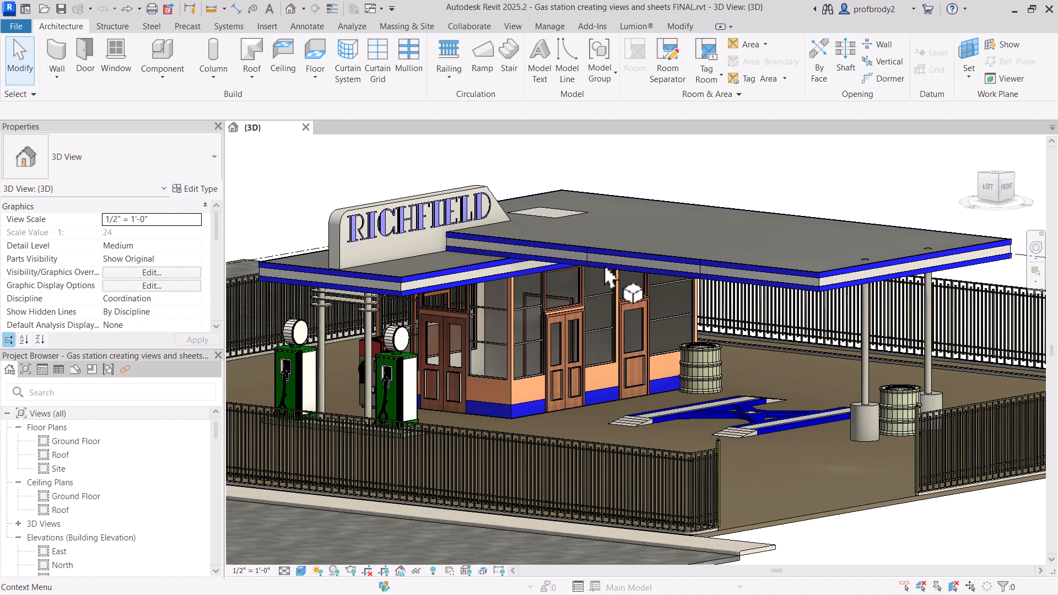
- Inspect the decal on the roof fascia above the side doors in the 3D view
{"action": "scroll", "coordinate": [625, 269], "scroll_direction": "up", "scroll_amount": 5}
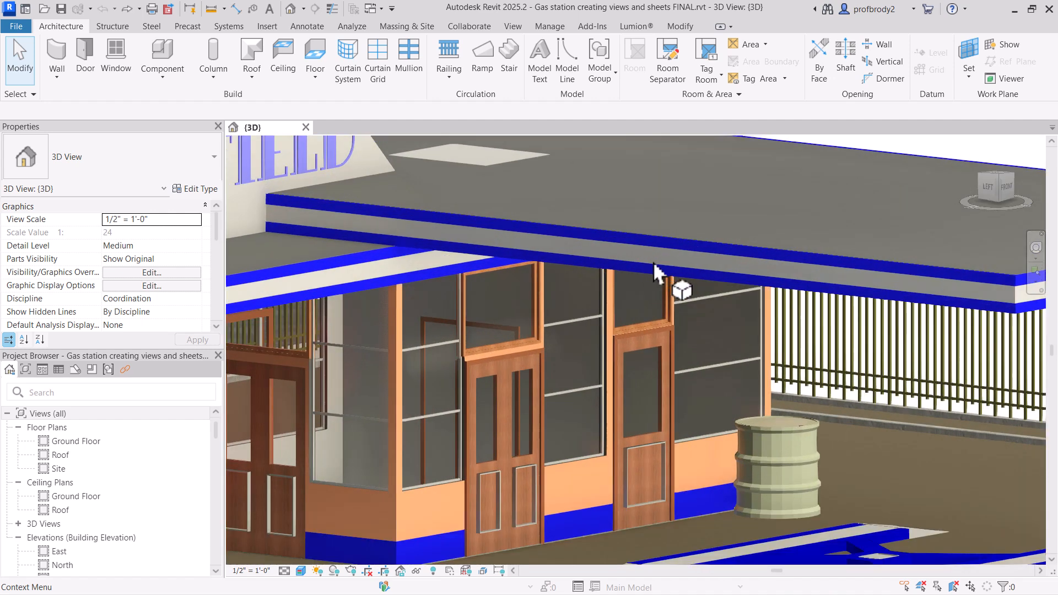
{"action": "scroll", "coordinate": [672, 249], "scroll_direction": "up", "scroll_amount": 2}
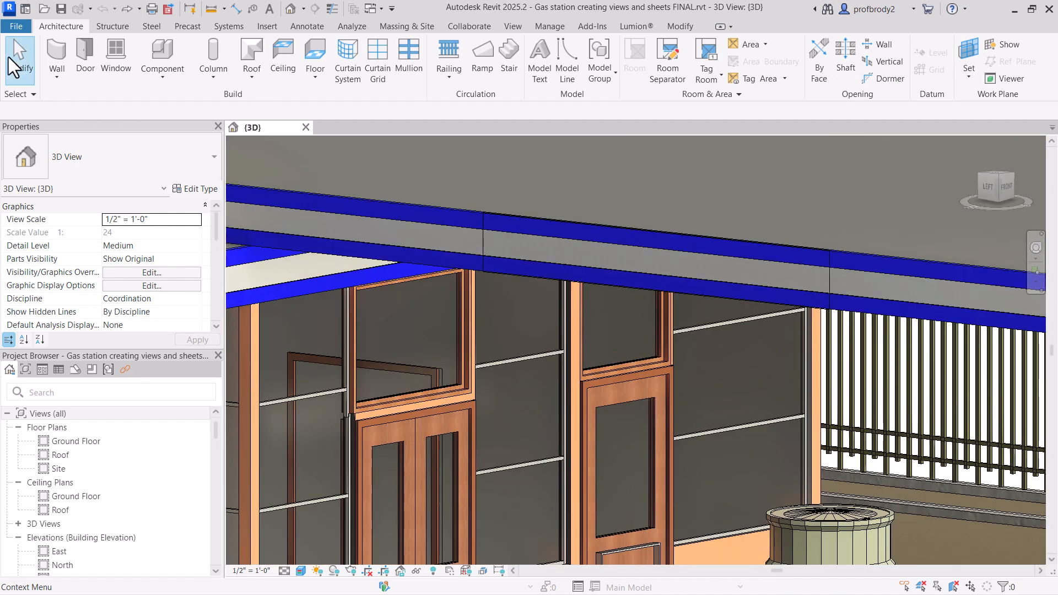
{"action": "left_click", "coordinate": [489, 251]}
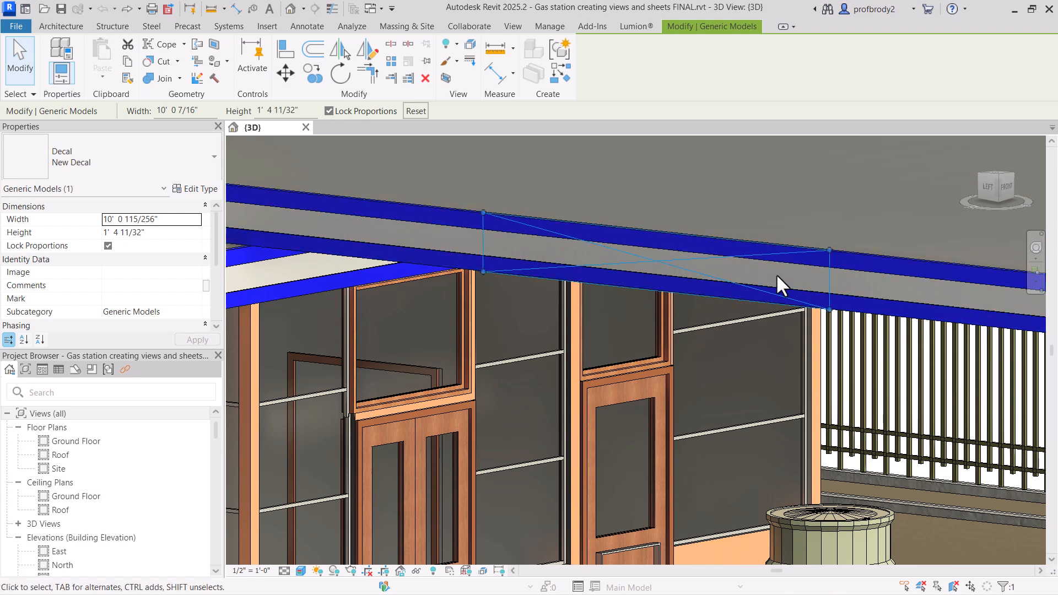
{"action": "left_click", "coordinate": [463, 187]}
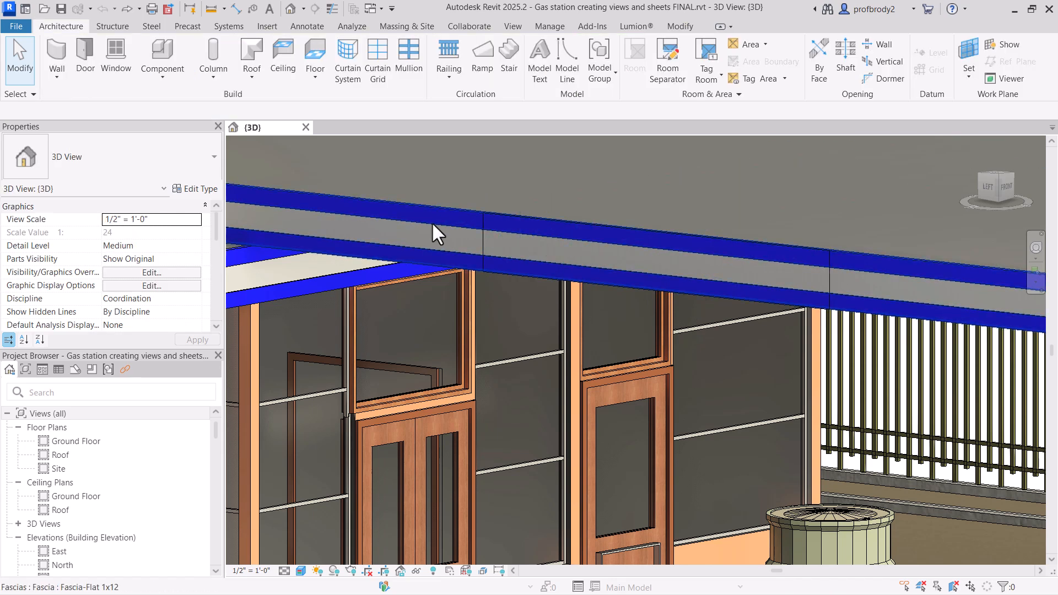
{"action": "middle_click_drag", "start_coordinate": [432, 221], "coordinate": [565, 360]}
{"action": "scroll", "coordinate": [566, 360], "scroll_direction": "down", "scroll_amount": 1}
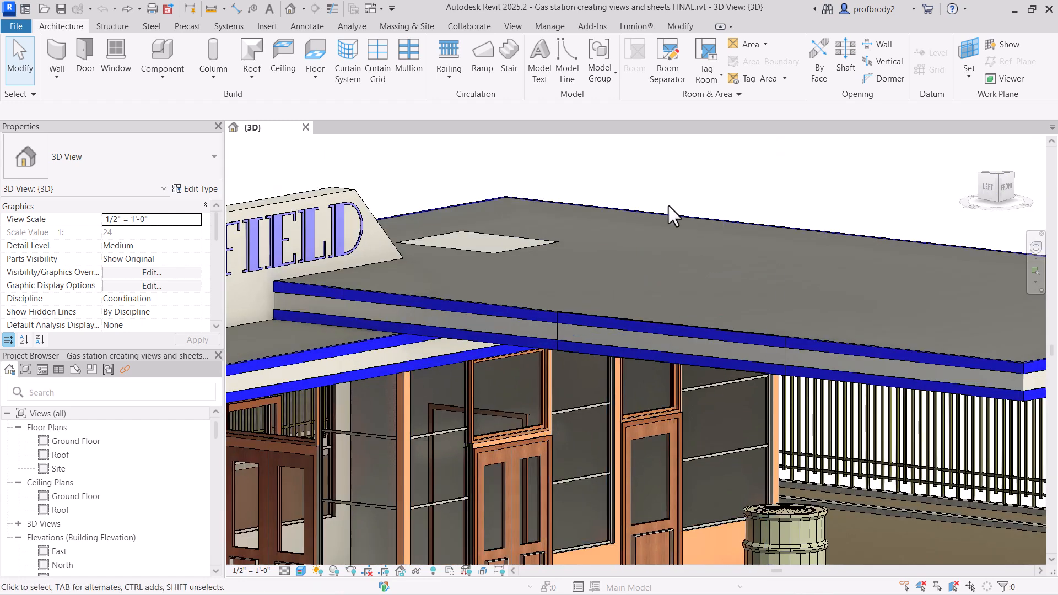
- Make the Mass category visible in the 3D view through its Visibility/Graphic Overrides
{"action": "left_click", "coordinate": [173, 274]}
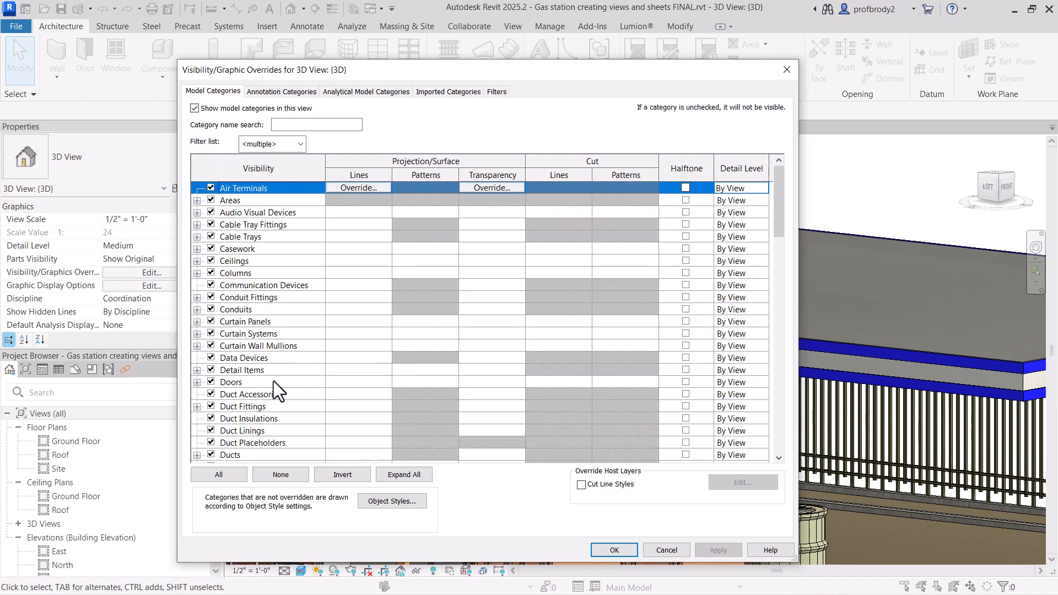
{"action": "left_click_drag", "start_coordinate": [777, 203], "coordinate": [772, 307]}
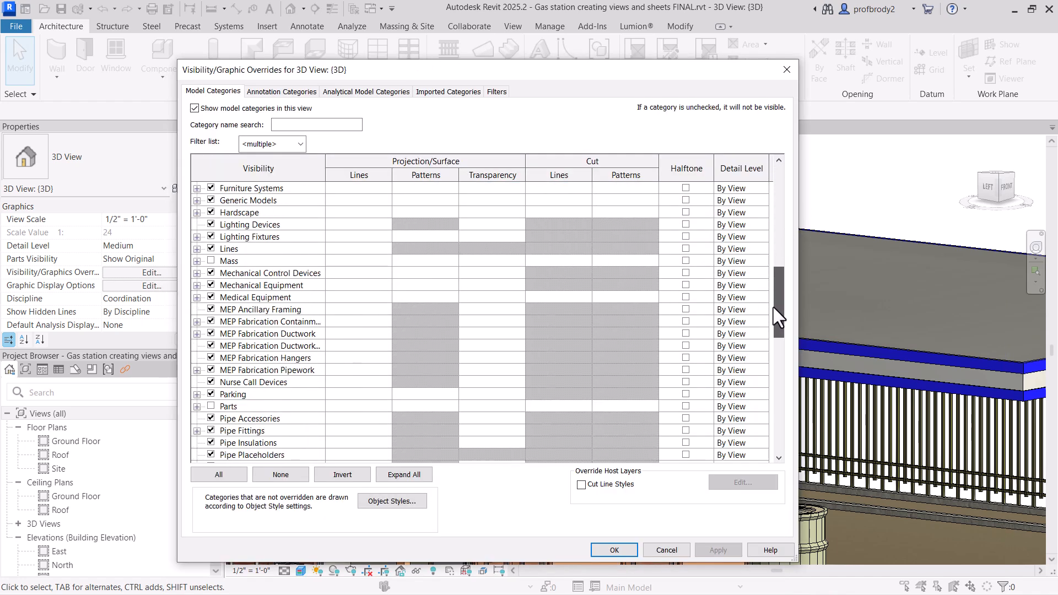
{"action": "left_click", "coordinate": [210, 260]}
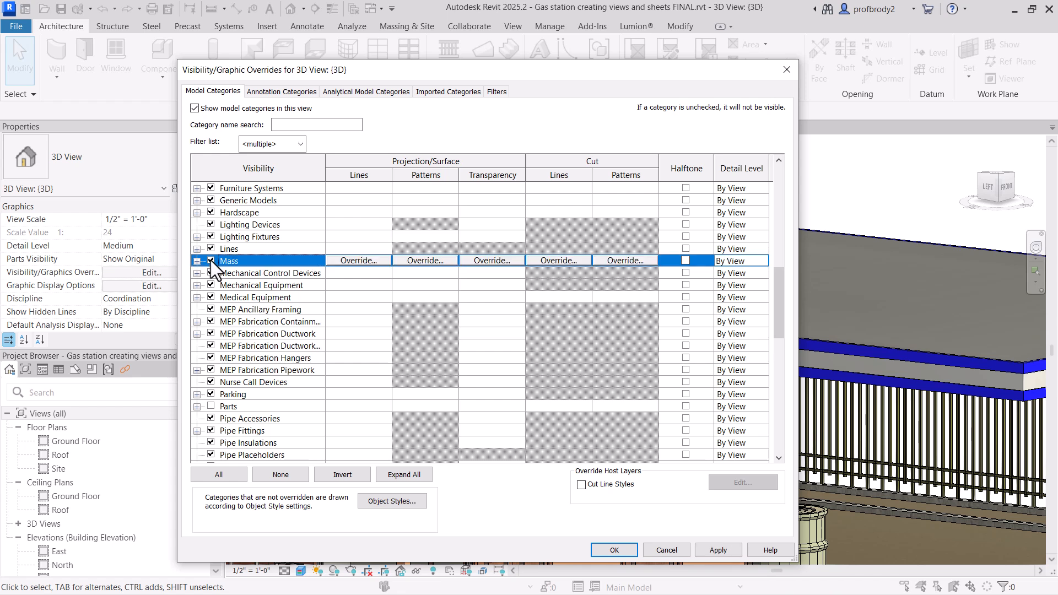
{"action": "left_click", "coordinate": [712, 546]}
{"action": "left_click", "coordinate": [613, 548]}
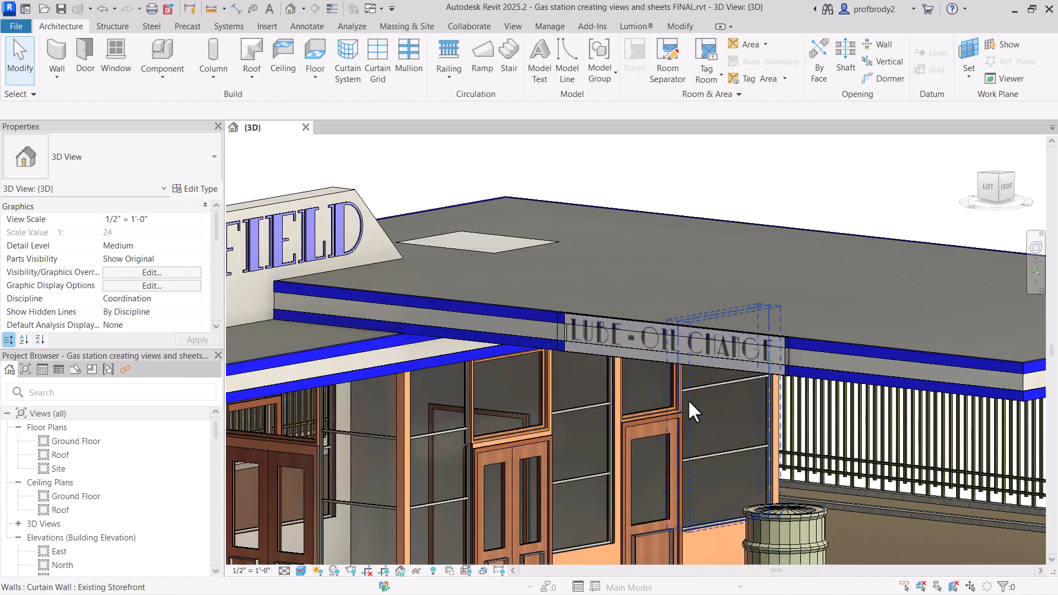
- Examine the LUBE - OIL CHANGE lettering on the roof fascia and the rest of the station in 3D
{"action": "scroll", "coordinate": [684, 390], "scroll_direction": "up", "scroll_amount": 3}
{"action": "scroll", "coordinate": [708, 413], "scroll_direction": "down", "scroll_amount": 2}
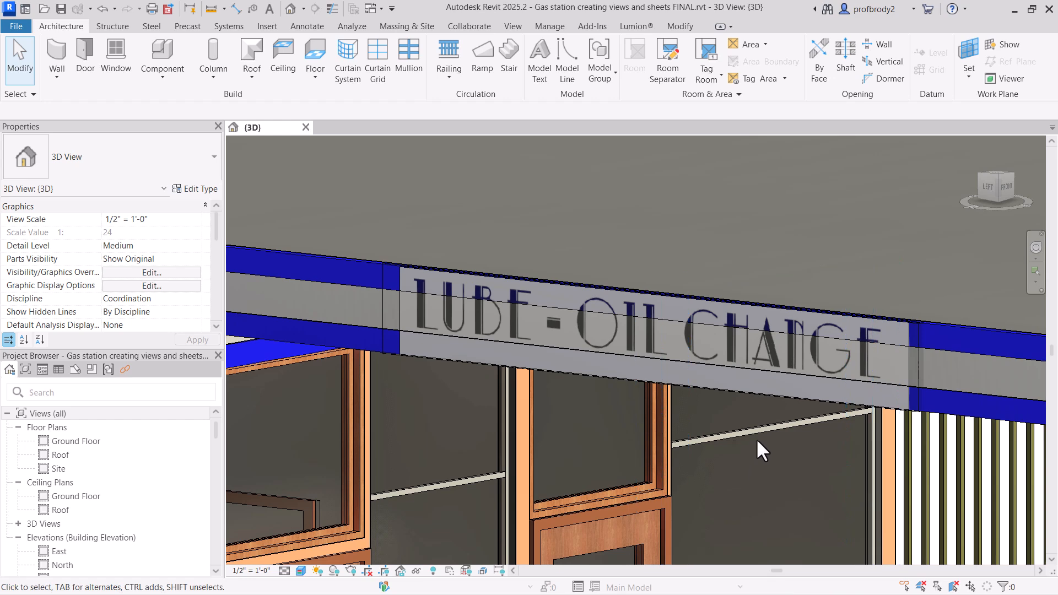
{"action": "scroll", "coordinate": [756, 438], "scroll_direction": "down", "scroll_amount": 4}
{"action": "scroll", "coordinate": [765, 374], "scroll_direction": "down", "scroll_amount": 3}
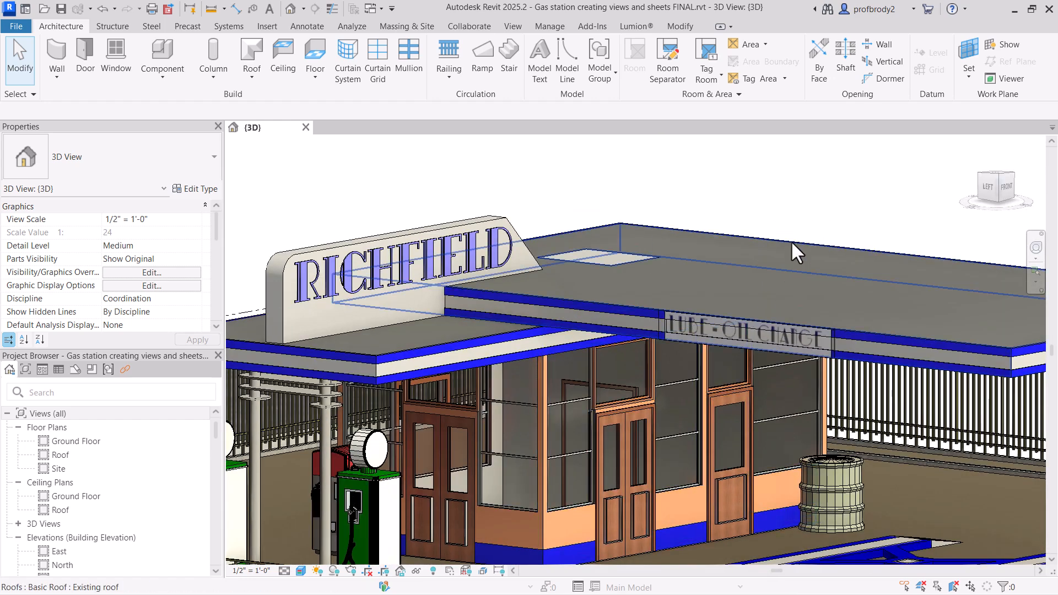
{"action": "scroll", "coordinate": [805, 243], "scroll_direction": "down", "scroll_amount": 3}
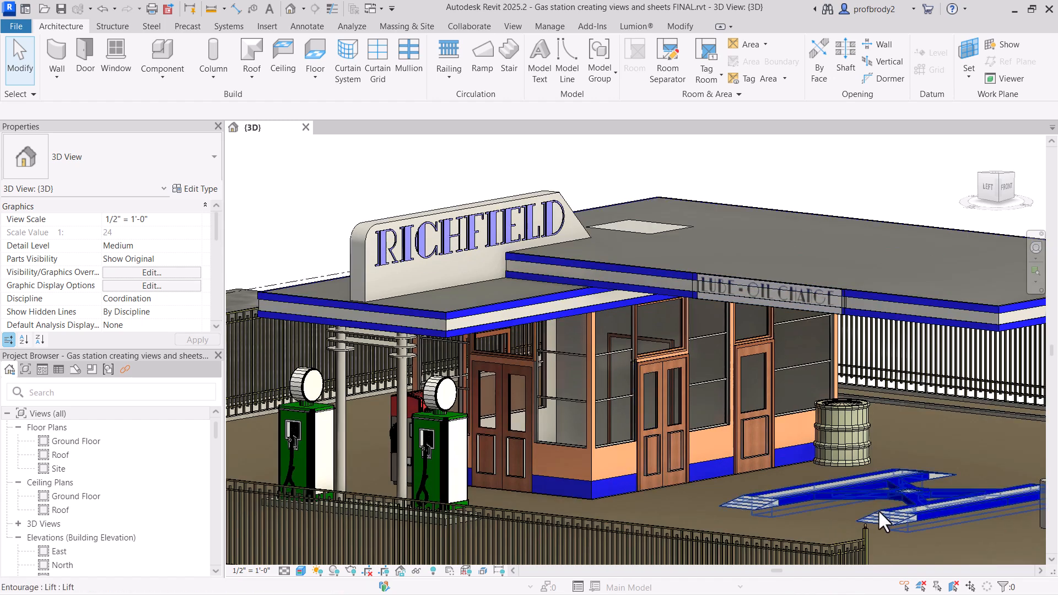
{"action": "scroll", "coordinate": [893, 510], "scroll_direction": "down", "scroll_amount": 1}
{"action": "middle_click_drag", "start_coordinate": [872, 514], "coordinate": [854, 468]}
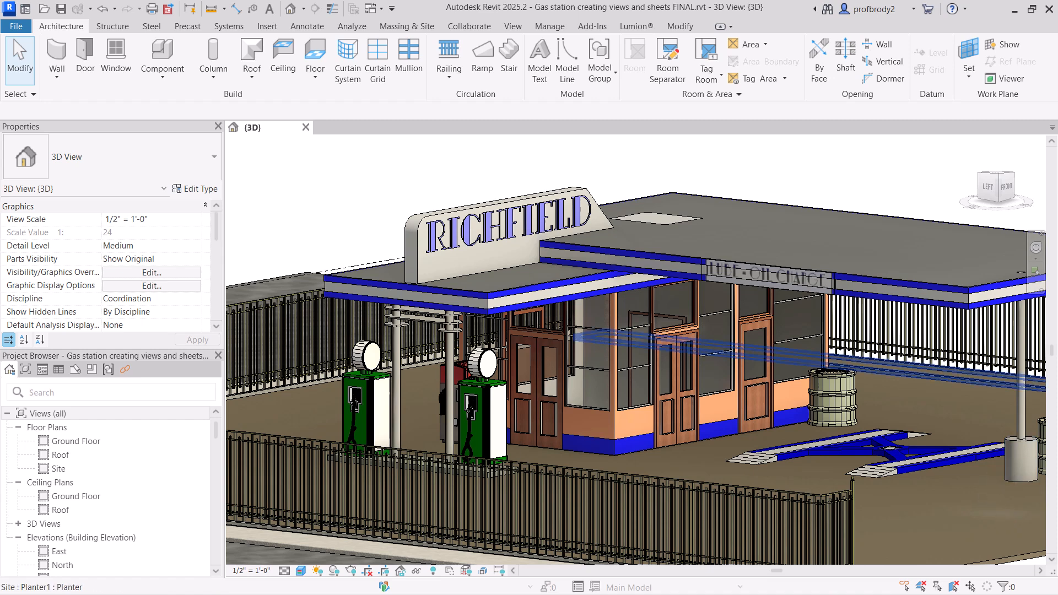
{"action": "key", "text": "z"}
{"action": "key", "text": "r"}
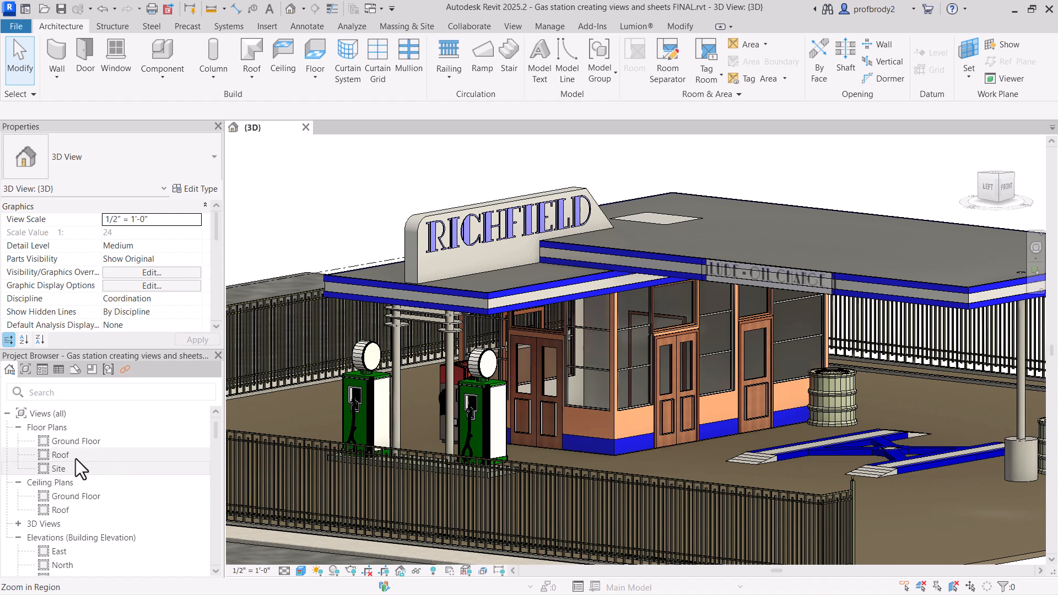
- Open the Site floor plan and look over the building, the lot and the surrounding elevation markers
{"action": "double_click", "coordinate": [59, 469]}
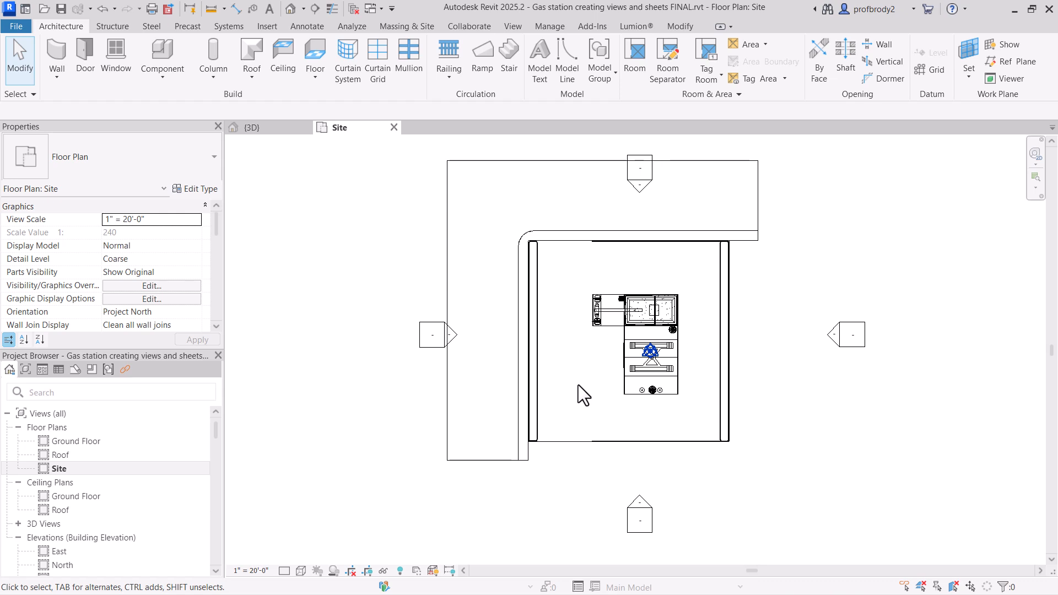
{"action": "scroll", "coordinate": [578, 385], "scroll_direction": "up", "scroll_amount": 1}
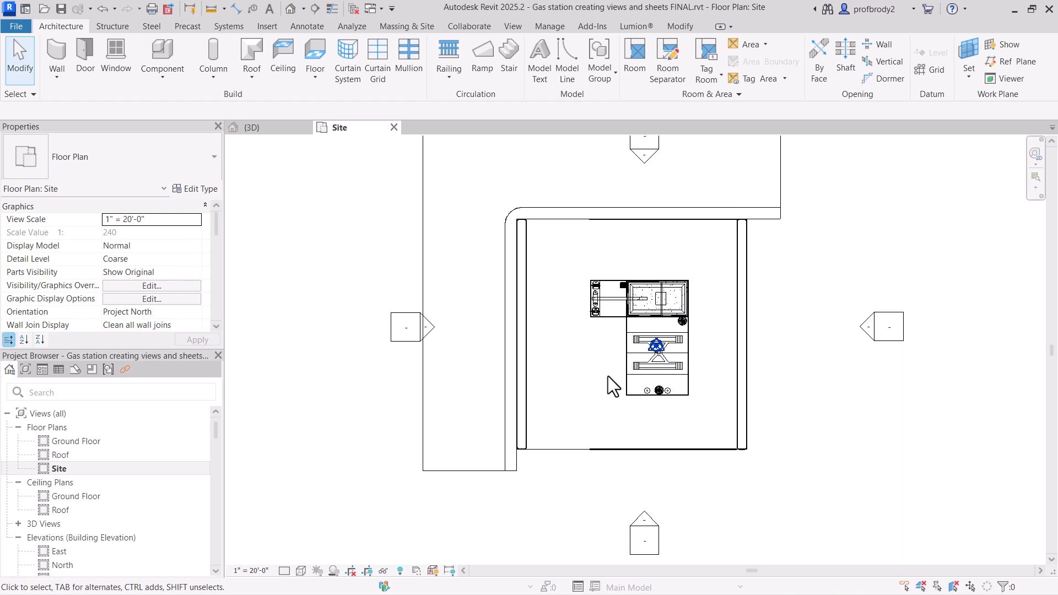
{"action": "scroll", "coordinate": [607, 375], "scroll_direction": "up", "scroll_amount": 1}
{"action": "scroll", "coordinate": [633, 318], "scroll_direction": "up", "scroll_amount": 4}
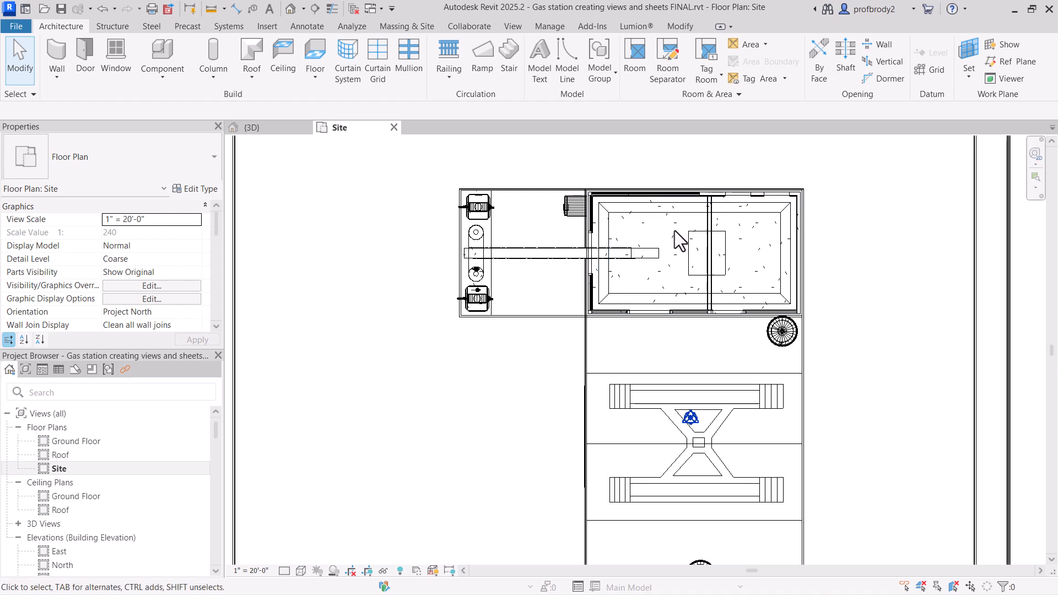
{"action": "scroll", "coordinate": [548, 342], "scroll_direction": "down", "scroll_amount": 4}
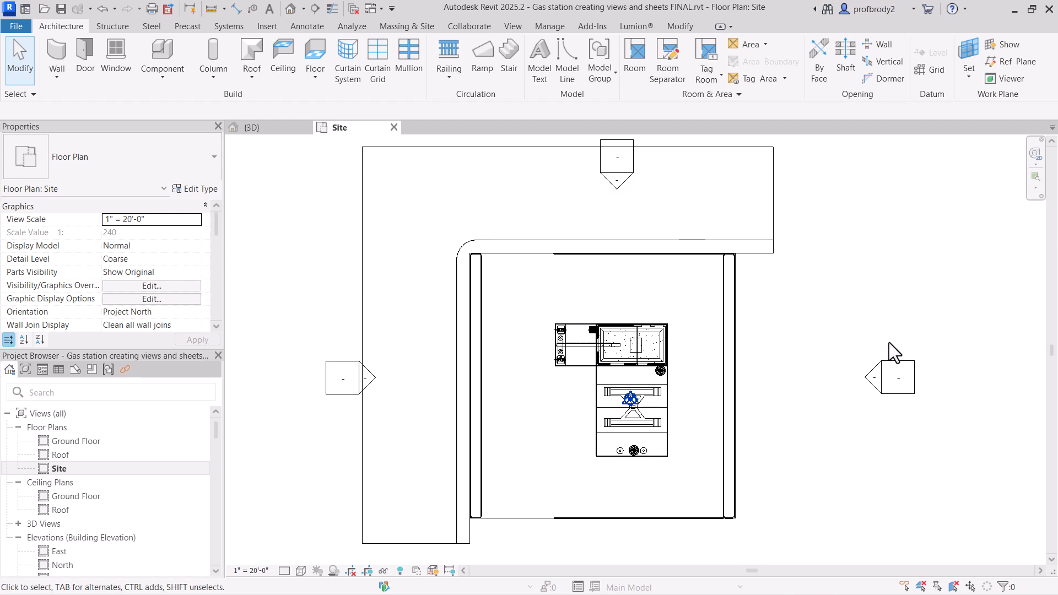
{"action": "scroll", "coordinate": [892, 354], "scroll_direction": "down", "scroll_amount": 1}
{"action": "middle_click_drag", "start_coordinate": [892, 354], "coordinate": [901, 353]}
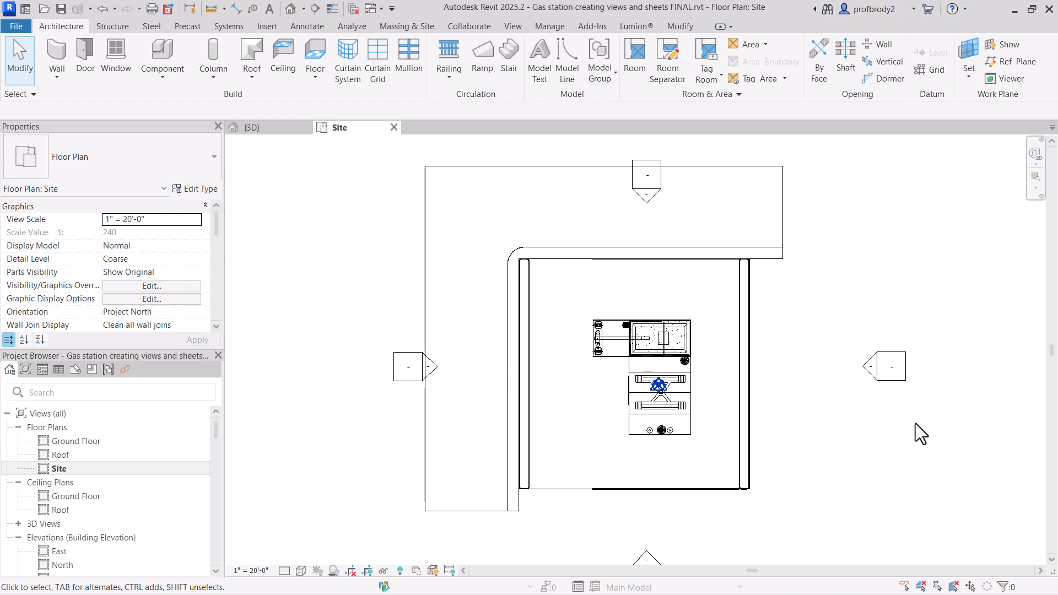
- Hide the elevation markers by category in the Site plan
{"action": "left_click_drag", "start_coordinate": [914, 423], "coordinate": [855, 330]}
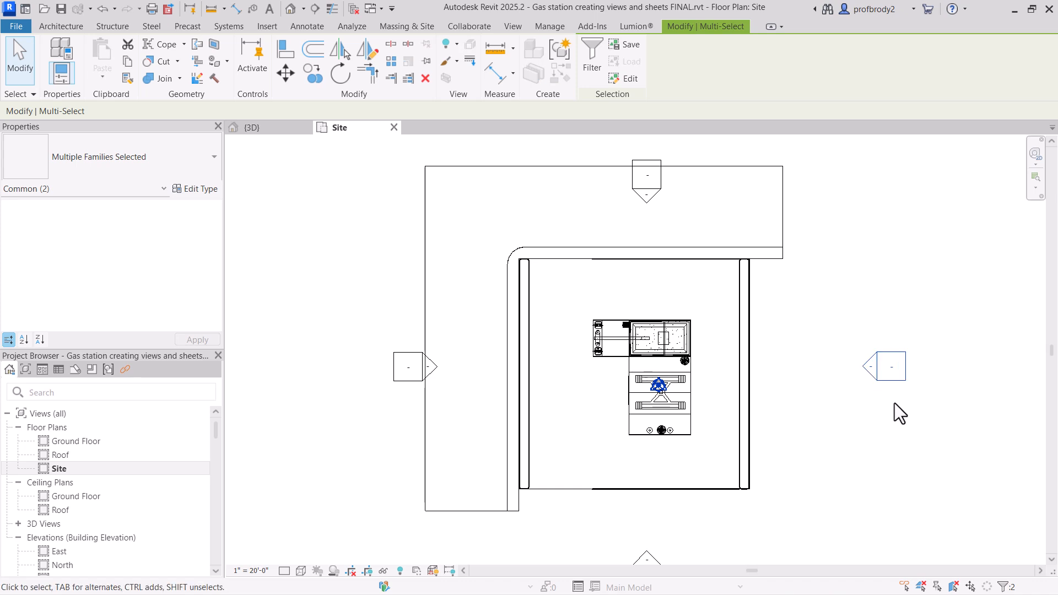
{"action": "right_click", "coordinate": [881, 376]}
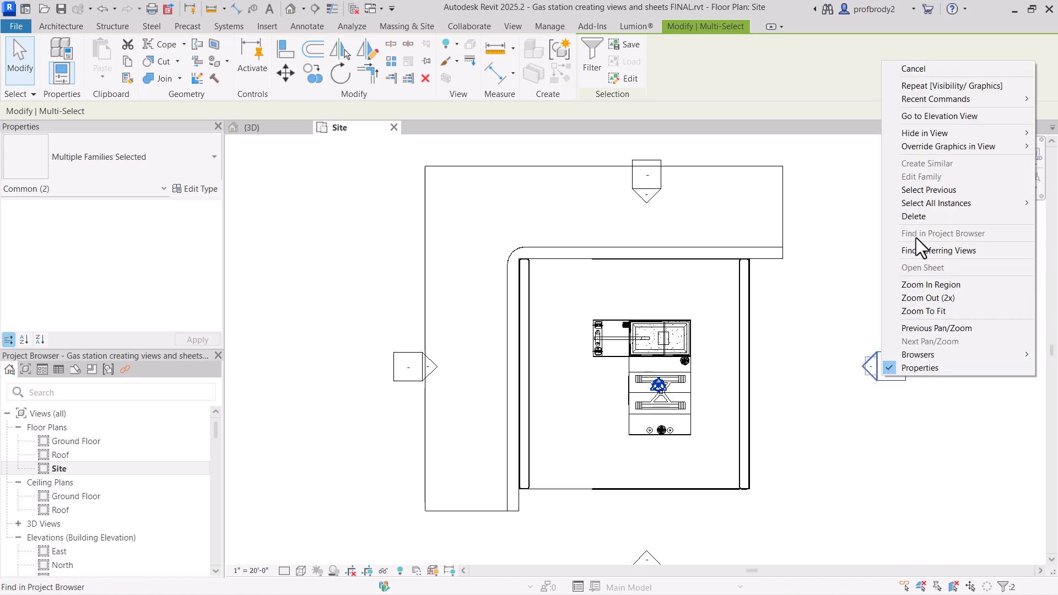
{"action": "mouse_move", "coordinate": [946, 132]}
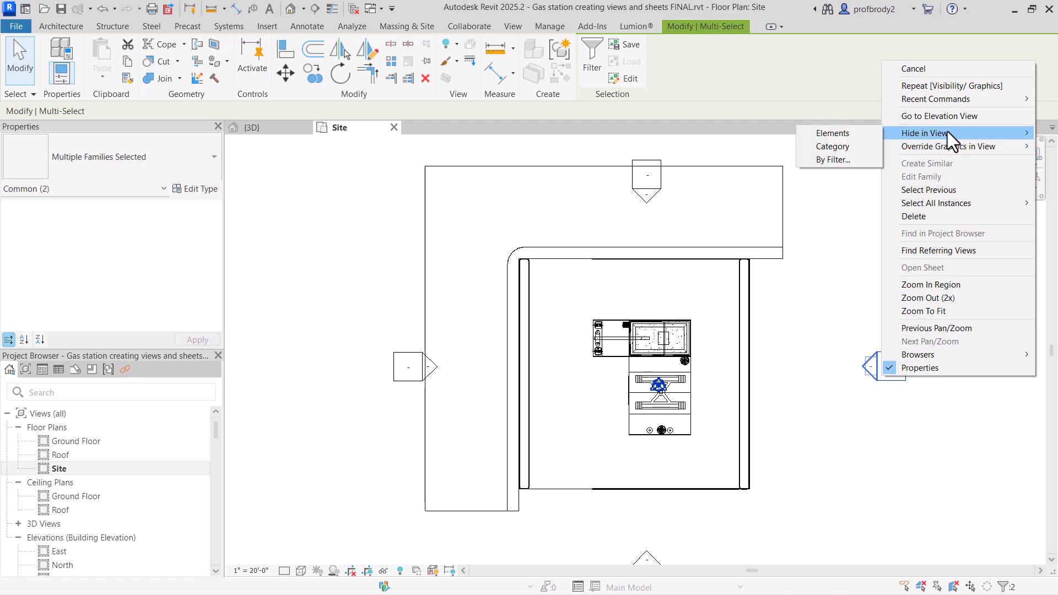
{"action": "left_click", "coordinate": [853, 144]}
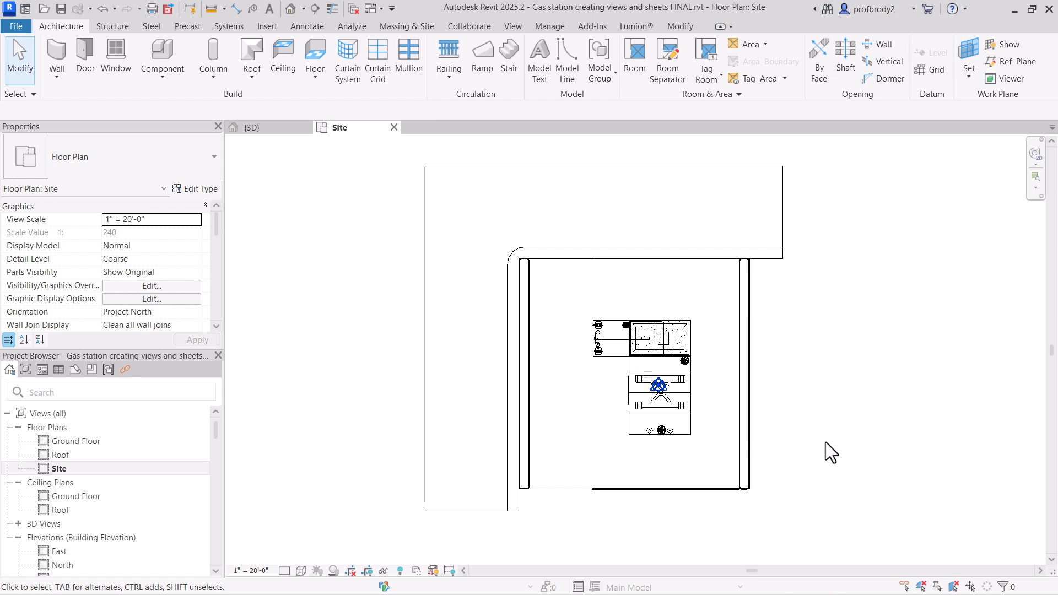
- Set the Site plan's visual style to Realistic and check the road, lot and roof surfaces
{"action": "middle_click_drag", "start_coordinate": [825, 442], "coordinate": [791, 438]}
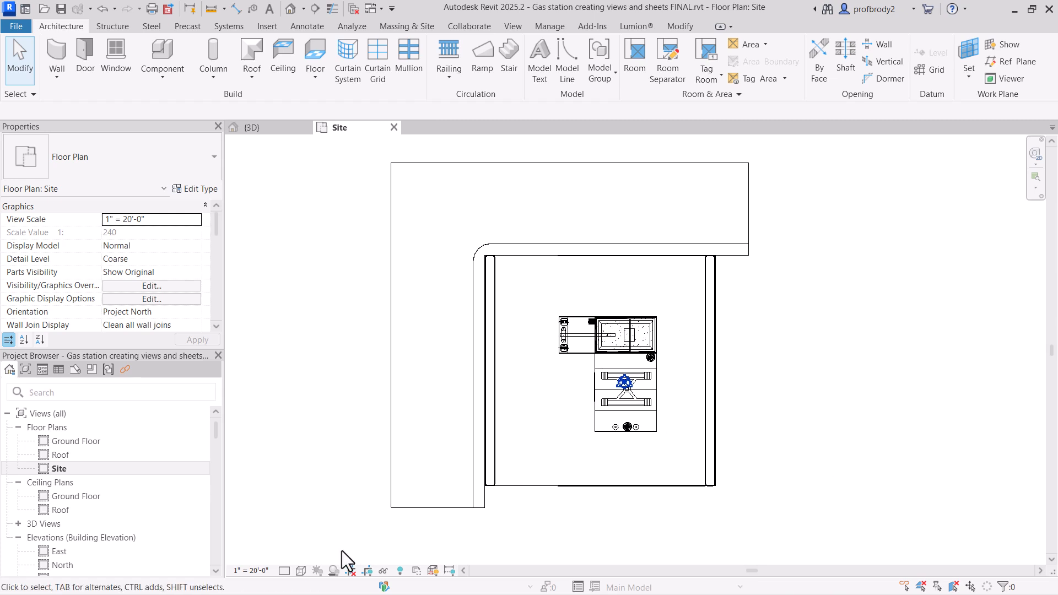
{"action": "scroll", "coordinate": [504, 424], "scroll_direction": "up", "scroll_amount": 1}
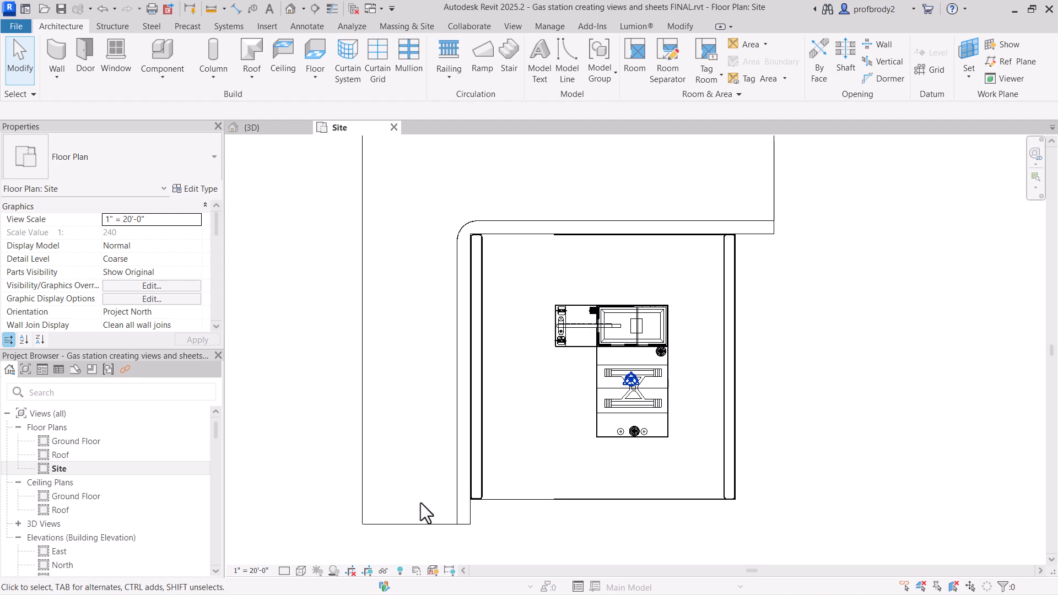
{"action": "left_click", "coordinate": [301, 570]}
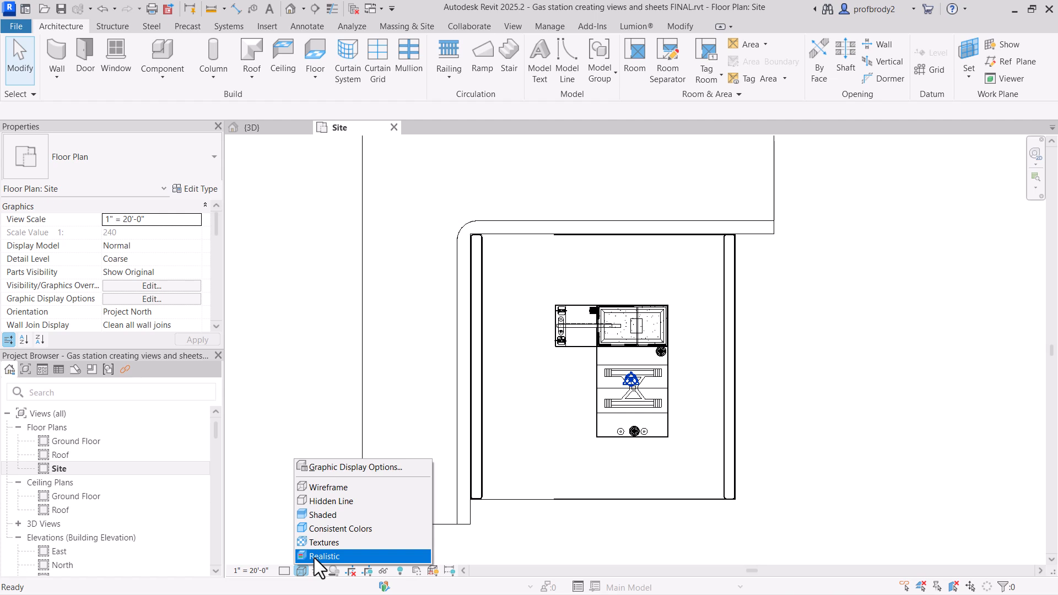
{"action": "left_click", "coordinate": [314, 556]}
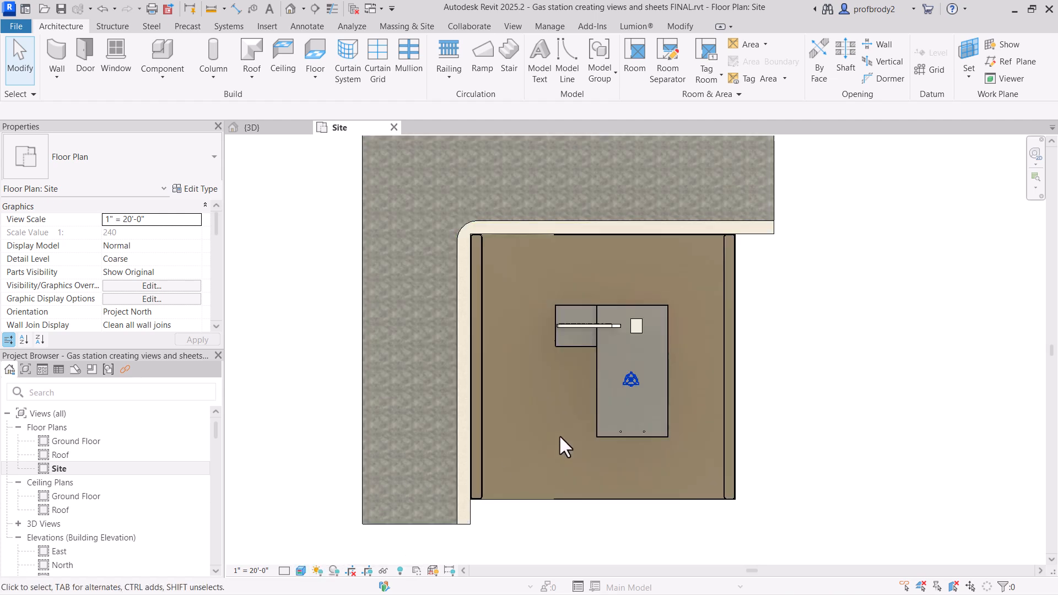
{"action": "scroll", "coordinate": [603, 358], "scroll_direction": "up", "scroll_amount": 4}
{"action": "middle_click_drag", "start_coordinate": [595, 384], "coordinate": [571, 390]}
{"action": "scroll", "coordinate": [551, 359], "scroll_direction": "down", "scroll_amount": 1}
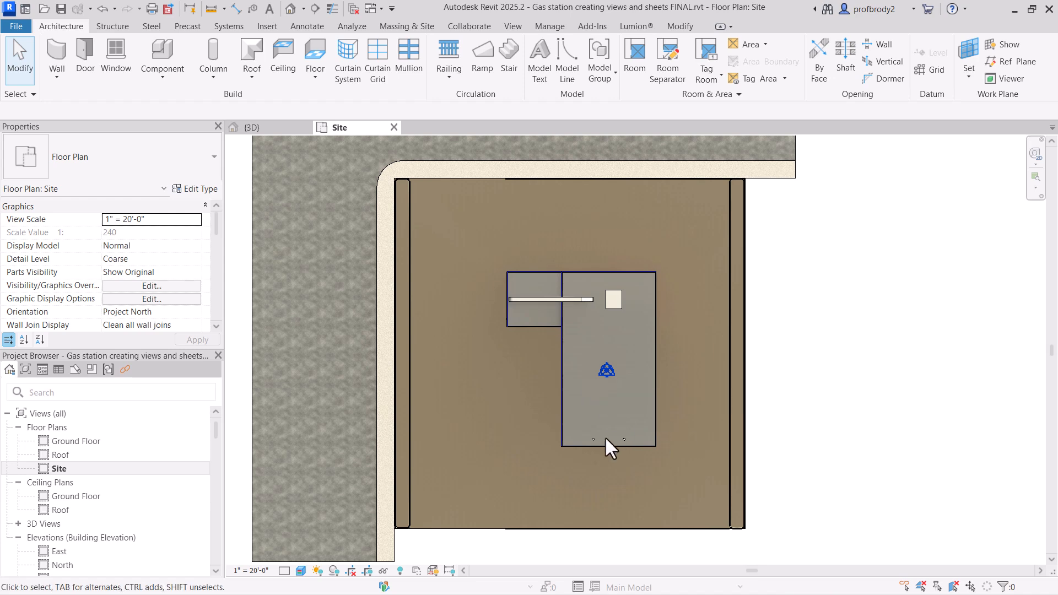
{"action": "scroll", "coordinate": [604, 446], "scroll_direction": "down", "scroll_amount": 3}
{"action": "middle_click_drag", "start_coordinate": [633, 303], "coordinate": [670, 341]}
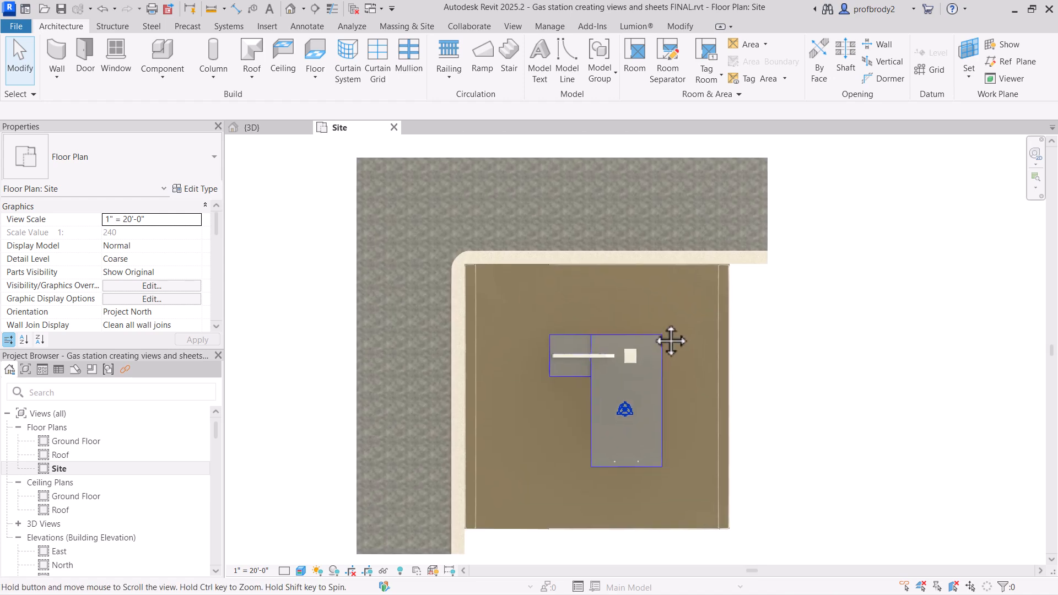
{"action": "scroll", "coordinate": [670, 340], "scroll_direction": "down", "scroll_amount": 1}
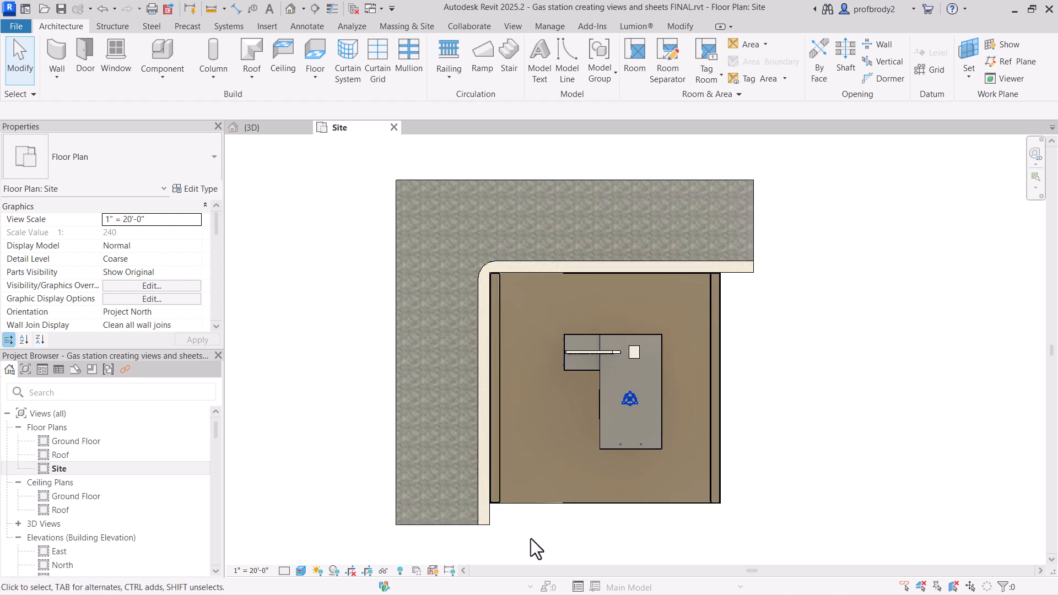
- Show the crop region of the Site plan and turn on view cropping
{"action": "middle_click_drag", "start_coordinate": [526, 506], "coordinate": [515, 467]}
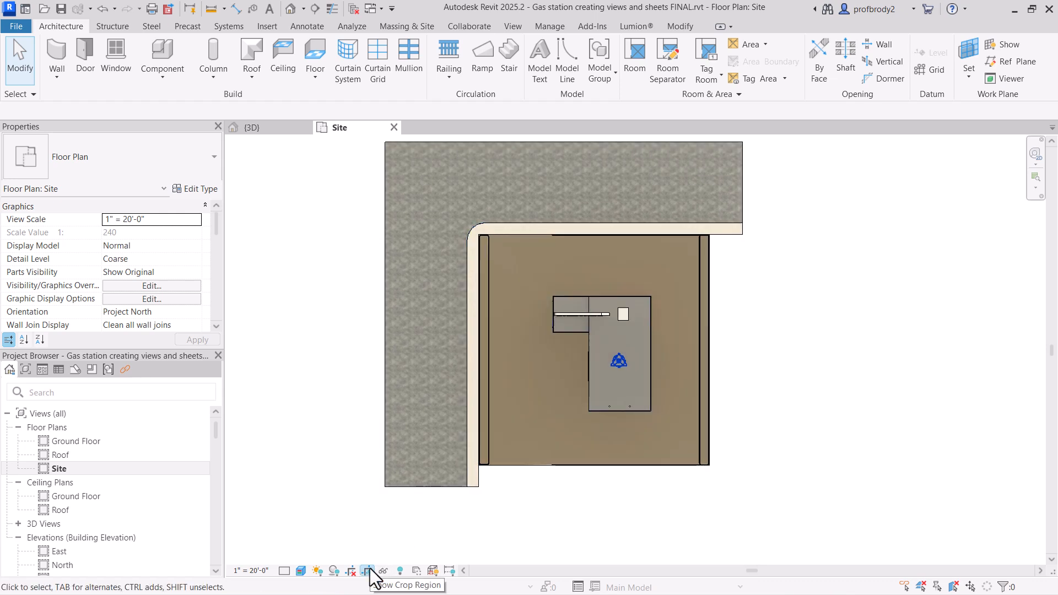
{"action": "left_click", "coordinate": [368, 570]}
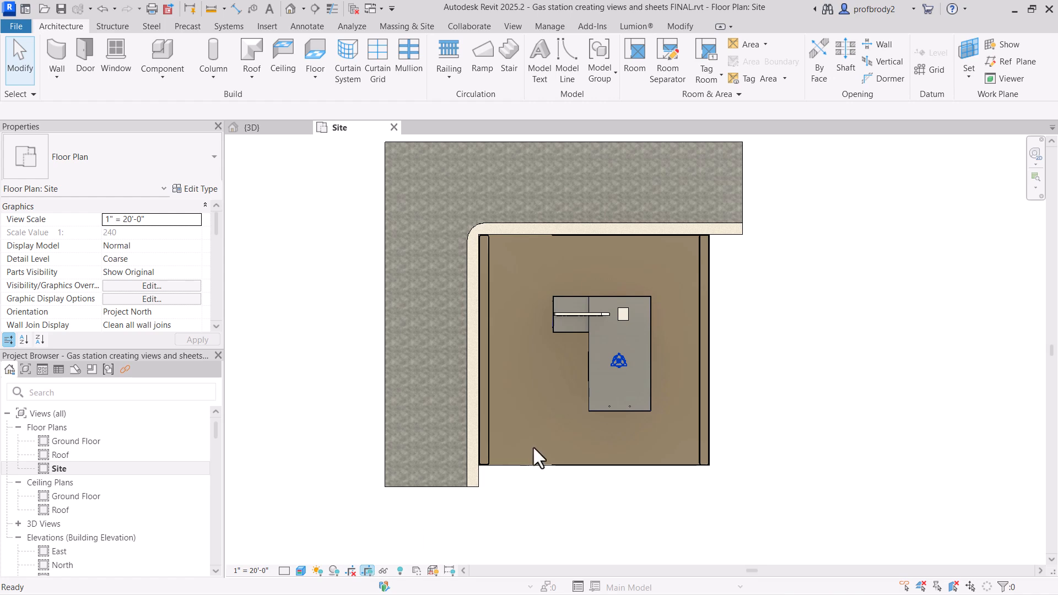
{"action": "scroll", "coordinate": [552, 478], "scroll_direction": "down", "scroll_amount": 1}
{"action": "scroll", "coordinate": [556, 474], "scroll_direction": "up", "scroll_amount": 1}
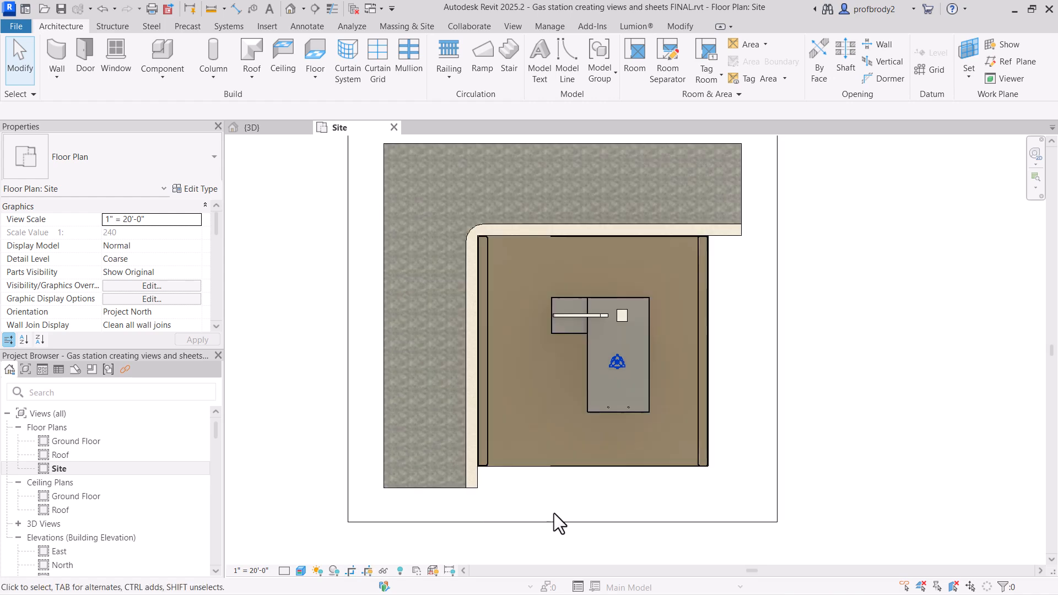
- Tighten the crop region on all four sides around the lot, keeping the sidewalk and a narrow strip of road
{"action": "left_click", "coordinate": [554, 522]}
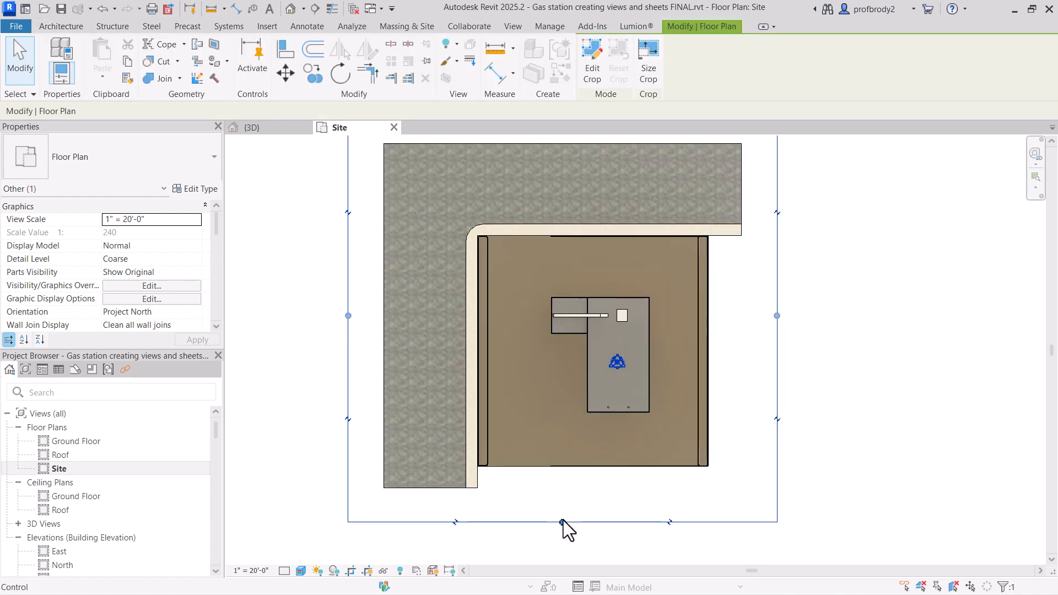
{"action": "left_click_drag", "start_coordinate": [562, 522], "coordinate": [564, 472]}
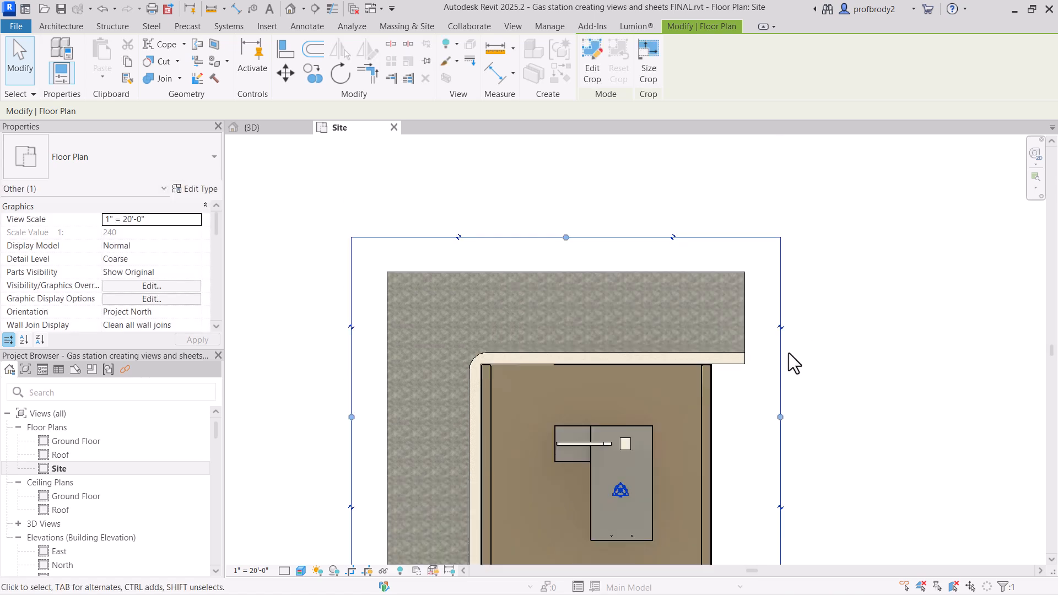
{"action": "left_click_drag", "start_coordinate": [787, 427], "coordinate": [713, 421]}
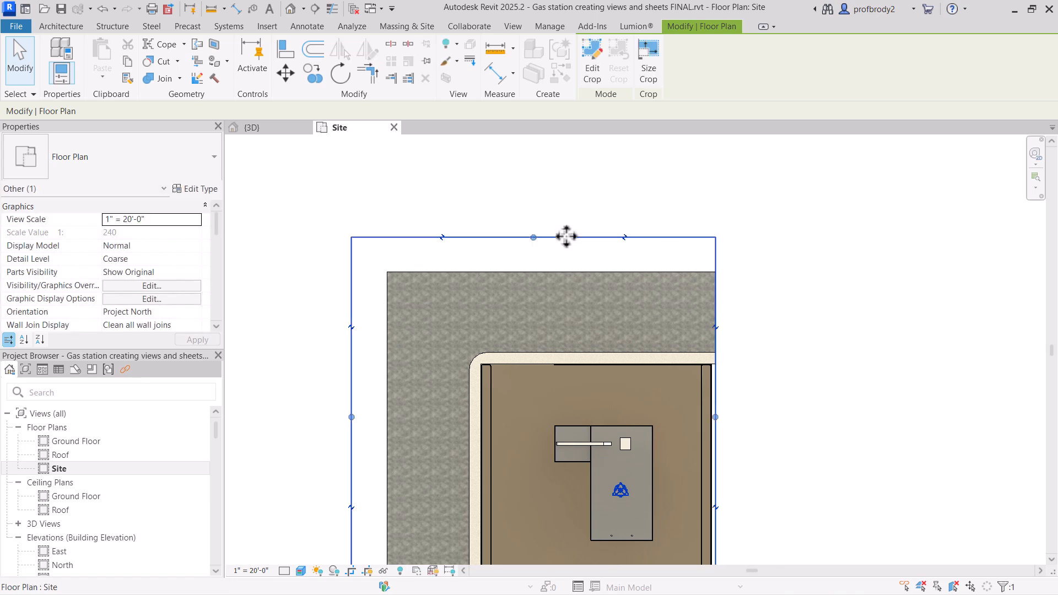
{"action": "left_click_drag", "start_coordinate": [534, 241], "coordinate": [551, 337]}
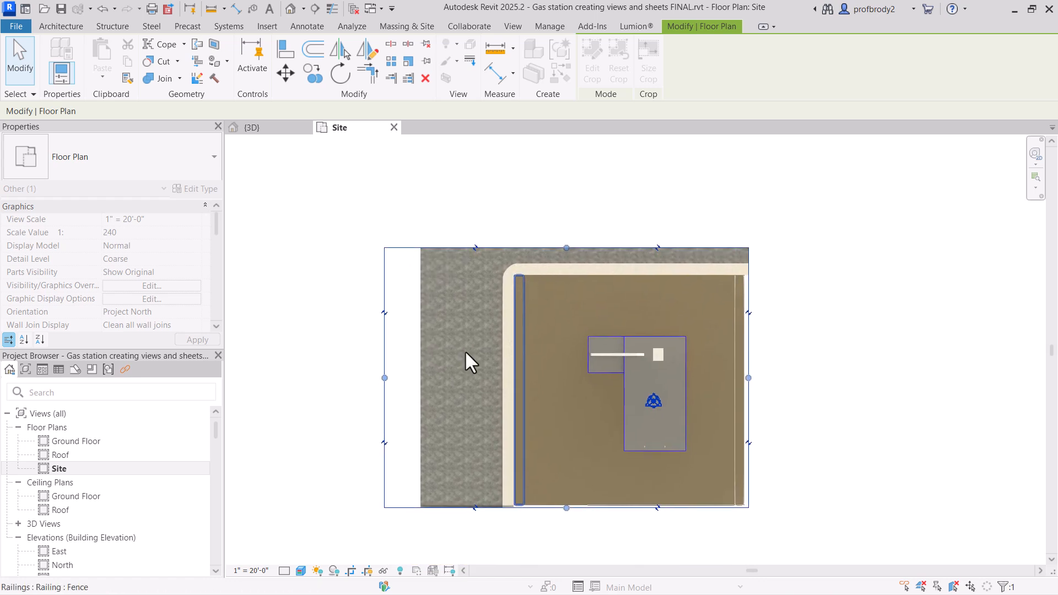
{"action": "left_click_drag", "start_coordinate": [385, 379], "coordinate": [484, 378]}
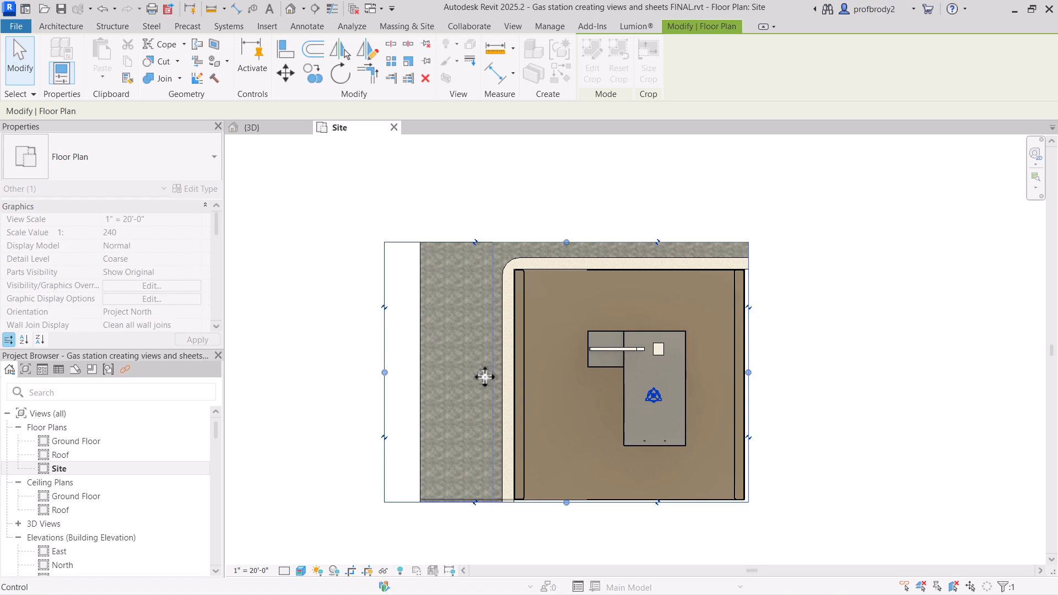
{"action": "left_click_drag", "start_coordinate": [622, 243], "coordinate": [623, 249]}
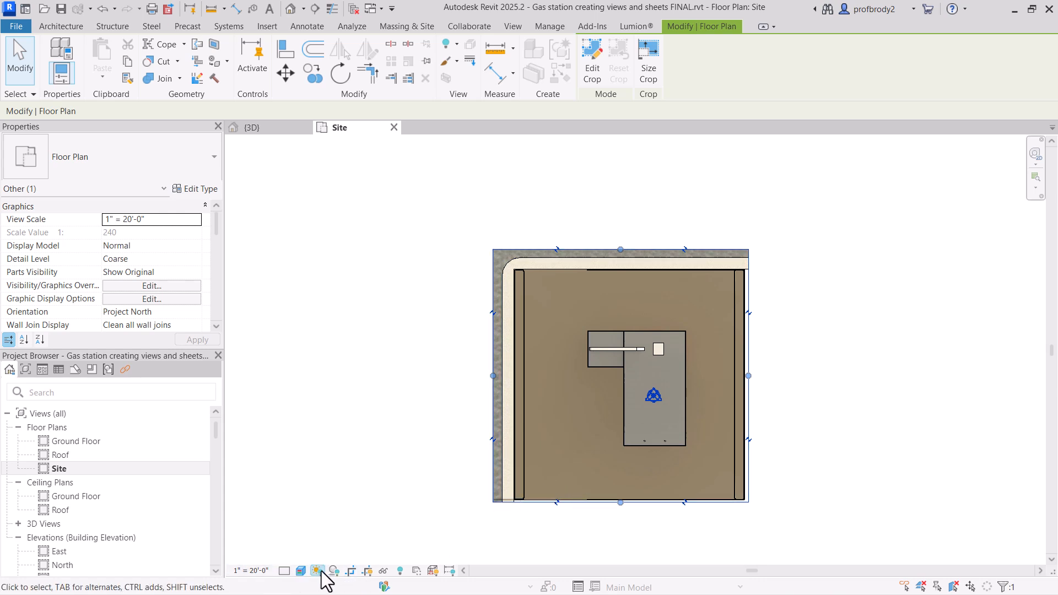
- Turn on shadows and the sun path in the Site plan, using the specified project location, date and time
{"action": "scroll", "coordinate": [620, 424], "scroll_direction": "up", "scroll_amount": 3}
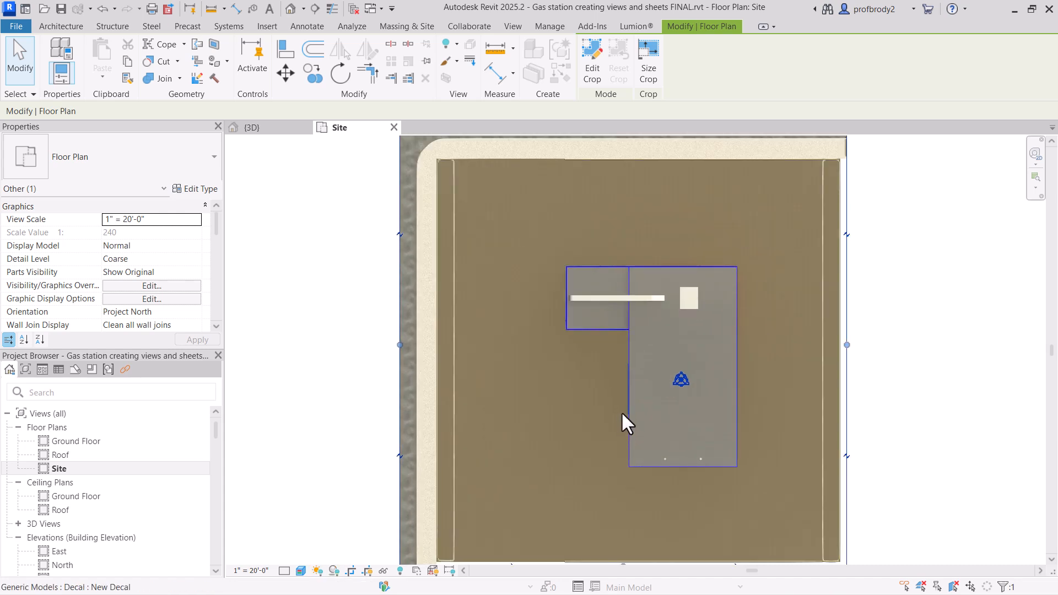
{"action": "scroll", "coordinate": [620, 411], "scroll_direction": "down", "scroll_amount": 2}
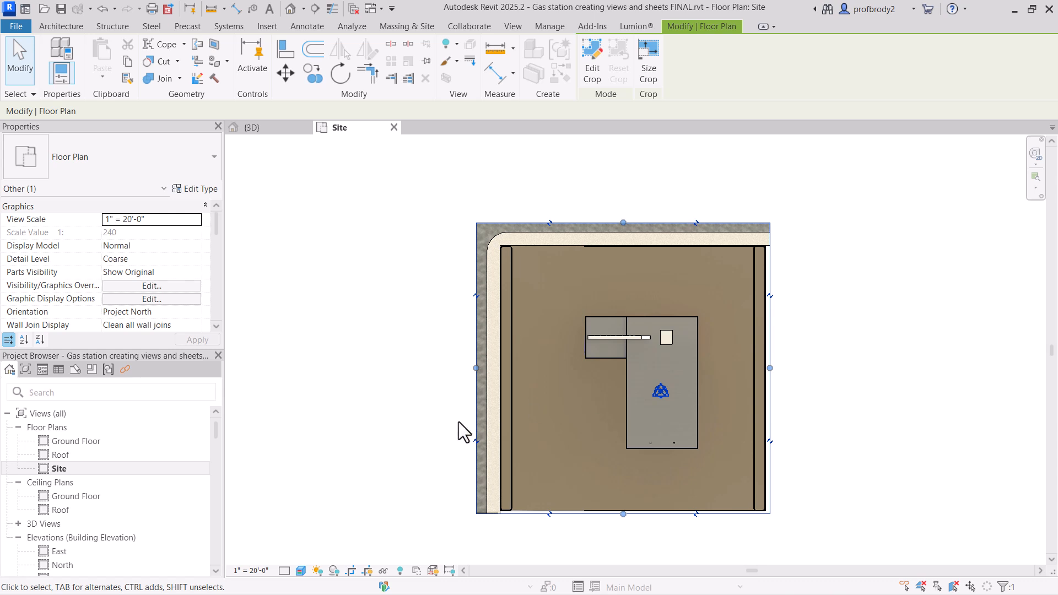
{"action": "left_click", "coordinate": [333, 571]}
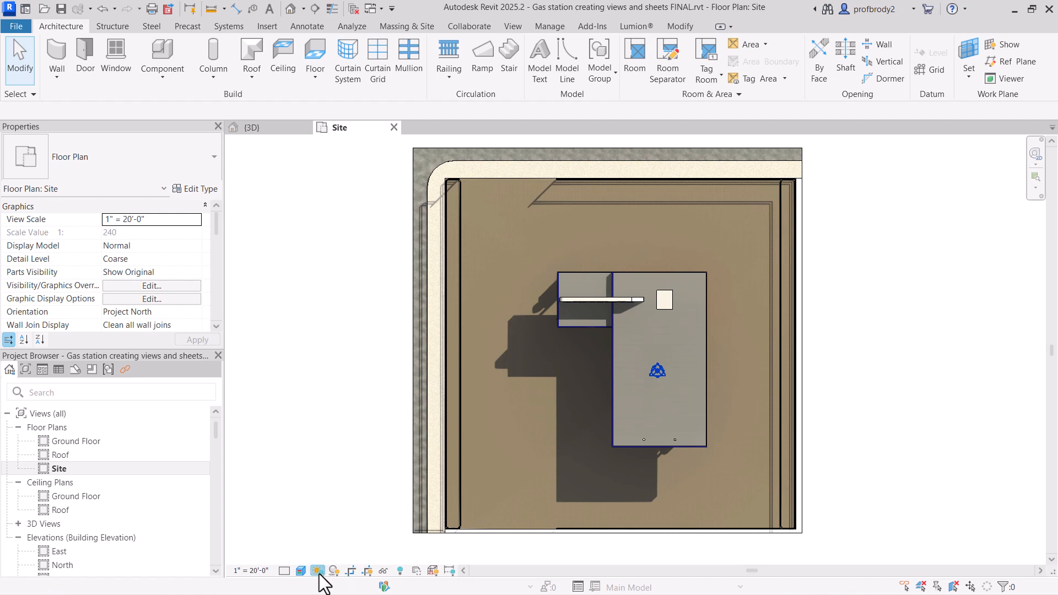
{"action": "left_click", "coordinate": [317, 571]}
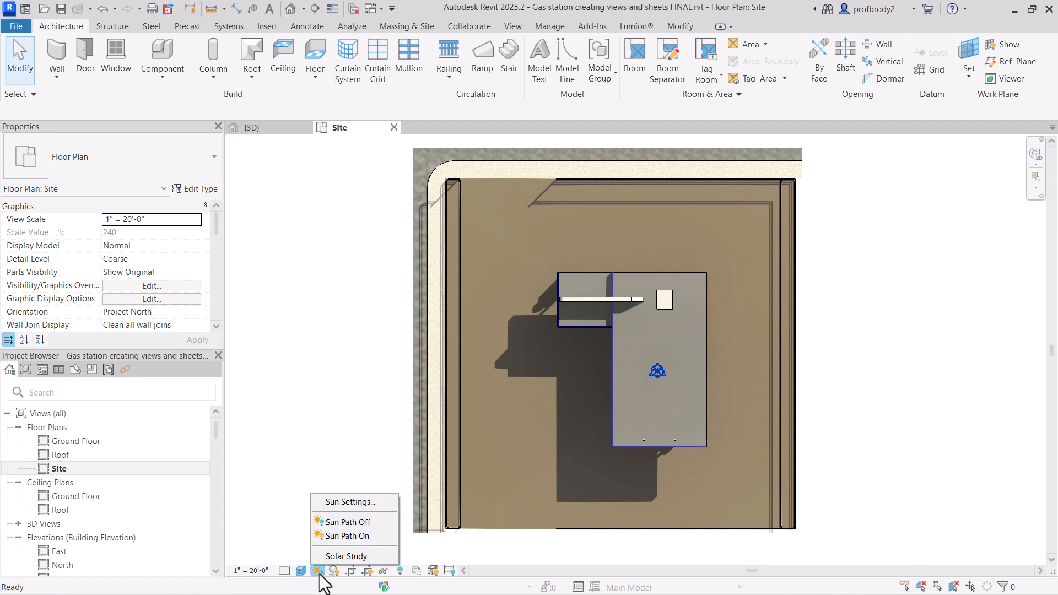
{"action": "left_click", "coordinate": [338, 535]}
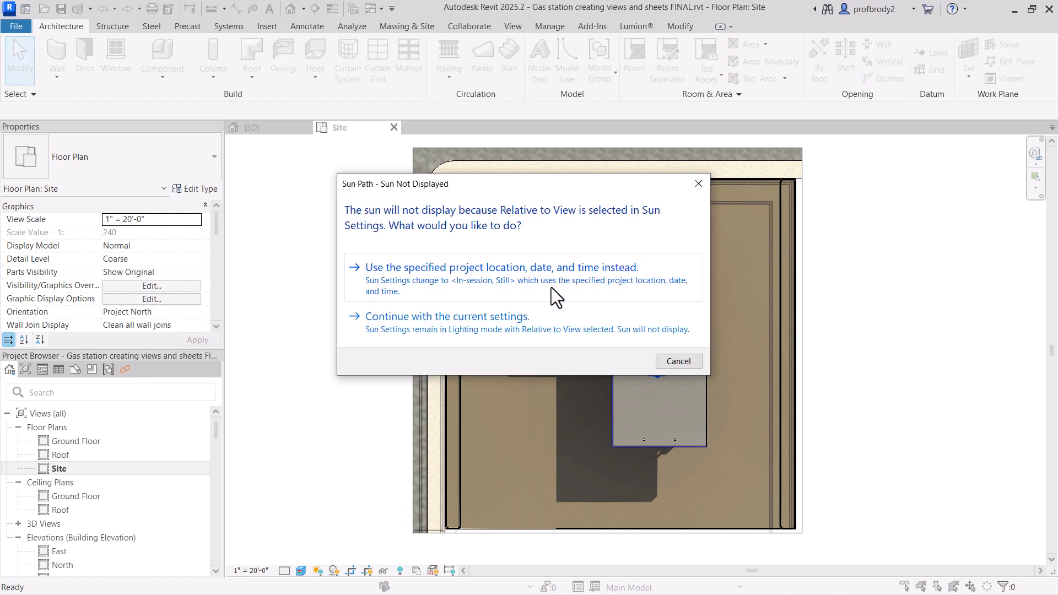
{"action": "left_click", "coordinate": [532, 286]}
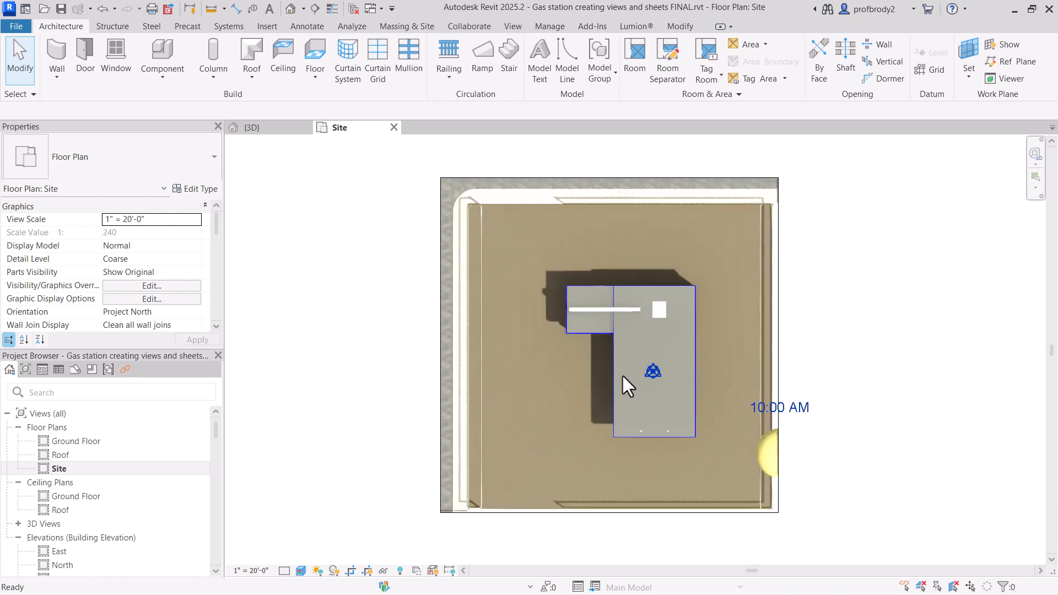
{"action": "scroll", "coordinate": [621, 374], "scroll_direction": "down", "scroll_amount": 4}
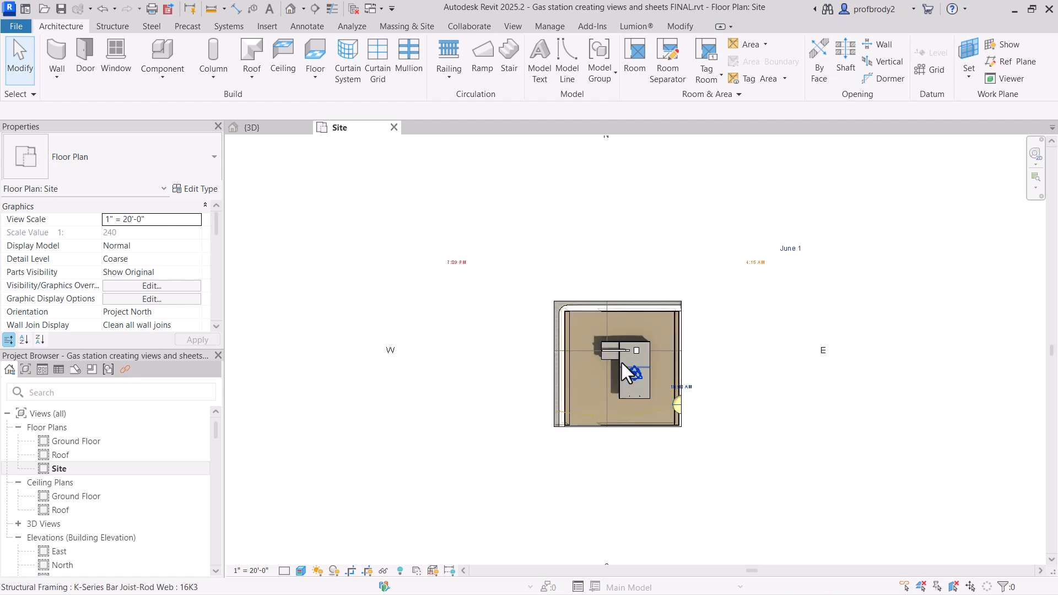
{"action": "scroll", "coordinate": [594, 305], "scroll_direction": "up", "scroll_amount": 1}
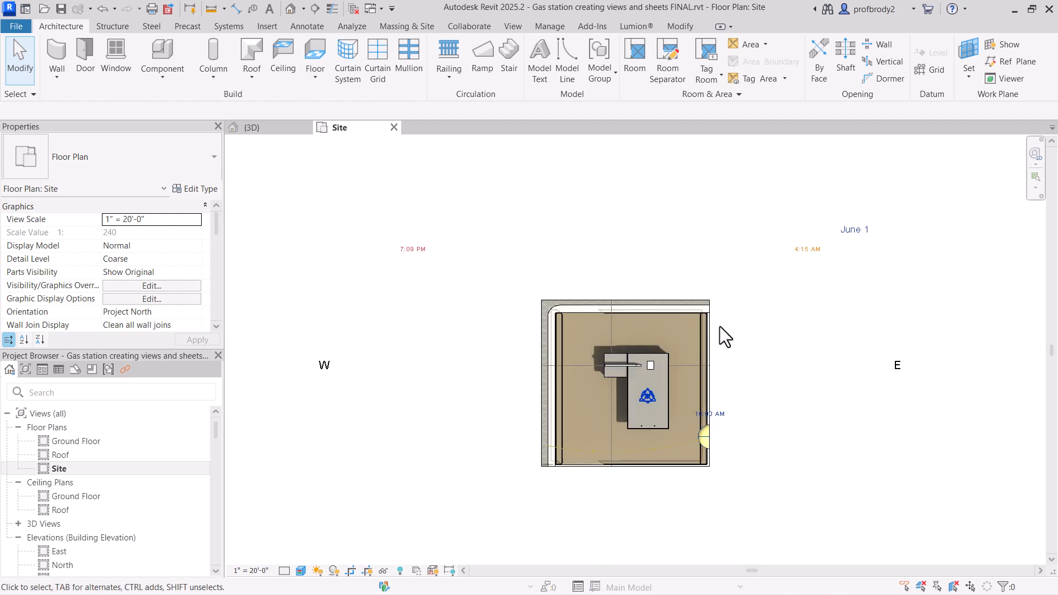
{"action": "scroll", "coordinate": [719, 326], "scroll_direction": "down", "scroll_amount": 1}
- Set the Site plan's visual style to Shaded and turn off view cropping to show the whole sun path
{"action": "left_click", "coordinate": [300, 570]}
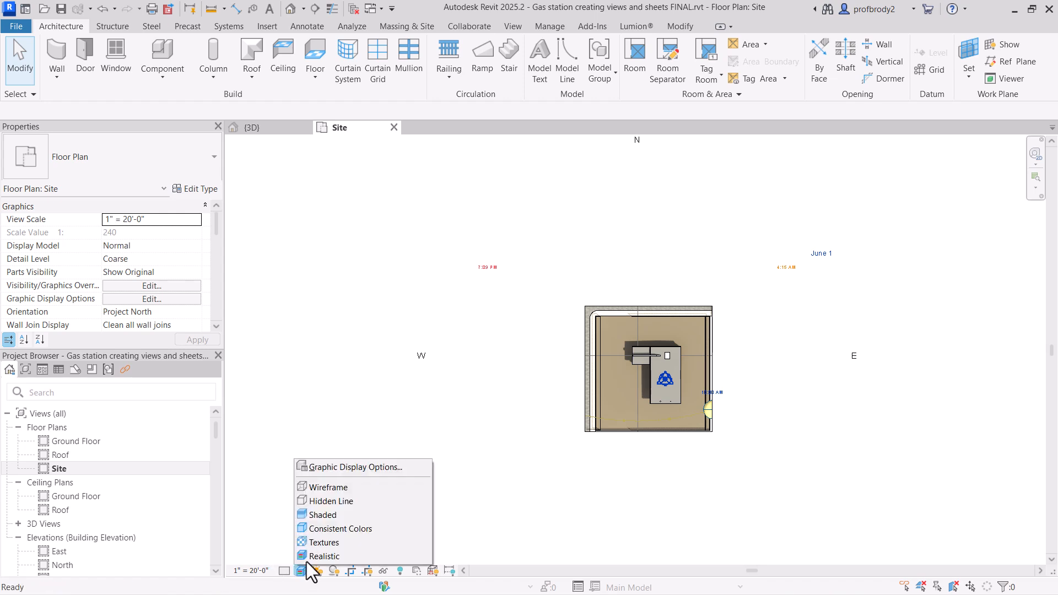
{"action": "left_click", "coordinate": [329, 513]}
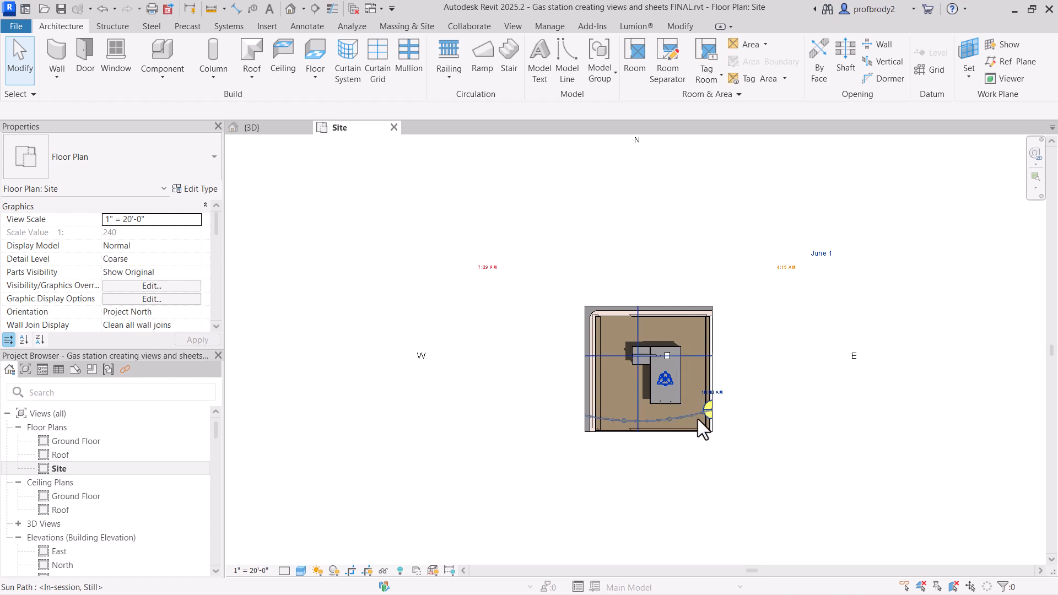
{"action": "scroll", "coordinate": [697, 419], "scroll_direction": "up", "scroll_amount": 2}
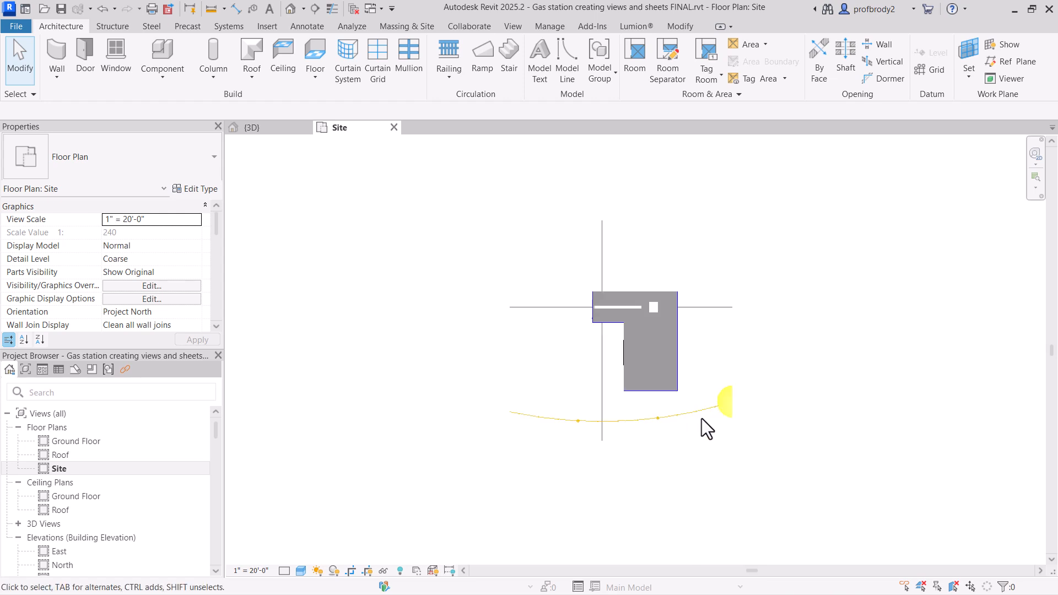
{"action": "left_click", "coordinate": [352, 571]}
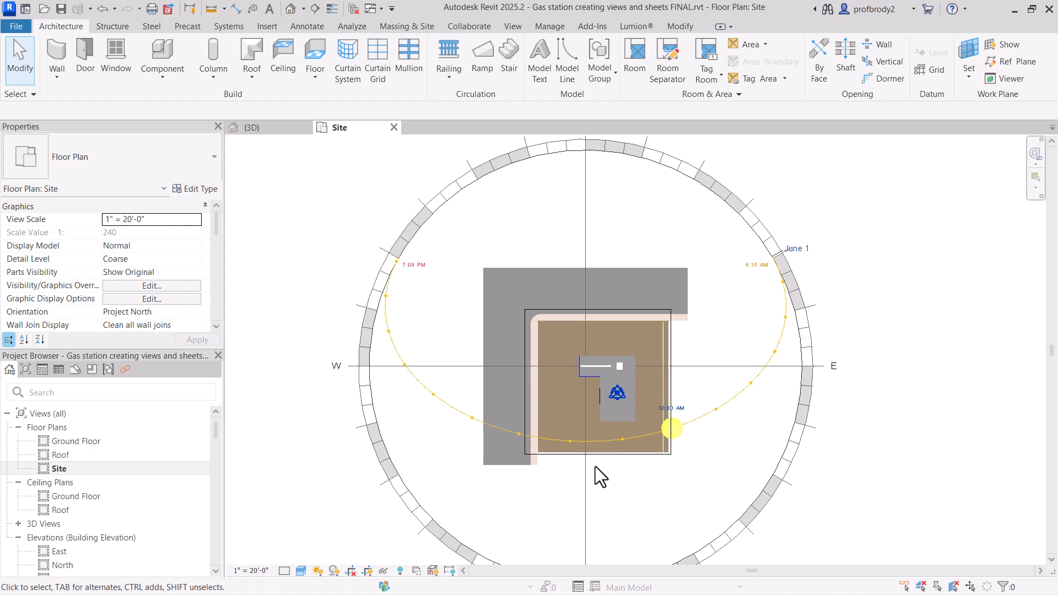
{"action": "scroll", "coordinate": [595, 466], "scroll_direction": "down", "scroll_amount": 1}
{"action": "left_click", "coordinate": [777, 337]}
{"action": "key", "text": "Escape"}
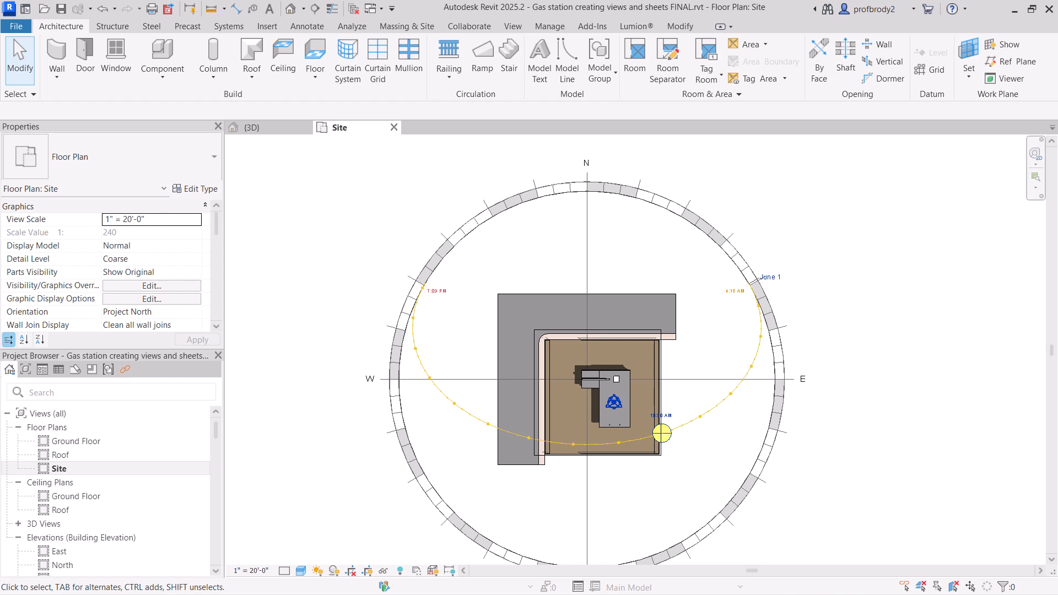
- Turn off the sun path and review the Lighting option in the sun settings, leaving the solar study on Still
{"action": "left_click", "coordinate": [317, 570]}
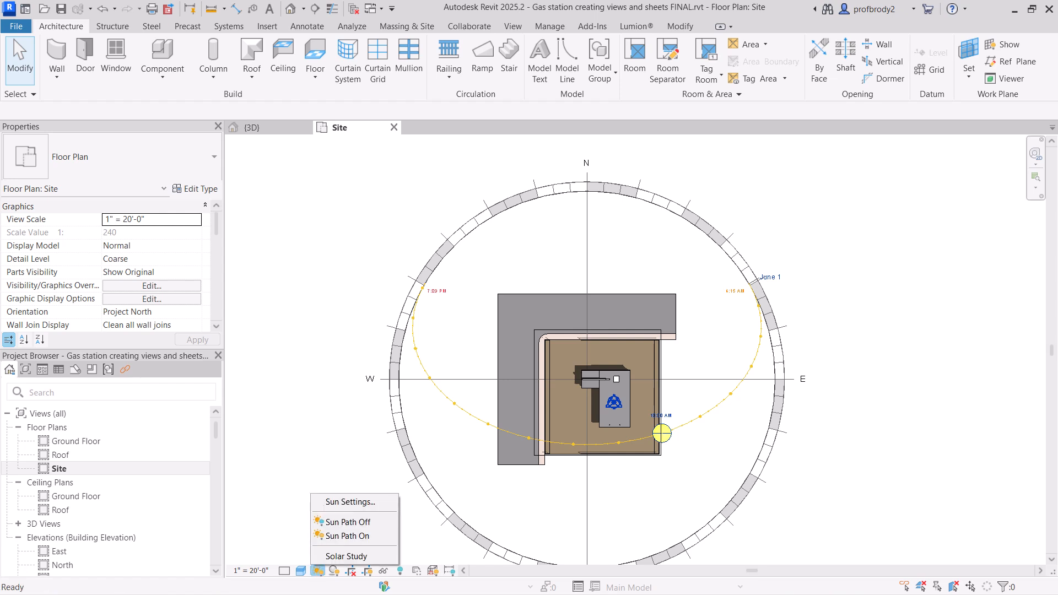
{"action": "left_click", "coordinate": [334, 521]}
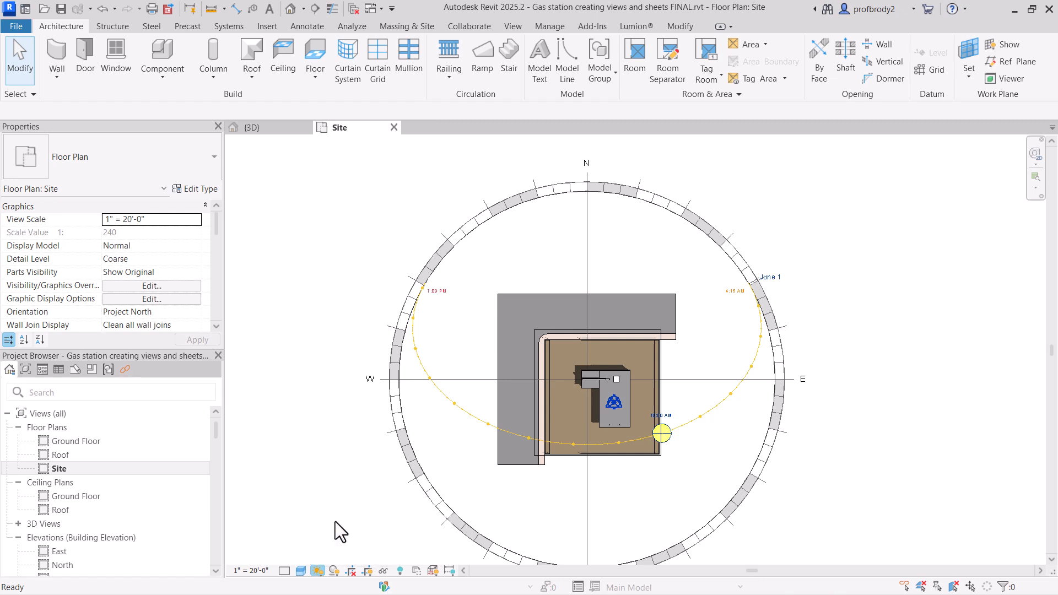
{"action": "left_click", "coordinate": [317, 570]}
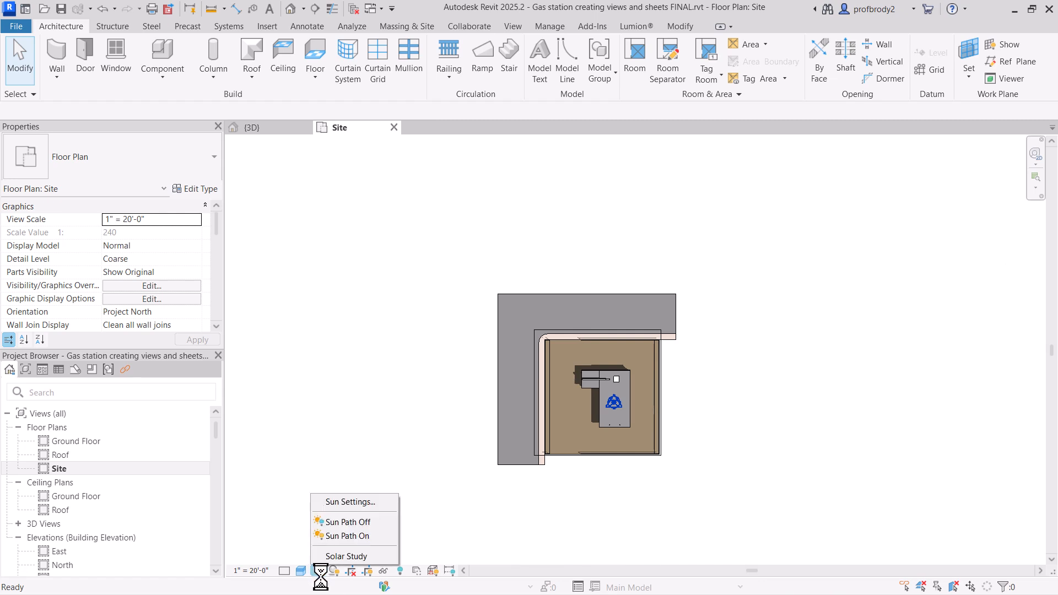
{"action": "left_click", "coordinate": [334, 501]}
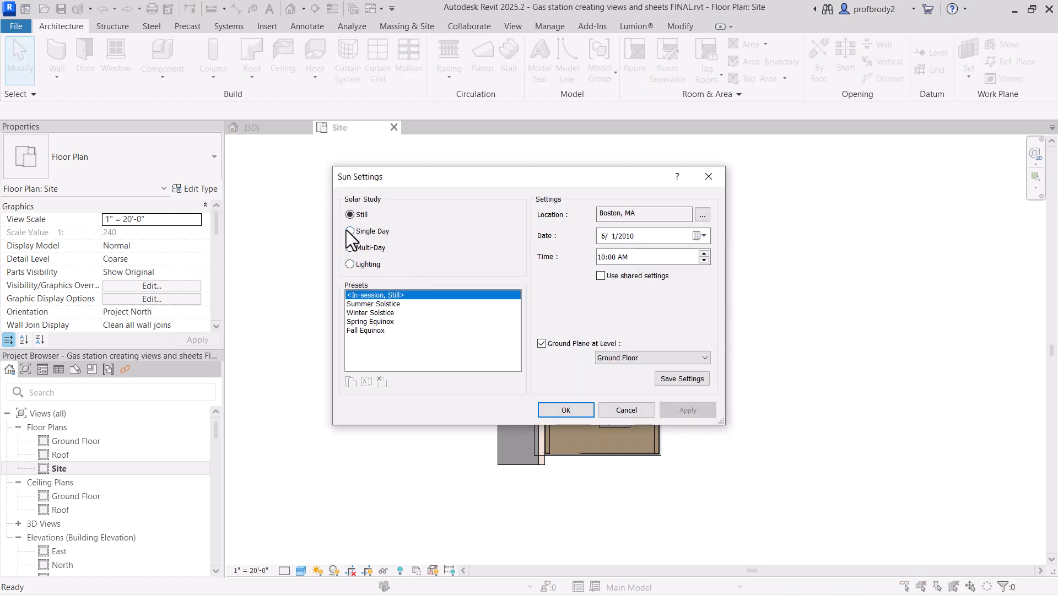
{"action": "left_click", "coordinate": [350, 264]}
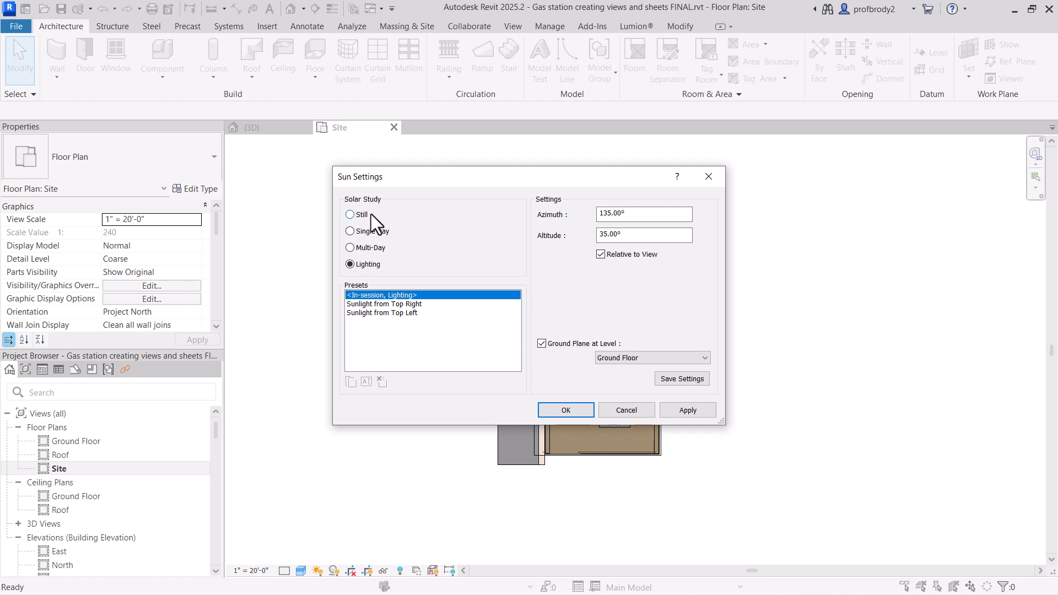
{"action": "left_click", "coordinate": [350, 215]}
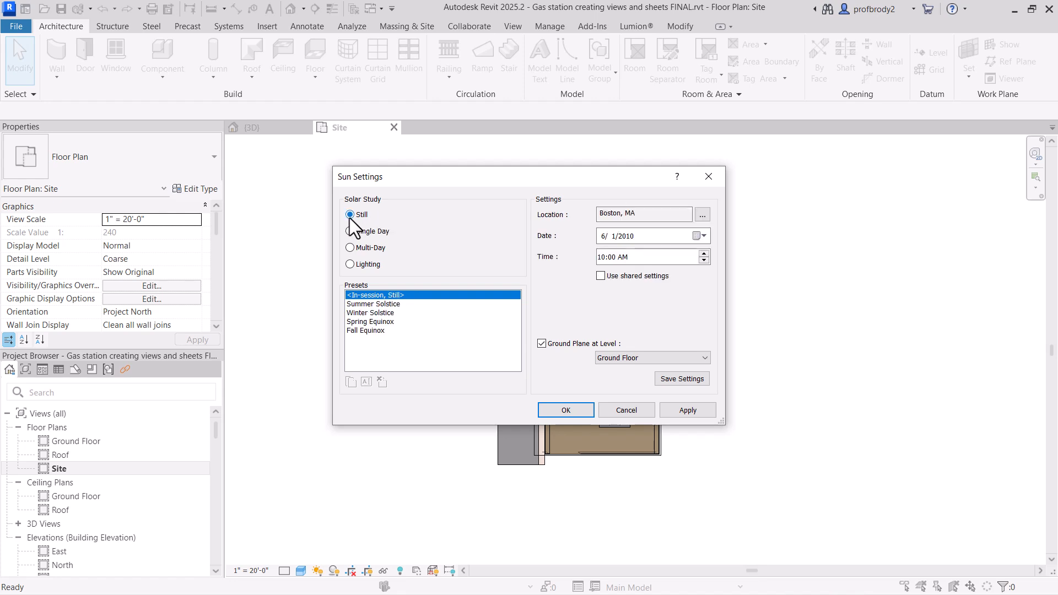
- Set the project location to Coalinga, CA and apply the sun settings
{"action": "left_click", "coordinate": [702, 214]}
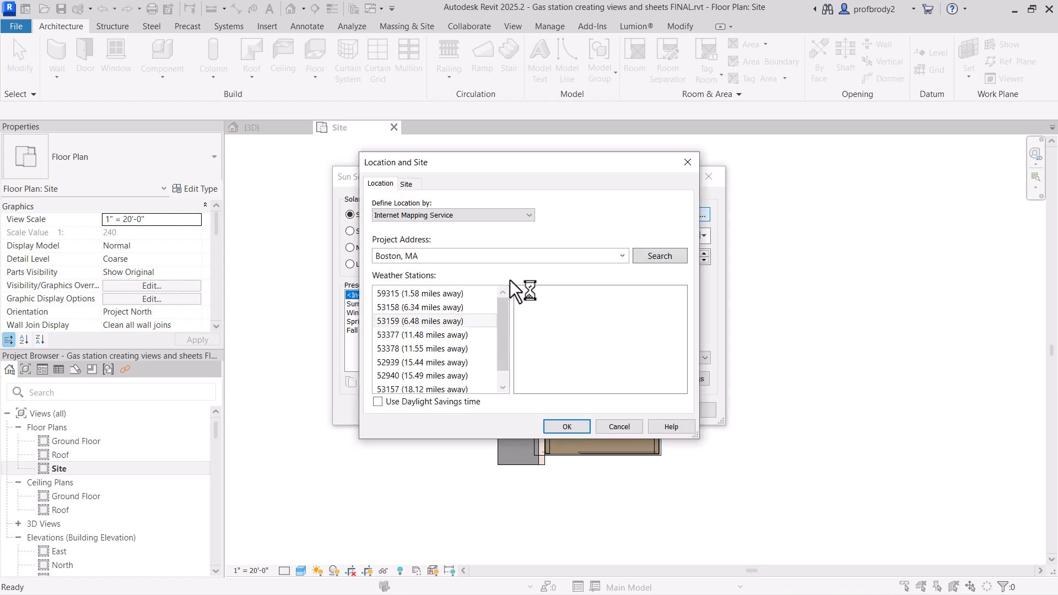
{"action": "left_click", "coordinate": [563, 259]}
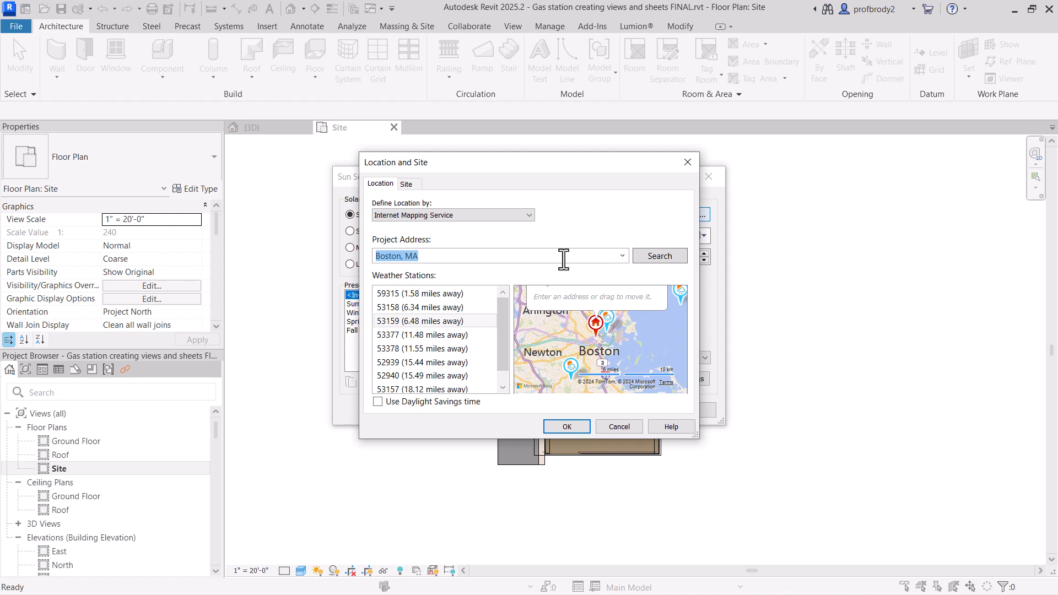
{"action": "type", "text": "Coalinga, CA"}
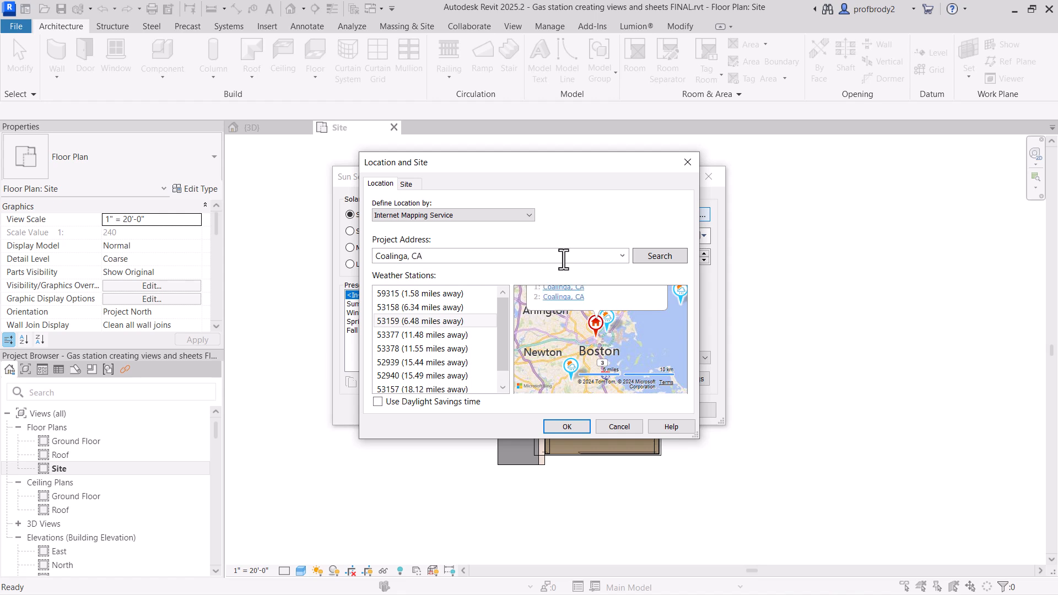
{"action": "left_click", "coordinate": [573, 293]}
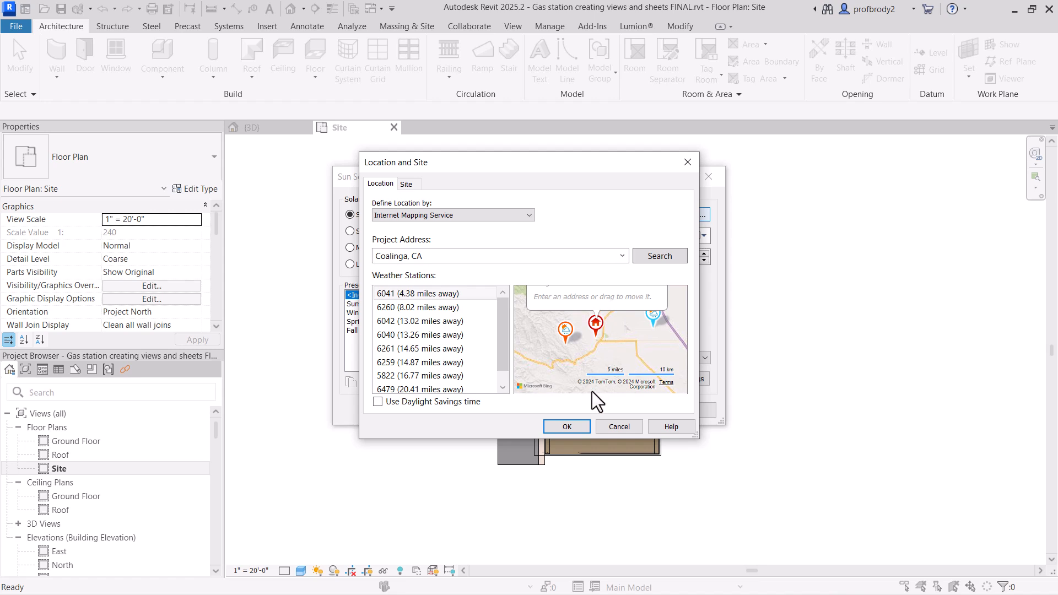
{"action": "left_click", "coordinate": [566, 427]}
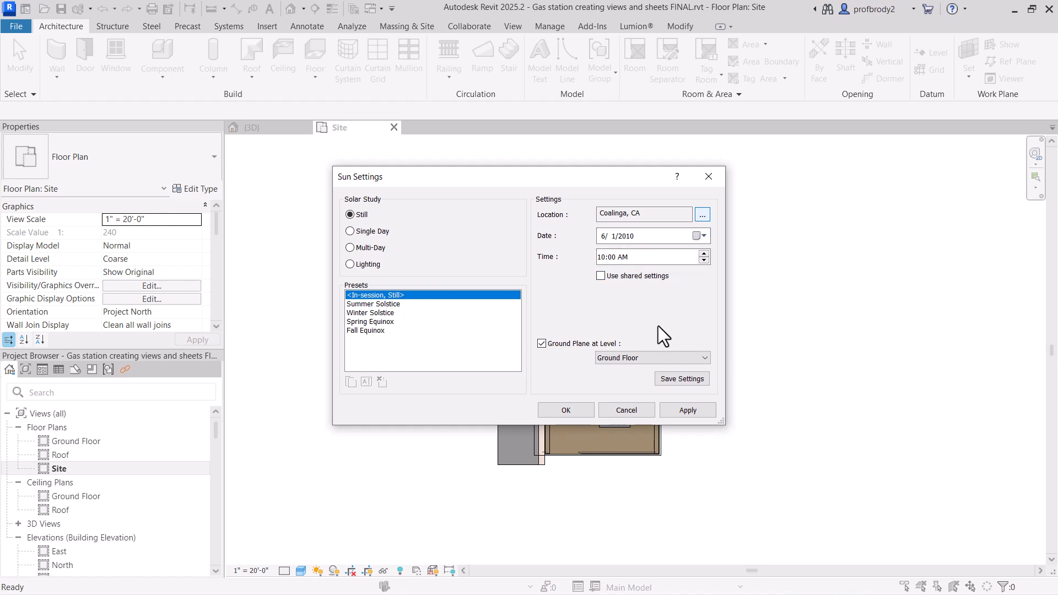
{"action": "left_click", "coordinate": [676, 408]}
{"action": "left_click", "coordinate": [560, 408]}
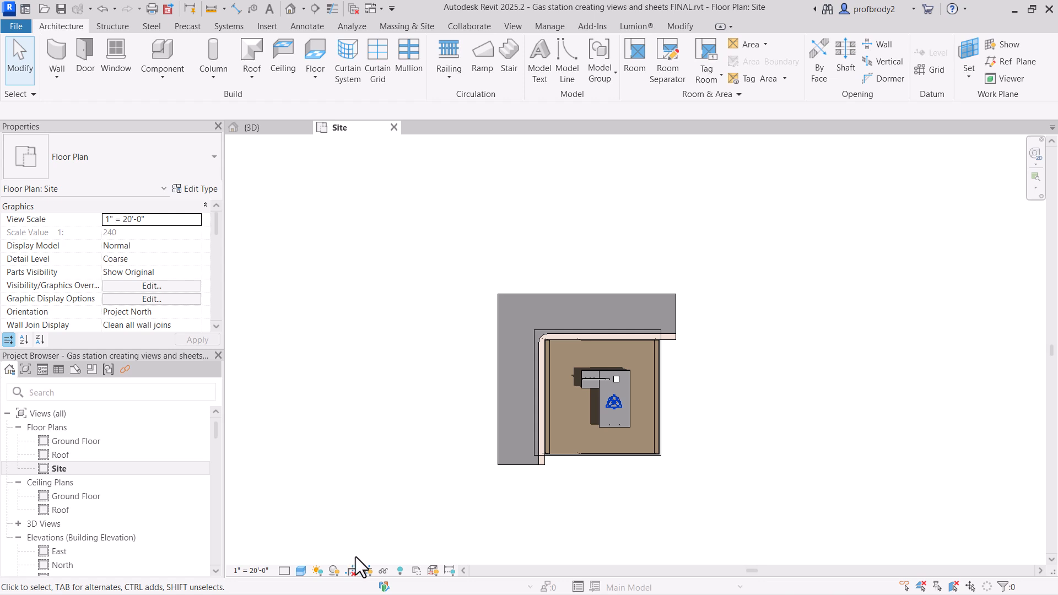
- Turn off shadows in the Site plan
{"action": "left_click", "coordinate": [334, 570]}
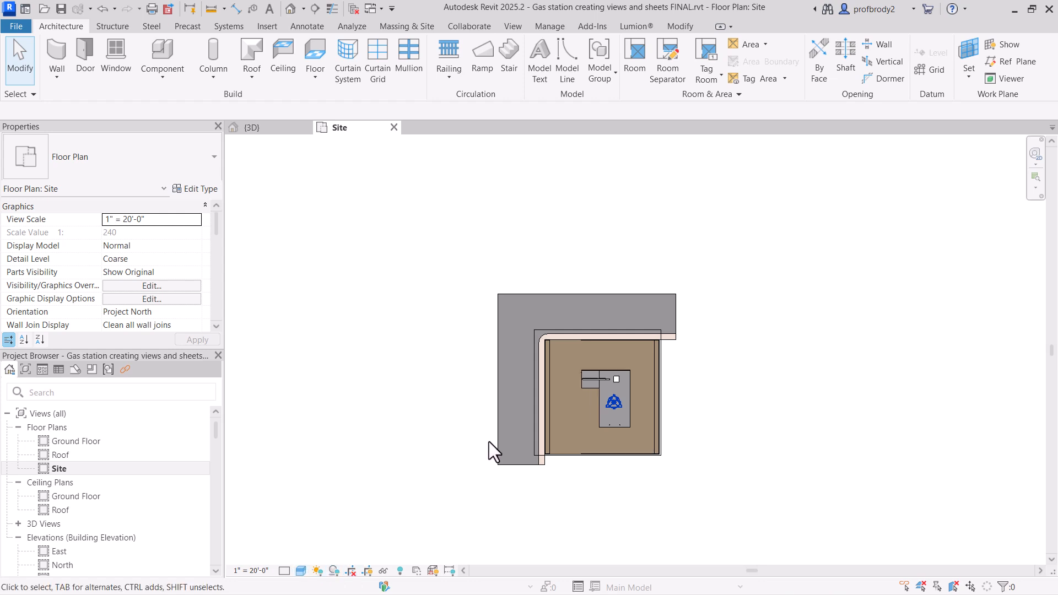
- Set the time in the Site plan's sun settings to 11:00 AM and apply it
{"action": "scroll", "coordinate": [546, 485], "scroll_direction": "up", "scroll_amount": 3}
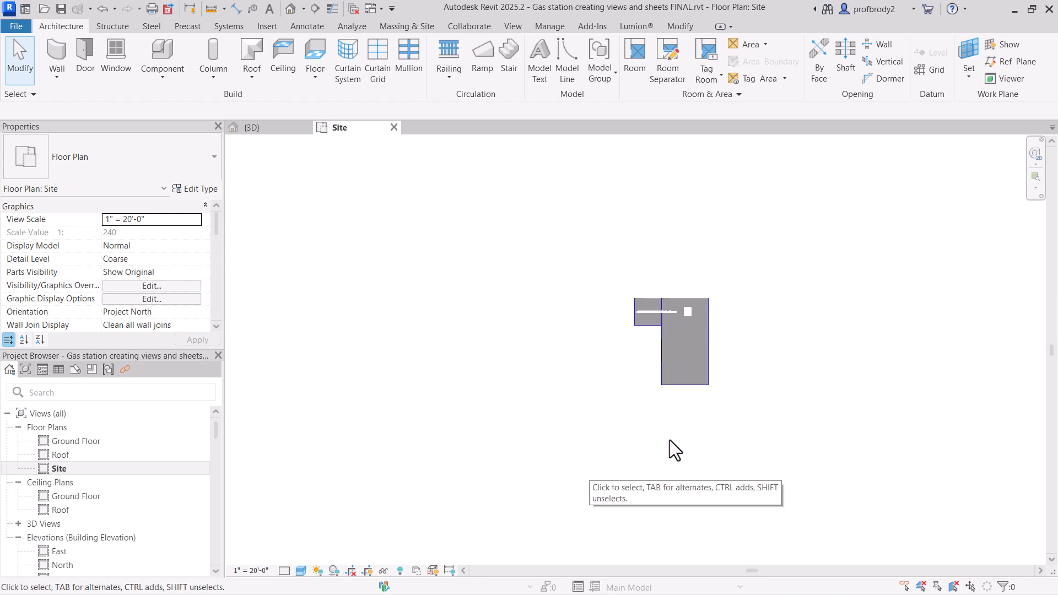
{"action": "scroll", "coordinate": [705, 358], "scroll_direction": "up", "scroll_amount": 2}
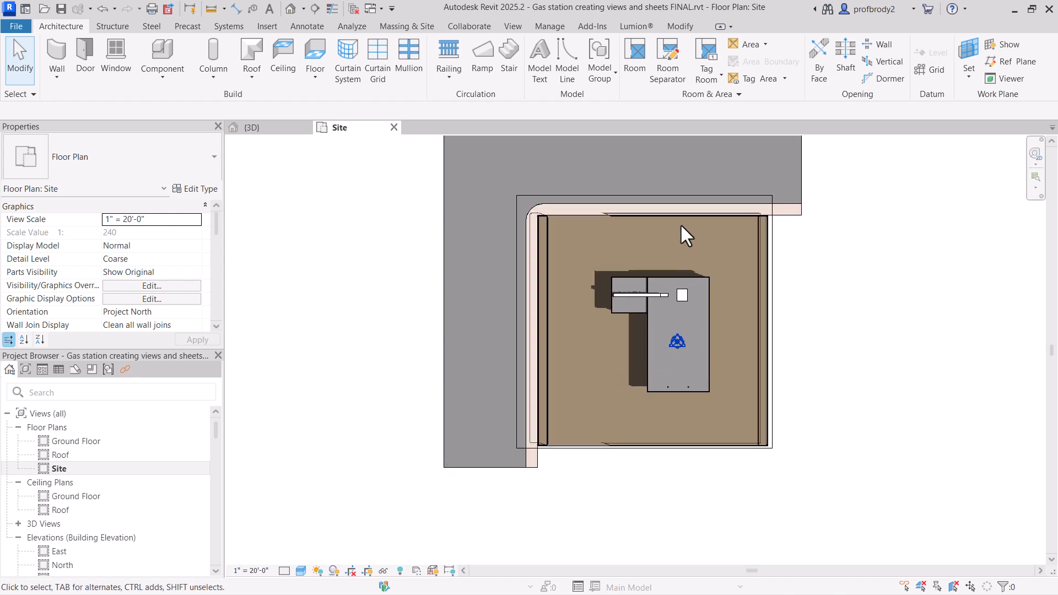
{"action": "scroll", "coordinate": [631, 293], "scroll_direction": "up", "scroll_amount": 3}
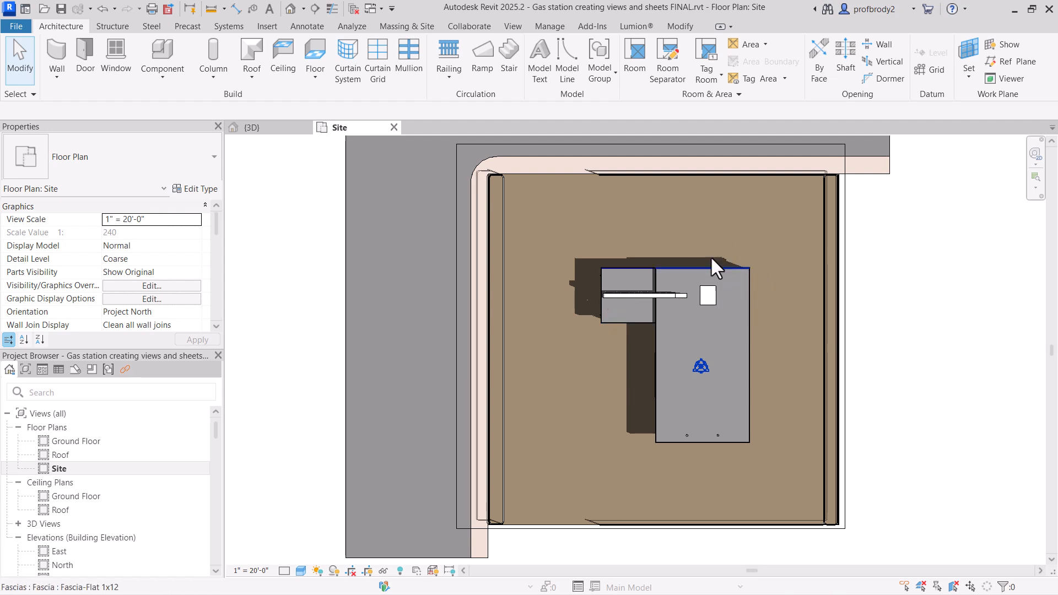
{"action": "scroll", "coordinate": [621, 278], "scroll_direction": "up", "scroll_amount": 2}
{"action": "scroll", "coordinate": [621, 287], "scroll_direction": "down", "scroll_amount": 1}
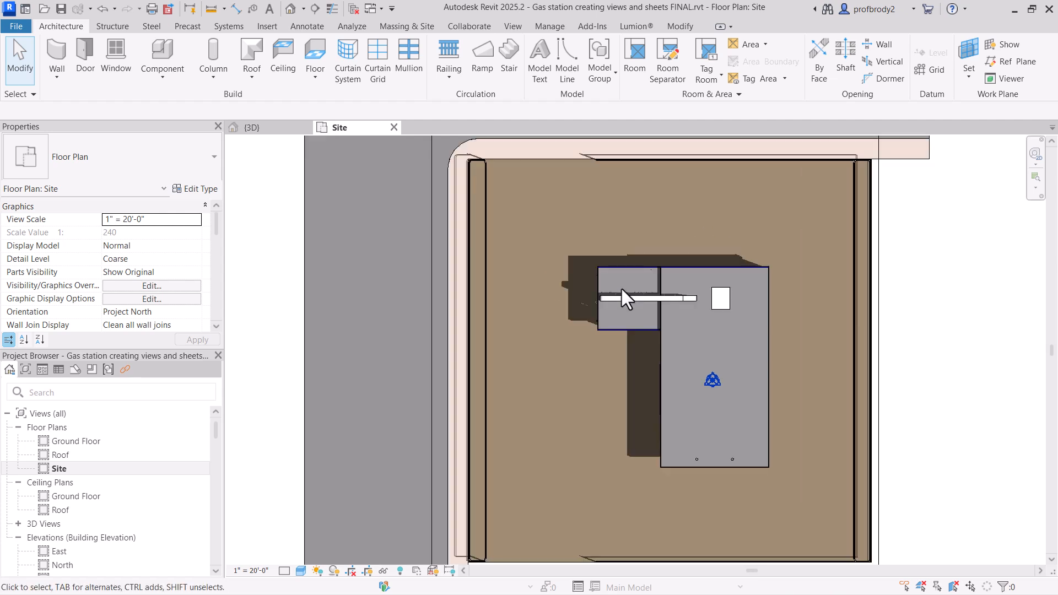
{"action": "scroll", "coordinate": [601, 295], "scroll_direction": "up", "scroll_amount": 1}
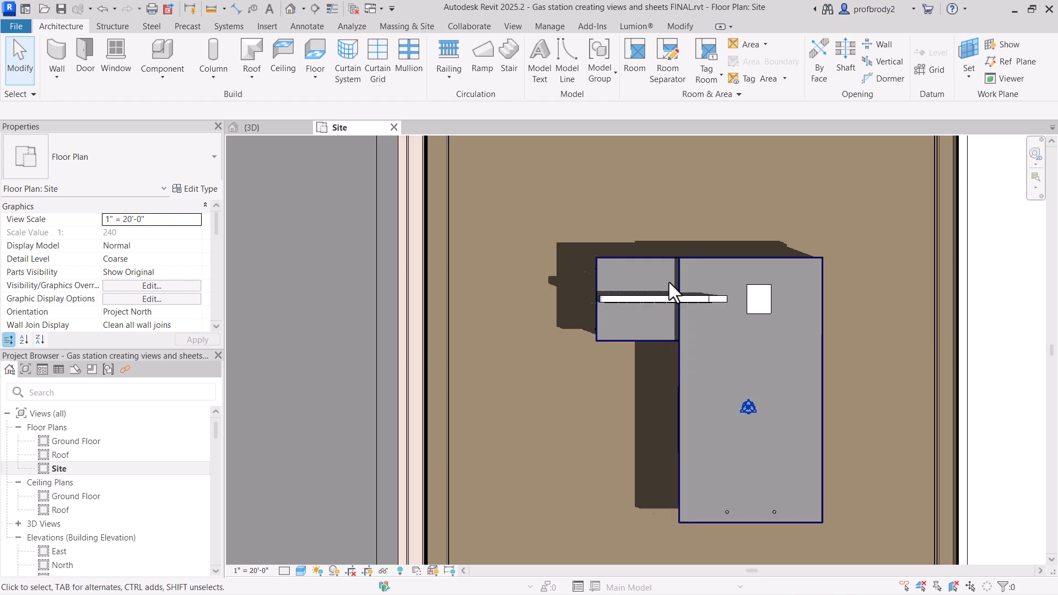
{"action": "scroll", "coordinate": [669, 289], "scroll_direction": "up", "scroll_amount": 1}
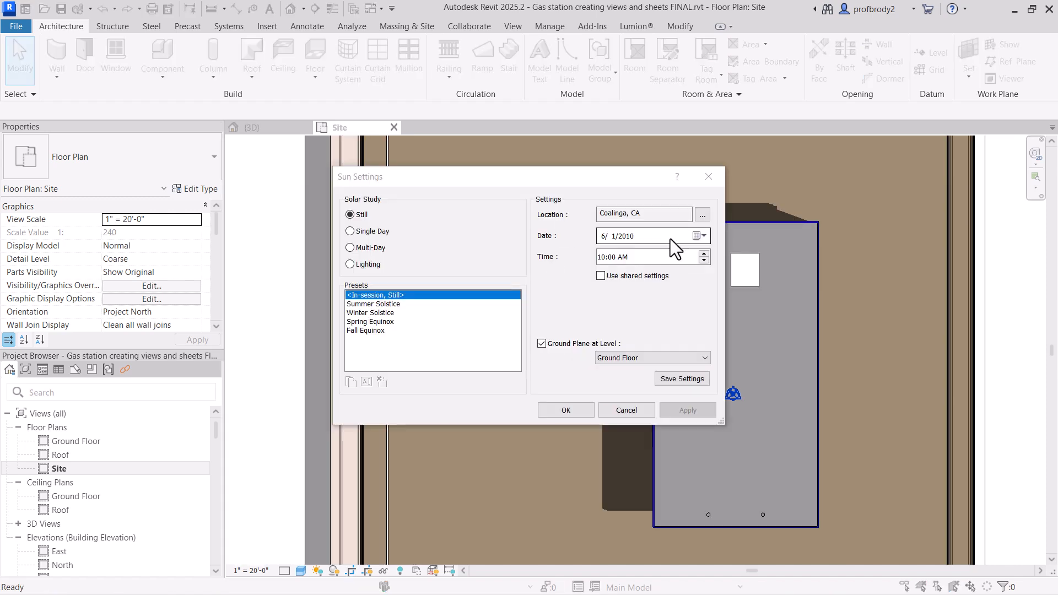
{"action": "left_click", "coordinate": [603, 257]}
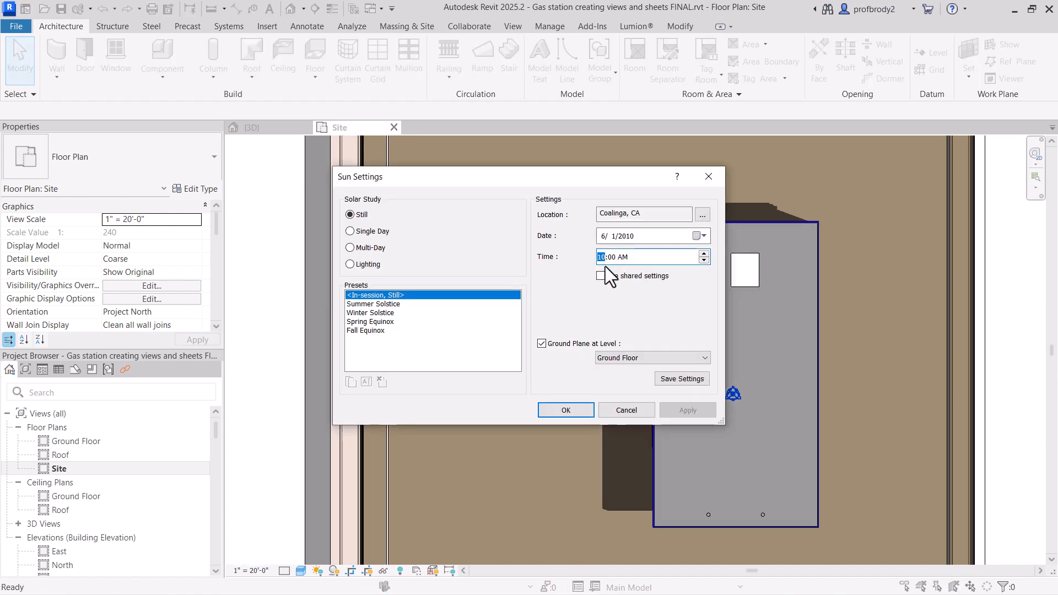
{"action": "key", "text": "Up"}
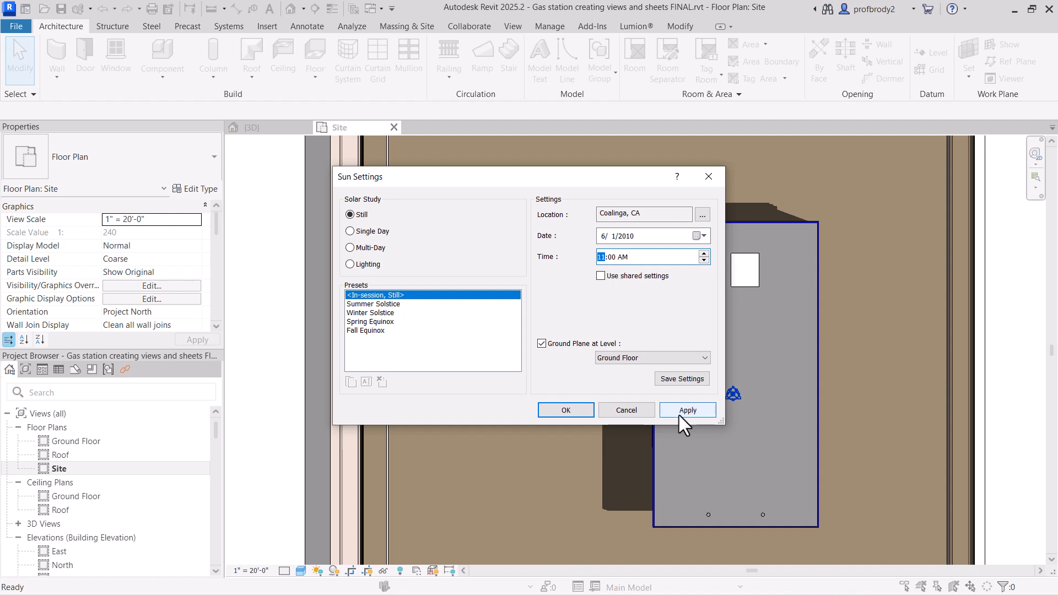
{"action": "left_click", "coordinate": [678, 415]}
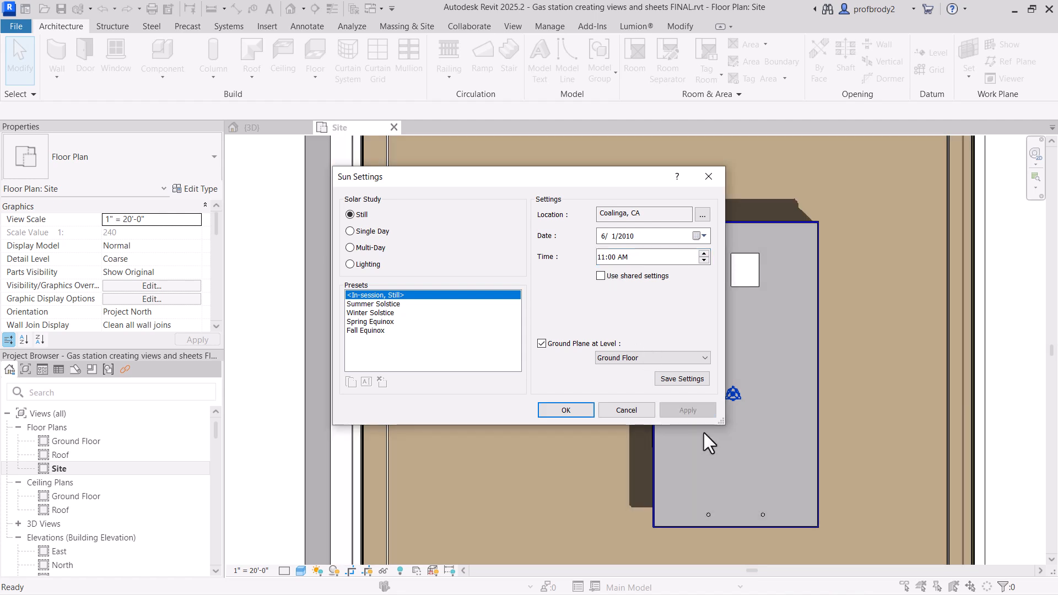
{"action": "left_click", "coordinate": [560, 408]}
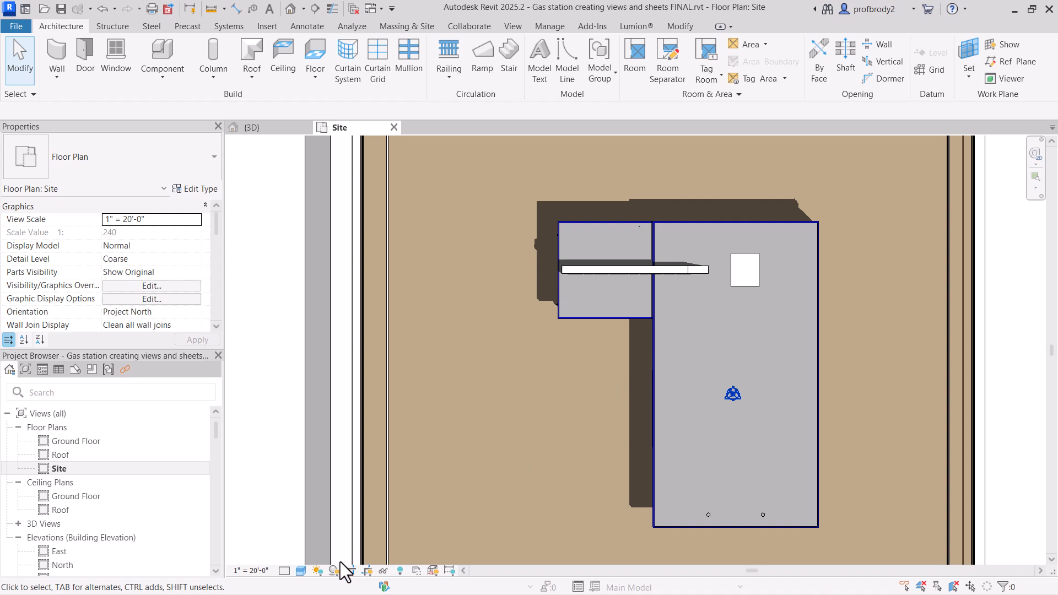
- Set the Site plan's style to Realistic in the Graphic Display Options and apply it
{"action": "left_click", "coordinate": [301, 570]}
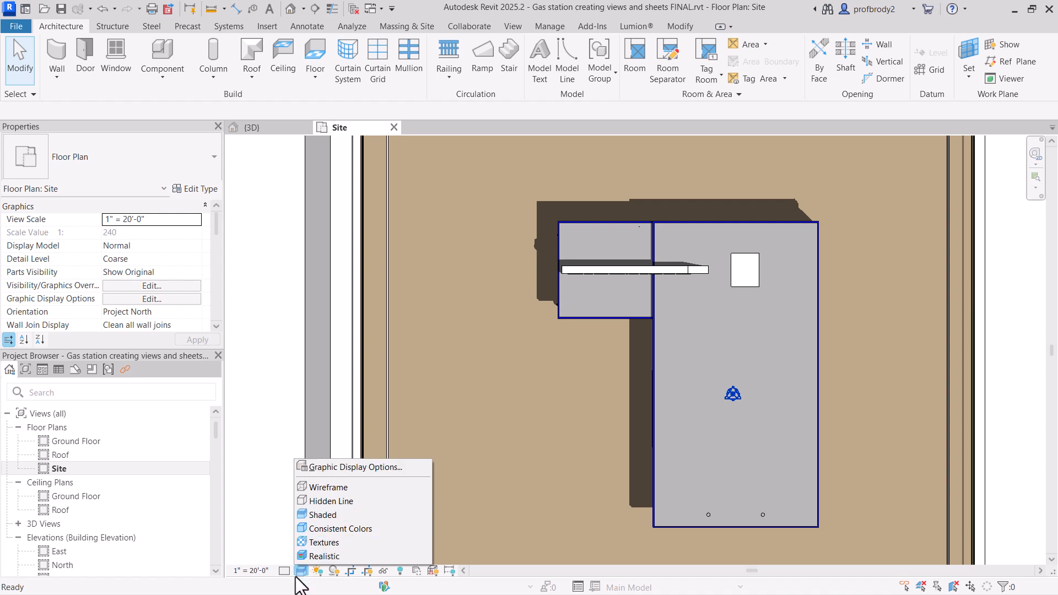
{"action": "left_click", "coordinate": [325, 468]}
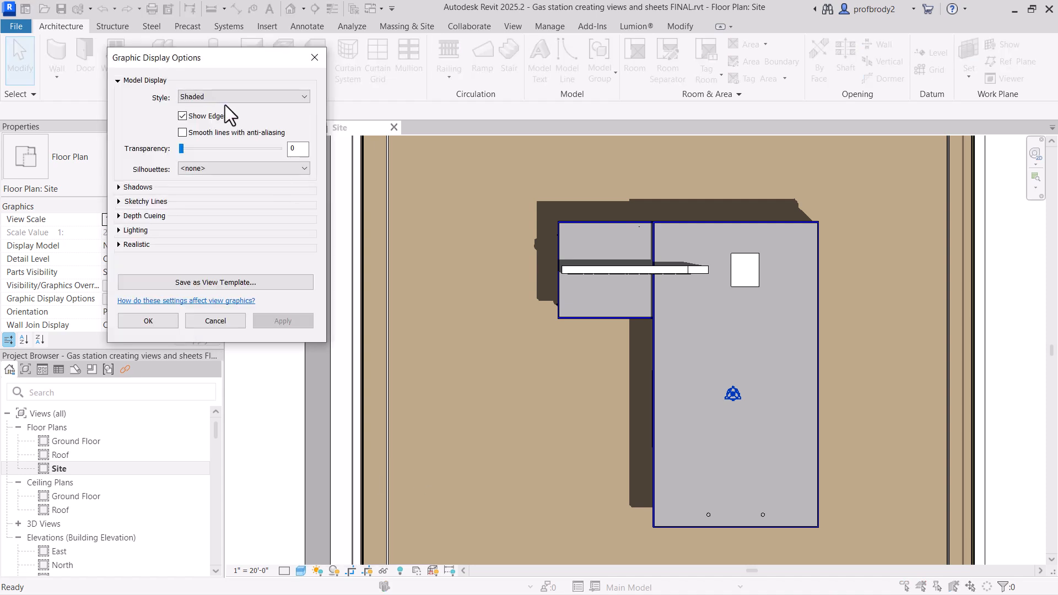
{"action": "left_click_drag", "start_coordinate": [213, 58], "coordinate": [418, 185]}
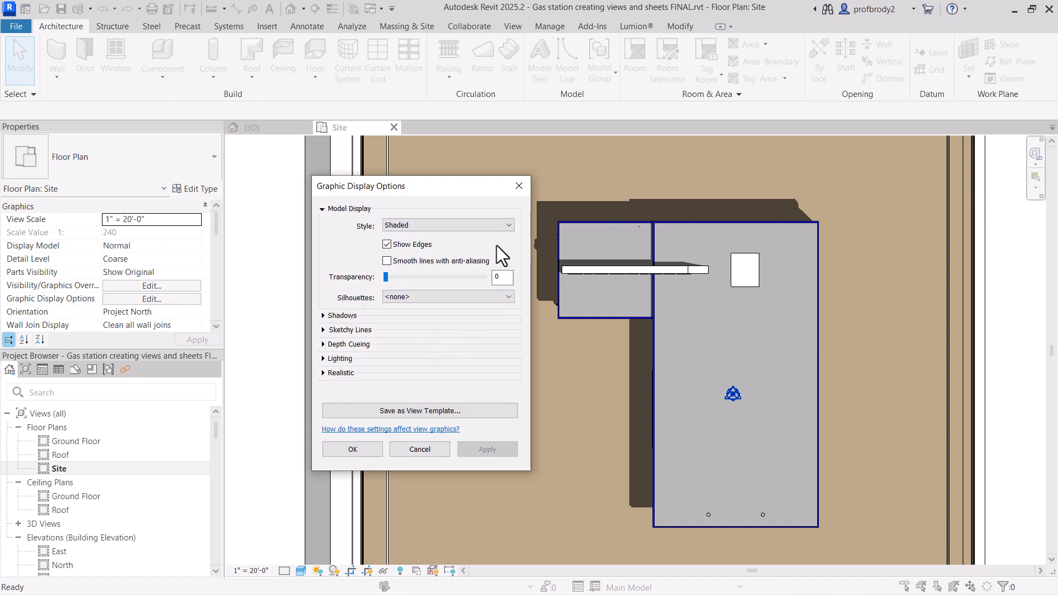
{"action": "left_click", "coordinate": [495, 226]}
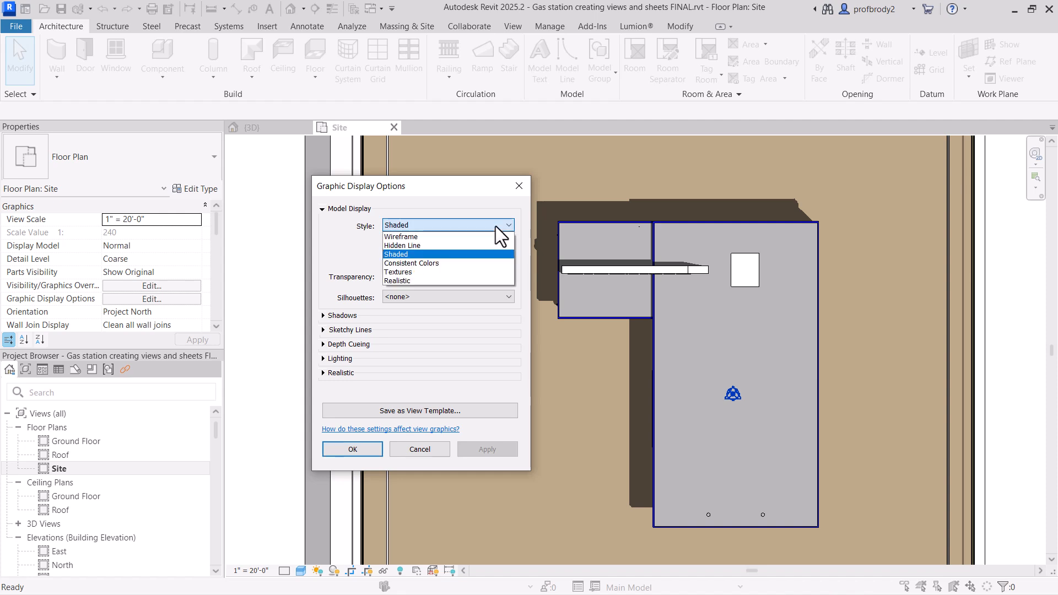
{"action": "left_click", "coordinate": [436, 279]}
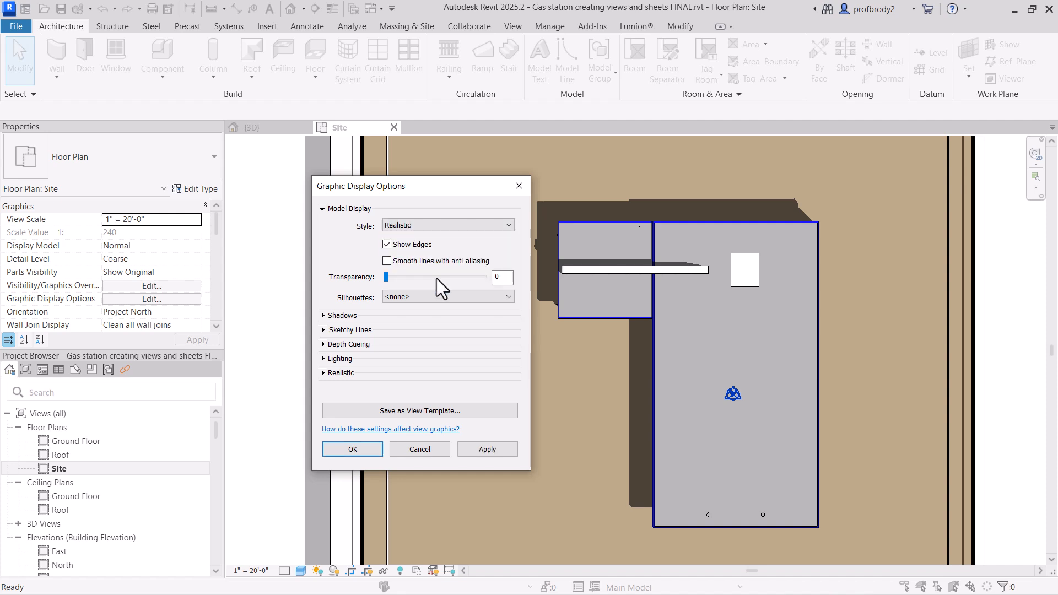
{"action": "left_click", "coordinate": [481, 449]}
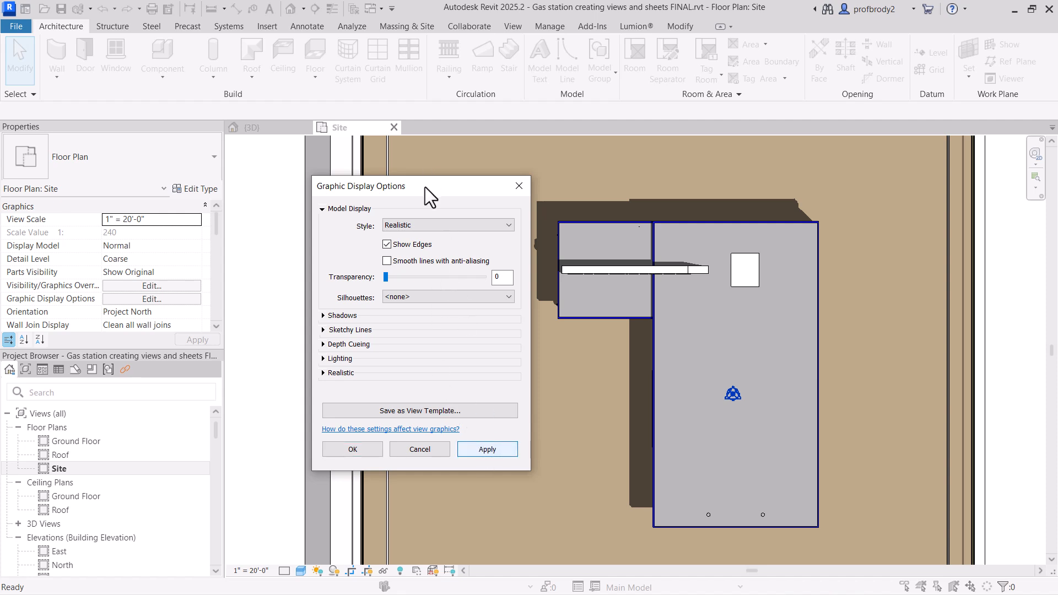
{"action": "left_click_drag", "start_coordinate": [418, 186], "coordinate": [326, 167]}
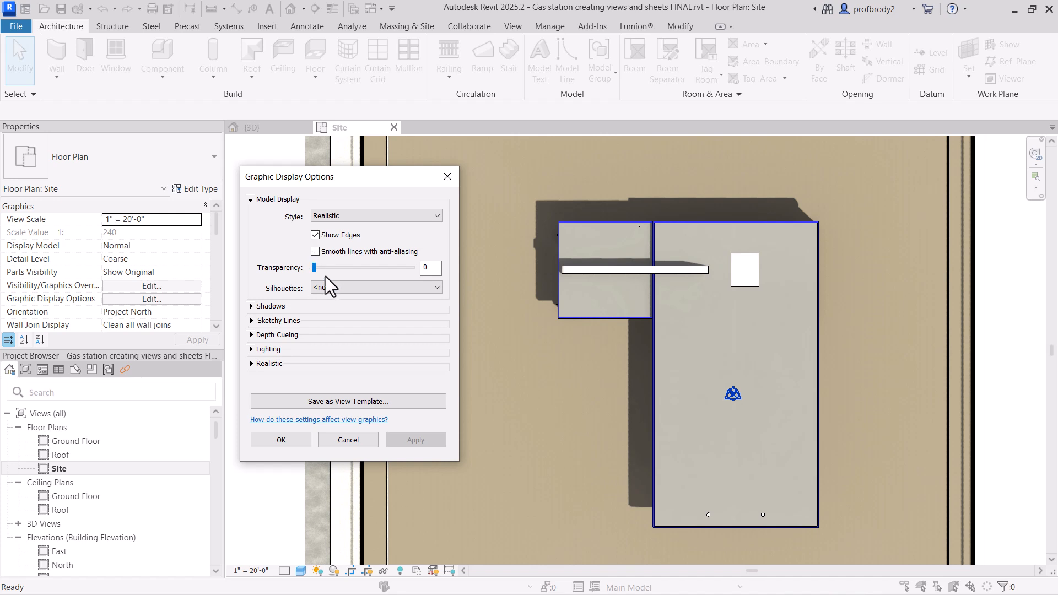
- Enable Show Ambient Shadows in the Site plan's shadow options and apply the change
{"action": "left_click", "coordinate": [252, 306]}
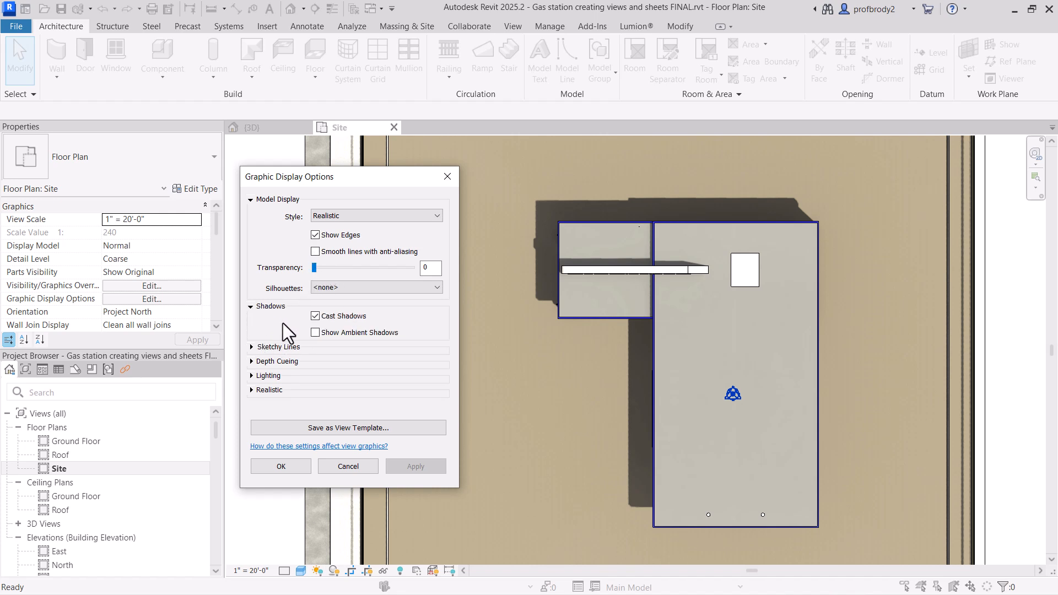
{"action": "left_click", "coordinate": [316, 332]}
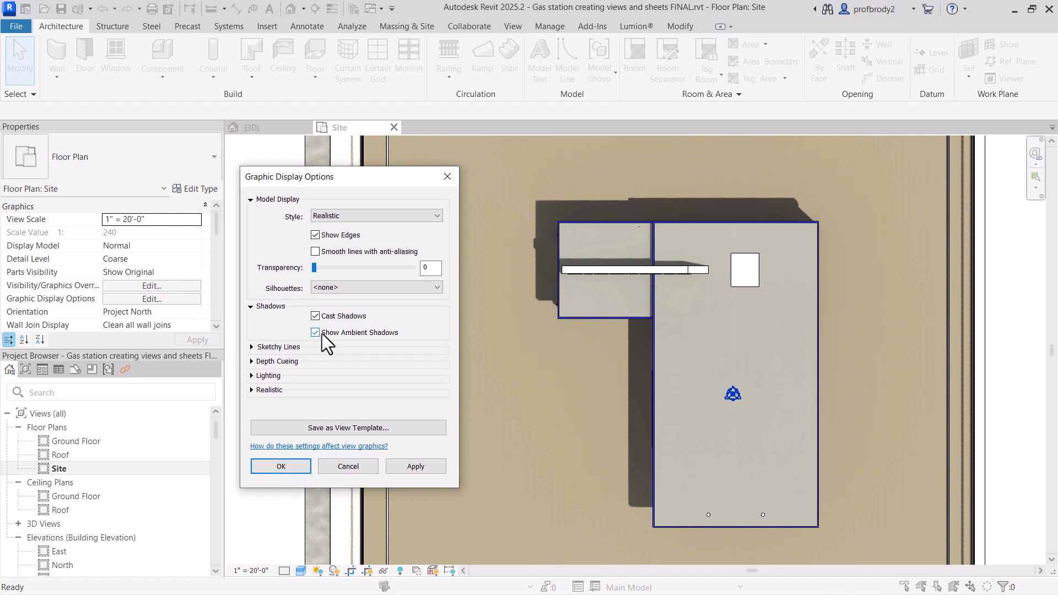
{"action": "left_click", "coordinate": [416, 466]}
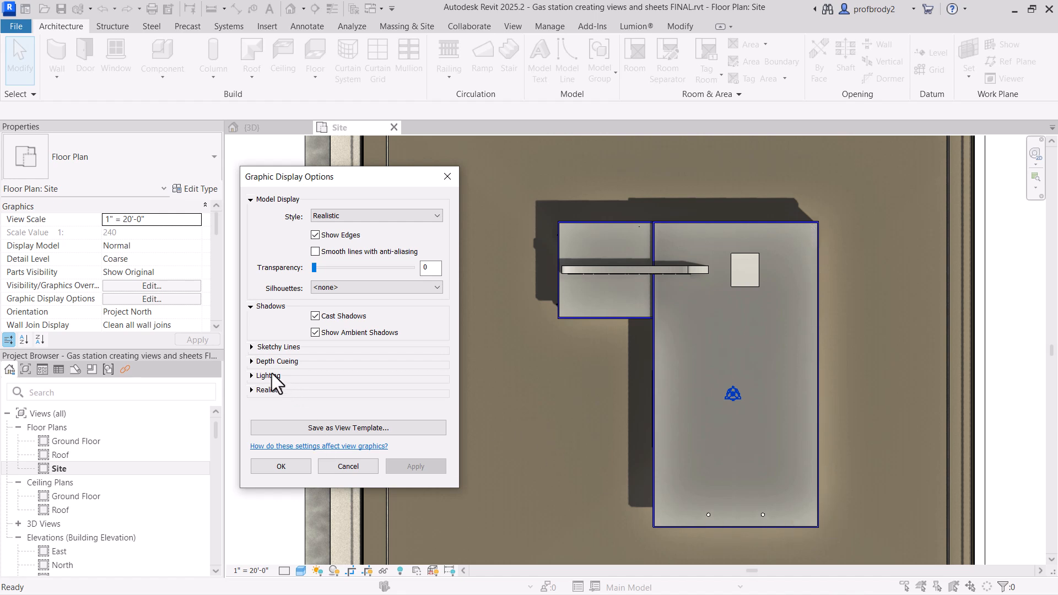
- Try sketchy lines with Jitter 7 and Extension 7, disable them again, and review the depth cueing options
{"action": "left_click", "coordinate": [251, 347]}
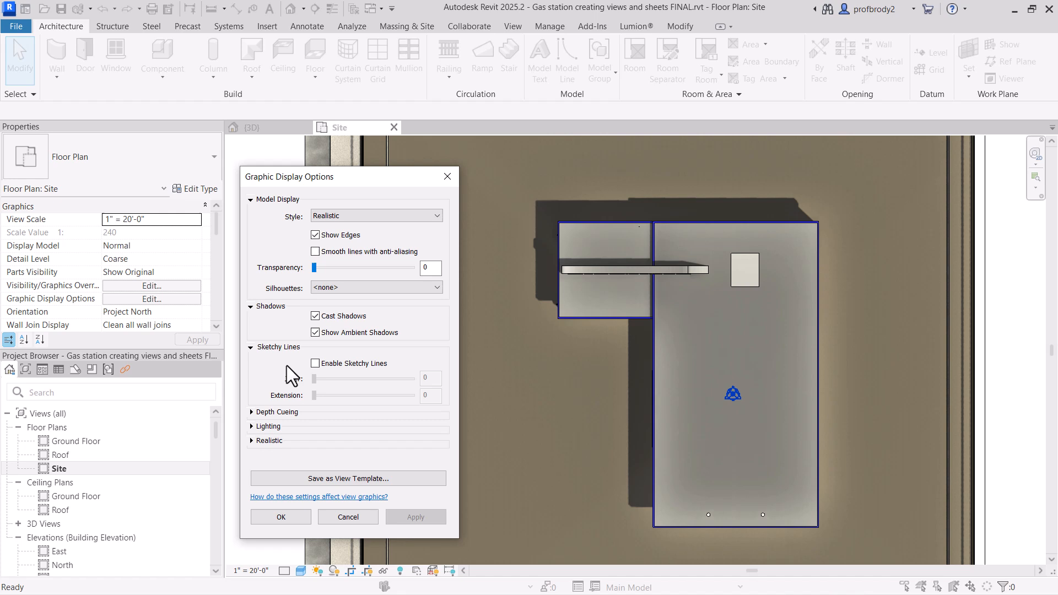
{"action": "left_click", "coordinate": [315, 363]}
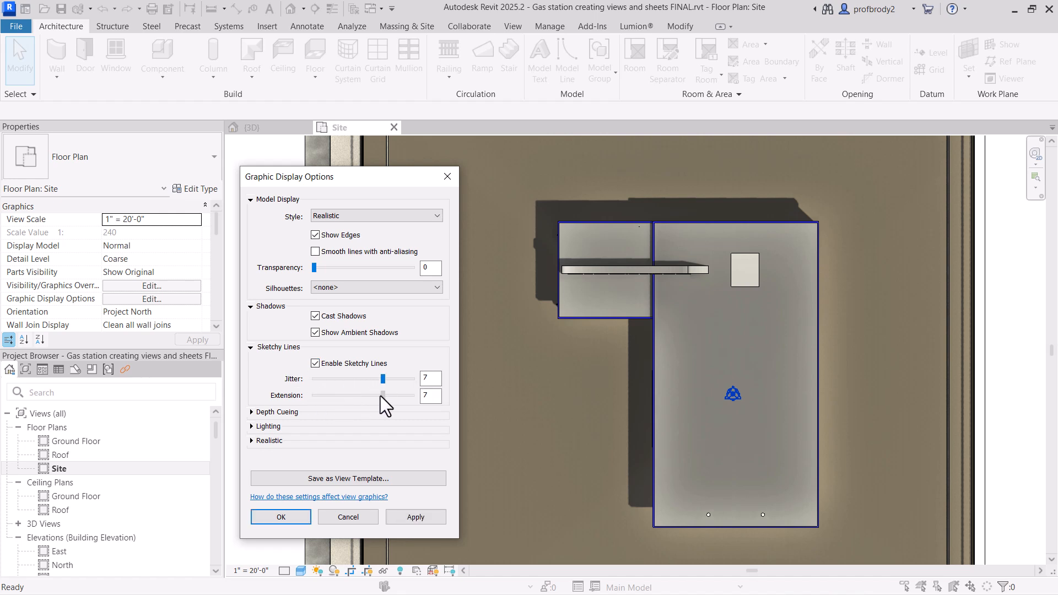
{"action": "left_click", "coordinate": [425, 515]}
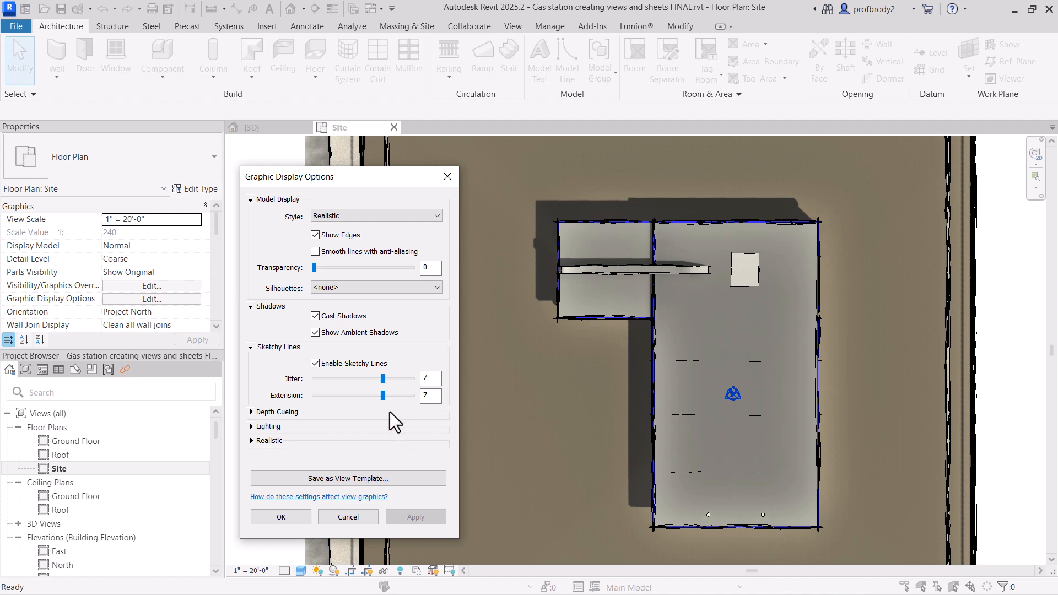
{"action": "left_click", "coordinate": [315, 364]}
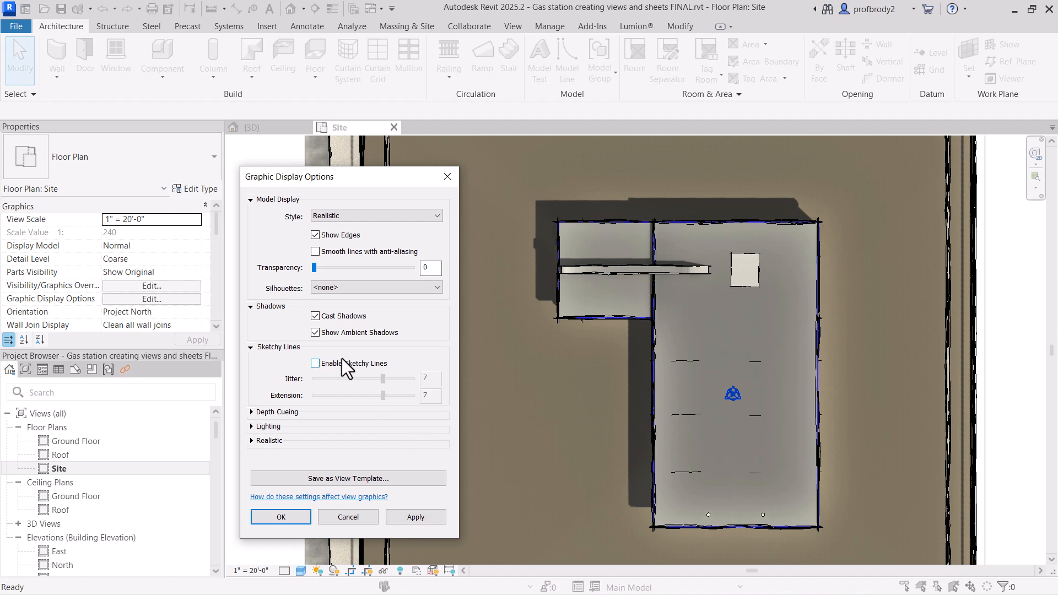
{"action": "left_click", "coordinate": [250, 349]}
{"action": "left_click", "coordinate": [249, 306]}
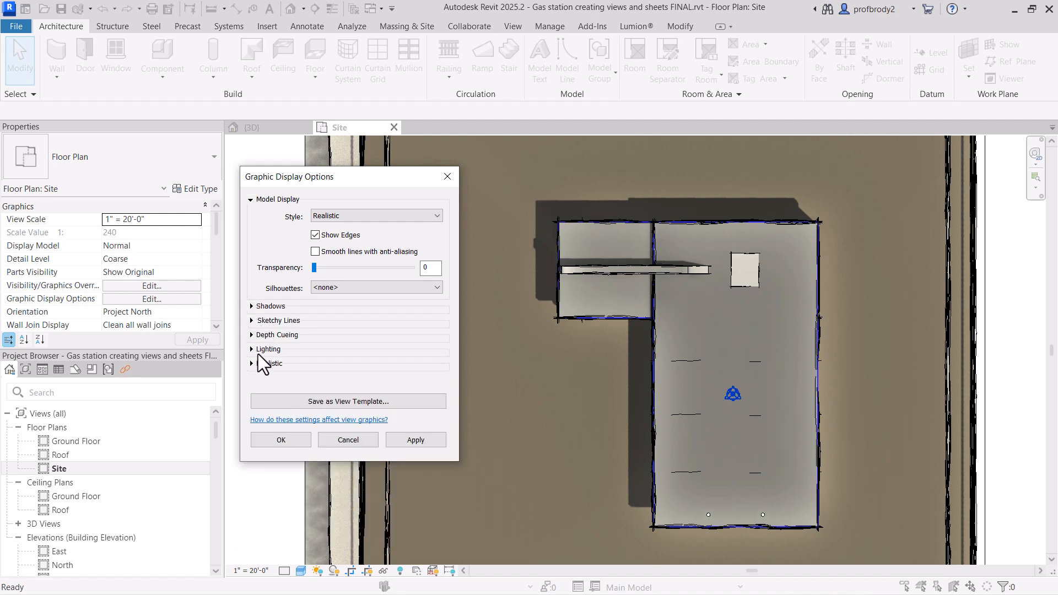
{"action": "left_click", "coordinate": [252, 335]}
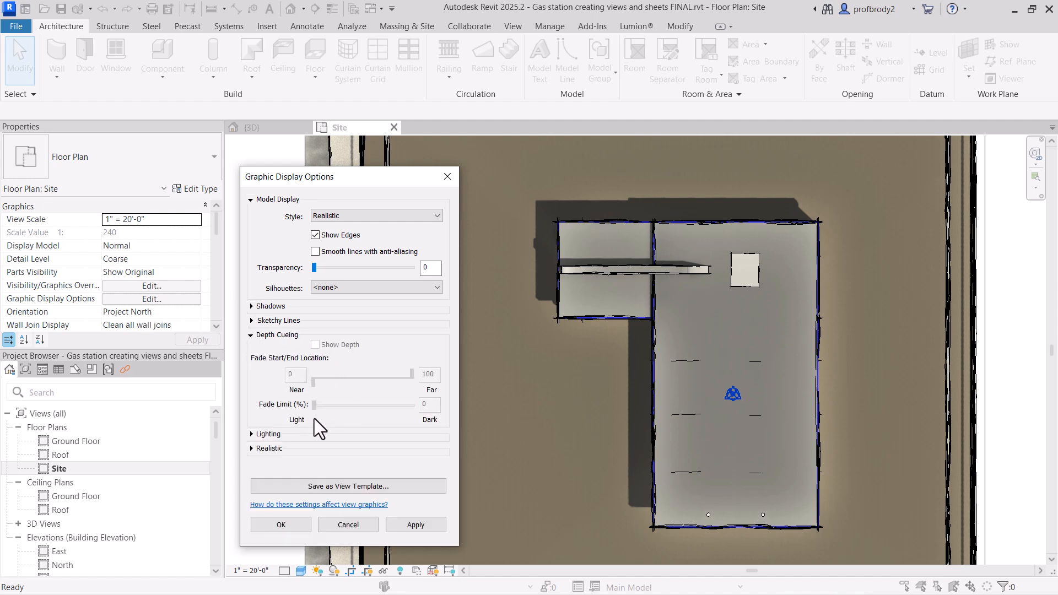
{"action": "left_click", "coordinate": [251, 335]}
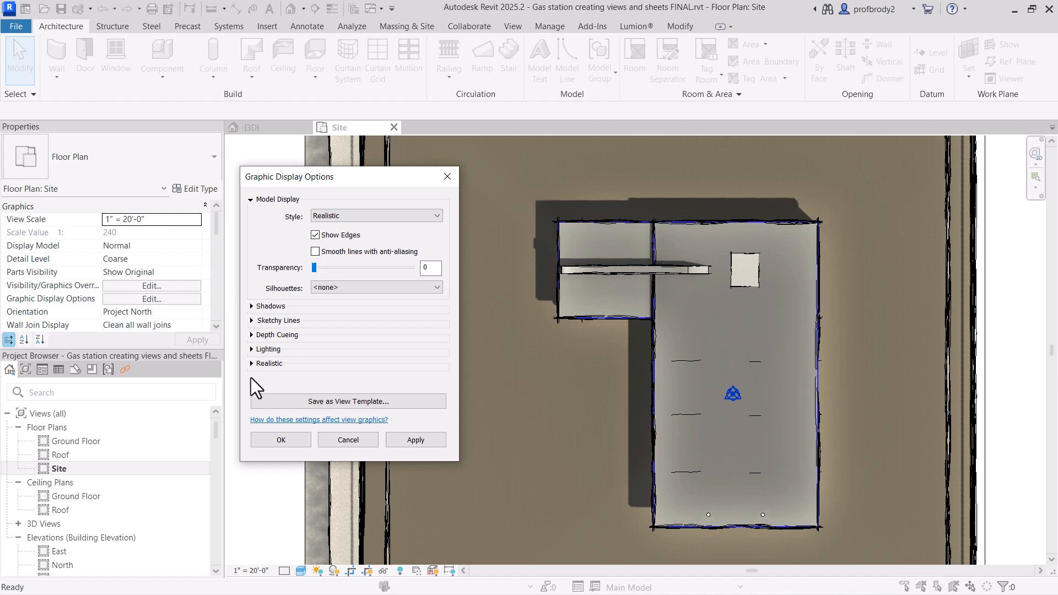
- Try Shadows intensities of 100 and 21 in the view's lighting options, applying each, and set the value to 70
{"action": "left_click", "coordinate": [250, 349]}
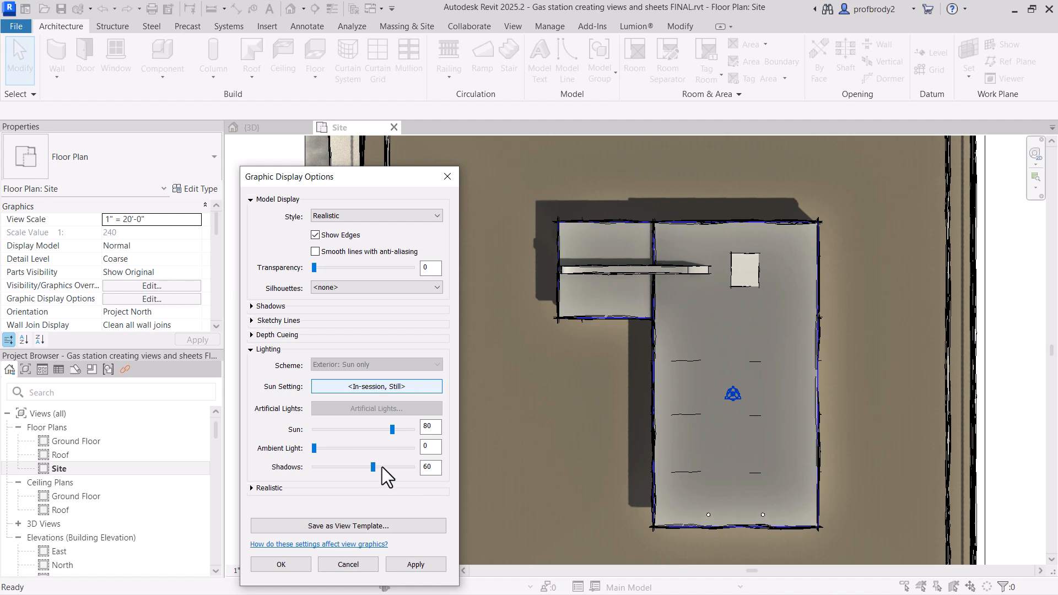
{"action": "left_click_drag", "start_coordinate": [370, 465], "coordinate": [416, 471]}
{"action": "left_click", "coordinate": [420, 563]}
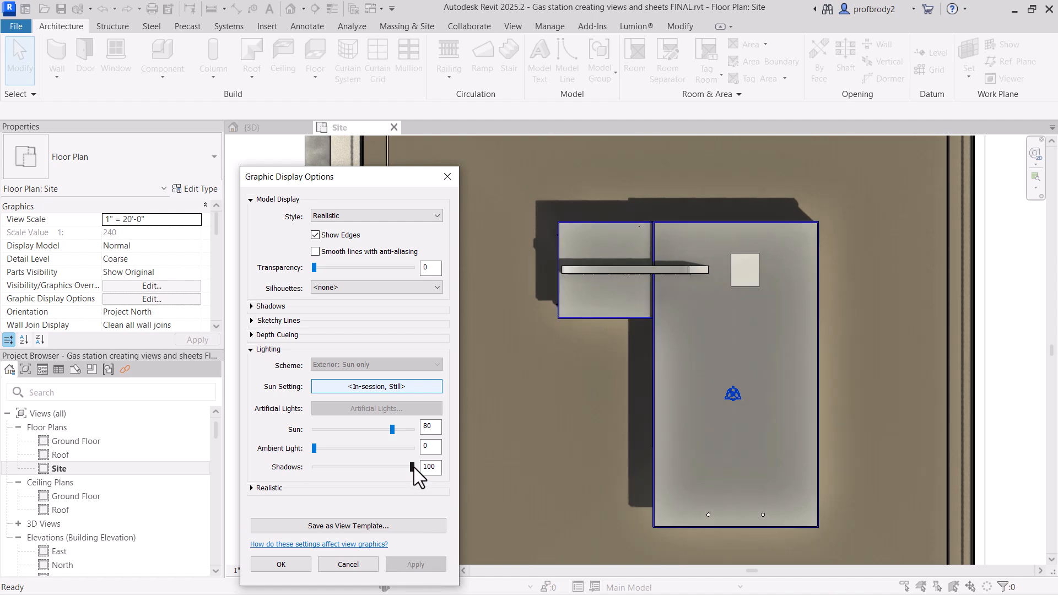
{"action": "left_click_drag", "start_coordinate": [414, 467], "coordinate": [334, 470]}
{"action": "left_click", "coordinate": [405, 566]}
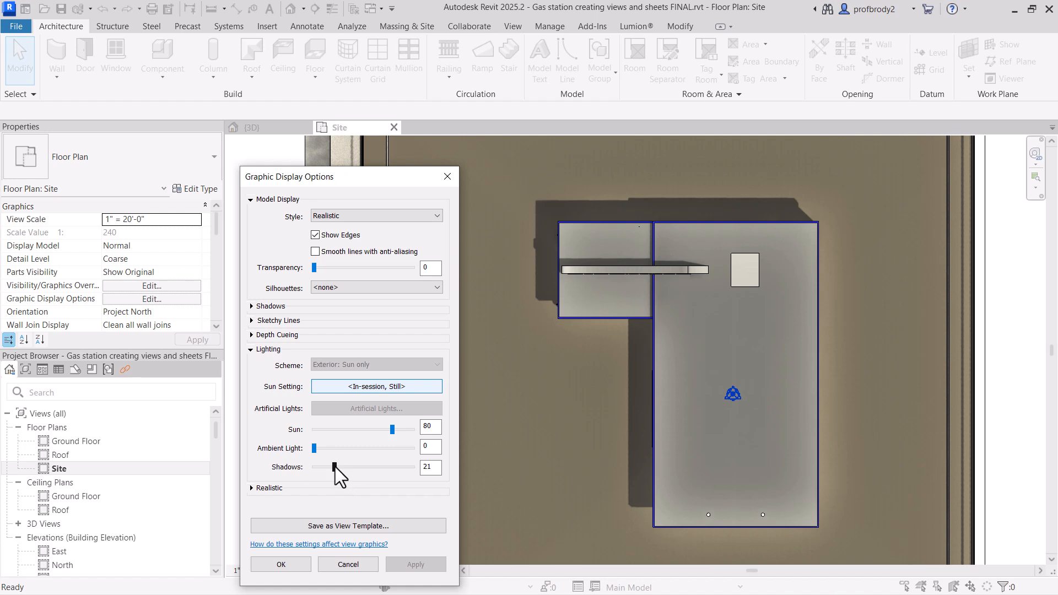
{"action": "left_click_drag", "start_coordinate": [333, 466], "coordinate": [372, 471]}
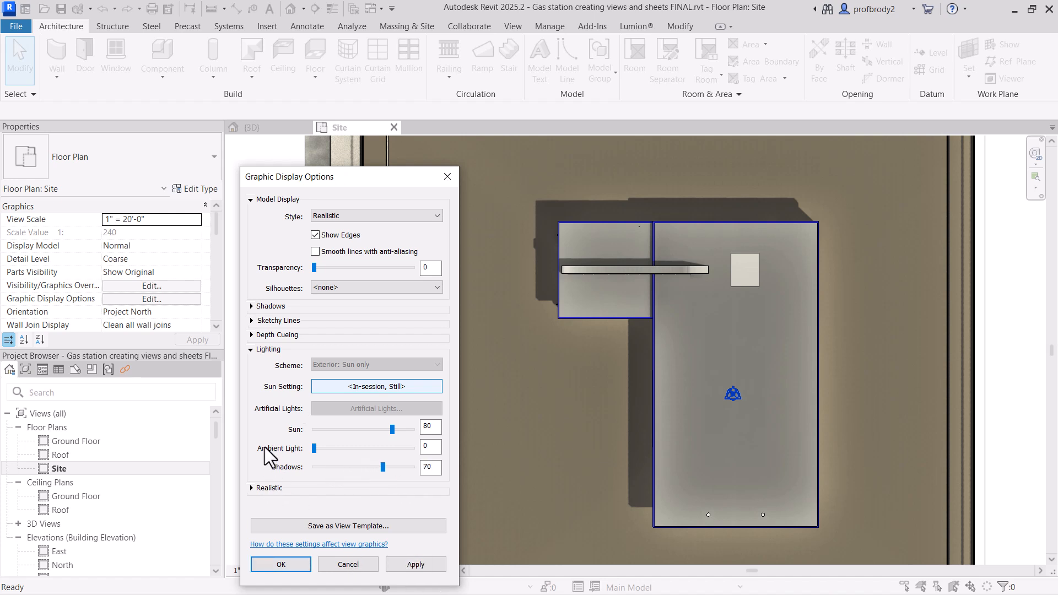
{"action": "left_click", "coordinate": [250, 349]}
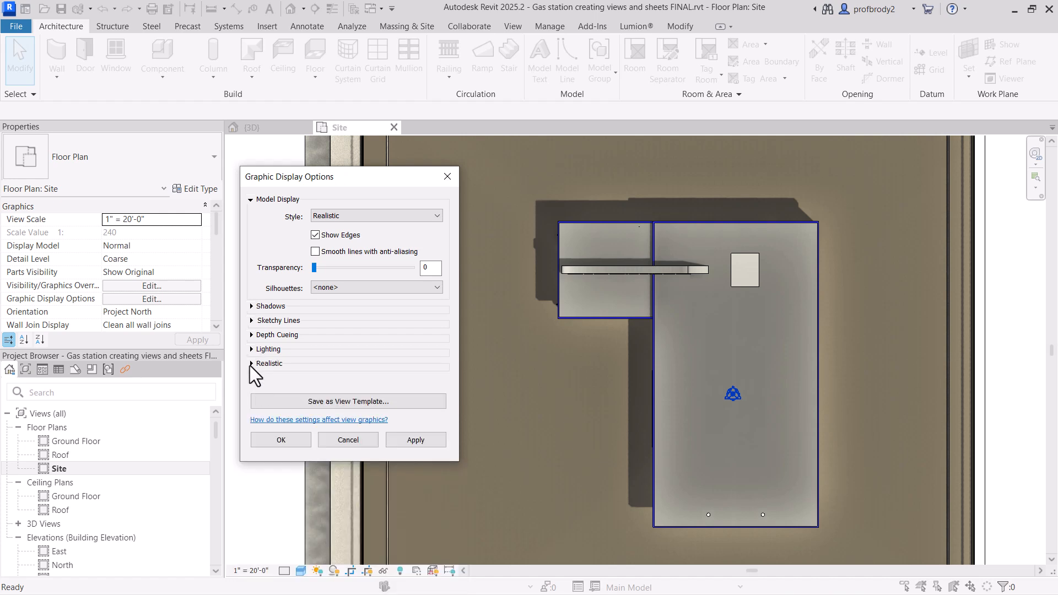
- Try a color correction Saturation of 0.46 in the Realistic options, and apply 0.63 instead
{"action": "left_click", "coordinate": [251, 364]}
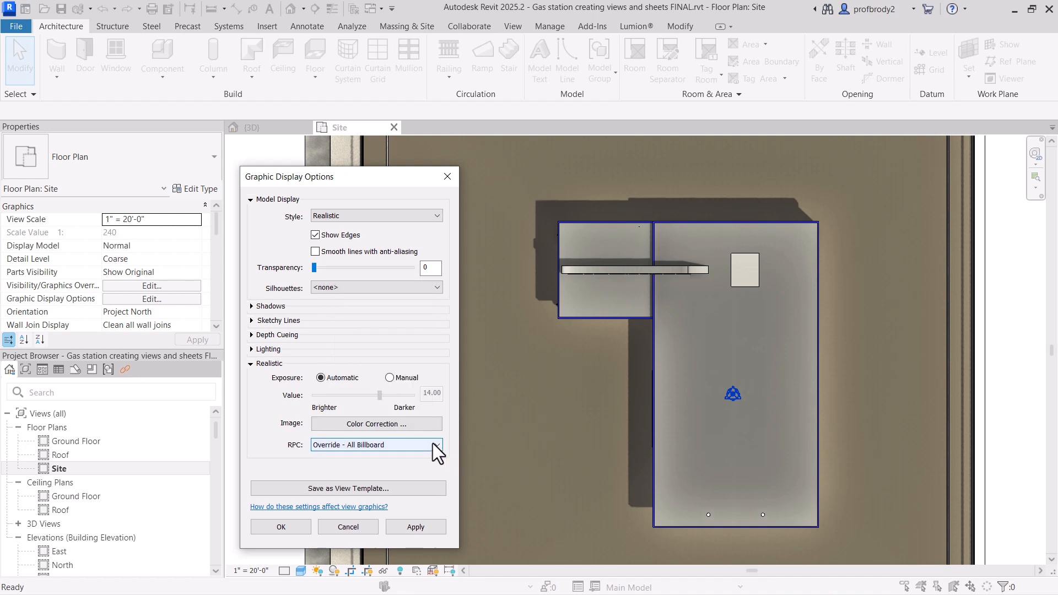
{"action": "left_click", "coordinate": [378, 422]}
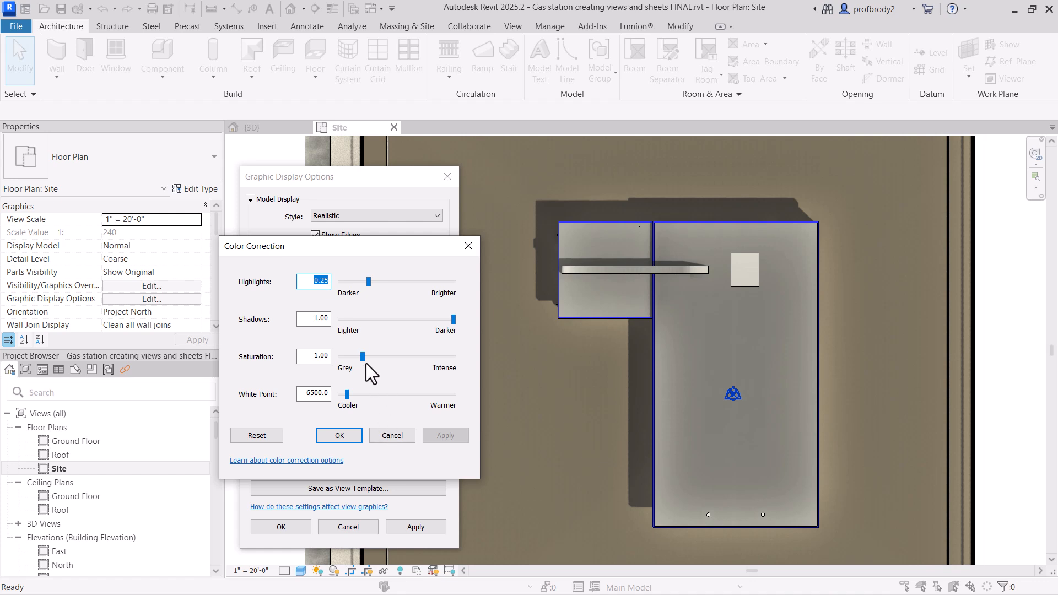
{"action": "left_click_drag", "start_coordinate": [362, 357], "coordinate": [358, 356]}
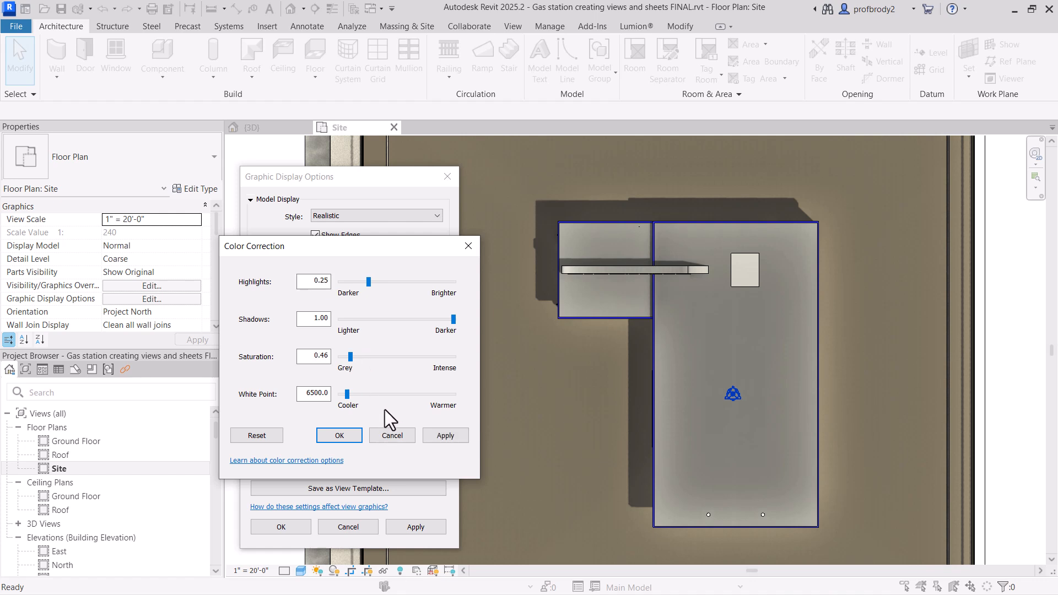
{"action": "left_click", "coordinate": [438, 429]}
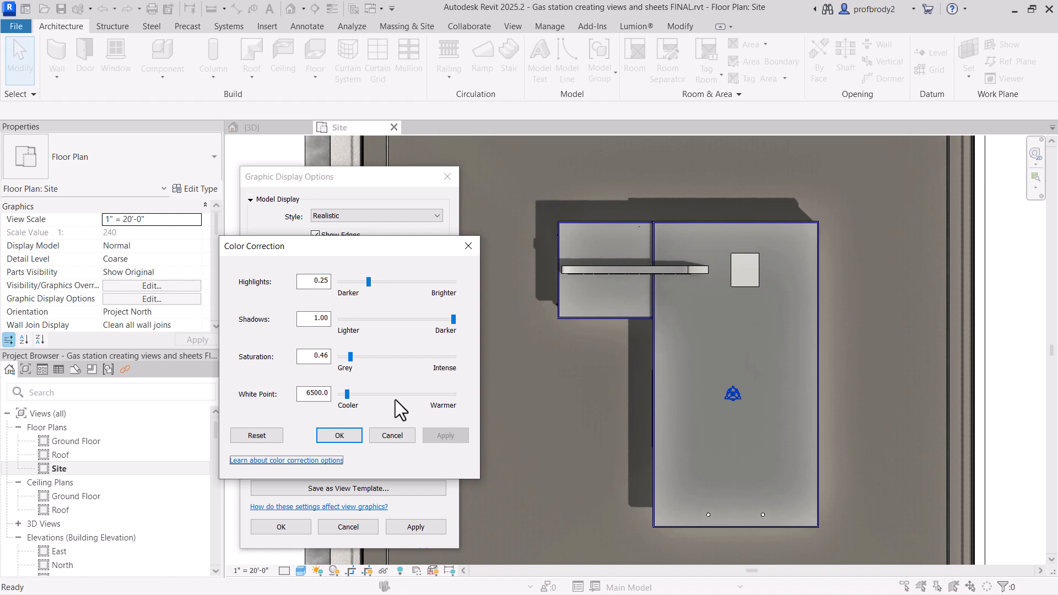
{"action": "left_click_drag", "start_coordinate": [350, 359], "coordinate": [354, 361]}
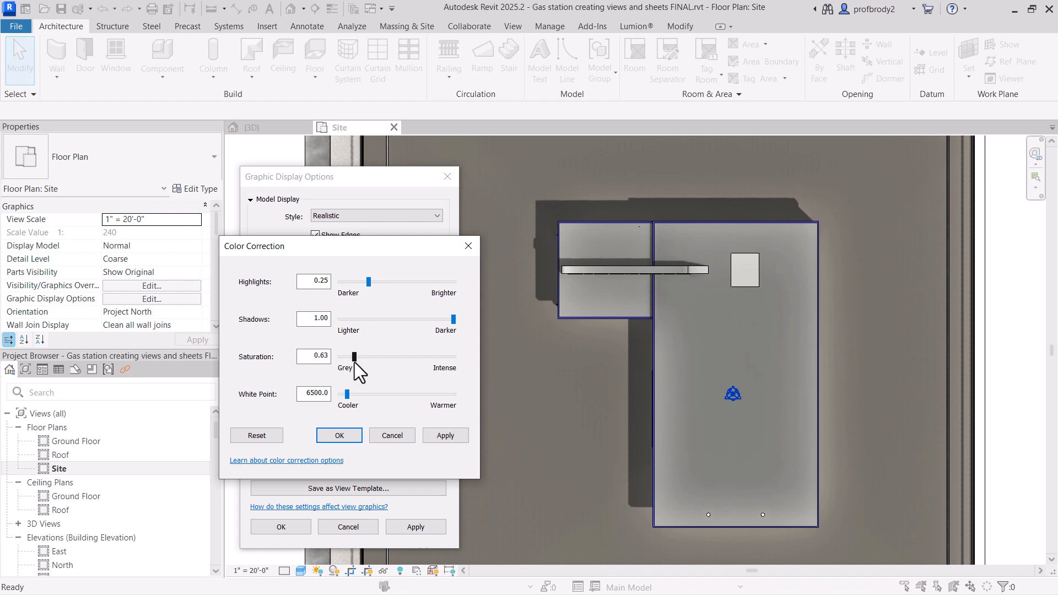
{"action": "left_click", "coordinate": [445, 435]}
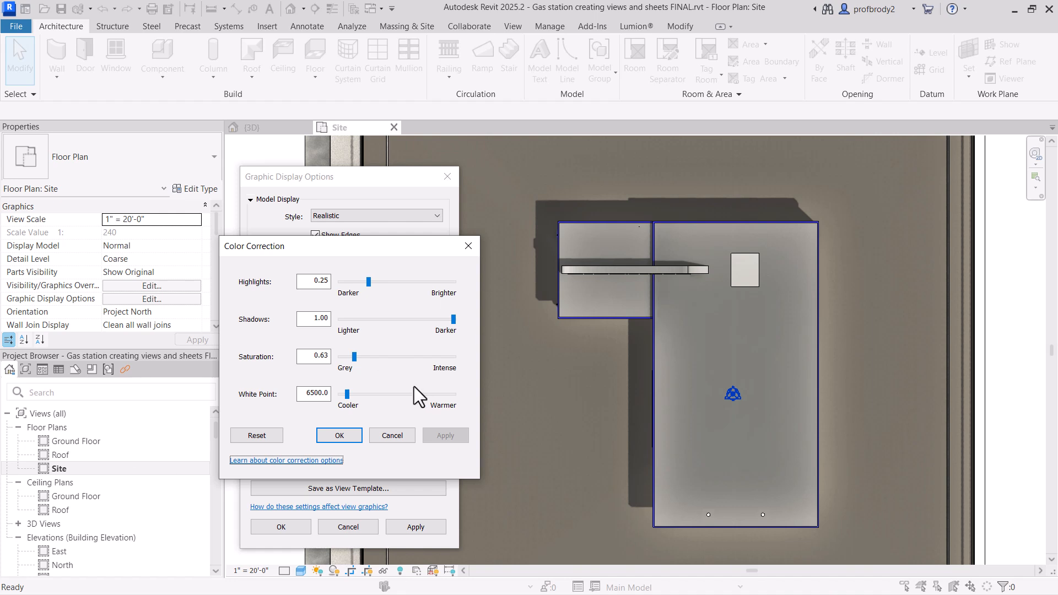
{"action": "left_click", "coordinate": [468, 247]}
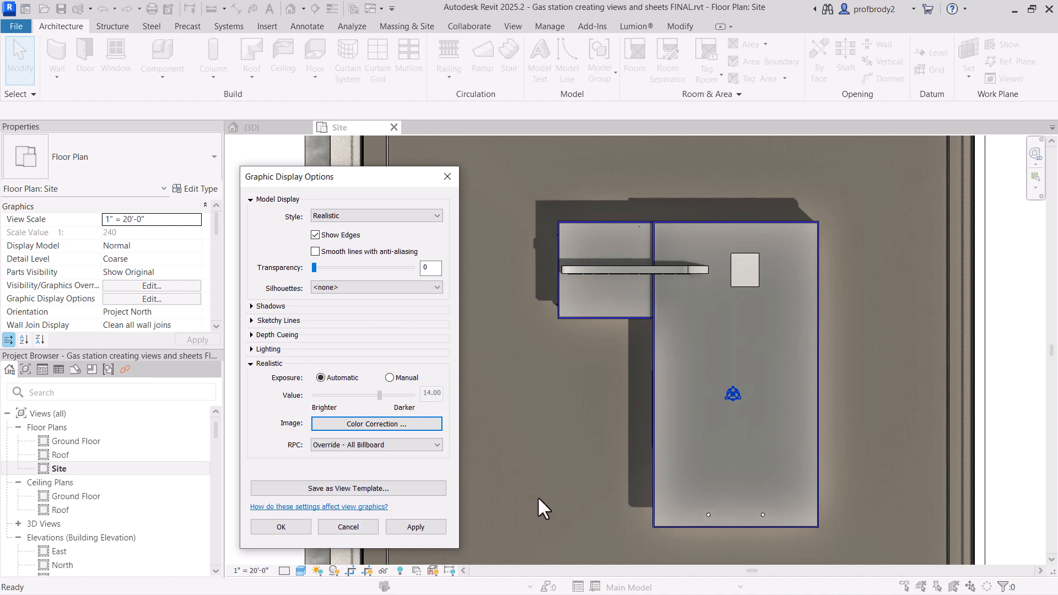
{"action": "left_click", "coordinate": [255, 364]}
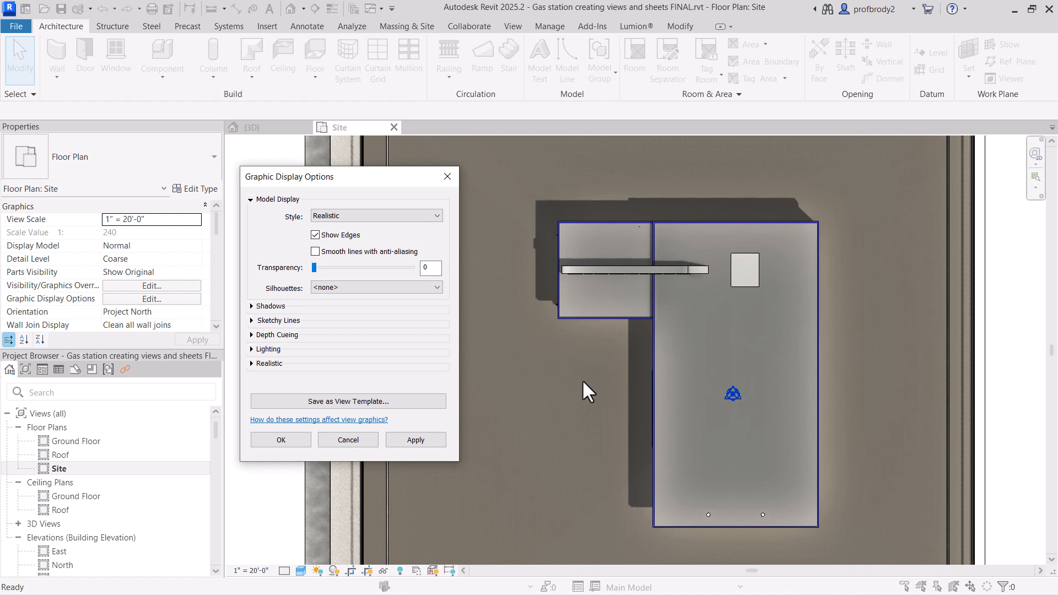
- Save the Site plan's graphic display settings as a view template named "Rendered ortho view"
{"action": "left_click", "coordinate": [332, 400]}
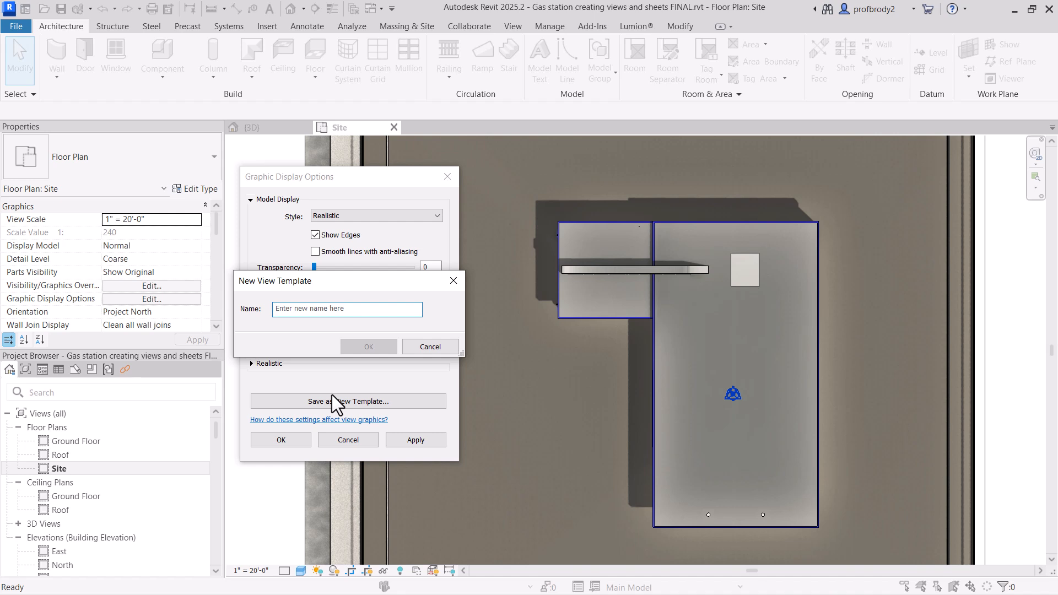
{"action": "type", "text": "Render"}
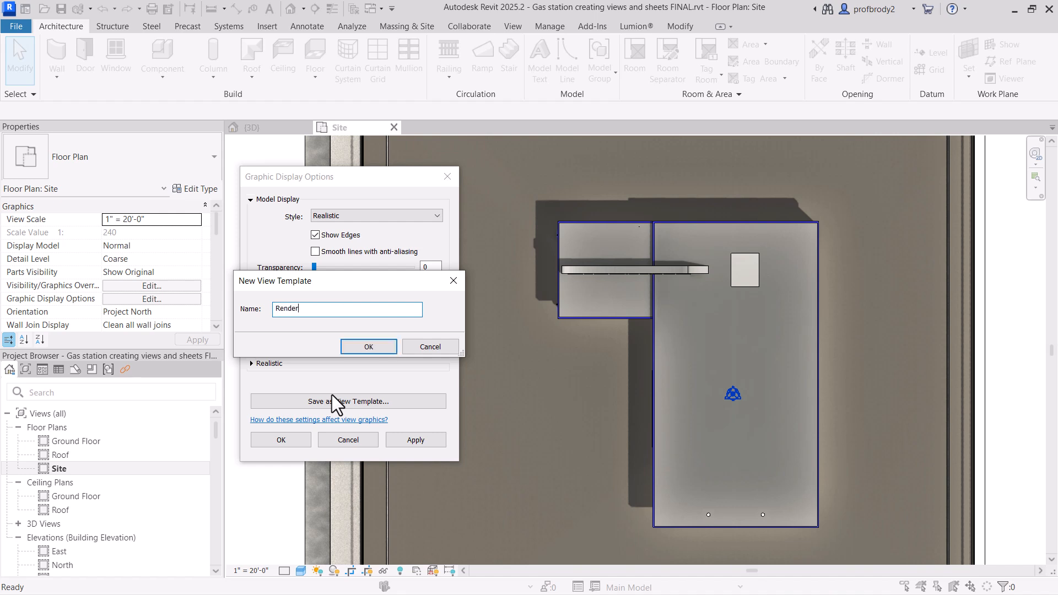
{"action": "type", "text": "ed ortho view"}
{"action": "left_click", "coordinate": [382, 348]}
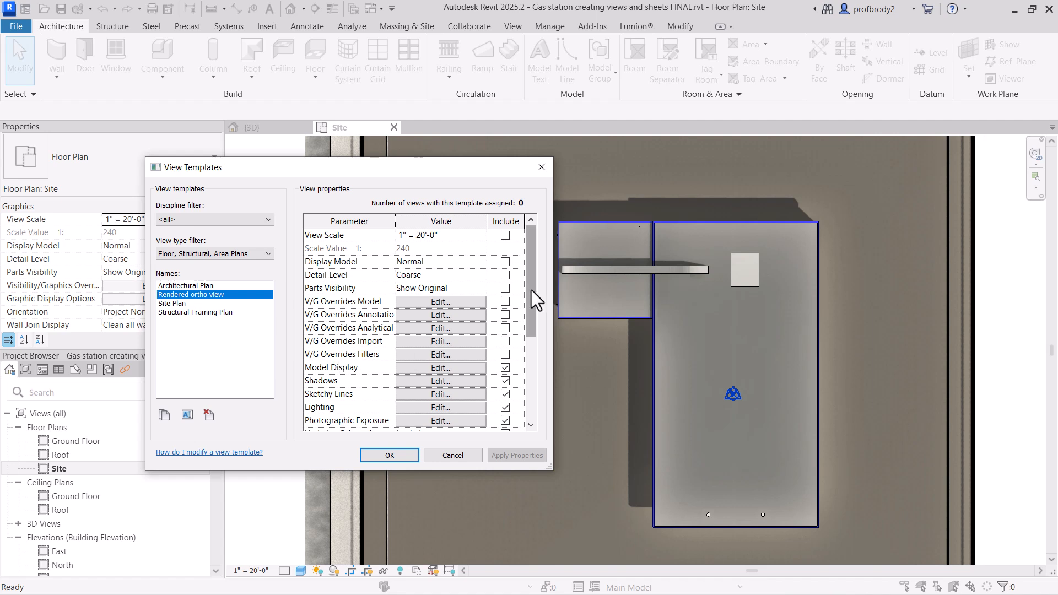
- Set the Rendered ortho view template's View Scale to 1/4" = 1'-0"
{"action": "left_click", "coordinate": [467, 236]}
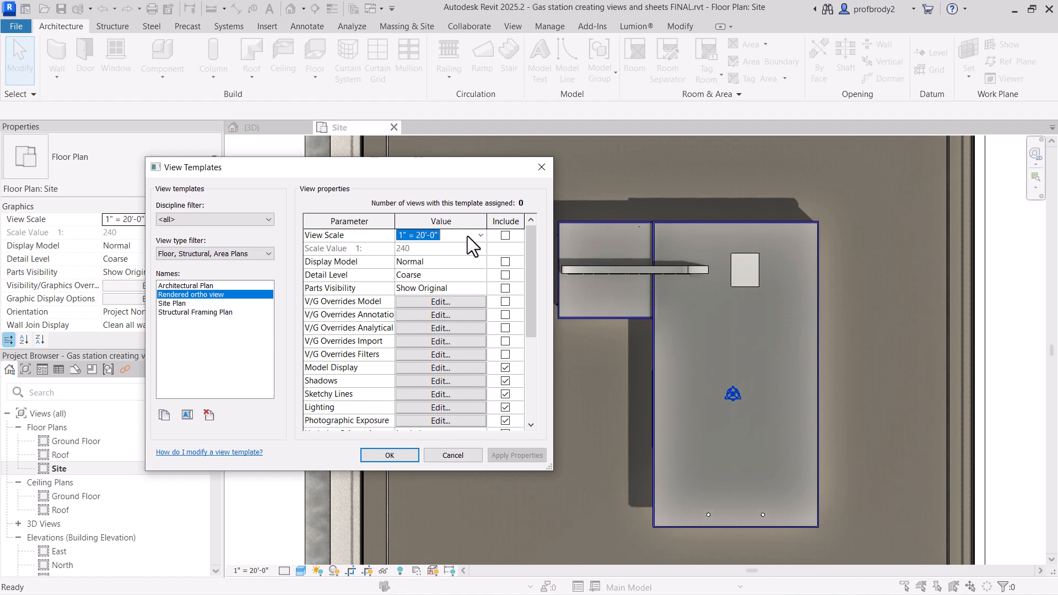
{"action": "left_click", "coordinate": [479, 235]}
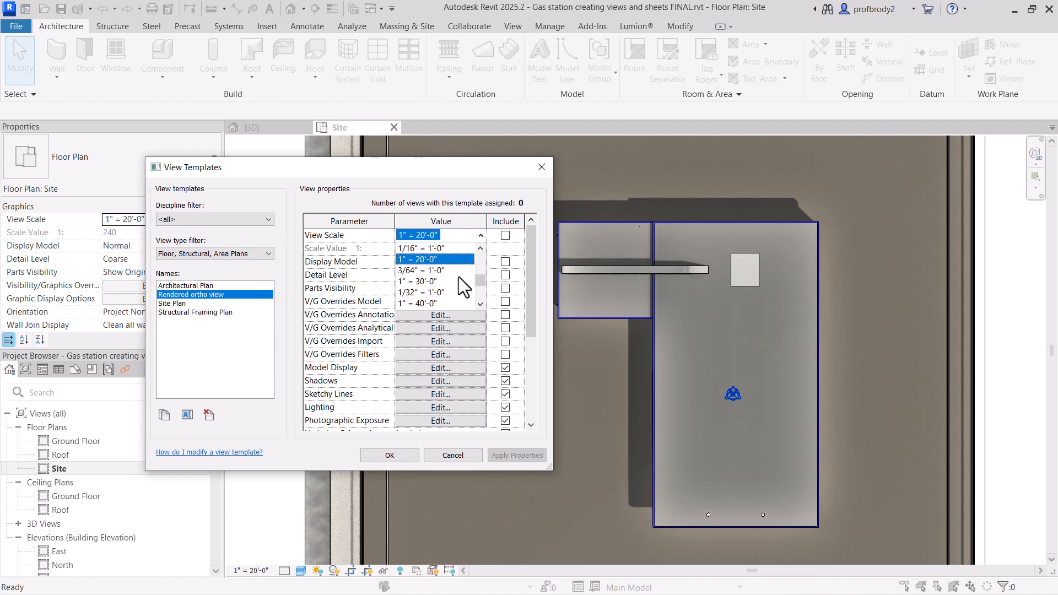
{"action": "scroll", "coordinate": [481, 278], "scroll_direction": "up", "scroll_amount": 2}
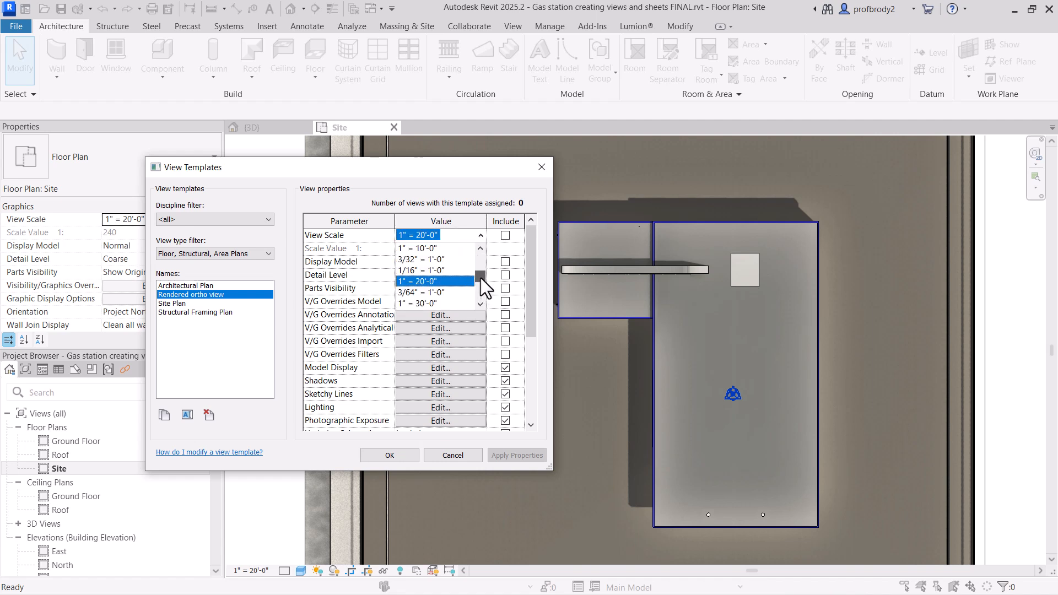
{"action": "left_click_drag", "start_coordinate": [480, 278], "coordinate": [480, 272]}
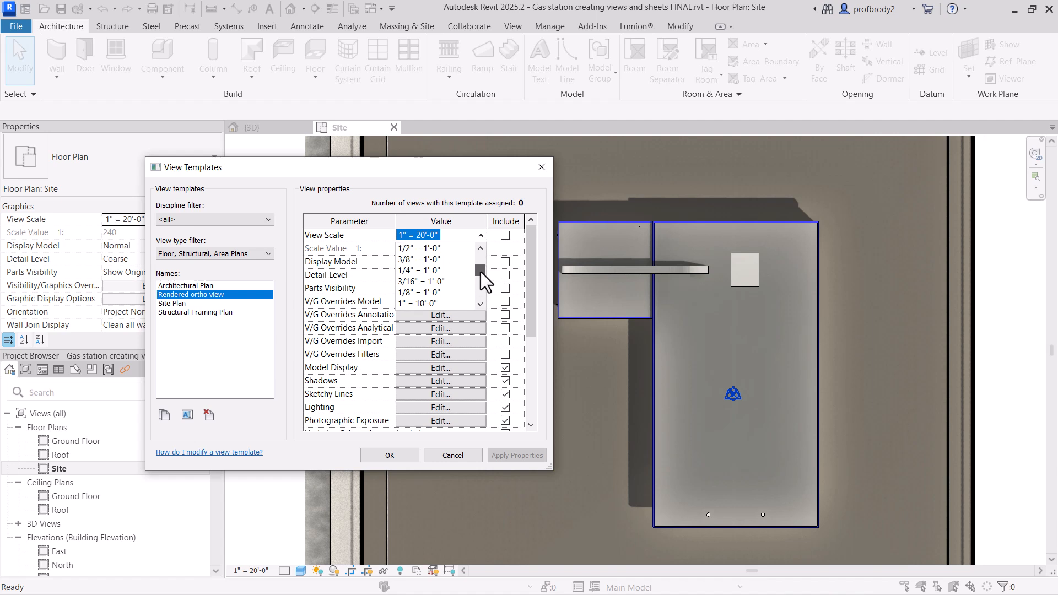
{"action": "left_click", "coordinate": [430, 269]}
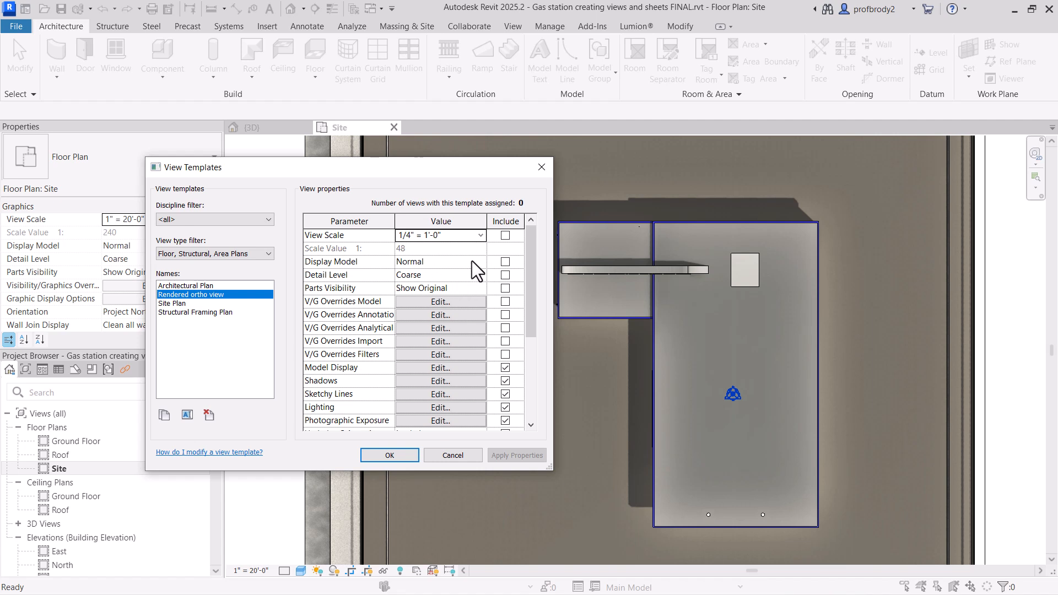
- Set the Rendered ortho view template's Phase Filter to Show Complete, and accept the template and the graphic display options
{"action": "left_click", "coordinate": [472, 261]}
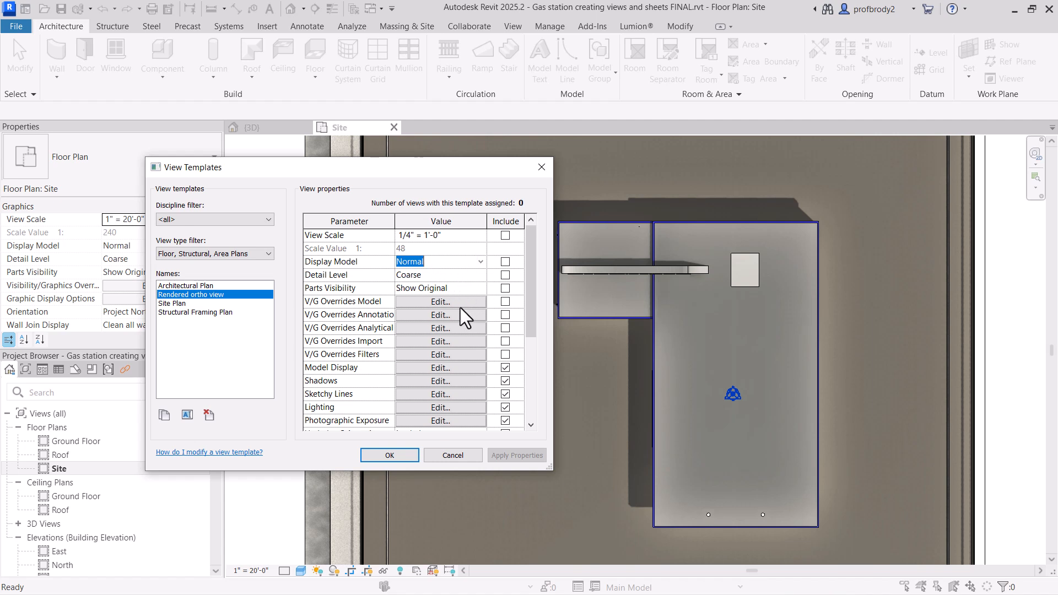
{"action": "left_click_drag", "start_coordinate": [541, 319], "coordinate": [538, 334]}
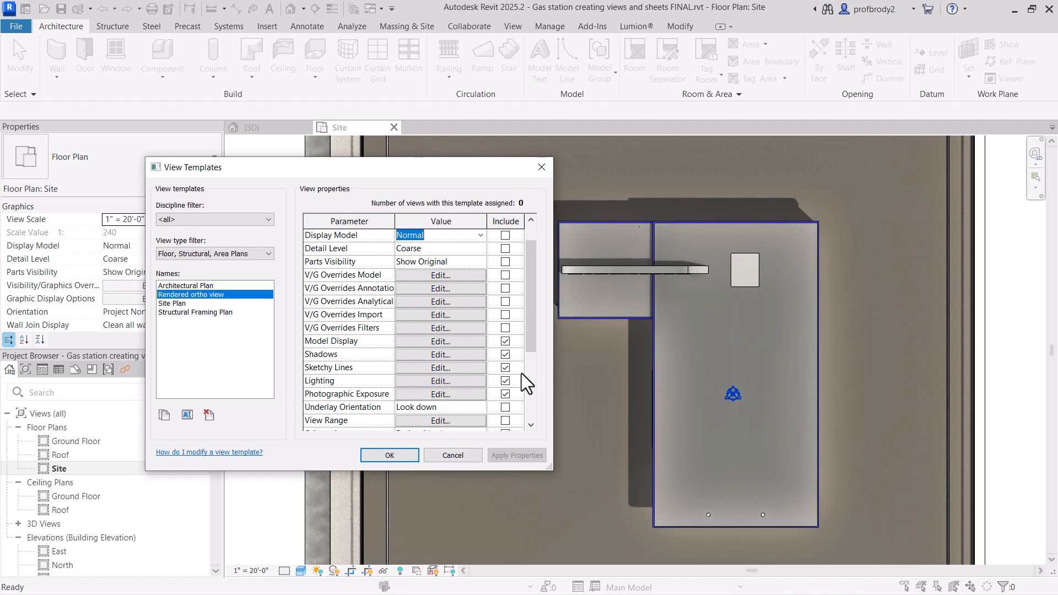
{"action": "left_click_drag", "start_coordinate": [537, 347], "coordinate": [534, 361]}
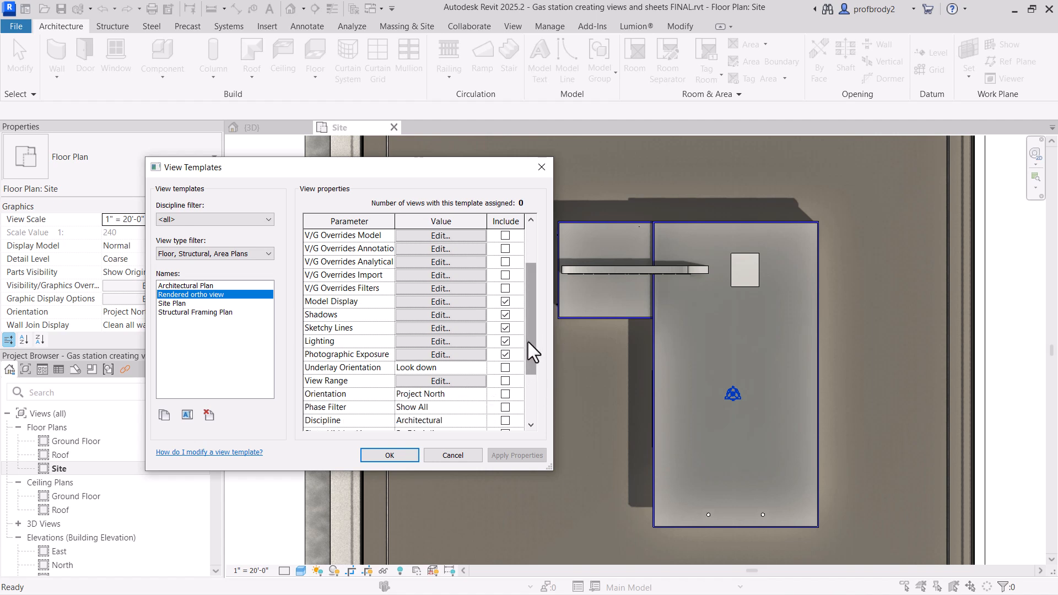
{"action": "left_click_drag", "start_coordinate": [533, 355], "coordinate": [530, 377]}
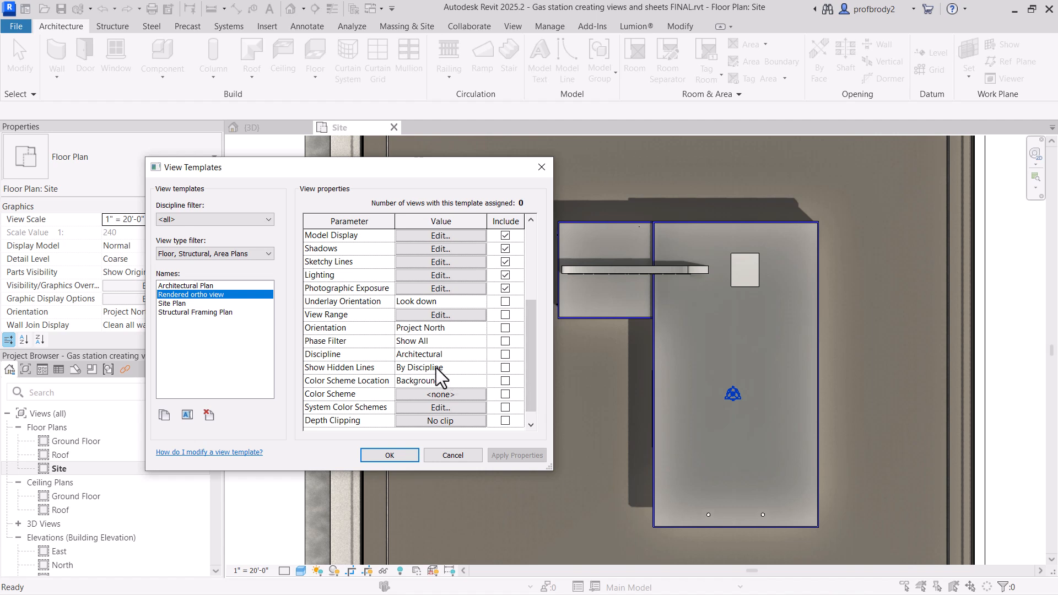
{"action": "left_click", "coordinate": [457, 341]}
{"action": "left_click", "coordinate": [478, 341]}
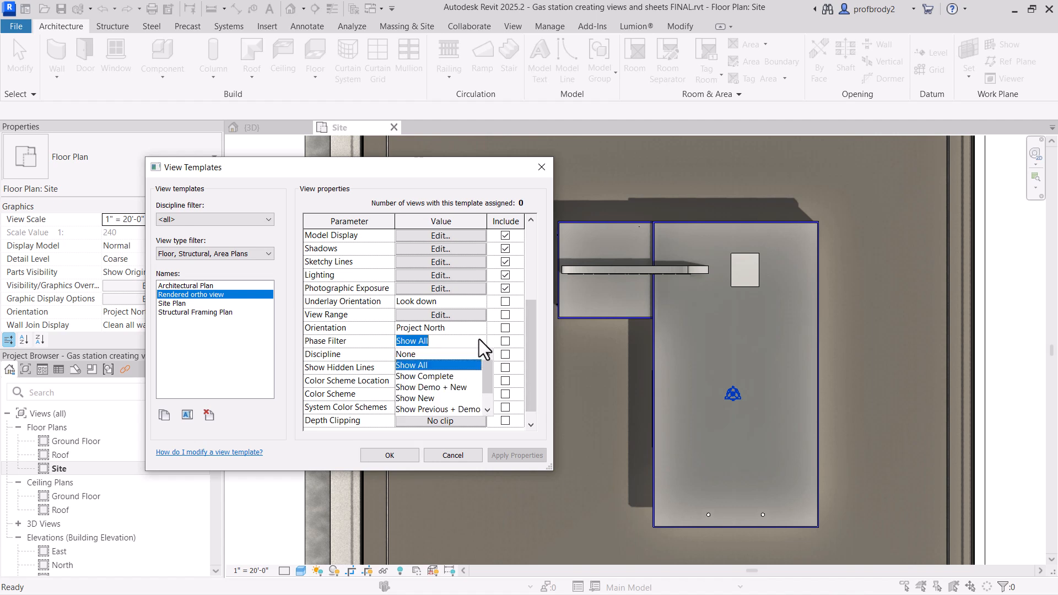
{"action": "left_click", "coordinate": [428, 376]}
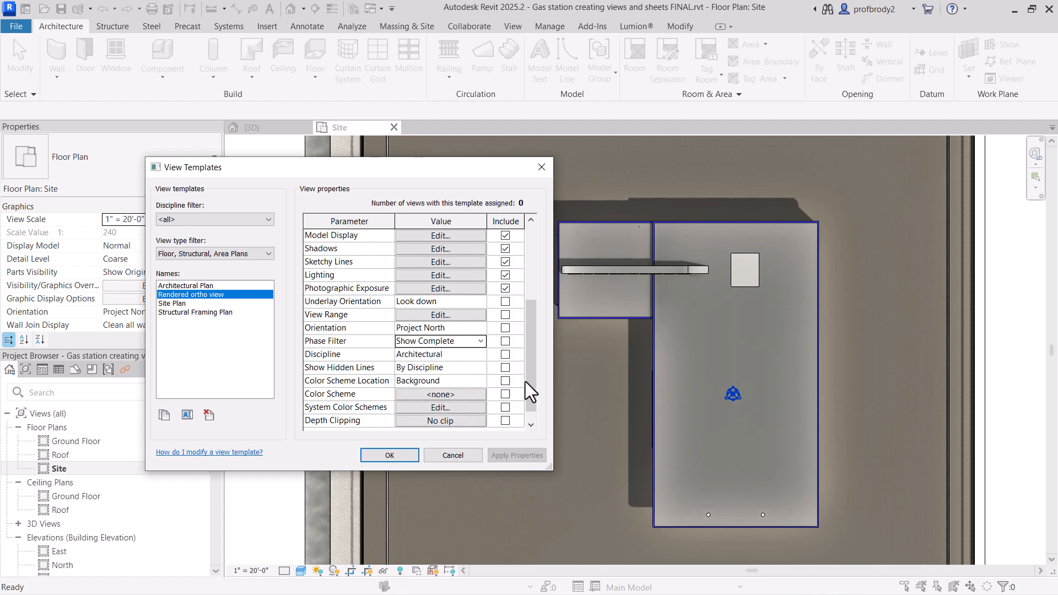
{"action": "left_click", "coordinate": [391, 455]}
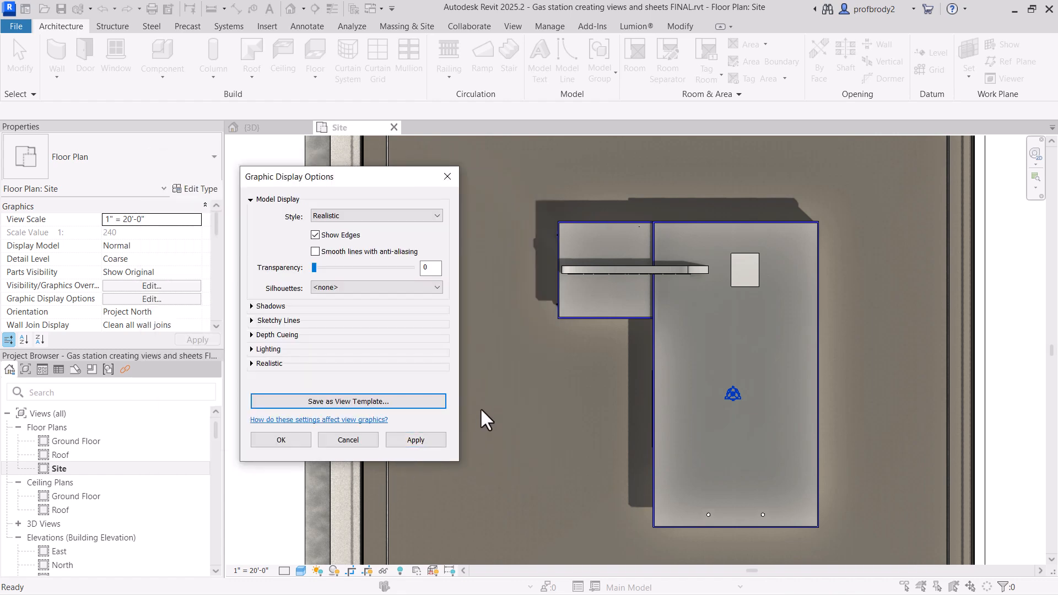
{"action": "left_click", "coordinate": [293, 443]}
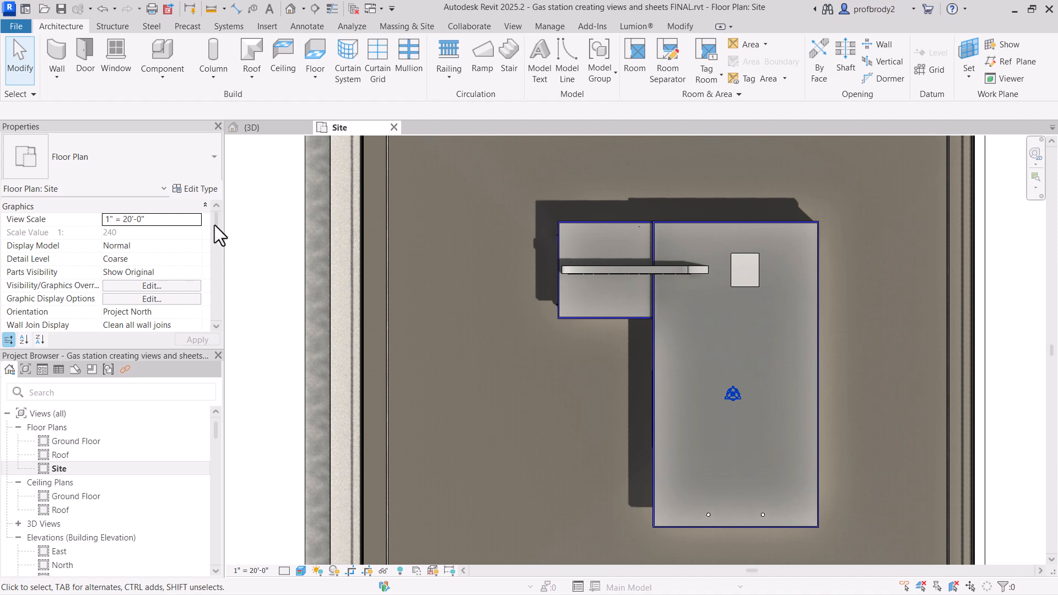
- Set the Site plan's Phase Filter to Show Complete in the view properties
{"action": "left_click_drag", "start_coordinate": [215, 225], "coordinate": [213, 315]}
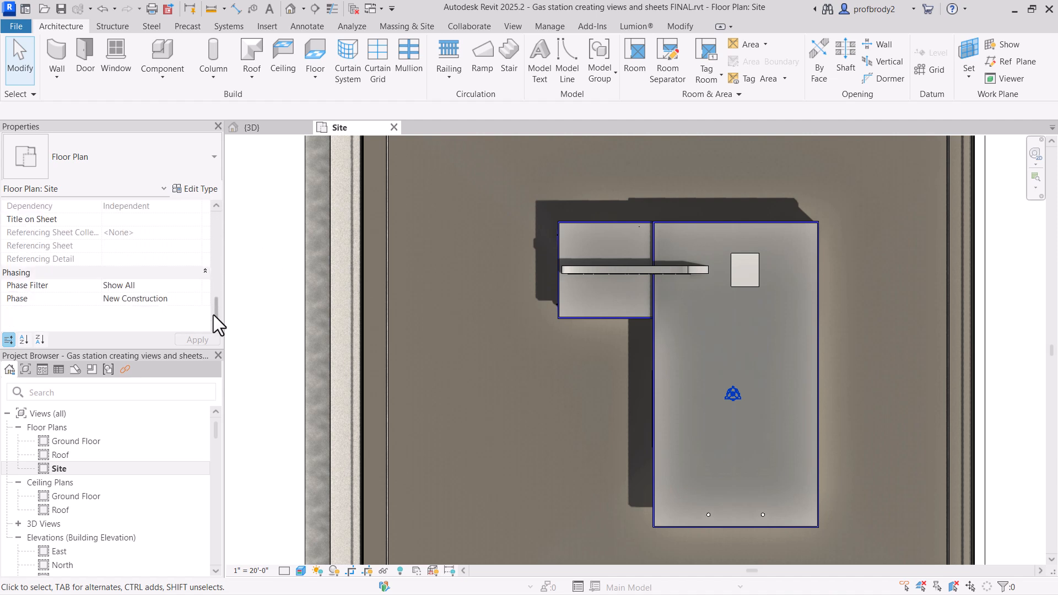
{"action": "left_click", "coordinate": [168, 285]}
{"action": "left_click", "coordinate": [193, 284]}
{"action": "left_click", "coordinate": [154, 321]}
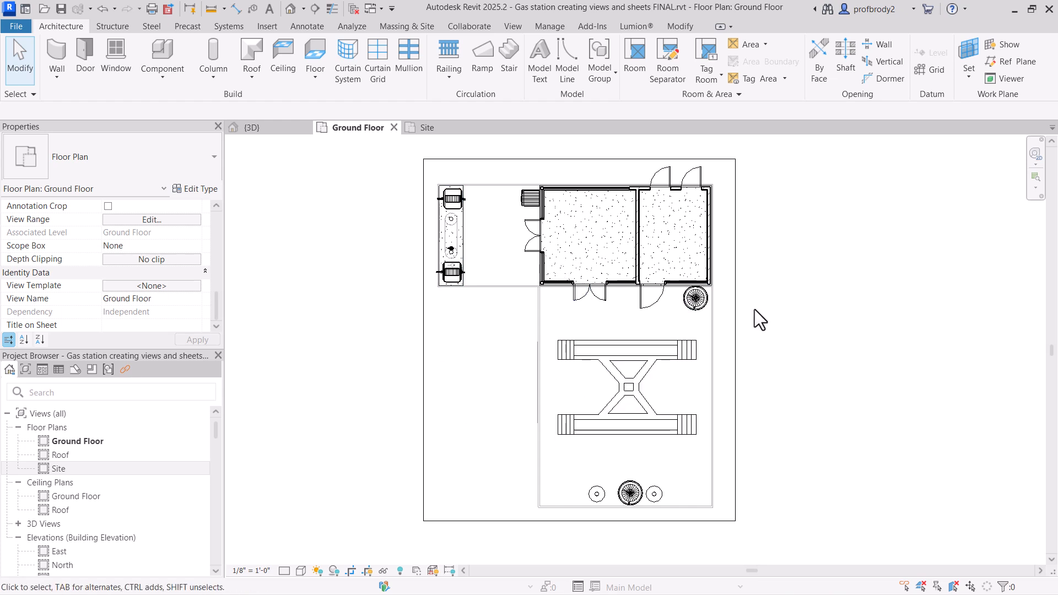
- Inspect the building in the Ground Floor plan and hide the view's crop region
{"action": "scroll", "coordinate": [603, 183], "scroll_direction": "up", "scroll_amount": 5}
{"action": "mouse_move", "coordinate": [604, 183]}
{"action": "middle_mouse_down"}
{"action": "mouse_move", "coordinate": [653, 246]}
{"action": "mouse_move", "coordinate": [673, 231]}
{"action": "middle_mouse_up"}
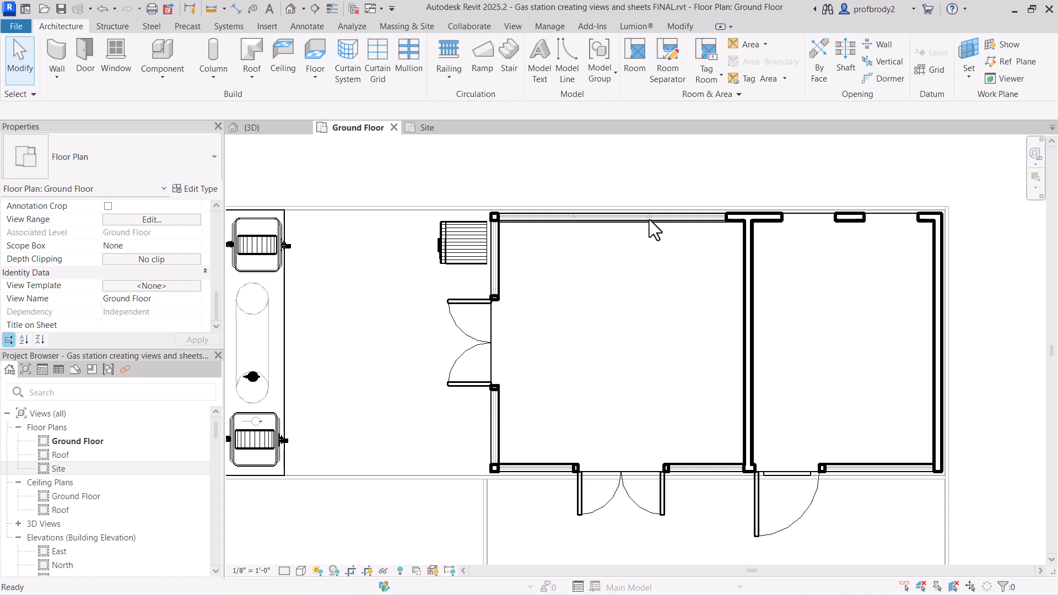
{"action": "mouse_move", "coordinate": [711, 268]}
{"action": "middle_mouse_down"}
{"action": "mouse_move", "coordinate": [698, 266]}
{"action": "mouse_move", "coordinate": [720, 267]}
{"action": "middle_mouse_up"}
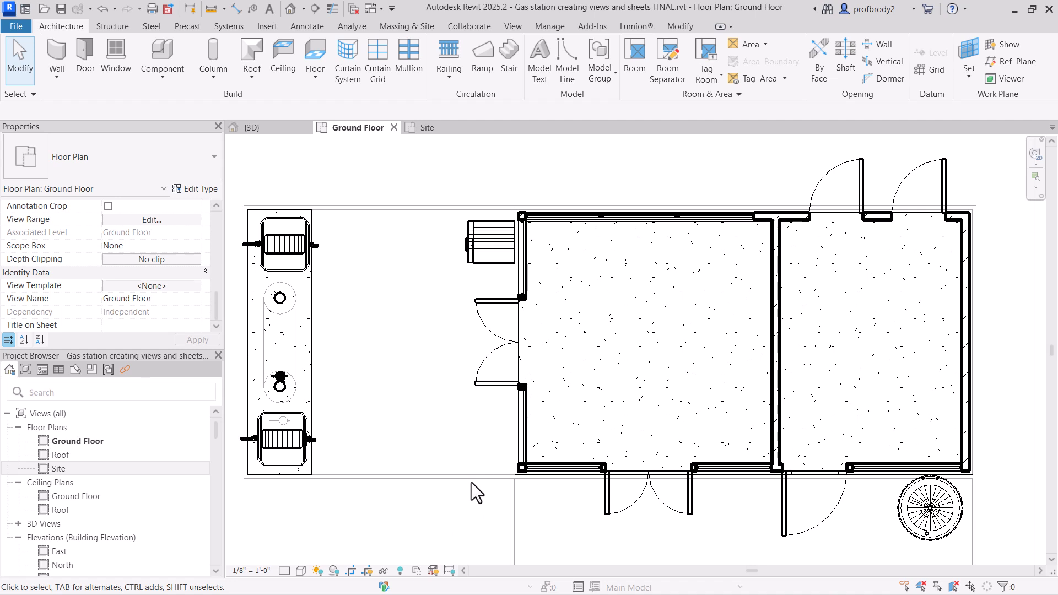
{"action": "scroll", "coordinate": [471, 482], "scroll_direction": "down", "scroll_amount": 1}
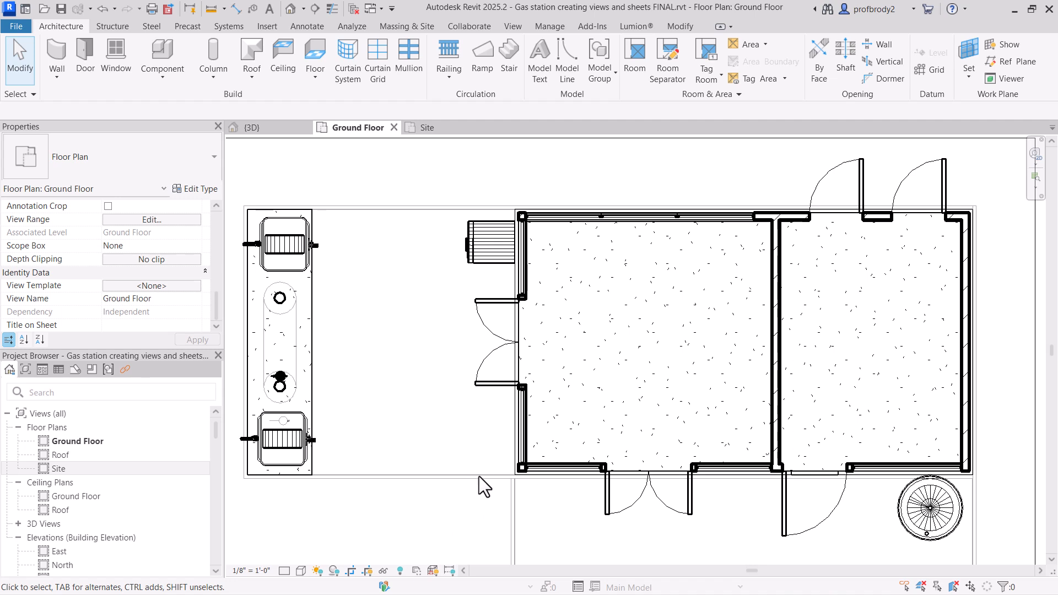
{"action": "left_click", "coordinate": [366, 572]}
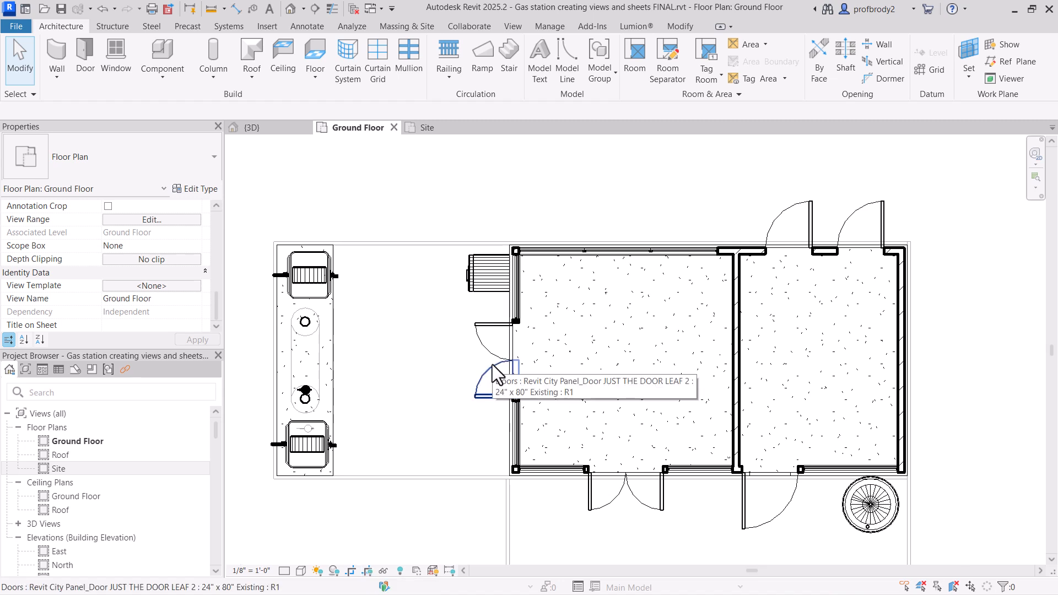
- Check the Site plan once more, close its view, and save the project
{"action": "left_click", "coordinate": [441, 131]}
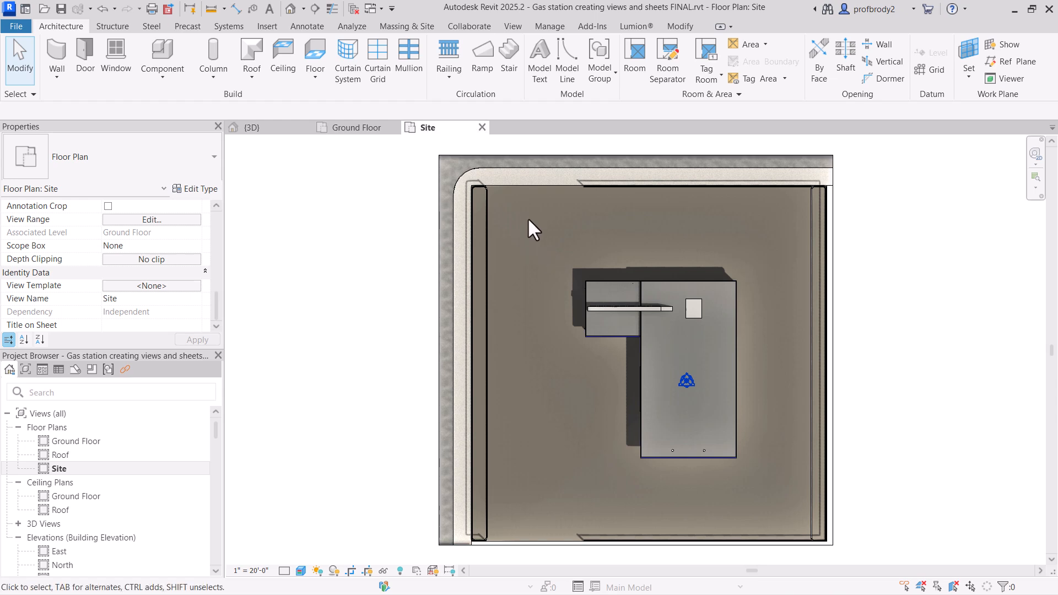
{"action": "left_click", "coordinate": [482, 127]}
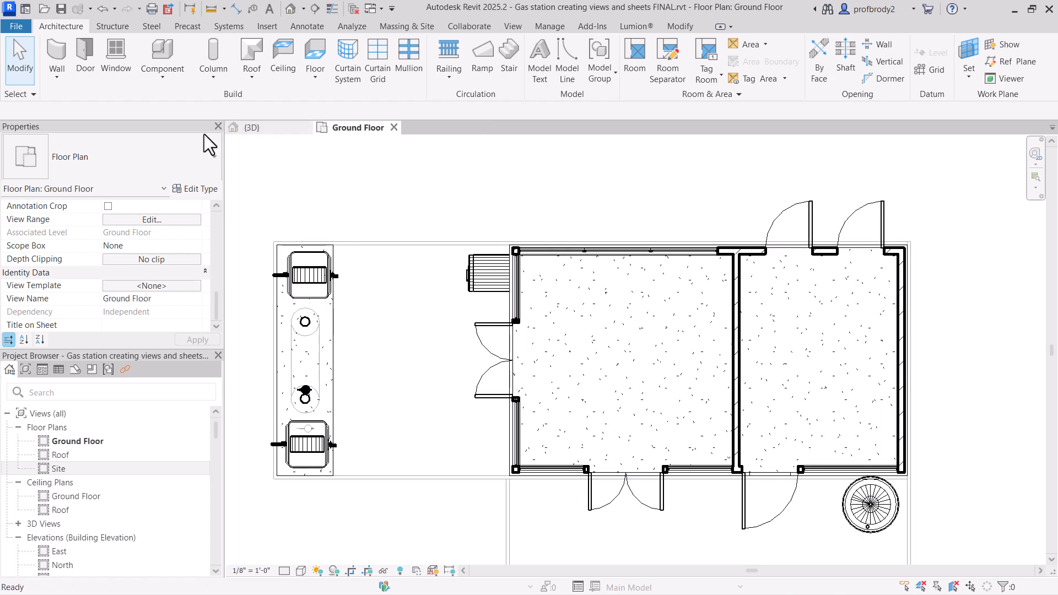
{"action": "left_click", "coordinate": [61, 10]}
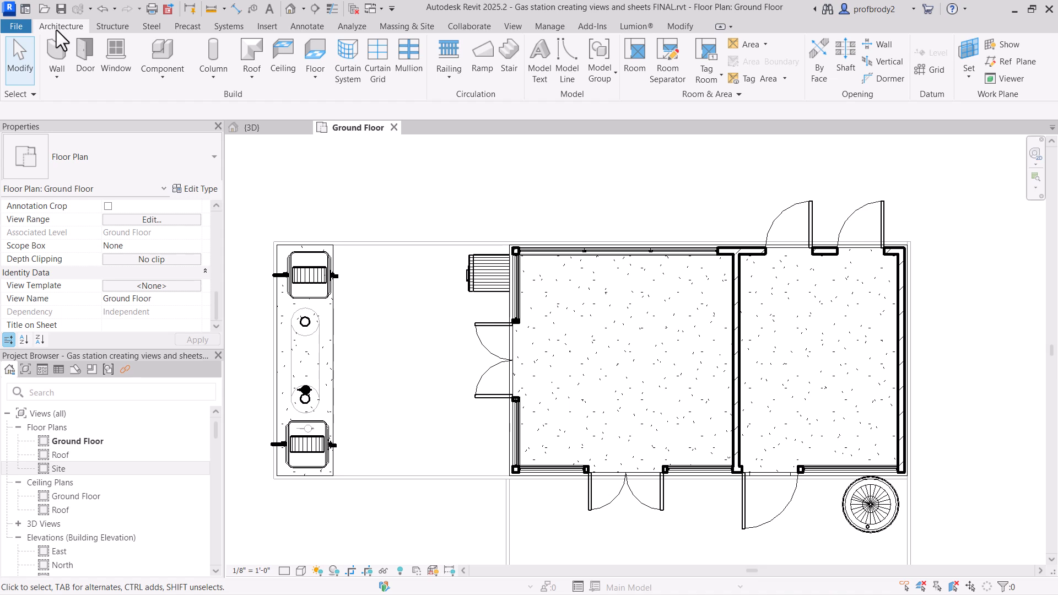
- Draw an L-shaped Existing block wall Interior partition, running about 6'-6" south from between the two north doors, then west to the dividing wall
{"action": "left_click", "coordinate": [736, 275]}
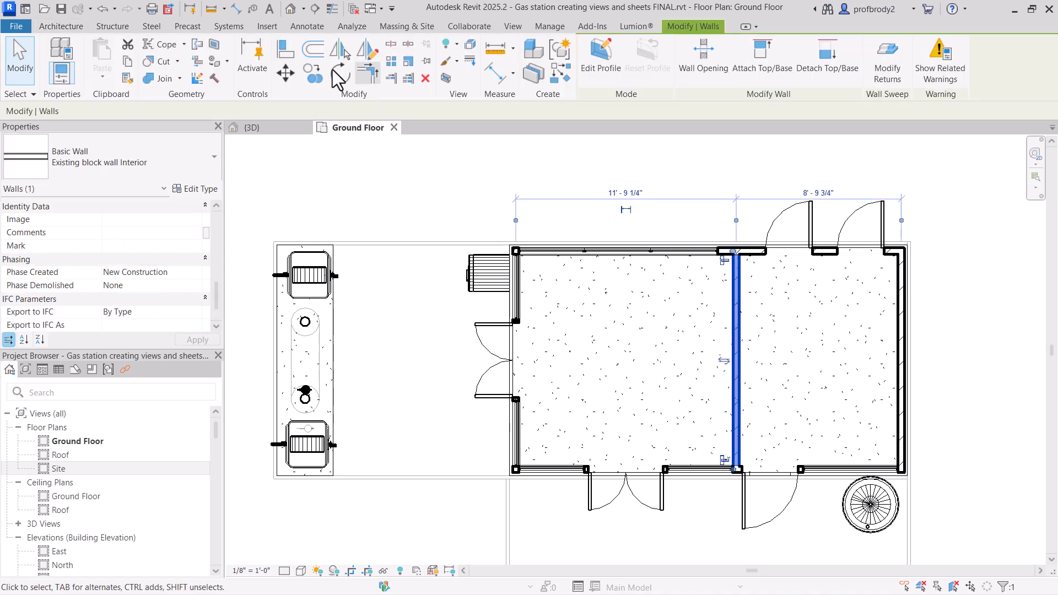
{"action": "left_click", "coordinate": [556, 73]}
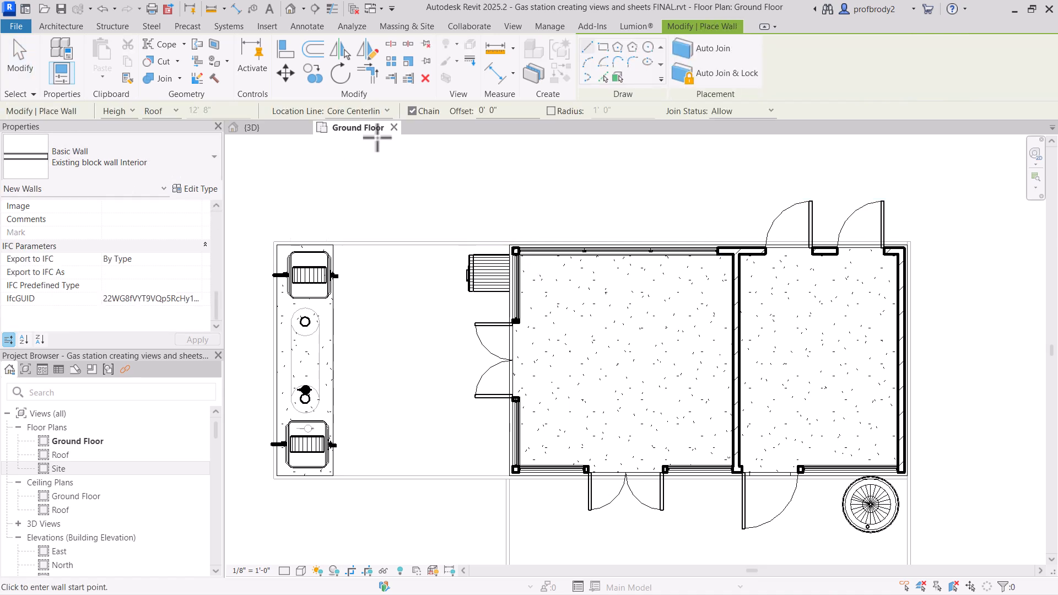
{"action": "left_click", "coordinate": [824, 251]}
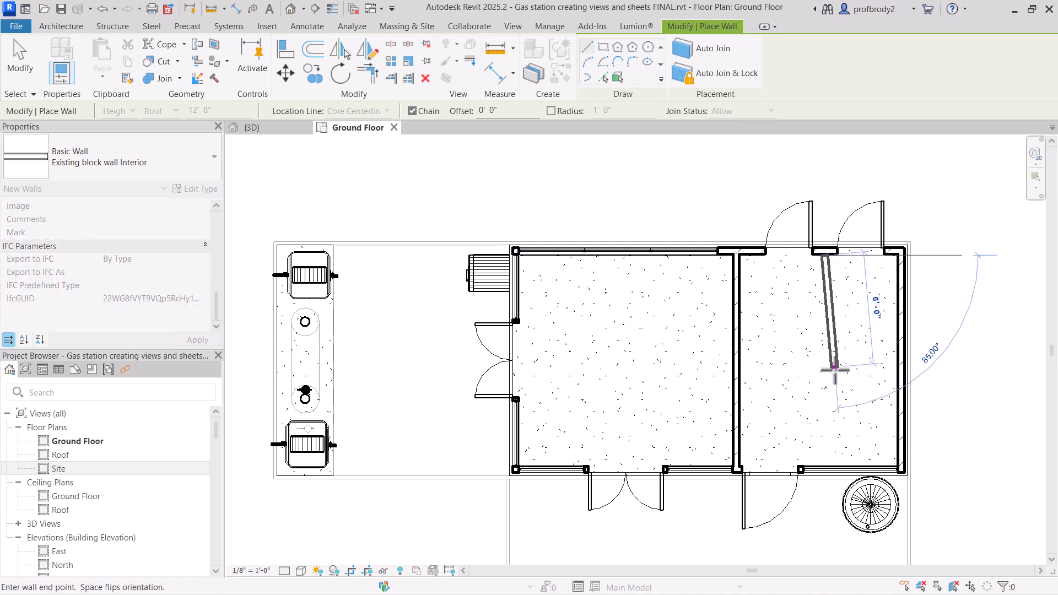
{"action": "left_click", "coordinate": [825, 376]}
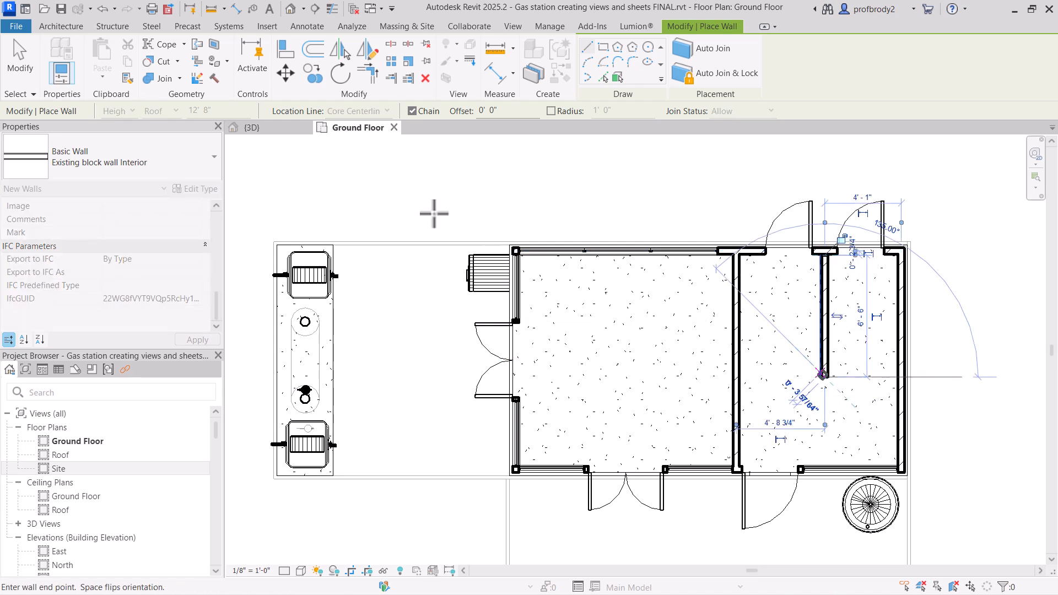
{"action": "left_click", "coordinate": [738, 376]}
{"action": "key", "text": "Escape"}
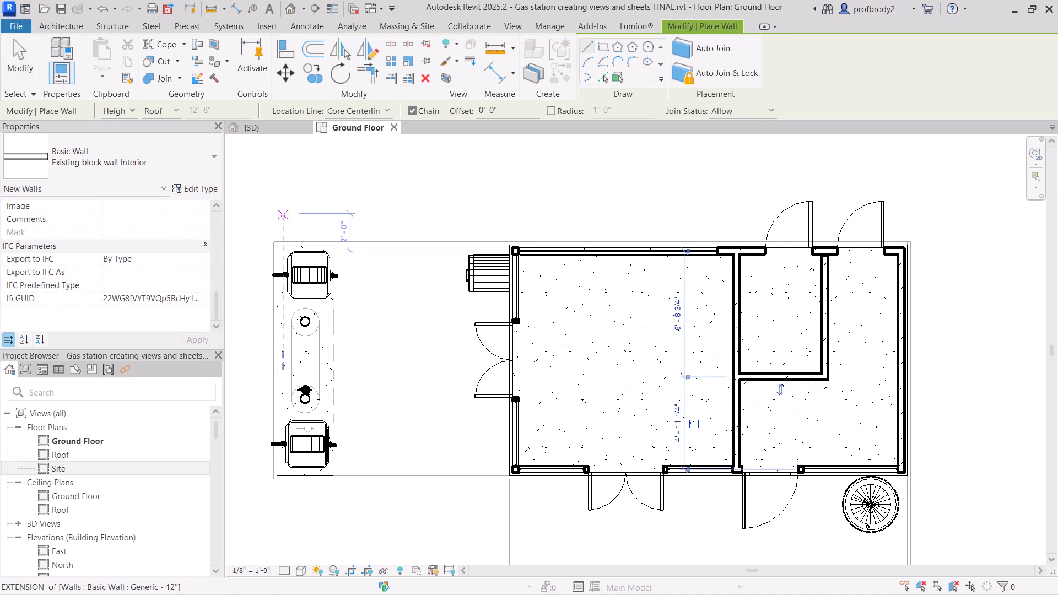
- Extend the new horizontal partition to the east exterior wall and the vertical partition's upper end to the north exterior wall
{"action": "left_click", "coordinate": [22, 62]}
{"action": "left_click", "coordinate": [826, 381]}
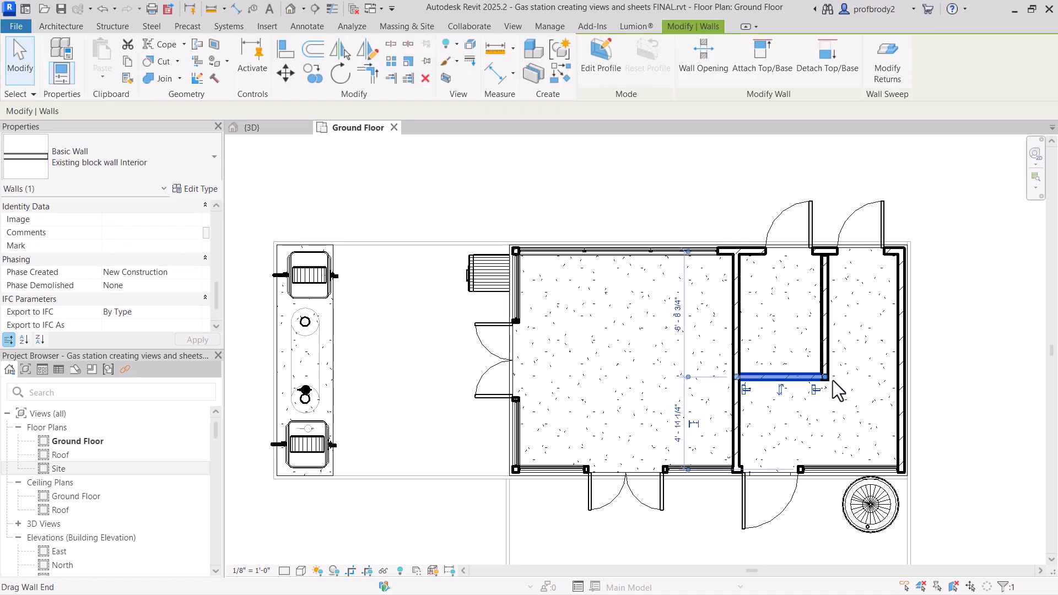
{"action": "left_click_drag", "start_coordinate": [826, 380], "coordinate": [899, 376]}
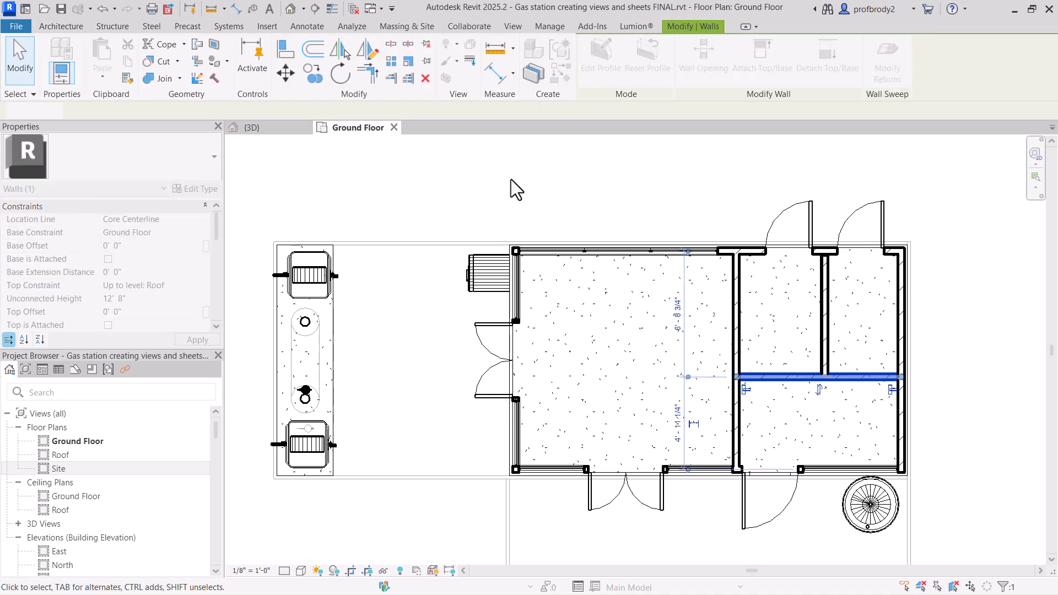
{"action": "scroll", "coordinate": [787, 267], "scroll_direction": "up", "scroll_amount": 1}
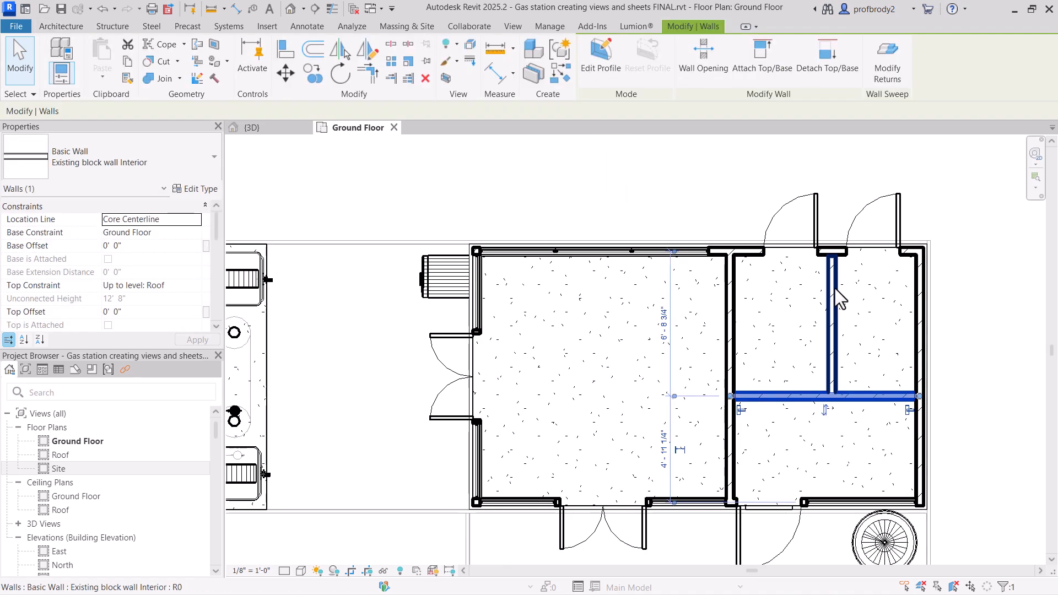
{"action": "left_click", "coordinate": [832, 278]}
{"action": "left_click_drag", "start_coordinate": [832, 263], "coordinate": [832, 252]}
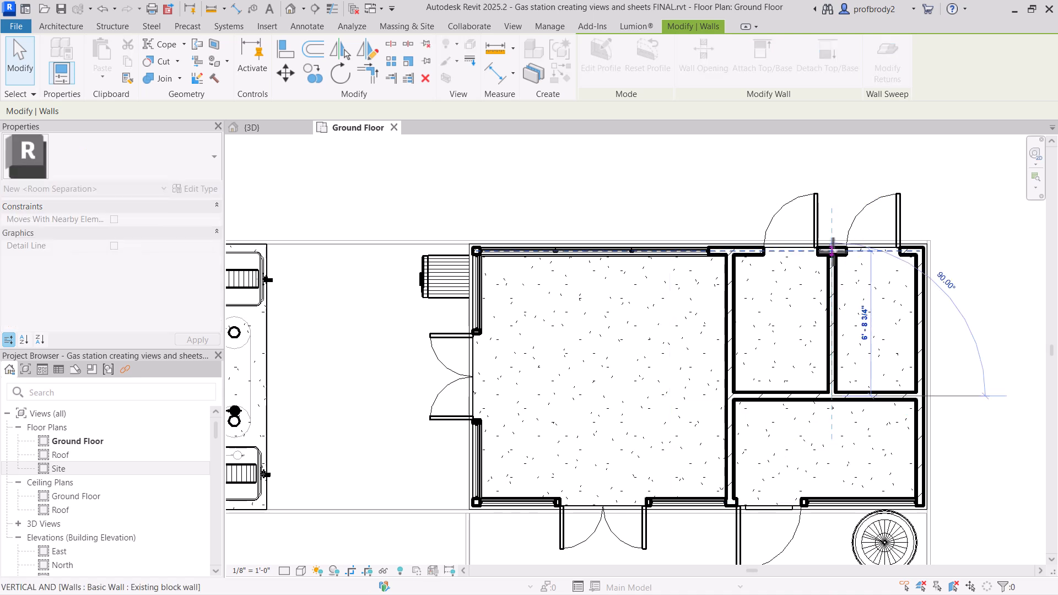
{"action": "left_click", "coordinate": [718, 200]}
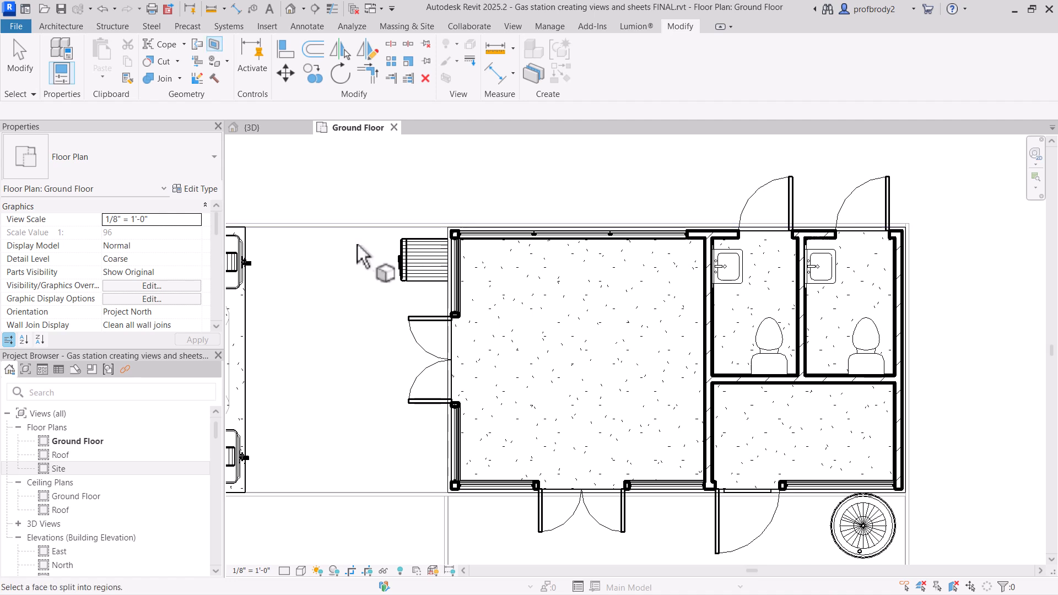
- Split the floor slab's face along the dividing wall between the large room and the restrooms, from the north to the south slab edge
{"action": "left_click", "coordinate": [457, 341]}
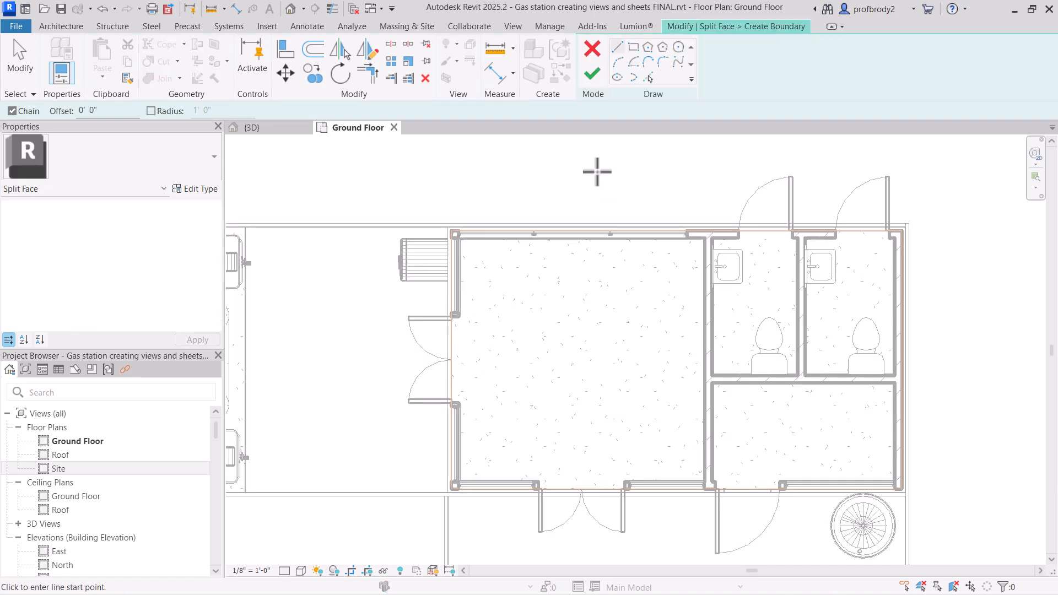
{"action": "left_click", "coordinate": [710, 230]}
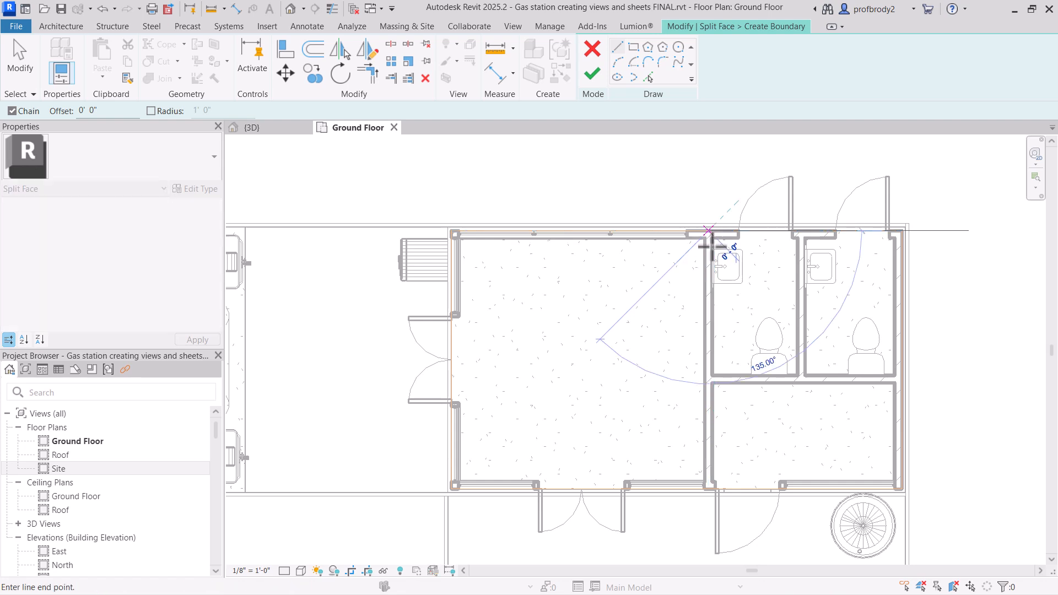
{"action": "left_click", "coordinate": [709, 486]}
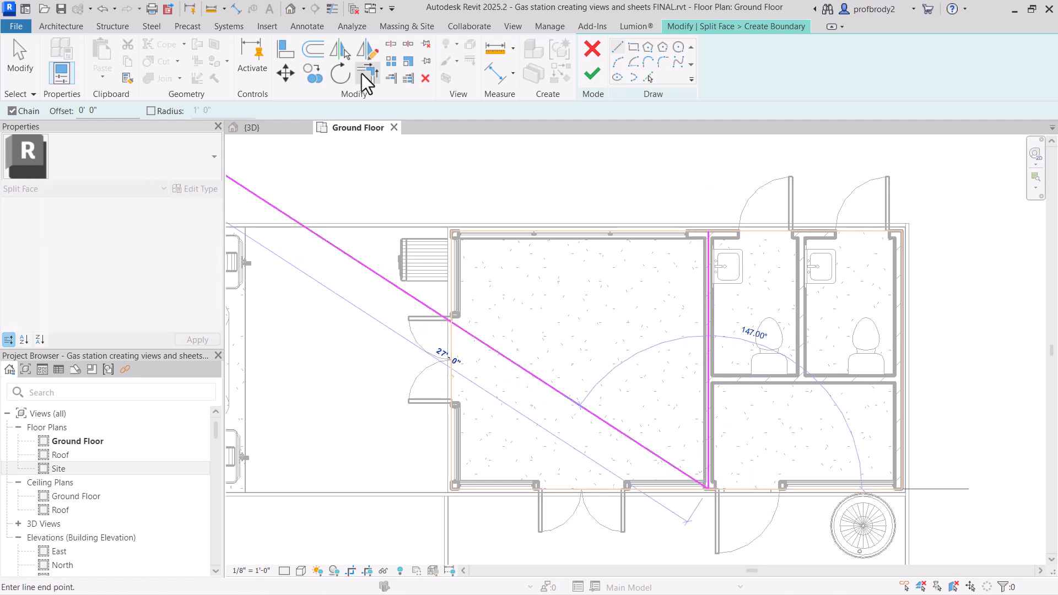
{"action": "left_click", "coordinate": [31, 76]}
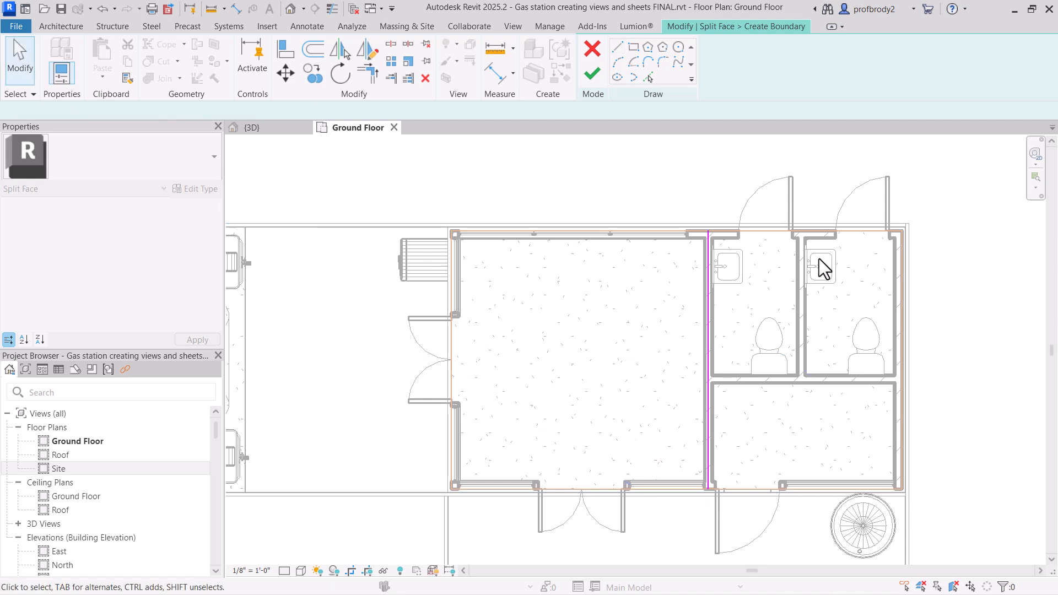
{"action": "left_click", "coordinate": [592, 73]}
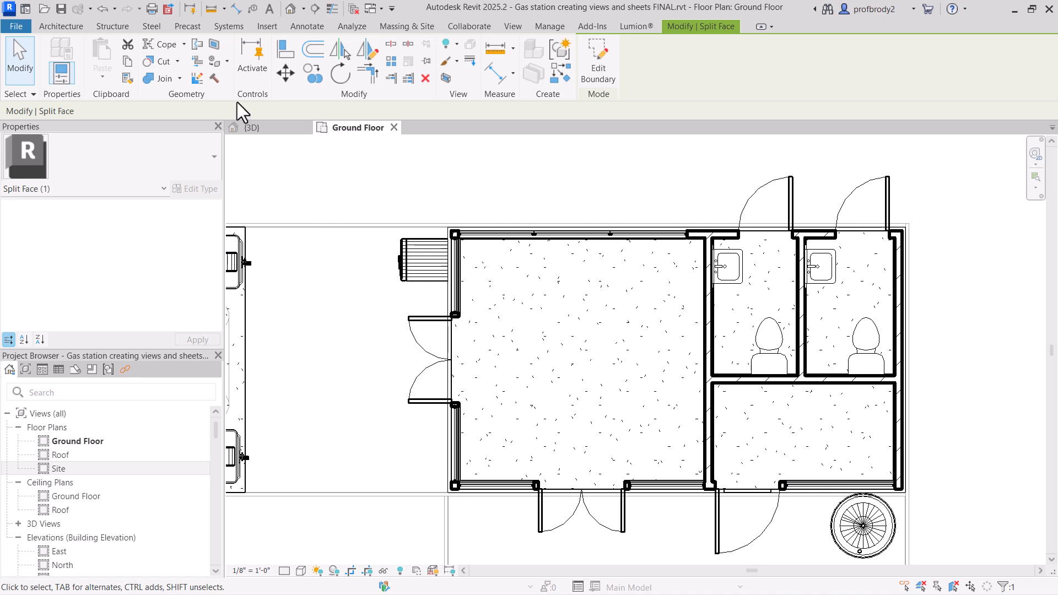
- Paint the large room's floor region with the _vinyl tile material and set the Ground Floor plan's visual style to Realistic
{"action": "key", "text": "p"}
{"action": "key", "text": "t"}
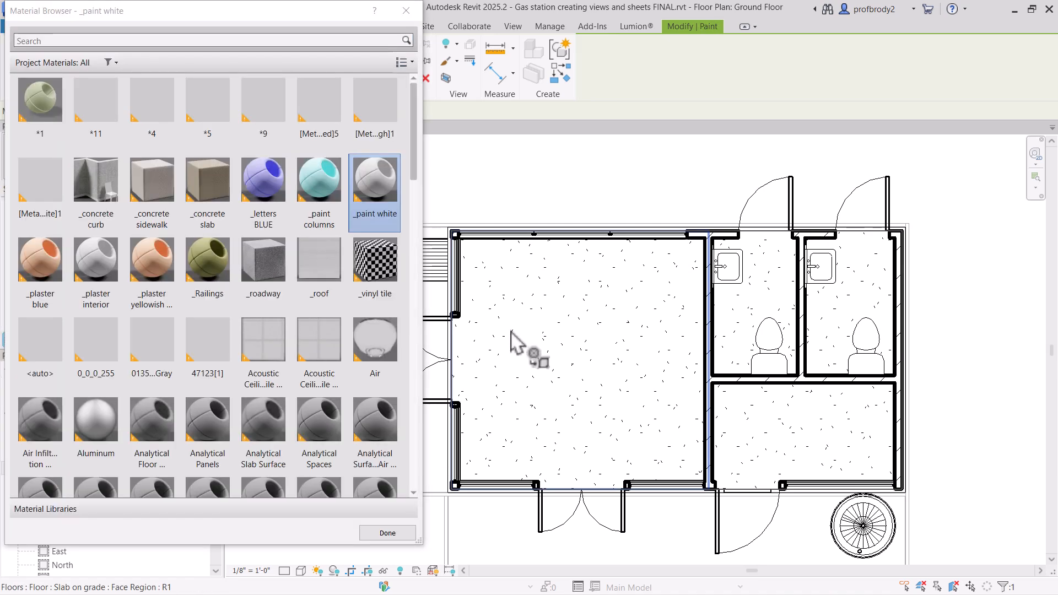
{"action": "left_click", "coordinate": [379, 268]}
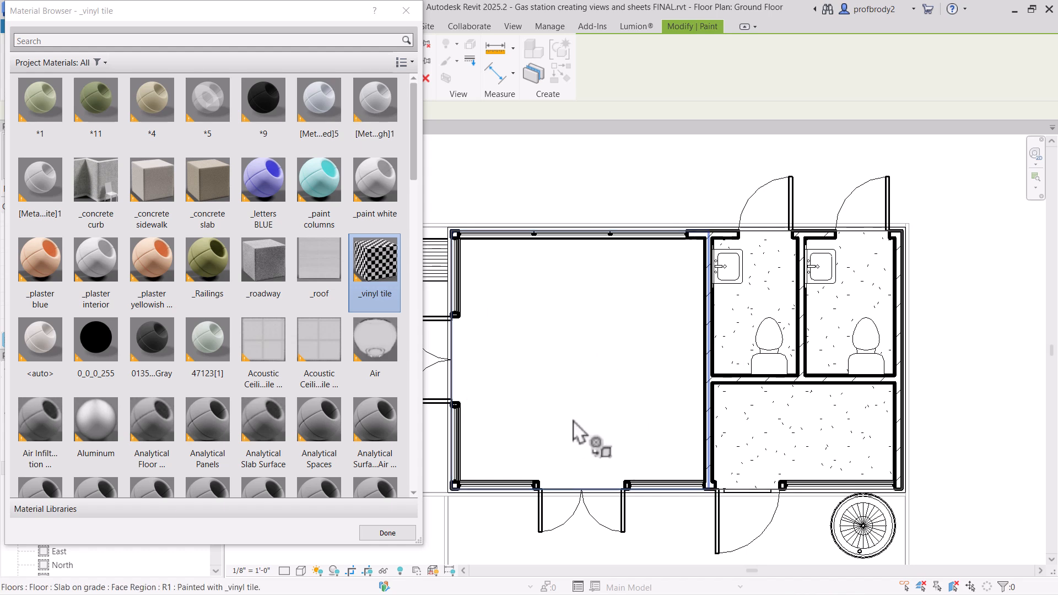
{"action": "left_click", "coordinate": [573, 421]}
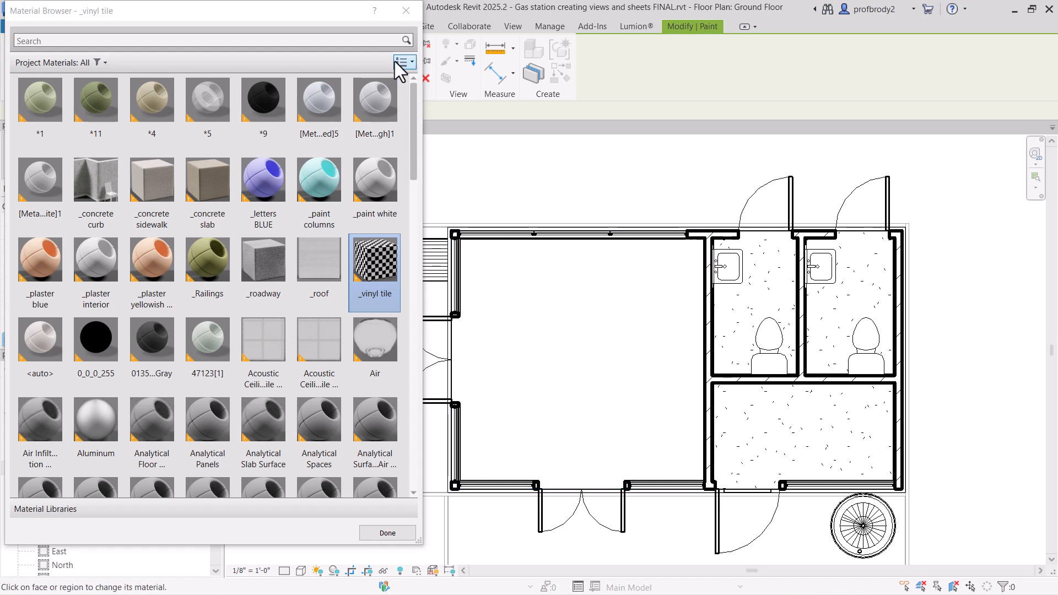
{"action": "left_click", "coordinate": [406, 11]}
{"action": "key", "text": "Escape"}
{"action": "left_click", "coordinate": [301, 570]}
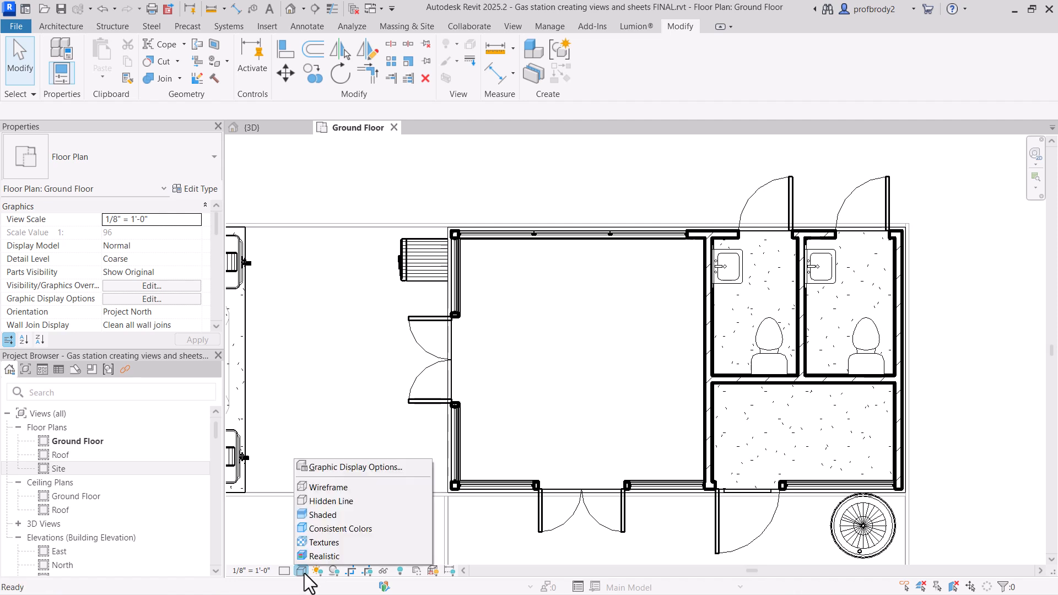
{"action": "left_click", "coordinate": [308, 560]}
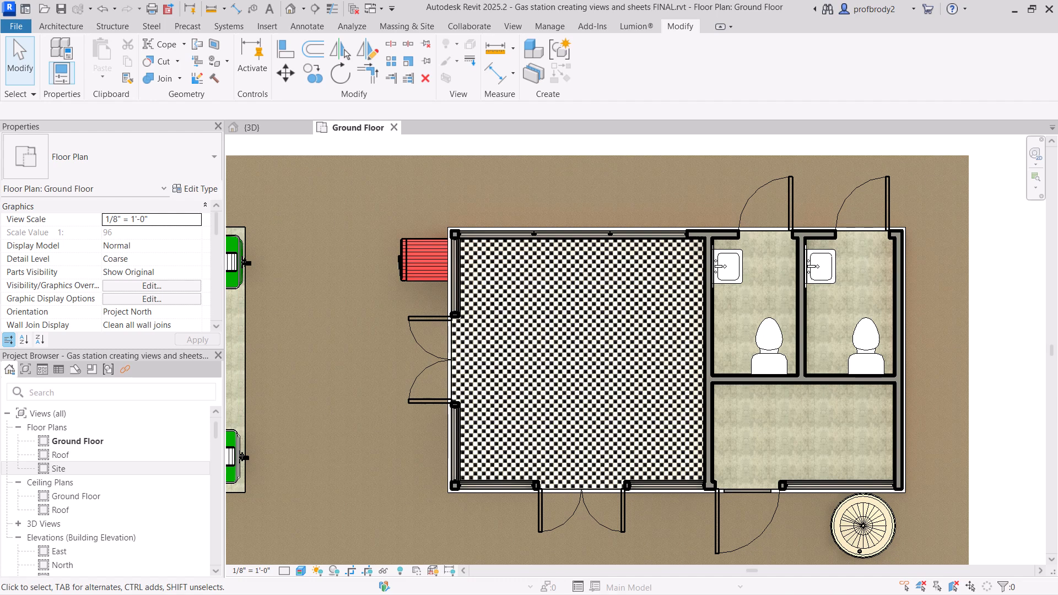
- Apply the Rendered ortho view template's properties to the Ground Floor plan, with templates listed for all view types
{"action": "left_click", "coordinate": [512, 26]}
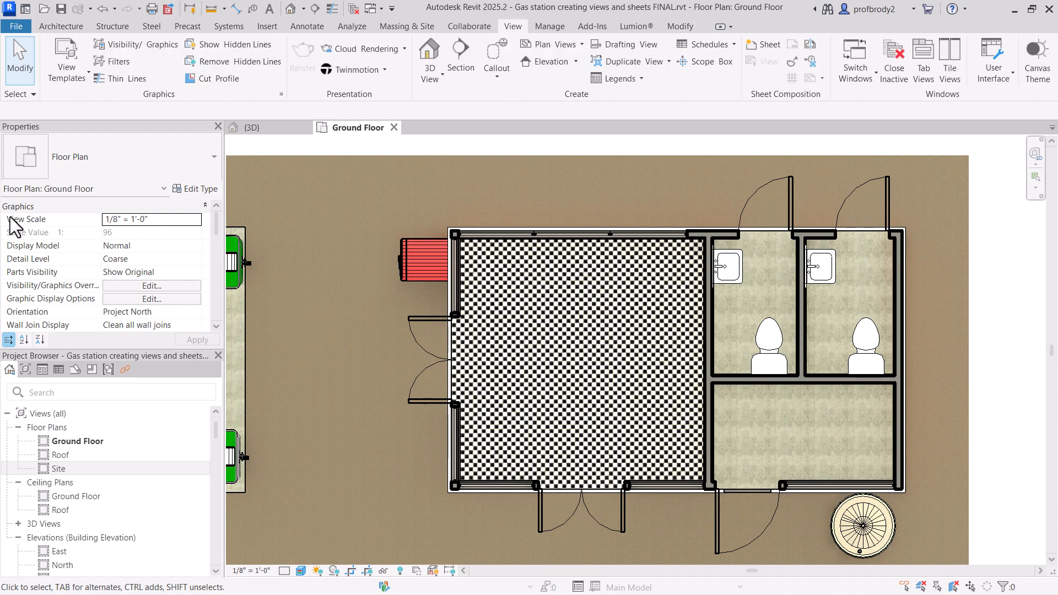
{"action": "left_click", "coordinate": [78, 77]}
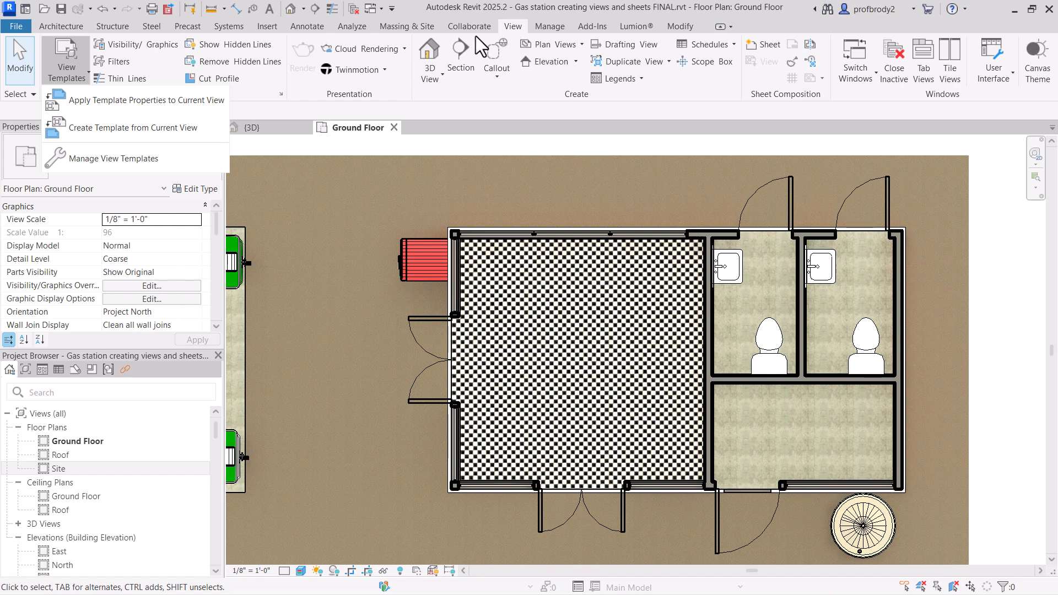
{"action": "left_click", "coordinate": [71, 100]}
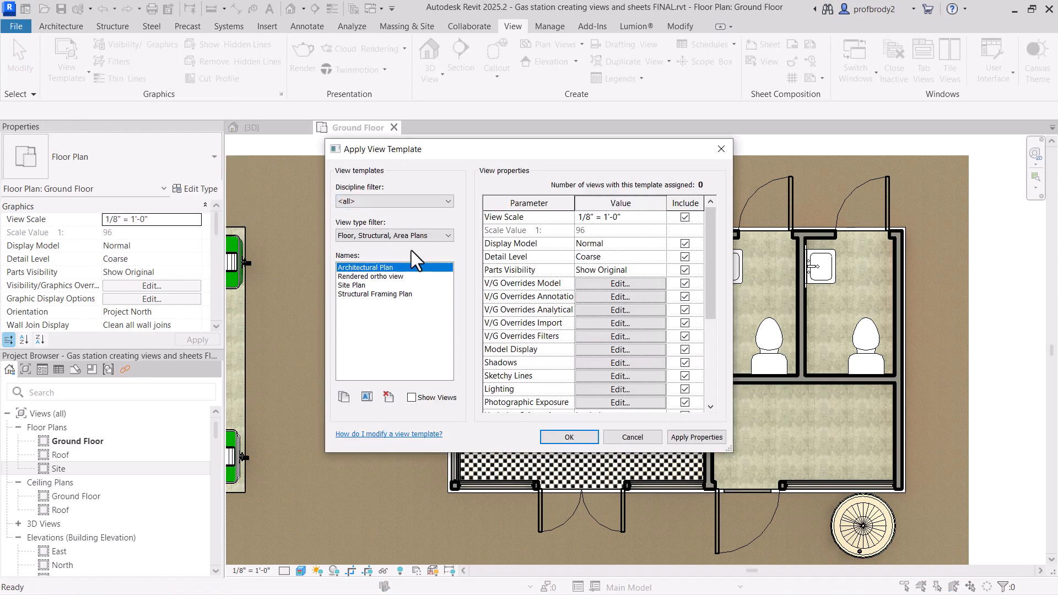
{"action": "left_click_drag", "start_coordinate": [375, 147], "coordinate": [122, 55]}
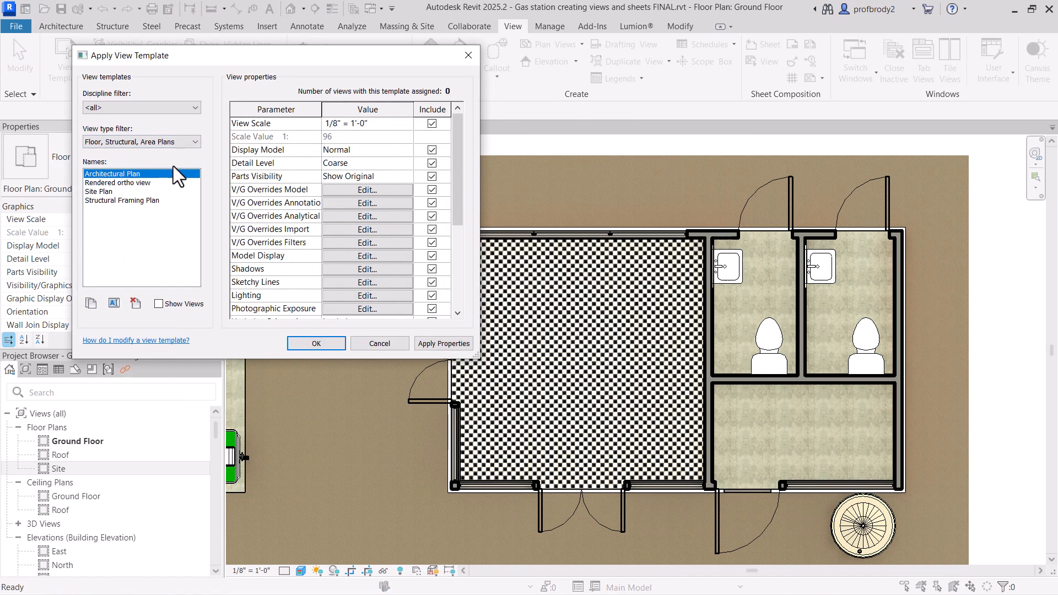
{"action": "left_click", "coordinate": [117, 184]}
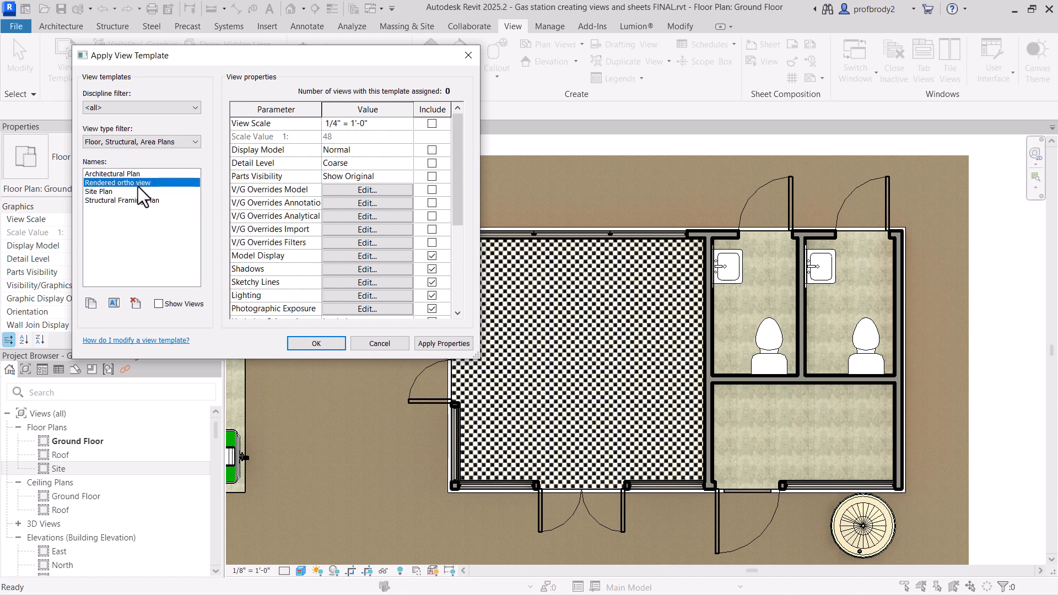
{"action": "left_click", "coordinate": [129, 142]}
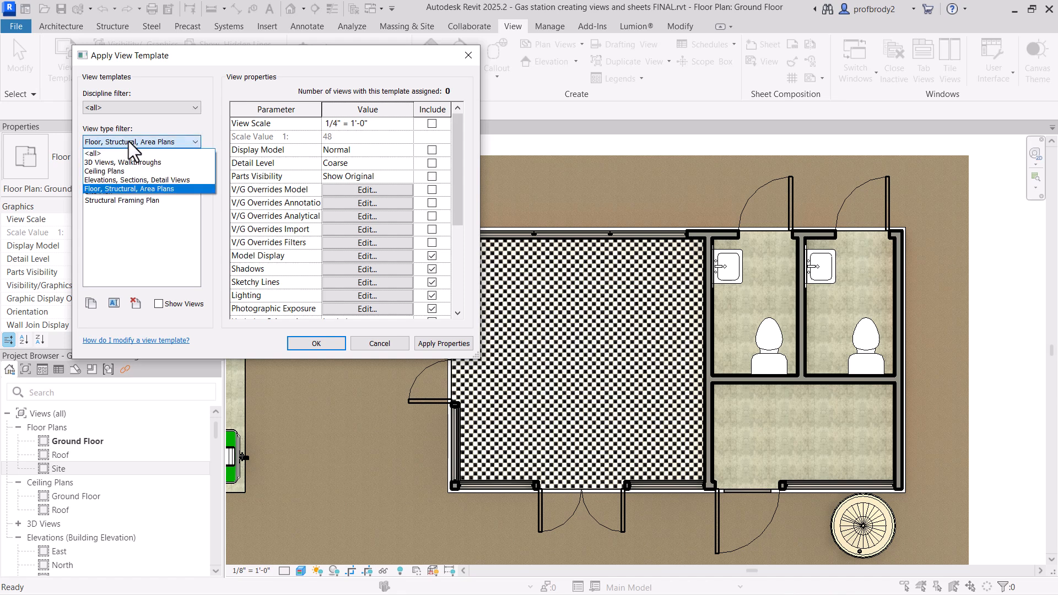
{"action": "left_click", "coordinate": [128, 153]}
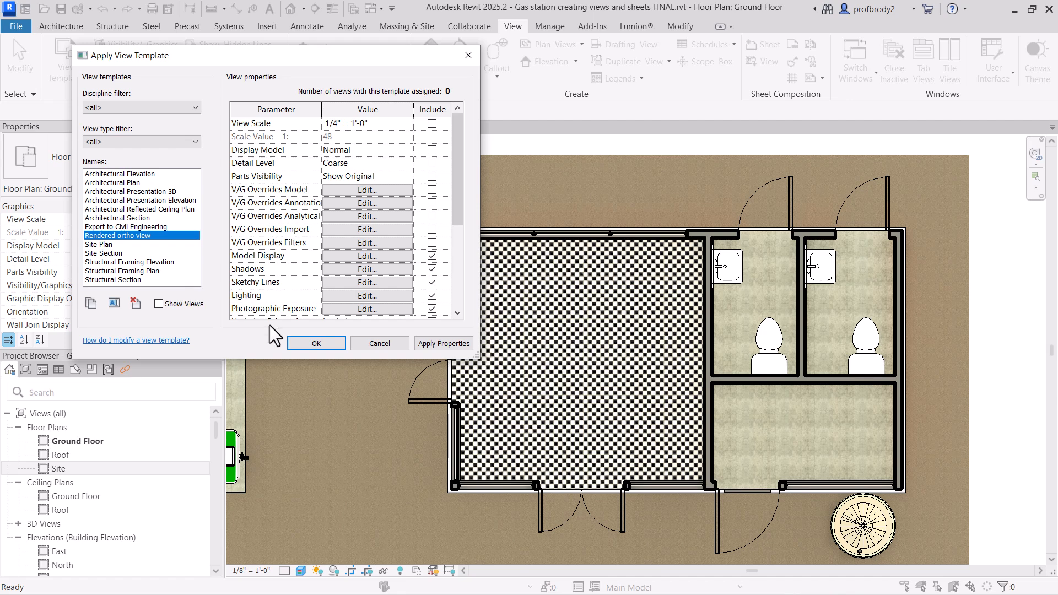
{"action": "left_click", "coordinate": [435, 345]}
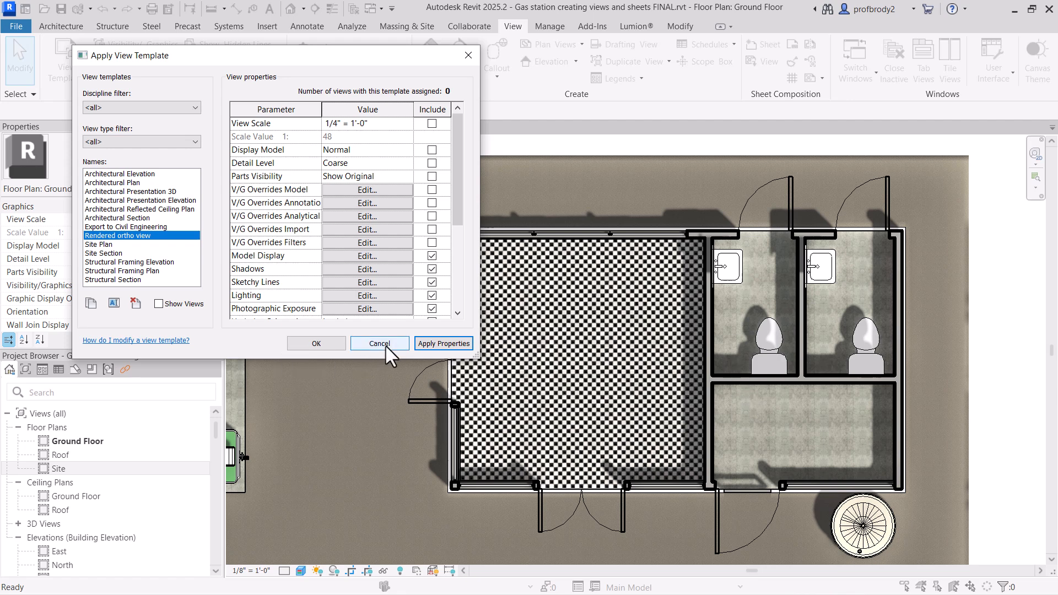
{"action": "left_click", "coordinate": [324, 347]}
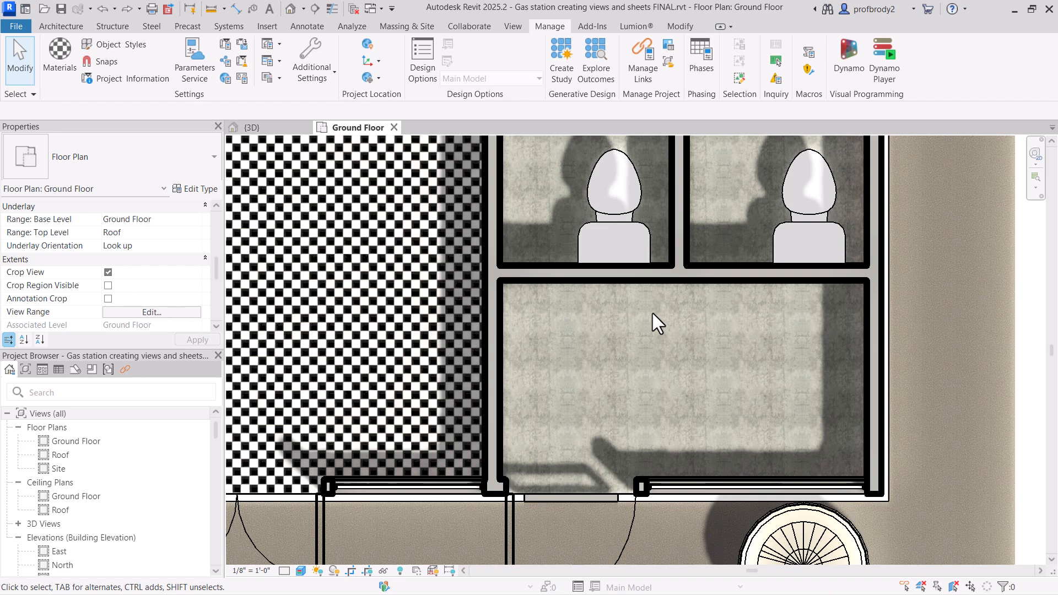
- Set the Ground Floor plan's visual style to Hidden Line
{"action": "left_click", "coordinate": [300, 570]}
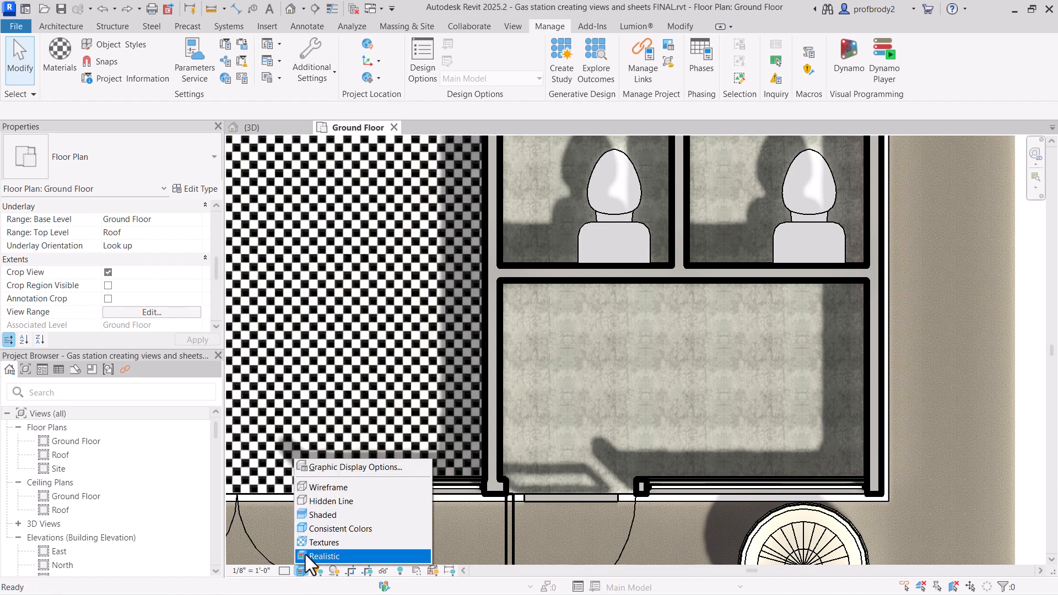
{"action": "left_click", "coordinate": [316, 501]}
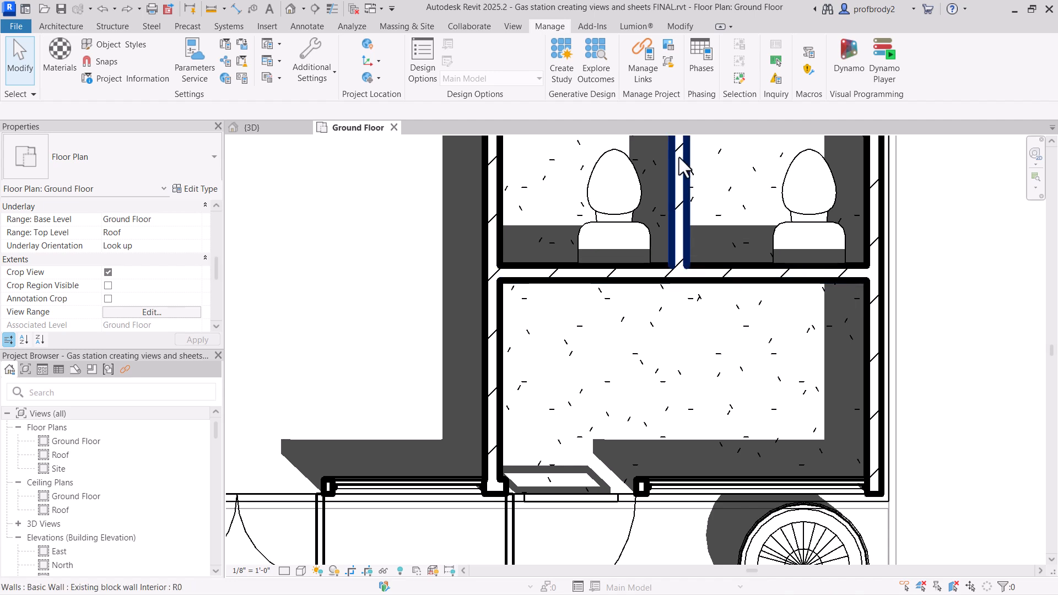
- Change how the Show Complete phase filter displays new elements in the project's Phasing settings
{"action": "left_click", "coordinate": [696, 64]}
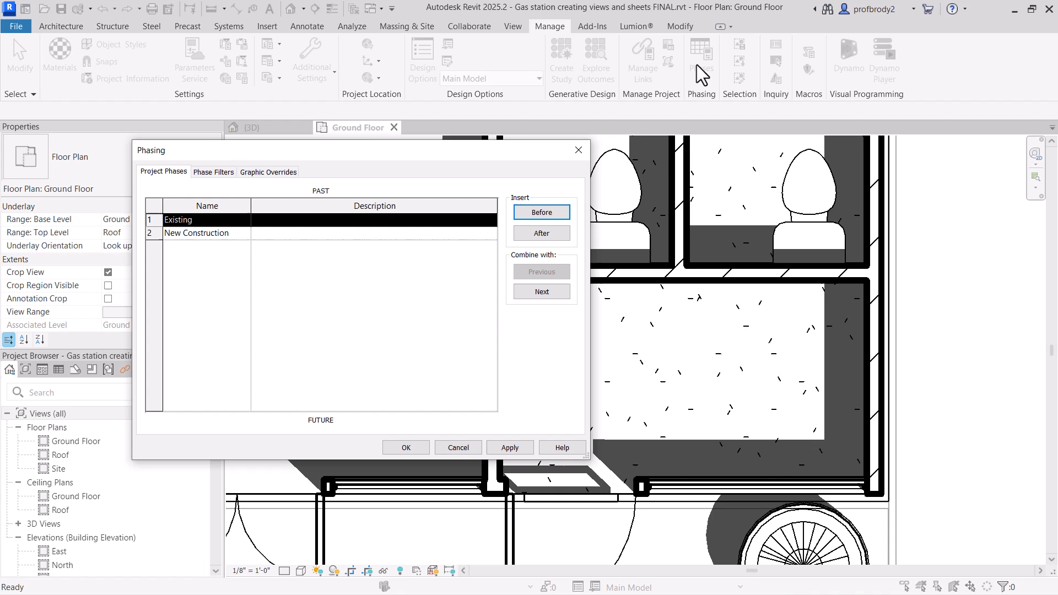
{"action": "left_click", "coordinate": [191, 233]}
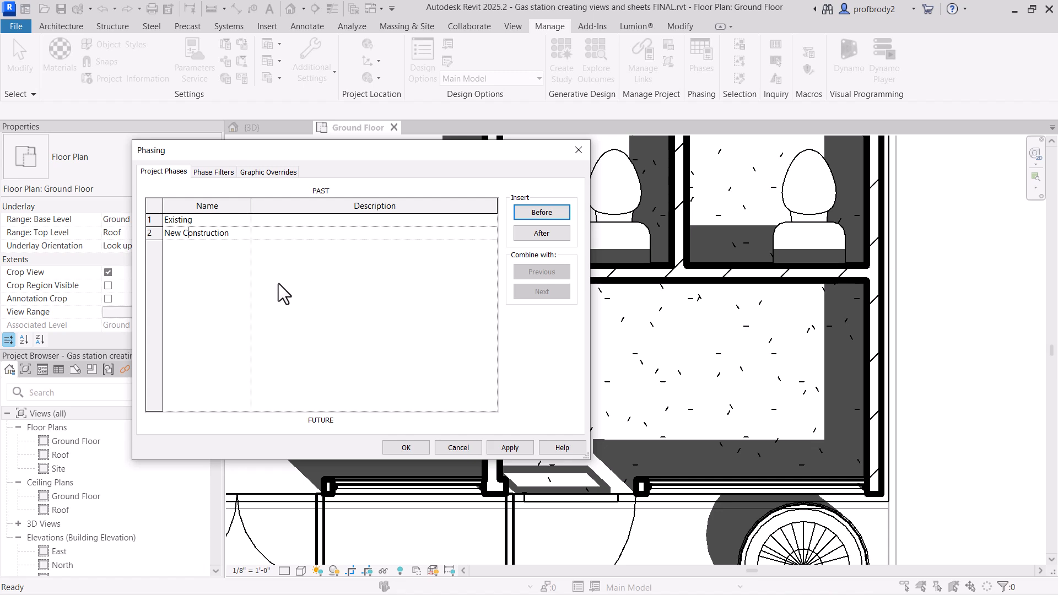
{"action": "left_click", "coordinate": [221, 173]}
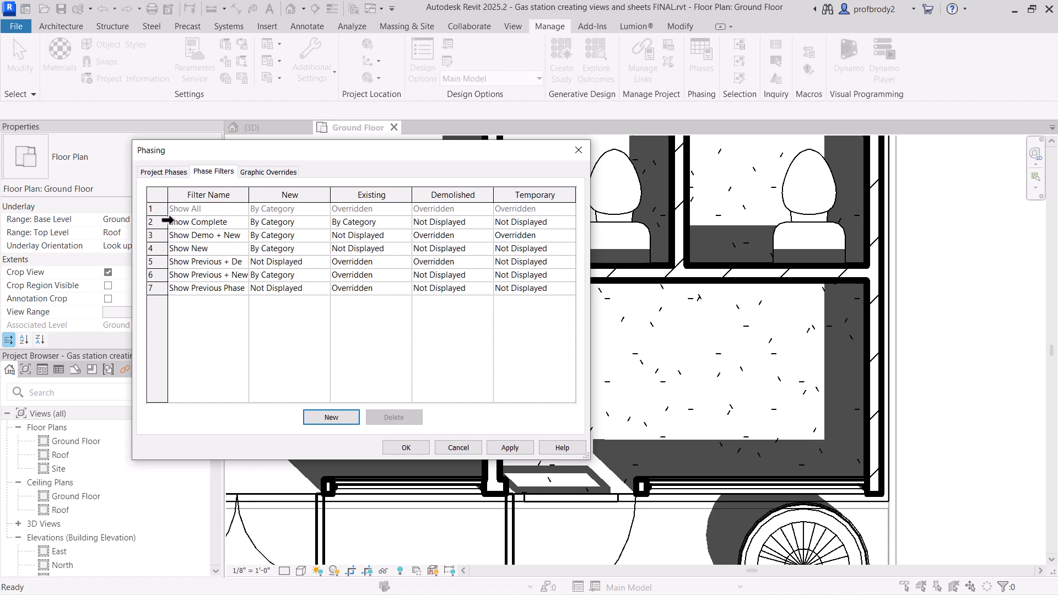
{"action": "left_click", "coordinate": [175, 222]}
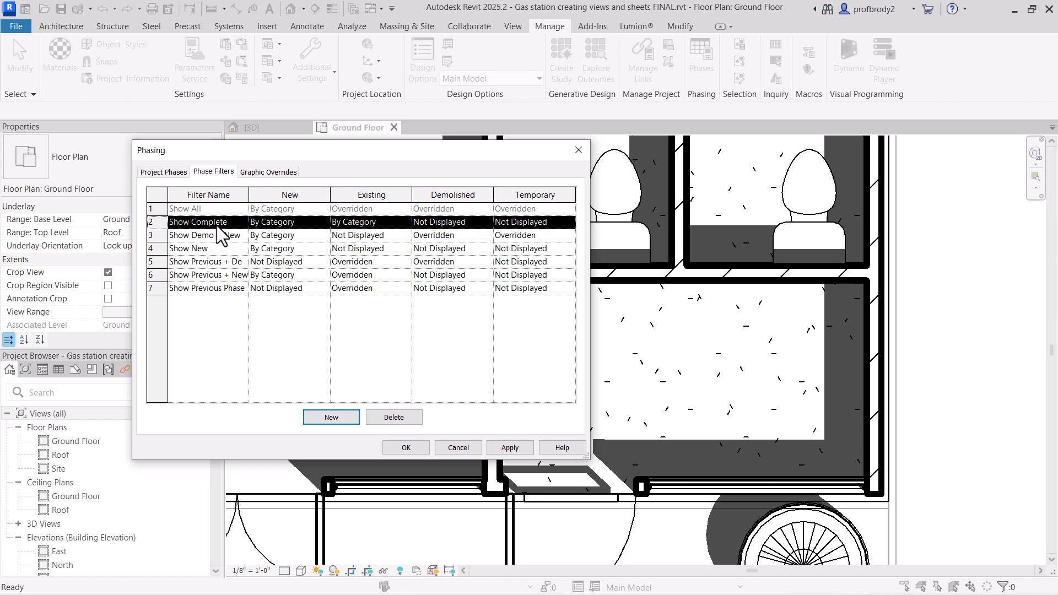
{"action": "left_click", "coordinate": [289, 223]}
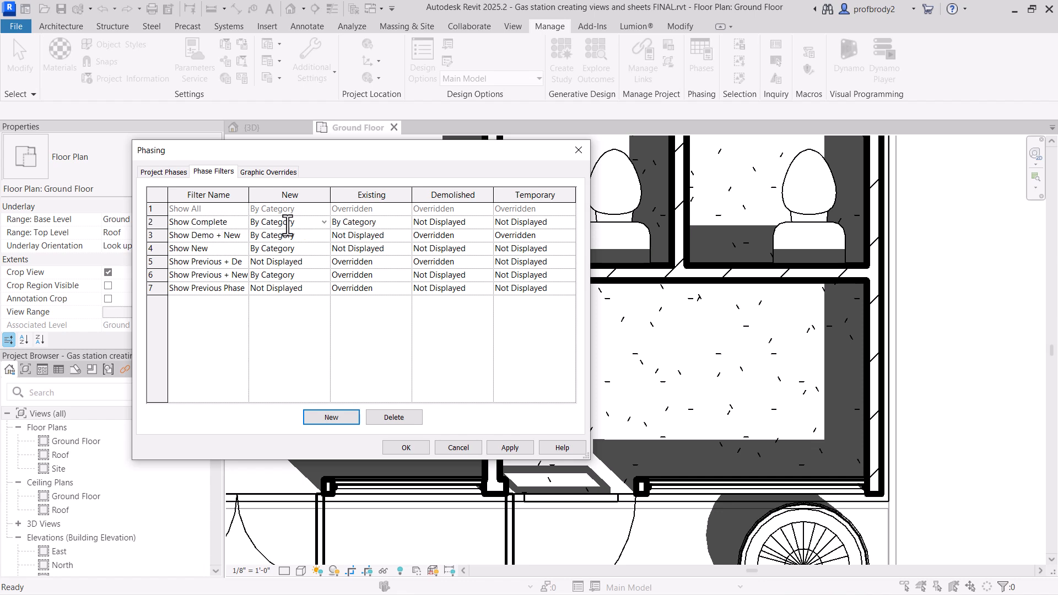
{"action": "left_click", "coordinate": [324, 222]}
{"action": "left_click", "coordinate": [292, 245]}
- Set the cut pattern's foreground colour for the New phase status override to green, RGB 119-177-022, and accept the Phasing settings
{"action": "left_click", "coordinate": [259, 170]}
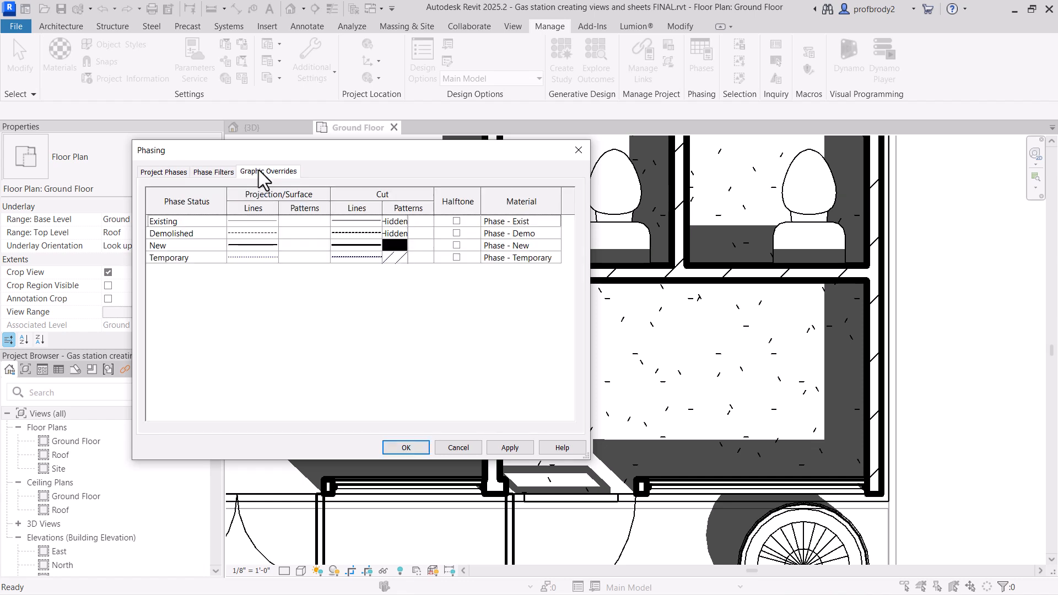
{"action": "left_click", "coordinate": [391, 246]}
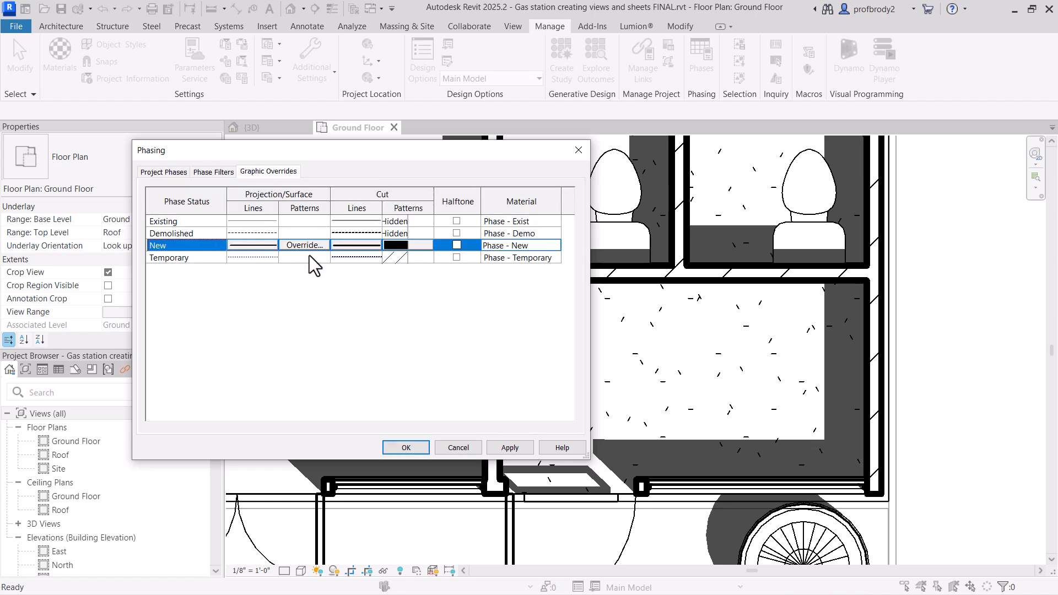
{"action": "left_click", "coordinate": [401, 246]}
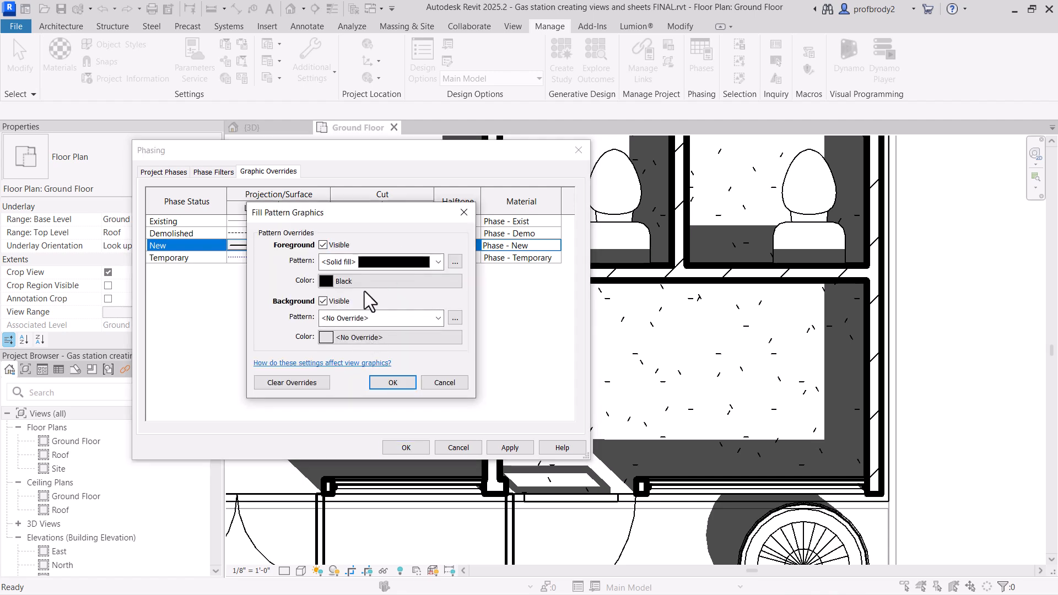
{"action": "left_click", "coordinate": [365, 282]}
{"action": "left_click", "coordinate": [405, 240]}
{"action": "left_click", "coordinate": [408, 225]}
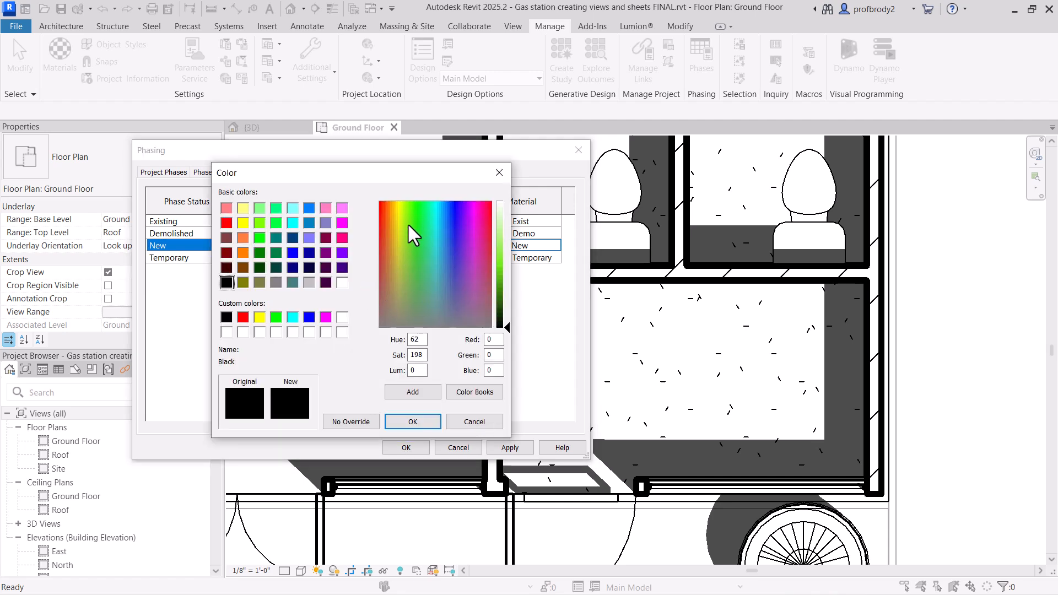
{"action": "left_click_drag", "start_coordinate": [504, 270], "coordinate": [503, 280]}
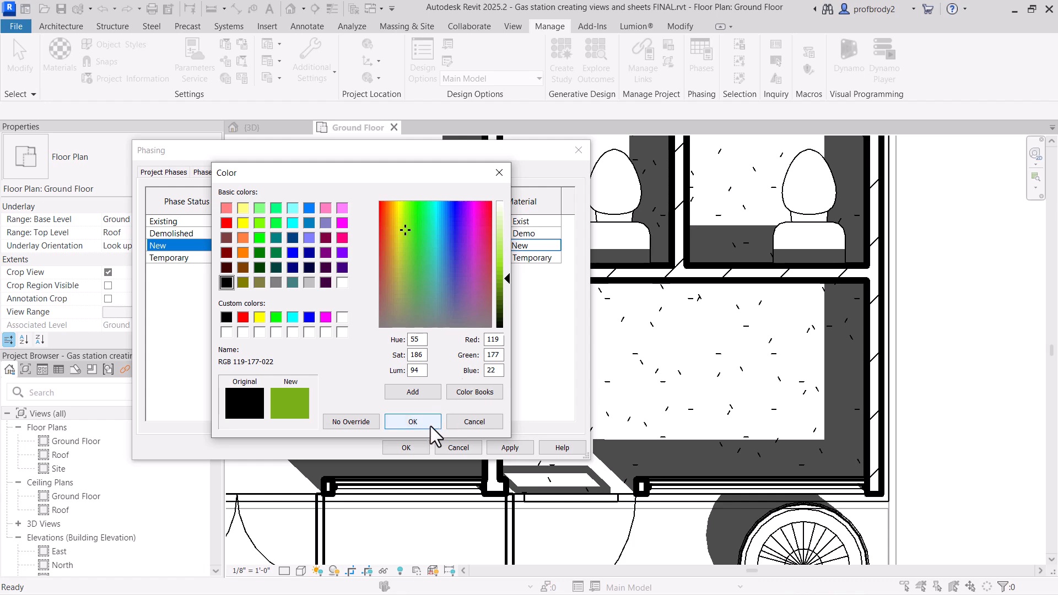
{"action": "left_click", "coordinate": [413, 422]}
{"action": "left_click", "coordinate": [392, 382]}
{"action": "left_click", "coordinate": [515, 446]}
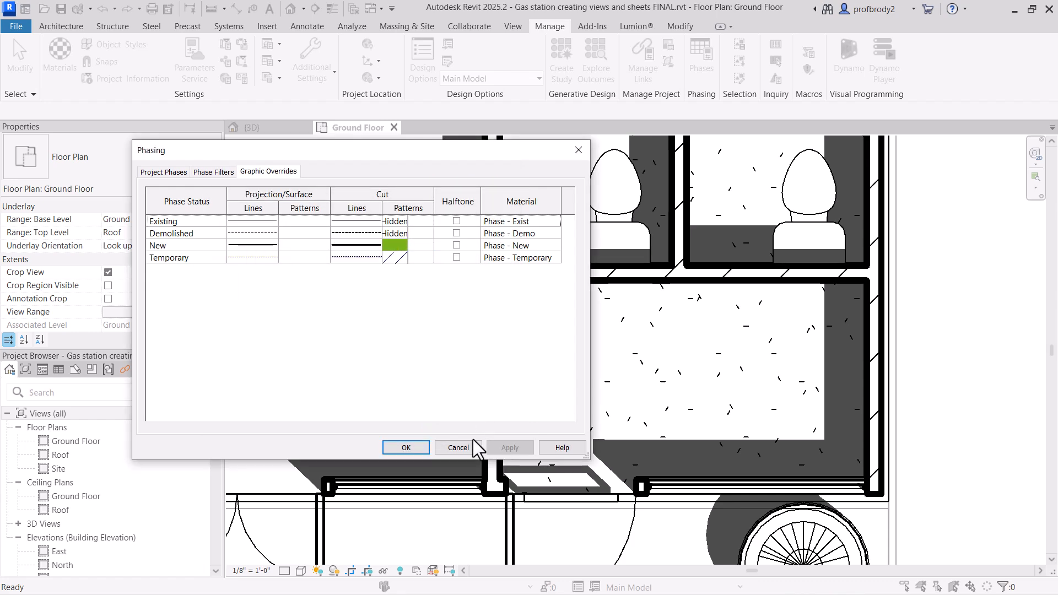
{"action": "left_click", "coordinate": [415, 448]}
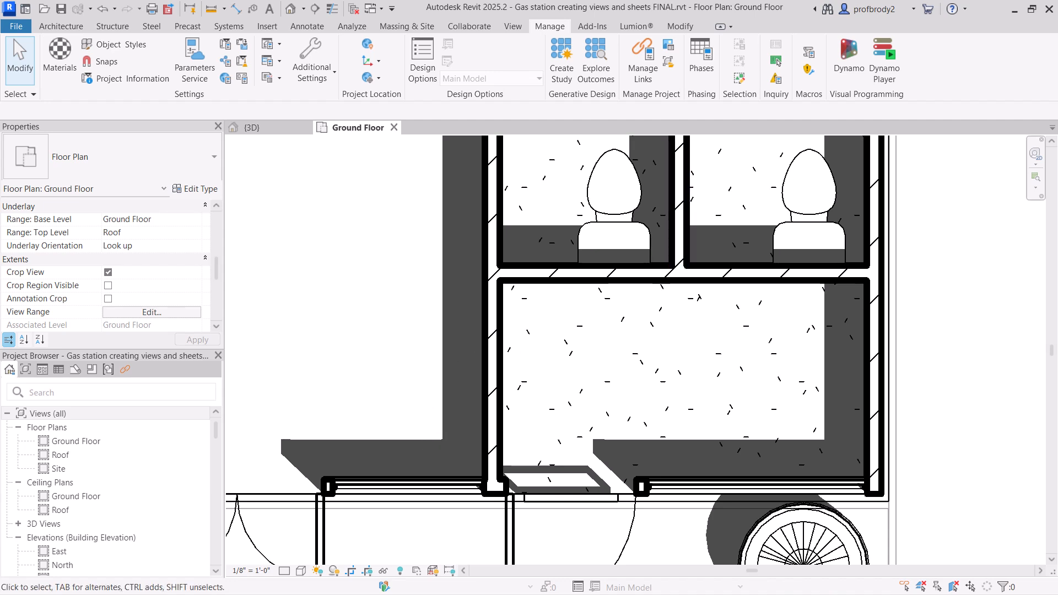
- Set the Ground Floor plan's phase filter to Show Complete
{"action": "left_click_drag", "start_coordinate": [218, 273], "coordinate": [214, 315]}
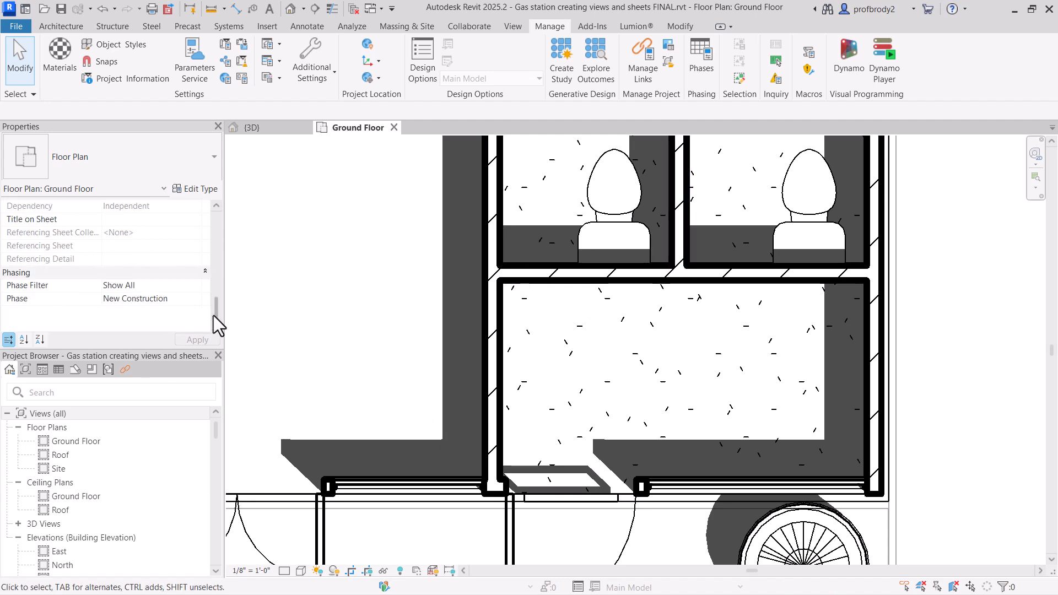
{"action": "left_click", "coordinate": [193, 287]}
{"action": "left_click", "coordinate": [196, 286]}
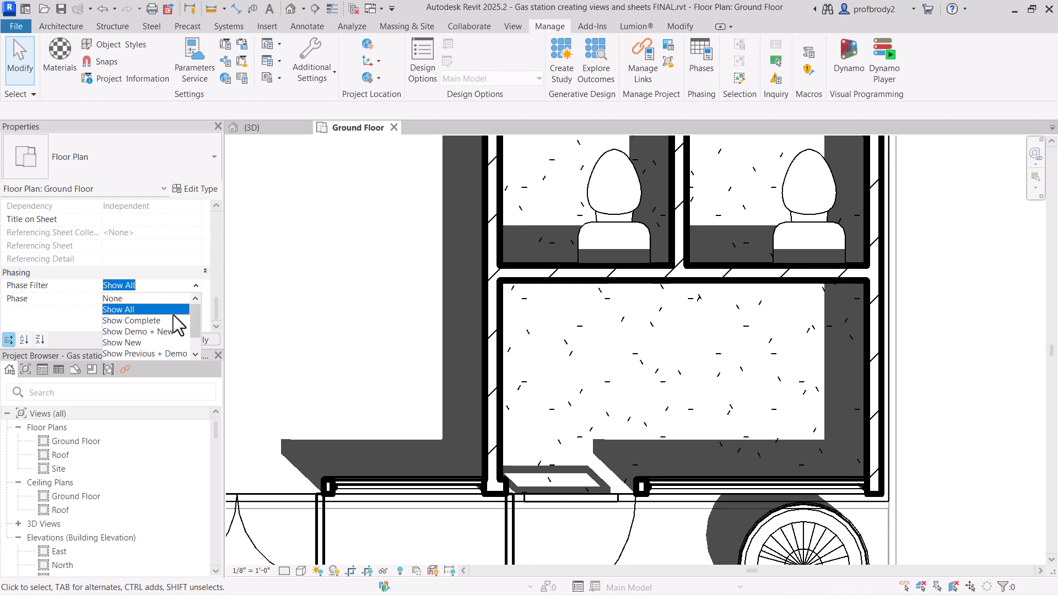
{"action": "left_click", "coordinate": [156, 322]}
{"action": "left_click", "coordinate": [202, 341]}
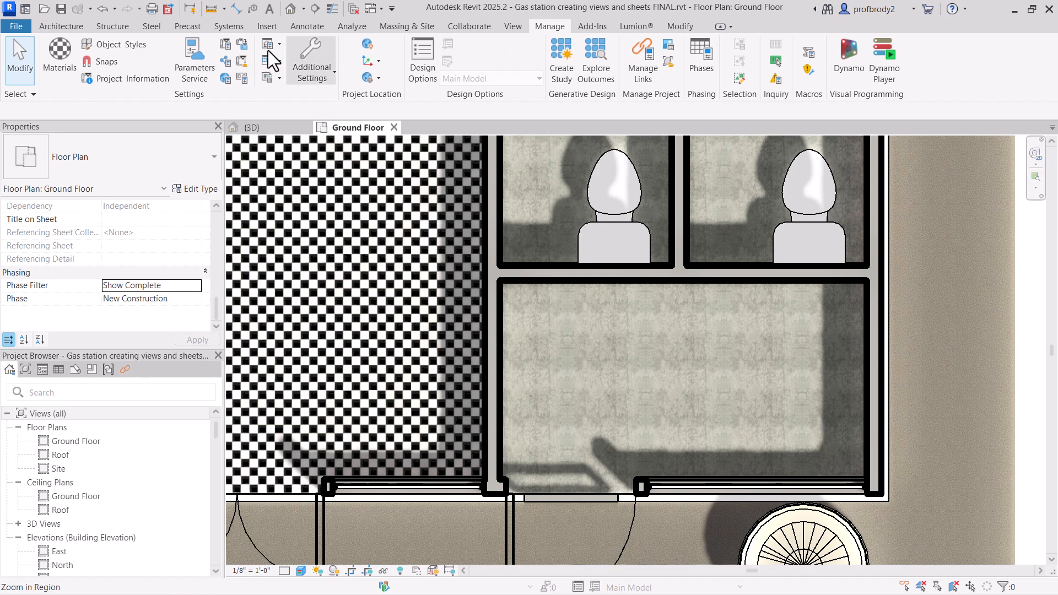
- Set the Default Wall material's appearance colour to olive green, RGB 126 141 18, and apply it
{"action": "left_click", "coordinate": [60, 59]}
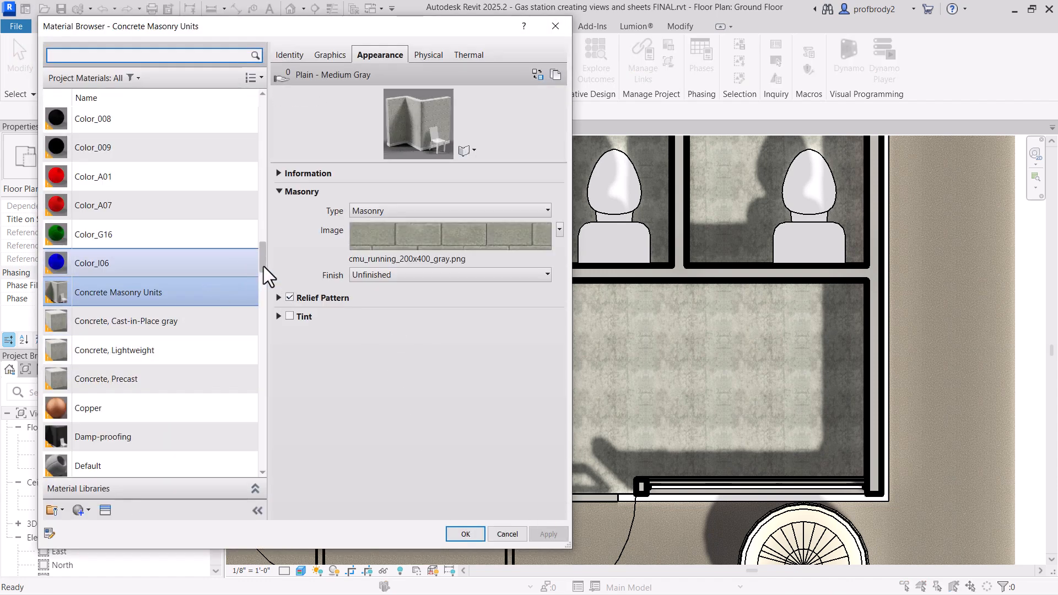
{"action": "left_click_drag", "start_coordinate": [263, 266], "coordinate": [262, 299]}
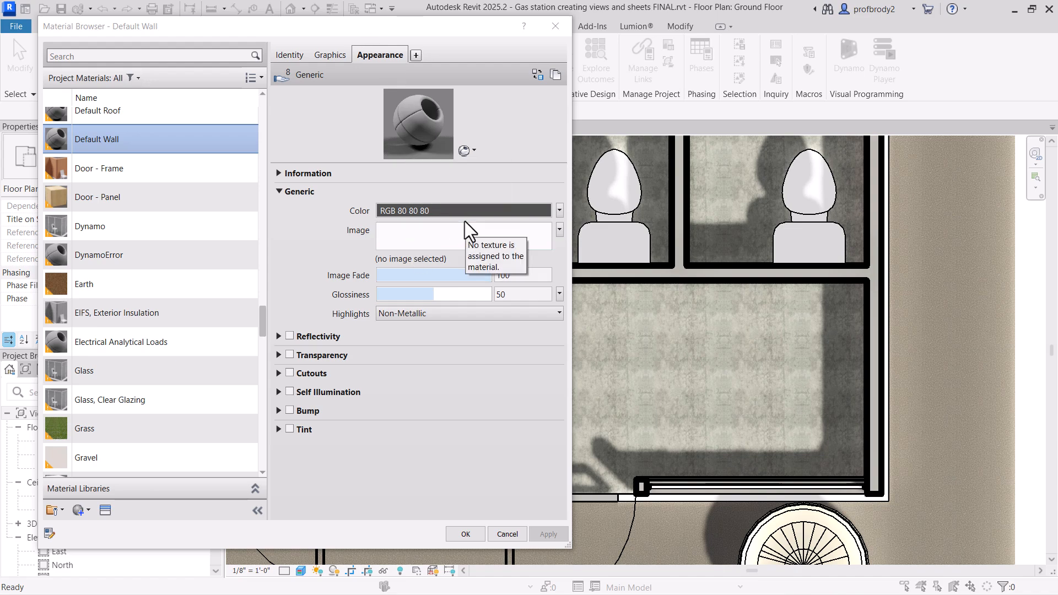
{"action": "left_click", "coordinate": [488, 208]}
{"action": "left_click_drag", "start_coordinate": [386, 227], "coordinate": [345, 207]}
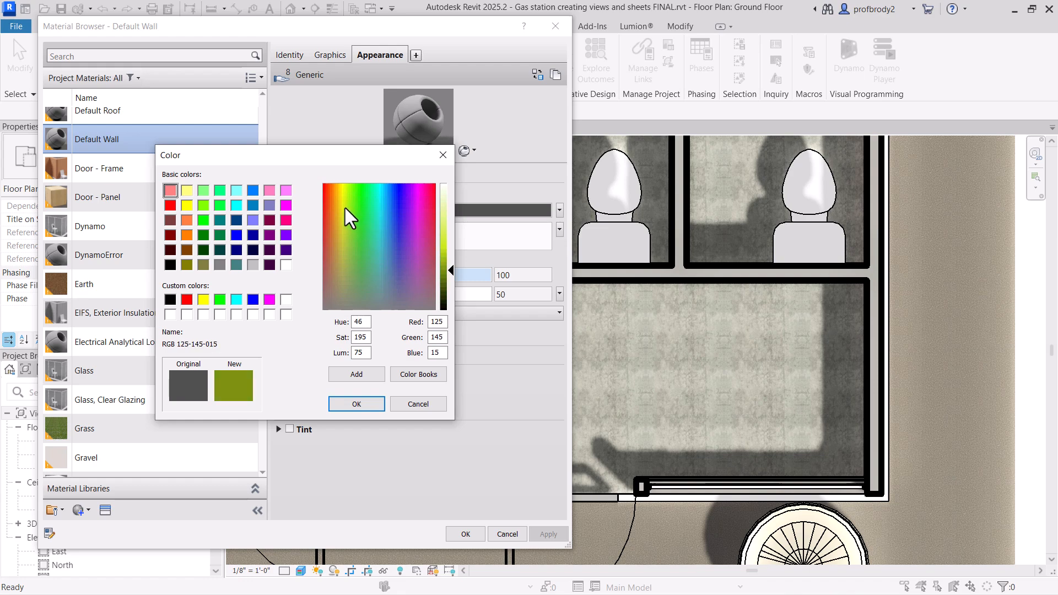
{"action": "left_click", "coordinate": [372, 405]}
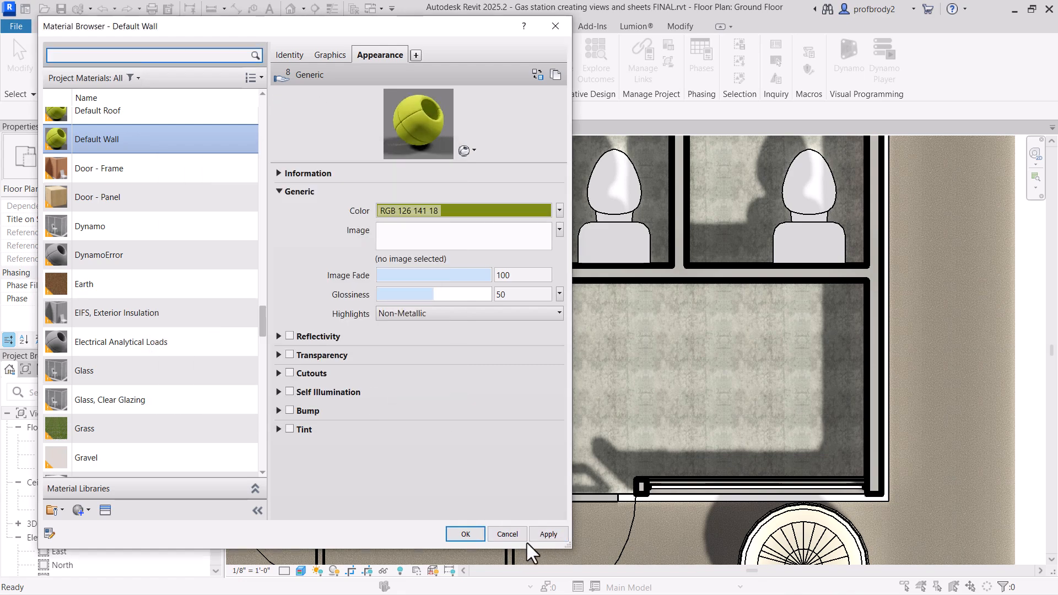
{"action": "left_click", "coordinate": [552, 532]}
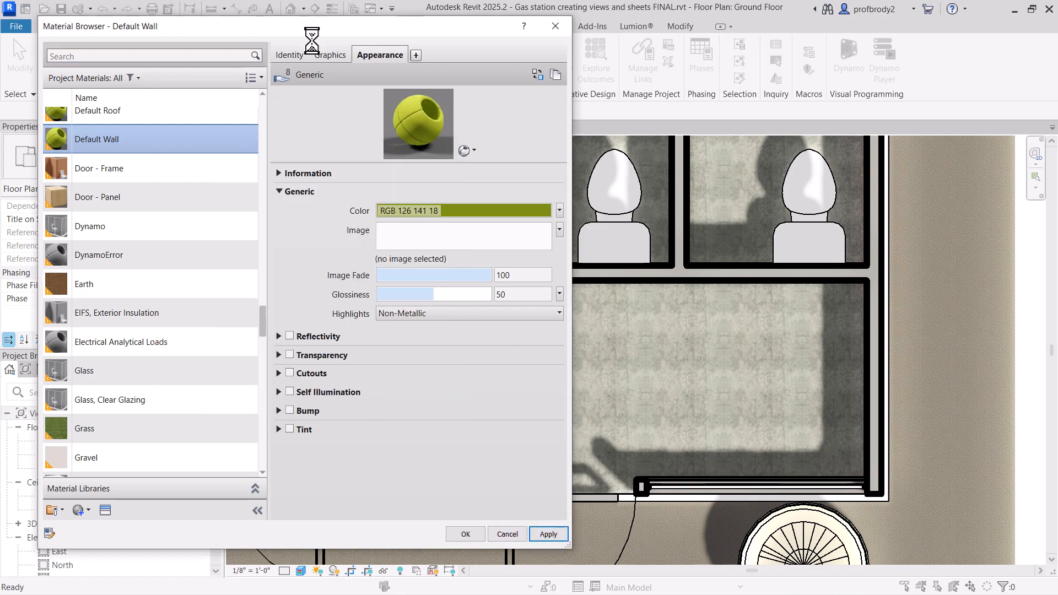
- Make the Default Wall material's shading use its render appearance and accept the material changes
{"action": "left_click", "coordinate": [328, 55]}
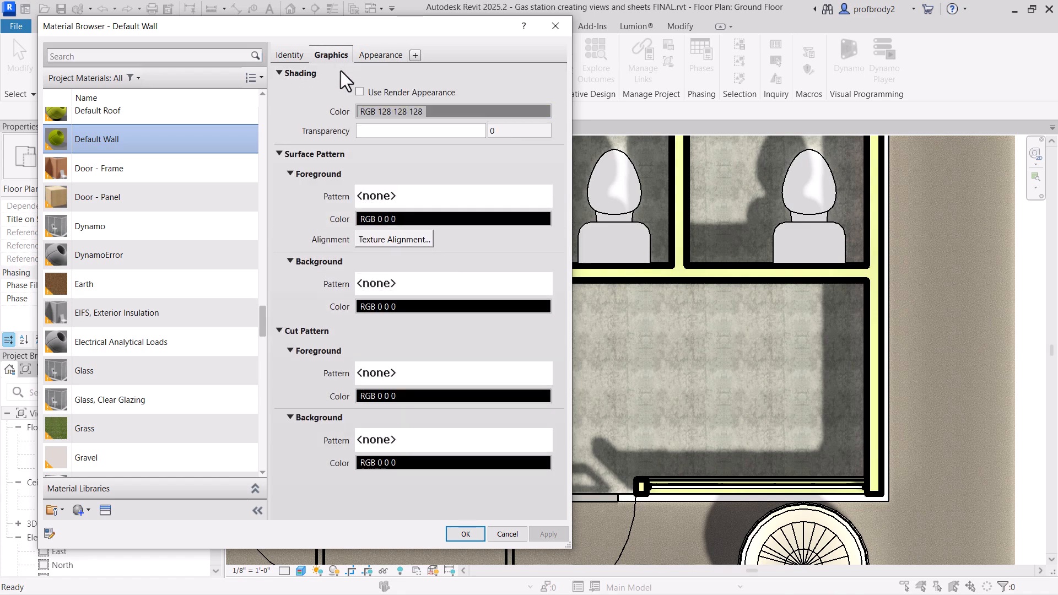
{"action": "left_click", "coordinate": [358, 92]}
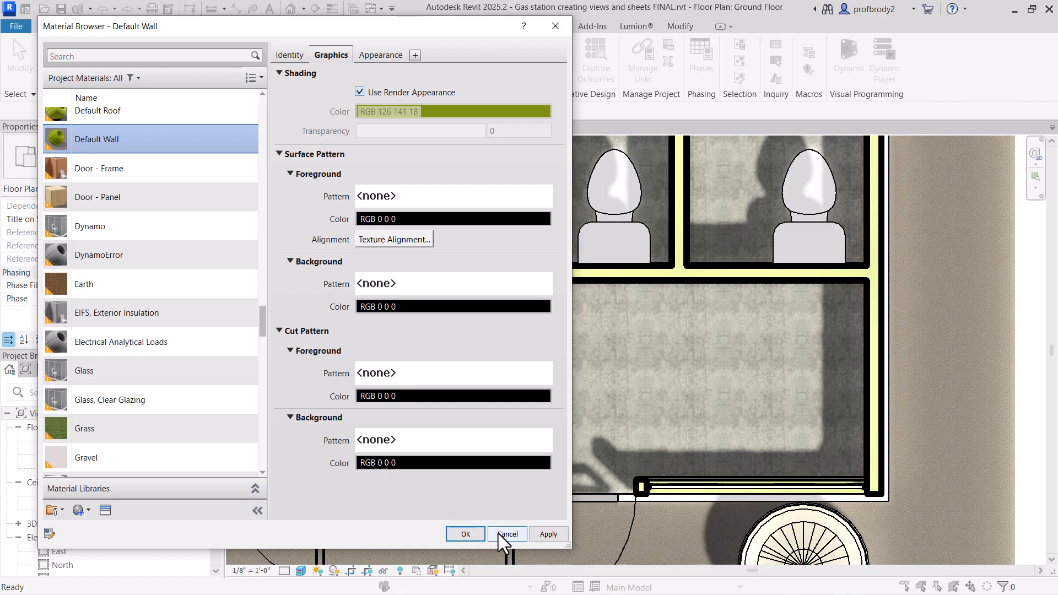
{"action": "left_click", "coordinate": [547, 534]}
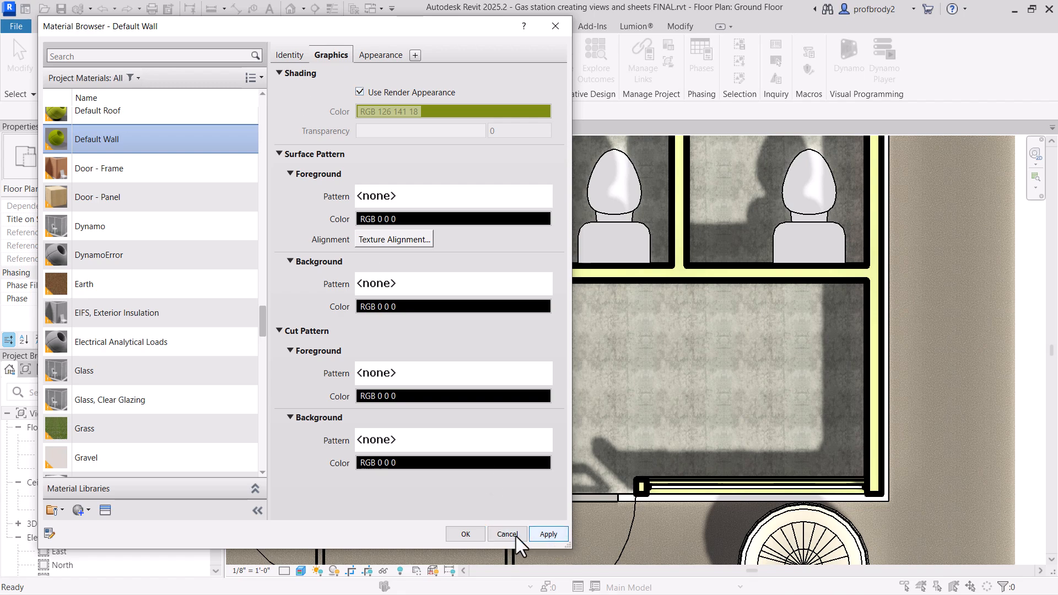
{"action": "left_click", "coordinate": [466, 534]}
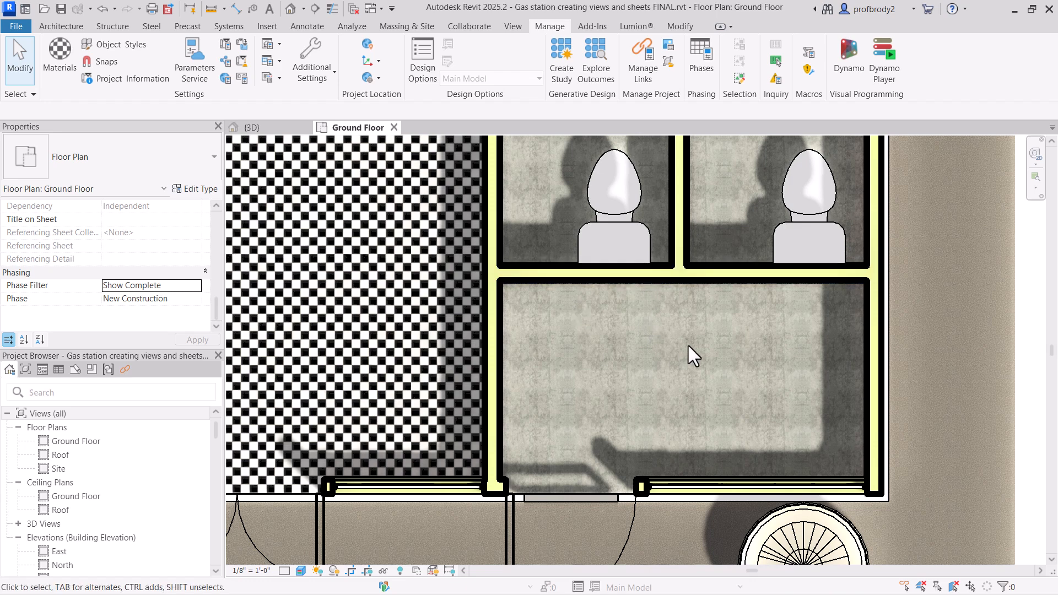
- Assign the Default Wall material to the Round Column 06" Diameter type used for the columns on the pump island
{"action": "scroll", "coordinate": [689, 354], "scroll_direction": "down", "scroll_amount": 5}
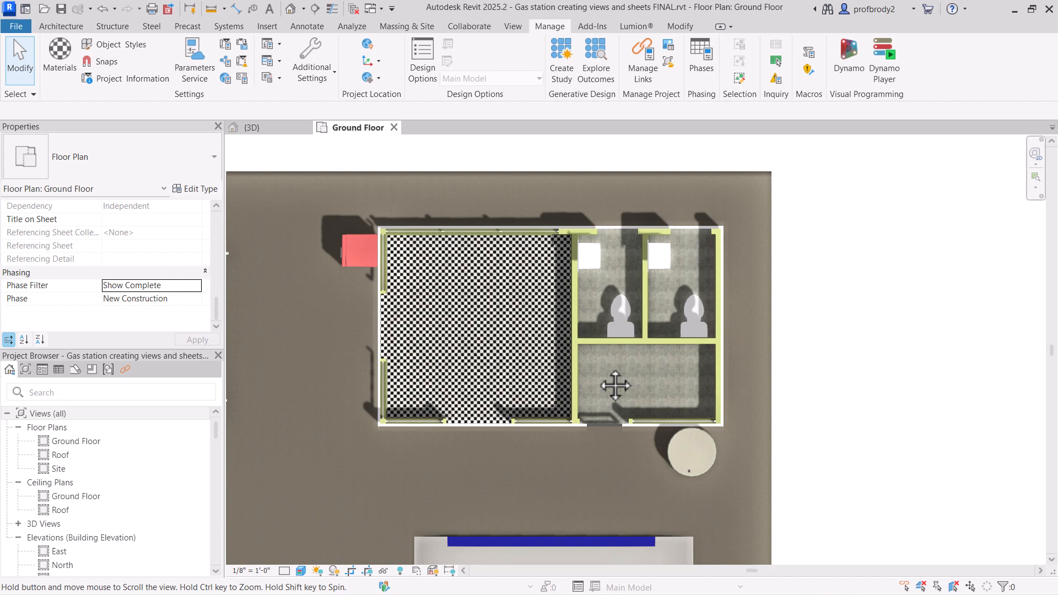
{"action": "middle_click_drag", "start_coordinate": [615, 385], "coordinate": [682, 419]}
{"action": "scroll", "coordinate": [682, 420], "scroll_direction": "up", "scroll_amount": 1}
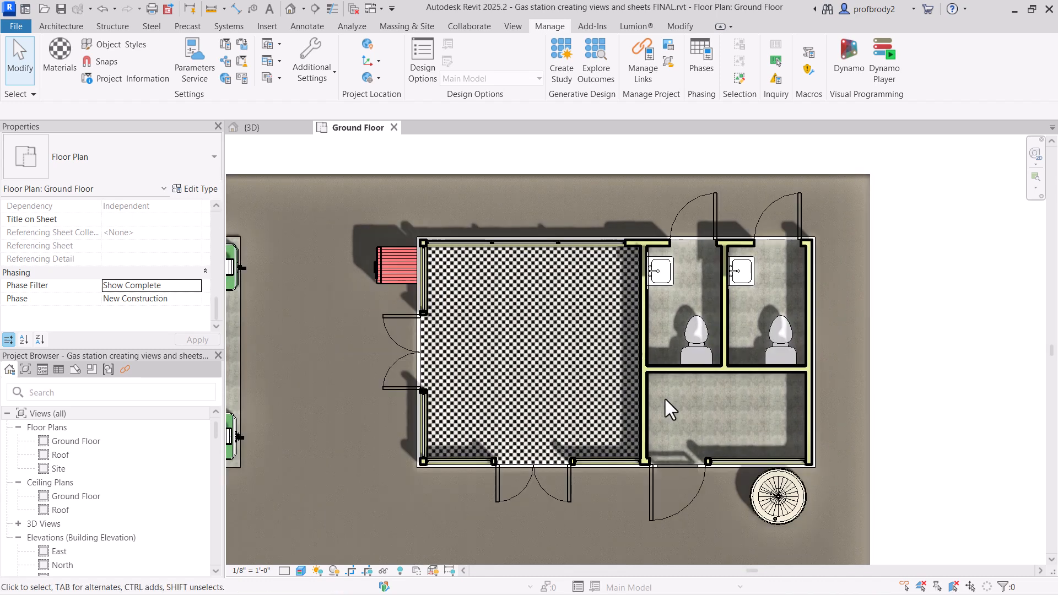
{"action": "scroll", "coordinate": [560, 369], "scroll_direction": "down", "scroll_amount": 1}
{"action": "middle_click_drag", "start_coordinate": [560, 369], "coordinate": [636, 358]}
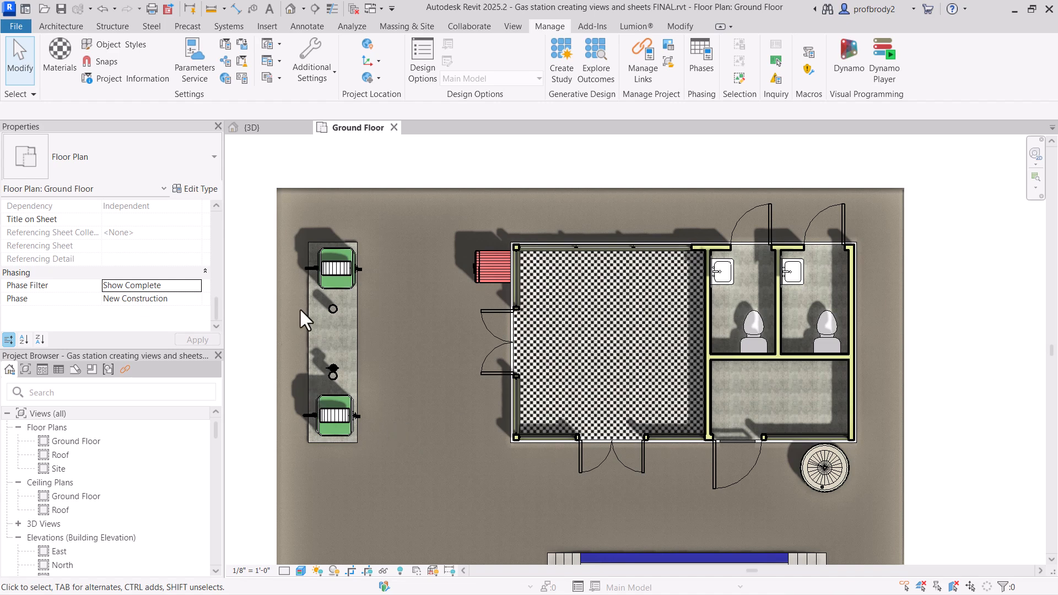
{"action": "scroll", "coordinate": [315, 329], "scroll_direction": "up", "scroll_amount": 5}
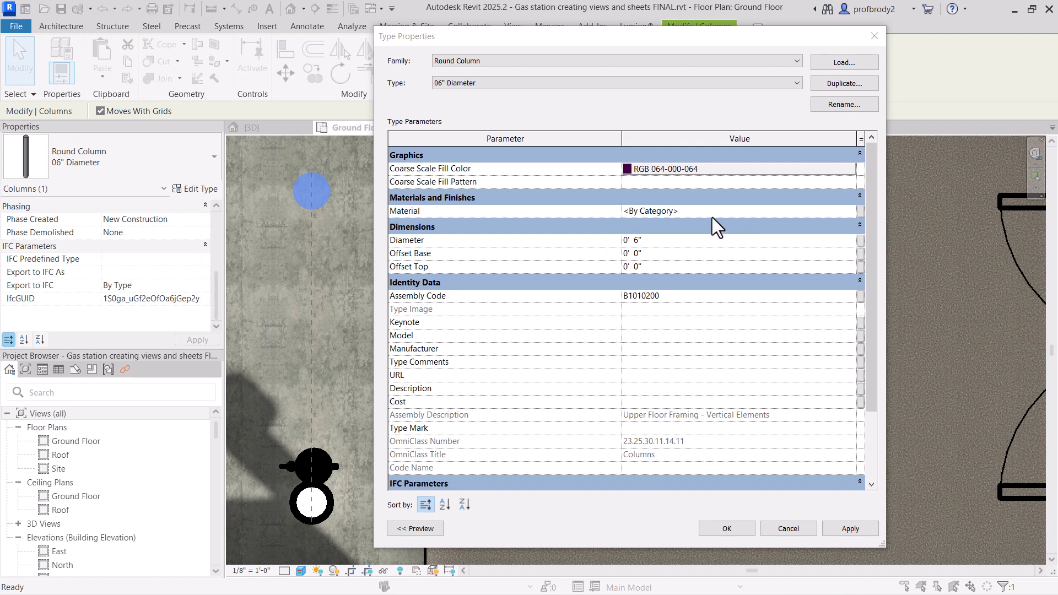
{"action": "left_click", "coordinate": [711, 216]}
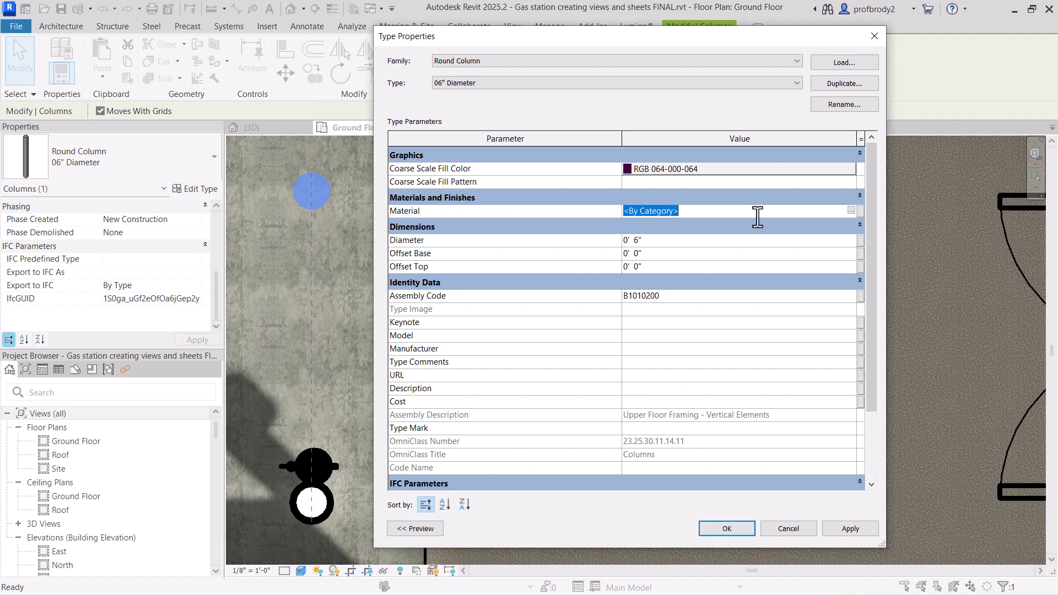
{"action": "left_click", "coordinate": [849, 210]}
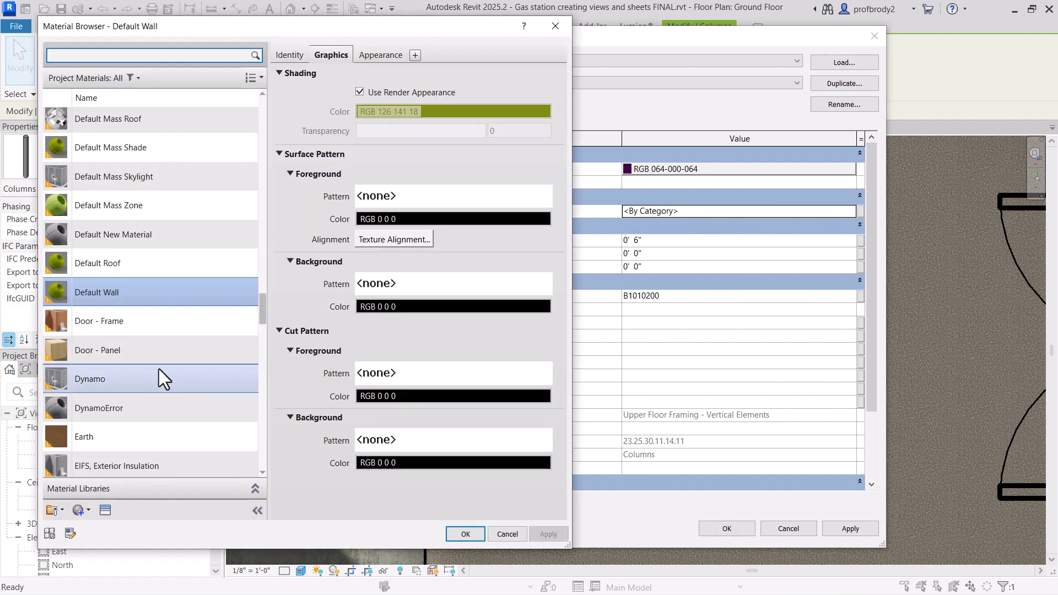
{"action": "left_click", "coordinate": [466, 534]}
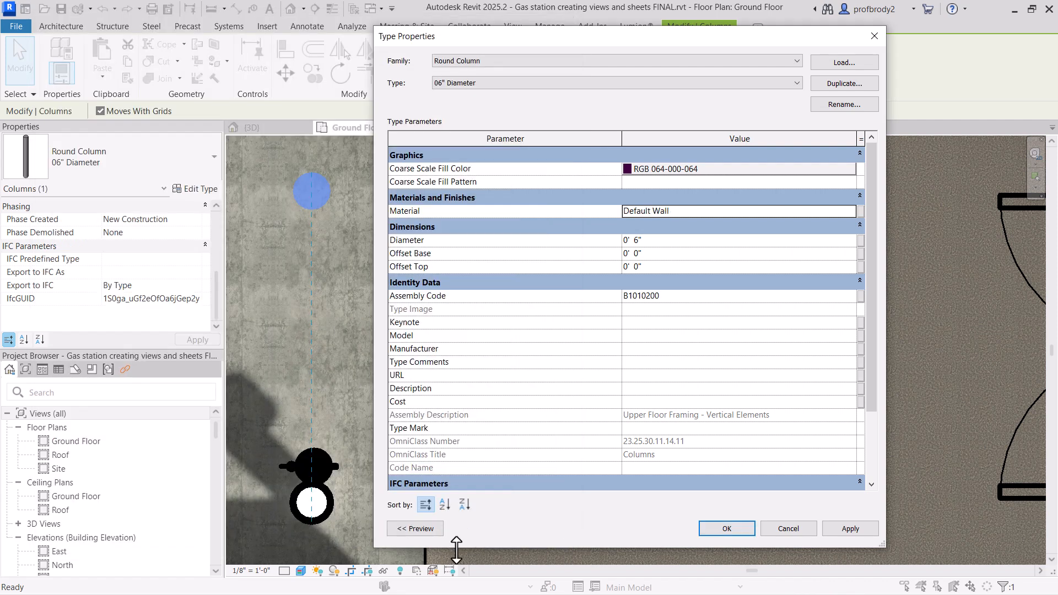
{"action": "left_click", "coordinate": [844, 529]}
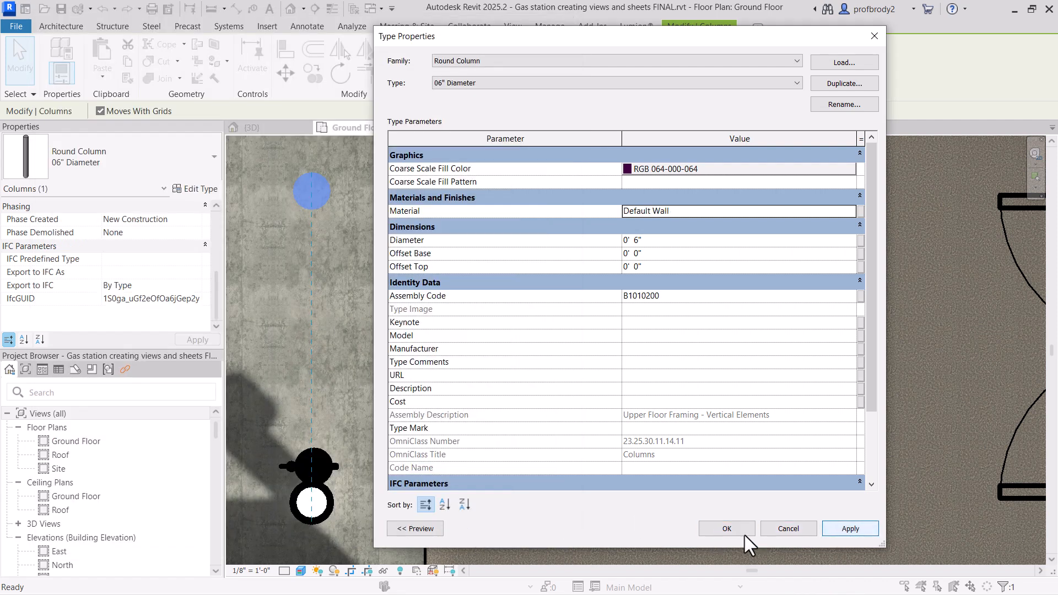
{"action": "left_click", "coordinate": [744, 533]}
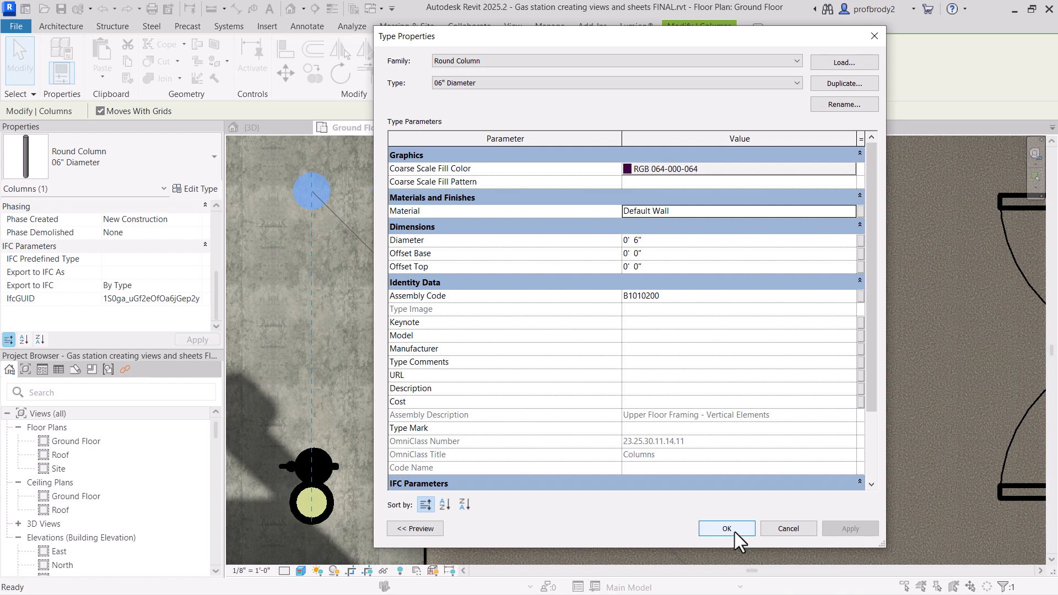
{"action": "left_click", "coordinate": [735, 532]}
{"action": "left_click", "coordinate": [679, 442]}
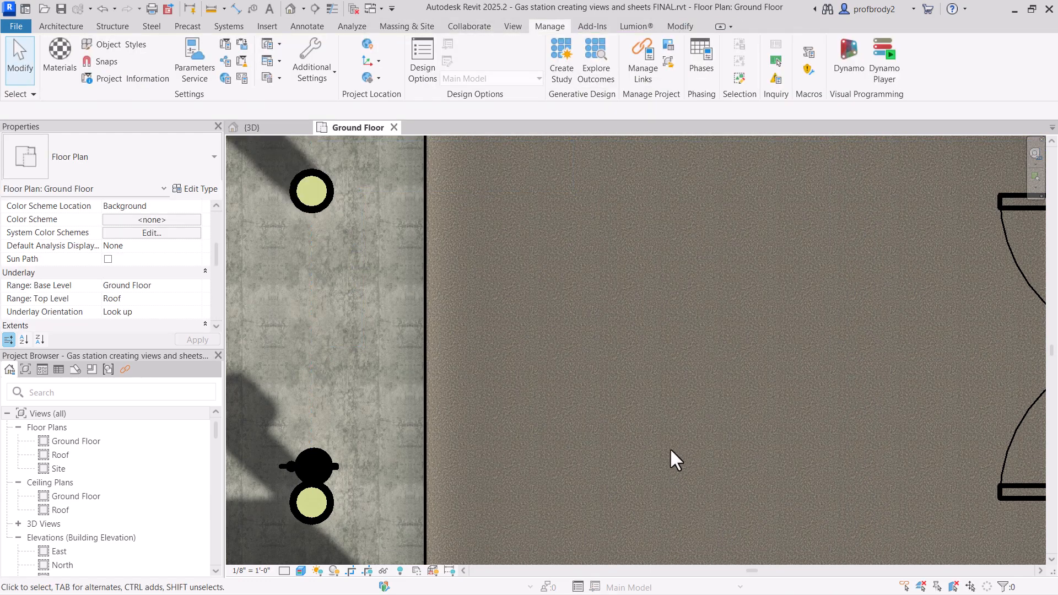
{"action": "scroll", "coordinate": [669, 448], "scroll_direction": "down", "scroll_amount": 5}
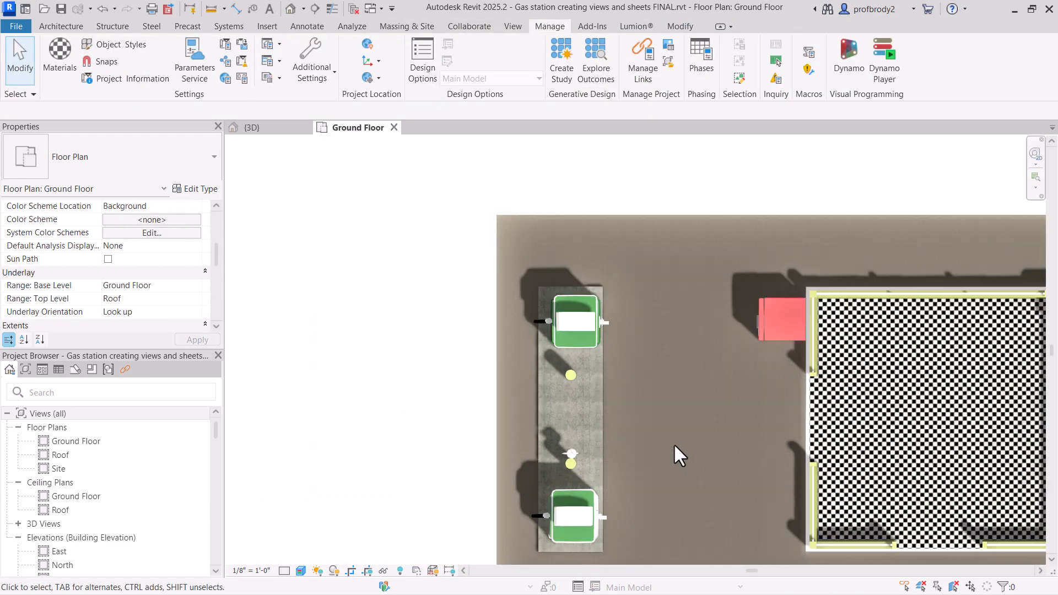
- Assign the Default Wall material to the Columns category in the model object styles and accept the change
{"action": "middle_click_drag", "start_coordinate": [670, 447], "coordinate": [498, 373]}
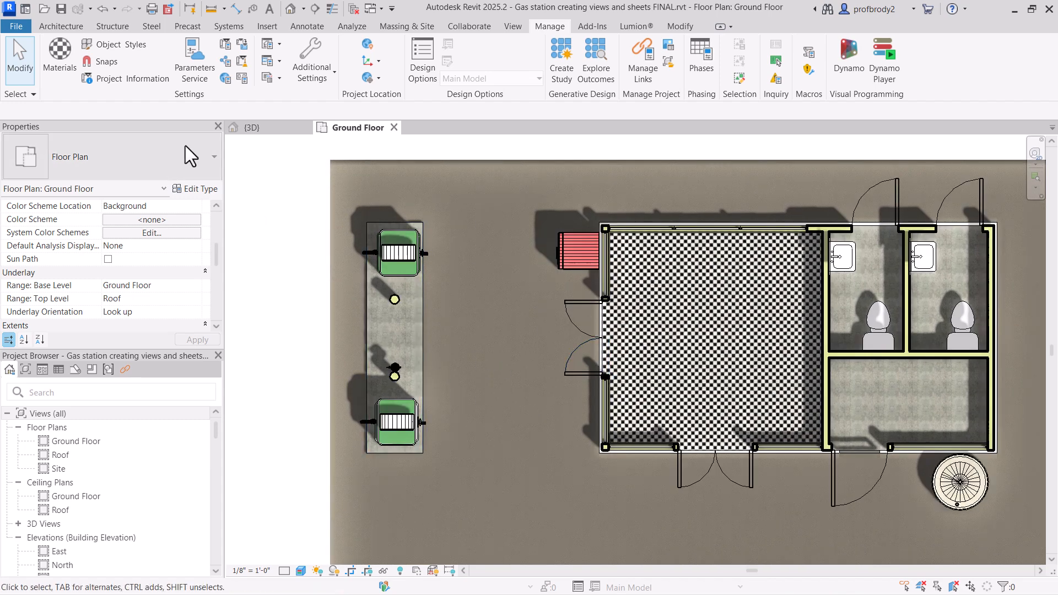
{"action": "left_click", "coordinate": [120, 48]}
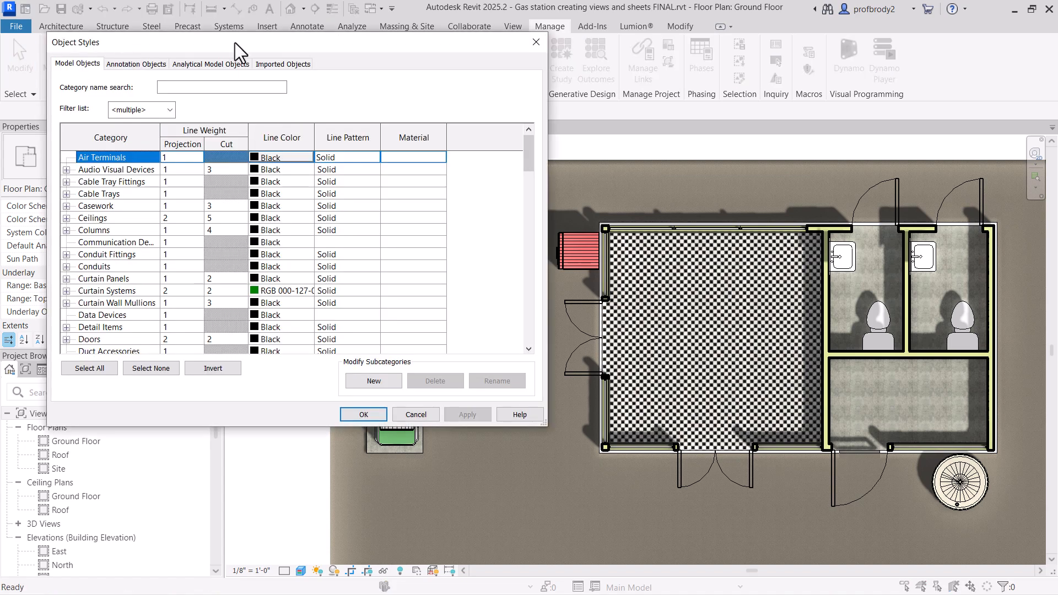
{"action": "left_click_drag", "start_coordinate": [235, 43], "coordinate": [542, 129]}
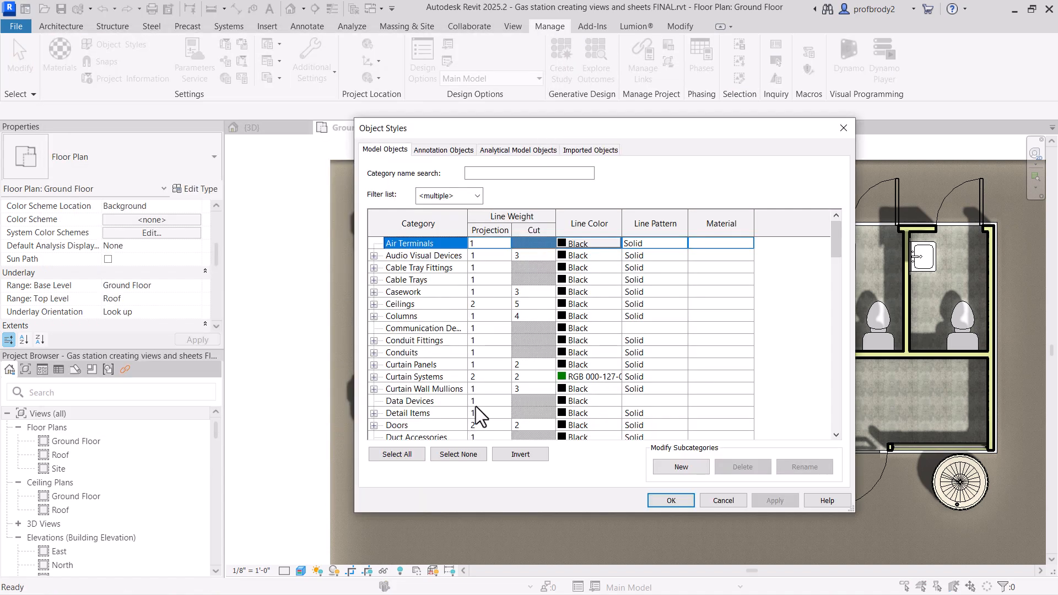
{"action": "left_click", "coordinate": [398, 317]}
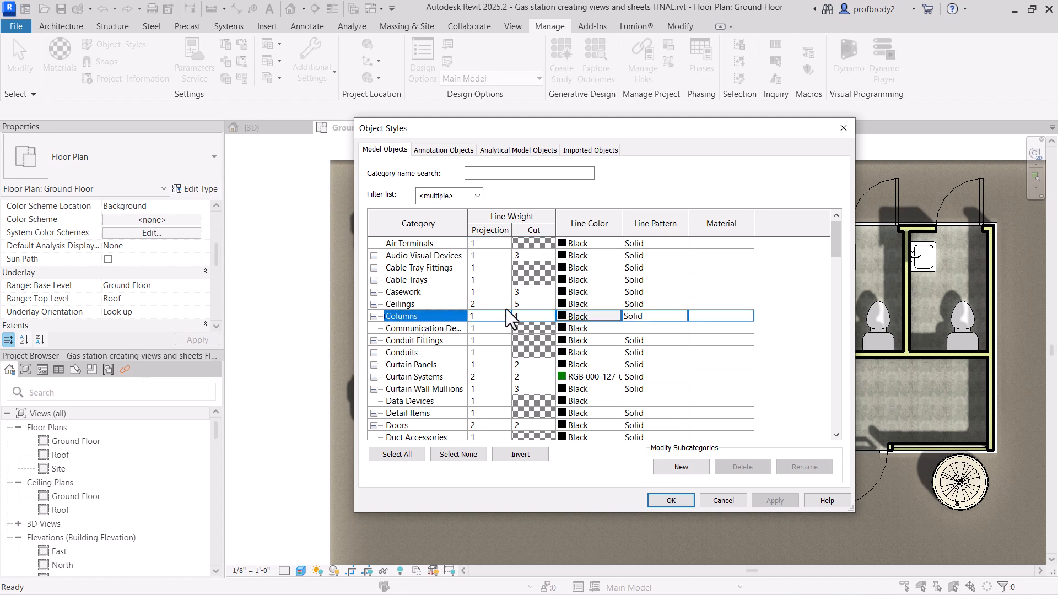
{"action": "left_click", "coordinate": [726, 318]}
{"action": "left_click", "coordinate": [747, 316]}
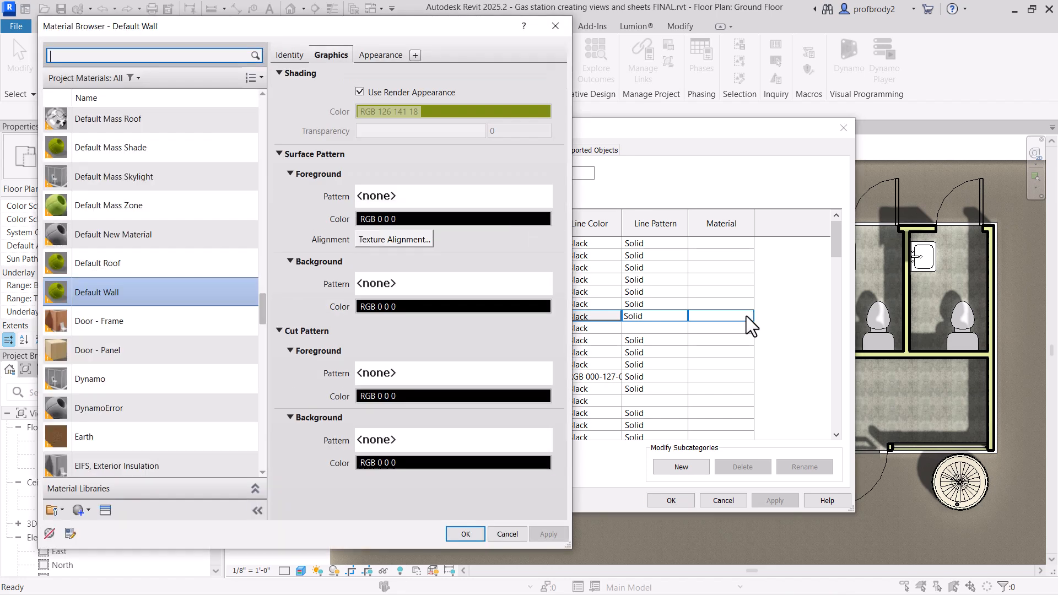
{"action": "left_click", "coordinate": [135, 290]}
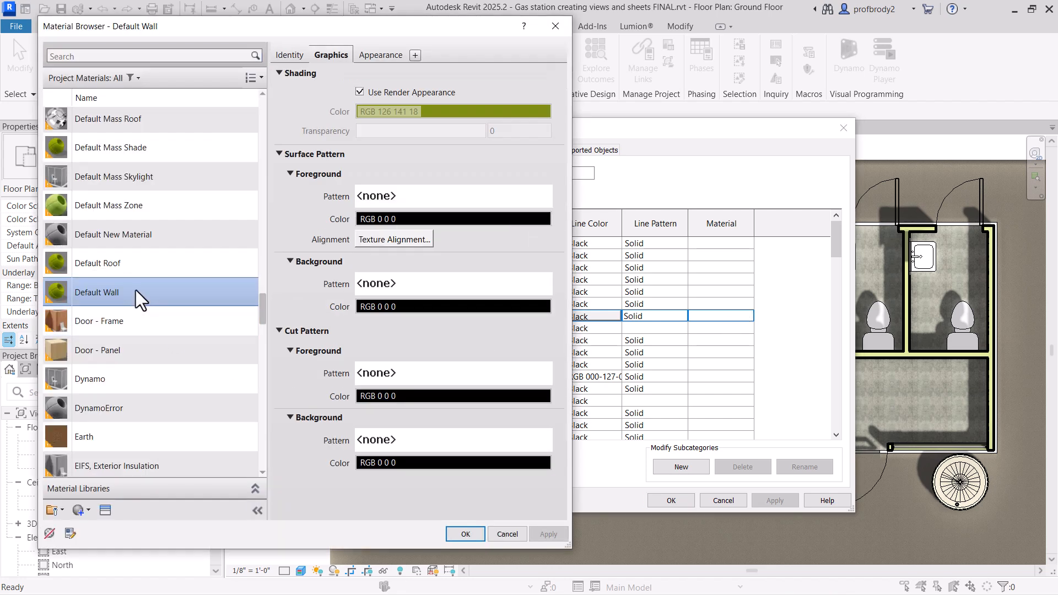
{"action": "left_click", "coordinate": [465, 534]}
{"action": "left_click", "coordinate": [777, 502]}
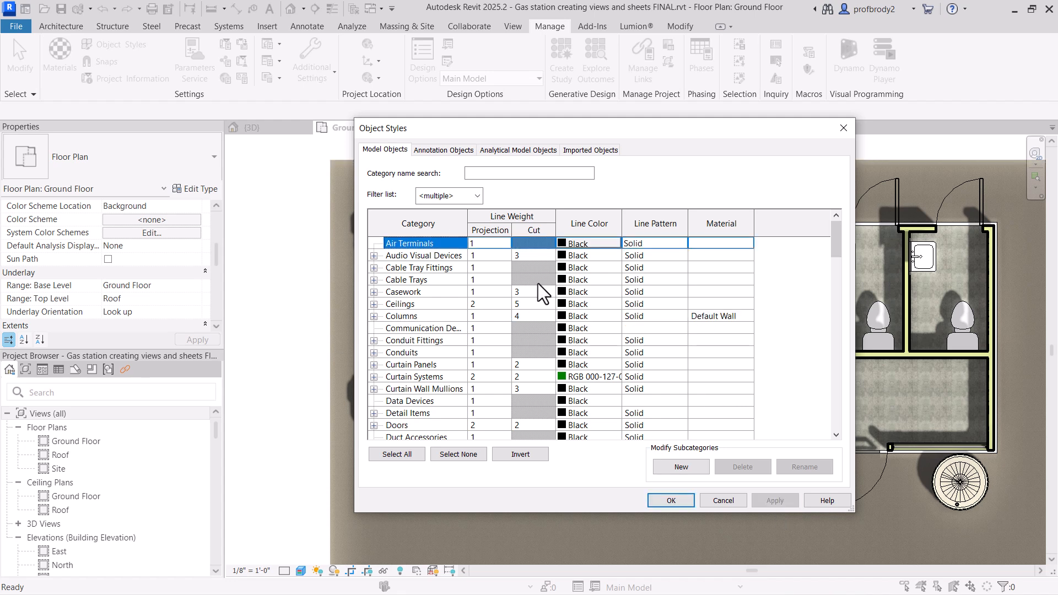
{"action": "left_click", "coordinate": [669, 501]}
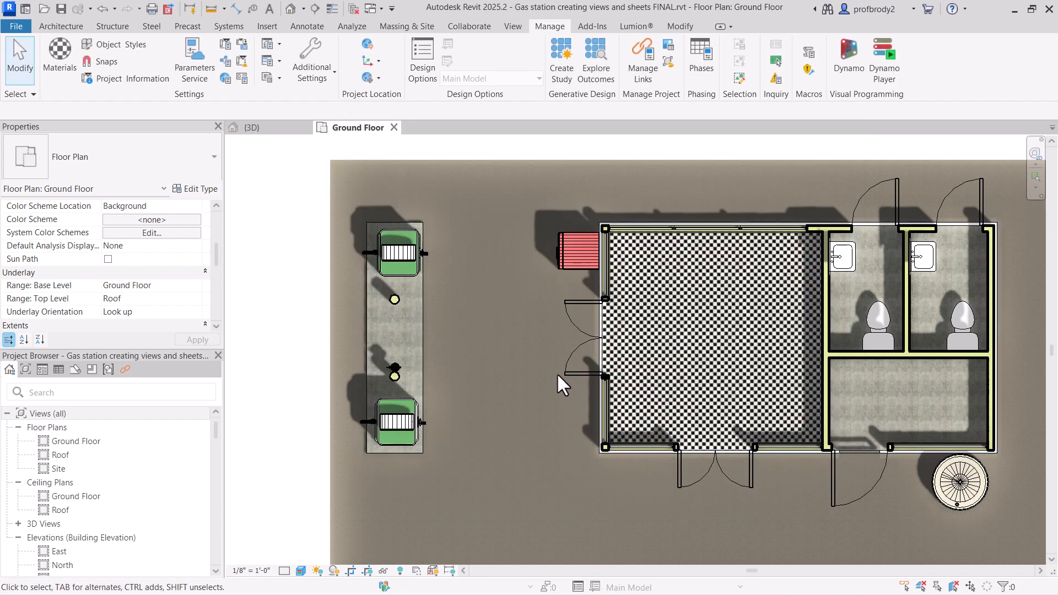
- Inspect the type and properties of the two gas pumps on the pump island
{"action": "scroll", "coordinate": [706, 465], "scroll_direction": "down", "scroll_amount": 1}
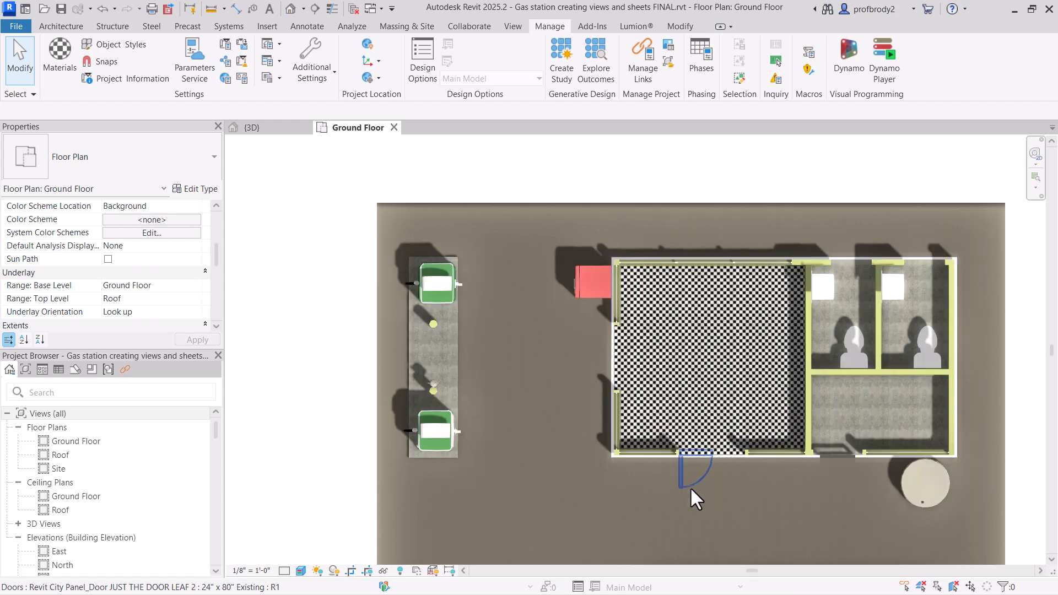
{"action": "middle_click_drag", "start_coordinate": [689, 487], "coordinate": [653, 407]}
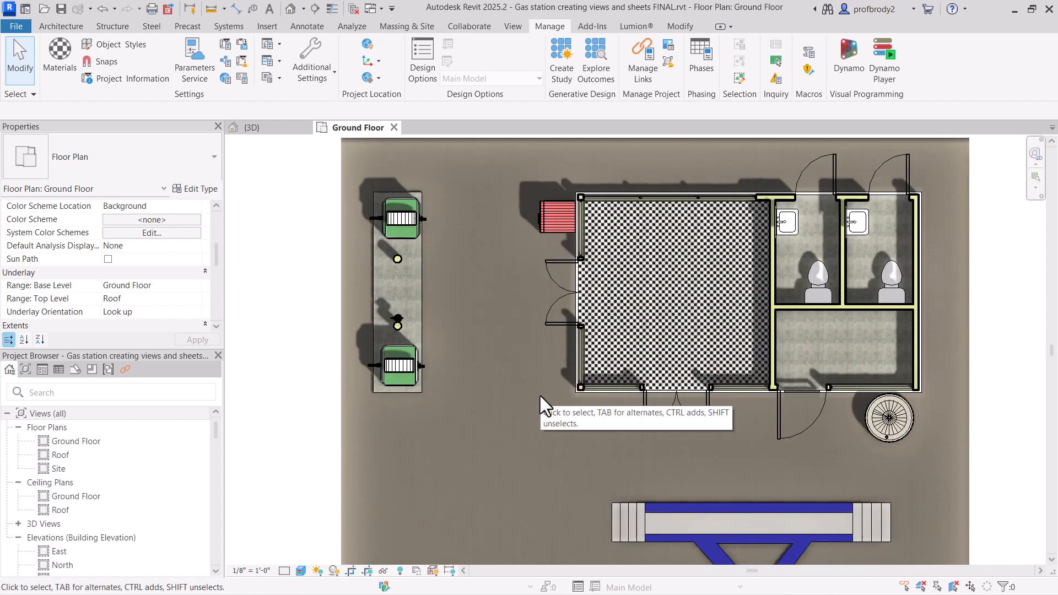
{"action": "left_click", "coordinate": [408, 361]}
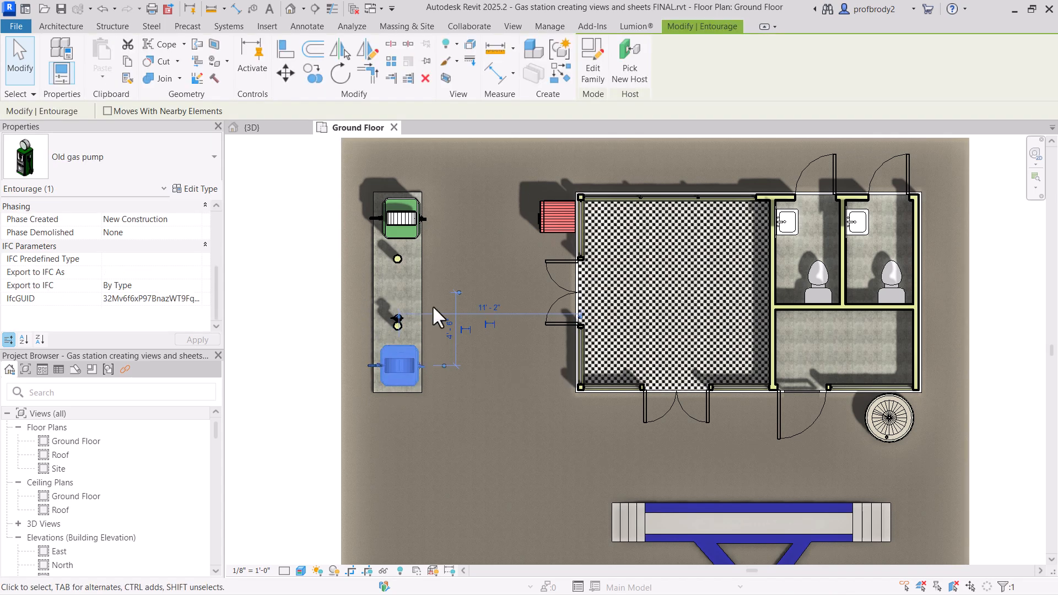
{"action": "left_click", "coordinate": [409, 224]}
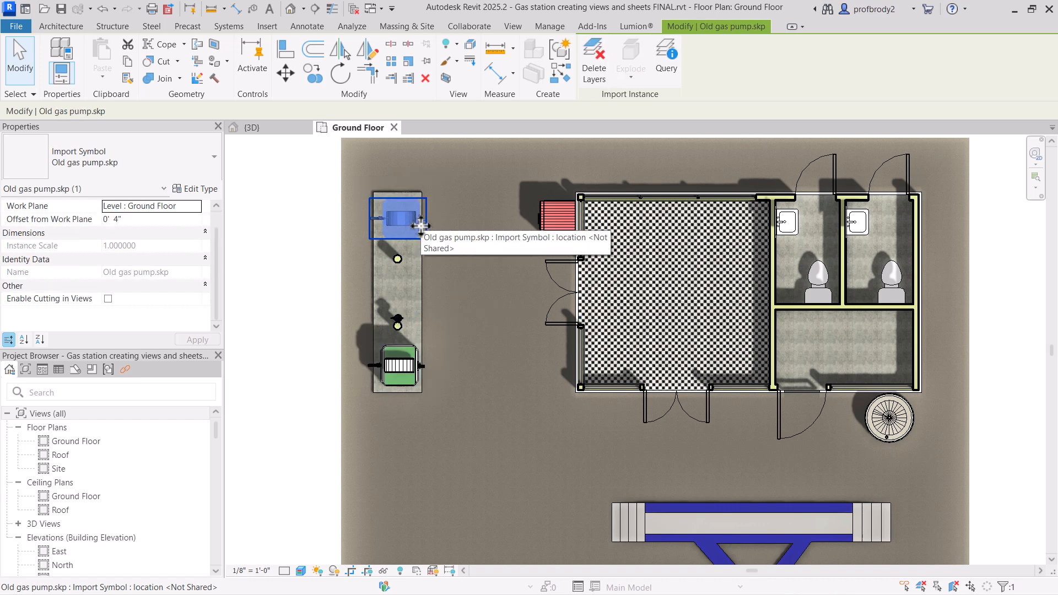
{"action": "left_click", "coordinate": [359, 261]}
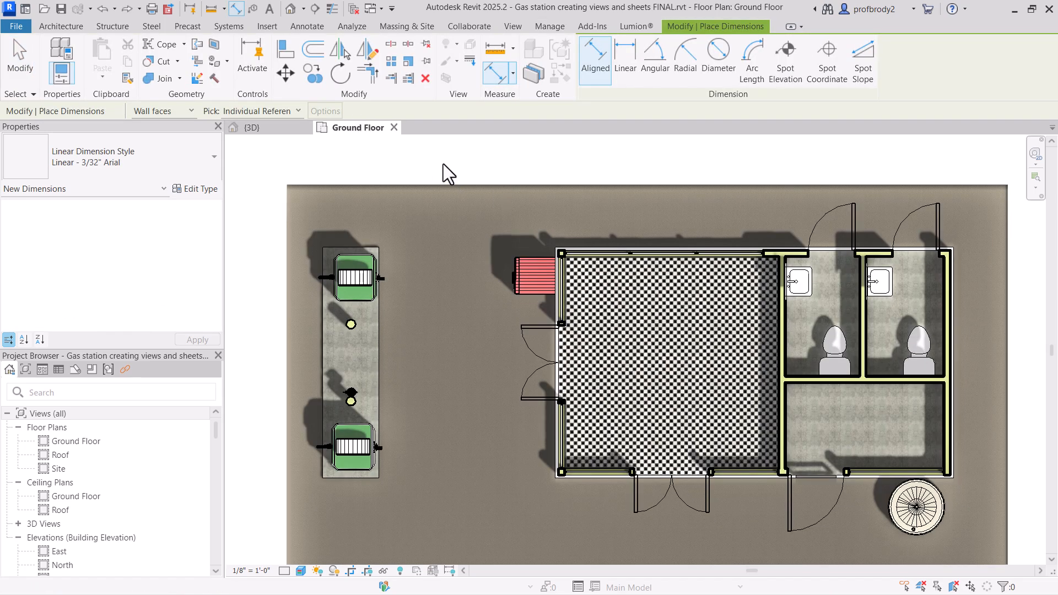
- Place an aligned dimension for the building's overall length above the plan, between its outer side walls
{"action": "left_click", "coordinate": [302, 26]}
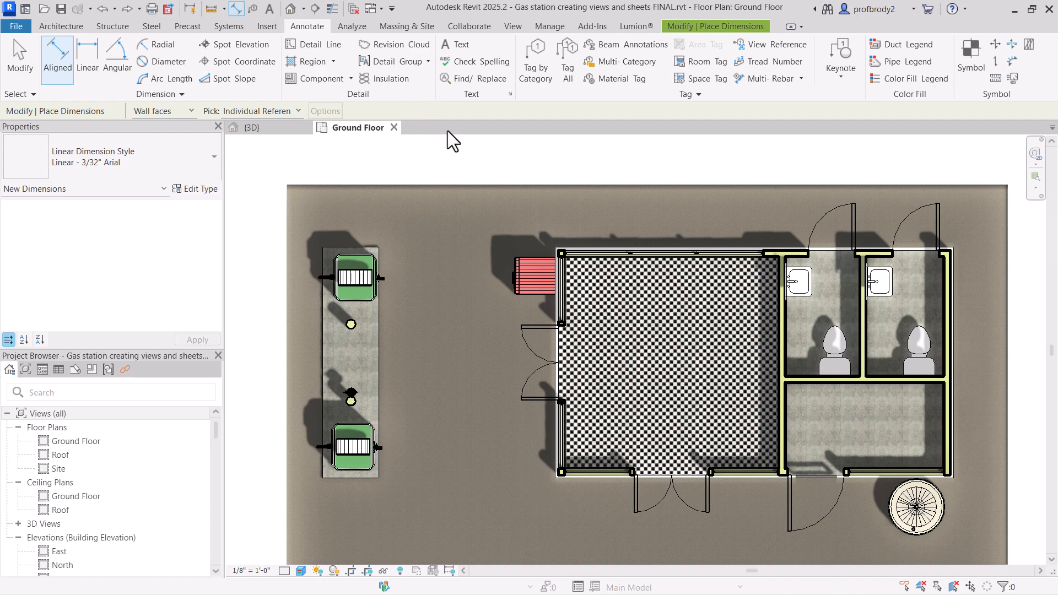
{"action": "scroll", "coordinate": [563, 245], "scroll_direction": "up", "scroll_amount": 2}
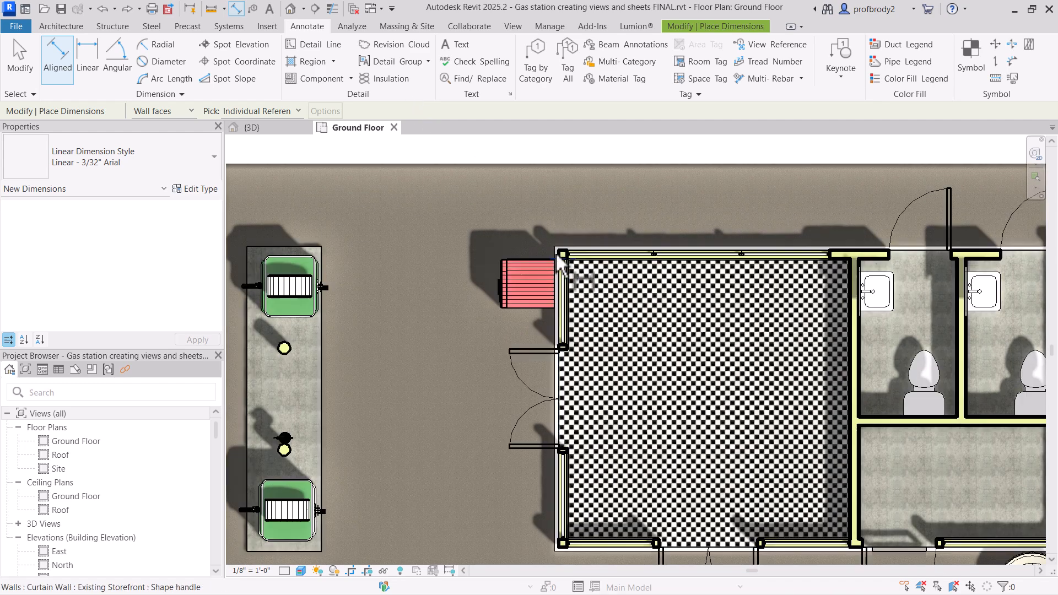
{"action": "scroll", "coordinate": [689, 270], "scroll_direction": "down", "scroll_amount": 3}
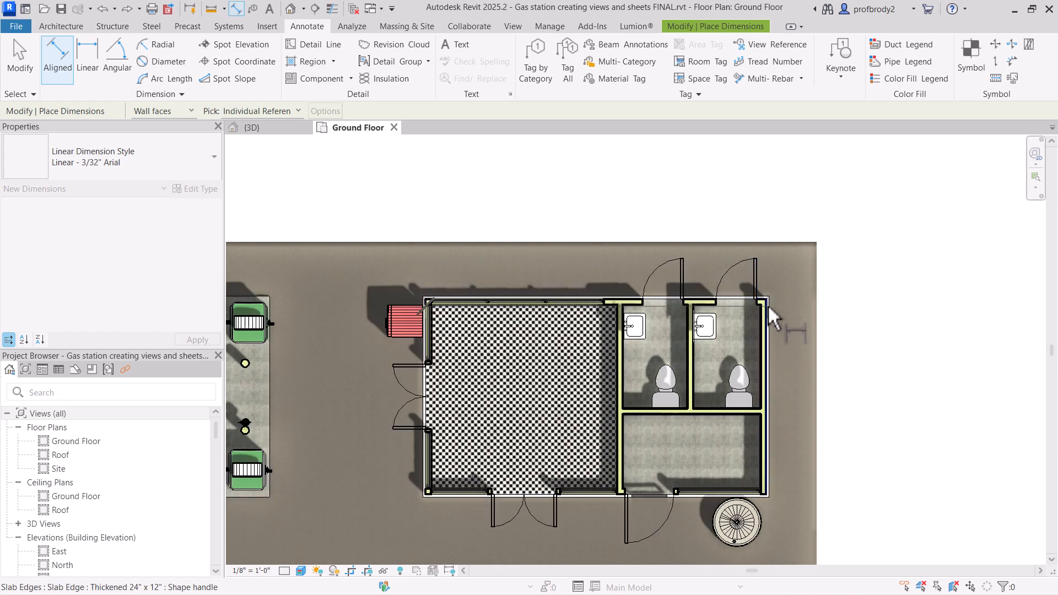
{"action": "left_click", "coordinate": [764, 305]}
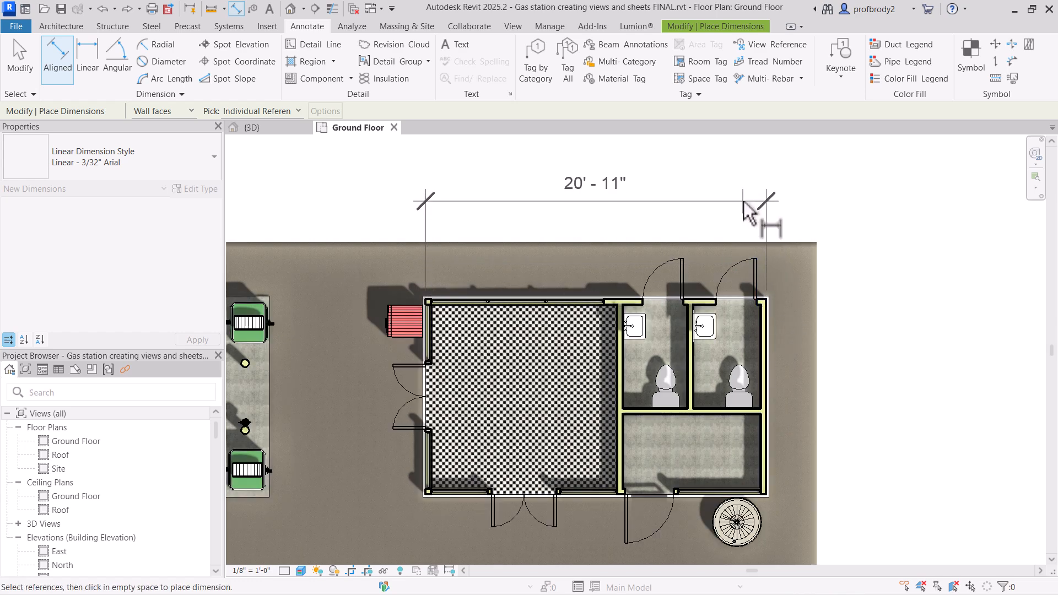
{"action": "left_click", "coordinate": [751, 209]}
- Place an aligned dimension for the building's overall depth beside the restroom end of the plan
{"action": "scroll", "coordinate": [762, 312], "scroll_direction": "up", "scroll_amount": 2}
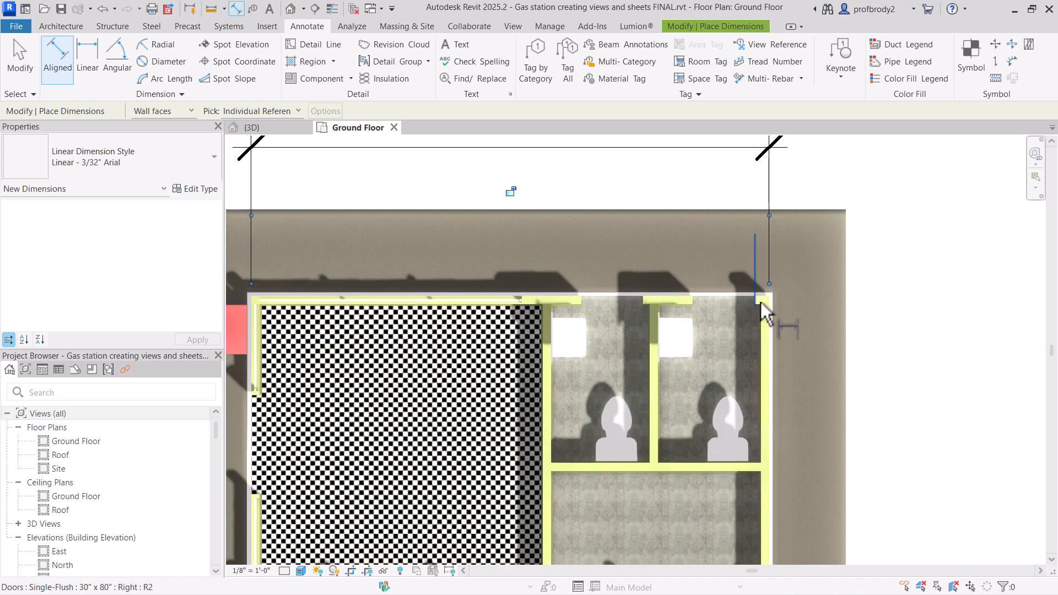
{"action": "scroll", "coordinate": [741, 342], "scroll_direction": "down", "scroll_amount": 3}
{"action": "scroll", "coordinate": [732, 361], "scroll_direction": "up", "scroll_amount": 3}
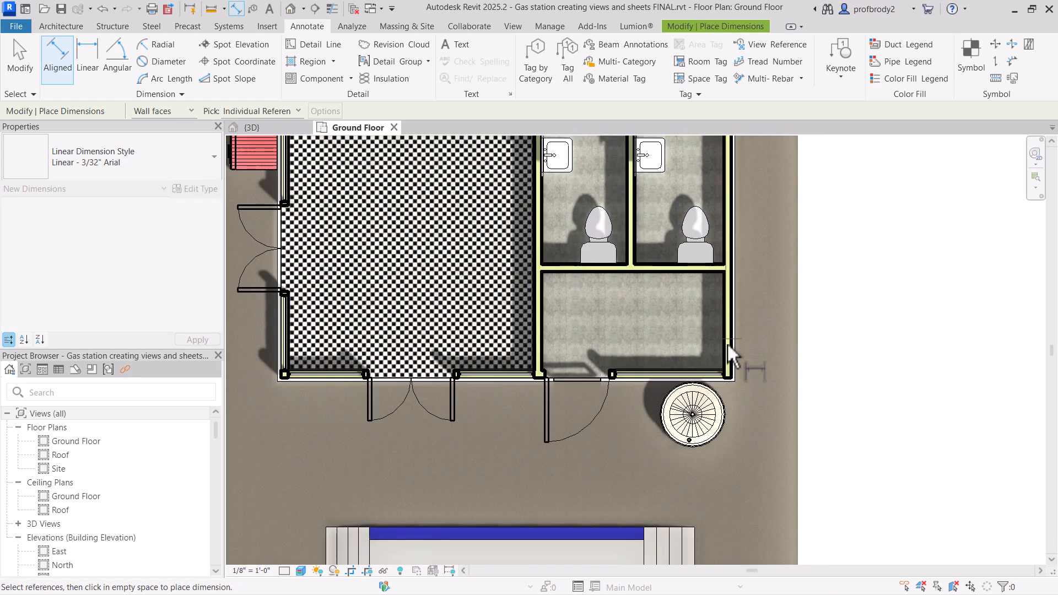
{"action": "left_click", "coordinate": [730, 379]}
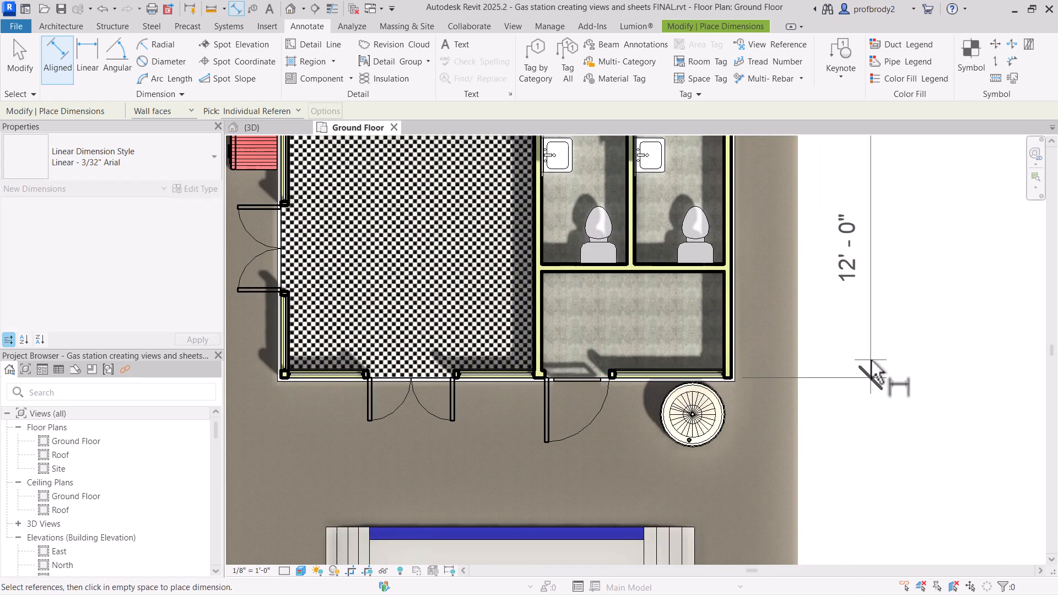
{"action": "left_click", "coordinate": [849, 371]}
{"action": "middle_click_drag", "start_coordinate": [739, 347], "coordinate": [724, 332]}
{"action": "scroll", "coordinate": [725, 332], "scroll_direction": "down", "scroll_amount": 2}
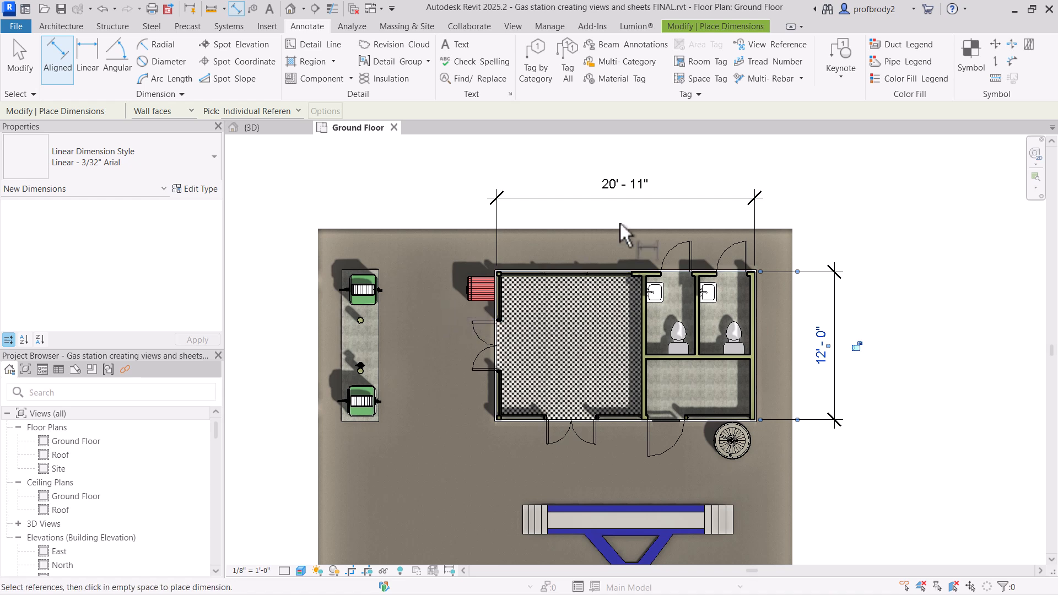
- Add witness lines at the two interior restroom walls to the overall length dimension above the building
{"action": "left_click", "coordinate": [15, 71]}
{"action": "left_click", "coordinate": [551, 198]}
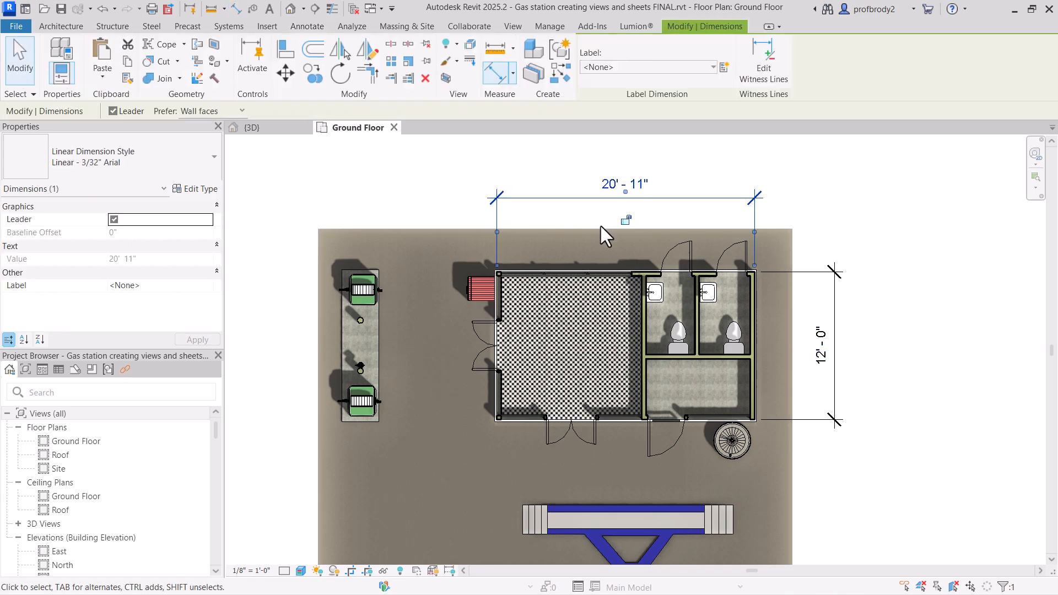
{"action": "left_click", "coordinate": [763, 61]}
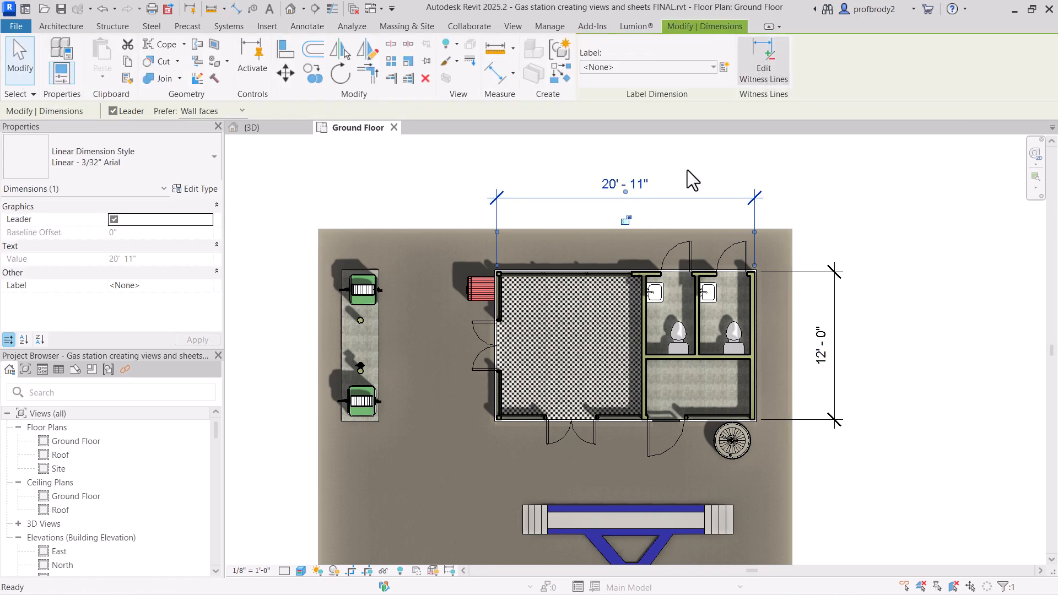
{"action": "scroll", "coordinate": [629, 333], "scroll_direction": "up", "scroll_amount": 1}
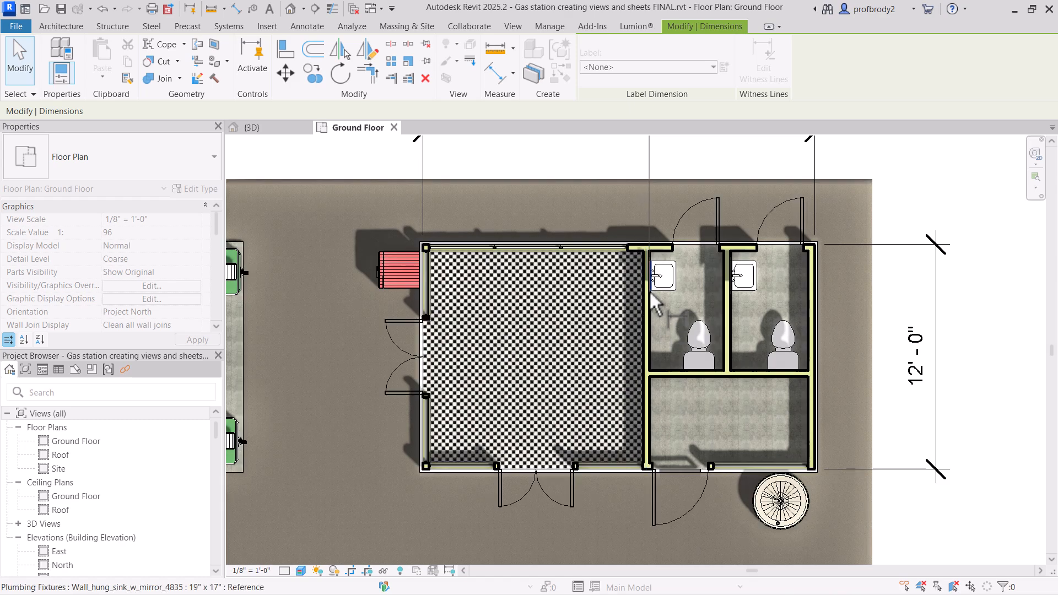
{"action": "scroll", "coordinate": [650, 281], "scroll_direction": "up", "scroll_amount": 3}
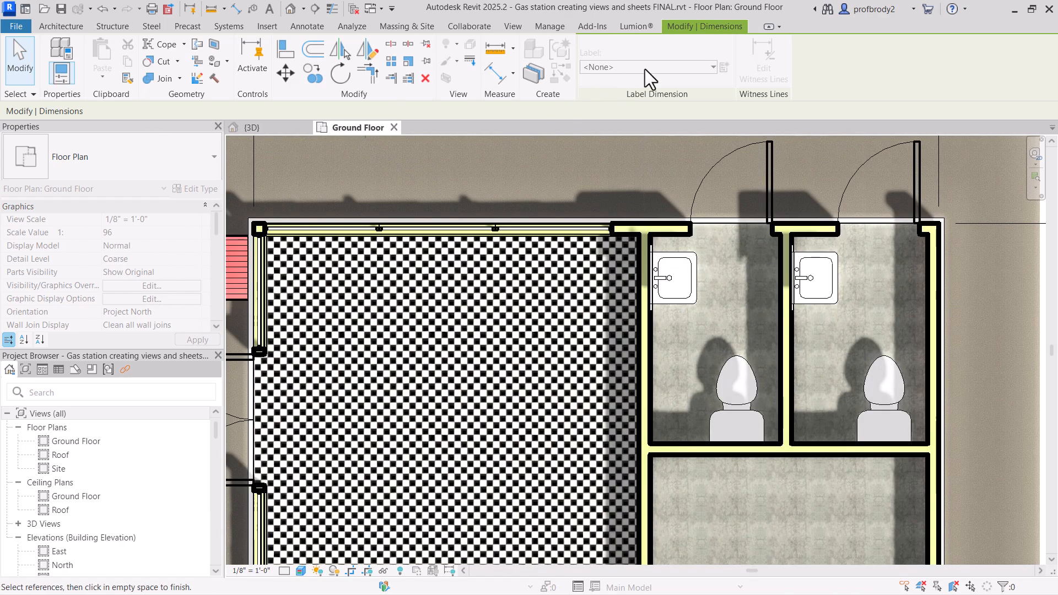
{"action": "scroll", "coordinate": [727, 269], "scroll_direction": "up", "scroll_amount": 2}
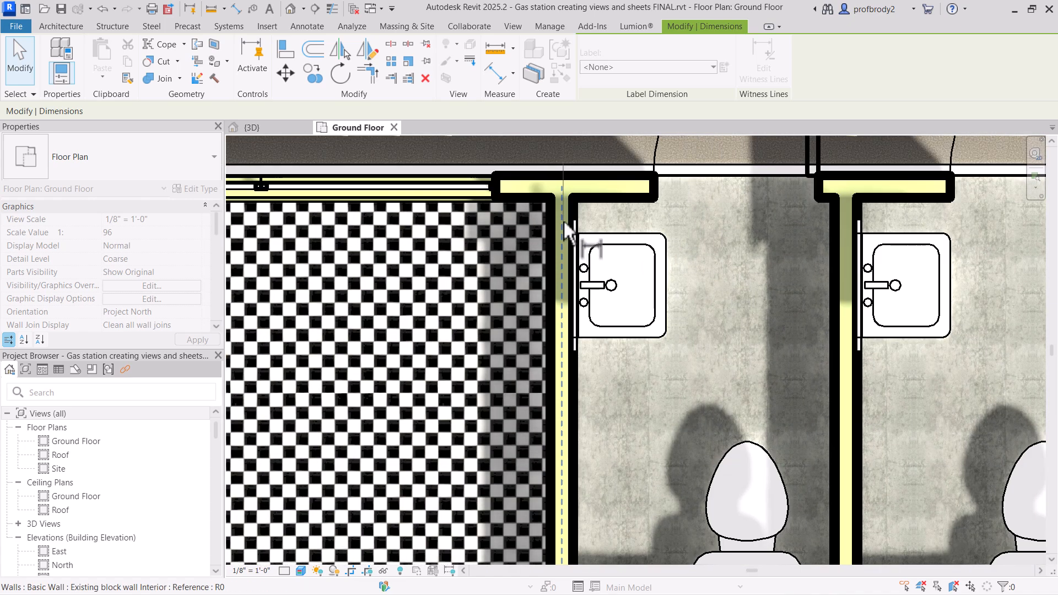
{"action": "left_click", "coordinate": [845, 228]}
{"action": "scroll", "coordinate": [845, 231], "scroll_direction": "down", "scroll_amount": 1}
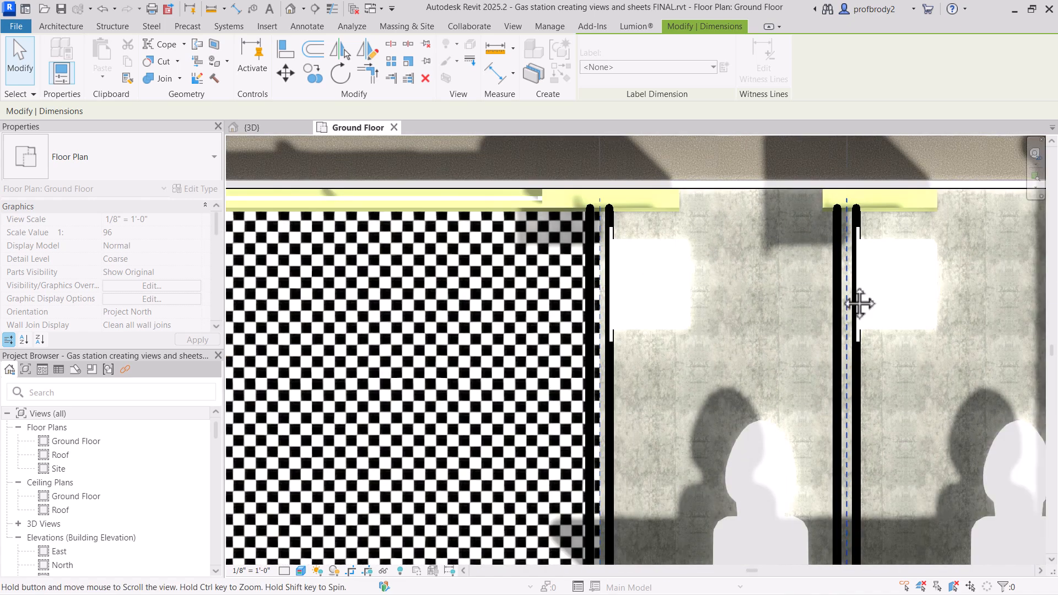
{"action": "middle_click_drag", "start_coordinate": [857, 303], "coordinate": [585, 375]}
{"action": "scroll", "coordinate": [609, 251], "scroll_direction": "down", "scroll_amount": 5}
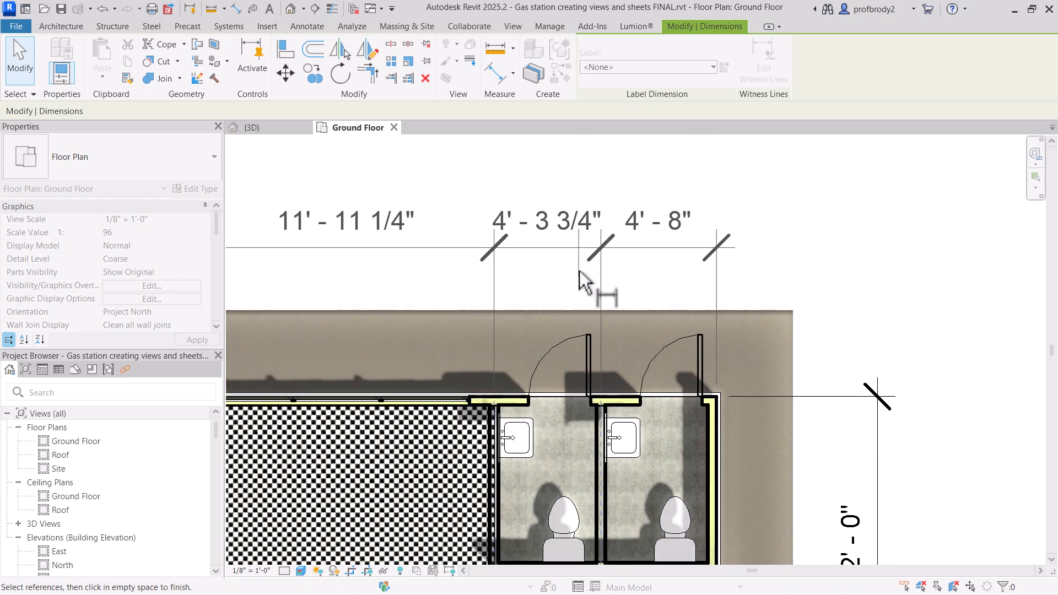
{"action": "left_click", "coordinate": [574, 256]}
{"action": "scroll", "coordinate": [540, 330], "scroll_direction": "down", "scroll_amount": 2}
{"action": "middle_click_drag", "start_coordinate": [540, 329], "coordinate": [647, 319]}
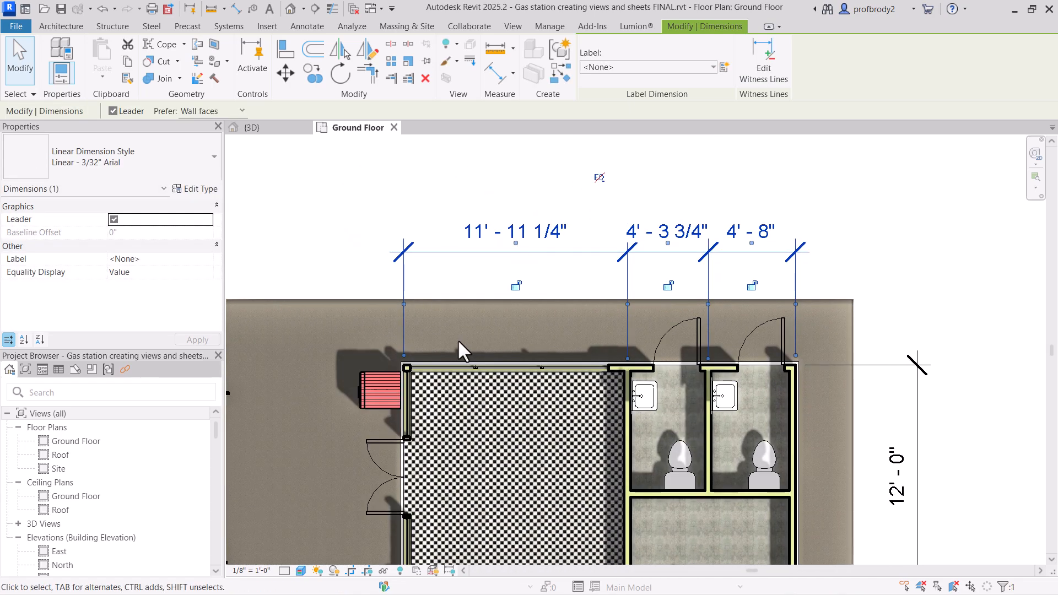
{"action": "scroll", "coordinate": [613, 251], "scroll_direction": "down", "scroll_amount": 2}
{"action": "middle_click_drag", "start_coordinate": [613, 251], "coordinate": [644, 188]}
{"action": "scroll", "coordinate": [644, 187], "scroll_direction": "down", "scroll_amount": 2}
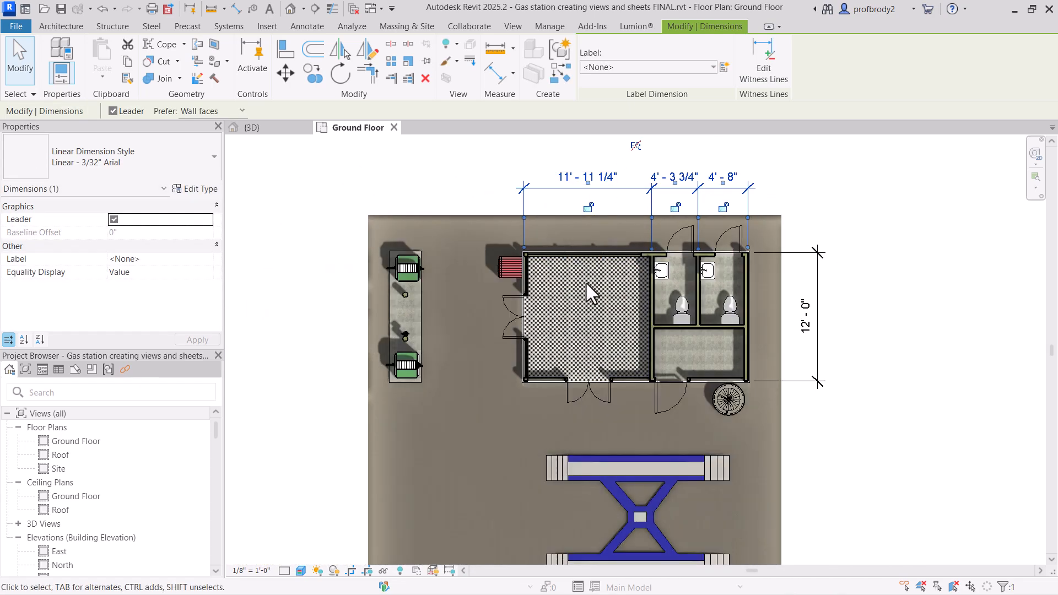
{"action": "scroll", "coordinate": [583, 282], "scroll_direction": "down", "scroll_amount": 1}
{"action": "middle_click_drag", "start_coordinate": [585, 283], "coordinate": [610, 285]}
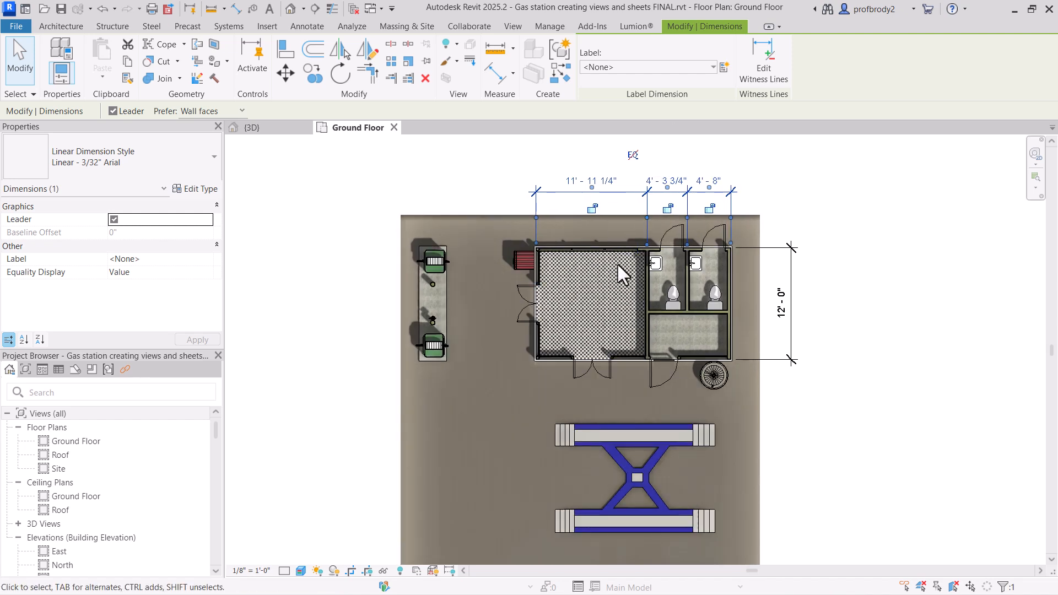
{"action": "middle_click_drag", "start_coordinate": [636, 278], "coordinate": [645, 266]}
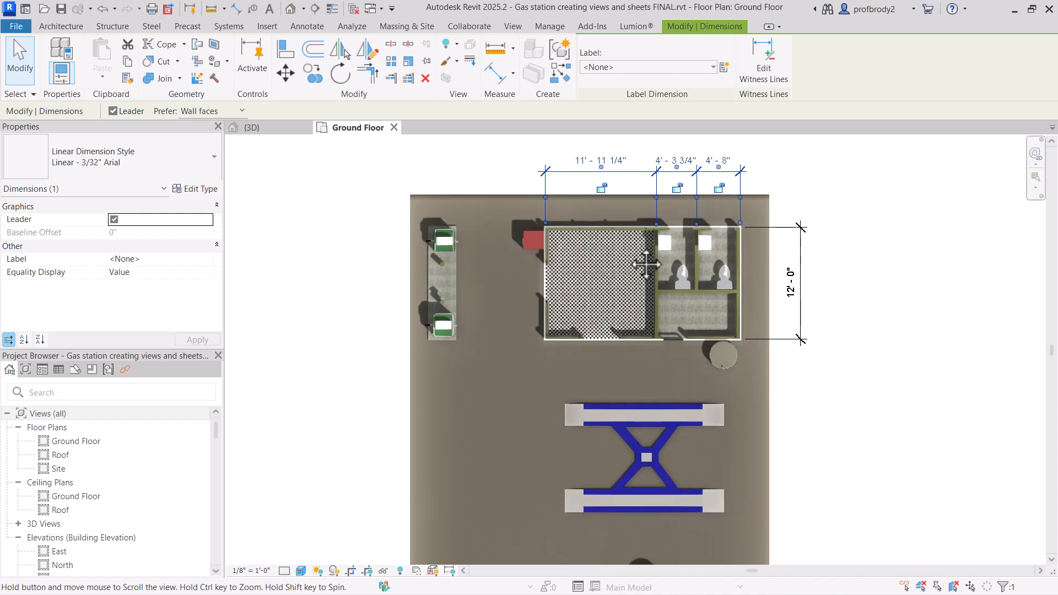
{"action": "scroll", "coordinate": [627, 247], "scroll_direction": "down", "scroll_amount": 1}
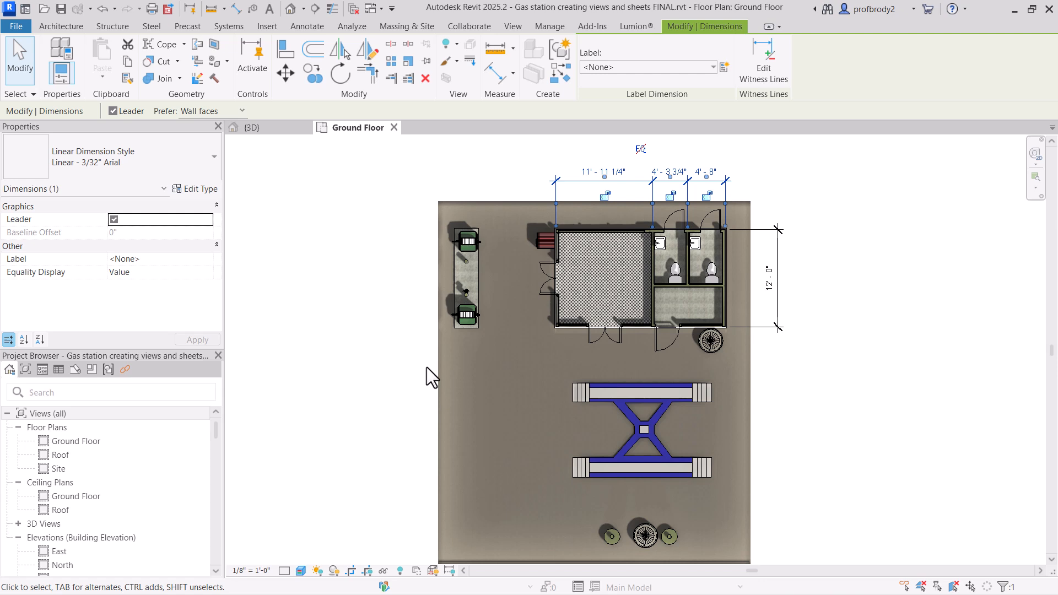
- Set the project's length units to round to the nearest 1" and suppress 0 feet
{"action": "key", "text": "u"}
{"action": "key", "text": "n"}
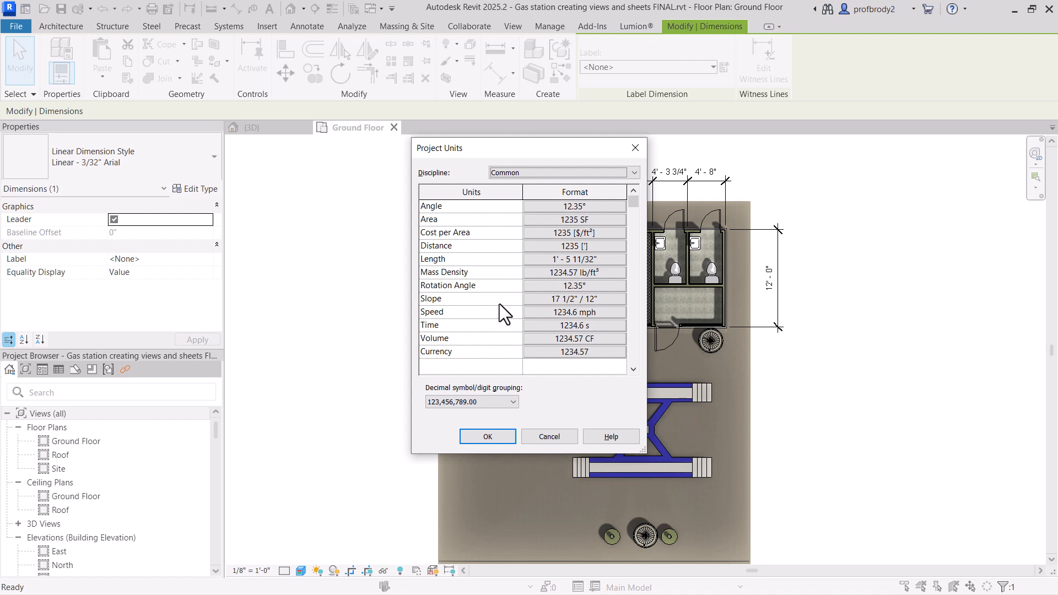
{"action": "left_click", "coordinate": [581, 246]}
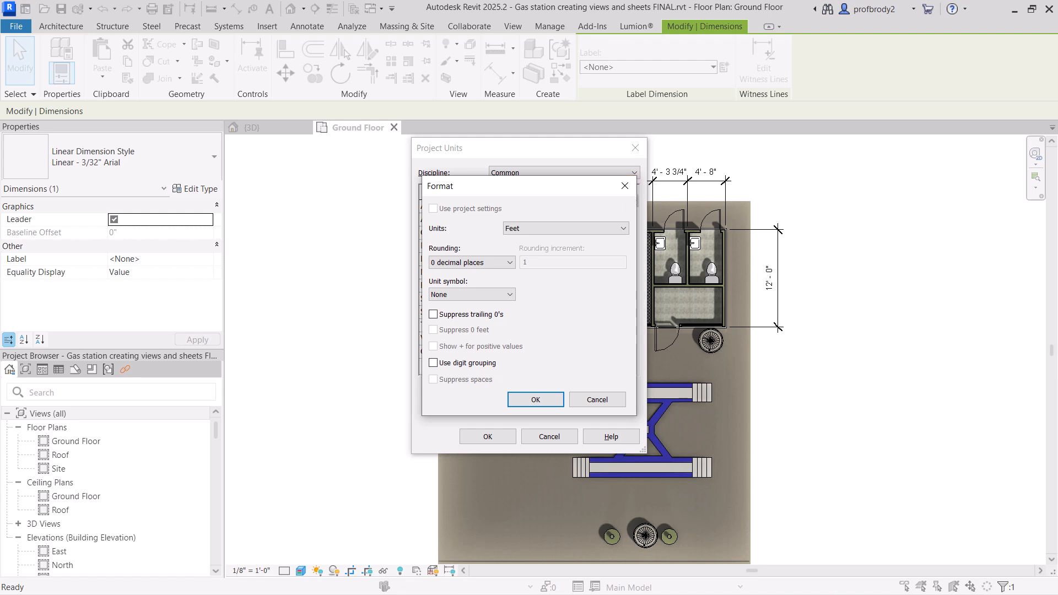
{"action": "key", "text": "Escape"}
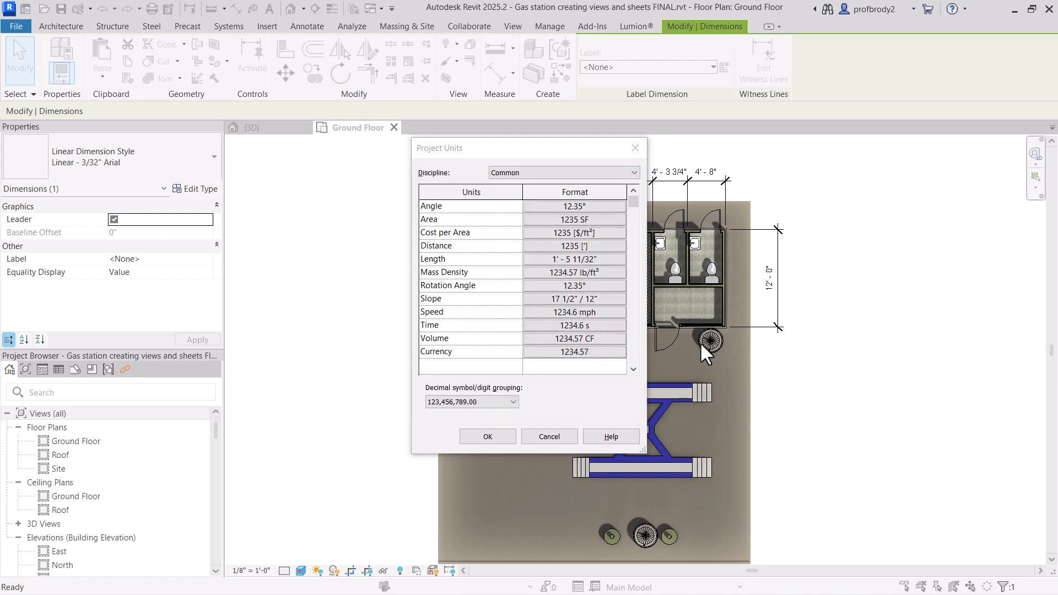
{"action": "left_click", "coordinate": [567, 259]}
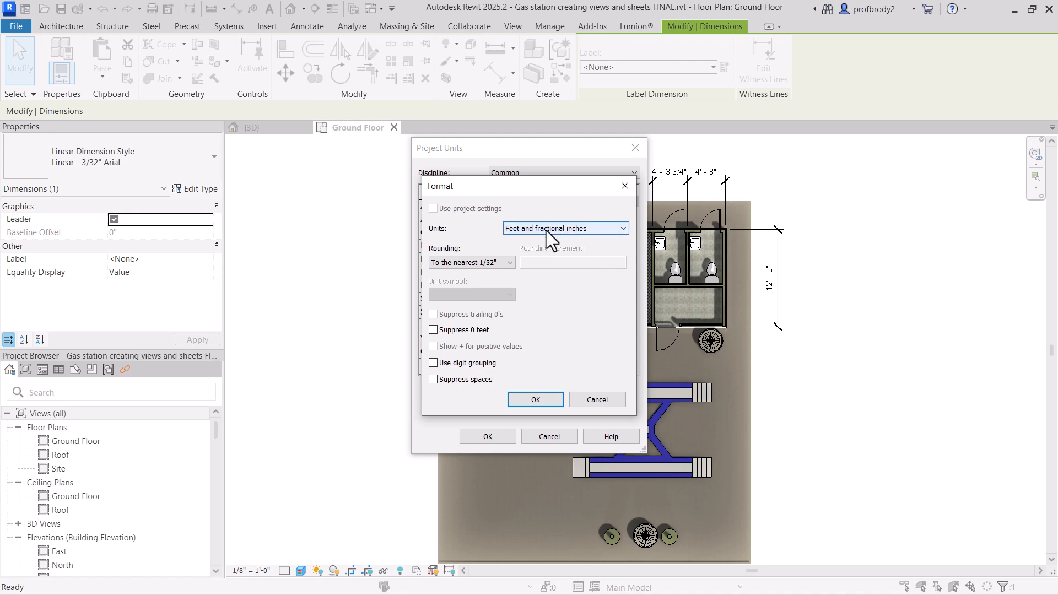
{"action": "left_click", "coordinate": [494, 264]}
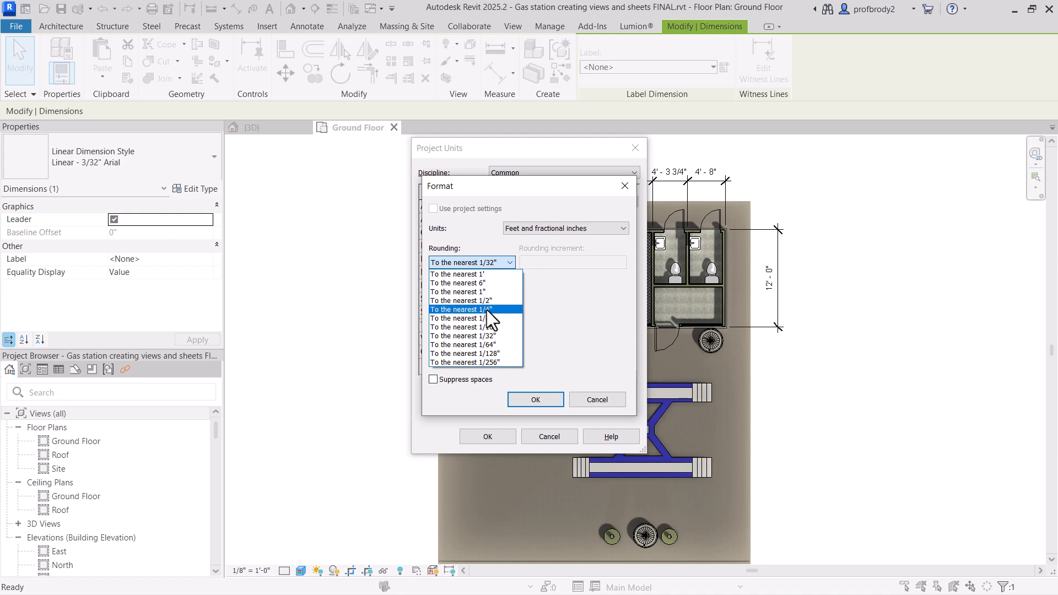
{"action": "left_click", "coordinate": [481, 292]}
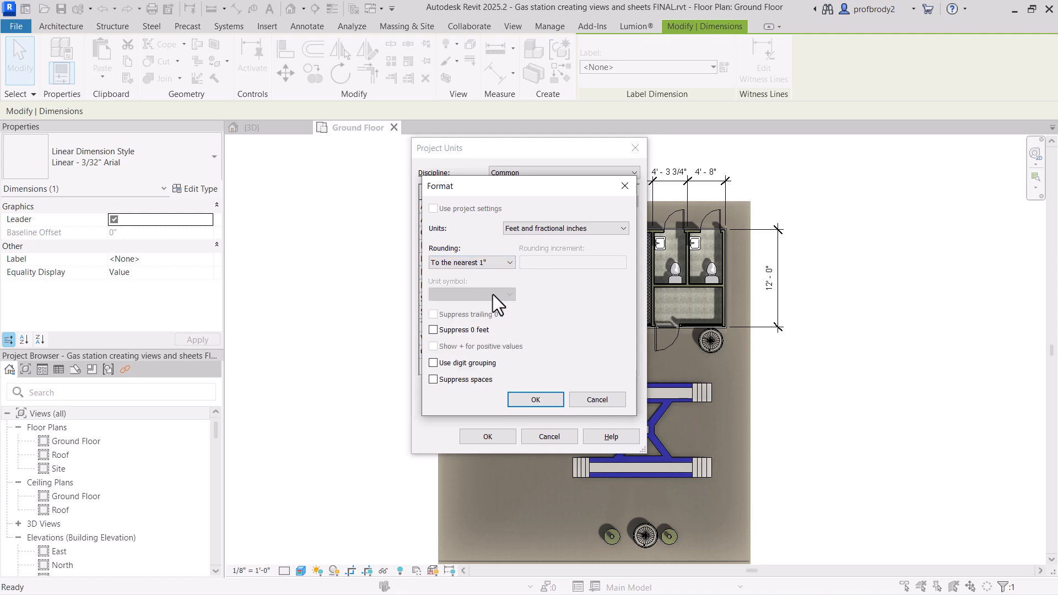
{"action": "left_click", "coordinate": [478, 263]}
{"action": "left_click", "coordinate": [478, 263]}
{"action": "left_click", "coordinate": [433, 330]}
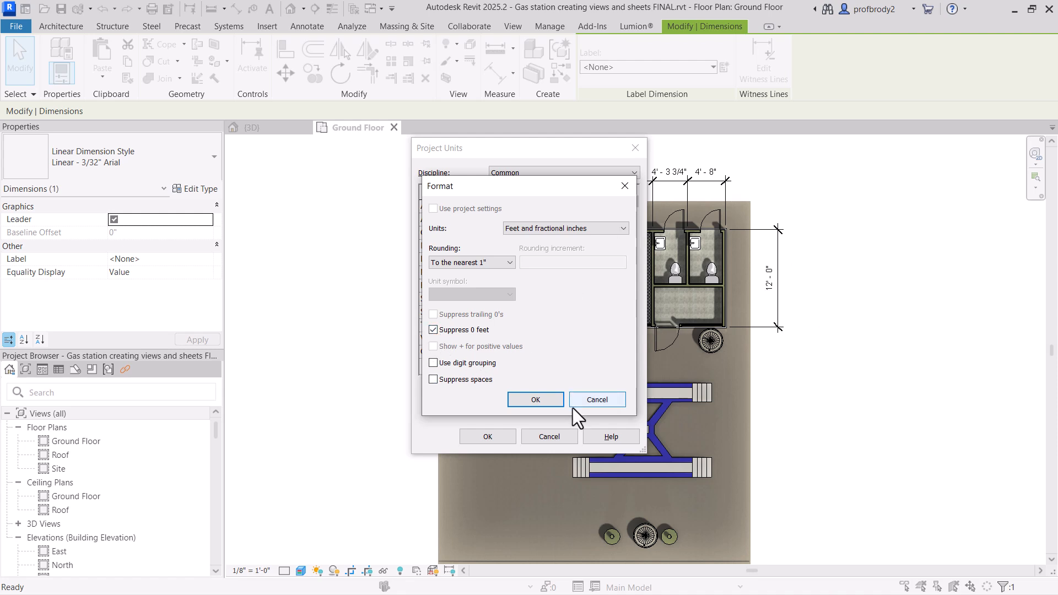
{"action": "left_click", "coordinate": [533, 401]}
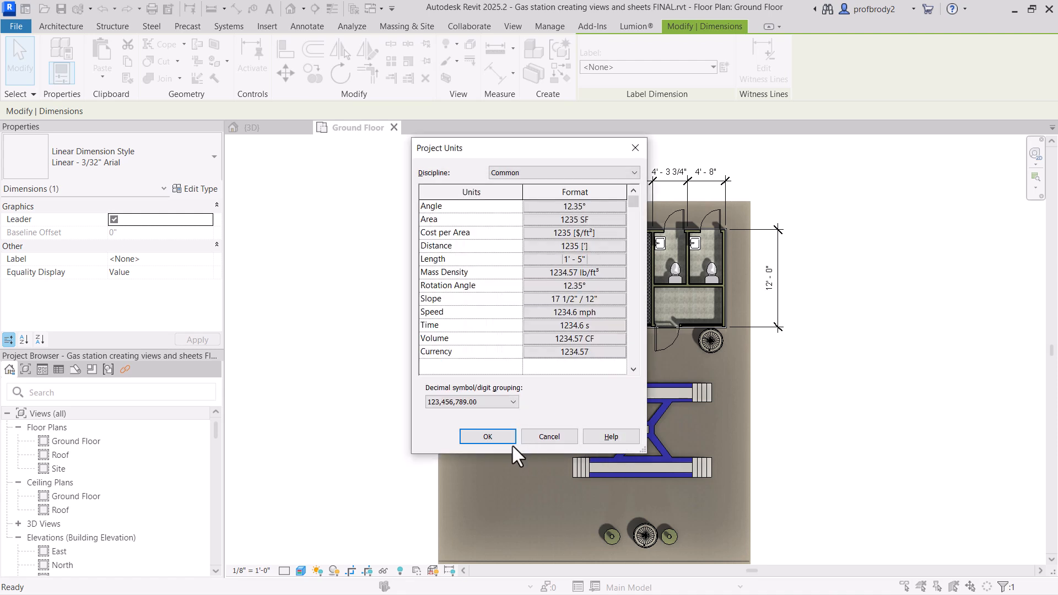
{"action": "left_click", "coordinate": [497, 441]}
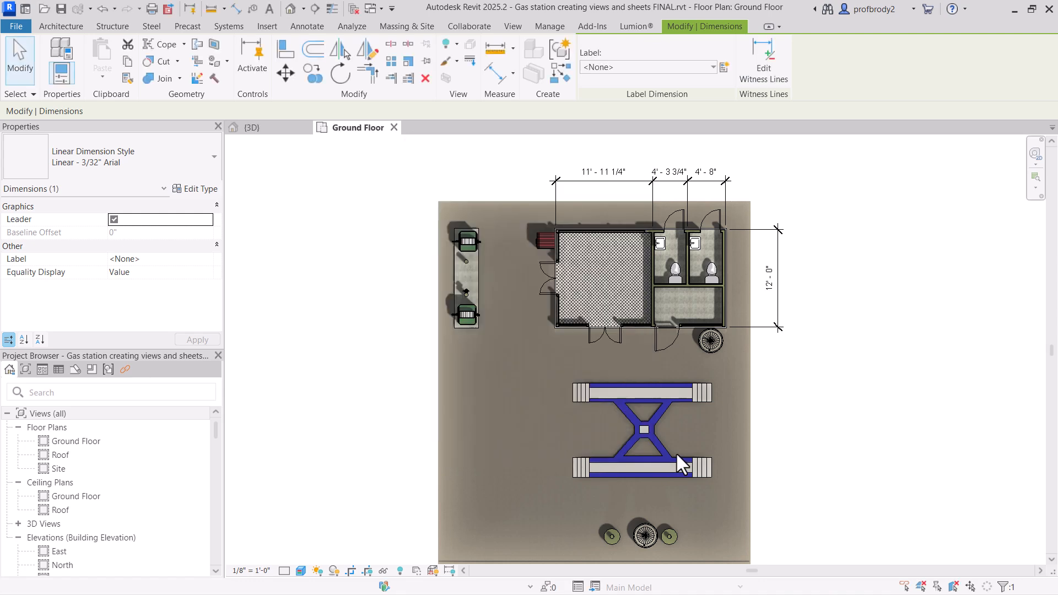
{"action": "key", "text": "Escape"}
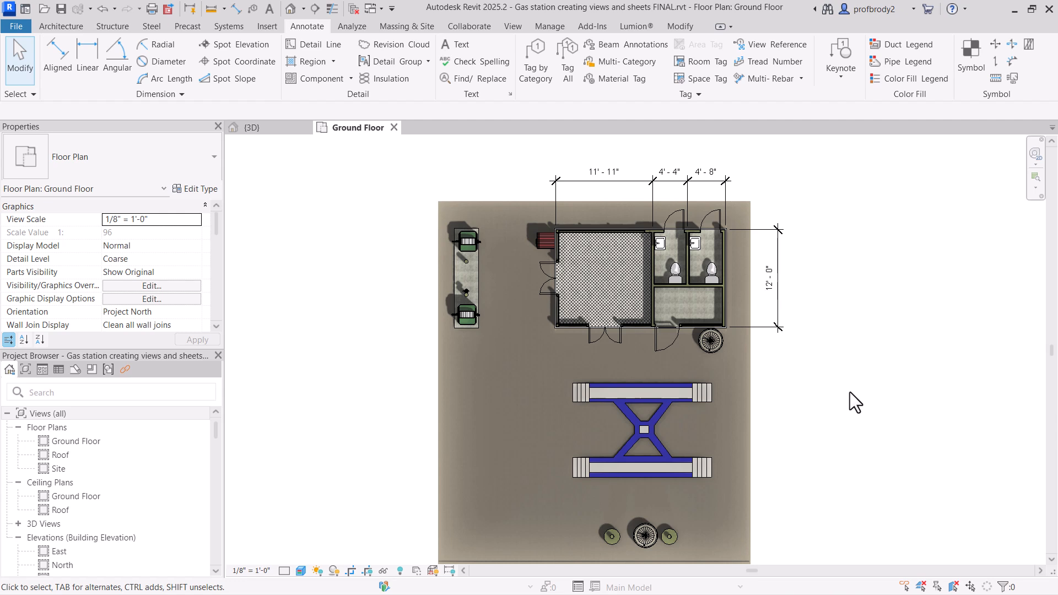
- Duplicate the linear dimension type of the dimension string above the building as Linear - 3/32" Custom
{"action": "middle_click_drag", "start_coordinate": [850, 396], "coordinate": [867, 424]}
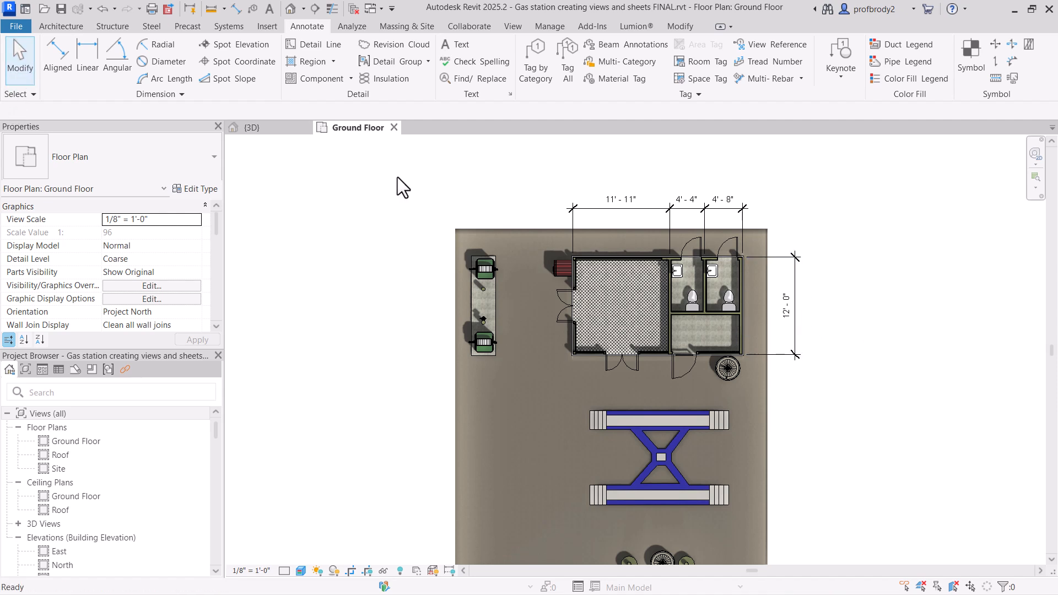
{"action": "left_click", "coordinate": [628, 208]}
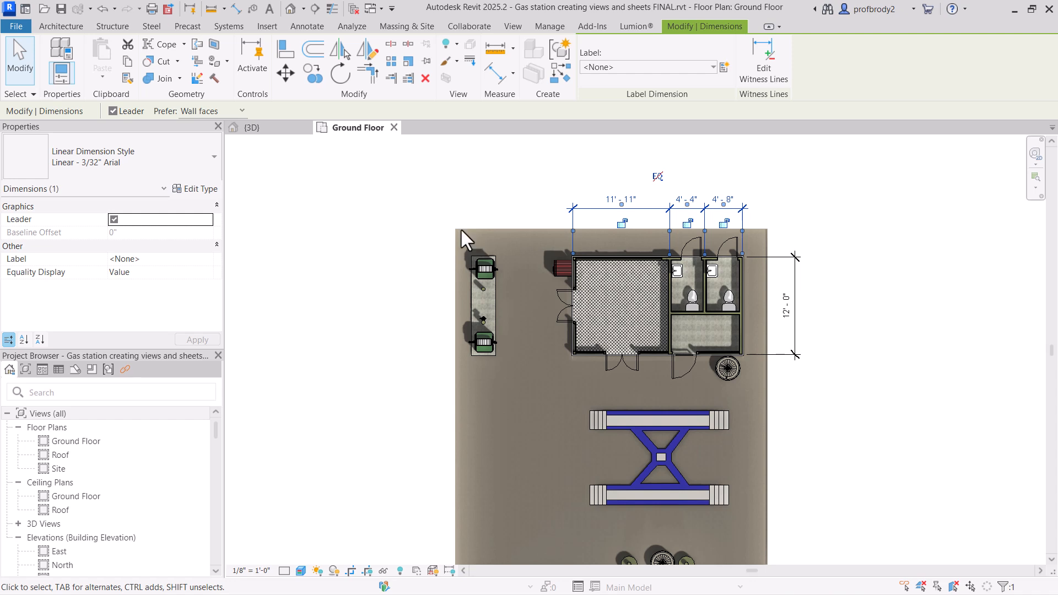
{"action": "left_click", "coordinate": [197, 190]}
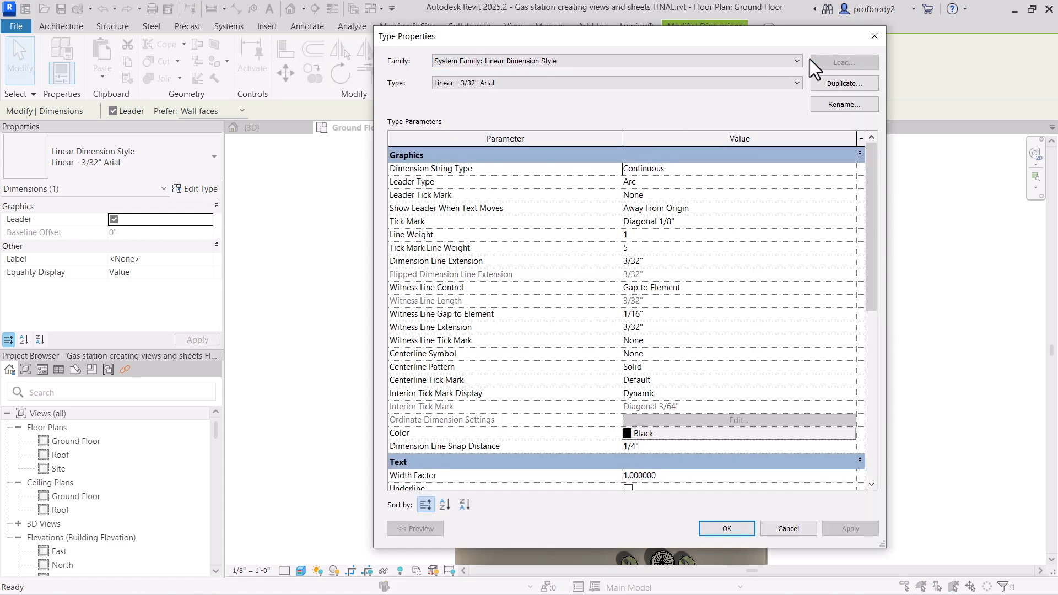
{"action": "left_click", "coordinate": [826, 85]}
{"action": "left_click", "coordinate": [632, 283]}
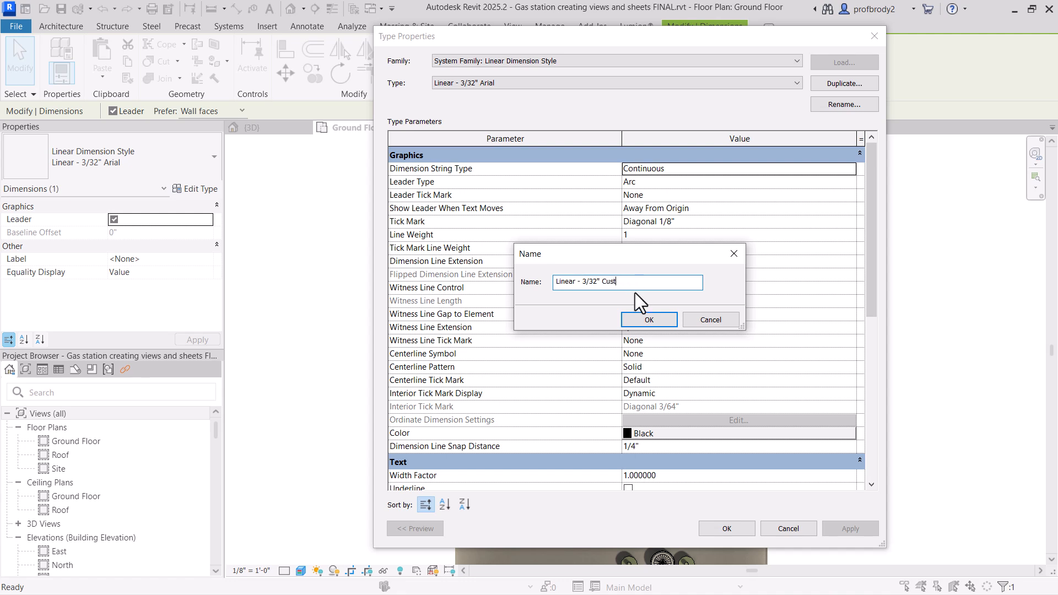
{"action": "left_click", "coordinate": [650, 320]}
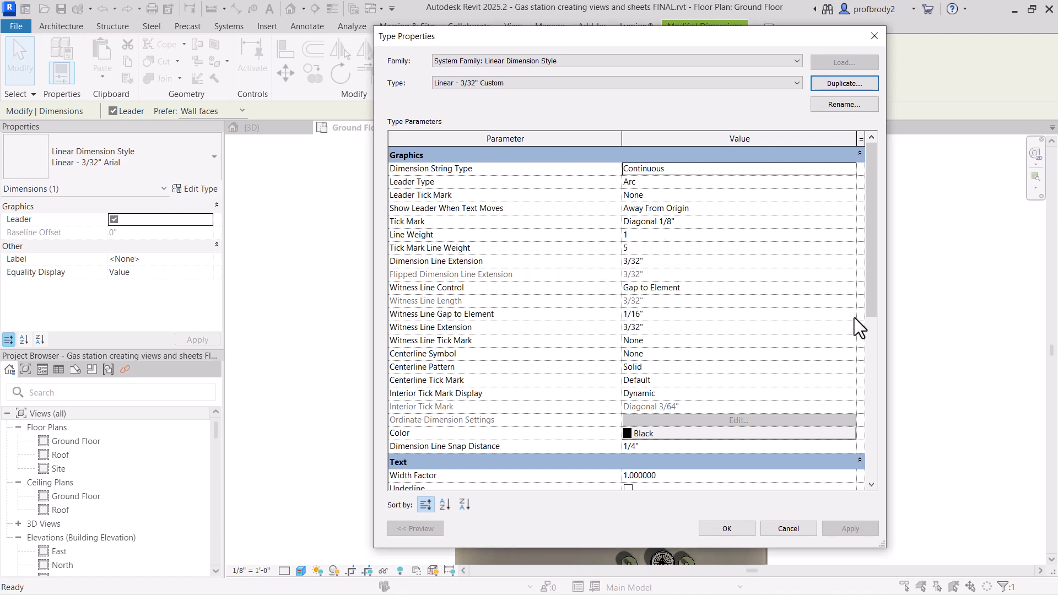
- Set the text font of the Linear - 3/32" Custom dimension type to Century Gothic
{"action": "left_click_drag", "start_coordinate": [871, 297], "coordinate": [881, 374]}
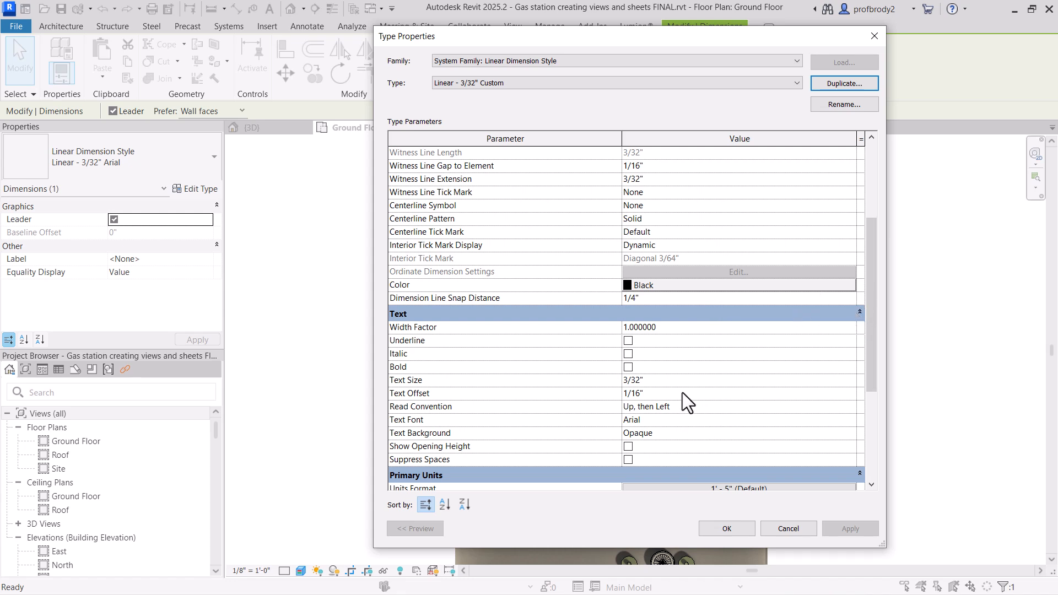
{"action": "left_click", "coordinate": [671, 380]}
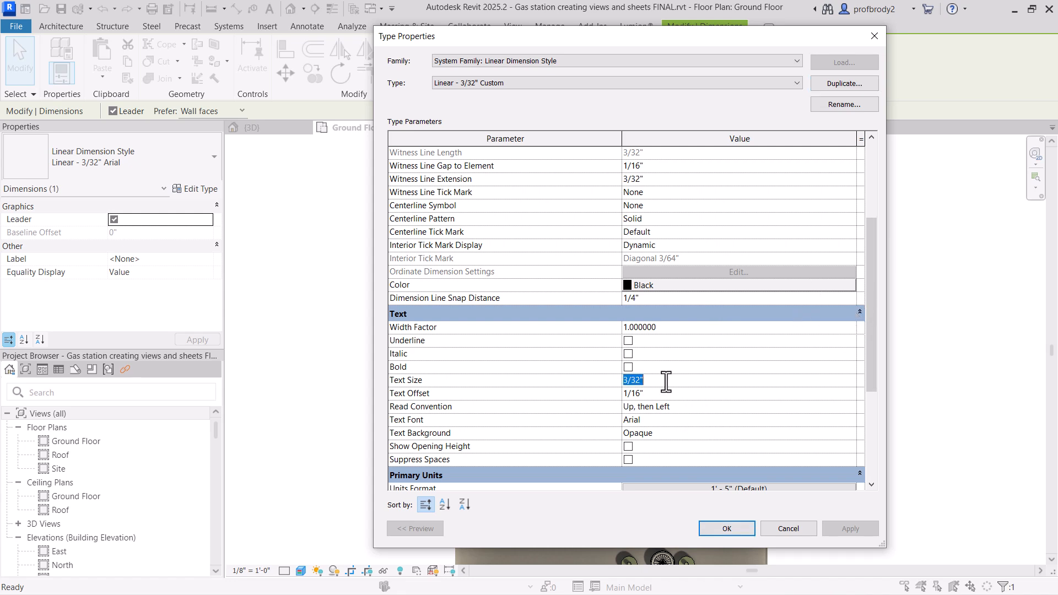
{"action": "left_click", "coordinate": [683, 418]}
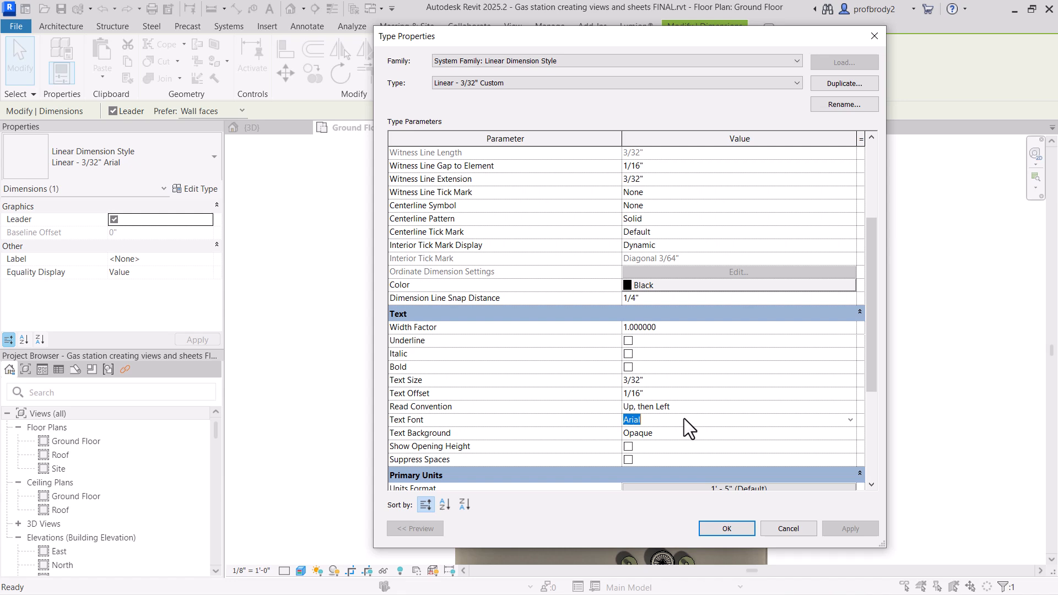
{"action": "left_click", "coordinate": [848, 420]}
{"action": "left_click", "coordinate": [868, 397]}
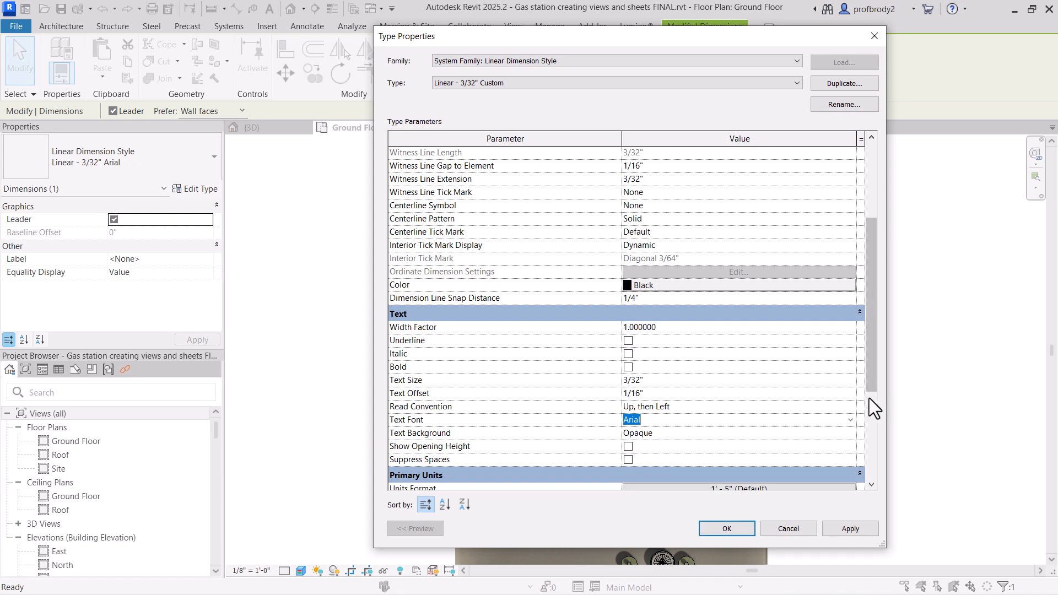
{"action": "left_click_drag", "start_coordinate": [883, 547], "coordinate": [897, 594]}
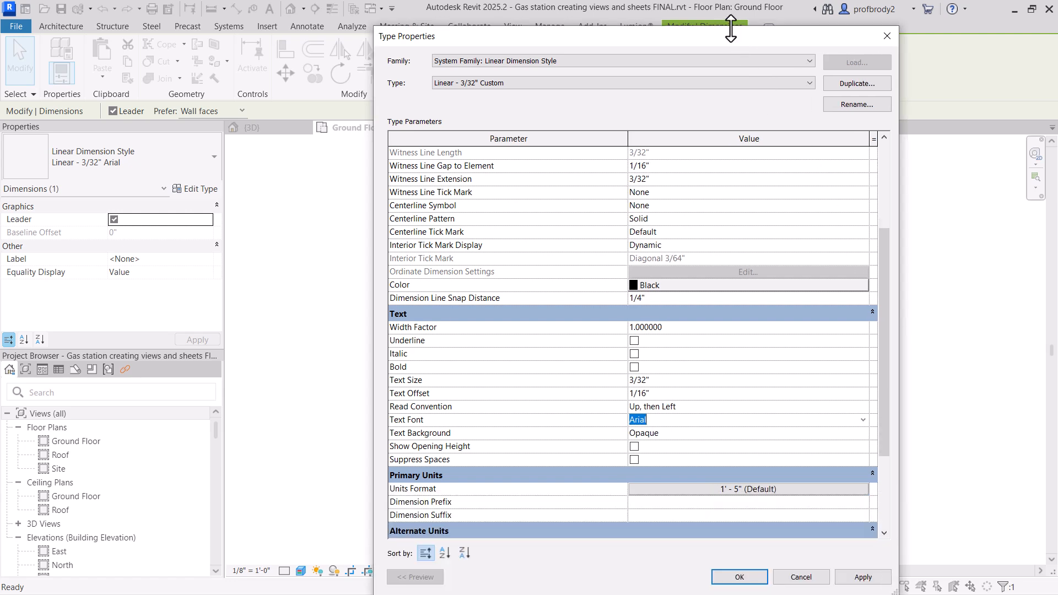
{"action": "left_click_drag", "start_coordinate": [730, 29], "coordinate": [724, 4]}
{"action": "left_click_drag", "start_coordinate": [881, 444], "coordinate": [878, 531]}
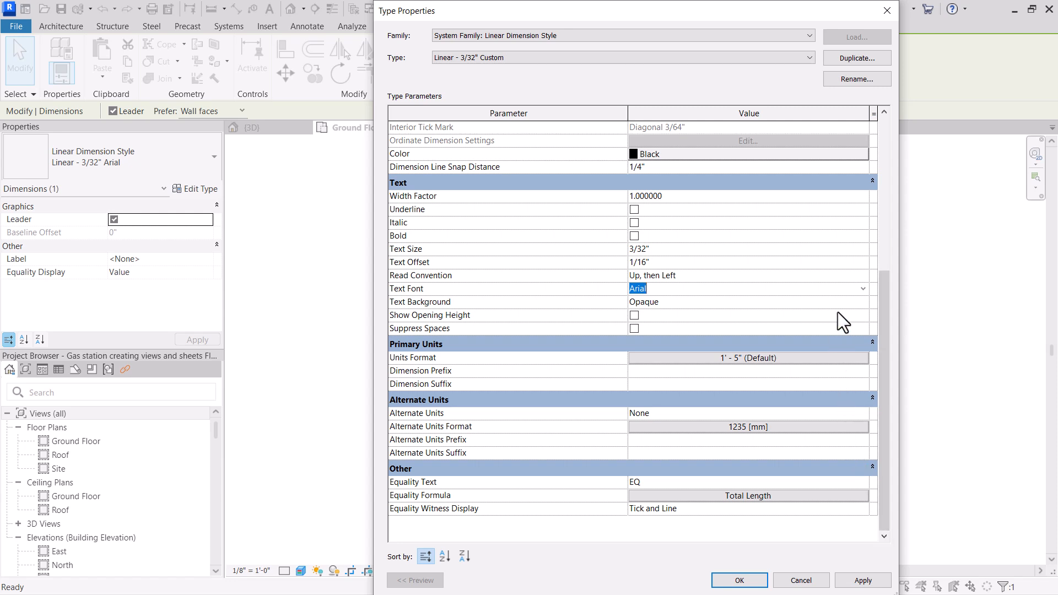
{"action": "left_click", "coordinate": [863, 289]}
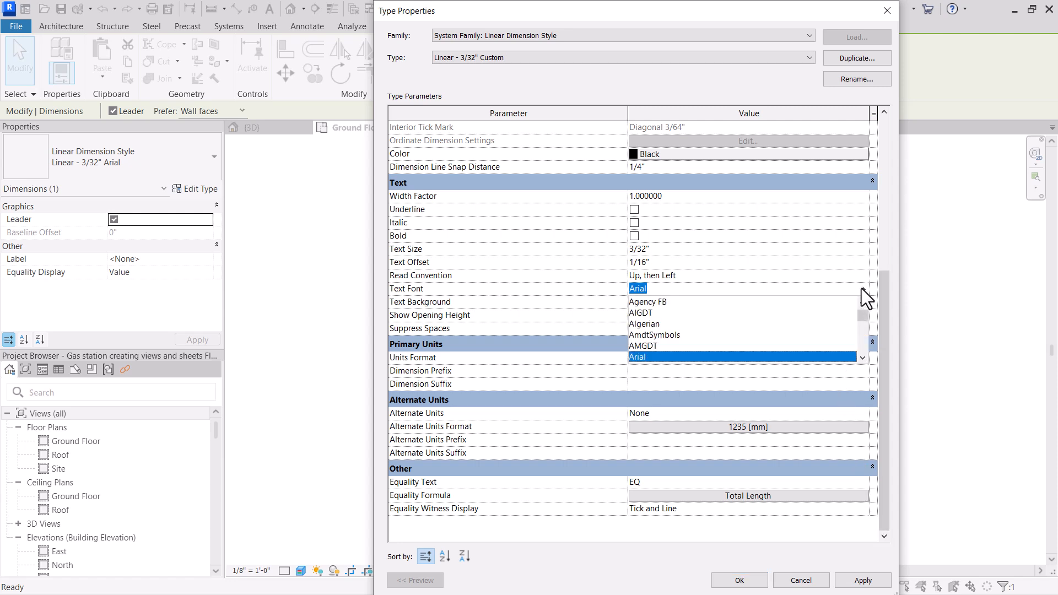
{"action": "left_click_drag", "start_coordinate": [859, 317], "coordinate": [860, 321]}
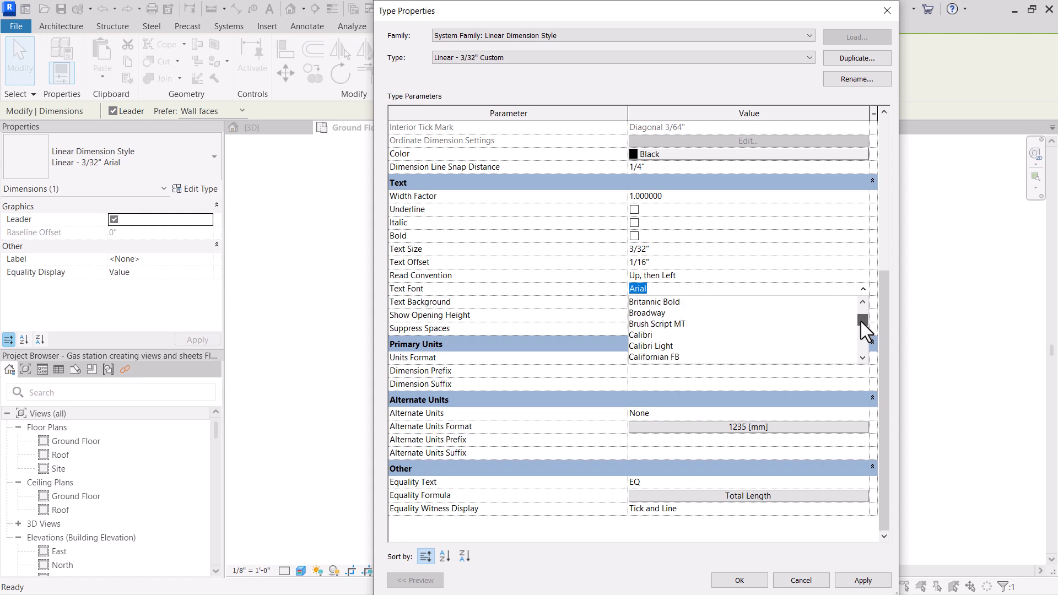
{"action": "left_click", "coordinate": [862, 335]}
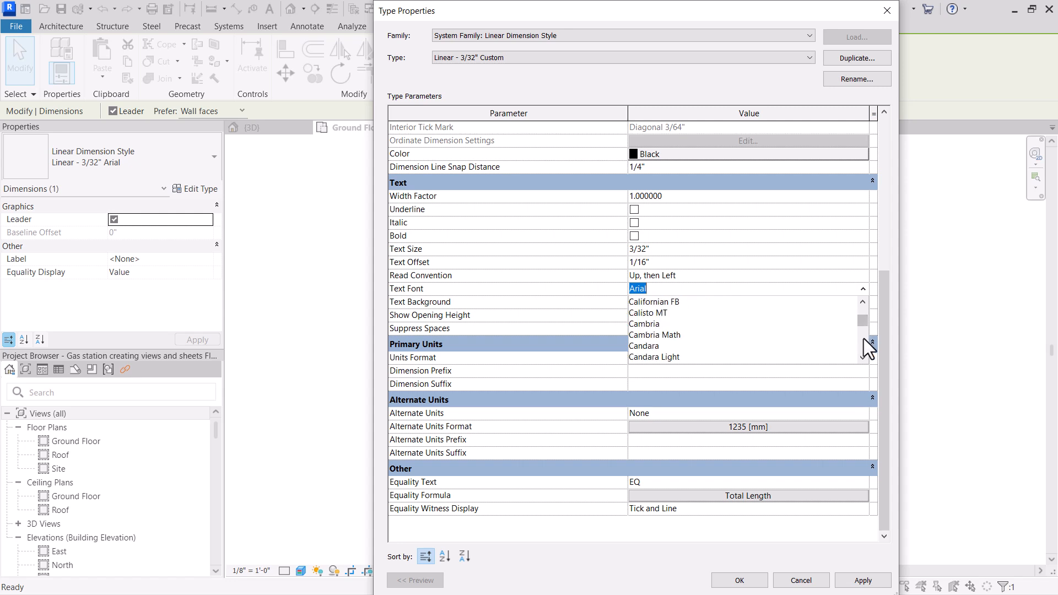
{"action": "left_click", "coordinate": [863, 338]}
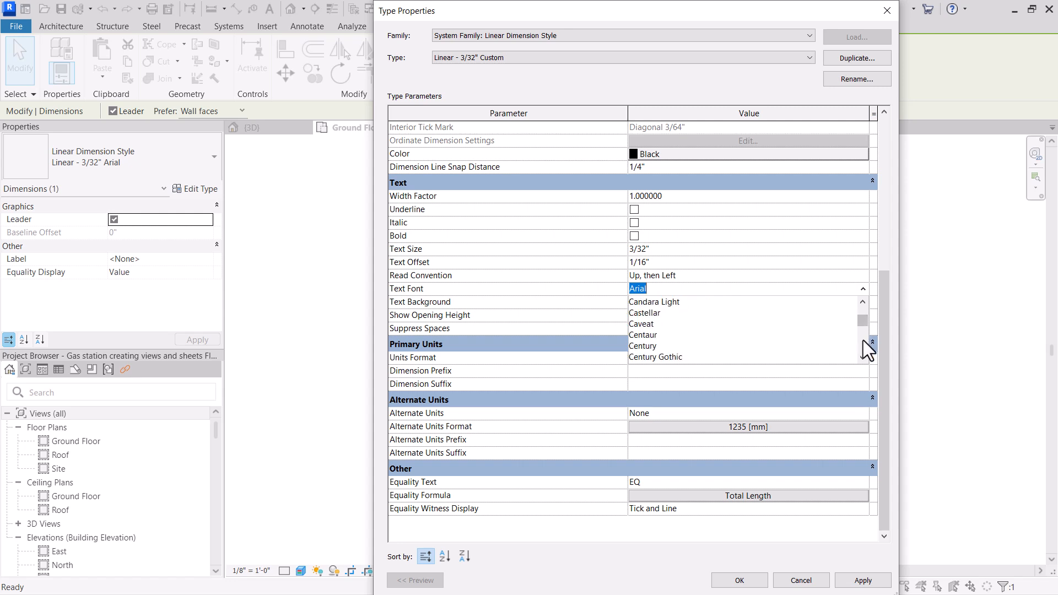
{"action": "left_click", "coordinate": [653, 356]}
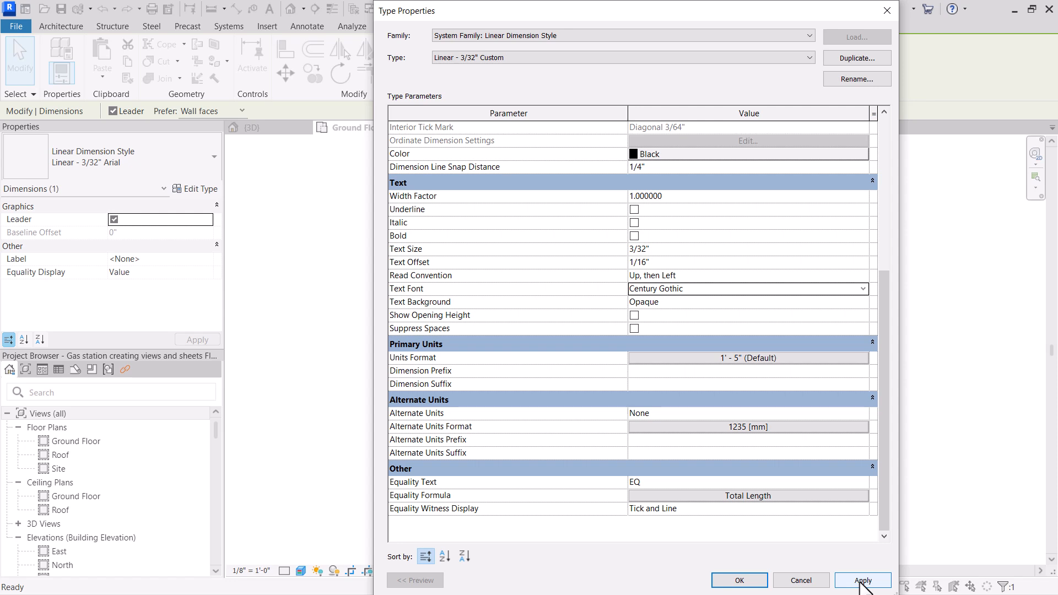
{"action": "left_click", "coordinate": [739, 581]}
{"action": "left_click", "coordinate": [488, 183]}
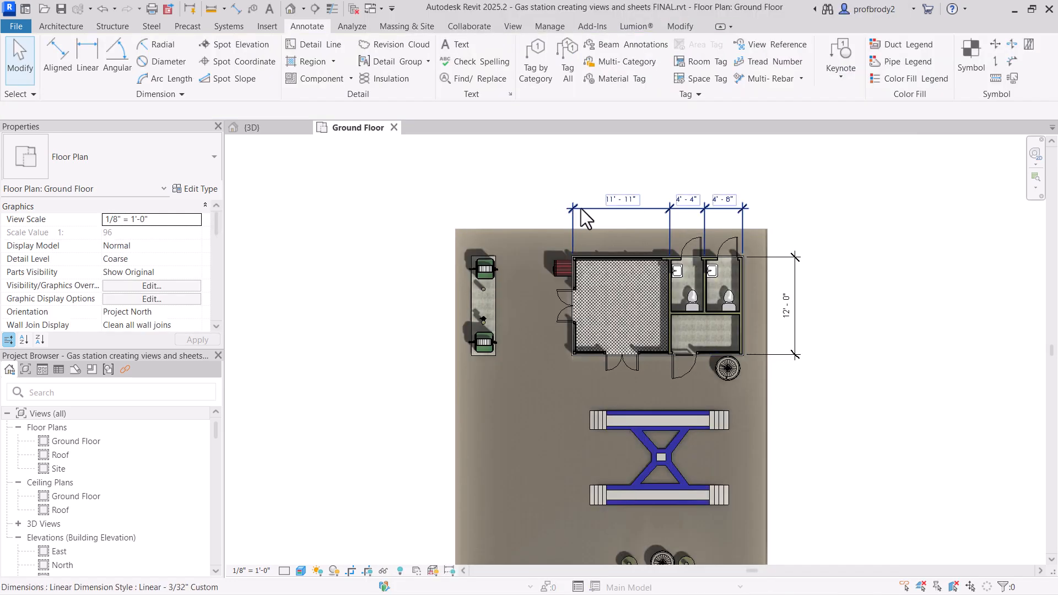
- Change the tick mark of the Linear - 3/32" Custom dimension type to Dot Filled 1/8" and apply it
{"action": "scroll", "coordinate": [617, 220], "scroll_direction": "up", "scroll_amount": 1}
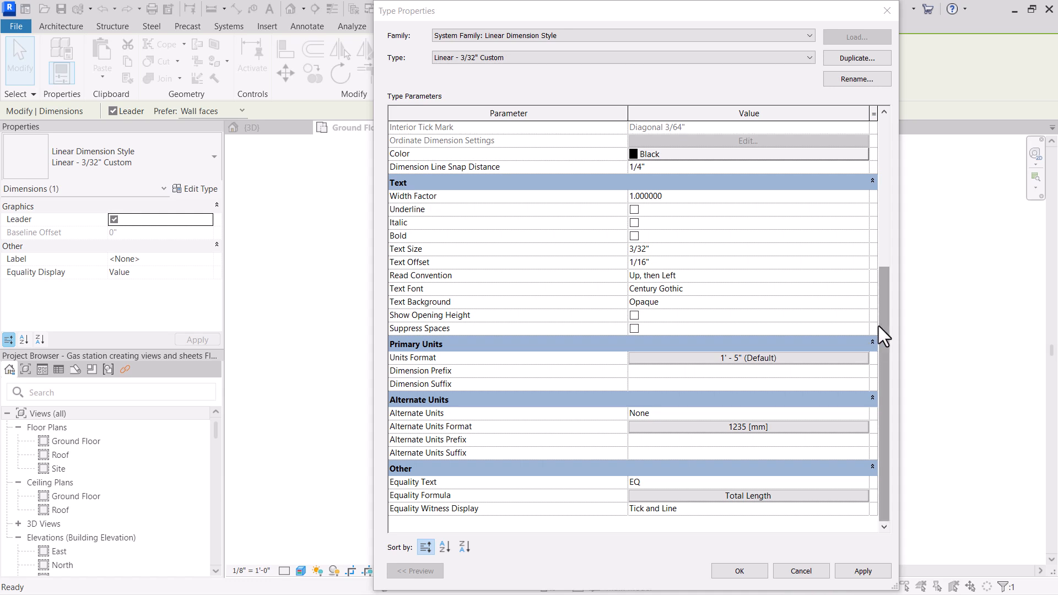
{"action": "left_click", "coordinate": [878, 326]}
{"action": "left_click_drag", "start_coordinate": [882, 280], "coordinate": [877, 129]}
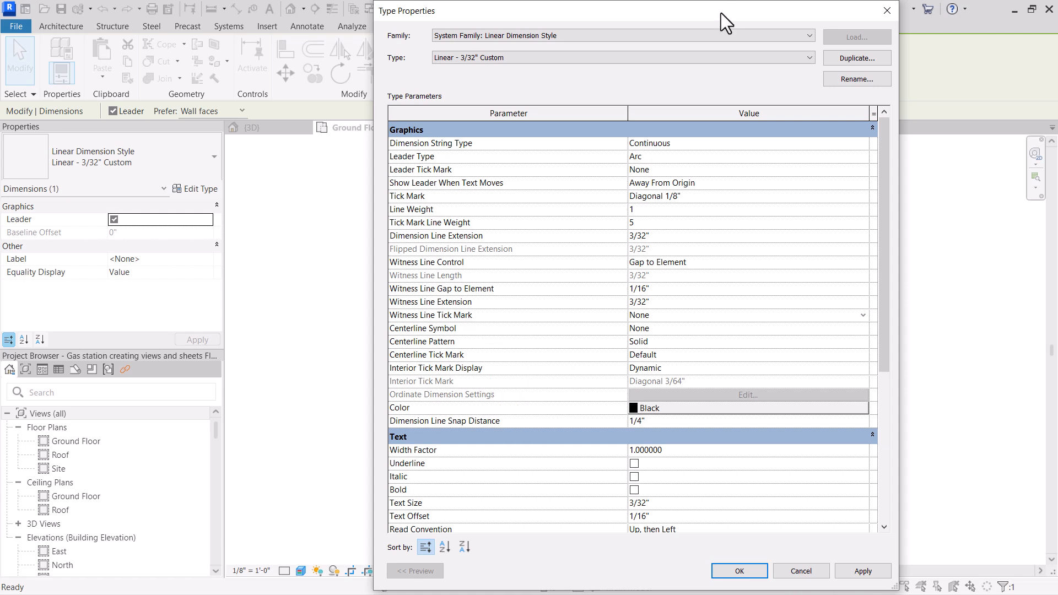
{"action": "left_click_drag", "start_coordinate": [720, 12], "coordinate": [459, 20]}
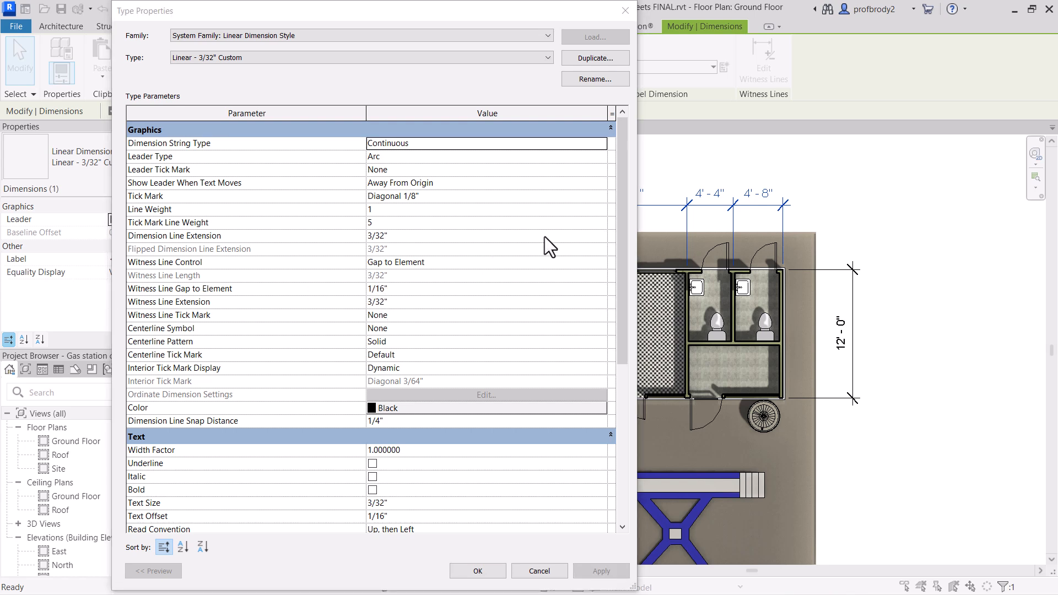
{"action": "left_click", "coordinate": [516, 200]}
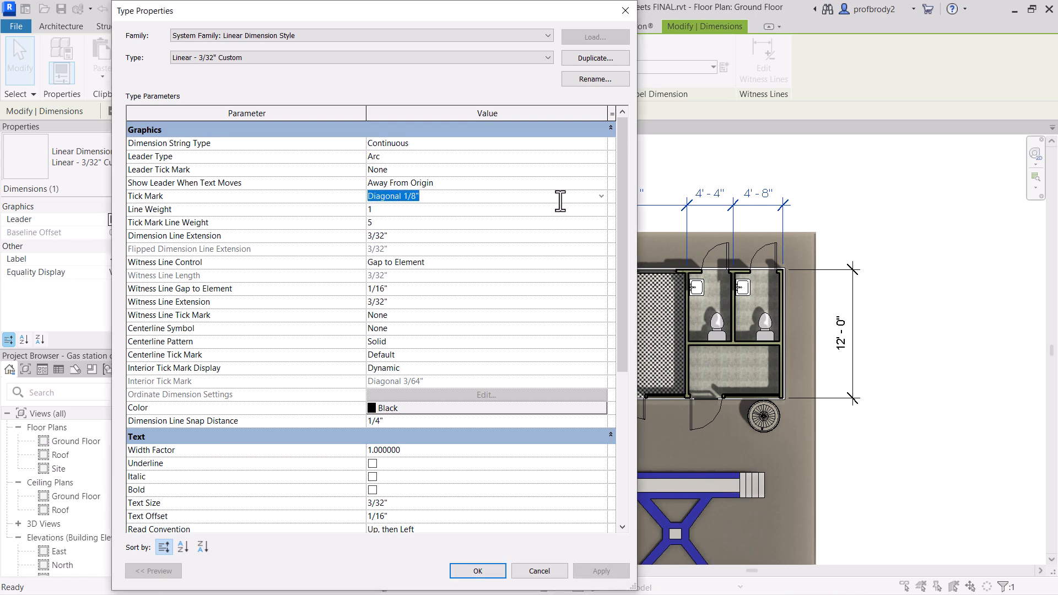
{"action": "left_click", "coordinate": [601, 197]}
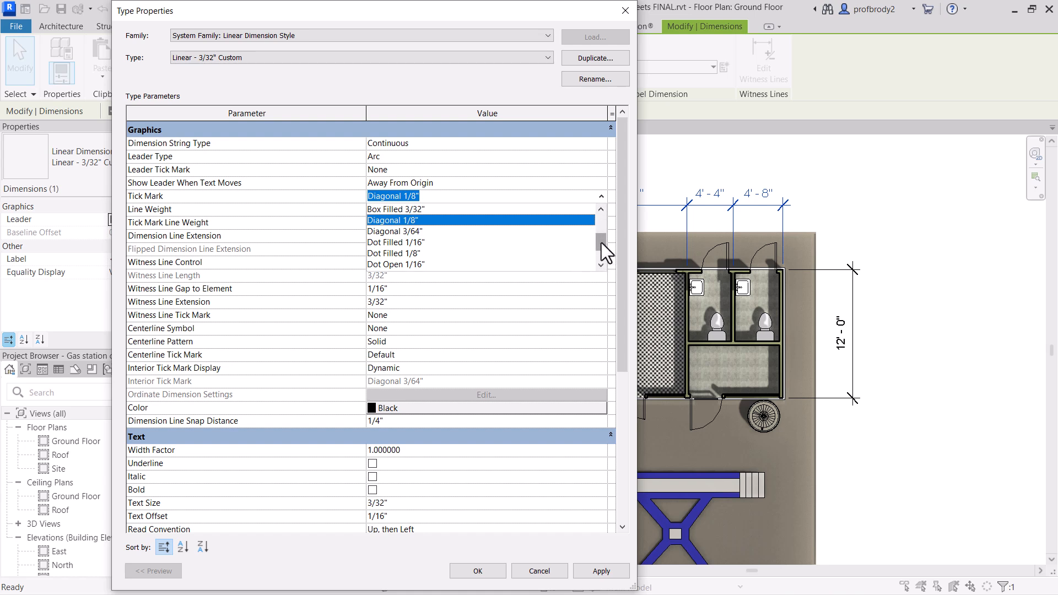
{"action": "left_click_drag", "start_coordinate": [601, 243], "coordinate": [597, 246]}
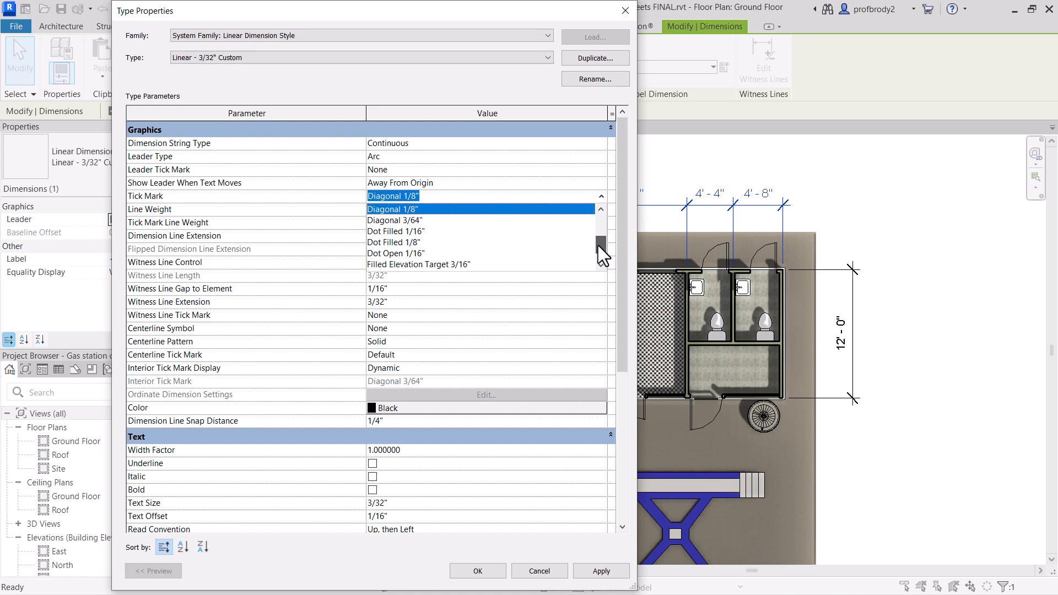
{"action": "left_click", "coordinate": [389, 243]}
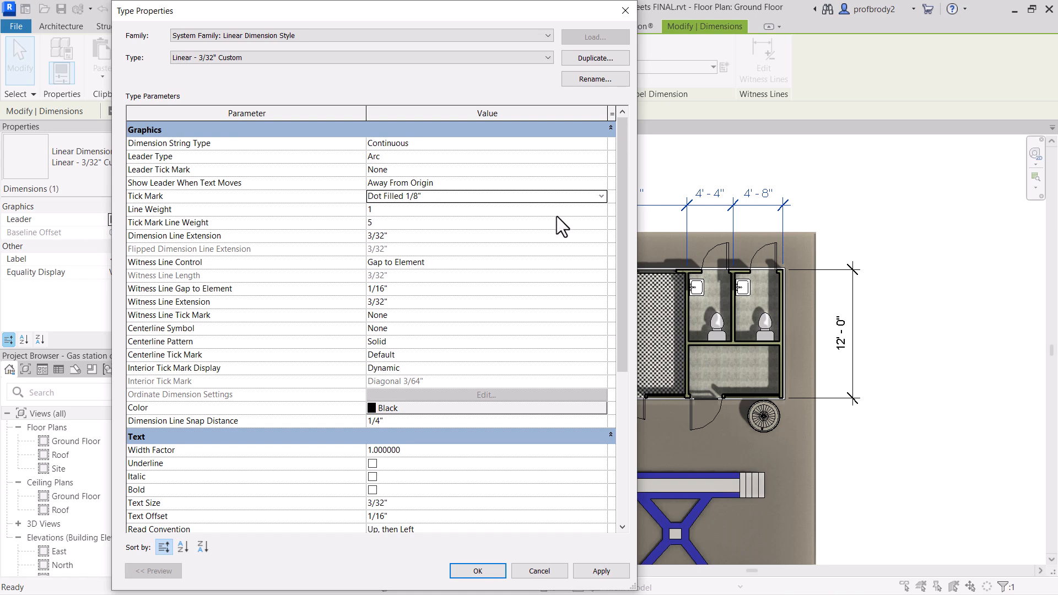
{"action": "left_click", "coordinate": [601, 570]}
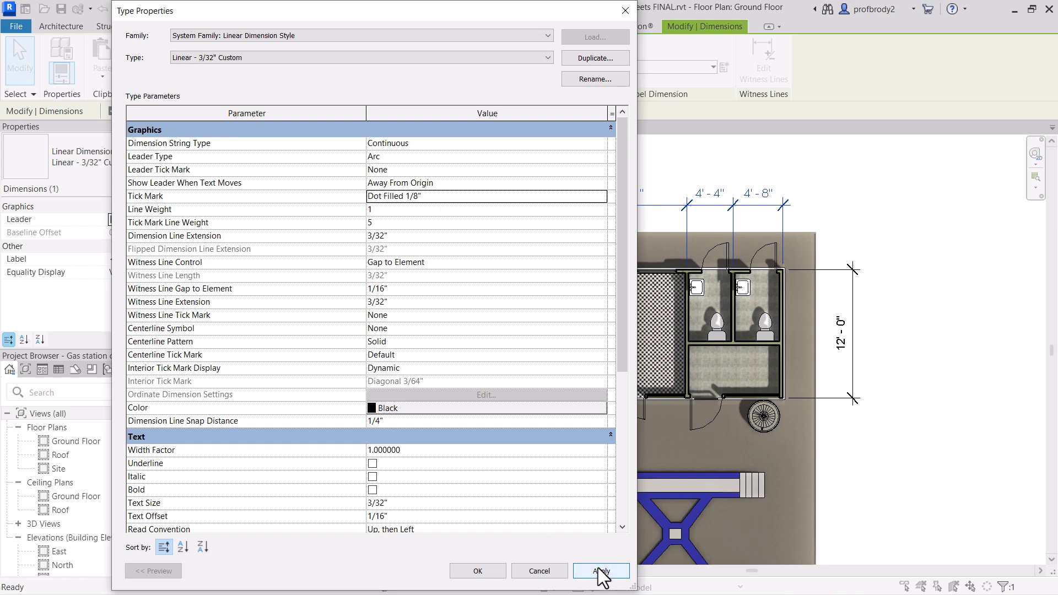
- Accept the dimension type changes and assign Linear - 3/32" Custom to the vertical dimension beside the building
{"action": "left_click", "coordinate": [478, 571]}
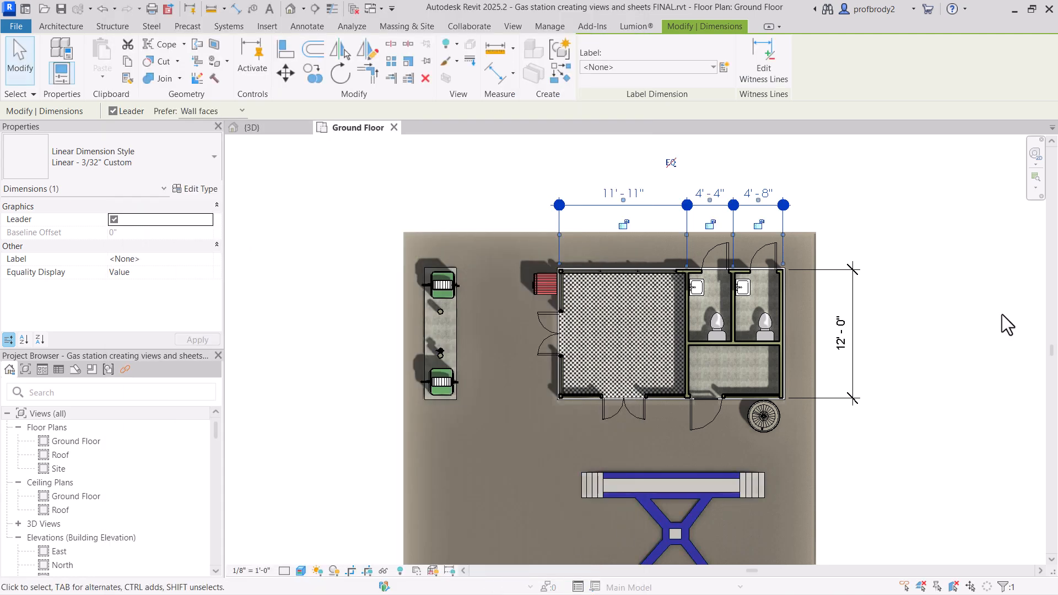
{"action": "left_click", "coordinate": [987, 291]}
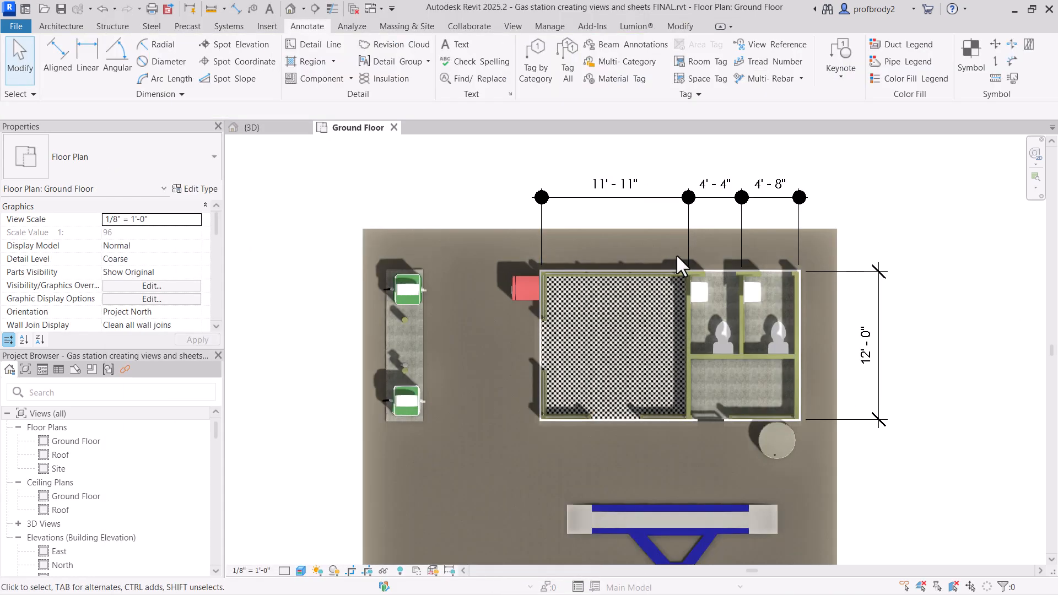
{"action": "scroll", "coordinate": [675, 254], "scroll_direction": "up", "scroll_amount": 1}
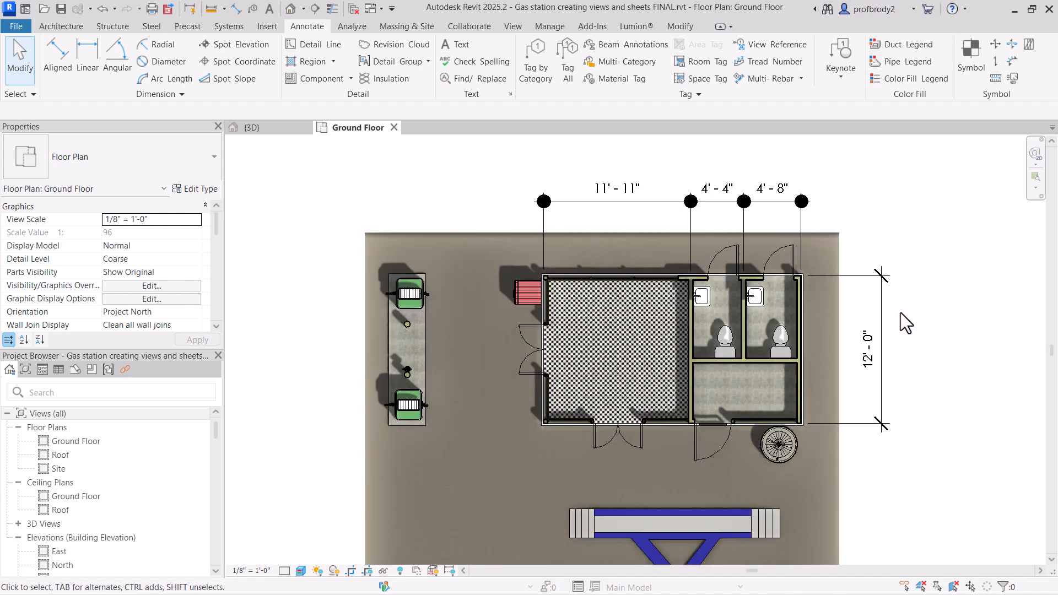
{"action": "left_click", "coordinate": [881, 315]}
{"action": "left_click", "coordinate": [175, 170]}
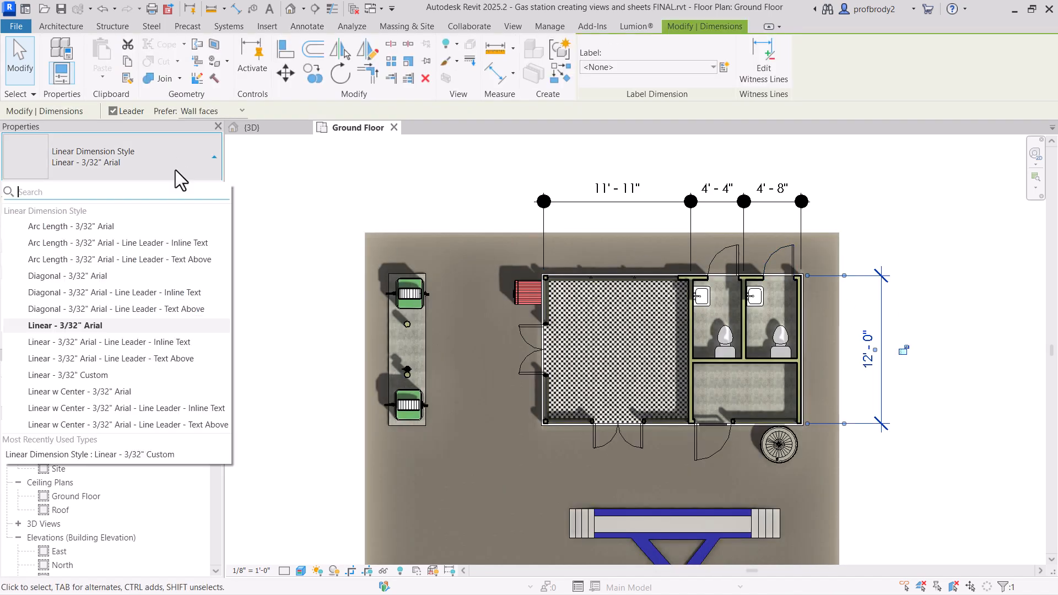
{"action": "left_click", "coordinate": [100, 378]}
{"action": "left_click", "coordinate": [400, 183]}
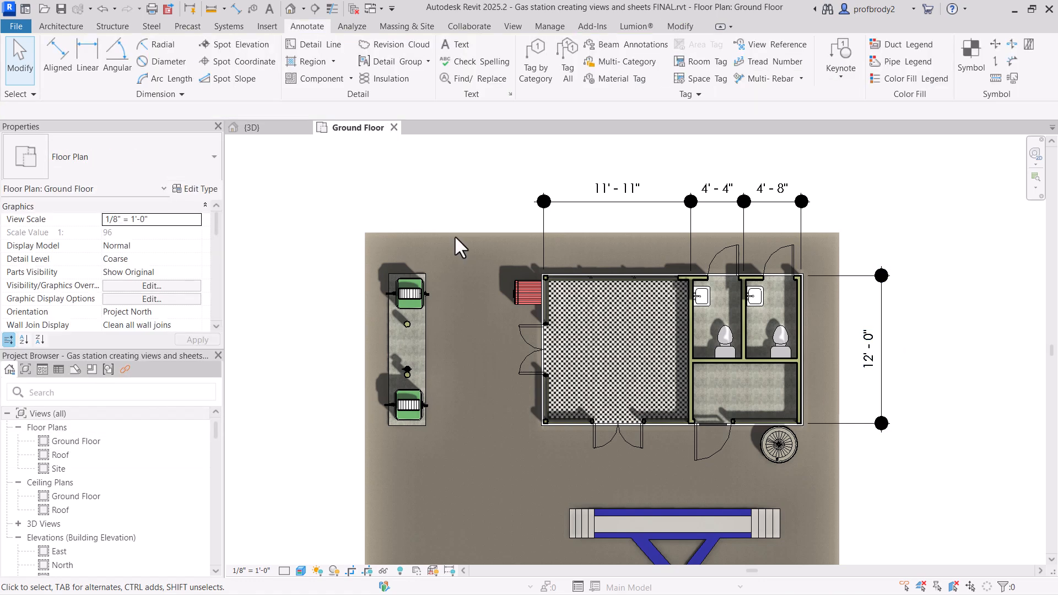
{"action": "scroll", "coordinate": [498, 285], "scroll_direction": "down", "scroll_amount": 2}
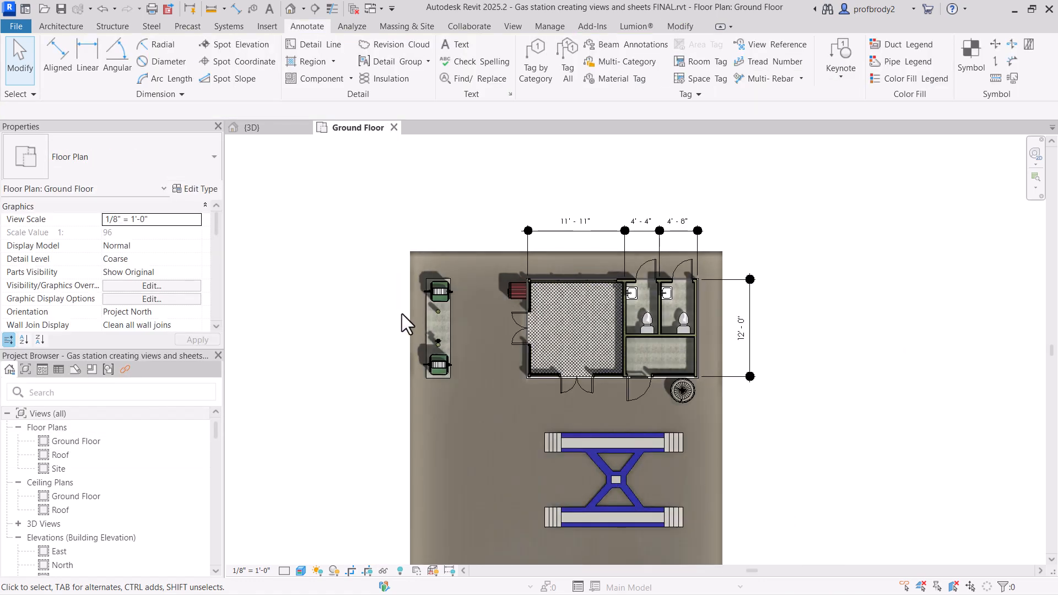
{"action": "left_click", "coordinate": [673, 243]}
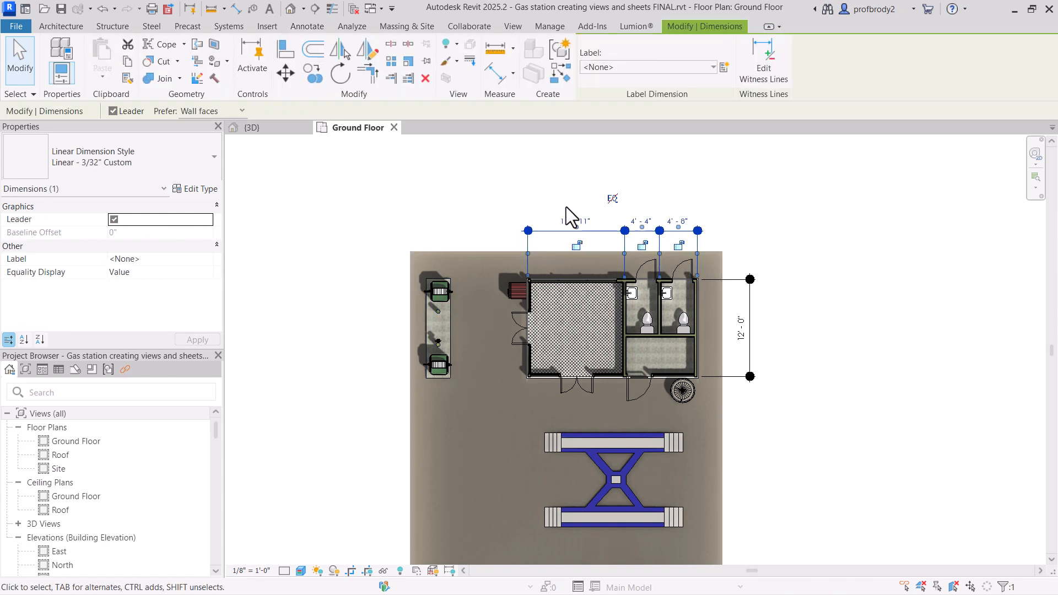
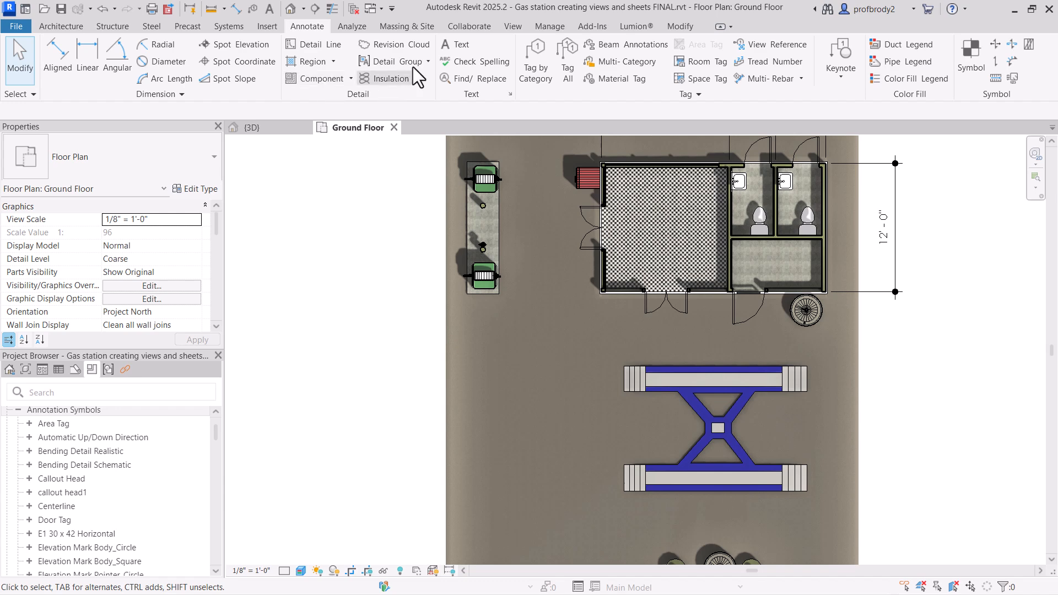
- Start the Text tool and choose the 3/32" Arial text type for new notes
{"action": "left_click", "coordinate": [453, 47]}
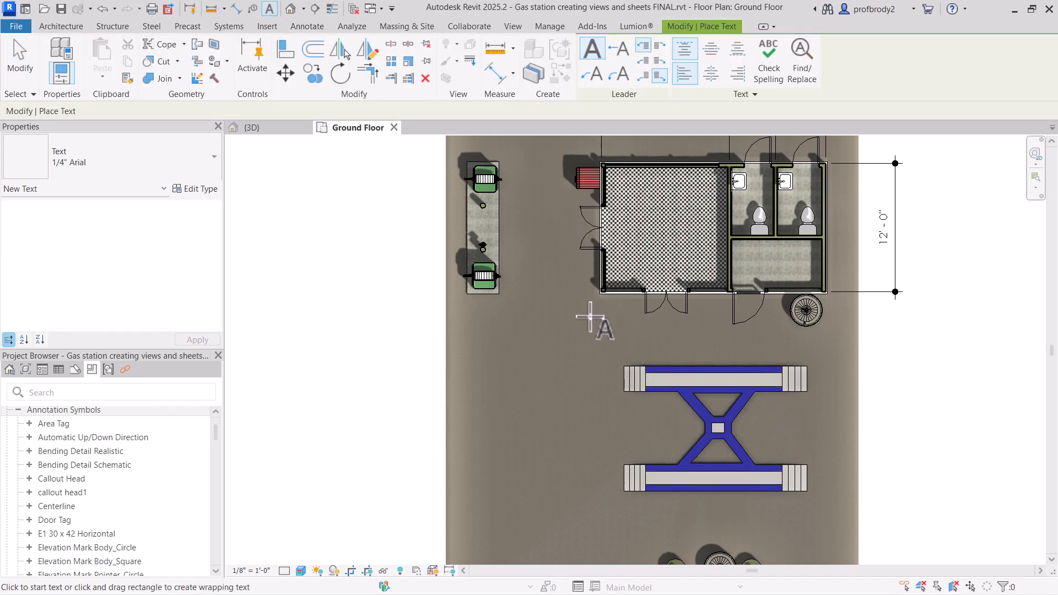
{"action": "left_click", "coordinate": [163, 158]}
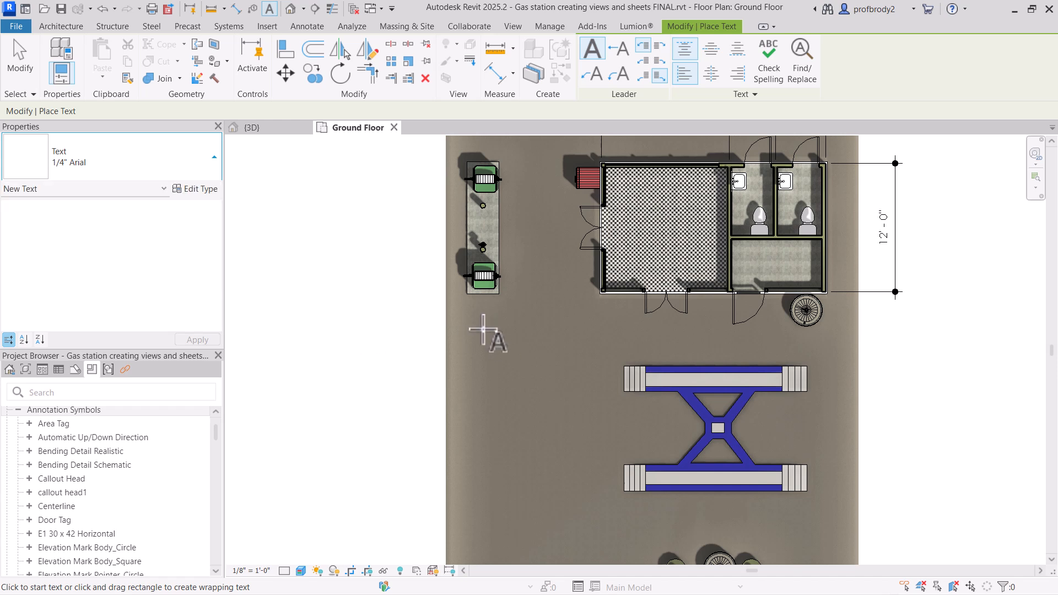
{"action": "left_click", "coordinate": [446, 344]}
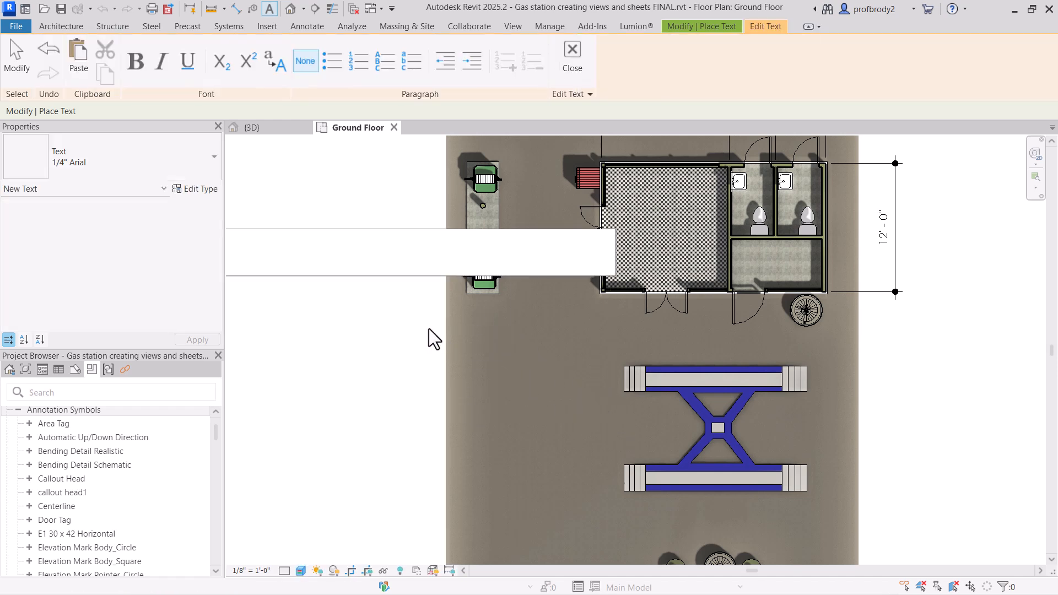
{"action": "type", "text": "g"}
{"action": "key", "text": "BackSpace"}
{"action": "left_click", "coordinate": [282, 227]}
{"action": "left_click", "coordinate": [74, 165]}
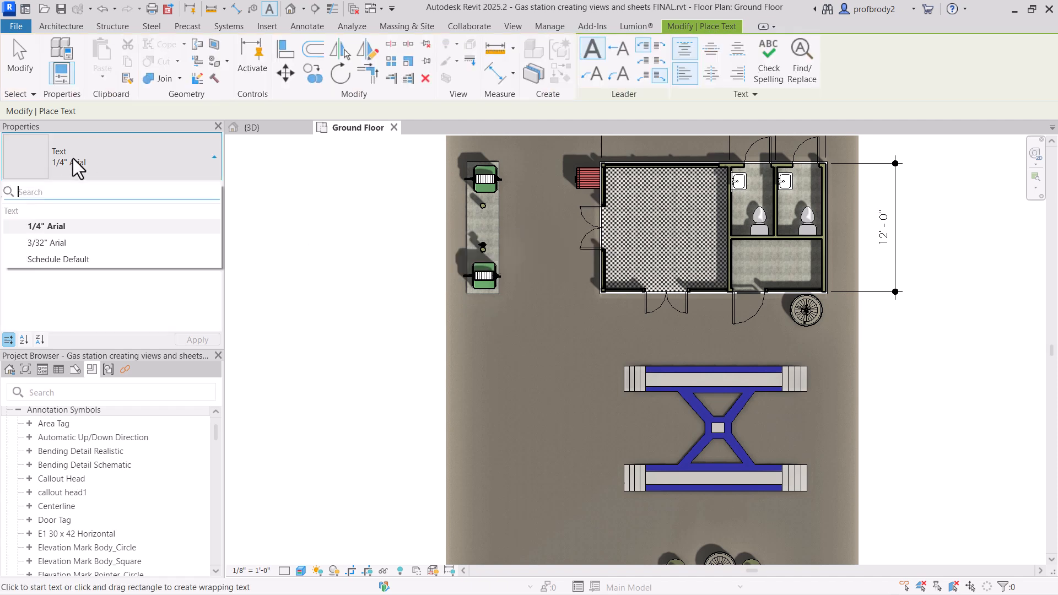
{"action": "left_click", "coordinate": [61, 247]}
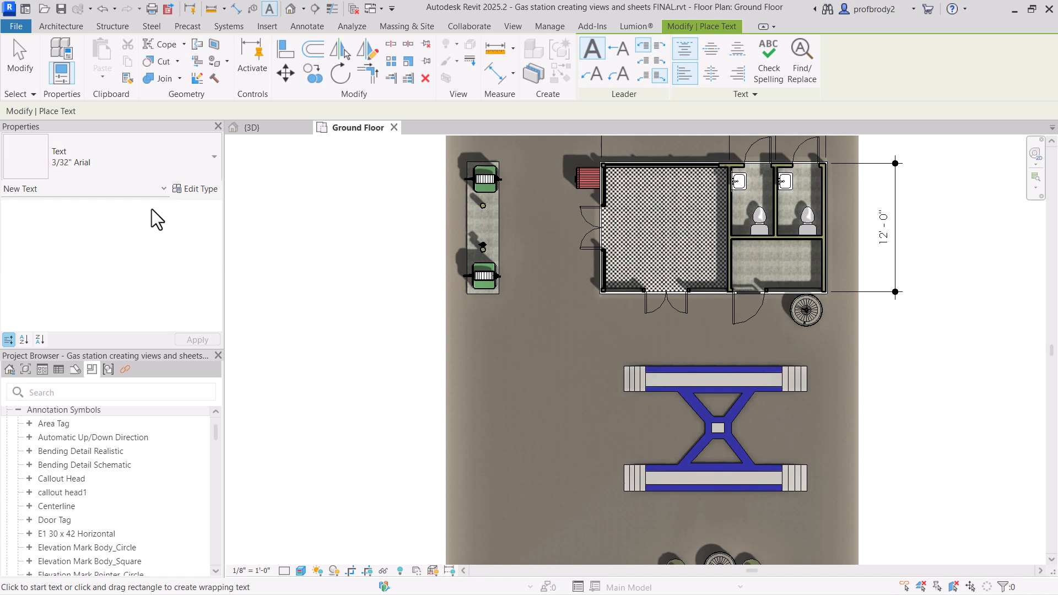
- Duplicate the 3/32" Arial text type as 3/32" Custom
{"action": "left_click", "coordinate": [190, 187]}
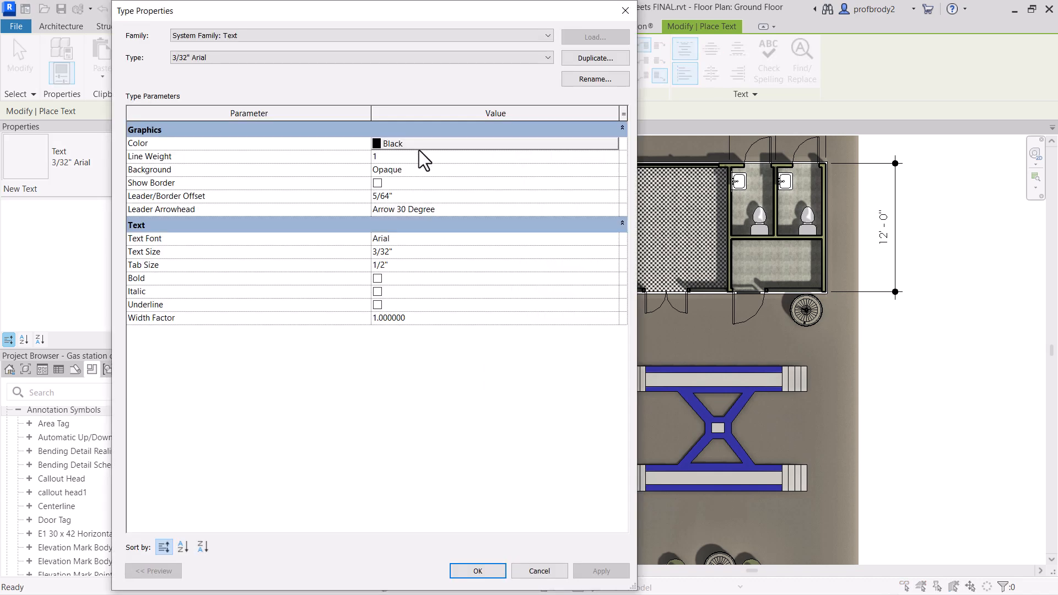
{"action": "left_click", "coordinate": [598, 57]}
{"action": "left_click", "coordinate": [349, 290]}
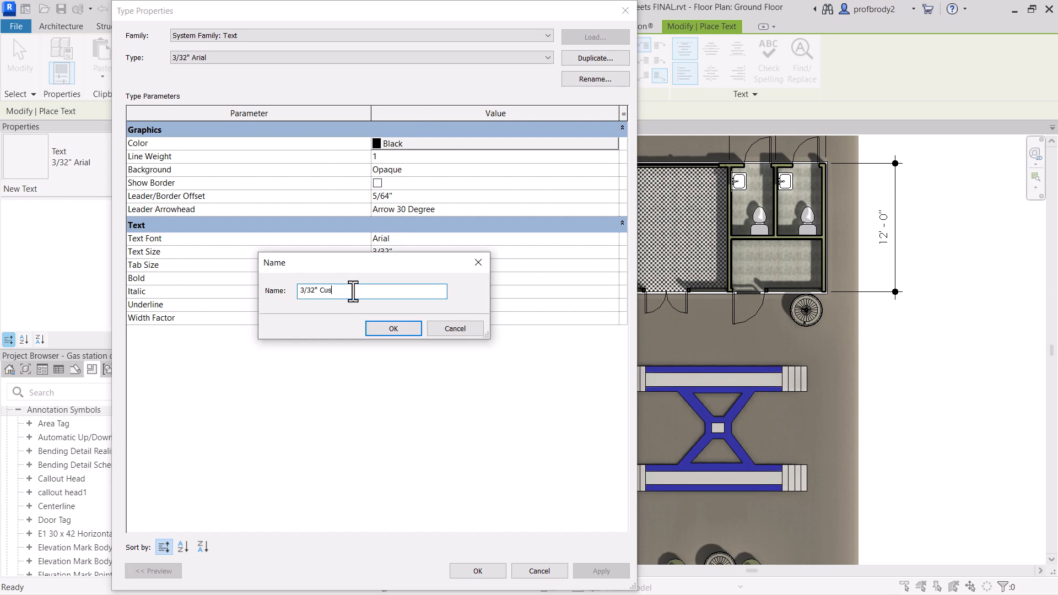
{"action": "left_click", "coordinate": [406, 330]}
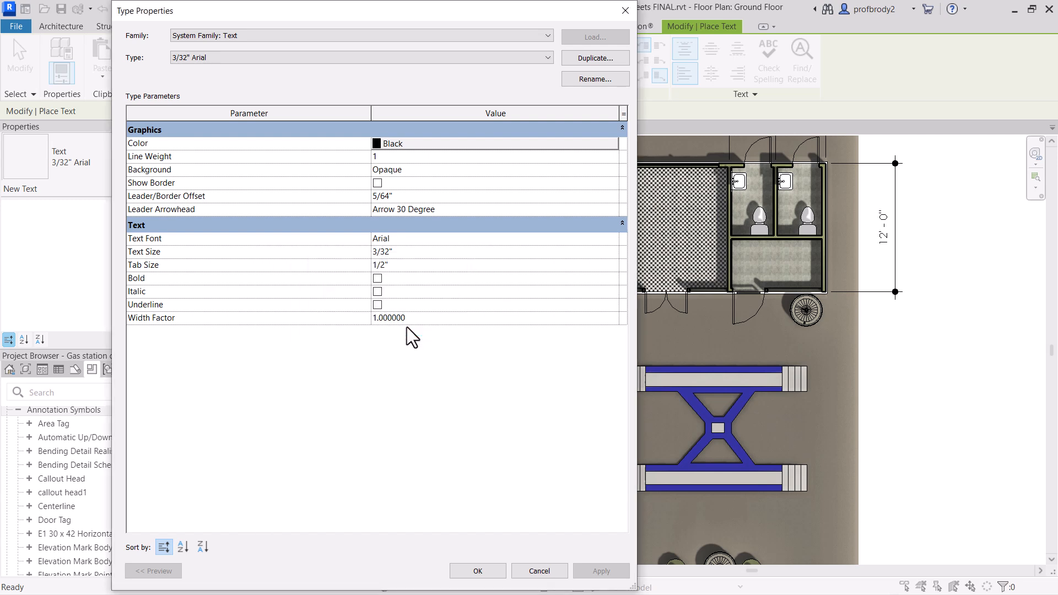
- Set the text font of the 3/32" Custom type to Century Gothic and make it bold
{"action": "left_click", "coordinate": [599, 239]}
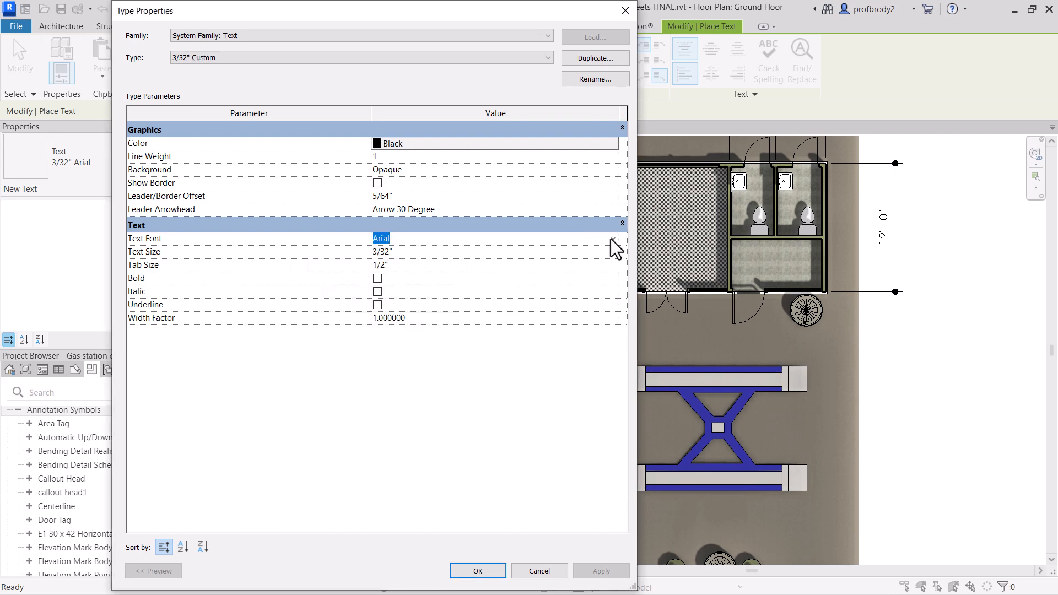
{"action": "left_click", "coordinate": [613, 240]}
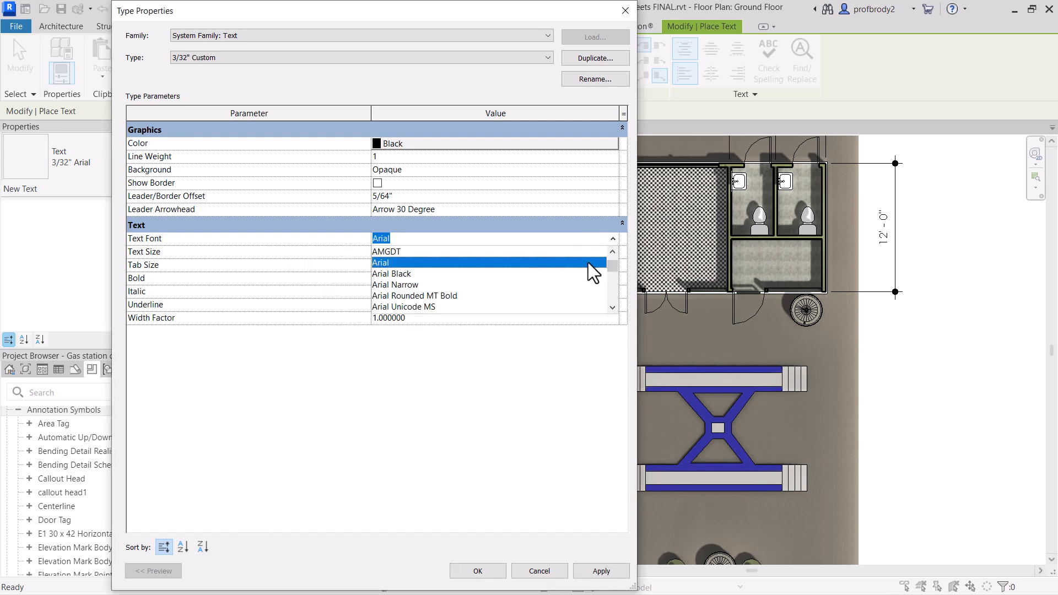
{"action": "type", "text": "Centaur"}
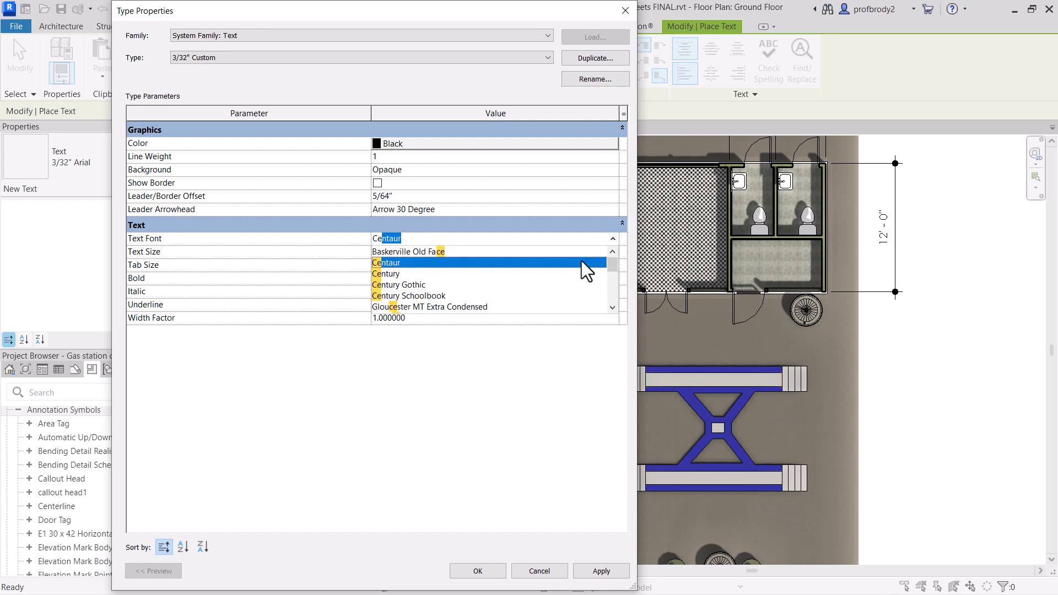
{"action": "left_click", "coordinate": [427, 285]}
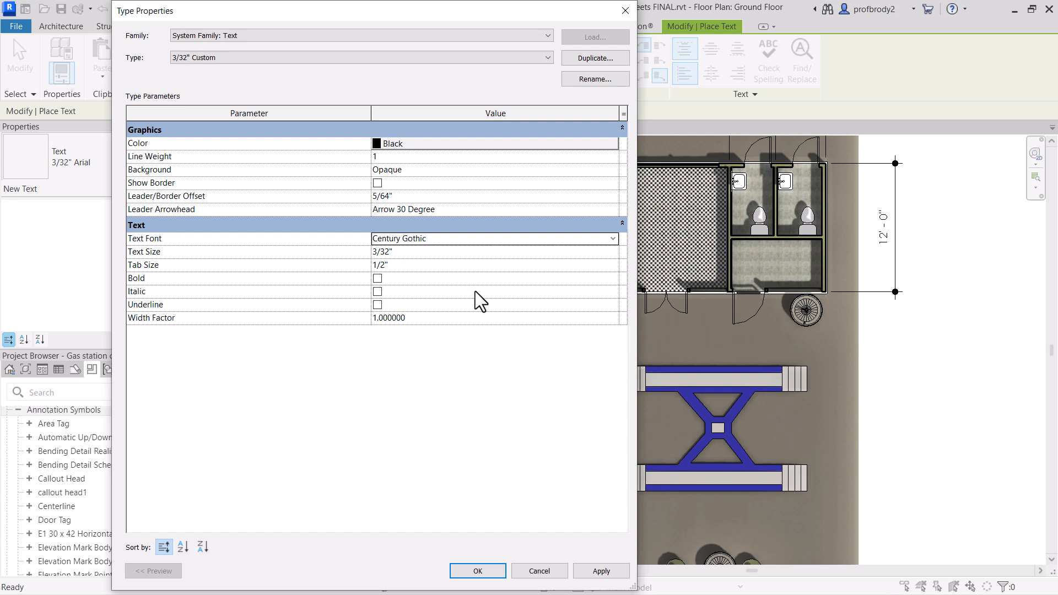
{"action": "left_click", "coordinate": [377, 279]}
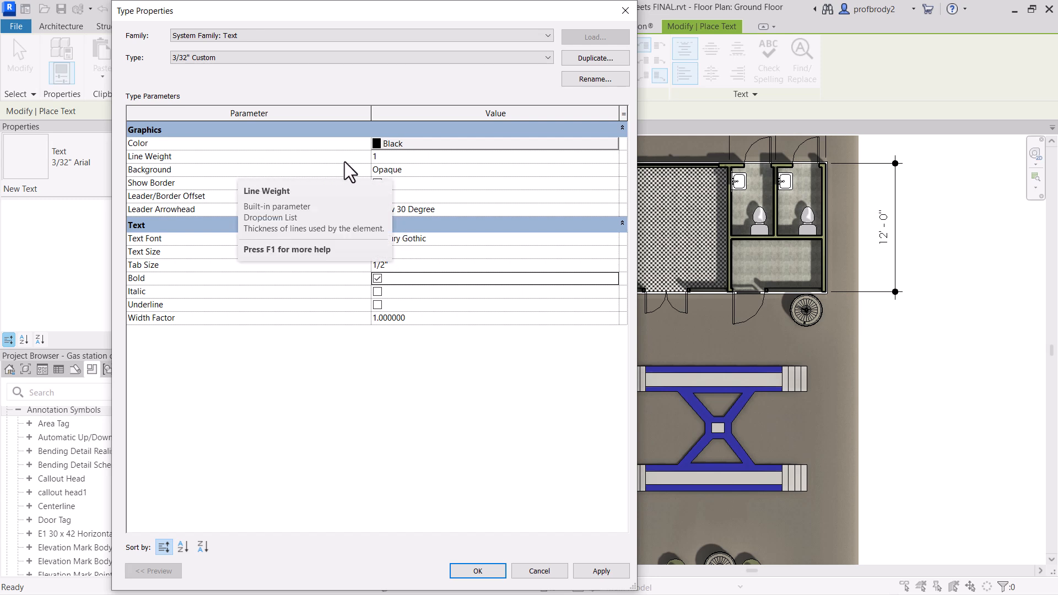
- Keep the 3/32" Custom text background Opaque, enable Show Border, and apply the type changes
{"action": "left_click", "coordinate": [441, 171]}
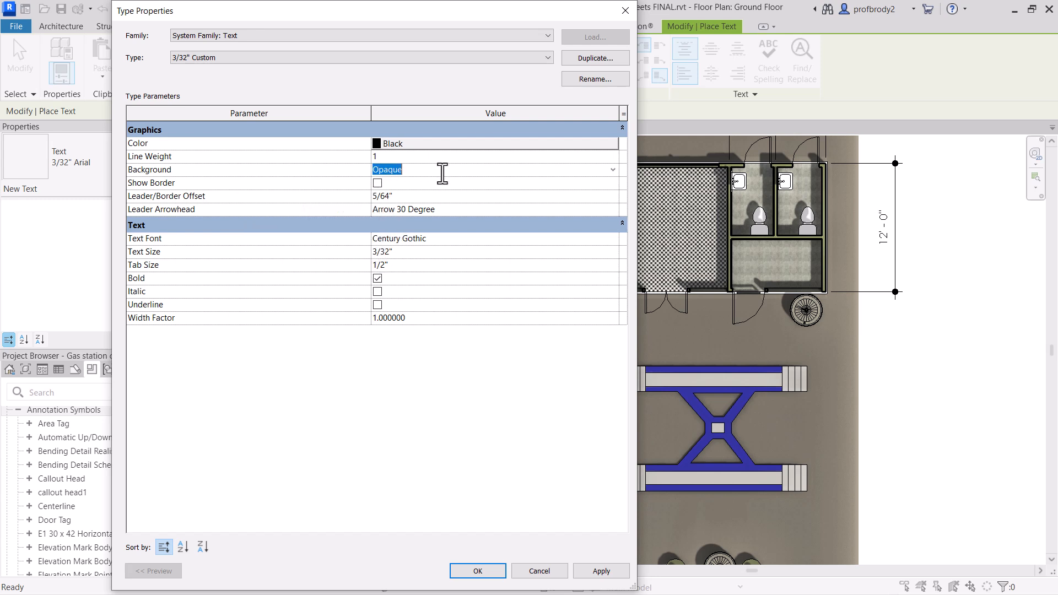
{"action": "left_click", "coordinate": [613, 171]}
{"action": "left_click", "coordinate": [617, 182]}
{"action": "left_click", "coordinate": [378, 183]}
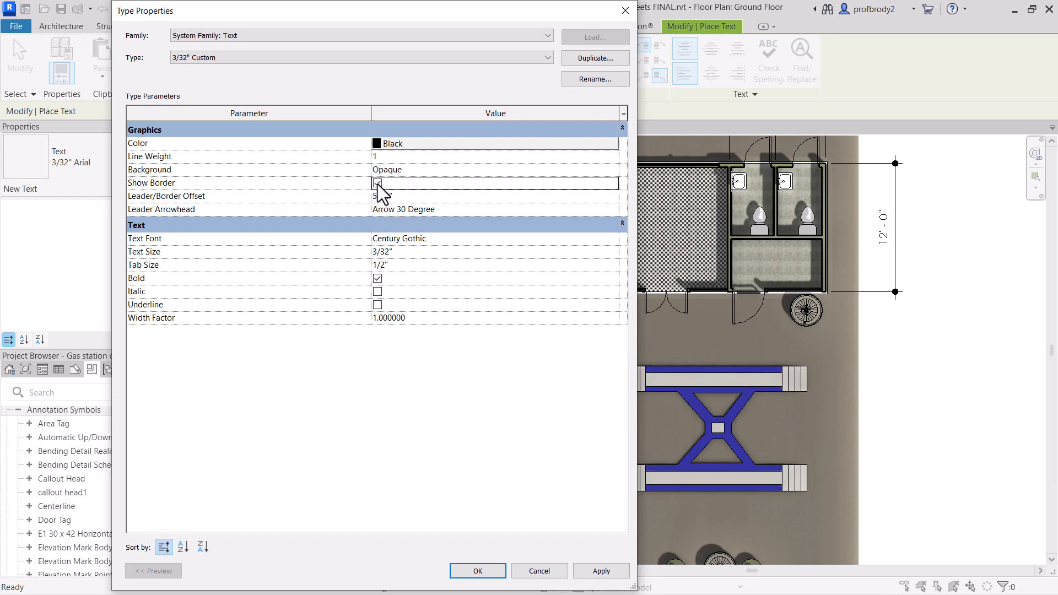
{"action": "left_click", "coordinate": [599, 571]}
{"action": "left_click", "coordinate": [494, 571]}
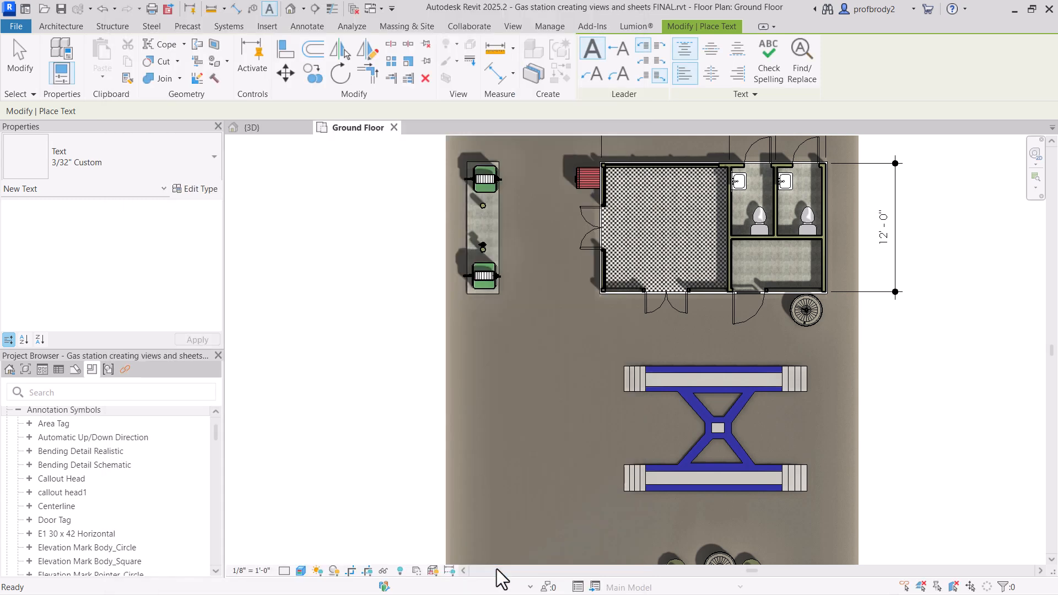
- Place a "Repair Bay" text note above the car lift with Horizontal Align set to Center and Right Attachment to Middle
{"action": "left_click_drag", "start_coordinate": [515, 312], "coordinate": [632, 361]}
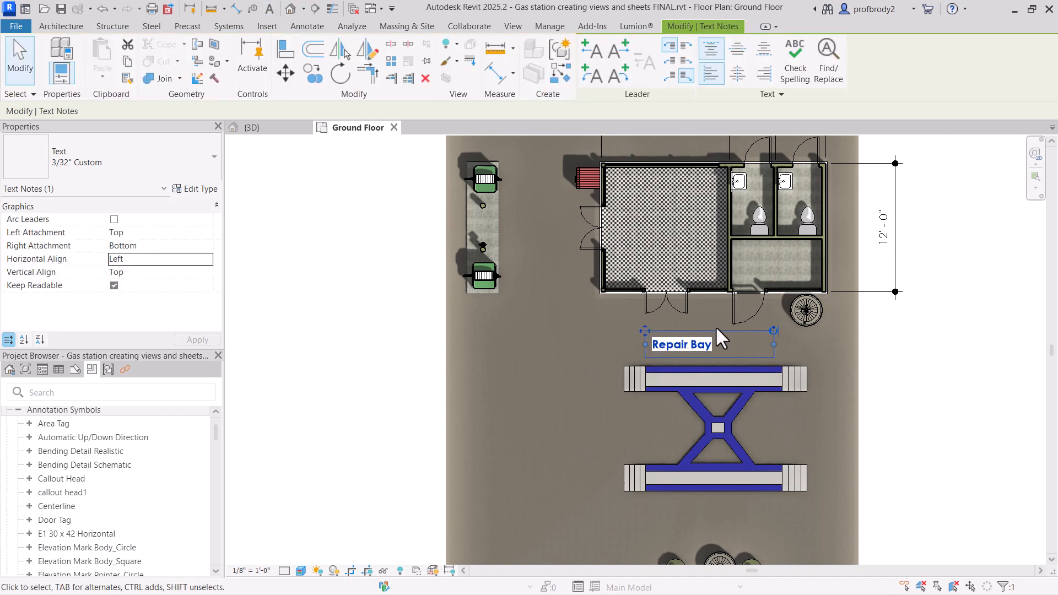
{"action": "left_click", "coordinate": [209, 260]}
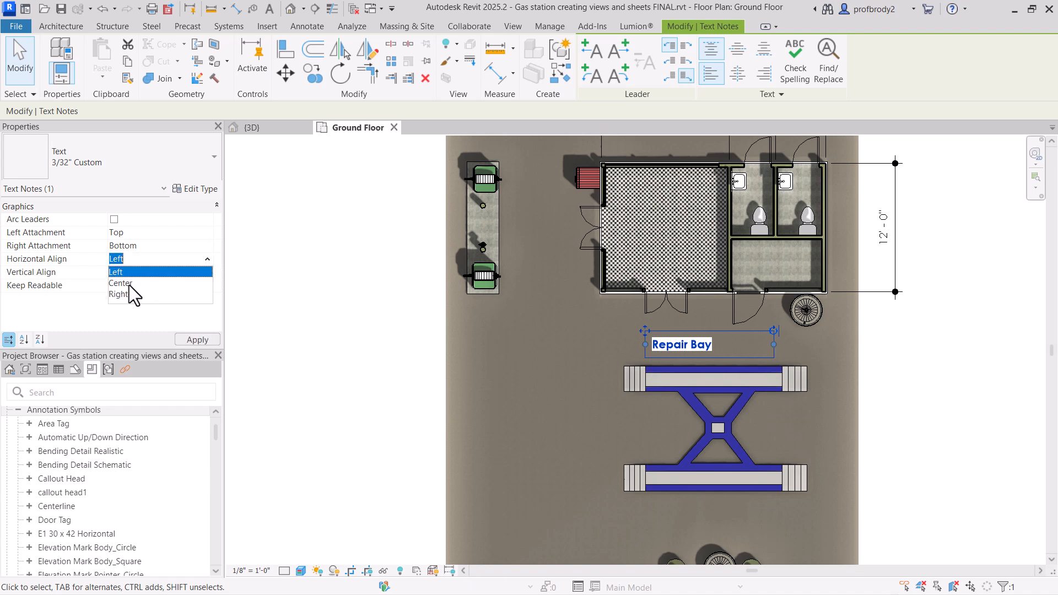
{"action": "left_click", "coordinate": [128, 284]}
{"action": "left_click", "coordinate": [182, 246]}
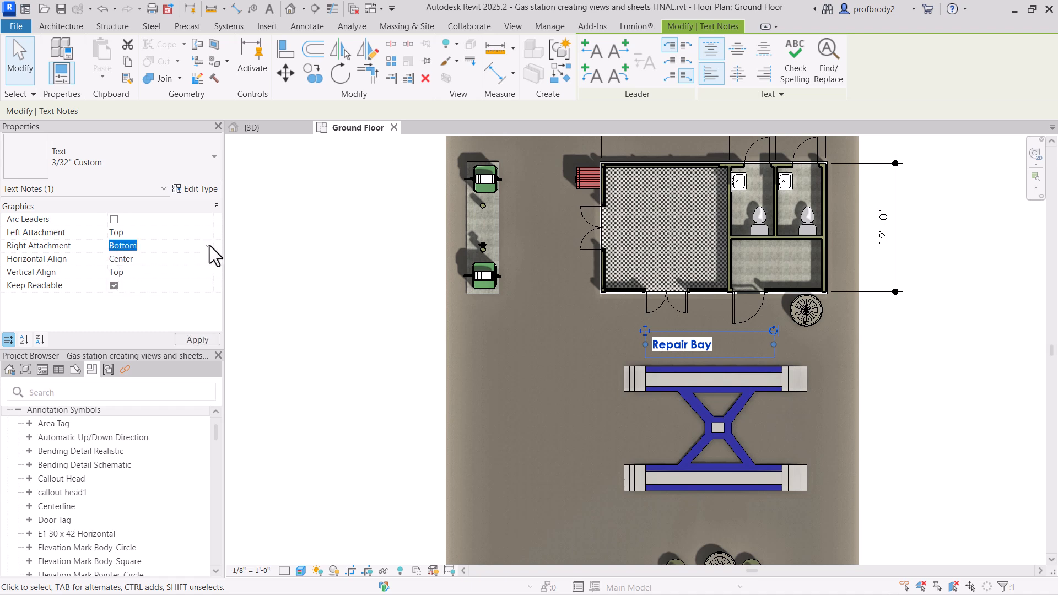
{"action": "left_click", "coordinate": [209, 245]}
{"action": "left_click", "coordinate": [142, 271]}
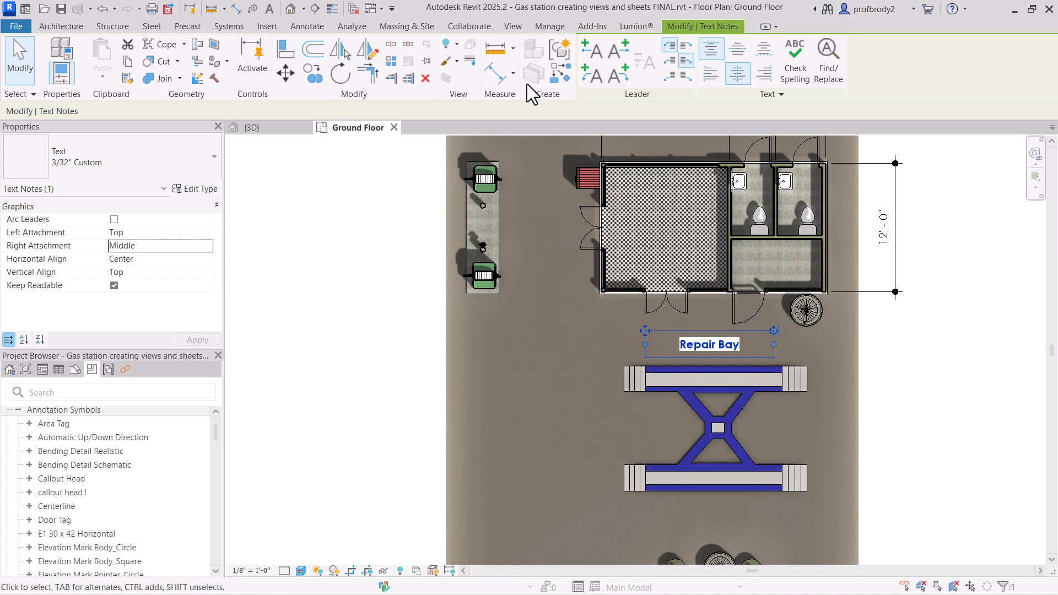
- Place a "Filling Area" text note between the fuel pumps and the building
{"action": "left_click", "coordinate": [558, 78]}
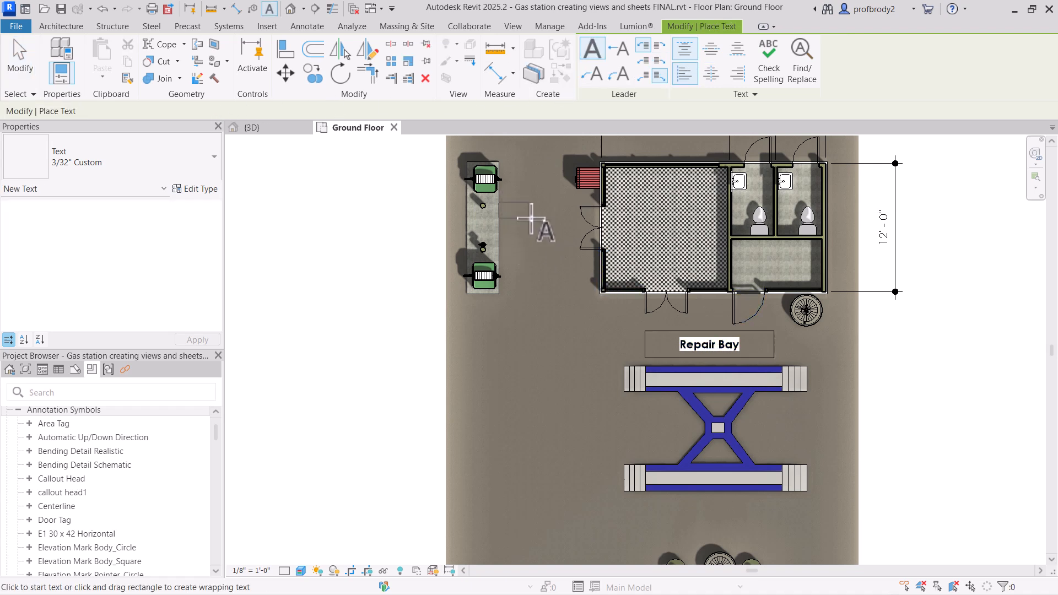
{"action": "left_click_drag", "start_coordinate": [531, 219], "coordinate": [599, 243]}
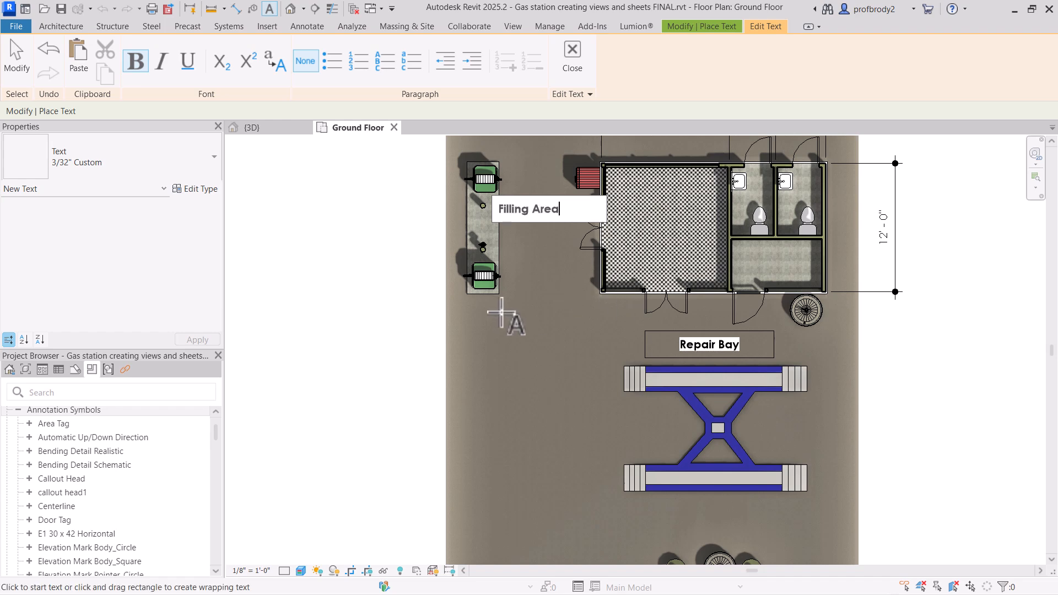
{"action": "left_click", "coordinate": [585, 316]}
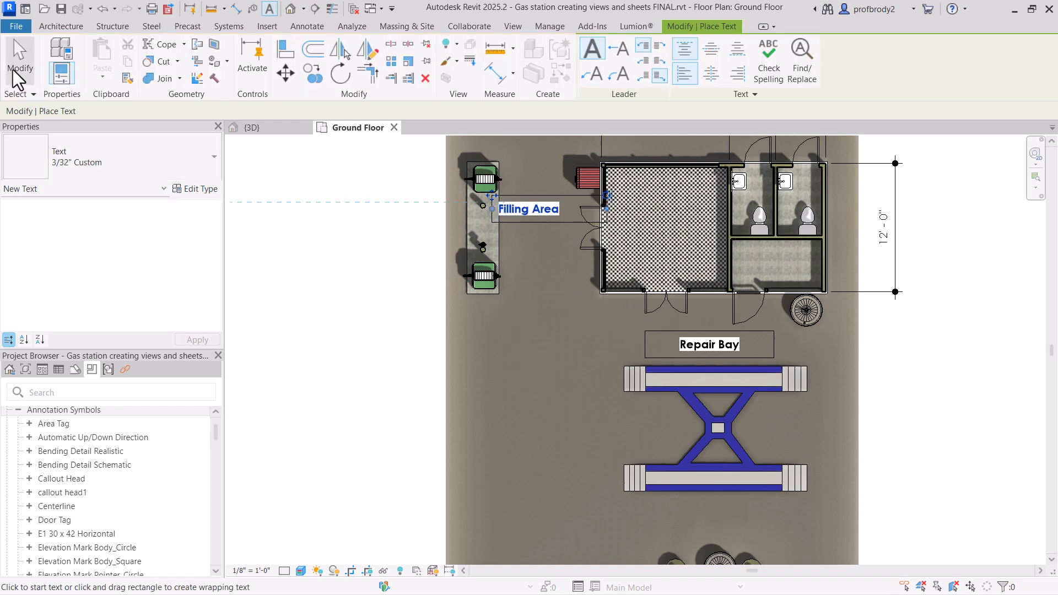
{"action": "left_click", "coordinate": [19, 52]}
- Set the "Filling Area" note's Horizontal Align to Center and Right Attachment to Middle
{"action": "left_click", "coordinate": [530, 206]}
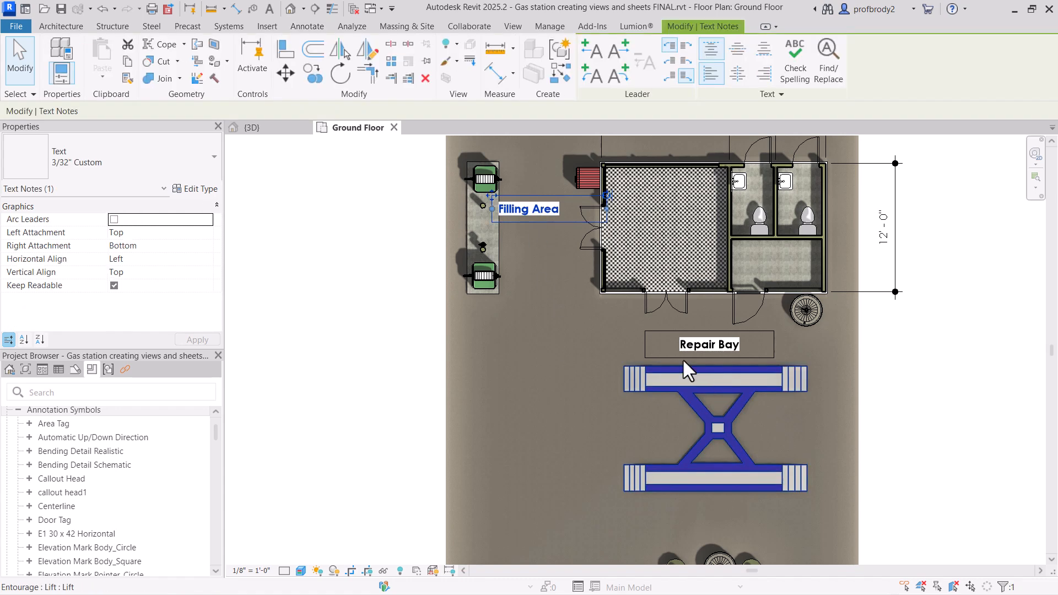
{"action": "left_click", "coordinate": [194, 263]}
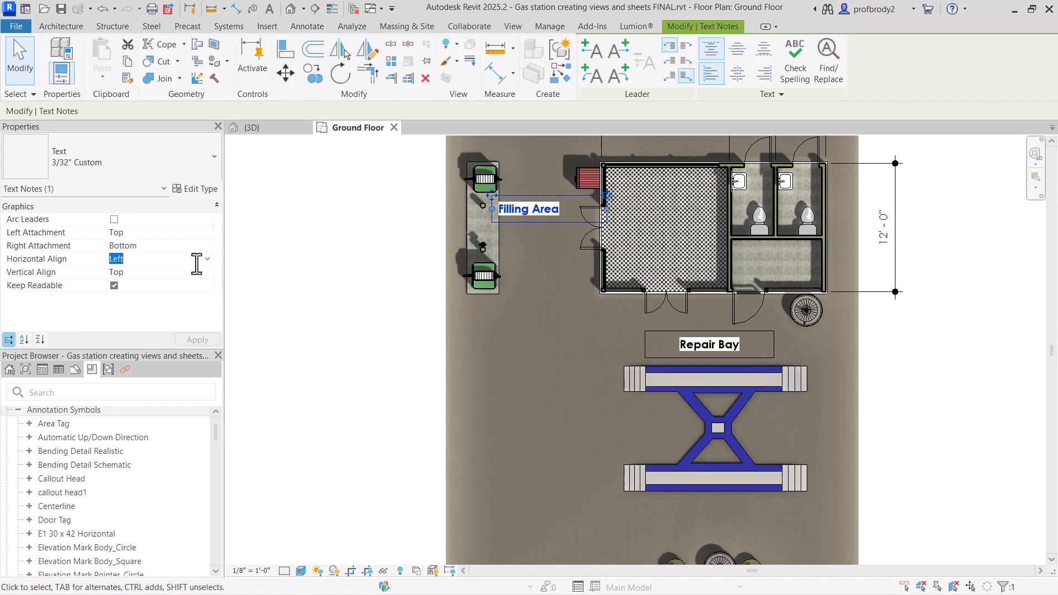
{"action": "left_click", "coordinate": [207, 260]}
{"action": "left_click", "coordinate": [169, 283]}
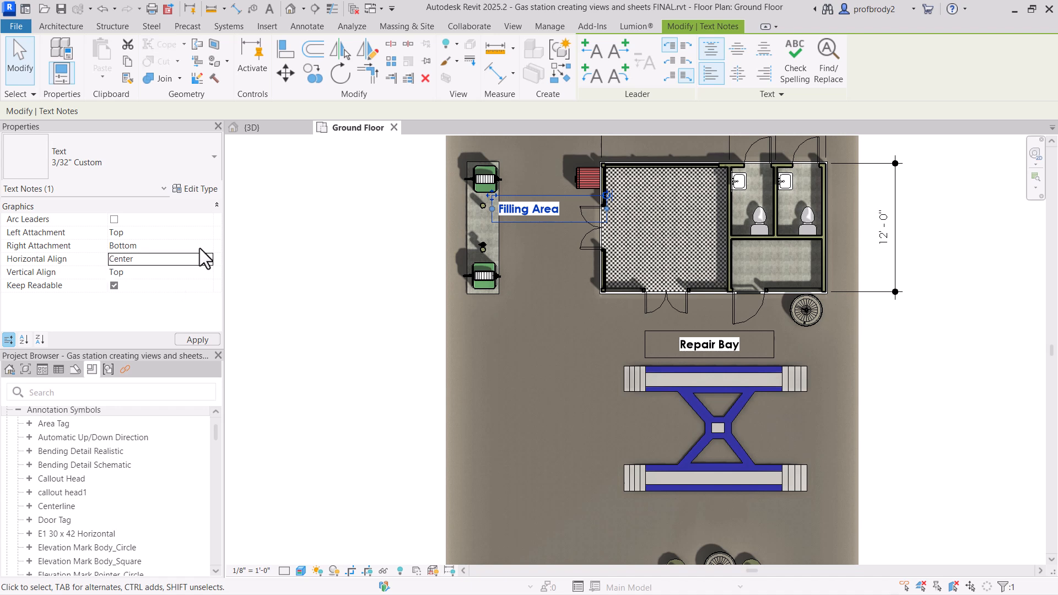
{"action": "left_click", "coordinate": [182, 245]}
{"action": "left_click", "coordinate": [206, 246]}
{"action": "left_click", "coordinate": [146, 269]}
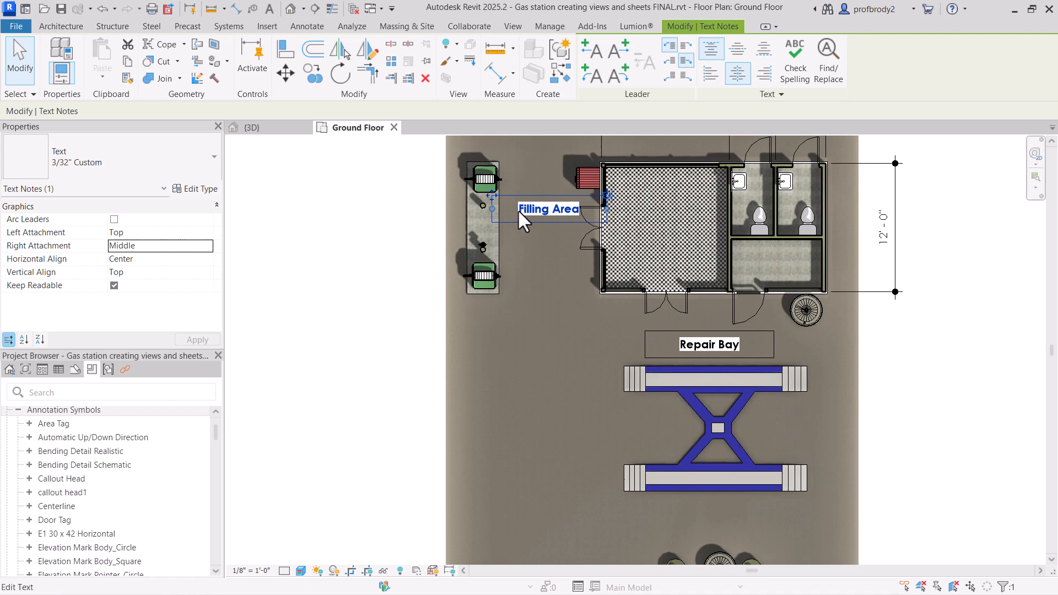
- Copy the "Filling Area" note into the large tiled room and the room below the restrooms, and change the tiled room's copy to "Office"
{"action": "left_click_drag", "start_coordinate": [492, 195], "coordinate": [719, 263]}
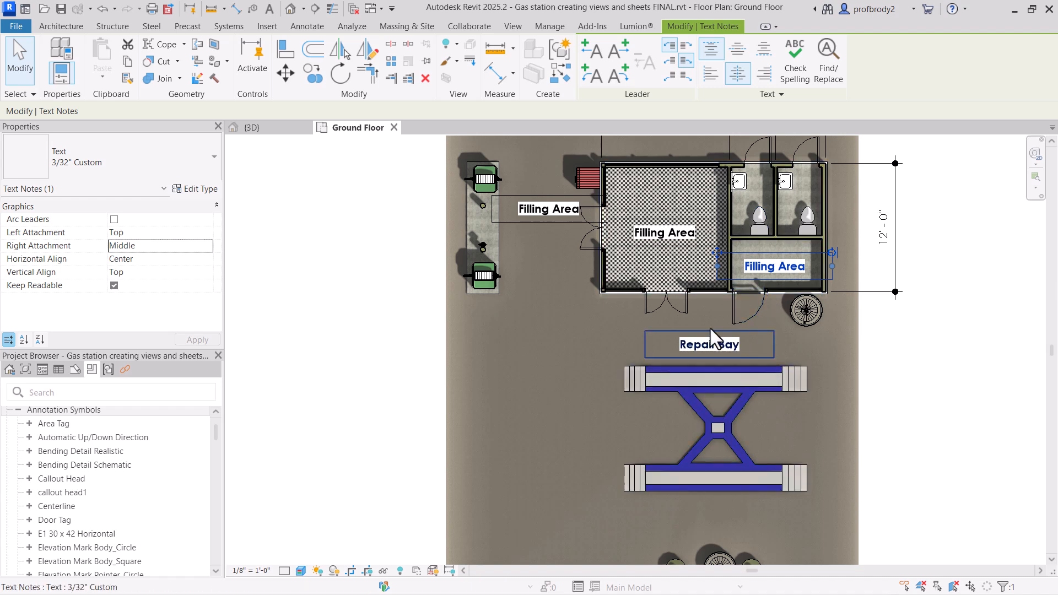
{"action": "left_click", "coordinate": [658, 241]}
{"action": "double_click", "coordinate": [658, 234]}
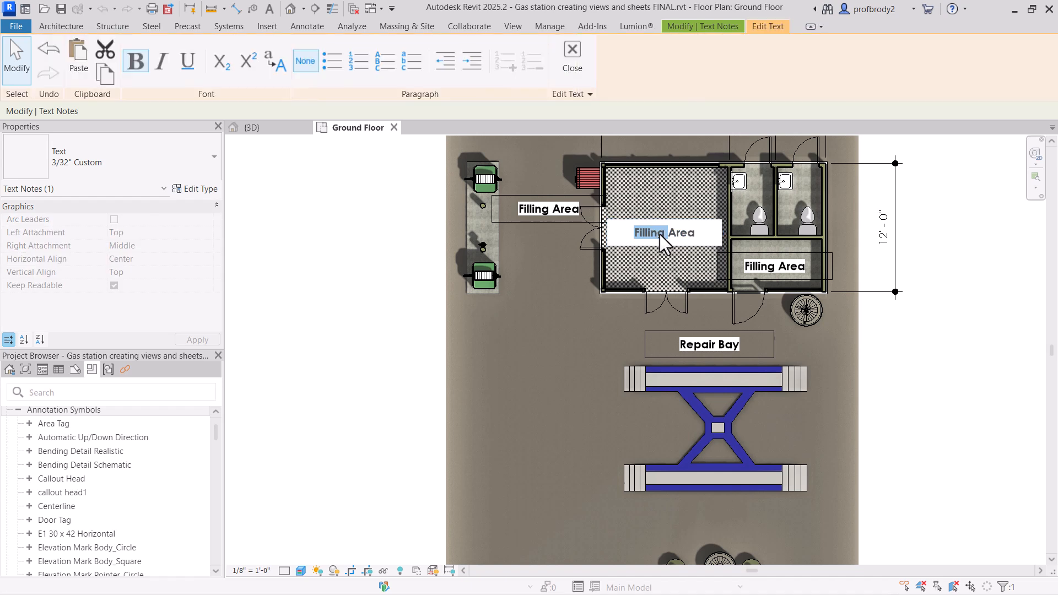
{"action": "triple_click", "coordinate": [665, 243]}
{"action": "type", "text": "Office"}
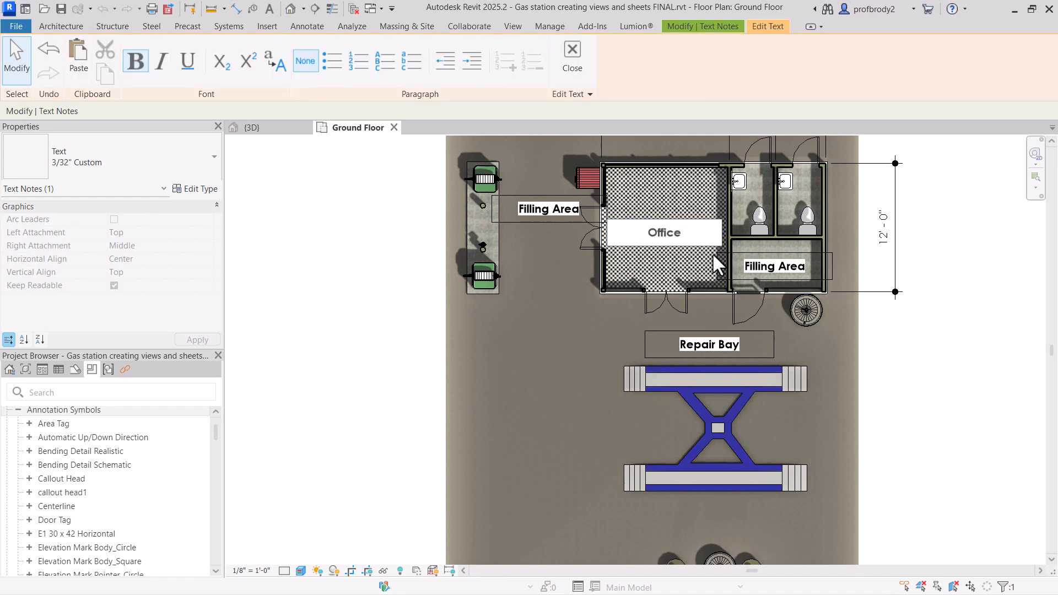
- Change the note copy in the room below the restrooms to "Storage" and finish text editing
{"action": "left_click", "coordinate": [774, 275]}
{"action": "left_click", "coordinate": [777, 270]}
{"action": "left_click", "coordinate": [776, 270]}
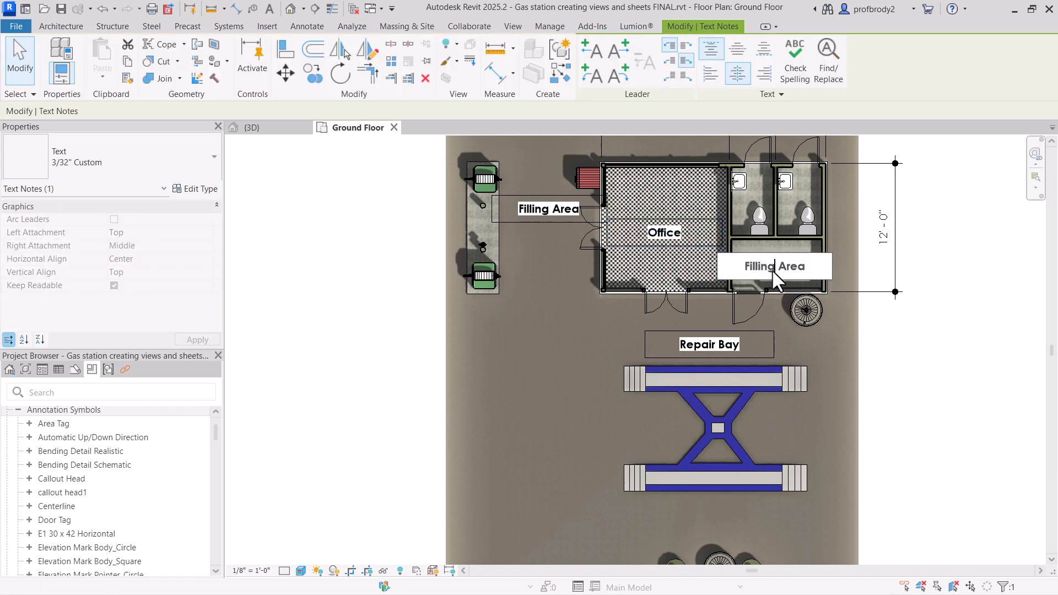
{"action": "triple_click", "coordinate": [777, 270]}
{"action": "type", "text": "S"}
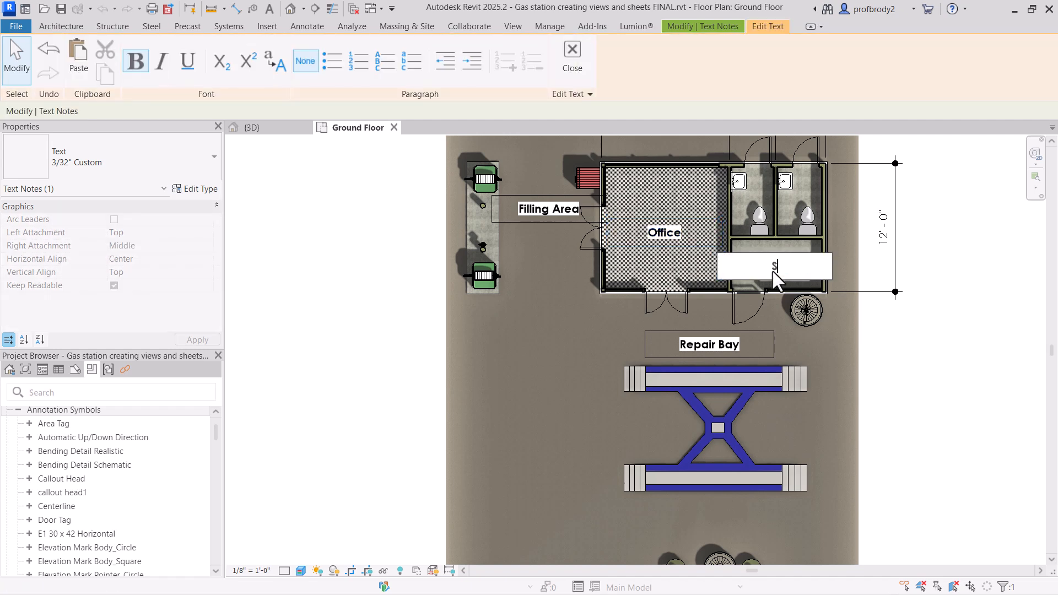
{"action": "type", "text": "torage"}
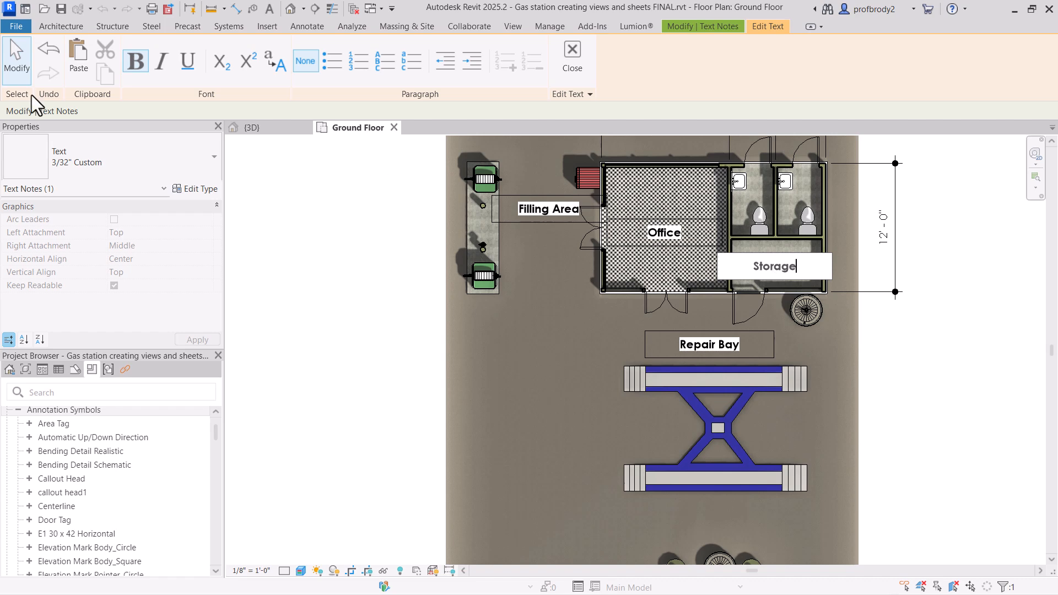
{"action": "left_click", "coordinate": [18, 58]}
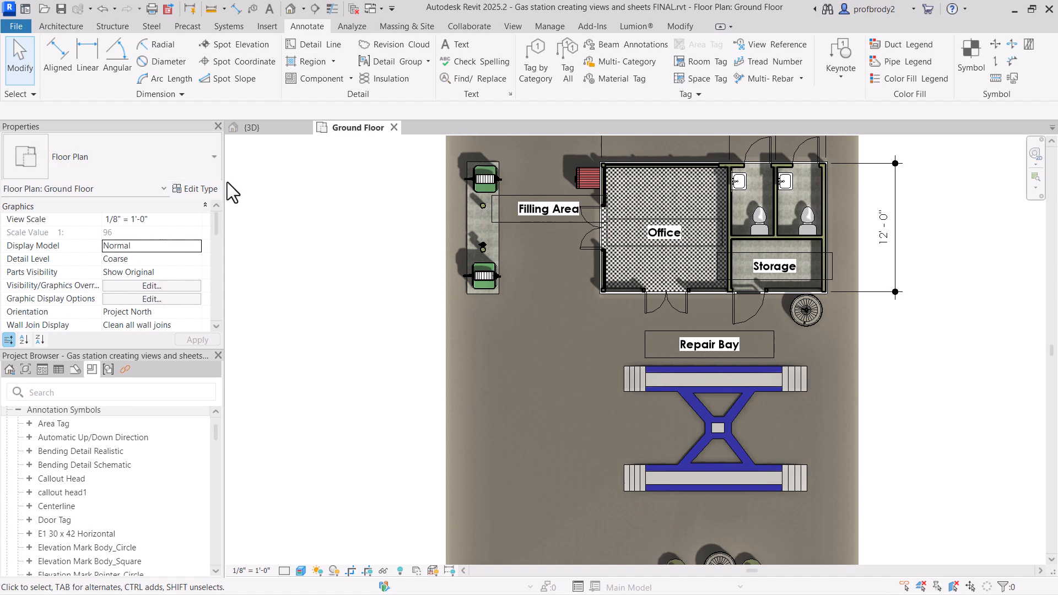
- Turn off Show Border in the 3/32" Custom text type used by the "Storage" note, and deselect the note
{"action": "left_click", "coordinate": [197, 190]}
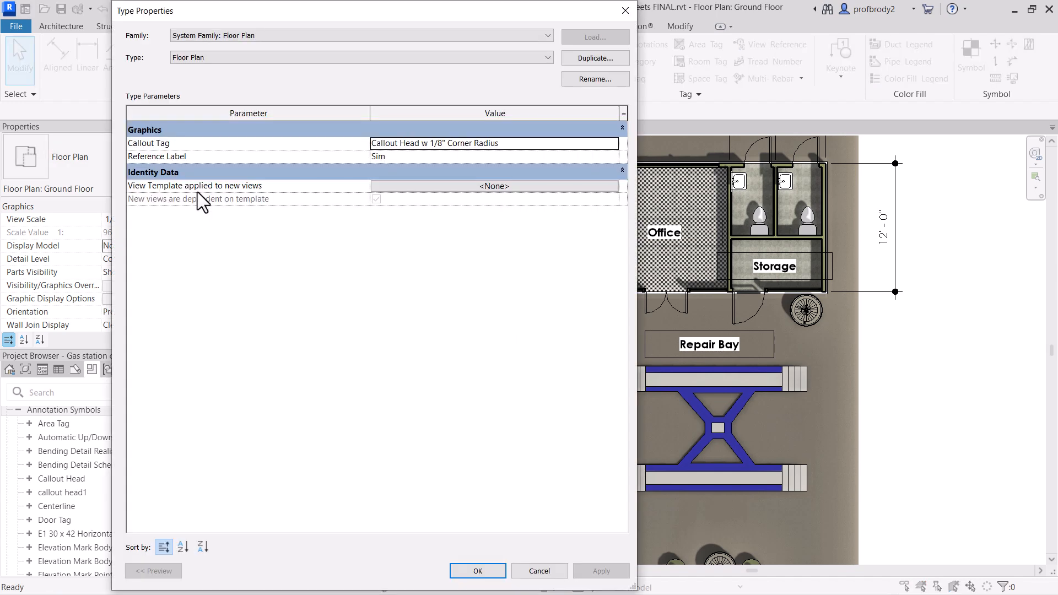
{"action": "left_click", "coordinate": [624, 11]}
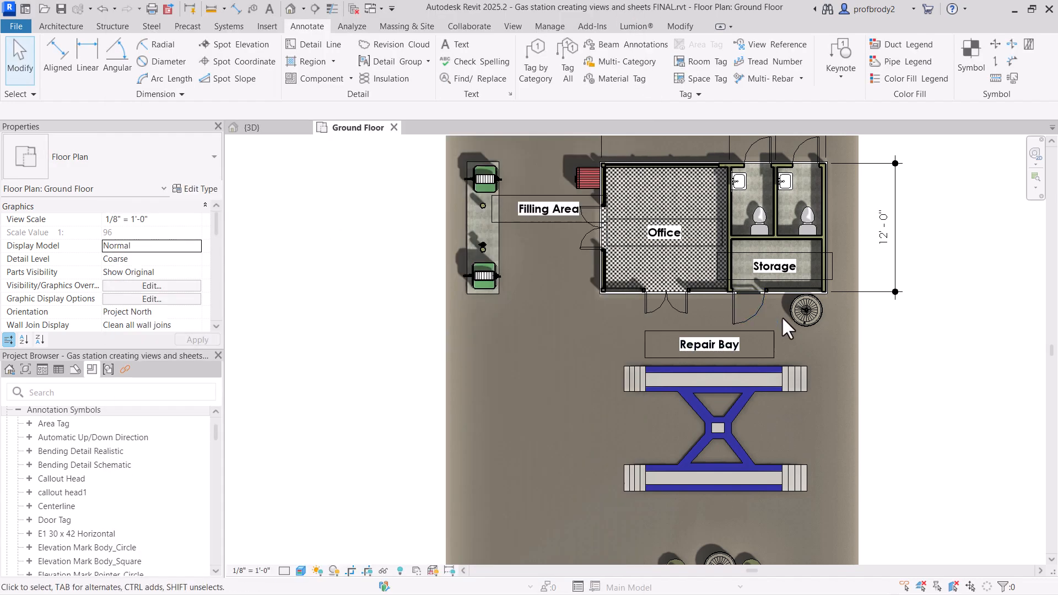
{"action": "left_click", "coordinate": [774, 266]}
{"action": "left_click", "coordinate": [193, 189]}
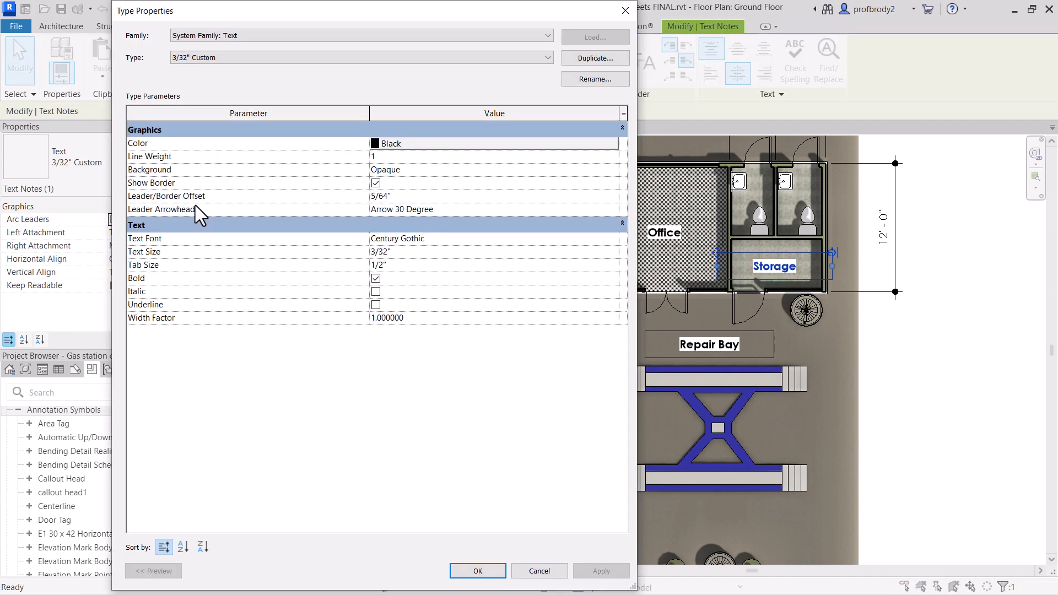
{"action": "left_click", "coordinate": [376, 184]}
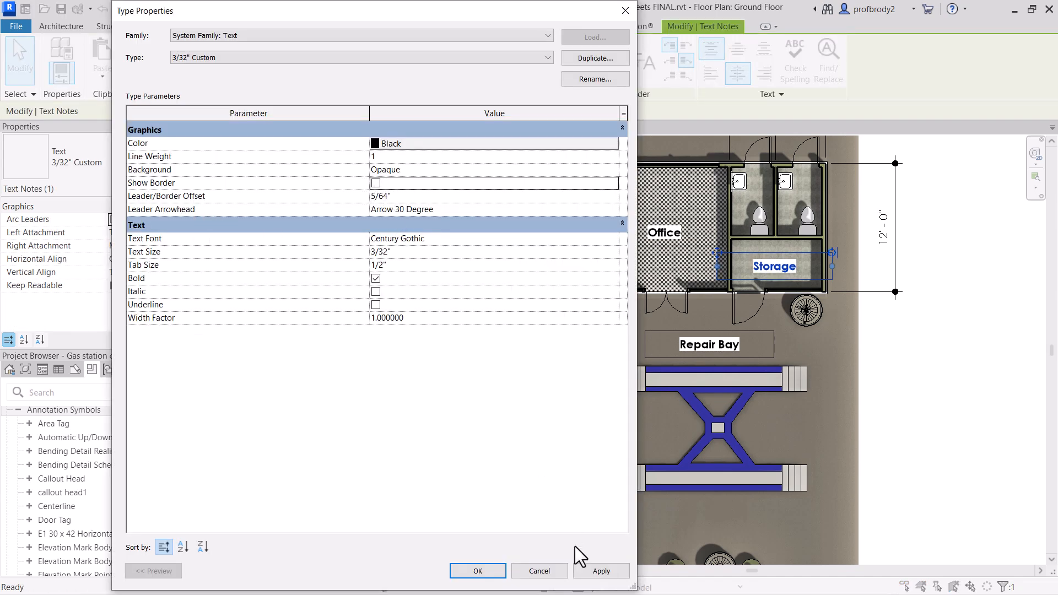
{"action": "left_click", "coordinate": [480, 571]}
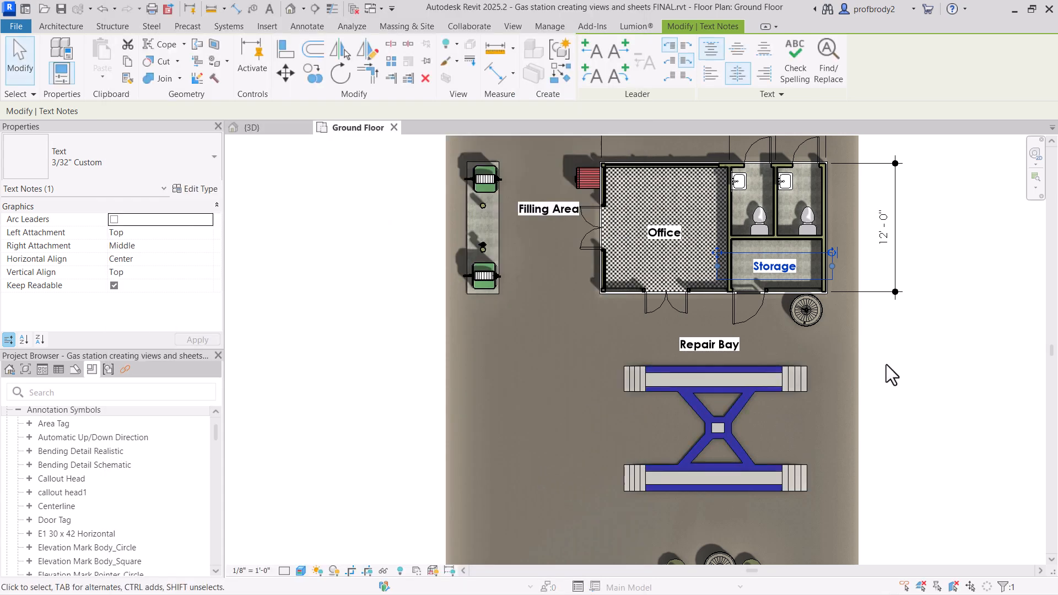
{"action": "left_click", "coordinate": [319, 307]}
- Draw a vertical building section from above the dimensions down past the slab, cutting through the office and car lift and looking right
{"action": "scroll", "coordinate": [451, 393], "scroll_direction": "up", "scroll_amount": 1}
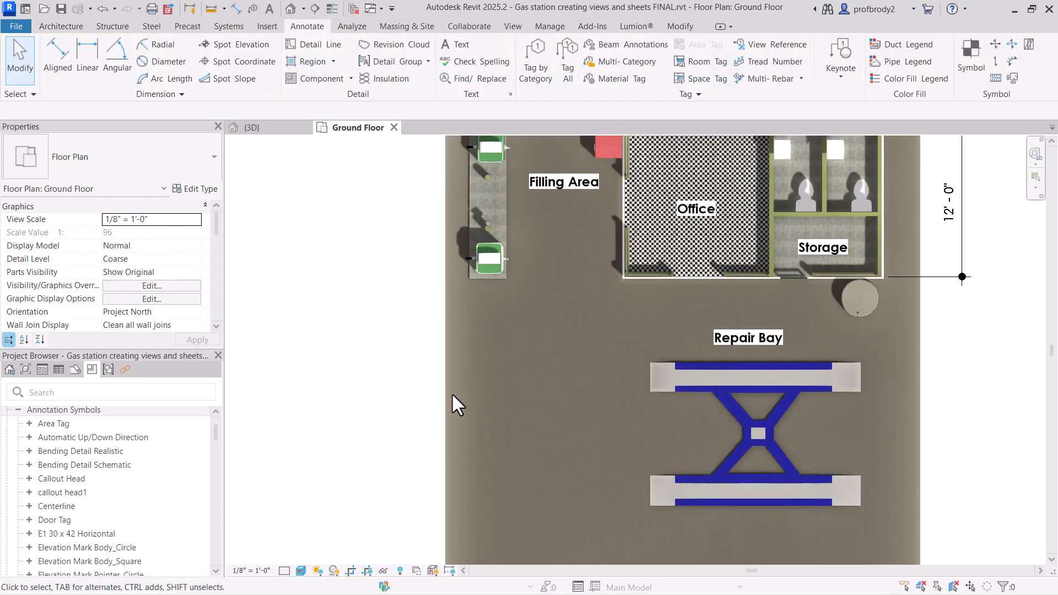
{"action": "scroll", "coordinate": [451, 392], "scroll_direction": "down", "scroll_amount": 2}
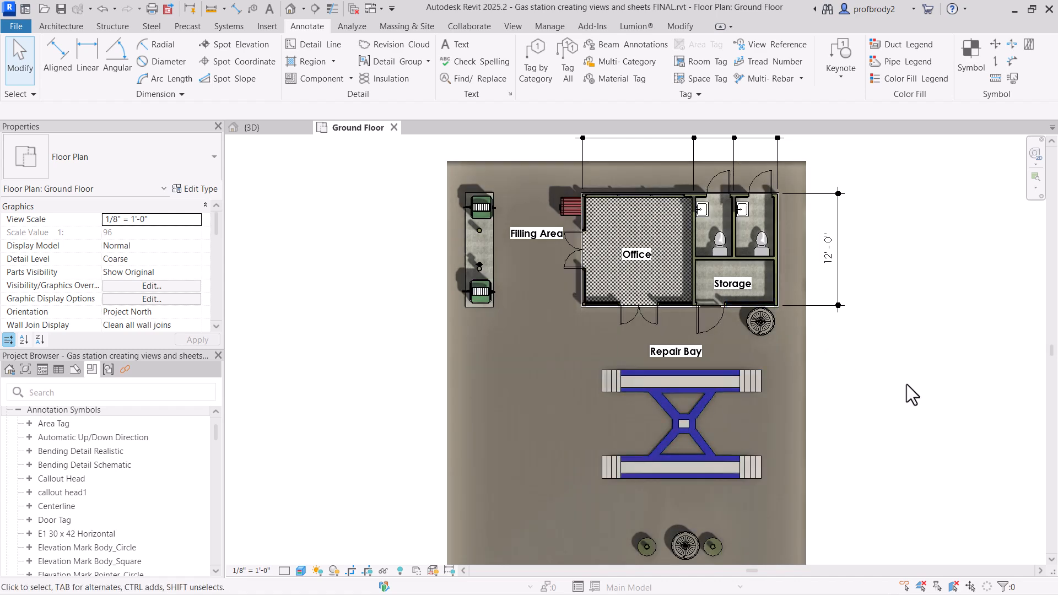
{"action": "scroll", "coordinate": [857, 358], "scroll_direction": "down", "scroll_amount": 1}
{"action": "middle_click_drag", "start_coordinate": [857, 356], "coordinate": [856, 358]}
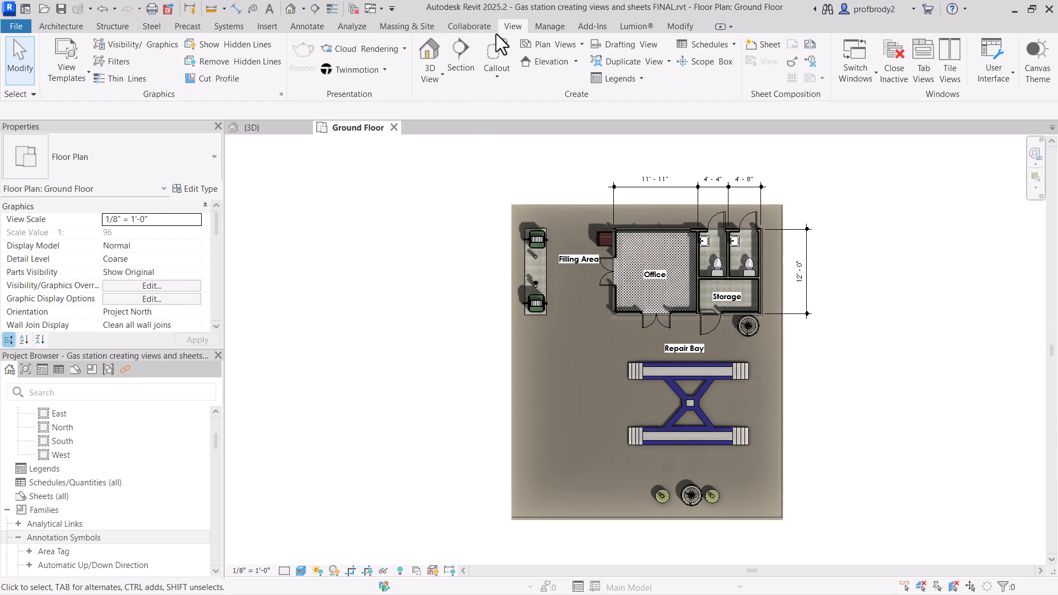
{"action": "left_click", "coordinate": [459, 50]}
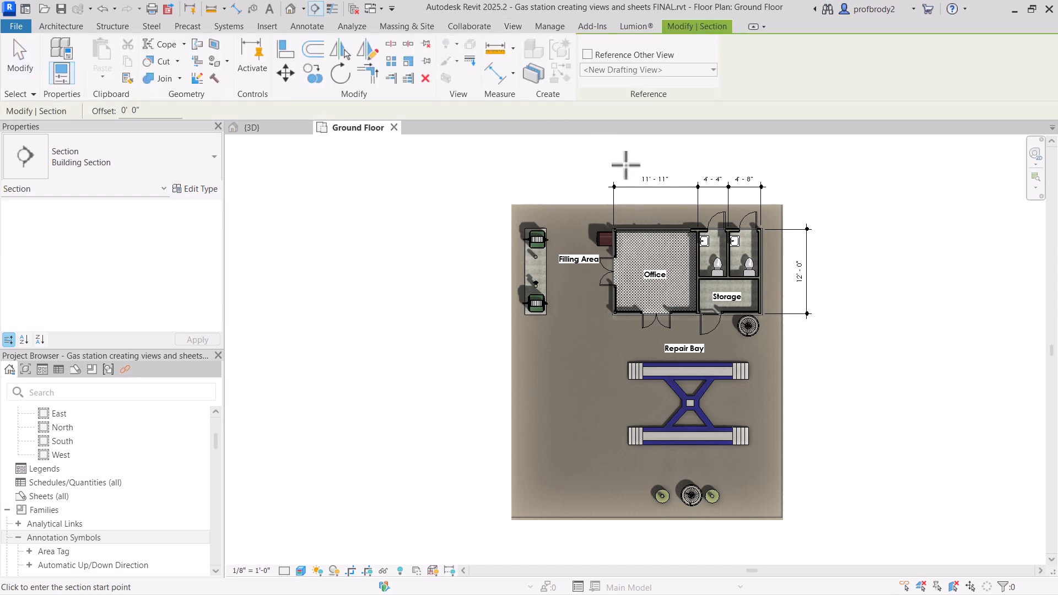
{"action": "left_click", "coordinate": [679, 164]}
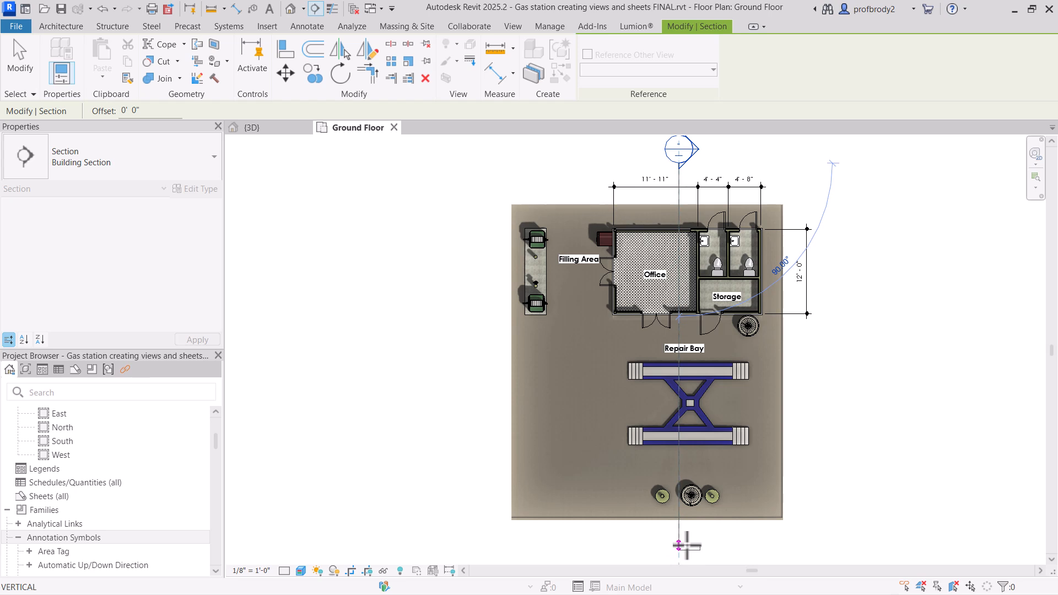
{"action": "left_click", "coordinate": [679, 534]}
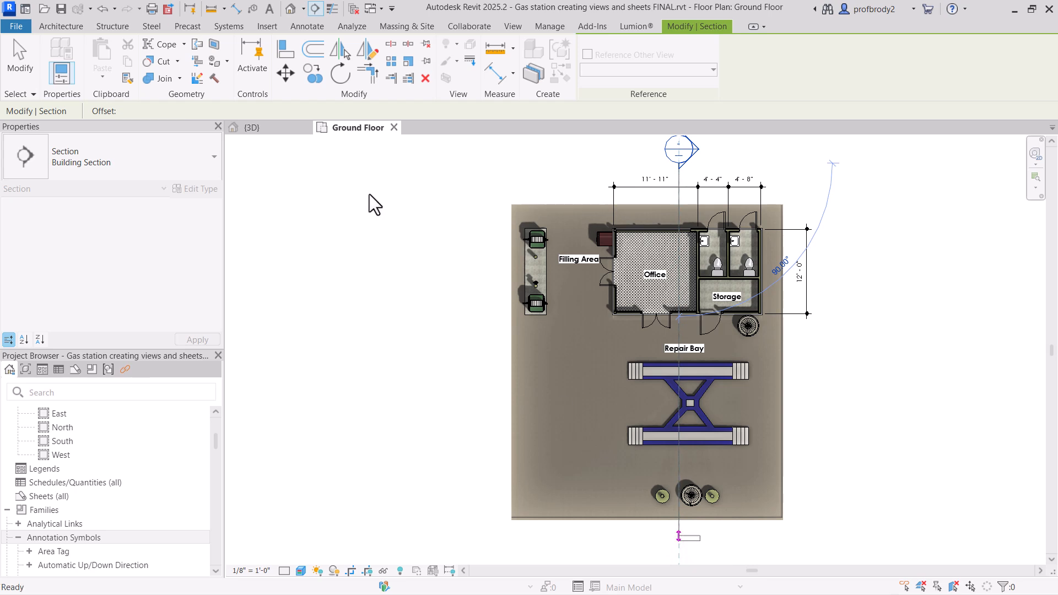
{"action": "left_click", "coordinate": [488, 266]}
- Draw a horizontal building section from left of the fuel pumps through the office to beyond the 12' - 0" dimension, looking up
{"action": "left_click", "coordinate": [460, 55]}
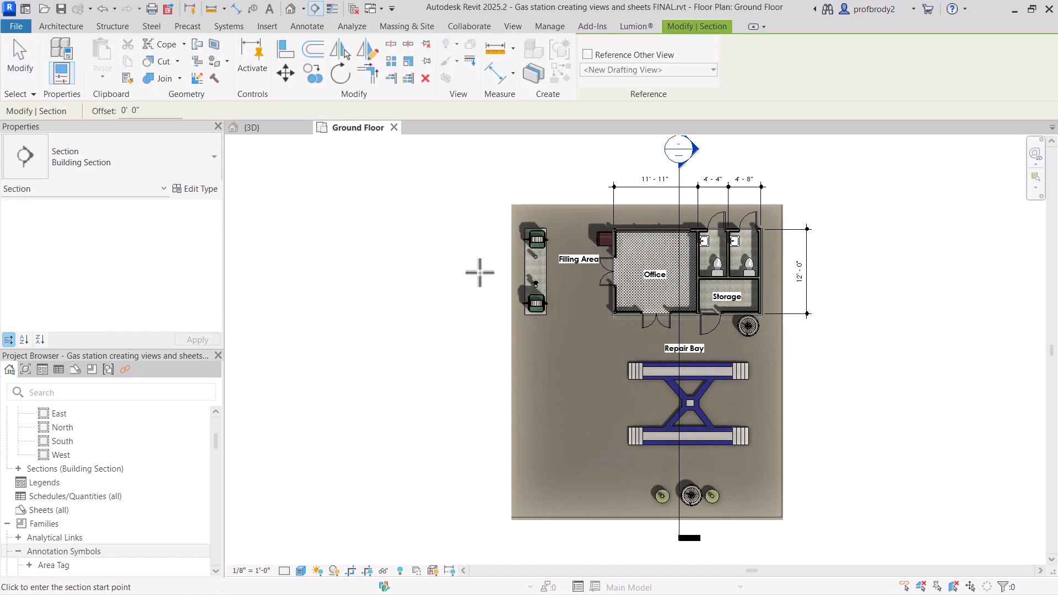
{"action": "left_click", "coordinate": [479, 274]}
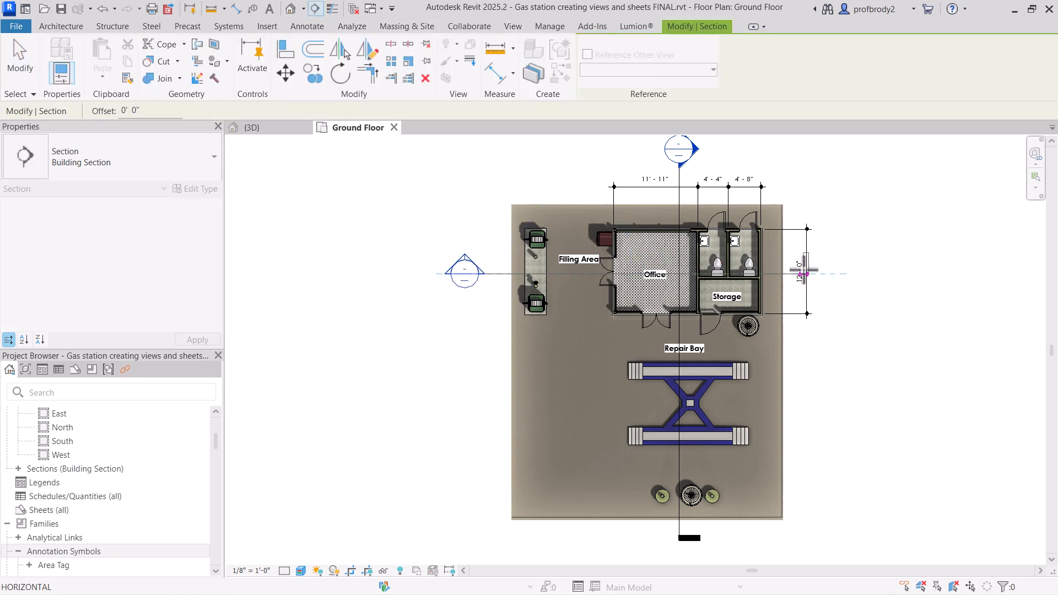
{"action": "left_click", "coordinate": [817, 273]}
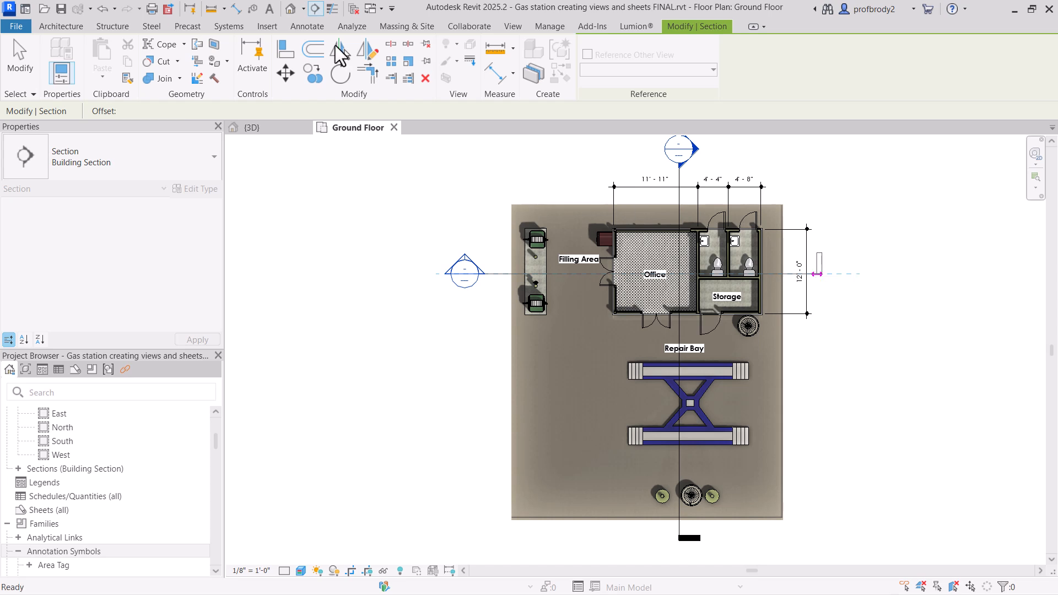
{"action": "key", "text": "Escape"}
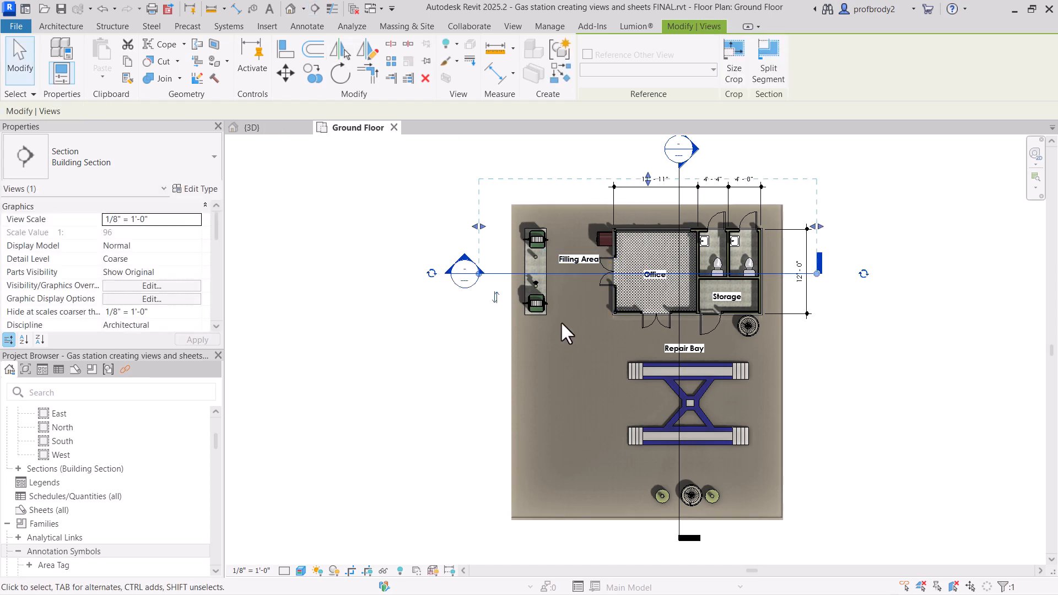
- Nudge the horizontal section line slightly down so it cuts through the office's filling-side door and passes just above the lower fuel pump
{"action": "scroll", "coordinate": [564, 321], "scroll_direction": "up", "scroll_amount": 2}
{"action": "scroll", "coordinate": [775, 272], "scroll_direction": "up", "scroll_amount": 1}
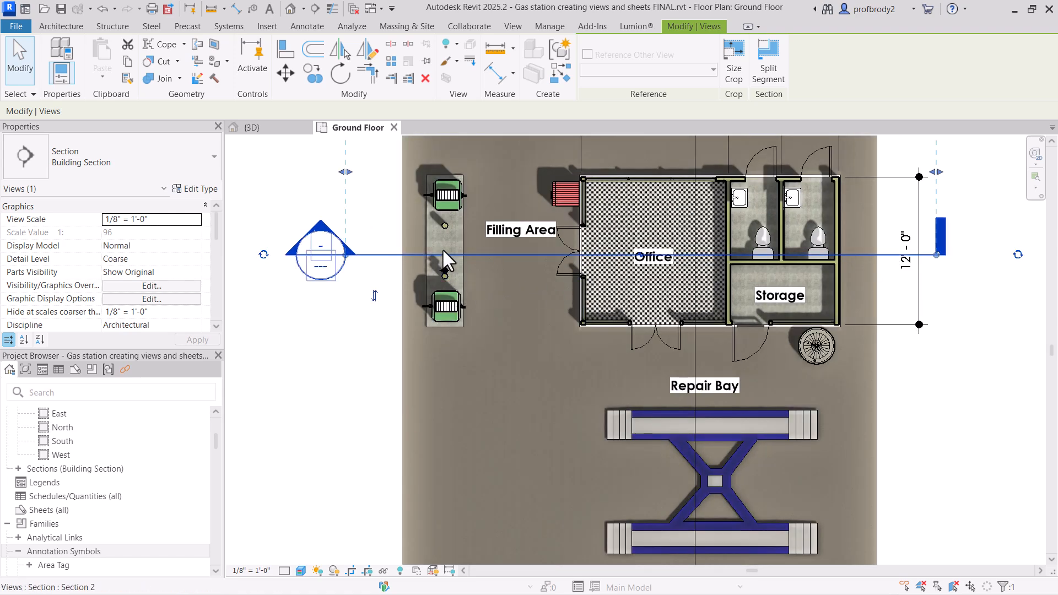
{"action": "left_click_drag", "start_coordinate": [384, 260], "coordinate": [384, 270]}
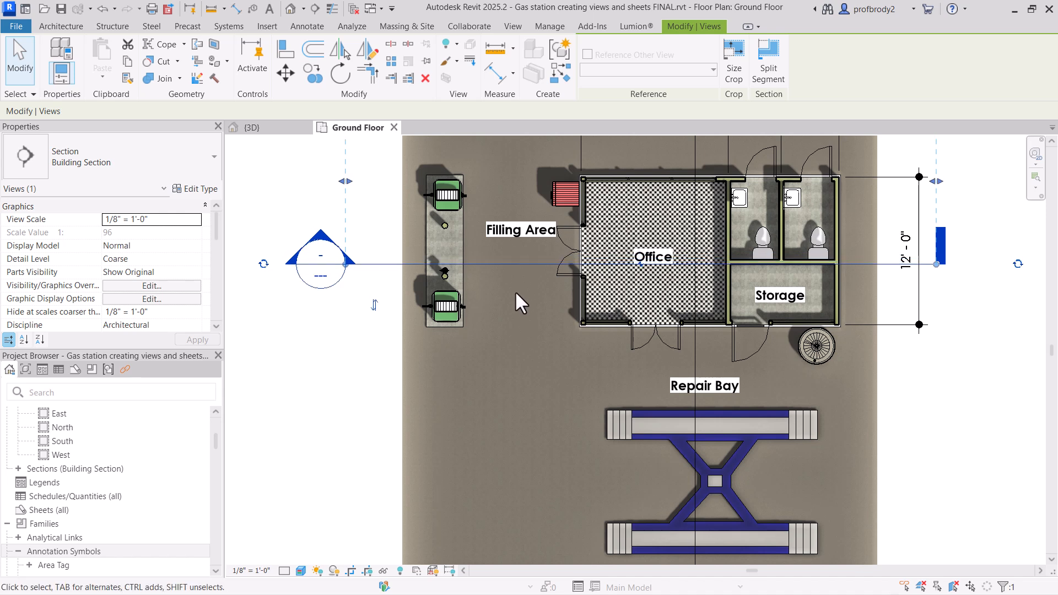
{"action": "key", "text": "Down"}
{"action": "key", "text": "Down"}
{"action": "key", "text": "Down"}
{"action": "key", "text": "Down"}
{"action": "key", "text": "Down"}
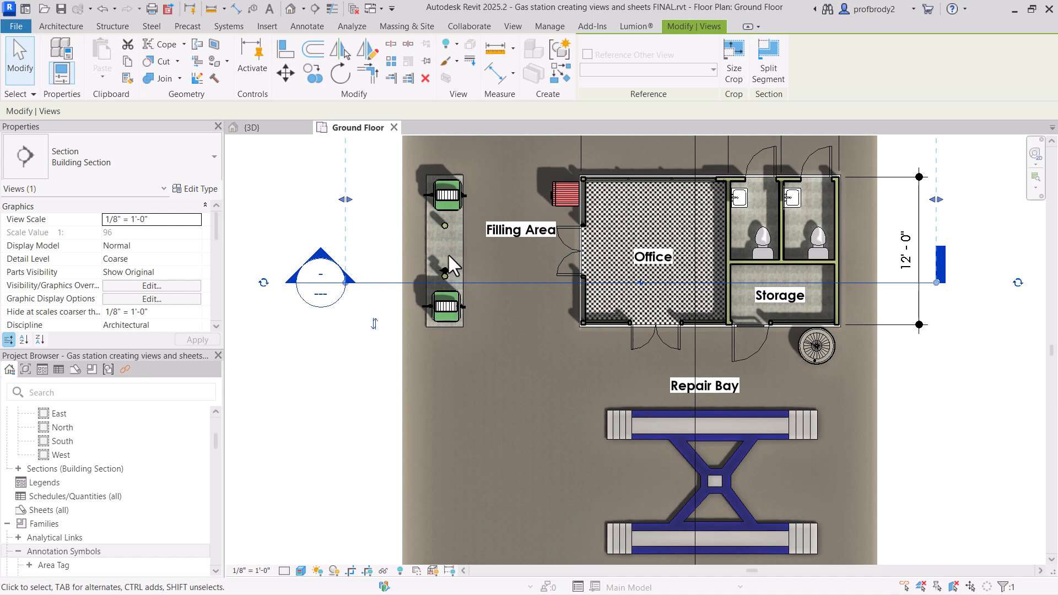
{"action": "key", "text": "Up"}
{"action": "key", "text": "Up"}
{"action": "key", "text": "Up"}
{"action": "key", "text": "Up"}
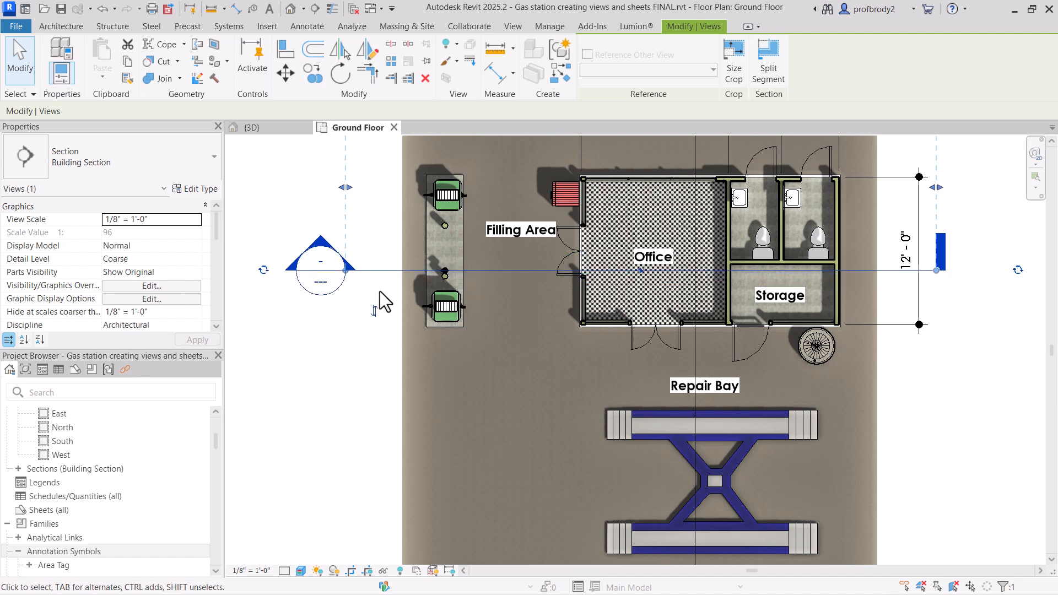
{"action": "key", "text": "Up"}
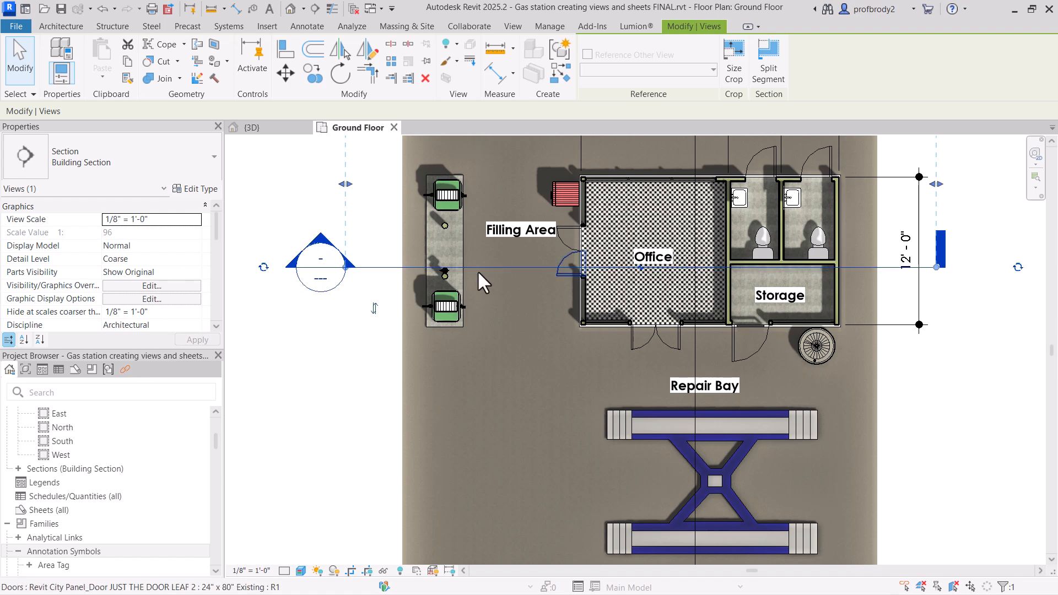
- Tighten the horizontal section's view extents so its depth and both sides align with the slab's upper, left and right edges
{"action": "scroll", "coordinate": [571, 229], "scroll_direction": "down", "scroll_amount": 2}
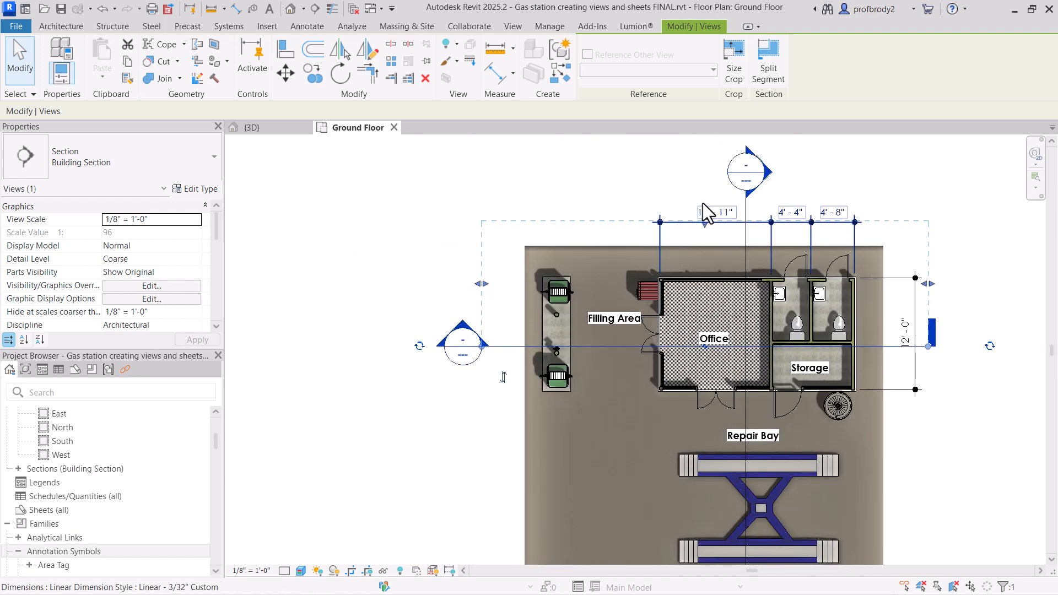
{"action": "left_click_drag", "start_coordinate": [704, 223], "coordinate": [701, 249]}
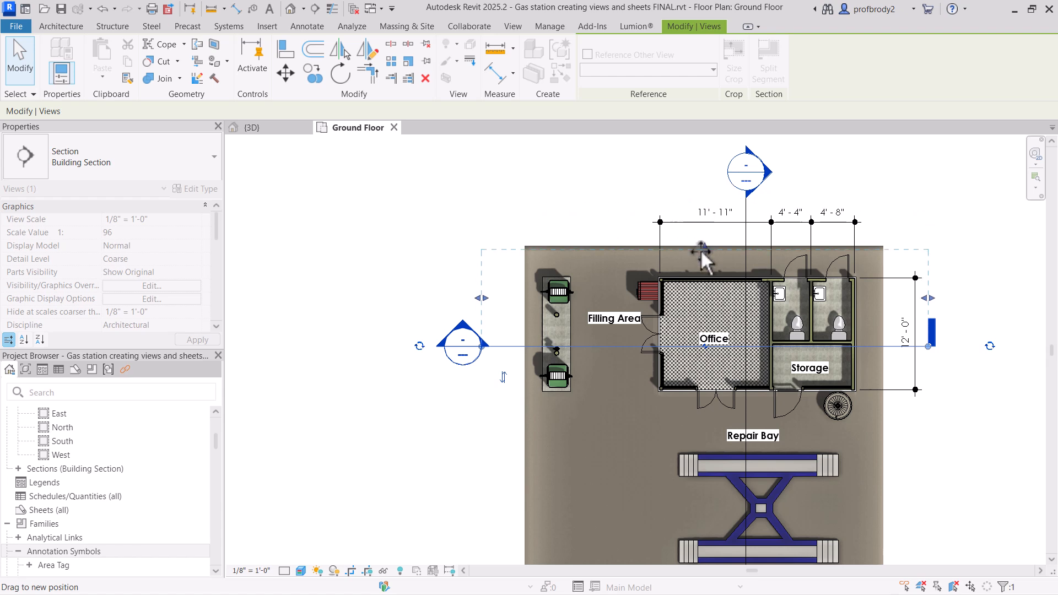
{"action": "left_click_drag", "start_coordinate": [711, 293], "coordinate": [708, 237]}
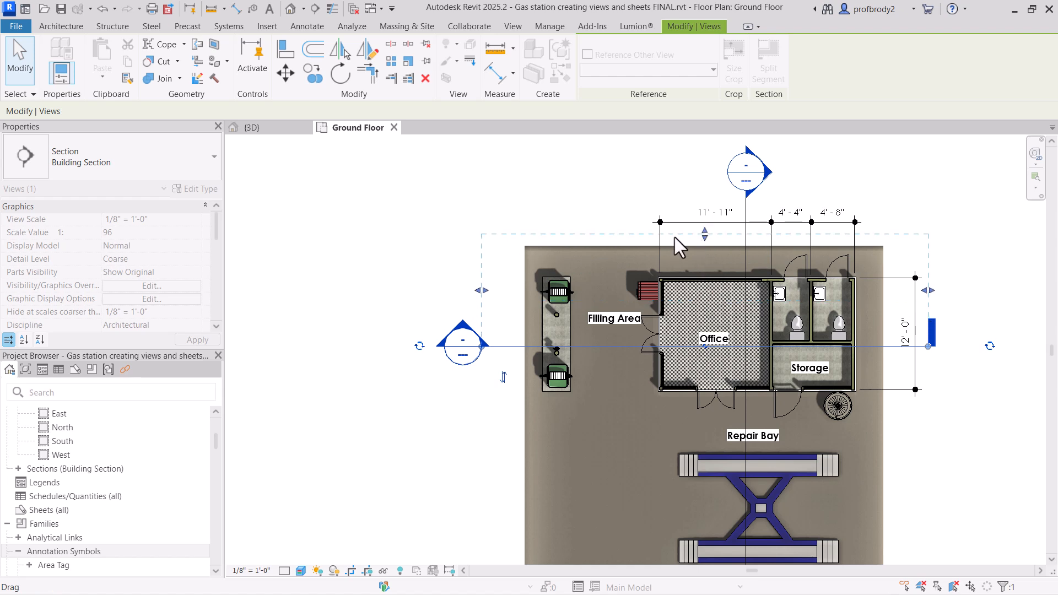
{"action": "left_click_drag", "start_coordinate": [479, 298], "coordinate": [530, 301]}
{"action": "left_click_drag", "start_coordinate": [928, 291], "coordinate": [875, 297]}
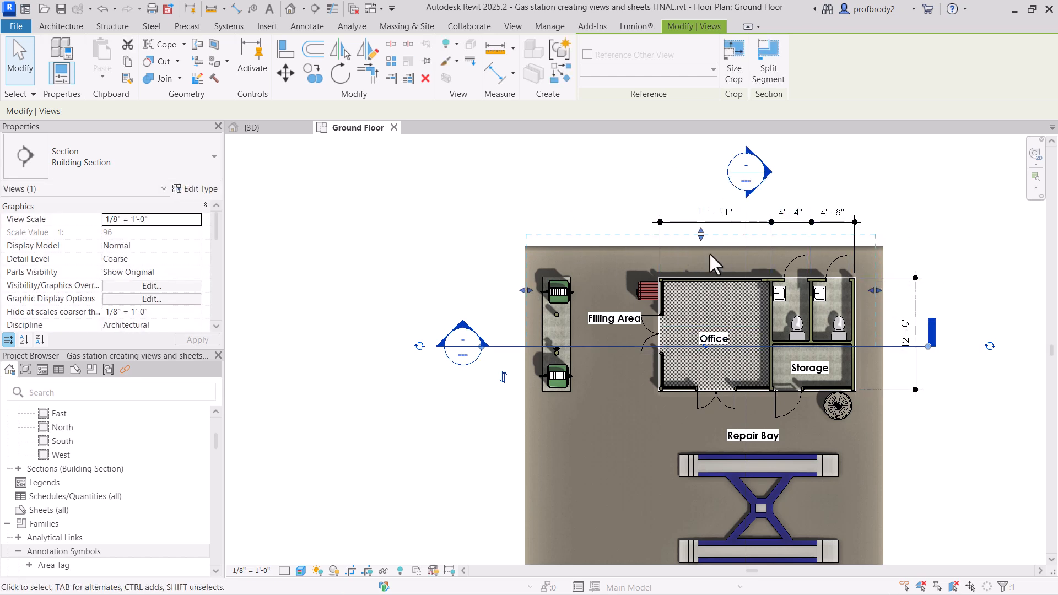
{"action": "left_click_drag", "start_coordinate": [701, 234], "coordinate": [701, 248]}
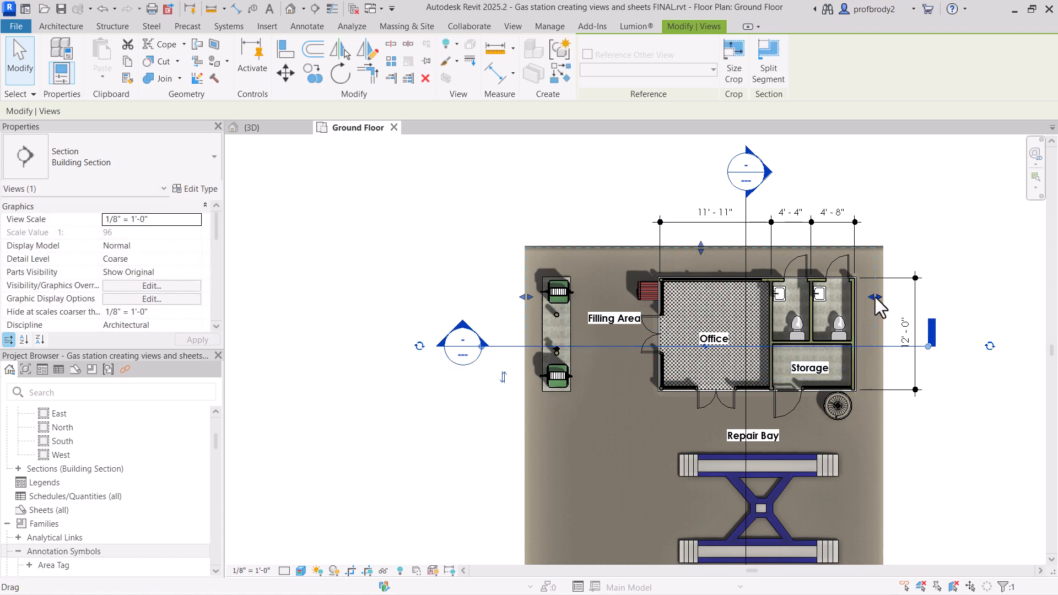
{"action": "left_click_drag", "start_coordinate": [875, 296], "coordinate": [877, 298]}
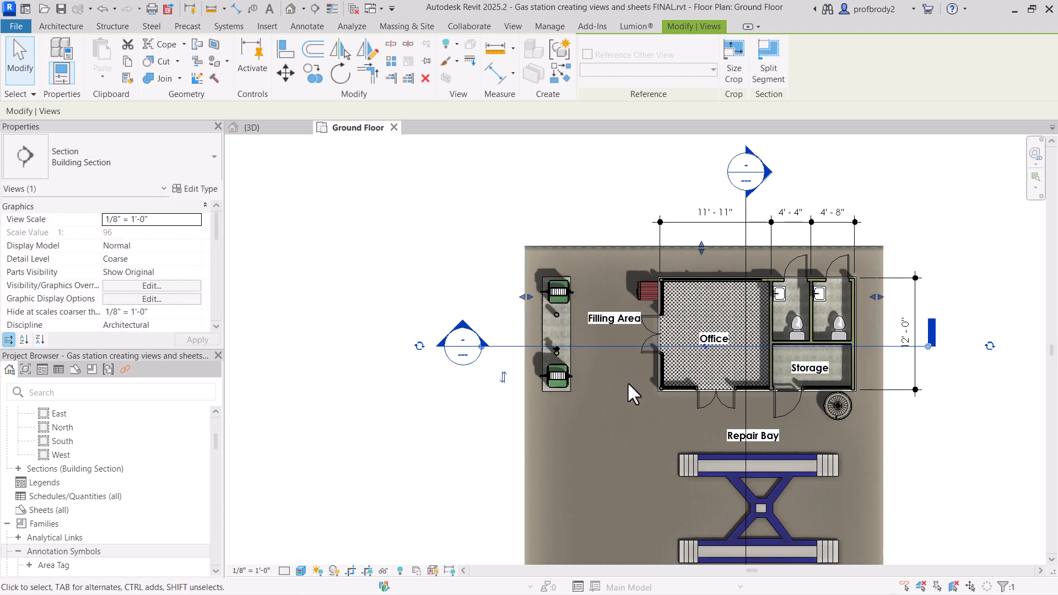
- Tighten the vertical section's view extents so both ends and its depth align with the slab's upper, lower and right edges
{"action": "left_click", "coordinate": [745, 412]}
{"action": "scroll", "coordinate": [710, 361], "scroll_direction": "down", "scroll_amount": 1}
{"action": "middle_click_drag", "start_coordinate": [709, 359], "coordinate": [655, 276]}
{"action": "left_click_drag", "start_coordinate": [747, 147], "coordinate": [757, 194]}
{"action": "middle_click_drag", "start_coordinate": [706, 351], "coordinate": [700, 303]}
{"action": "left_click_drag", "start_coordinate": [742, 522], "coordinate": [739, 498]}
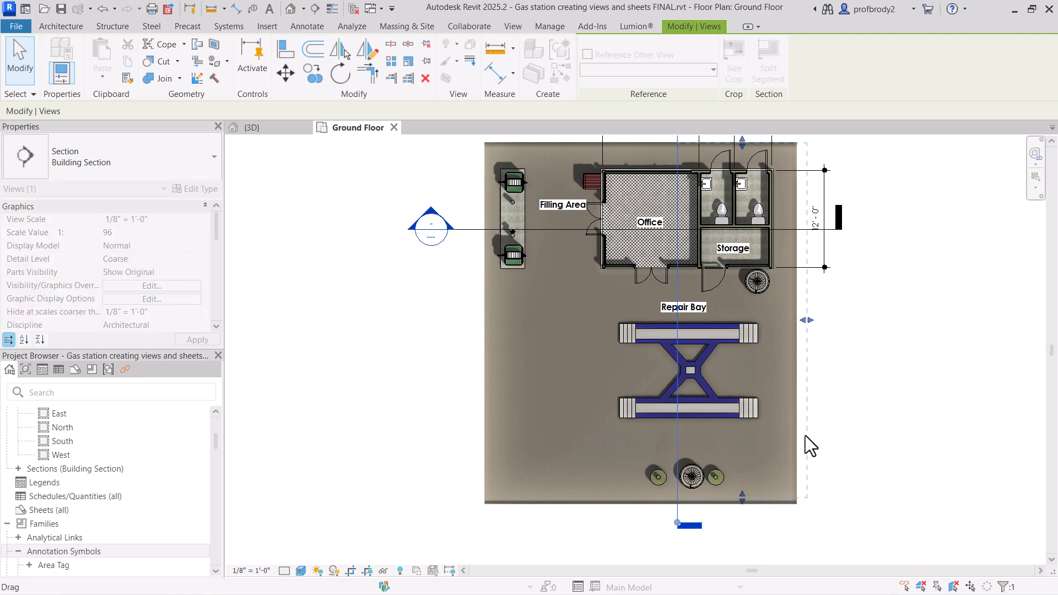
{"action": "left_click_drag", "start_coordinate": [804, 320], "coordinate": [793, 321]}
{"action": "scroll", "coordinate": [738, 322], "scroll_direction": "down", "scroll_amount": 2}
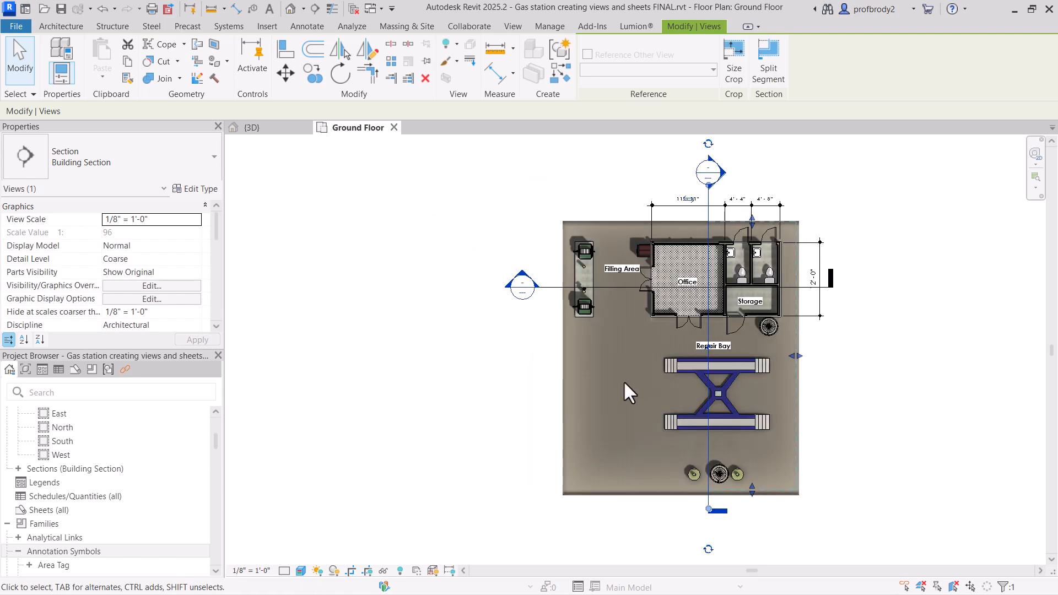
- Move the 12' - 0" dimension's text upward so it clears the horizontal building section line
{"action": "left_click", "coordinate": [642, 183]}
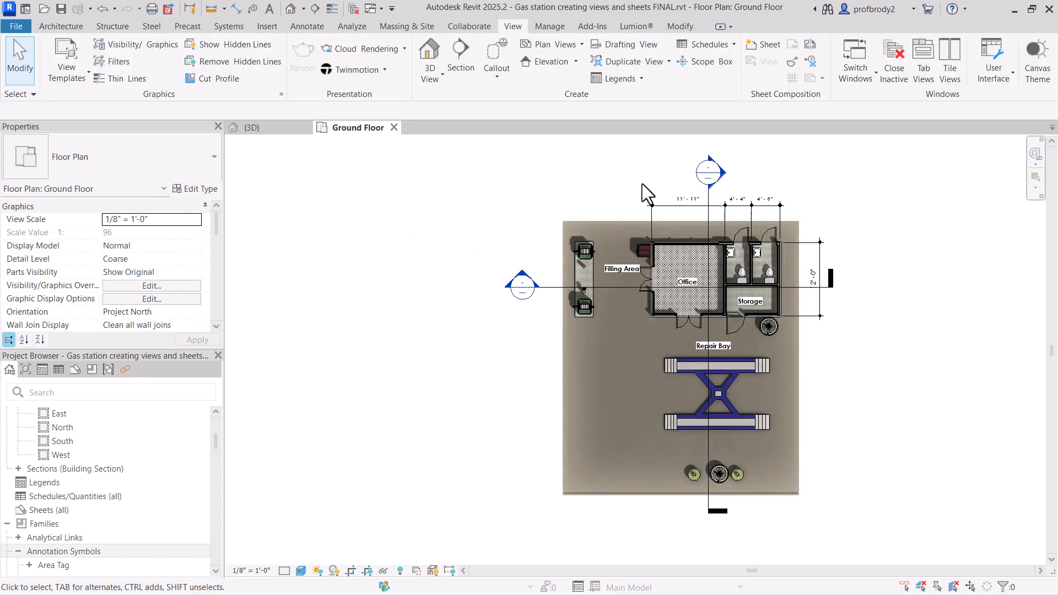
{"action": "left_click", "coordinate": [706, 215]}
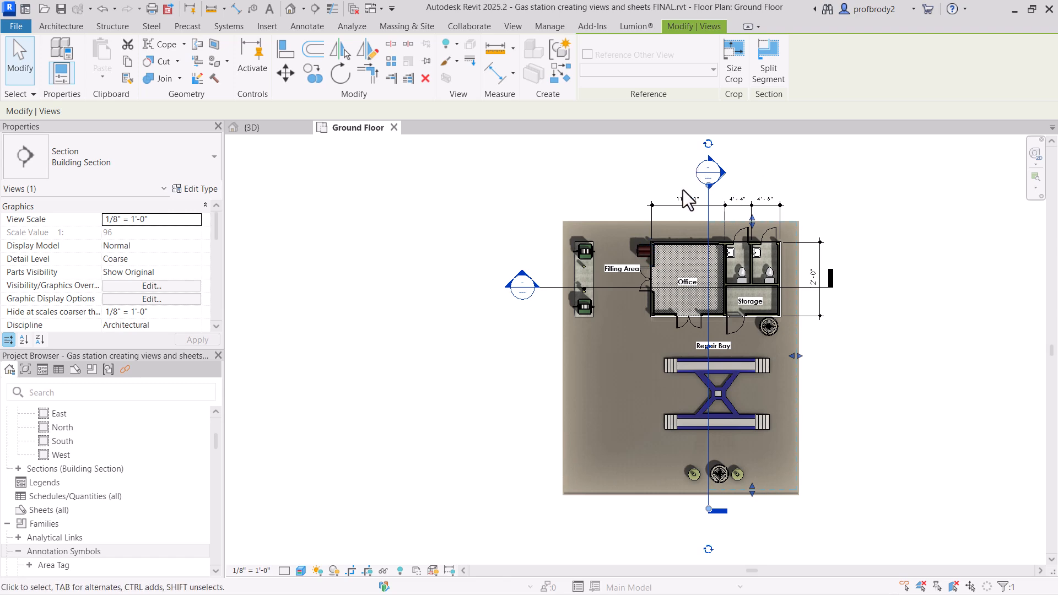
{"action": "scroll", "coordinate": [700, 287], "scroll_direction": "up", "scroll_amount": 2}
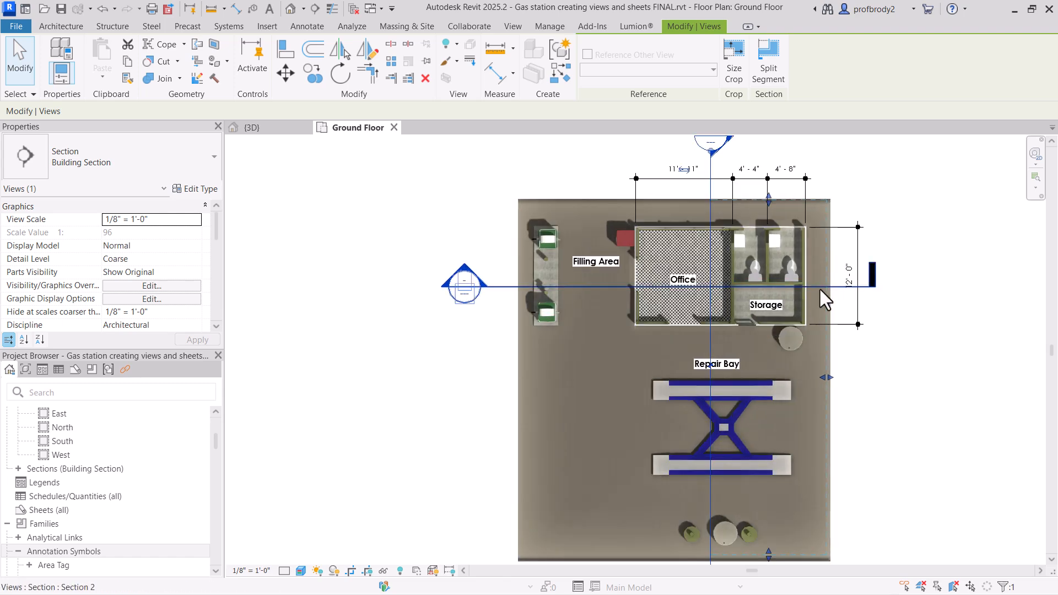
{"action": "scroll", "coordinate": [853, 281], "scroll_direction": "up", "scroll_amount": 2}
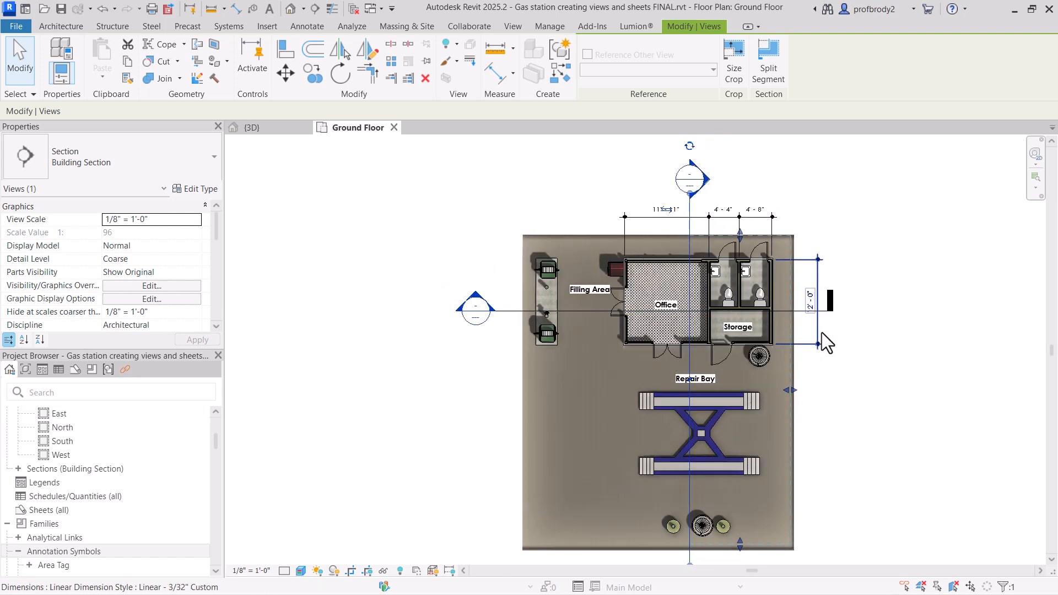
{"action": "scroll", "coordinate": [801, 286], "scroll_direction": "up", "scroll_amount": 4}
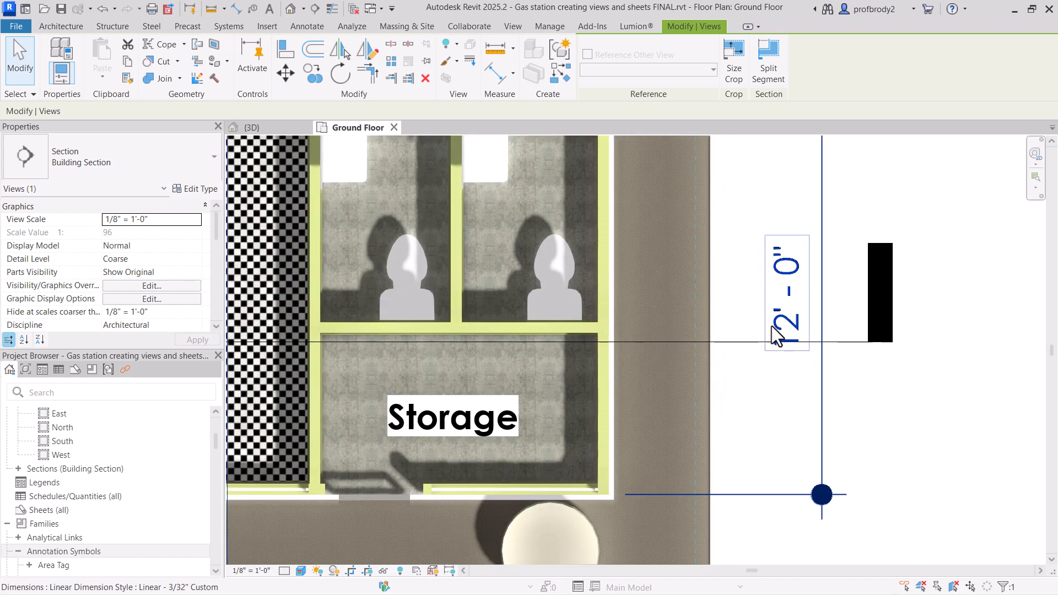
{"action": "left_click", "coordinate": [776, 333]}
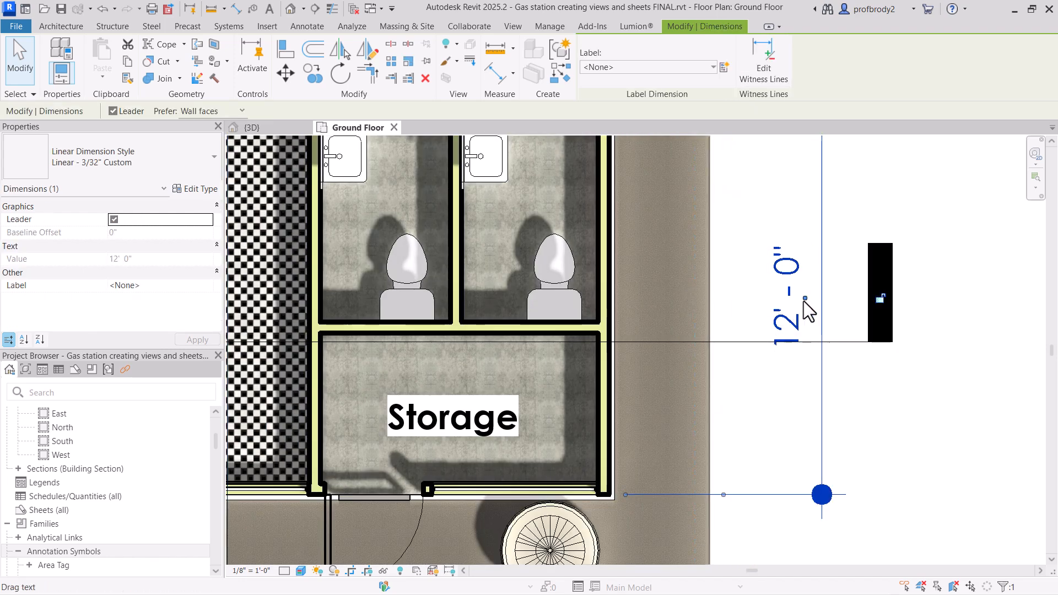
{"action": "left_click_drag", "start_coordinate": [804, 298], "coordinate": [799, 247]}
{"action": "scroll", "coordinate": [798, 310], "scroll_direction": "down", "scroll_amount": 3}
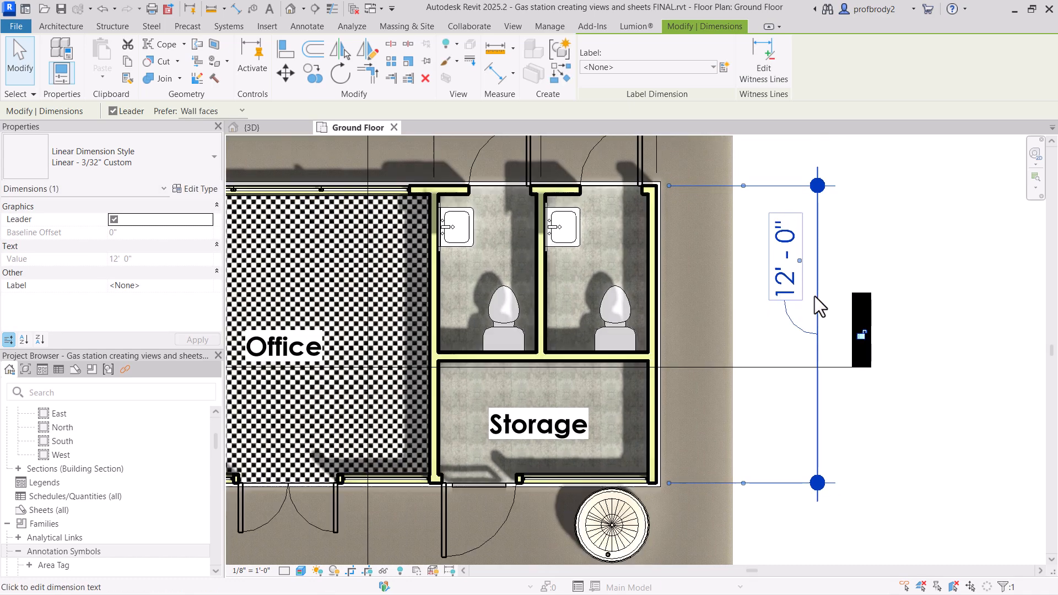
{"action": "scroll", "coordinate": [803, 292], "scroll_direction": "down", "scroll_amount": 2}
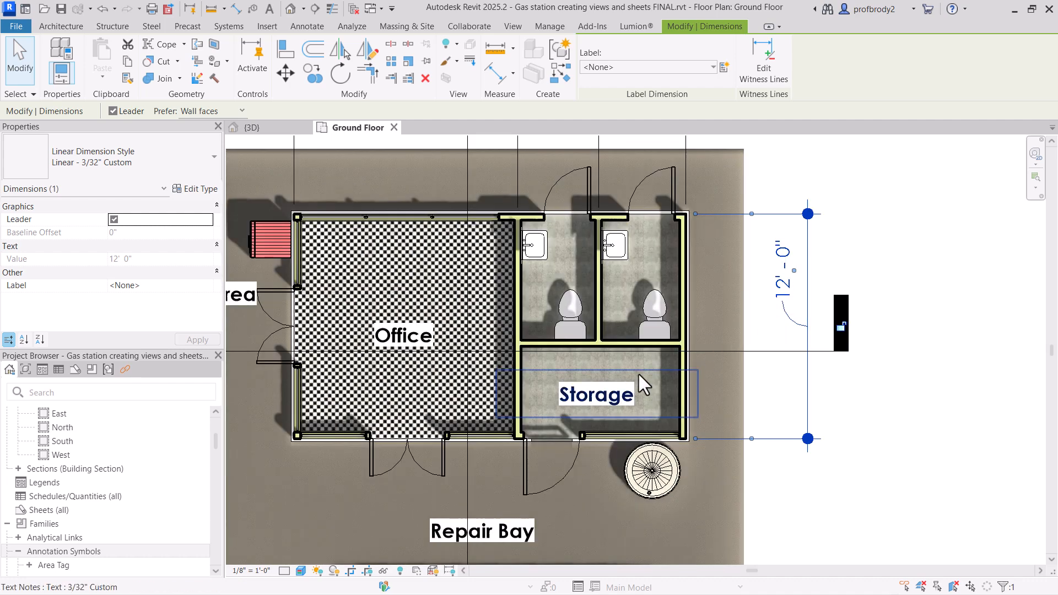
{"action": "left_click", "coordinate": [913, 361]}
{"action": "scroll", "coordinate": [854, 380], "scroll_direction": "down", "scroll_amount": 3}
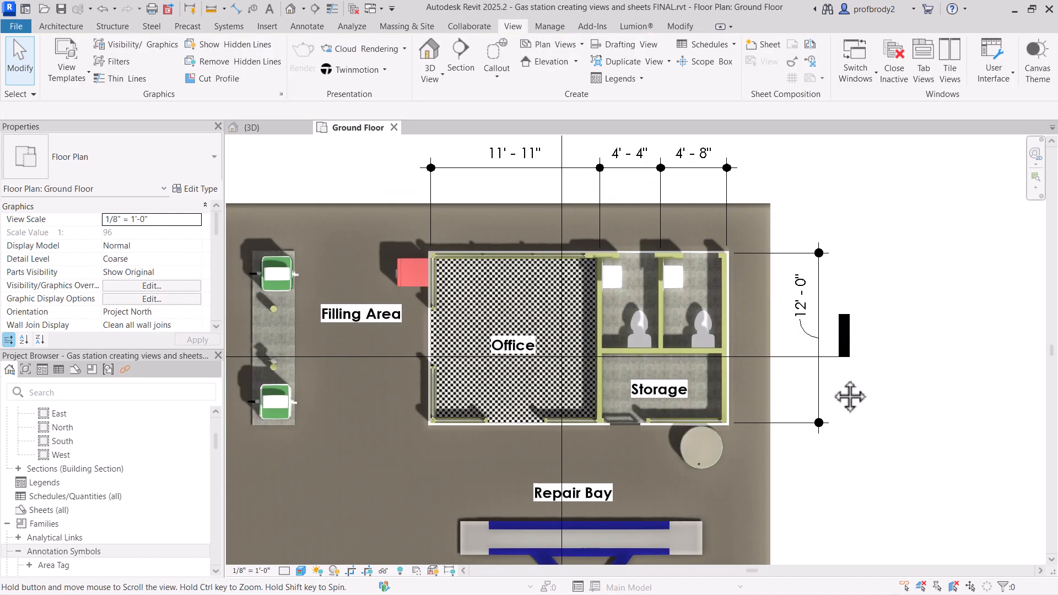
{"action": "scroll", "coordinate": [851, 388], "scroll_direction": "down", "scroll_amount": 1}
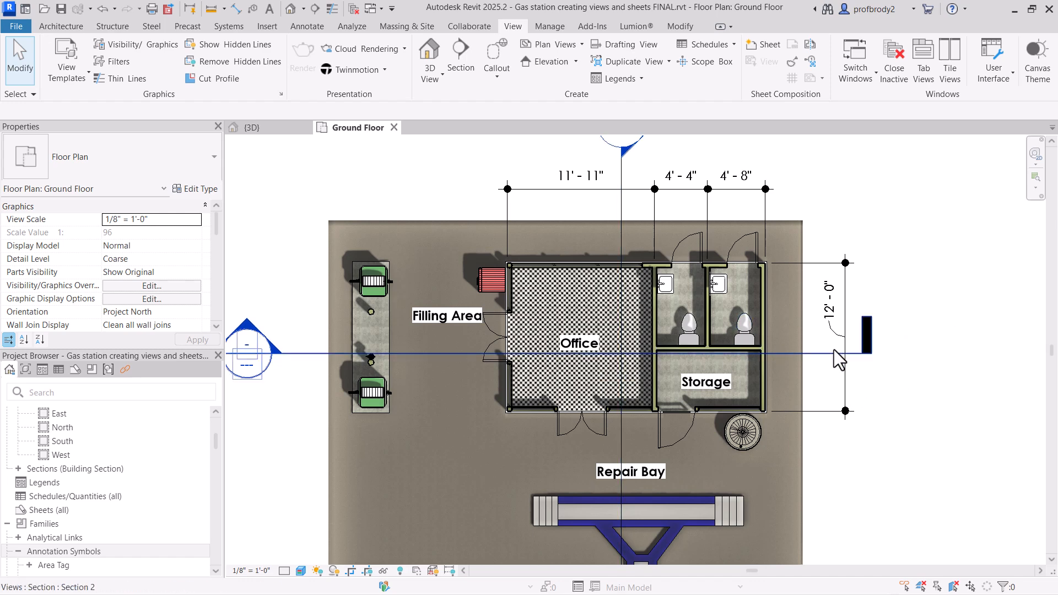
{"action": "scroll", "coordinate": [673, 364], "scroll_direction": "down", "scroll_amount": 1}
{"action": "middle_click_drag", "start_coordinate": [673, 363], "coordinate": [742, 385]}
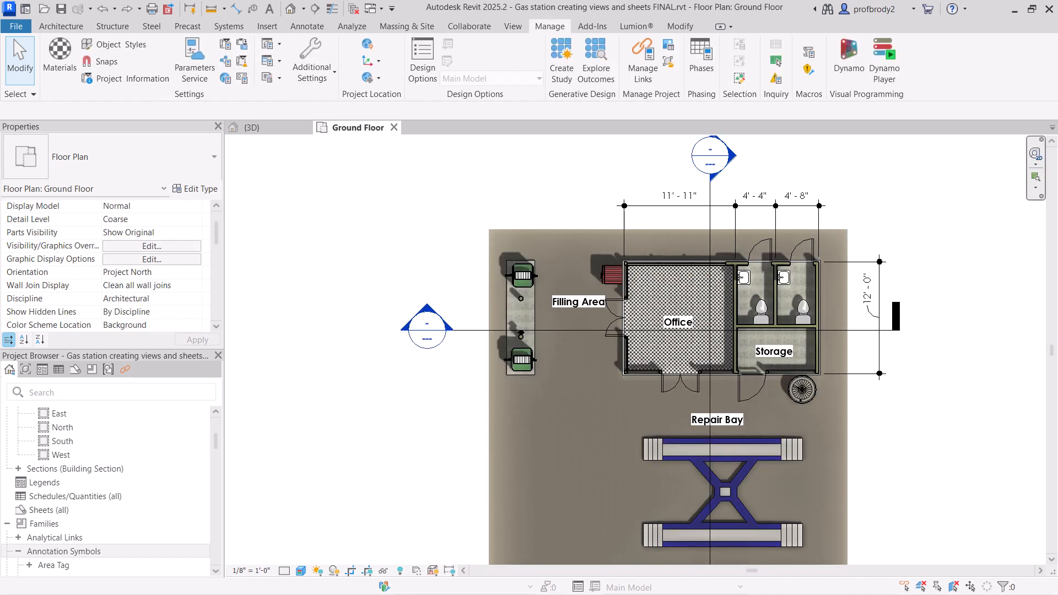
- Select the vertical building section, start the Linework tool and open its line style choices
{"action": "left_click", "coordinate": [1036, 178]}
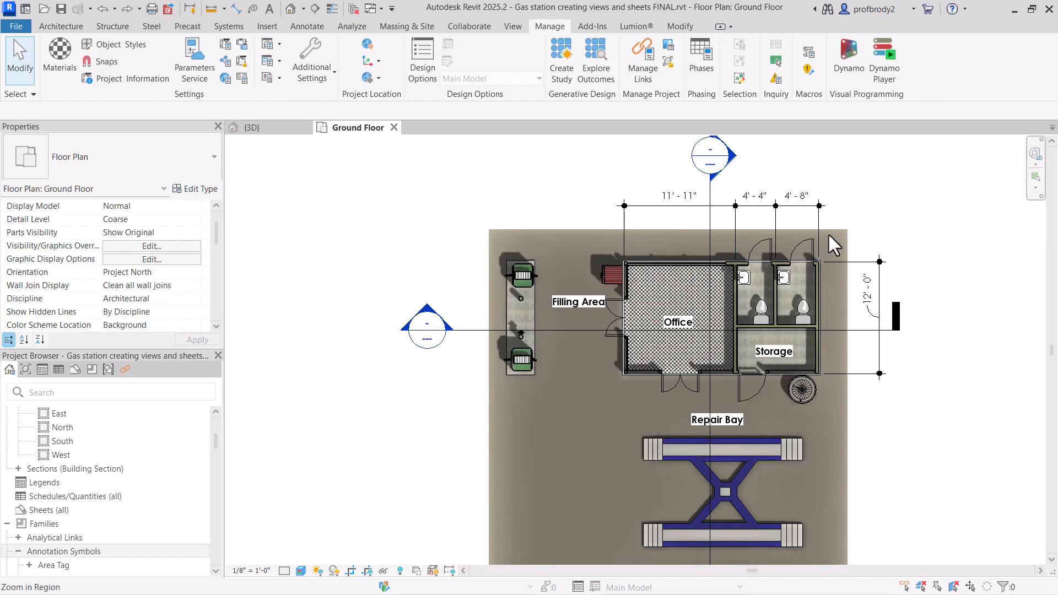
{"action": "left_click", "coordinate": [710, 203]}
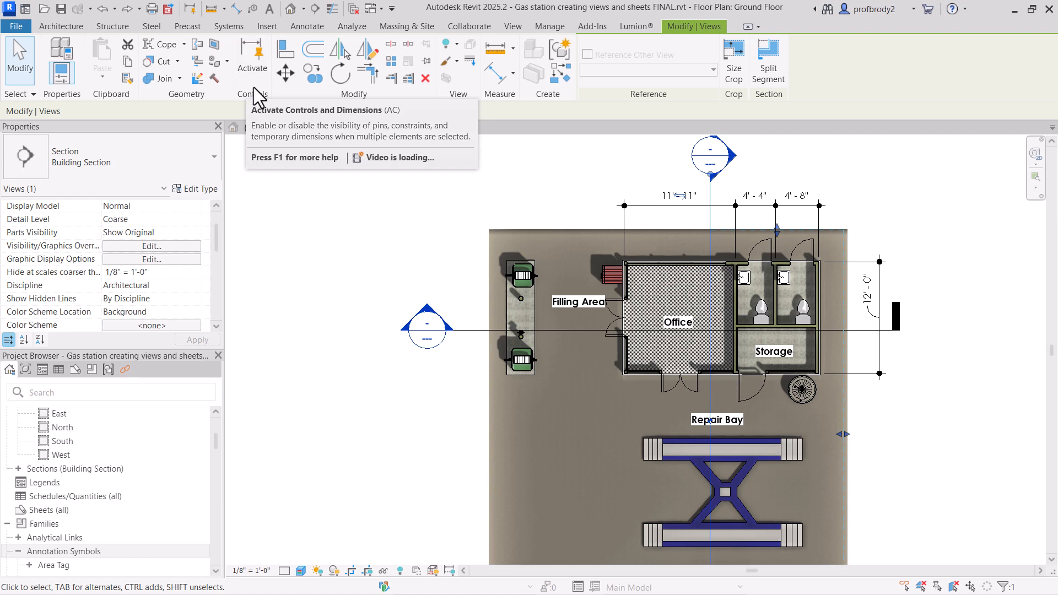
{"action": "left_click", "coordinate": [466, 59]}
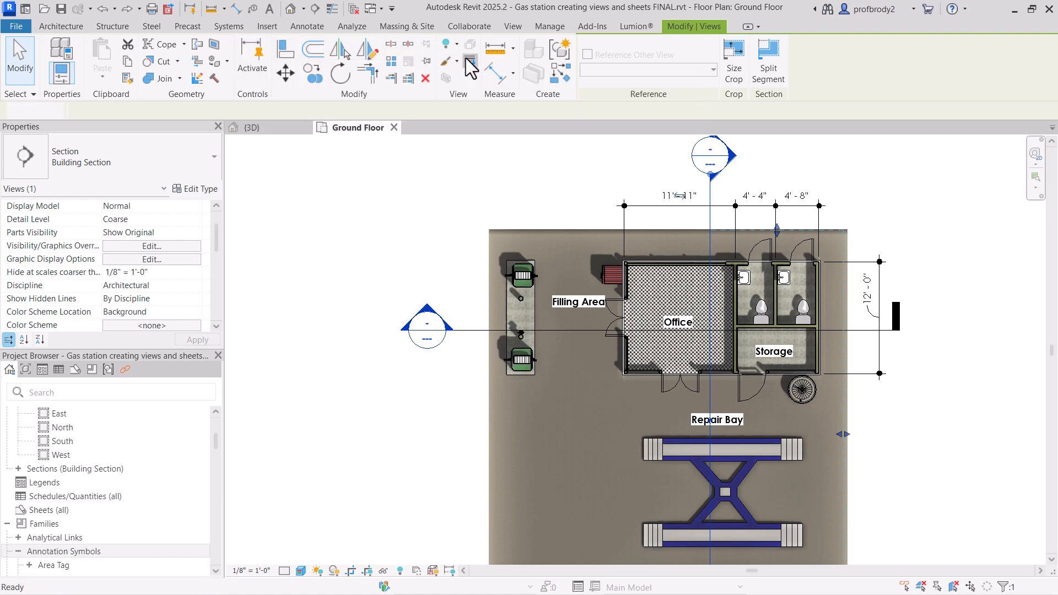
{"action": "left_click", "coordinate": [671, 67]}
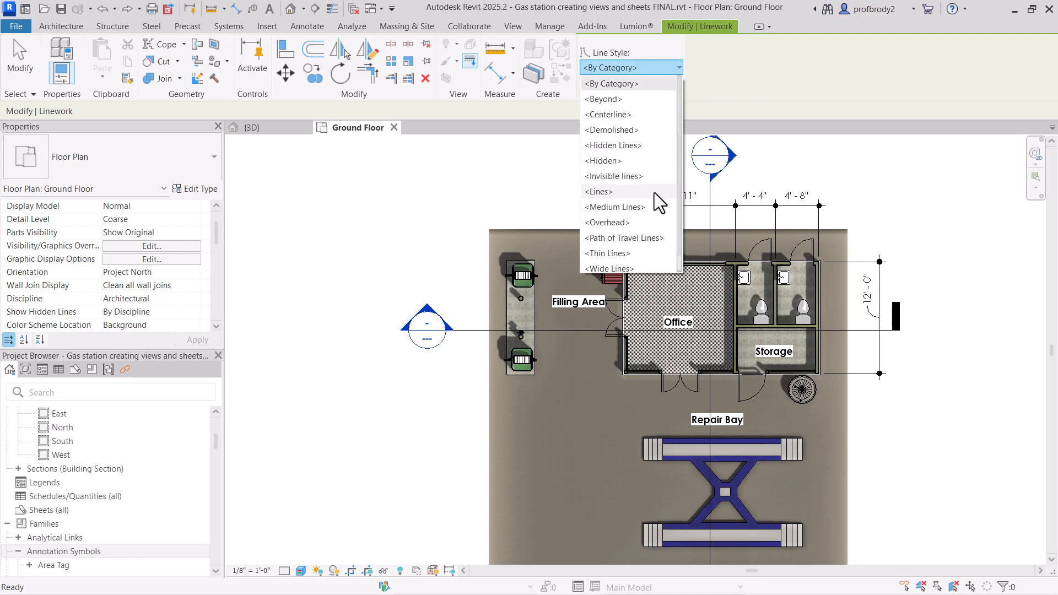
{"action": "left_click", "coordinate": [627, 265]}
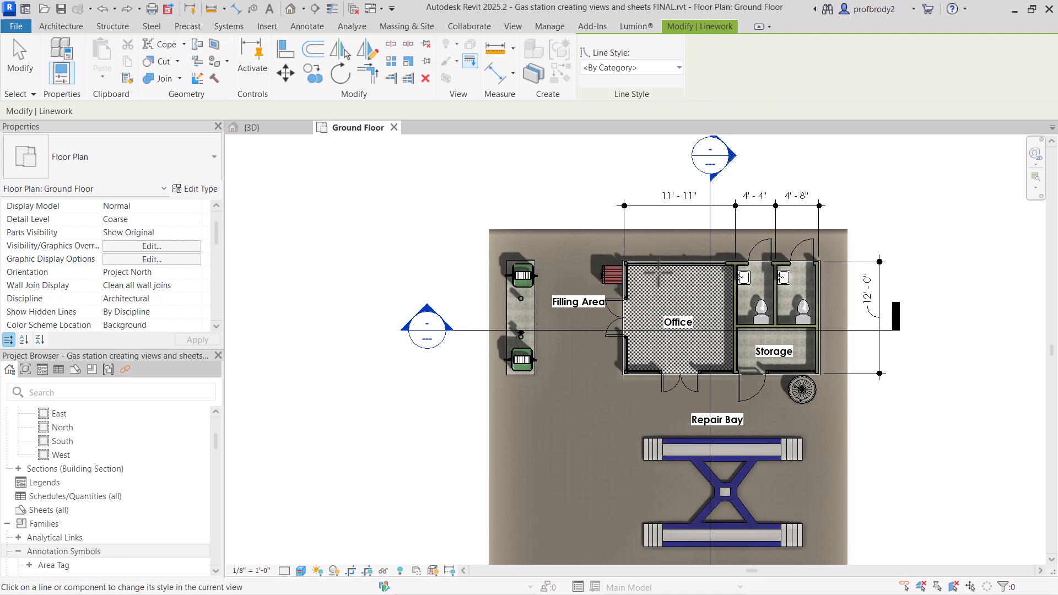
{"action": "scroll", "coordinate": [683, 215], "scroll_direction": "up", "scroll_amount": 2}
{"action": "scroll", "coordinate": [720, 312], "scroll_direction": "up", "scroll_amount": 2}
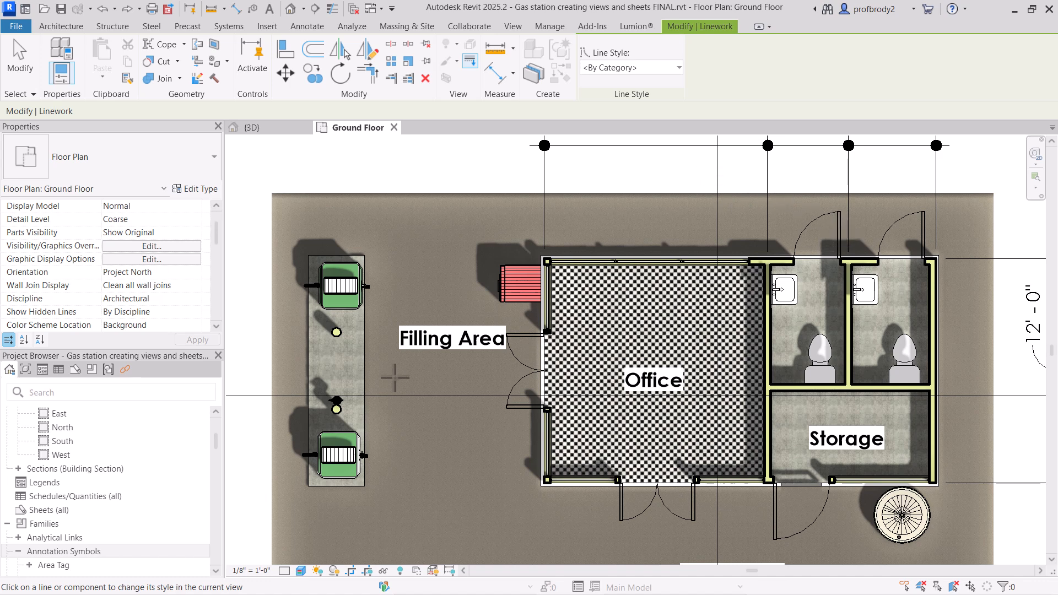
{"action": "scroll", "coordinate": [411, 294], "scroll_direction": "down", "scroll_amount": 2}
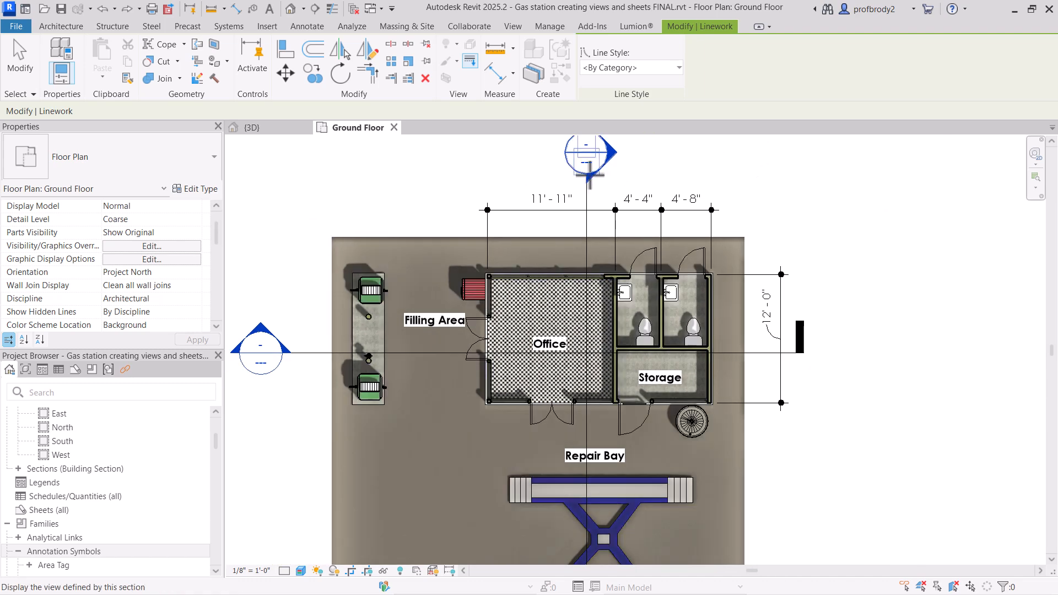
{"action": "left_click", "coordinate": [29, 71]}
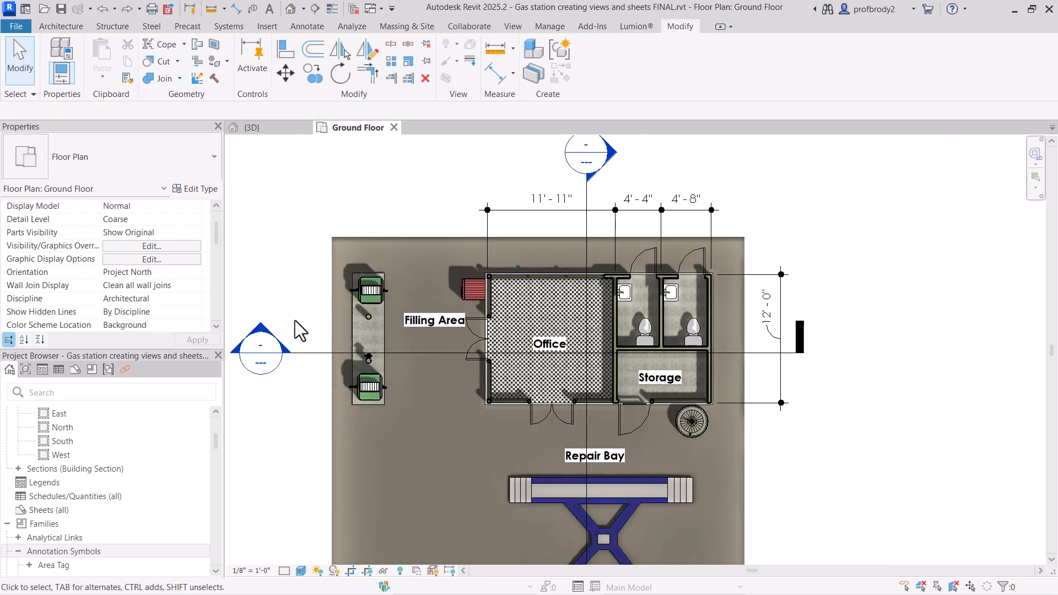
- Set Rendered ortho view as the view template applied to new views of the Floor Plan type
{"action": "left_click", "coordinate": [207, 189]}
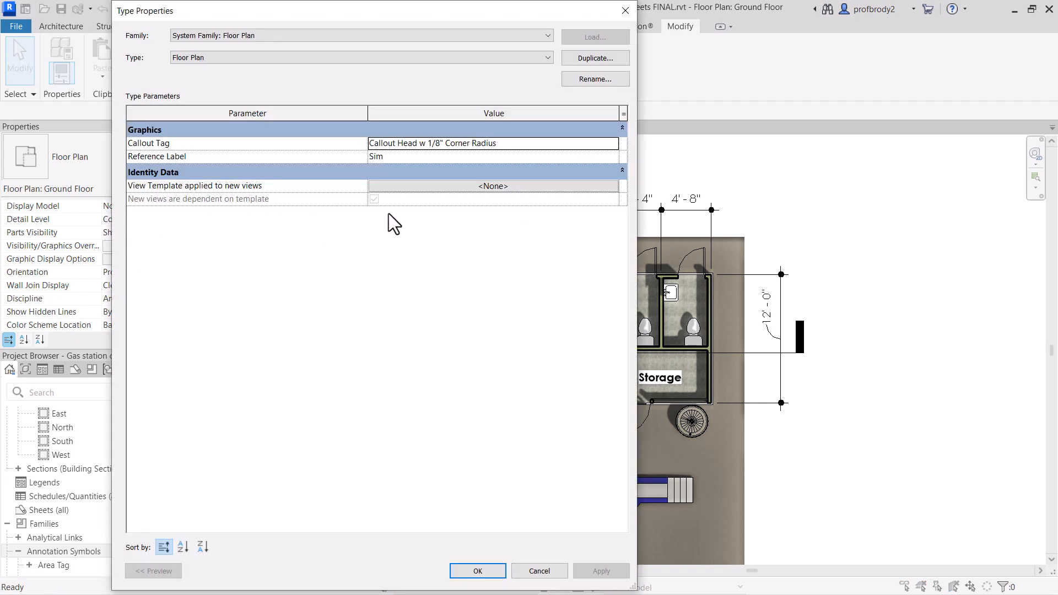
{"action": "left_click", "coordinate": [454, 185]}
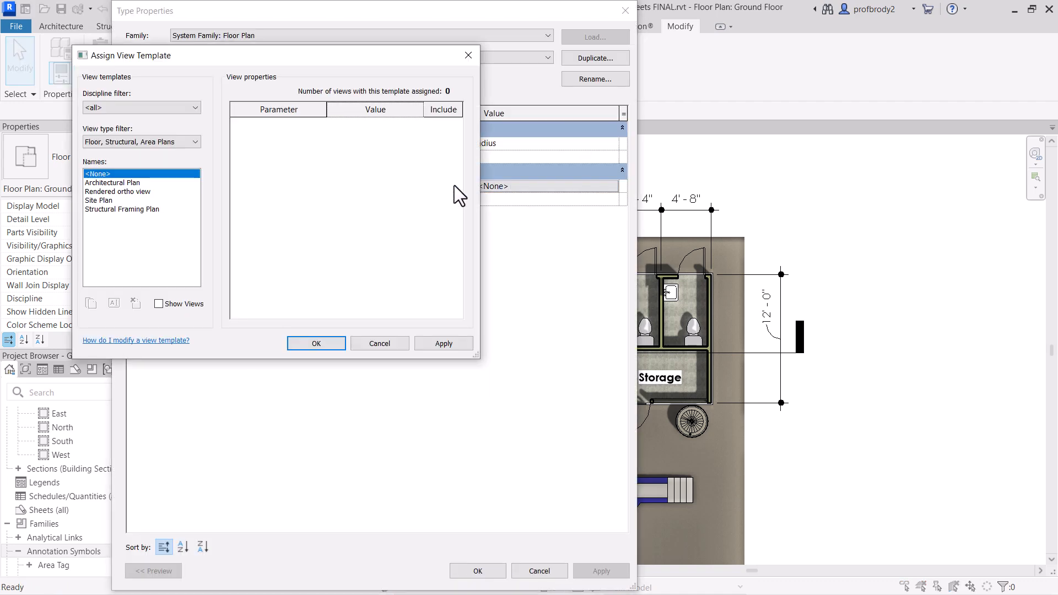
{"action": "left_click", "coordinate": [108, 191]}
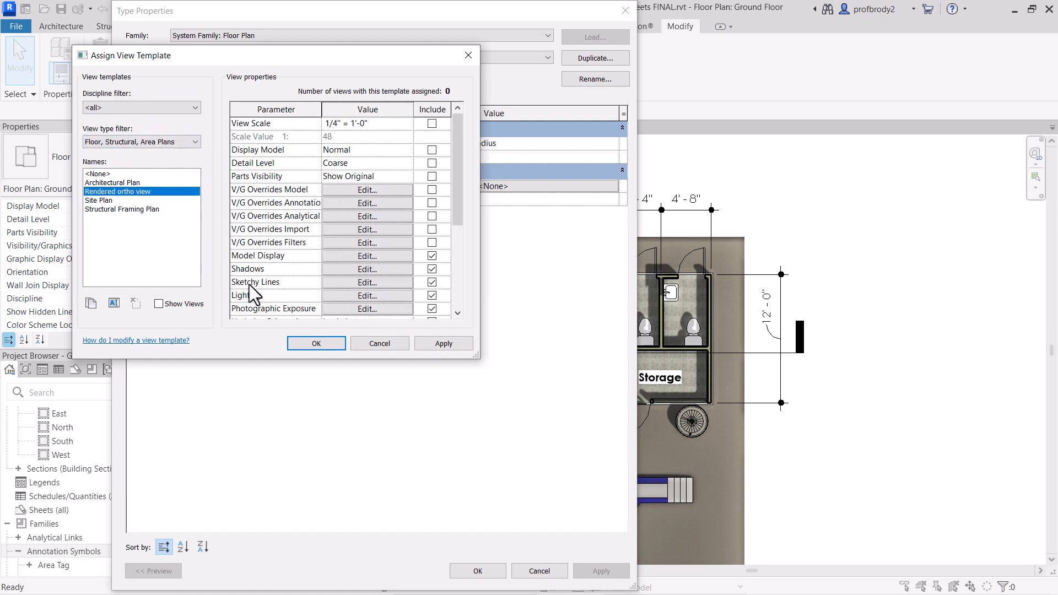
{"action": "left_click", "coordinate": [308, 343]}
{"action": "left_click", "coordinate": [586, 570]}
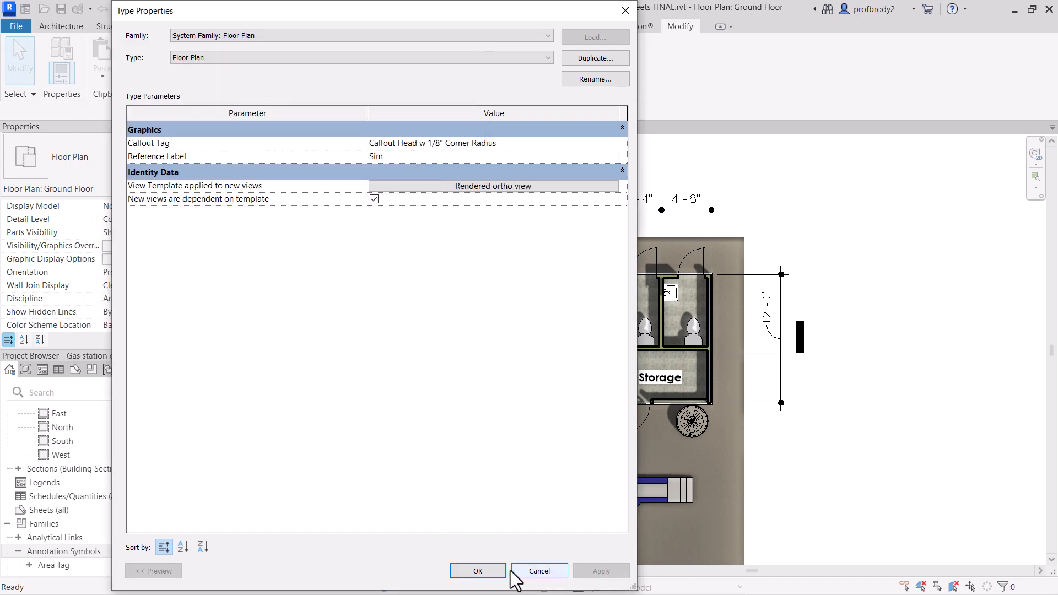
{"action": "left_click", "coordinate": [478, 571]}
- Set the Ground Floor plan's view scale to 1/4" = 1'-0"
{"action": "scroll", "coordinate": [322, 493], "scroll_direction": "down", "scroll_amount": 2}
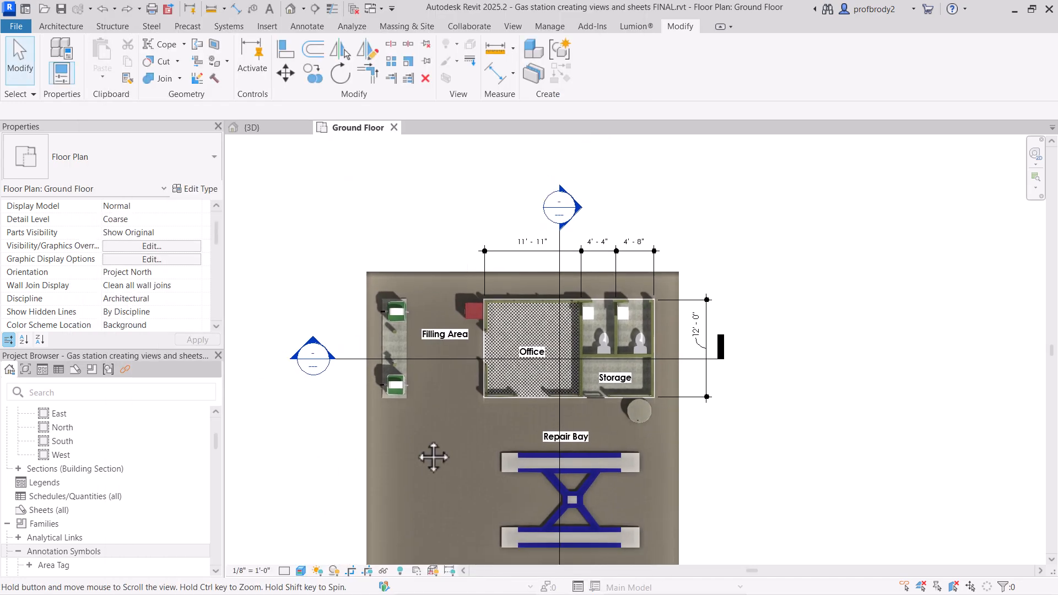
{"action": "middle_click_drag", "start_coordinate": [315, 521], "coordinate": [371, 480]}
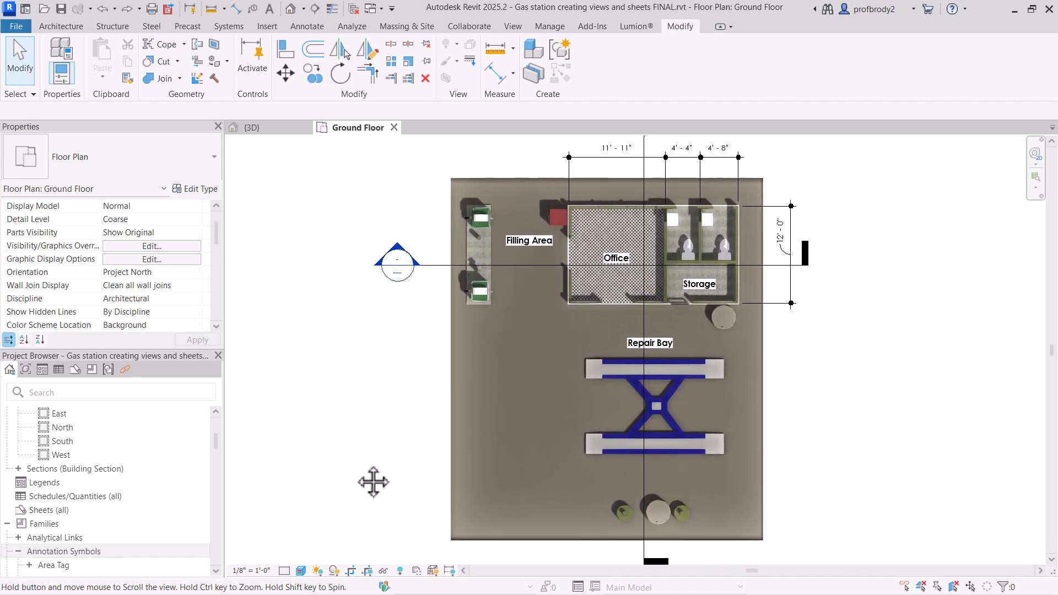
{"action": "left_click", "coordinate": [263, 571]}
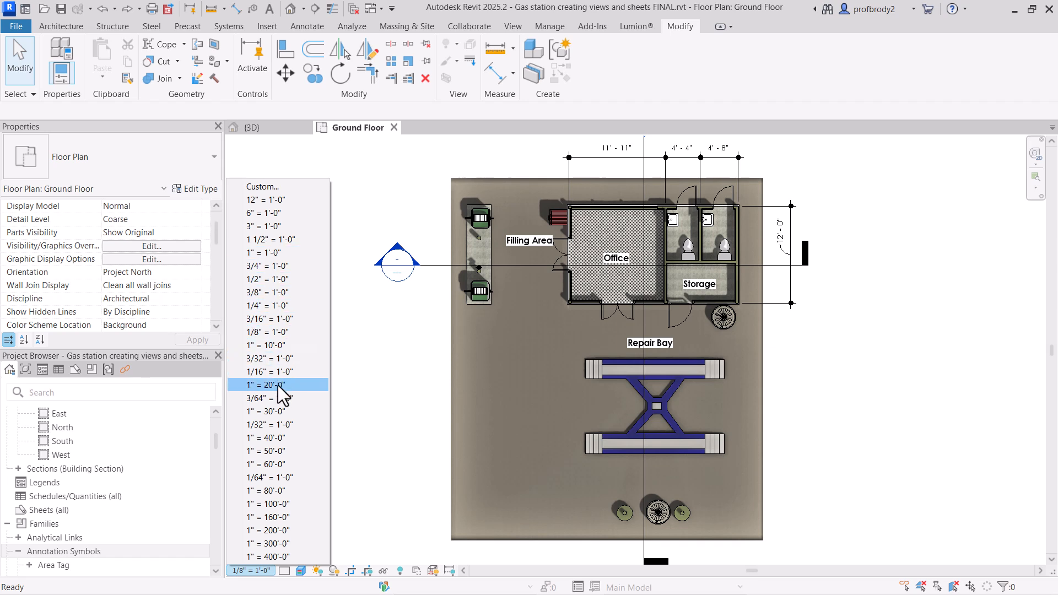
{"action": "left_click", "coordinate": [267, 305]}
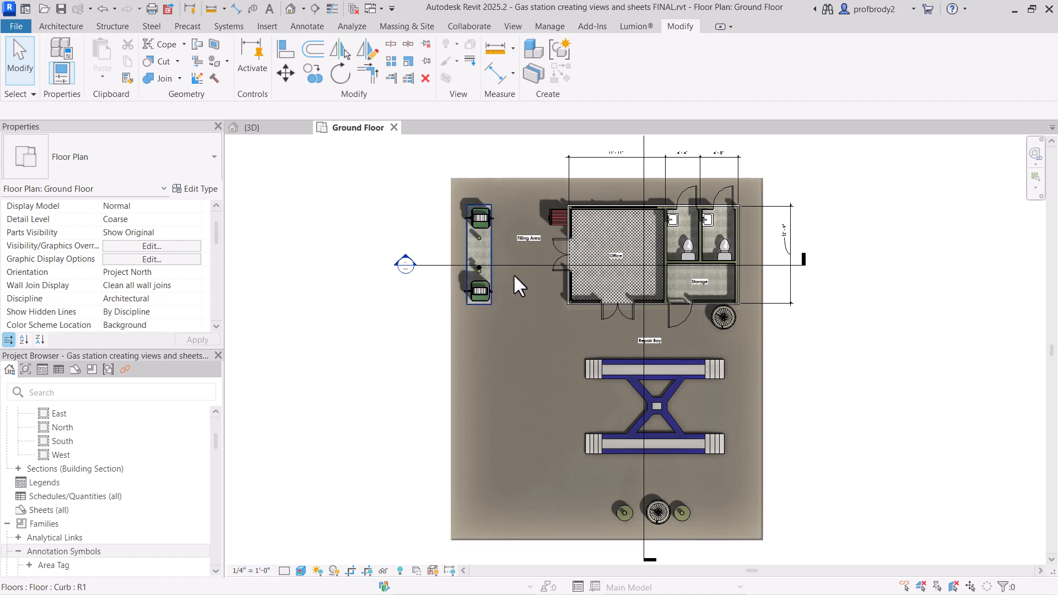
- Shorten the vertical section line so its head sits closer to the dimension string above the building
{"action": "middle_click_drag", "start_coordinate": [556, 345], "coordinate": [558, 453]}
{"action": "middle_click_drag", "start_coordinate": [586, 355], "coordinate": [586, 324]}
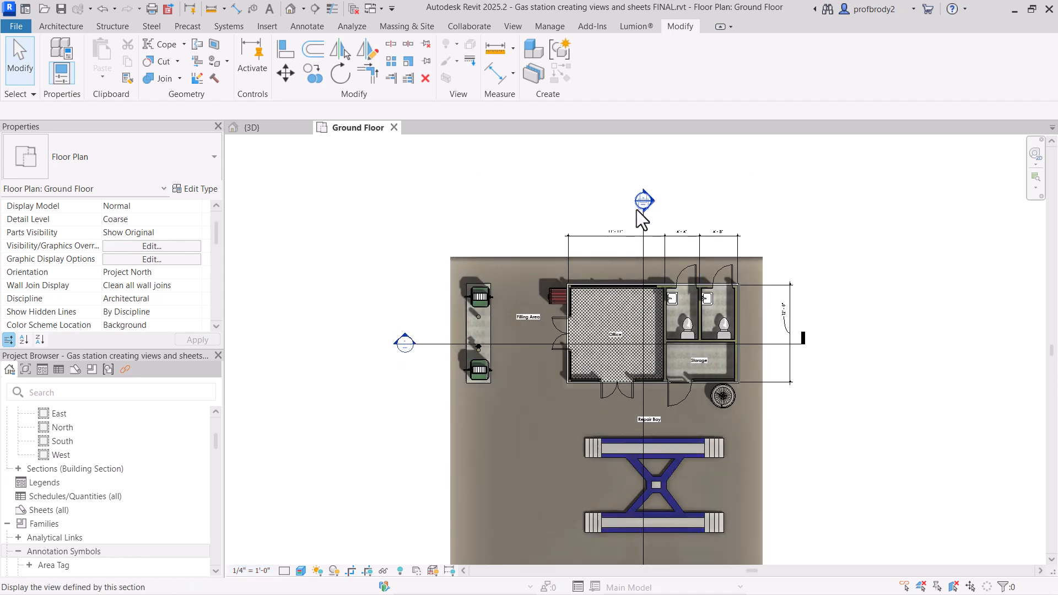
{"action": "left_click", "coordinate": [643, 219]}
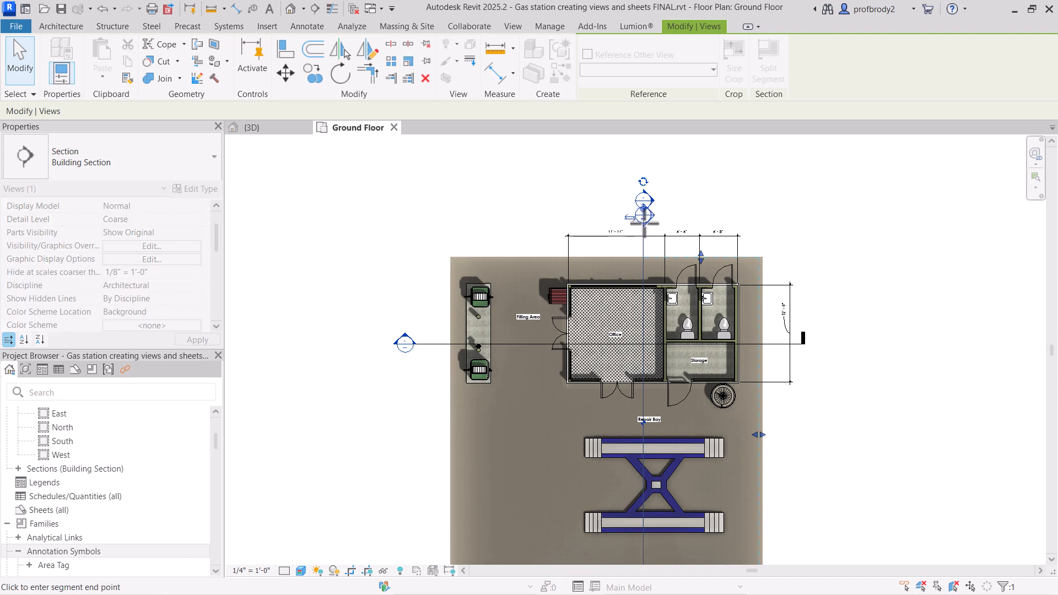
{"action": "left_click_drag", "start_coordinate": [645, 224], "coordinate": [645, 224]}
{"action": "middle_click_drag", "start_coordinate": [626, 438], "coordinate": [614, 279]}
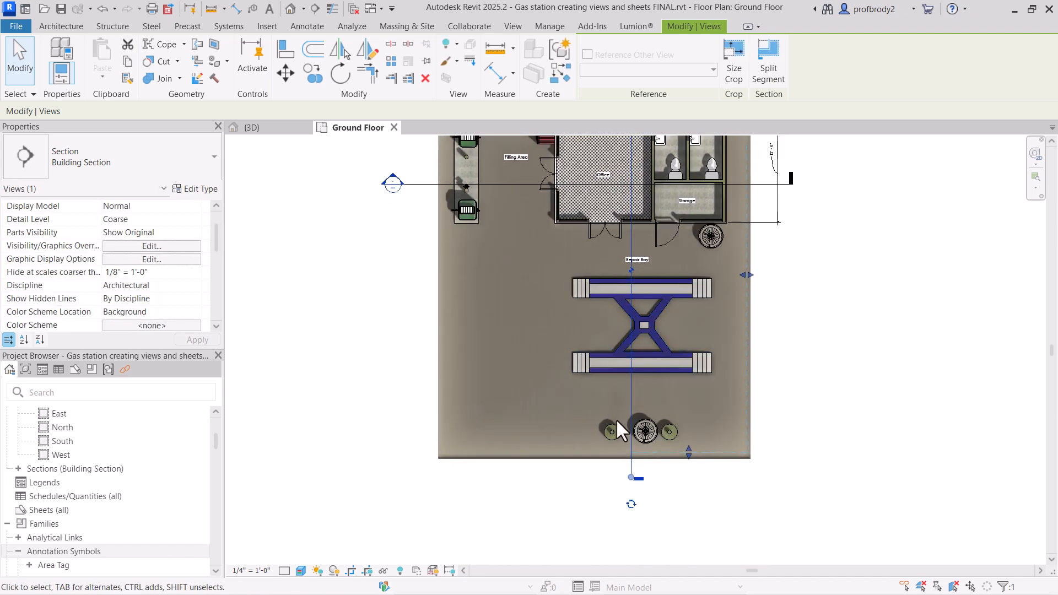
{"action": "middle_click_drag", "start_coordinate": [626, 451], "coordinate": [637, 521]}
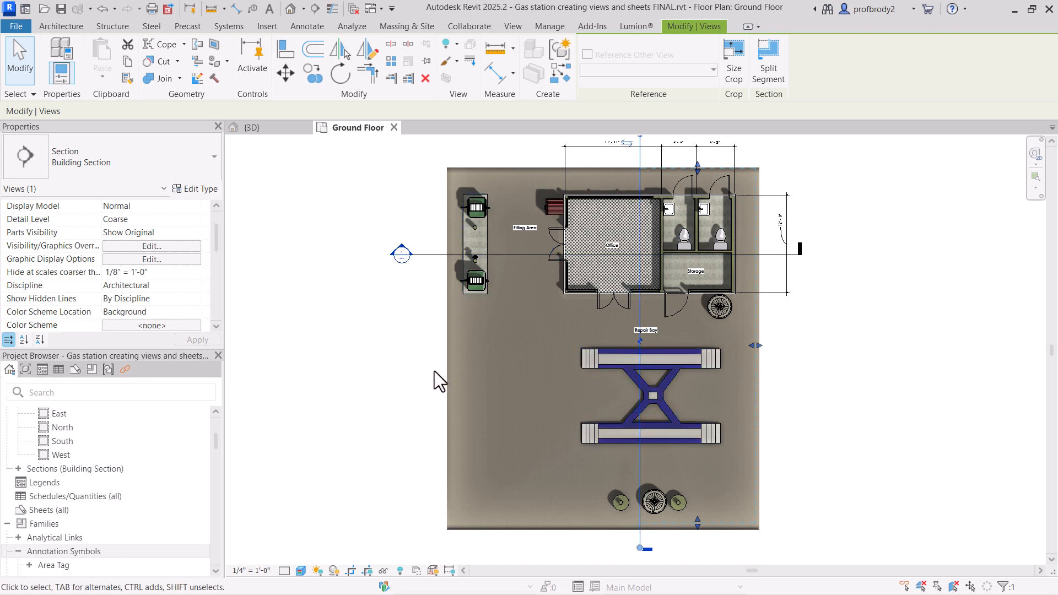
{"action": "left_click", "coordinate": [406, 350]}
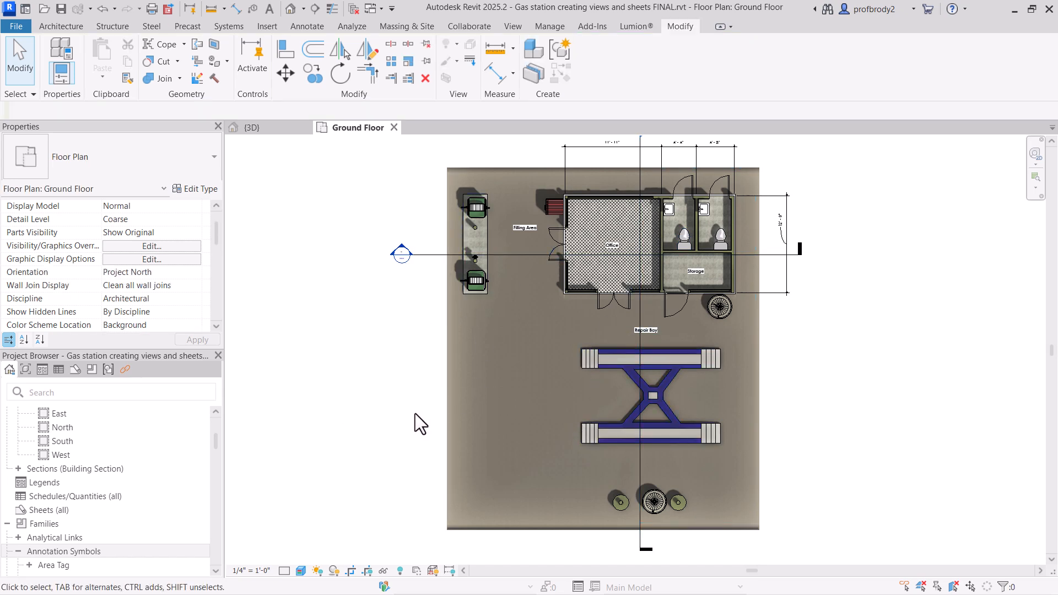
- Show the Ground Floor plan's crop region and review its crop size settings without changing them
{"action": "left_click", "coordinate": [365, 571]}
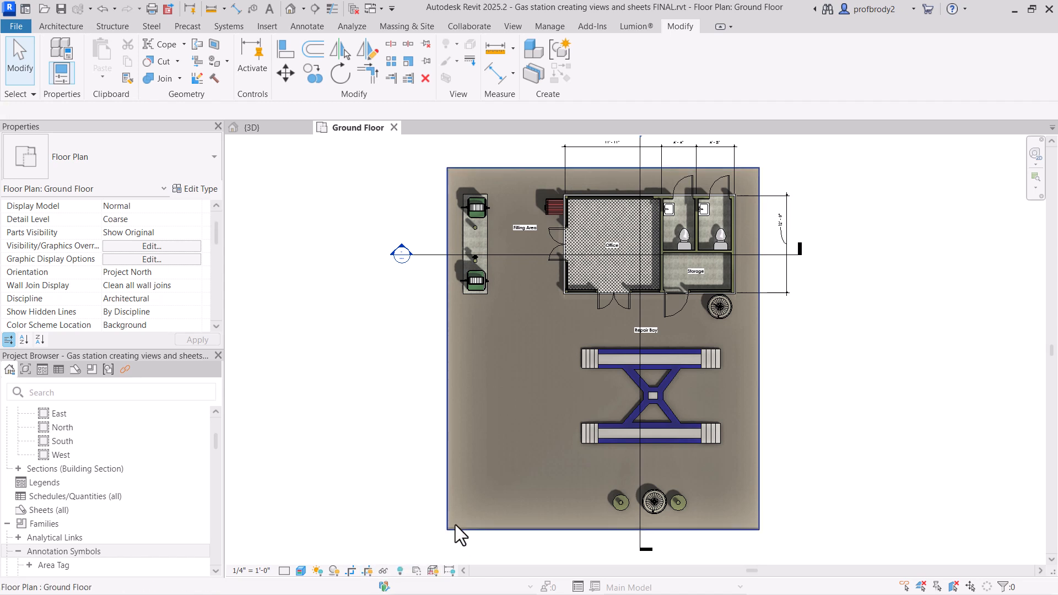
{"action": "left_click", "coordinate": [447, 502]}
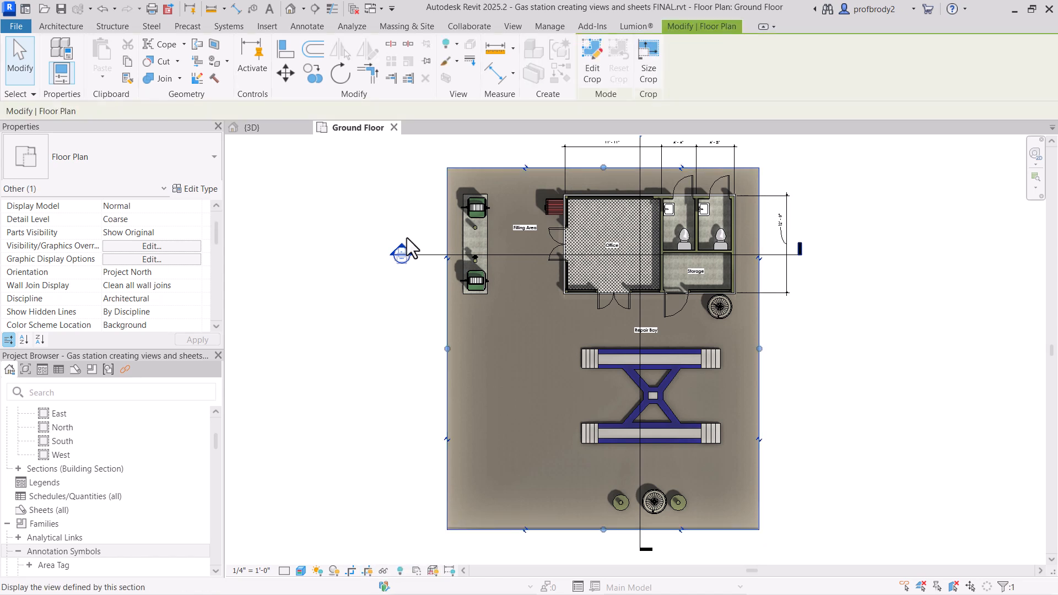
{"action": "left_click", "coordinate": [653, 55]}
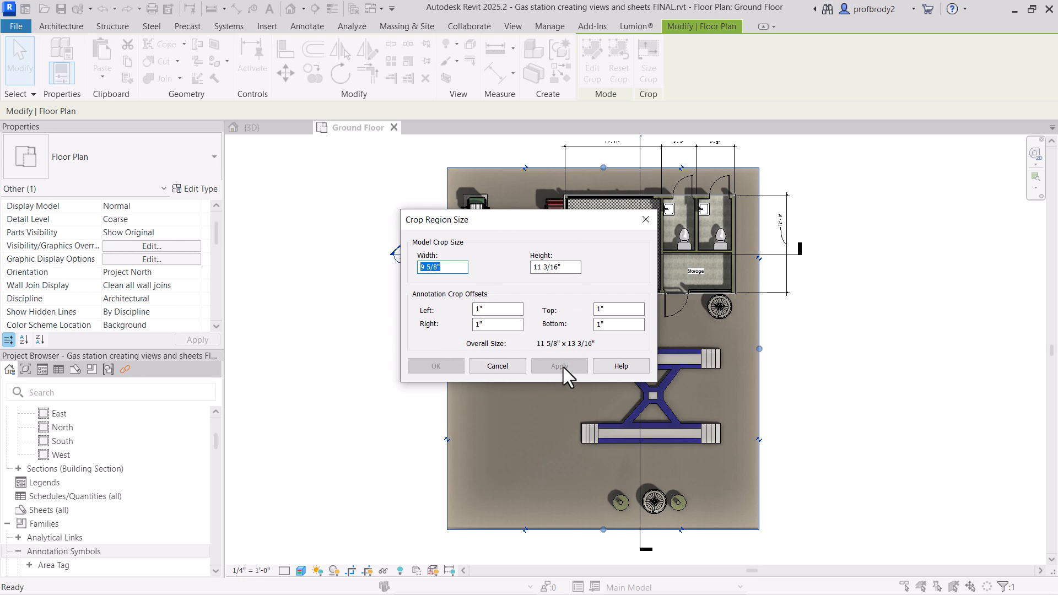
{"action": "left_click", "coordinate": [644, 220]}
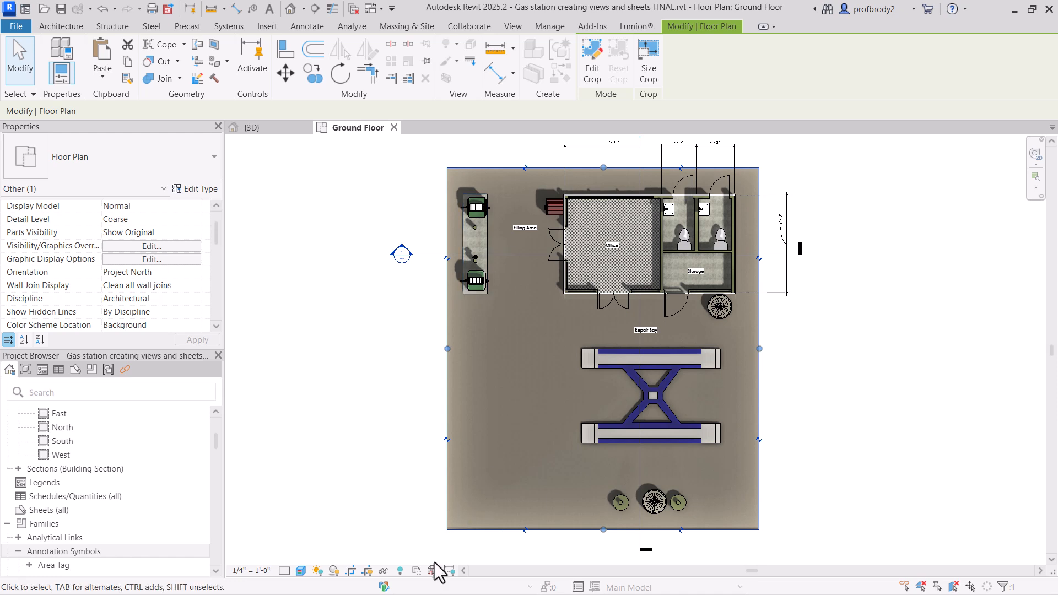
{"action": "left_click", "coordinate": [358, 428]}
- Set both building sections to hide at scales coarser than 1/4" = 1'-0"
{"action": "left_click", "coordinate": [420, 257]}
{"action": "scroll", "coordinate": [439, 363], "scroll_direction": "down", "scroll_amount": 1}
{"action": "middle_click_drag", "start_coordinate": [439, 363], "coordinate": [422, 436]}
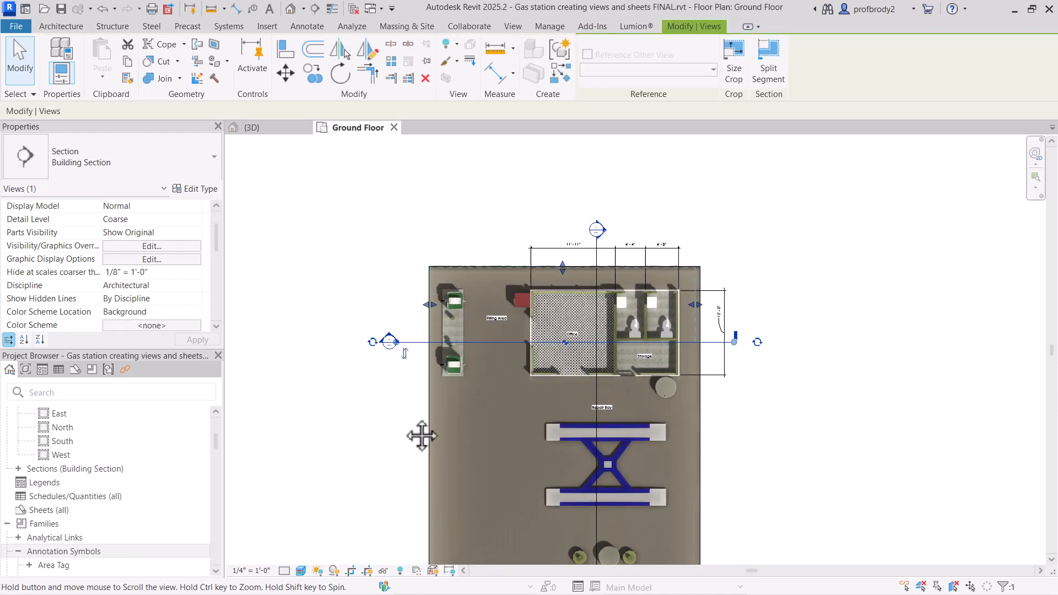
{"action": "left_click", "coordinate": [598, 260], "text": "ctrl"}
{"action": "left_click", "coordinate": [161, 234]}
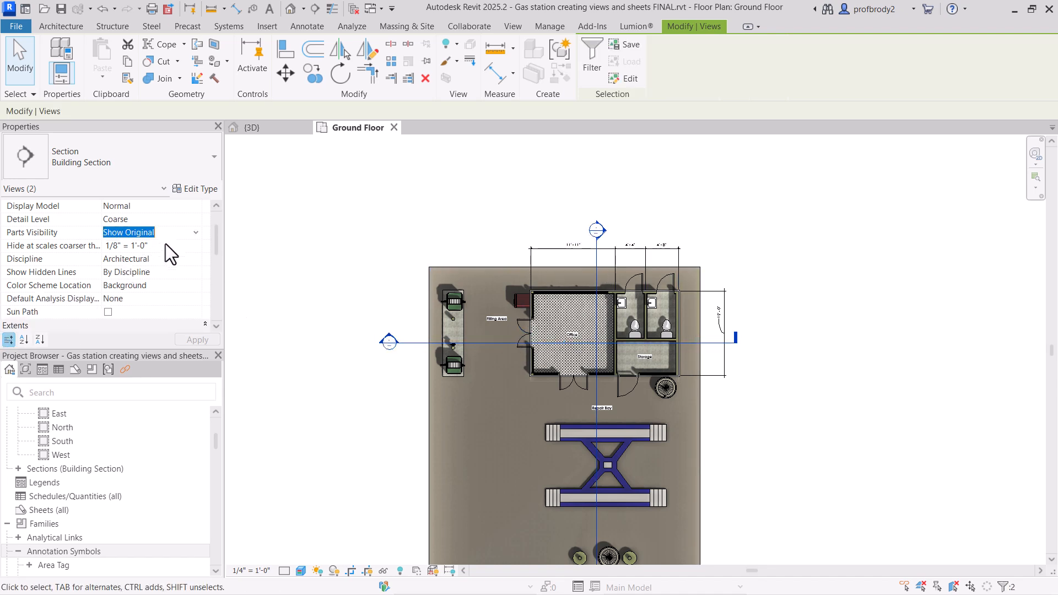
{"action": "left_click", "coordinate": [165, 245]}
{"action": "left_click", "coordinate": [192, 246]}
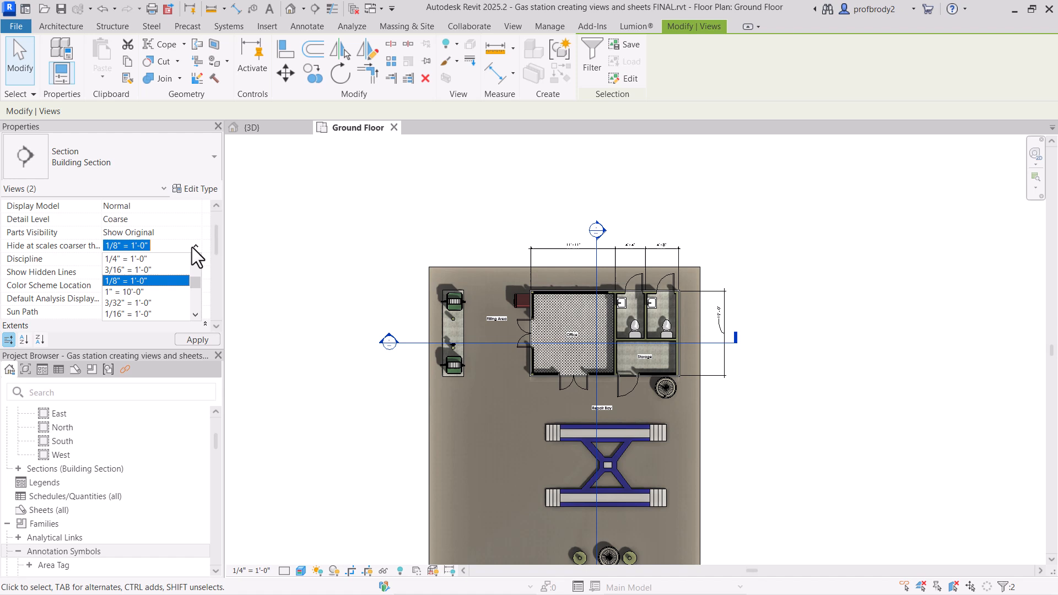
{"action": "left_click", "coordinate": [141, 272]}
{"action": "left_click", "coordinate": [194, 344]}
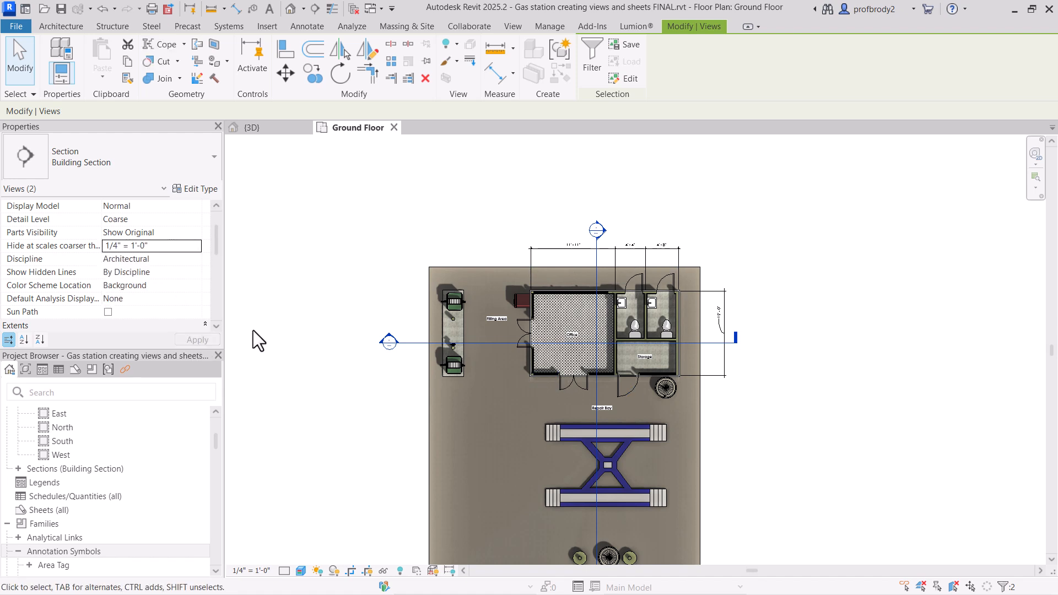
- Assign the Rendered ortho view template to both building sections, listing templates of all view types
{"action": "left_click_drag", "start_coordinate": [216, 245], "coordinate": [223, 263]}
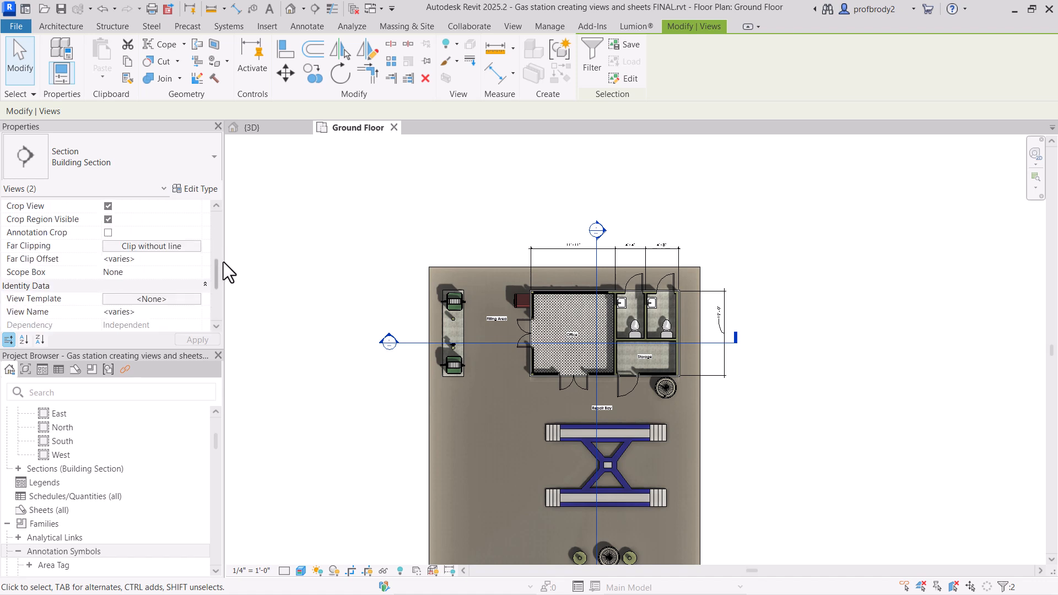
{"action": "left_click", "coordinate": [161, 299]}
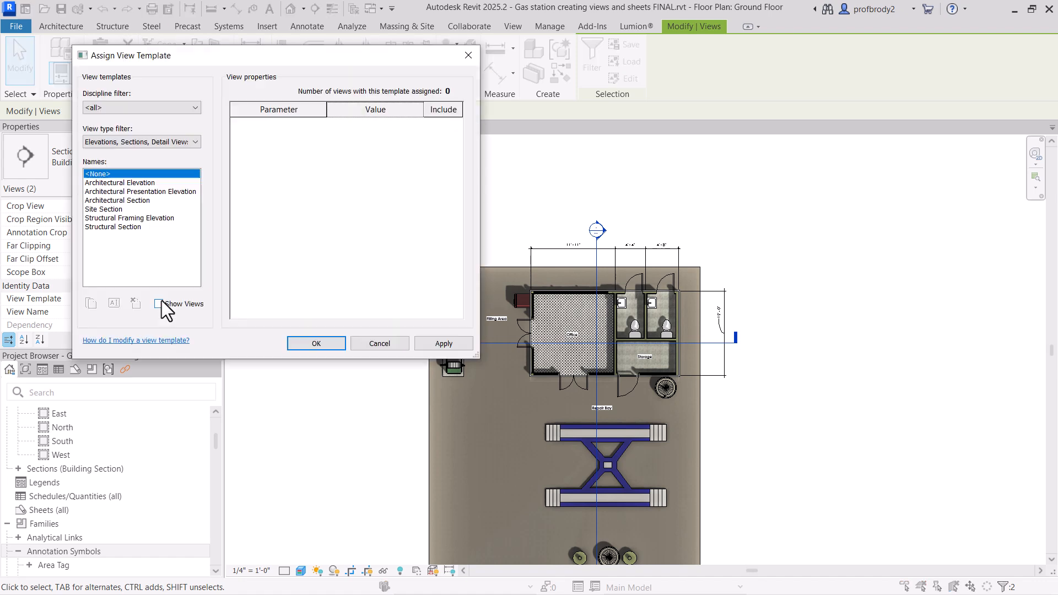
{"action": "left_click", "coordinate": [114, 200]}
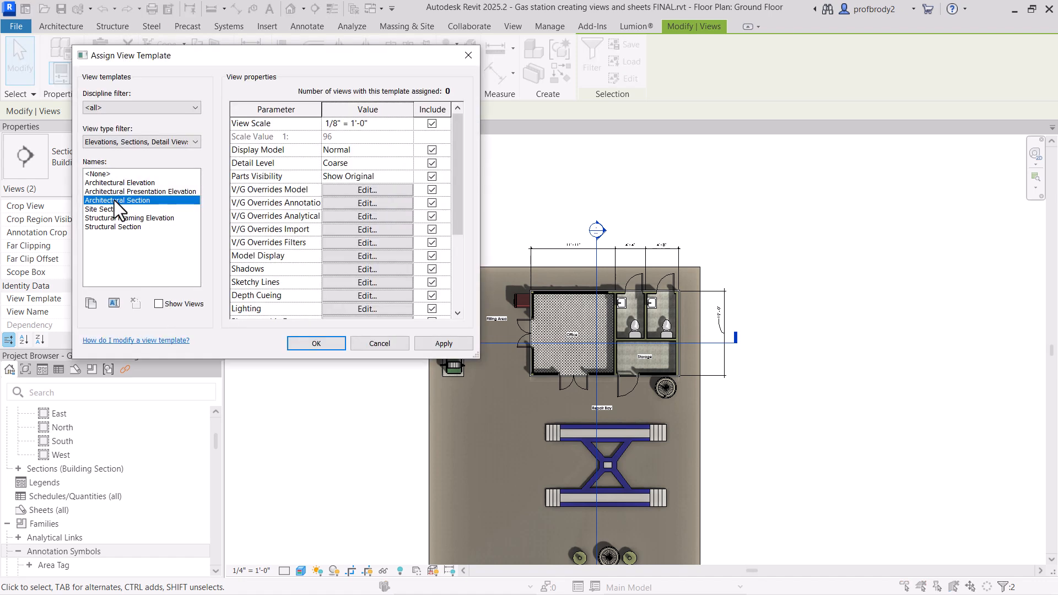
{"action": "left_click", "coordinate": [106, 142]}
{"action": "left_click", "coordinate": [107, 155]}
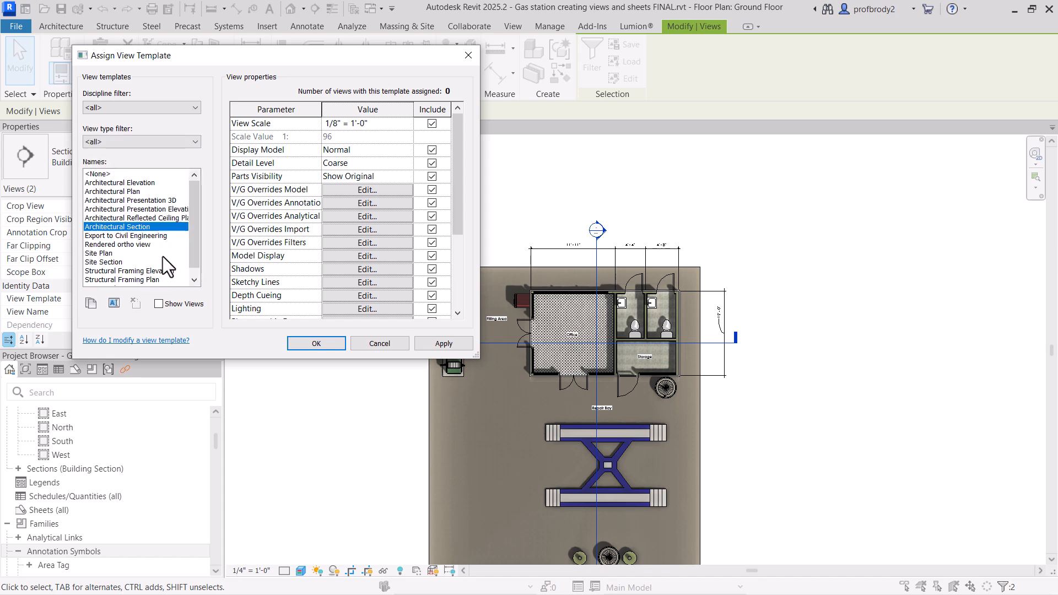
{"action": "left_click", "coordinate": [129, 244]}
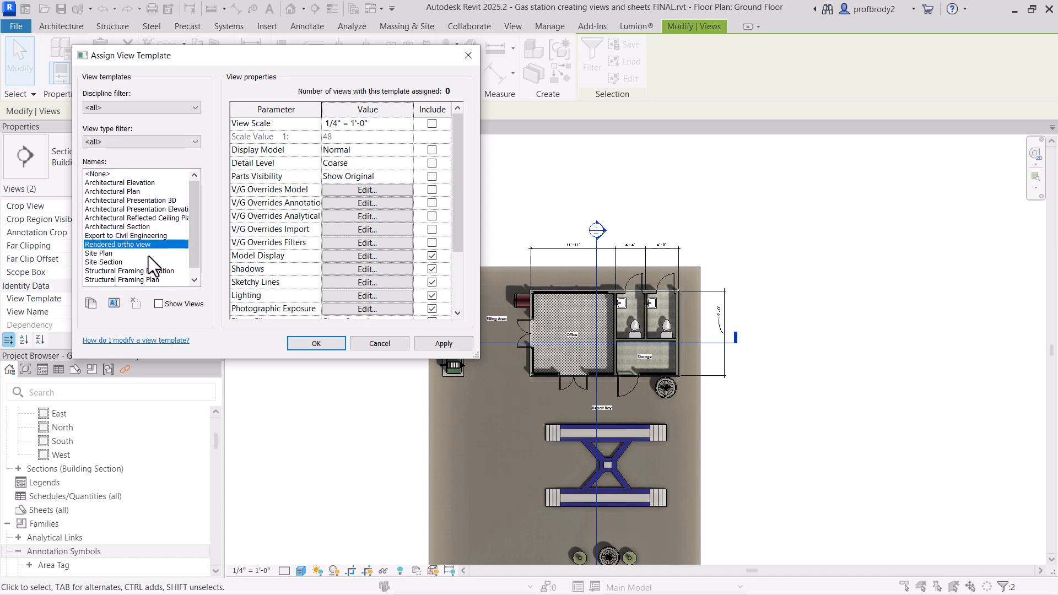
{"action": "left_click", "coordinate": [443, 346]}
{"action": "left_click", "coordinate": [307, 342]}
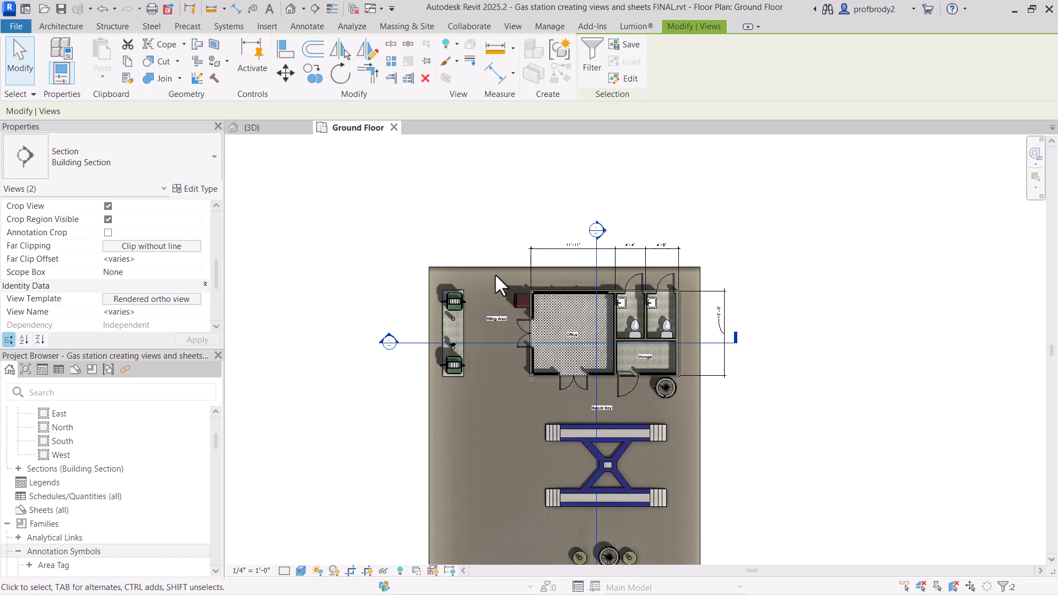
- Open the Section 2 view from the horizontal section line through the office
{"action": "scroll", "coordinate": [608, 515], "scroll_direction": "up", "scroll_amount": 1}
{"action": "middle_click_drag", "start_coordinate": [608, 515], "coordinate": [597, 448]}
{"action": "left_click", "coordinate": [358, 306]}
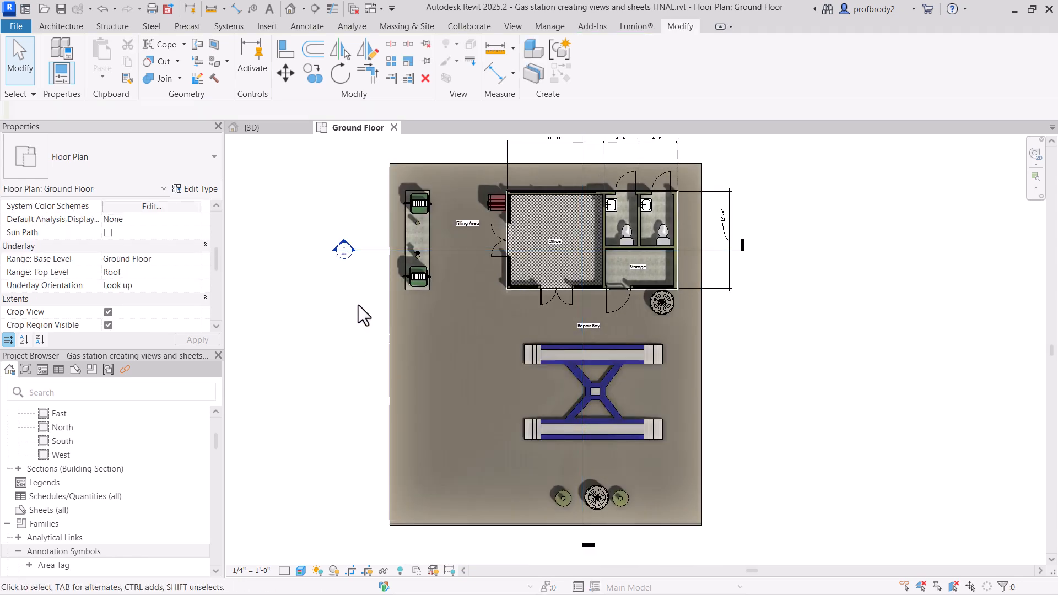
{"action": "left_click", "coordinate": [368, 251]}
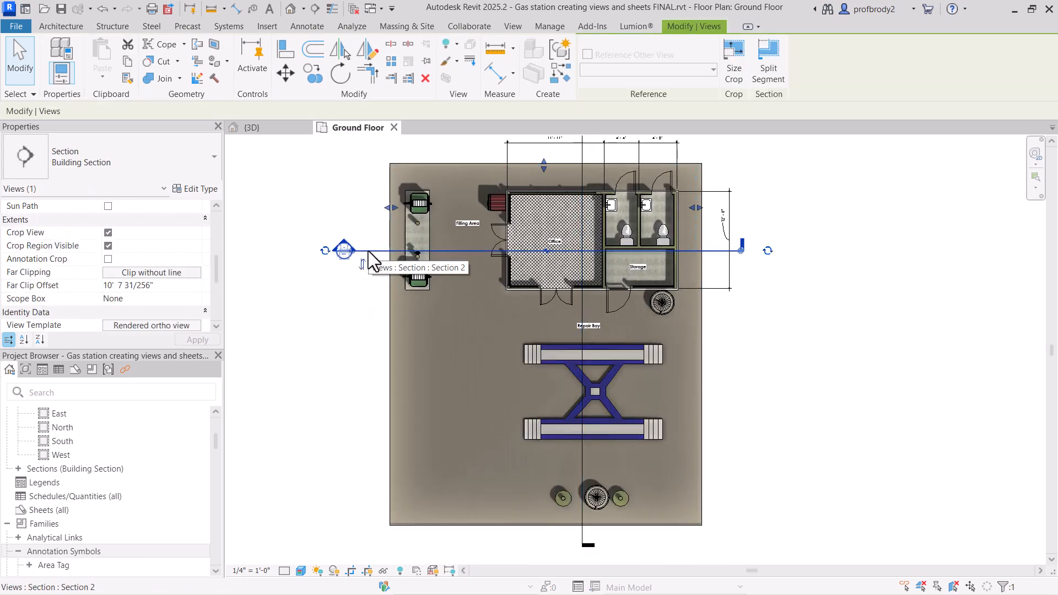
{"action": "right_click", "coordinate": [368, 251]}
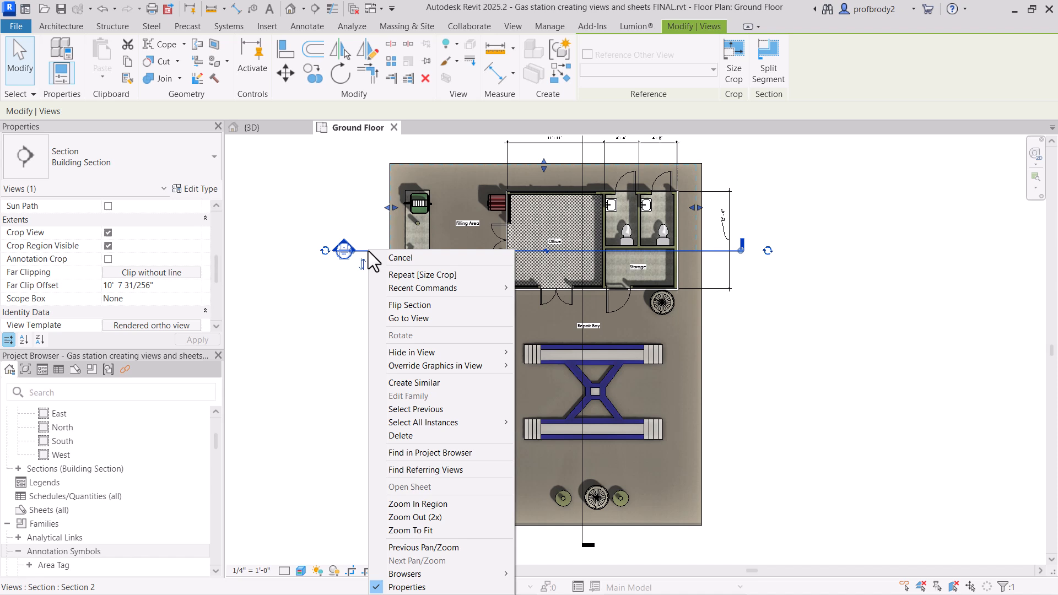
{"action": "left_click", "coordinate": [406, 322]}
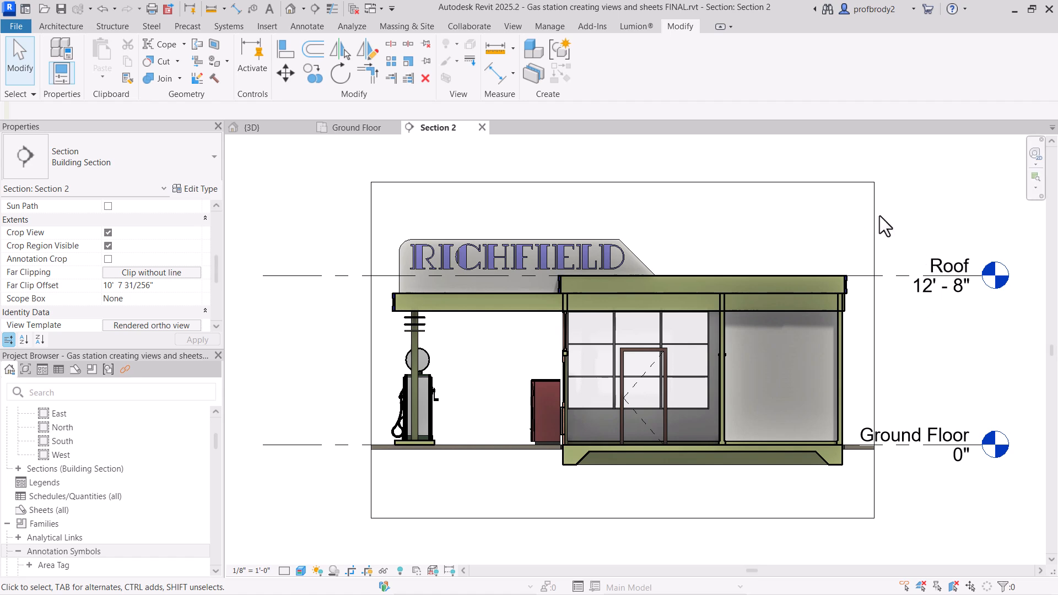
- Hide the crop region in the Section 2 view and hide the levels there by category
{"action": "left_click", "coordinate": [367, 571]}
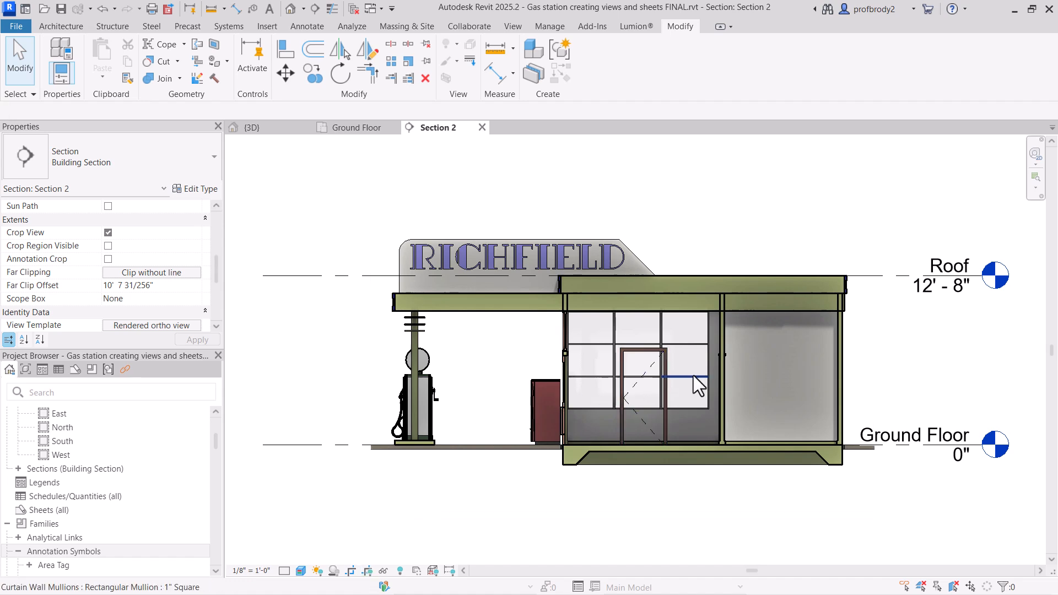
{"action": "left_click", "coordinate": [878, 276]}
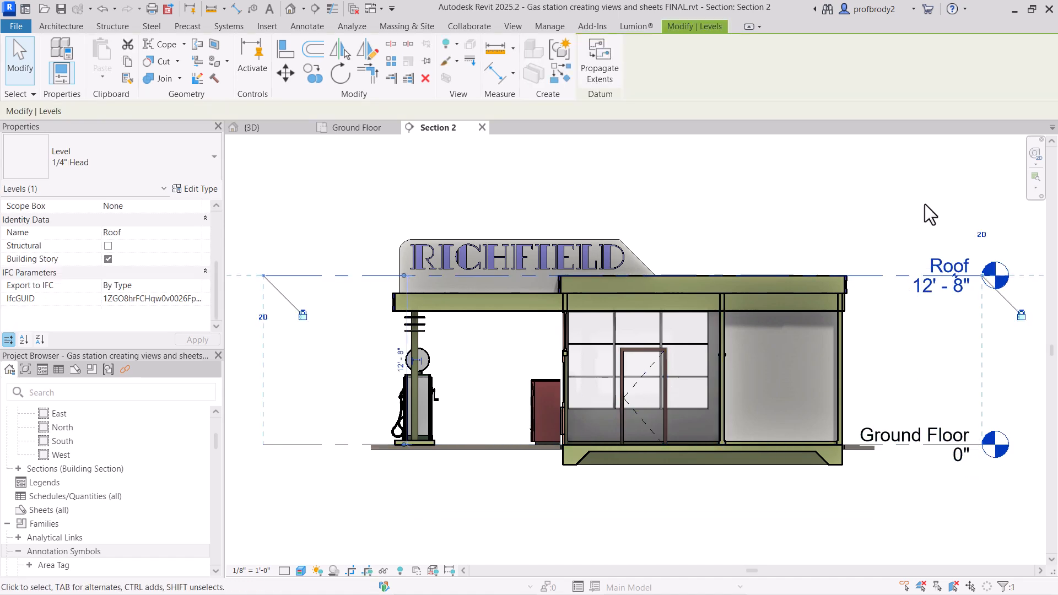
{"action": "left_click_drag", "start_coordinate": [929, 213], "coordinate": [901, 455]}
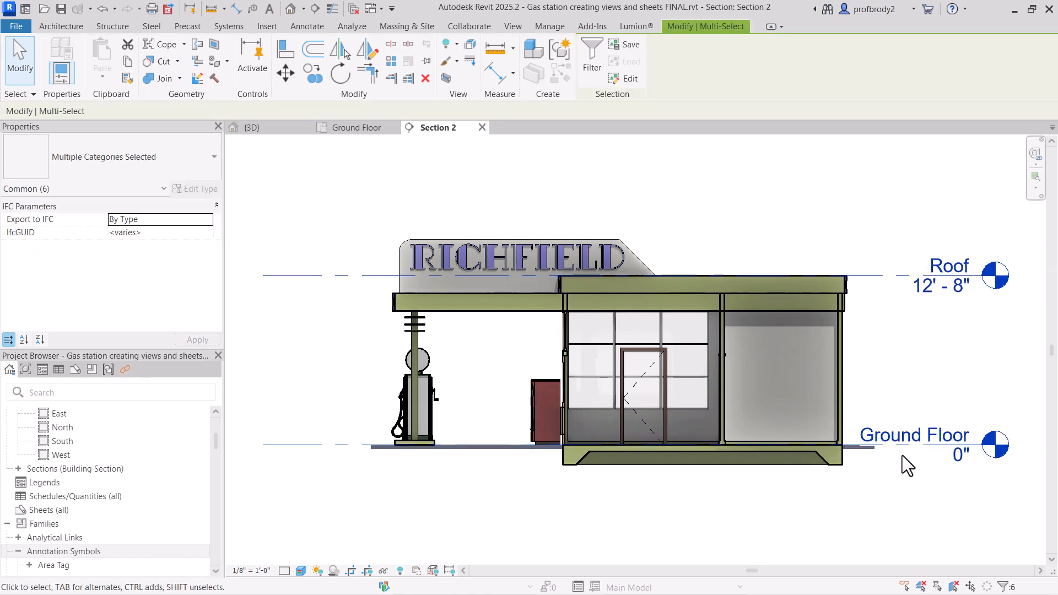
{"action": "right_click", "coordinate": [886, 275]}
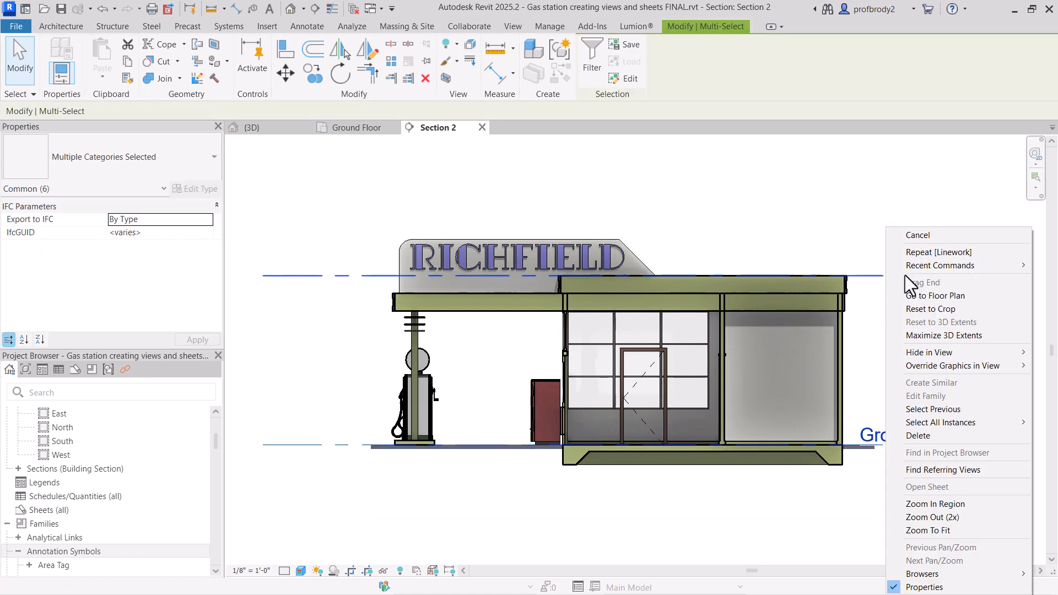
{"action": "mouse_move", "coordinate": [961, 351]}
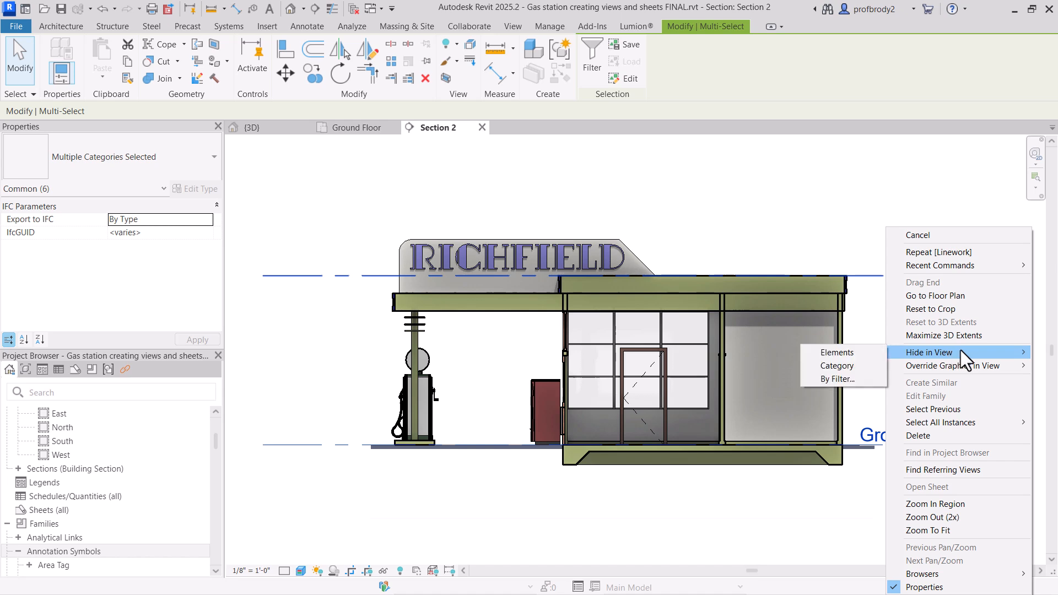
{"action": "left_click", "coordinate": [869, 364]}
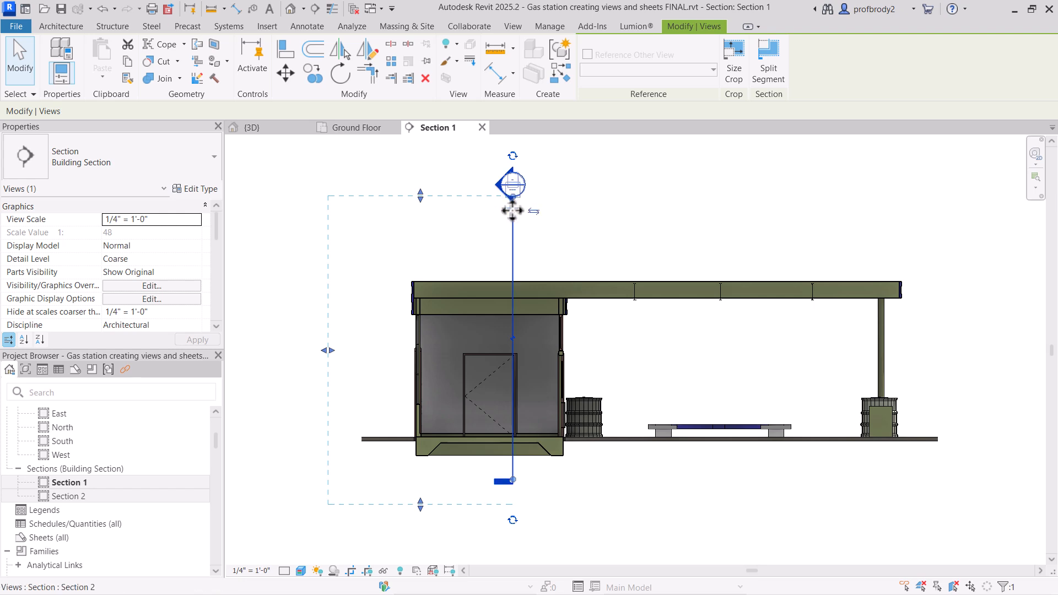
- In the Section 1 view, shorten the crossing section line so its head sits closer above the roof, and pull in its view depth boundary
{"action": "left_click_drag", "start_coordinate": [516, 208], "coordinate": [513, 266]}
{"action": "middle_click_drag", "start_coordinate": [548, 361], "coordinate": [563, 315]}
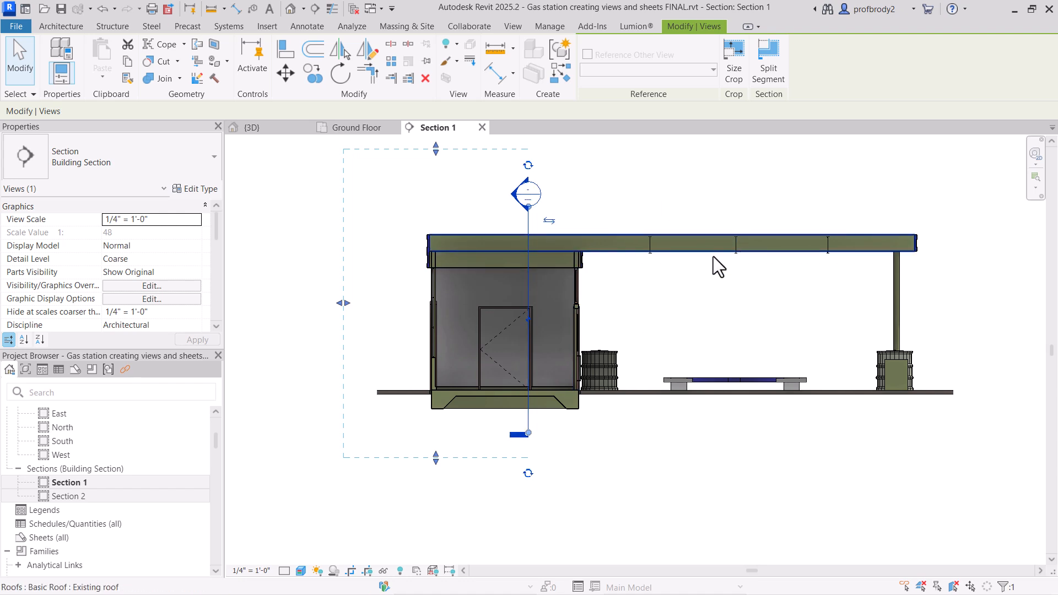
{"action": "left_click", "coordinate": [589, 186]}
{"action": "left_click", "coordinate": [527, 228]}
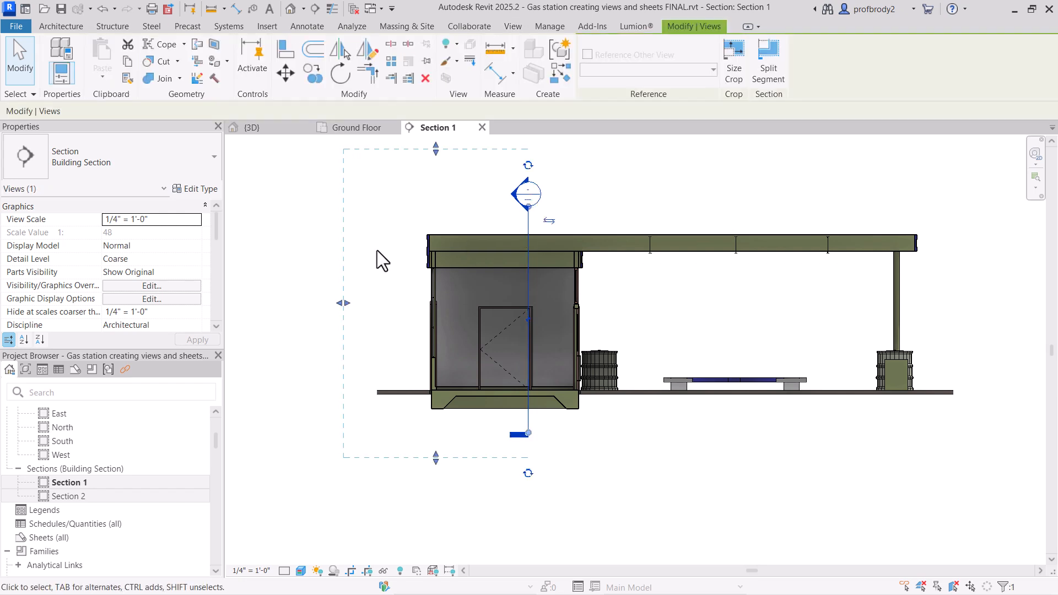
{"action": "left_click_drag", "start_coordinate": [346, 303], "coordinate": [376, 303]}
{"action": "left_click", "coordinate": [553, 454]}
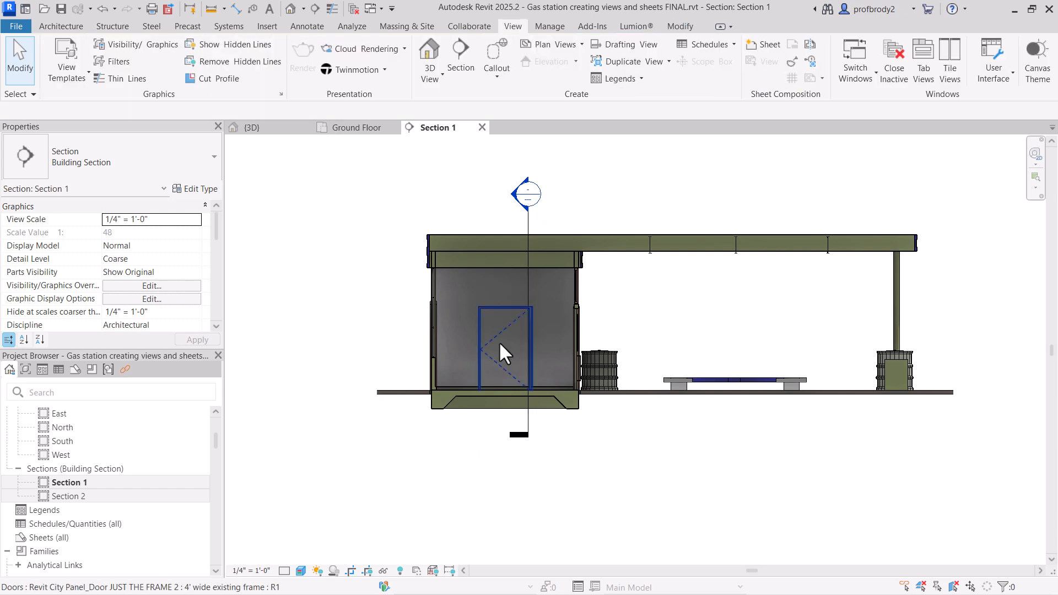
- Hide the 4' wide existing door frame as an individual element in the Section 1 view
{"action": "left_click", "coordinate": [485, 307]}
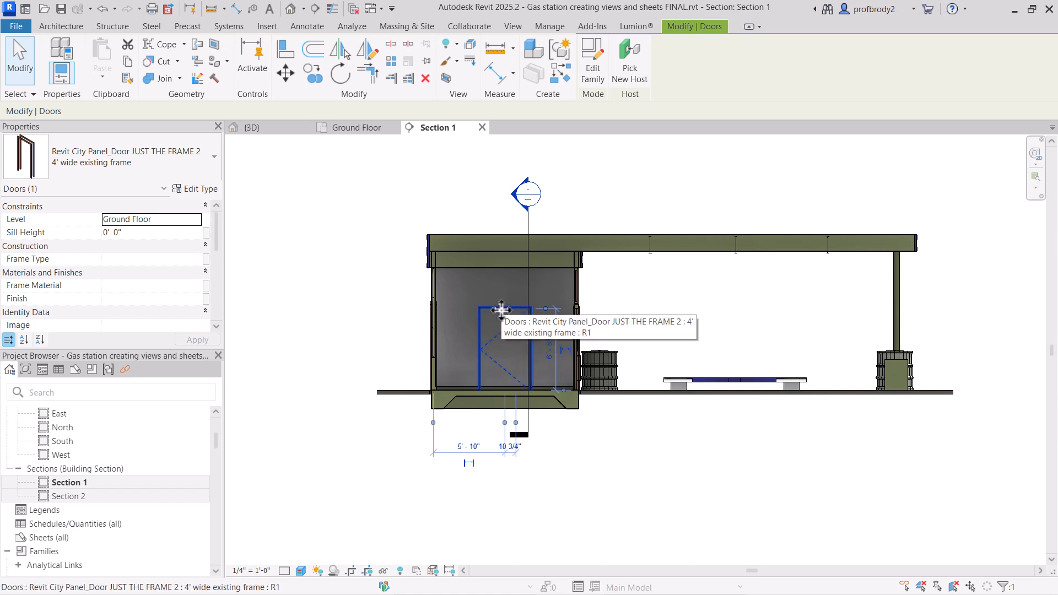
{"action": "right_click", "coordinate": [500, 310]}
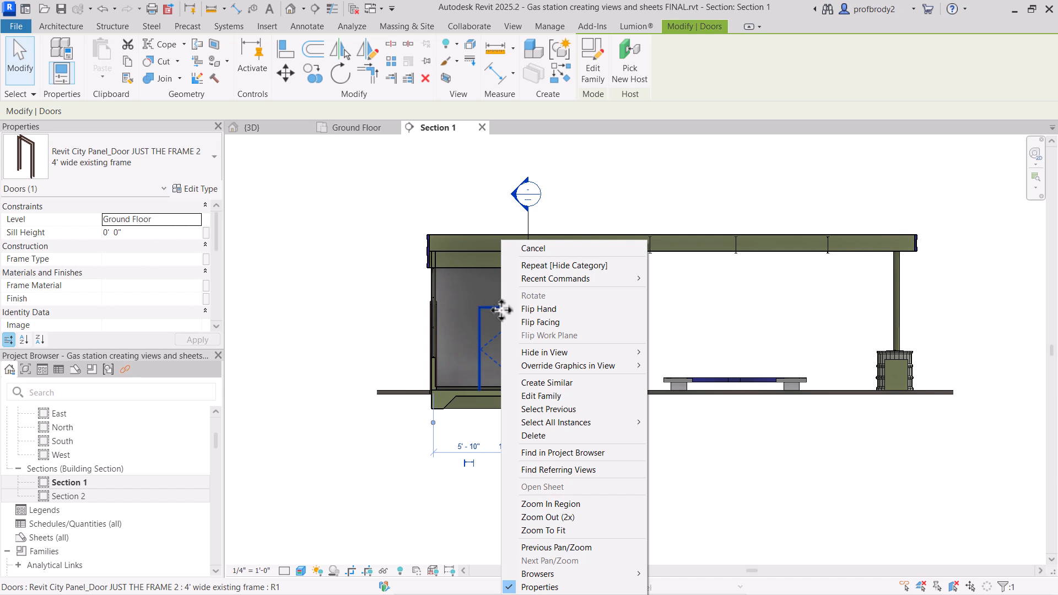
{"action": "mouse_move", "coordinate": [564, 367]}
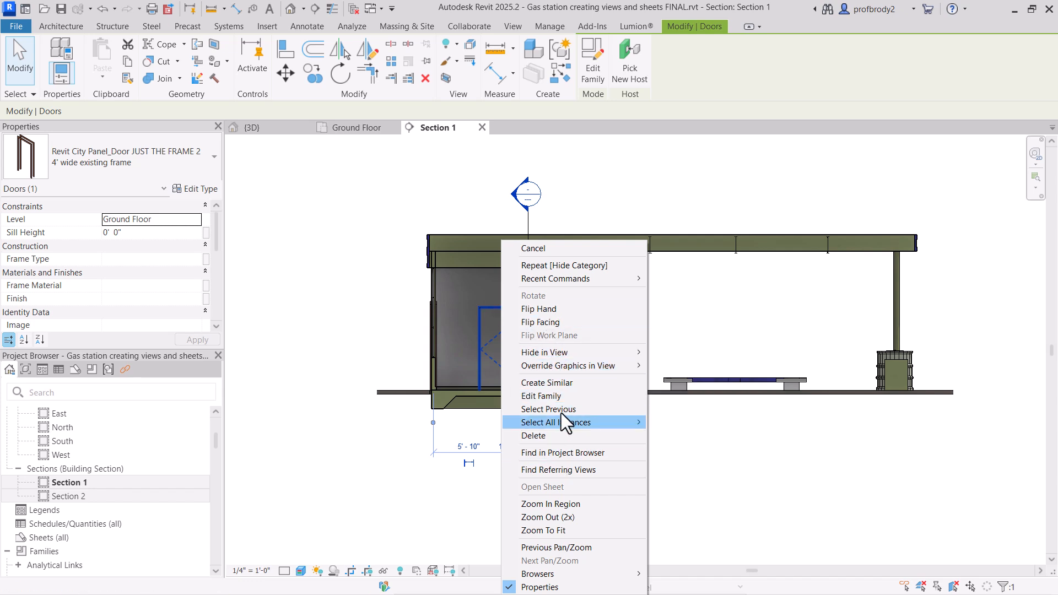
{"action": "mouse_move", "coordinate": [590, 353]}
{"action": "left_click", "coordinate": [691, 353]}
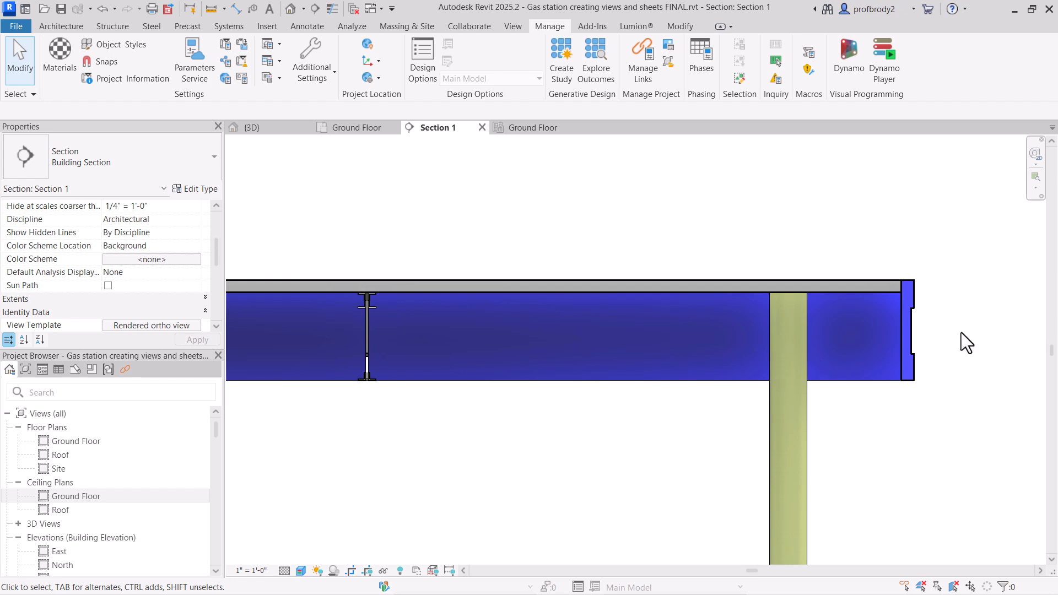
- Examine how the canopy roof, its edge fascia, the column, the barrels and the pavement appear in the Section 1 view
{"action": "scroll", "coordinate": [927, 316], "scroll_direction": "up", "scroll_amount": 2}
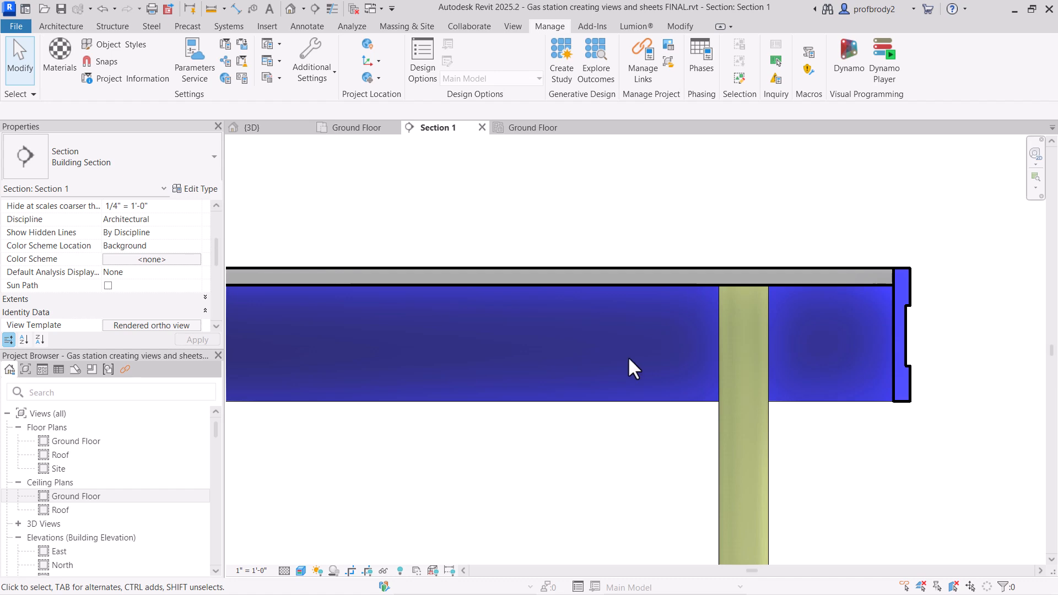
{"action": "scroll", "coordinate": [627, 356], "scroll_direction": "down", "scroll_amount": 6}
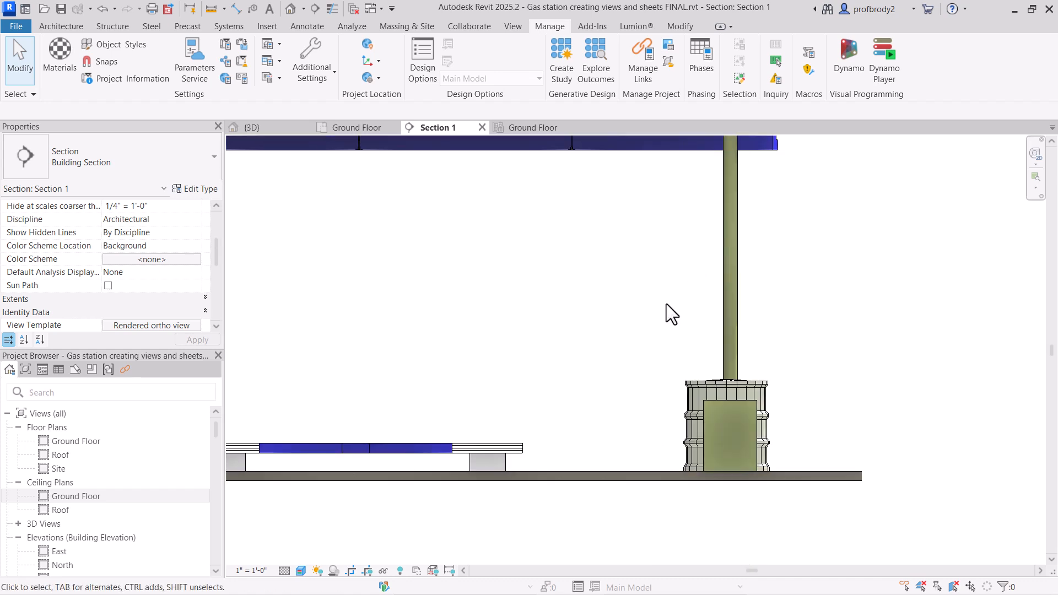
{"action": "scroll", "coordinate": [575, 399], "scroll_direction": "up", "scroll_amount": 2}
{"action": "middle_click_drag", "start_coordinate": [575, 400], "coordinate": [1015, 424]}
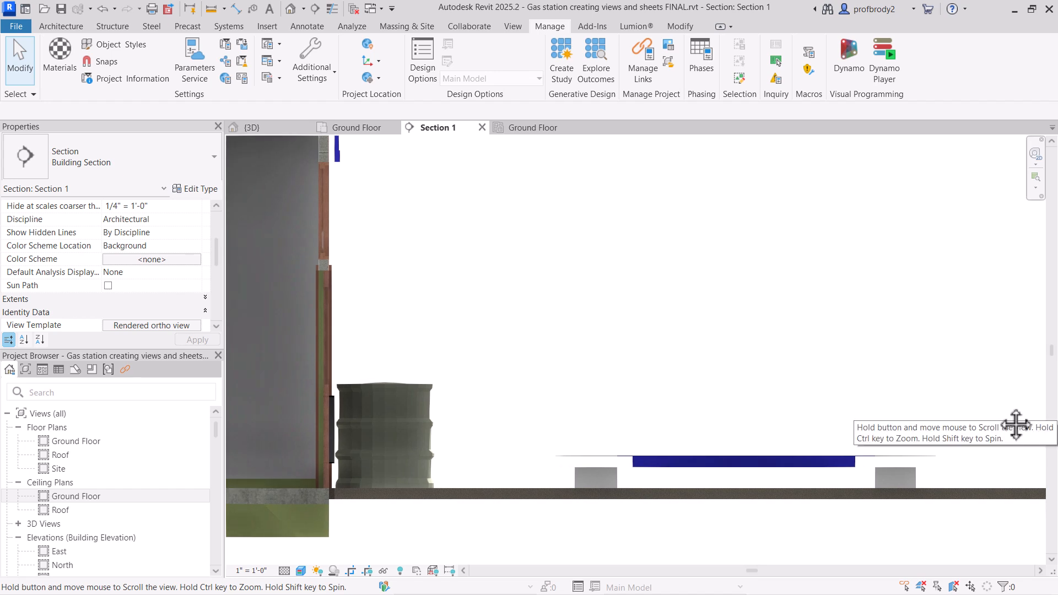
{"action": "middle_click_drag", "start_coordinate": [636, 404], "coordinate": [489, 557]}
{"action": "scroll", "coordinate": [489, 556], "scroll_direction": "down", "scroll_amount": 1}
{"action": "scroll", "coordinate": [543, 380], "scroll_direction": "up", "scroll_amount": 3}
{"action": "middle_click_drag", "start_coordinate": [837, 287], "coordinate": [574, 341]}
{"action": "scroll", "coordinate": [544, 383], "scroll_direction": "up", "scroll_amount": 2}
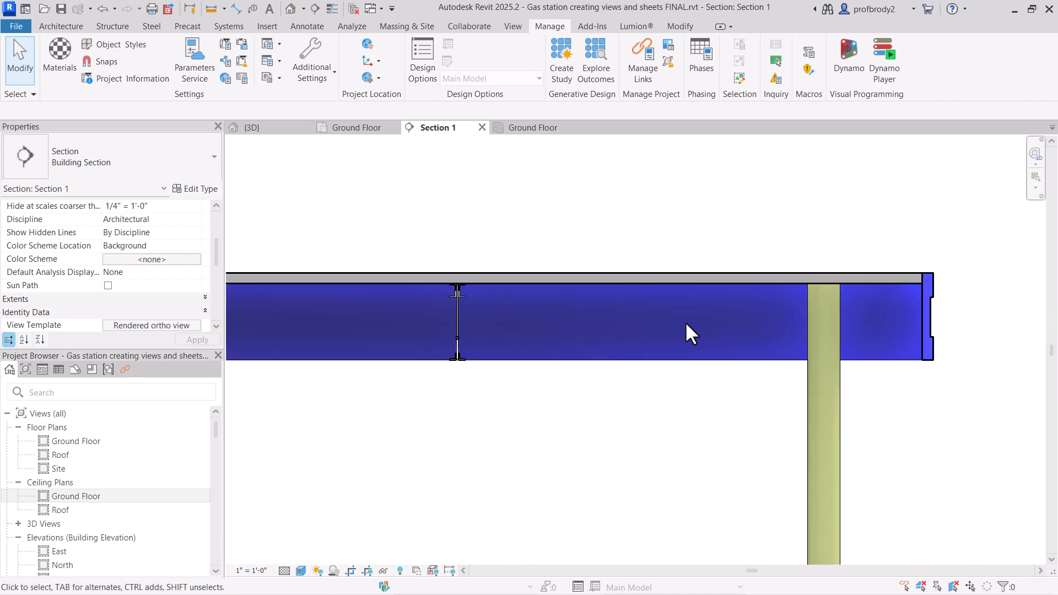
- Add a Finish 1 [4] layer above the core boundary in the canopy's Existing roof type structure
{"action": "left_click", "coordinate": [703, 280]}
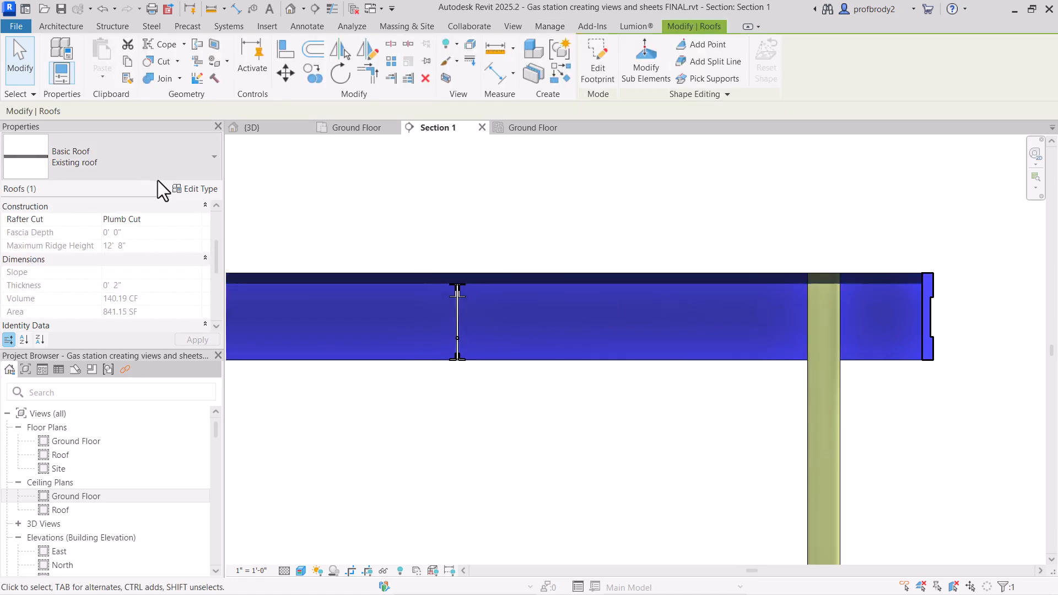
{"action": "left_click", "coordinate": [194, 190]}
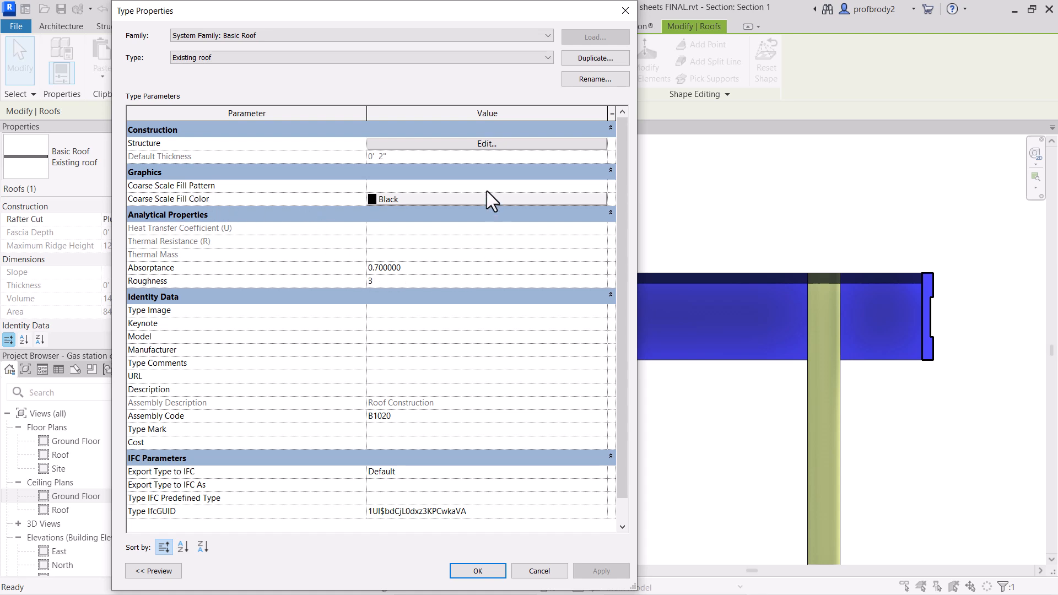
{"action": "left_click", "coordinate": [426, 144]}
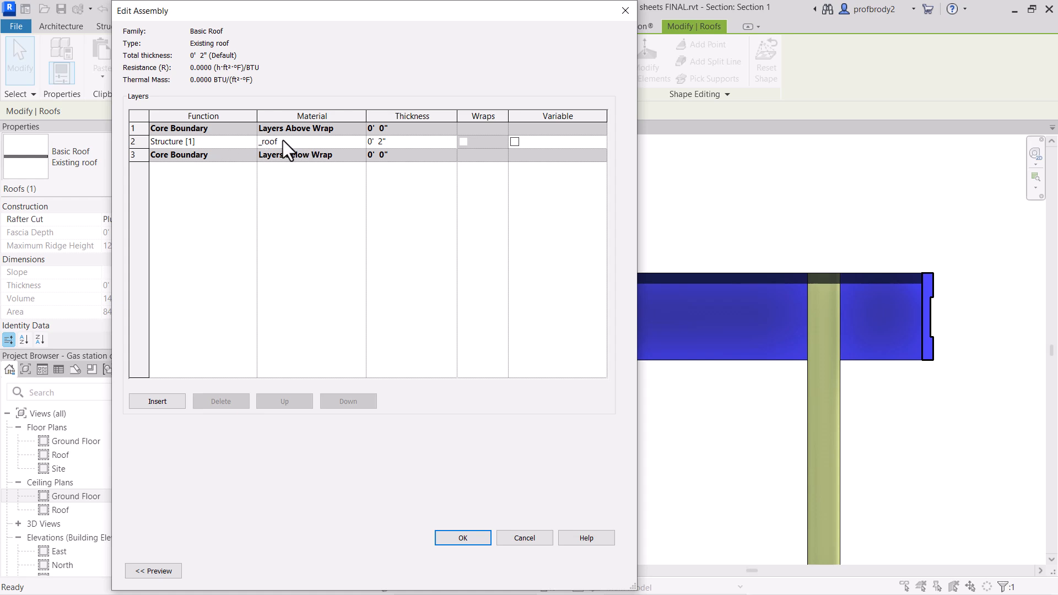
{"action": "left_click", "coordinate": [283, 141]}
{"action": "left_click", "coordinate": [155, 398]}
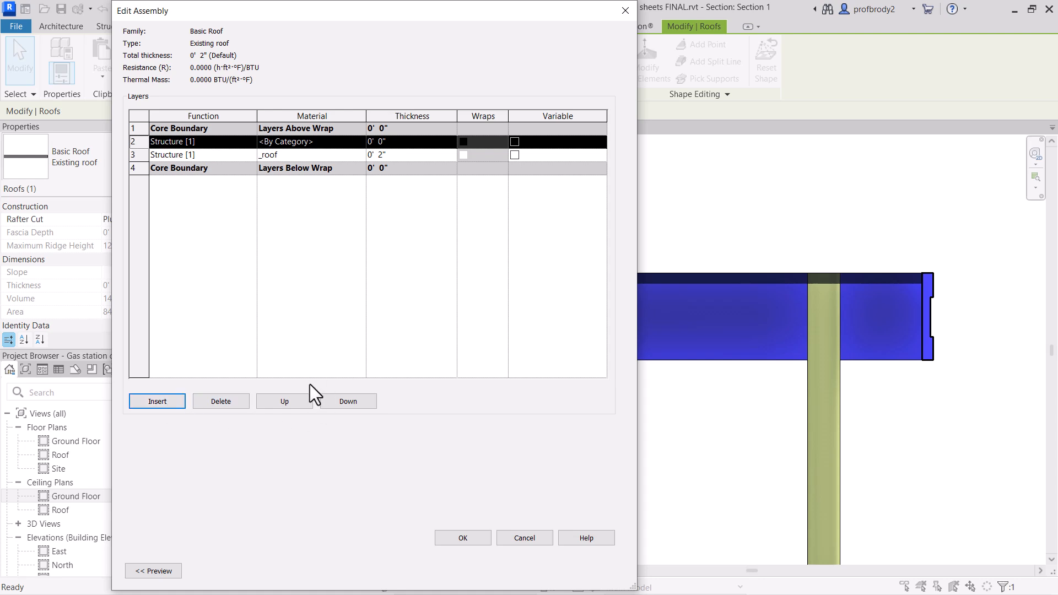
{"action": "left_click", "coordinate": [297, 401]}
{"action": "left_click", "coordinate": [212, 123]}
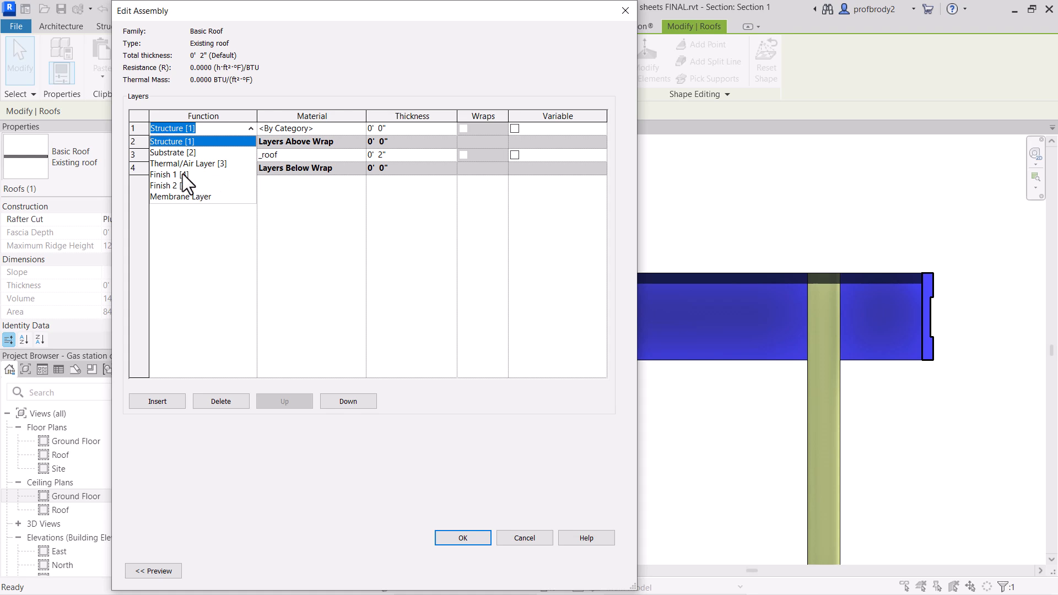
{"action": "left_click", "coordinate": [183, 174]}
- Assign the _roof material to the roof's new Finish 1 layer
{"action": "left_click", "coordinate": [328, 128]}
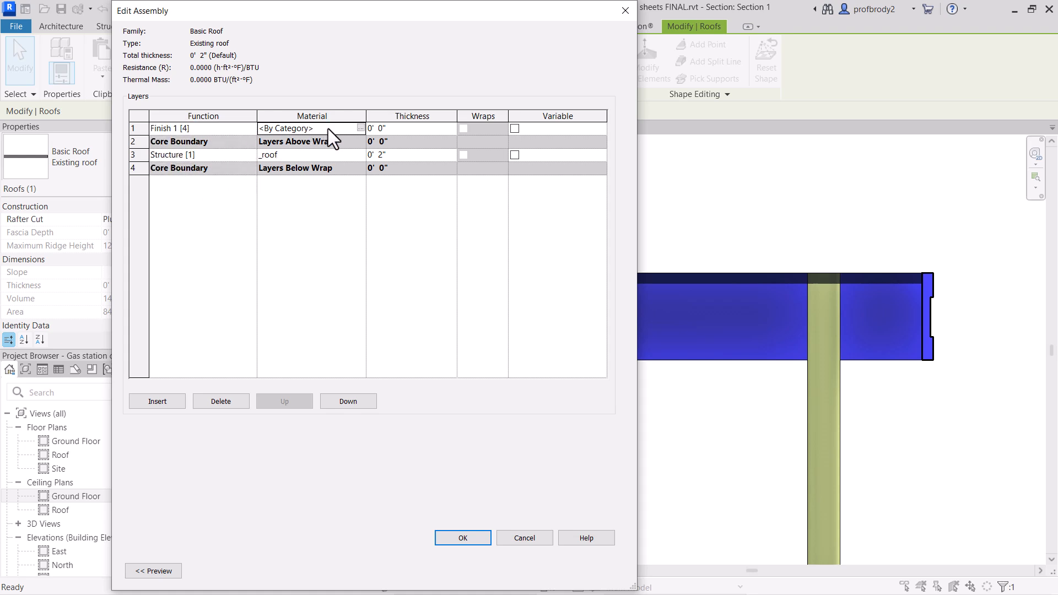
{"action": "left_click", "coordinate": [360, 127]}
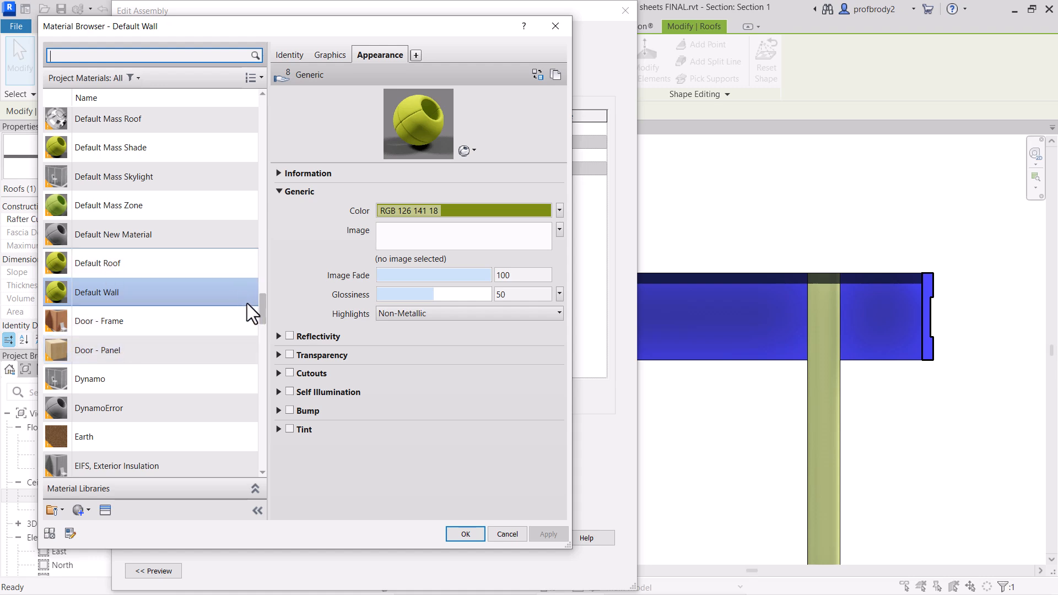
{"action": "left_click_drag", "start_coordinate": [263, 308], "coordinate": [243, 110]}
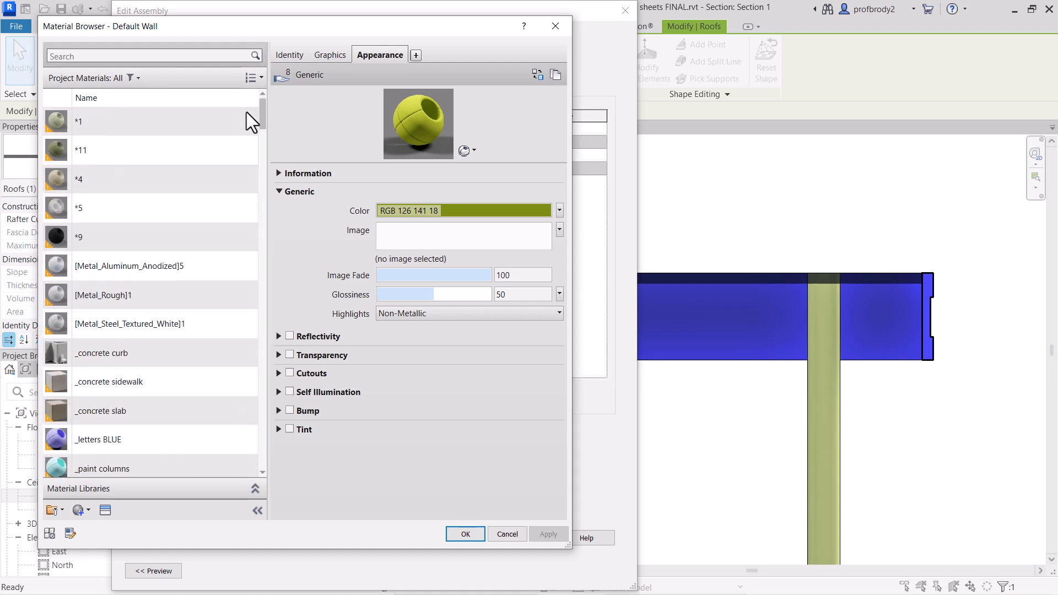
{"action": "scroll", "coordinate": [247, 143], "scroll_direction": "down", "scroll_amount": 7}
{"action": "scroll", "coordinate": [250, 129], "scroll_direction": "up", "scroll_amount": 7}
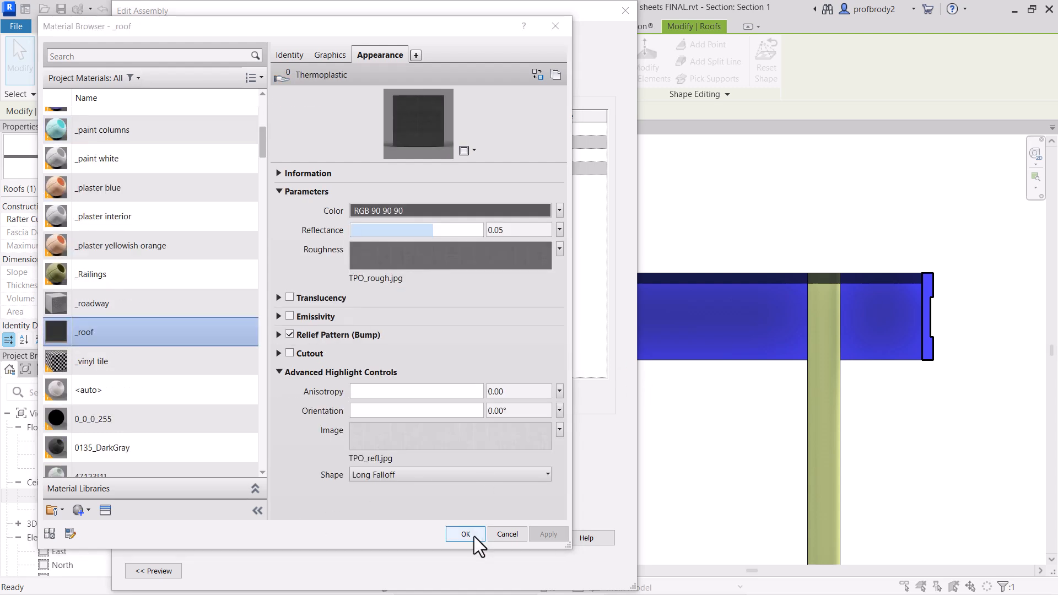
{"action": "left_click", "coordinate": [472, 534]}
- Assign the Default Roof material to the roof's Structure layer, with its shading set to use the render appearance
{"action": "left_click", "coordinate": [344, 154]}
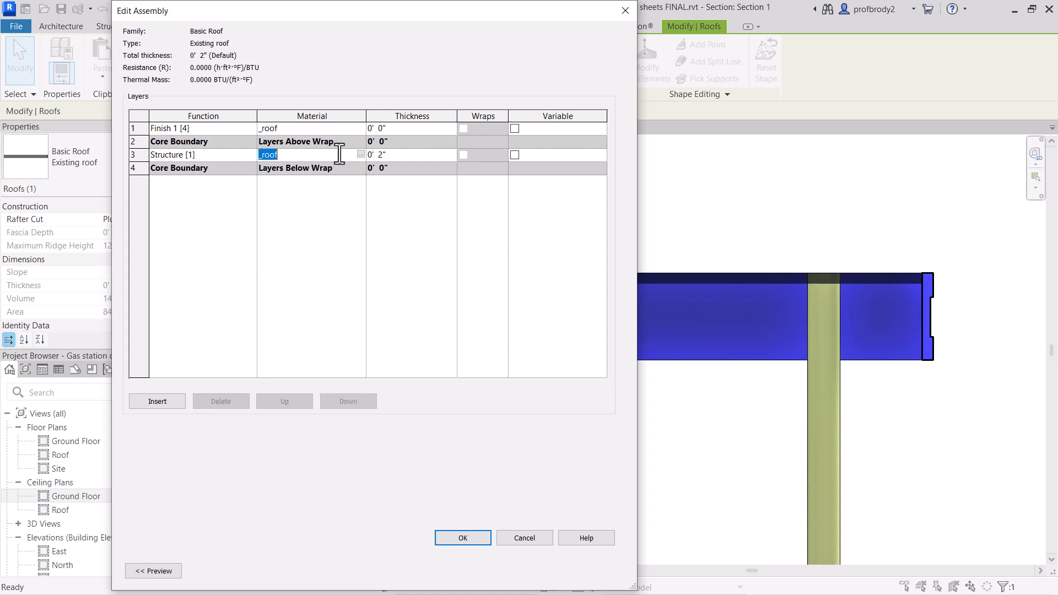
{"action": "left_click", "coordinate": [358, 154]}
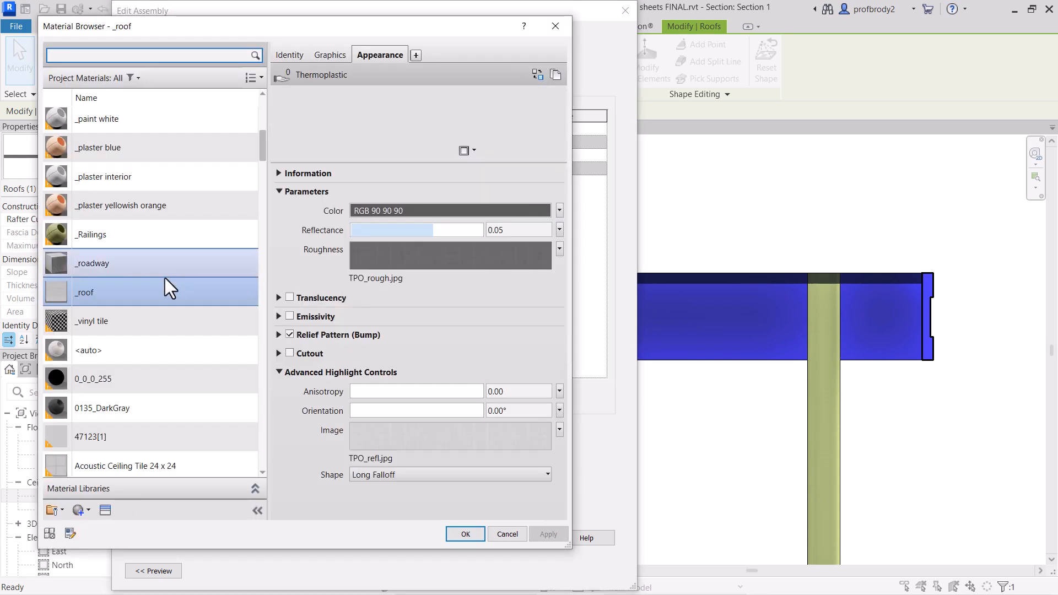
{"action": "left_click_drag", "start_coordinate": [261, 154], "coordinate": [249, 295]}
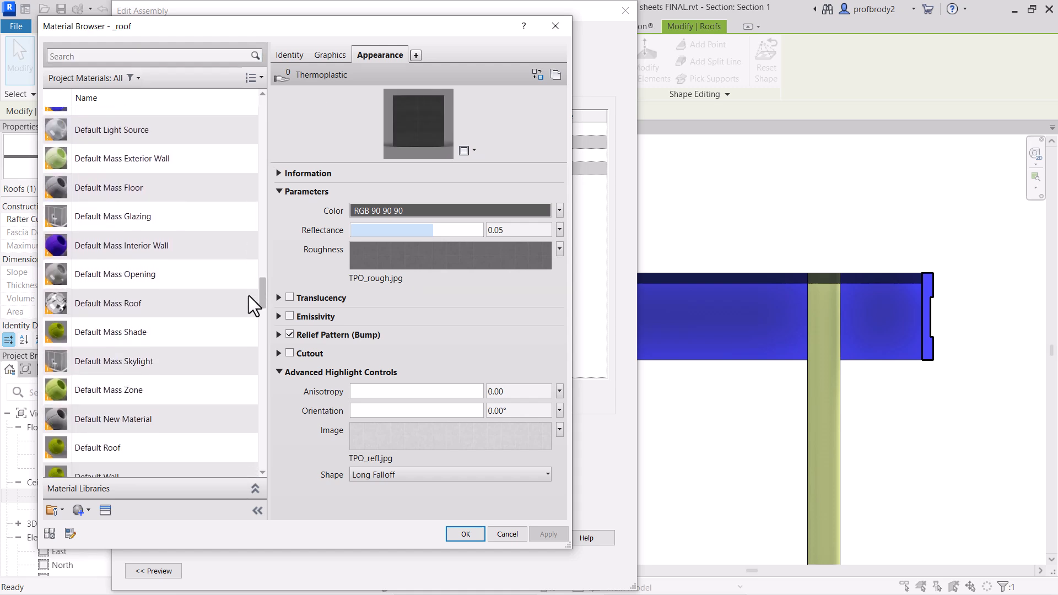
{"action": "left_click", "coordinate": [126, 447]}
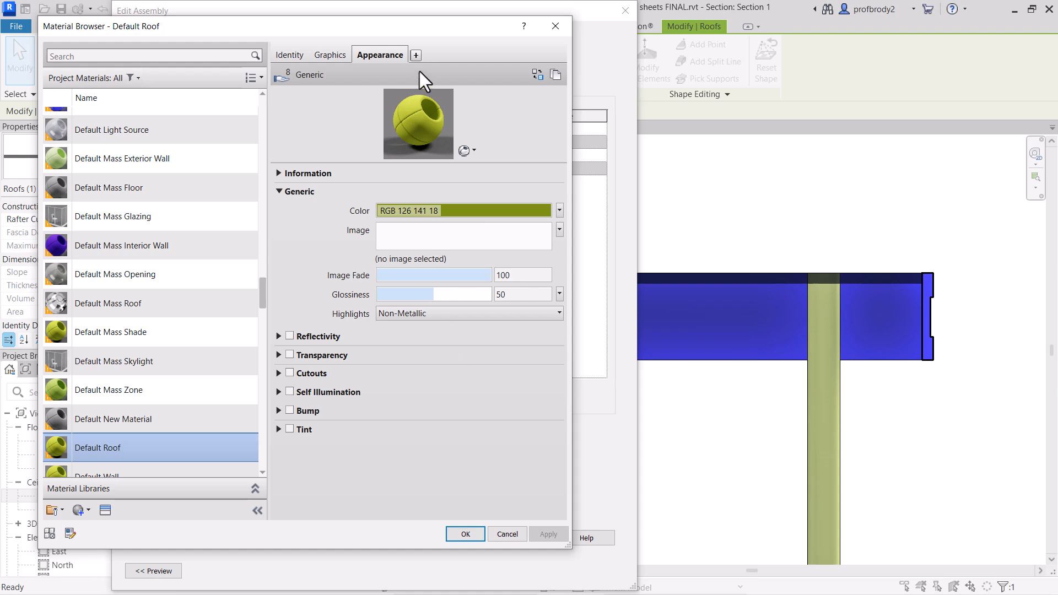
{"action": "left_click", "coordinate": [331, 56]}
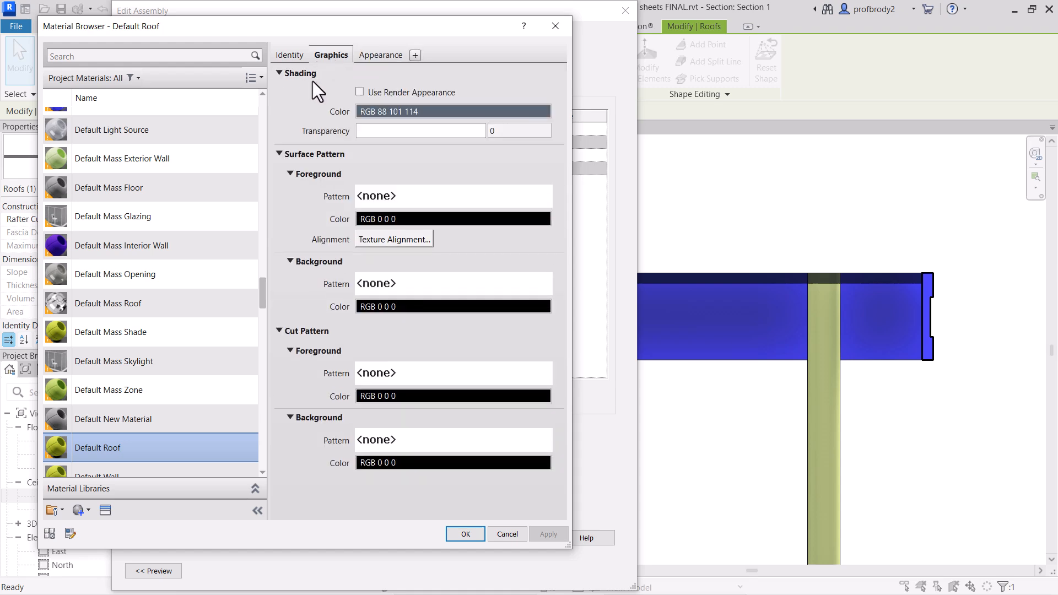
{"action": "left_click", "coordinate": [359, 93]}
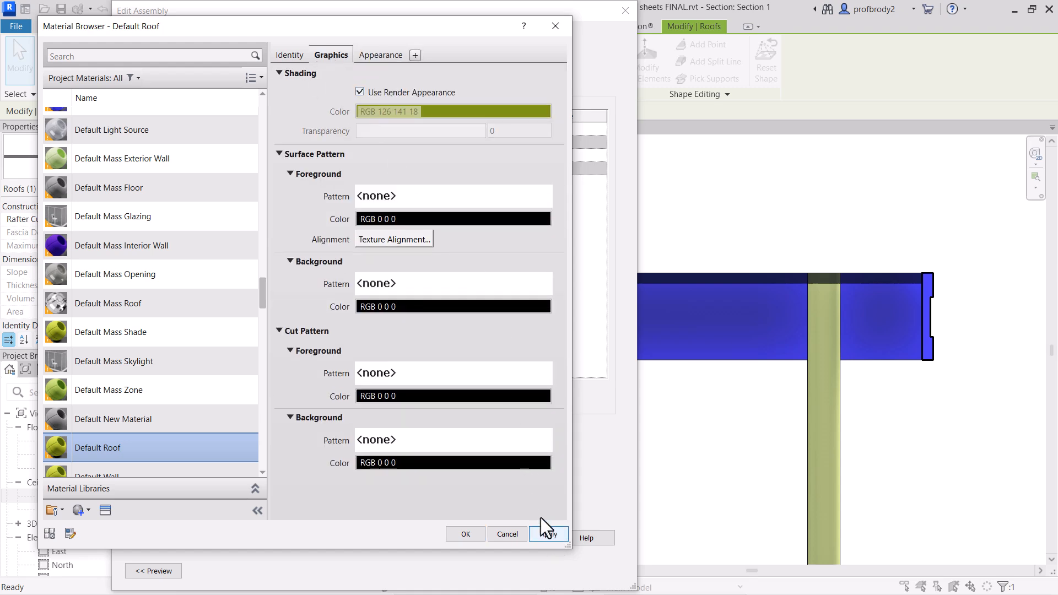
{"action": "left_click", "coordinate": [548, 533]}
{"action": "left_click", "coordinate": [465, 533]}
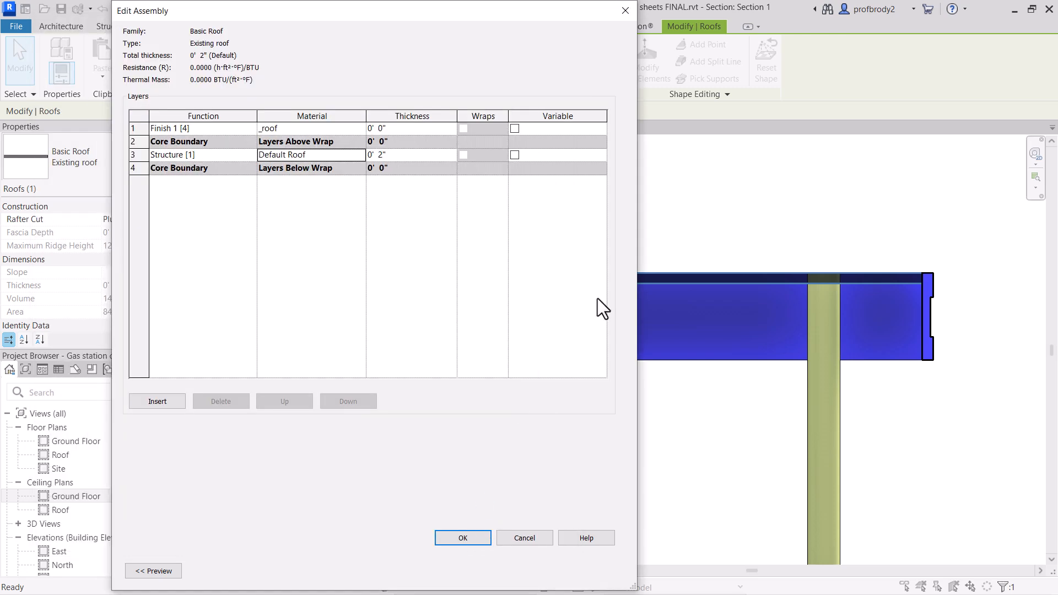
- Set the roof type's Finish 1 layer thickness to 0.5" and its Structure layer to 1.5", keeping the edited assembly
{"action": "left_click", "coordinate": [467, 540]}
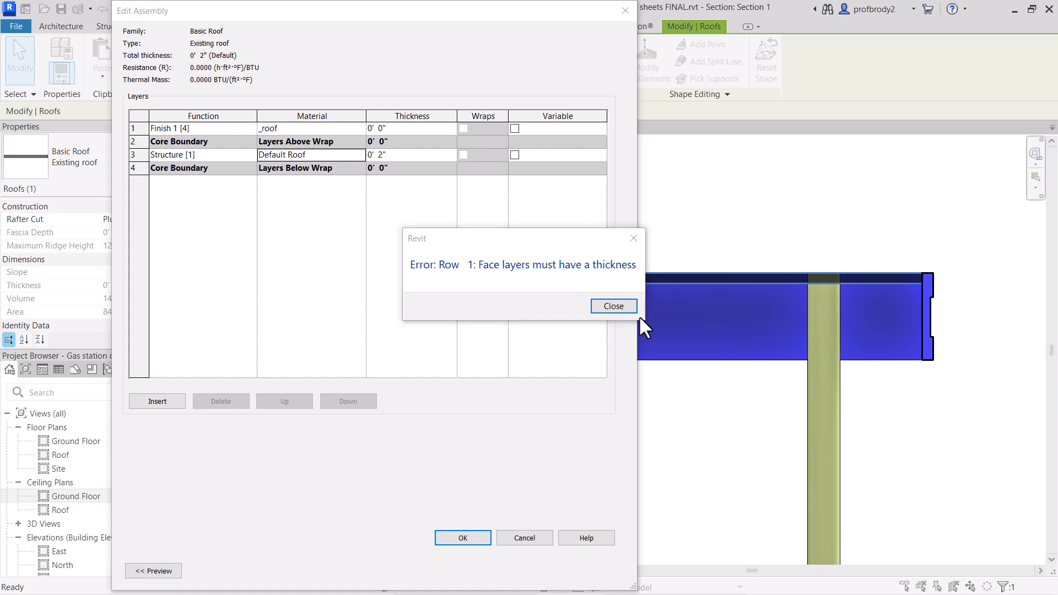
{"action": "left_click", "coordinate": [628, 306]}
{"action": "left_click", "coordinate": [378, 132]}
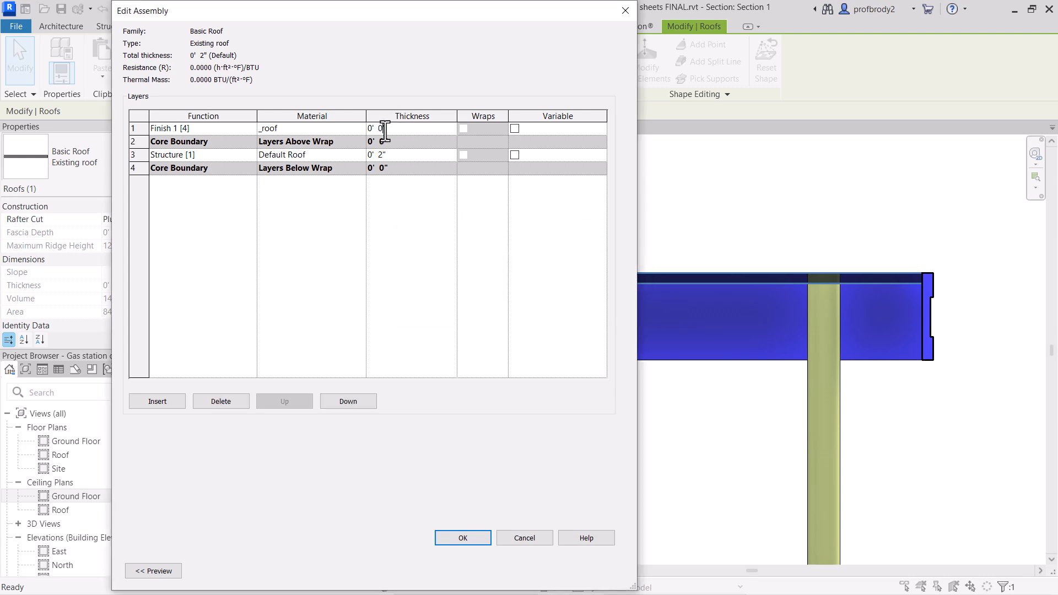
{"action": "type", "text": ".5"}
{"action": "left_click", "coordinate": [383, 156]}
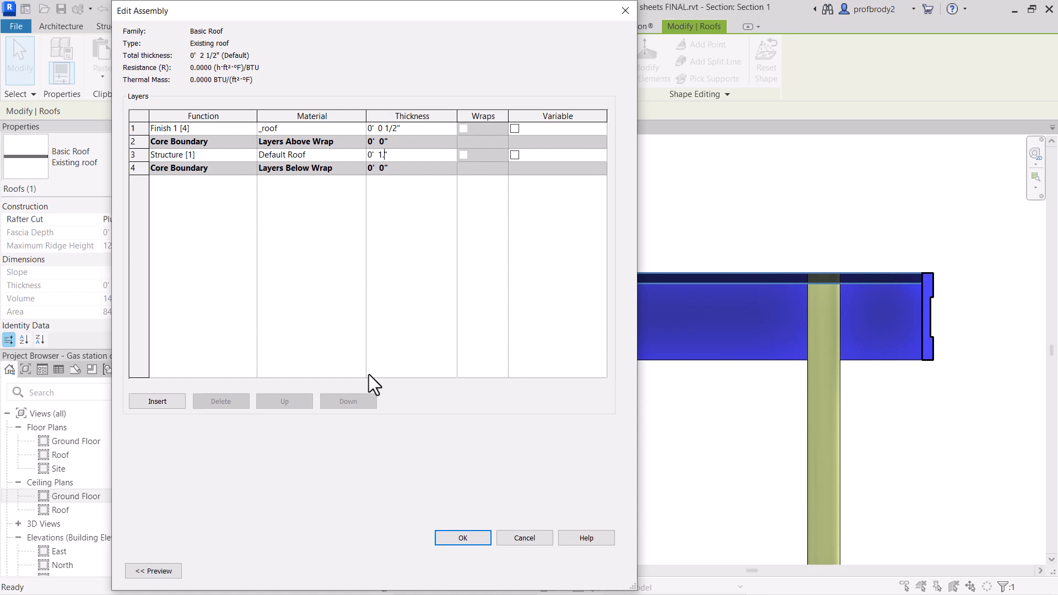
{"action": "left_click", "coordinate": [478, 542]}
{"action": "left_click", "coordinate": [462, 538]}
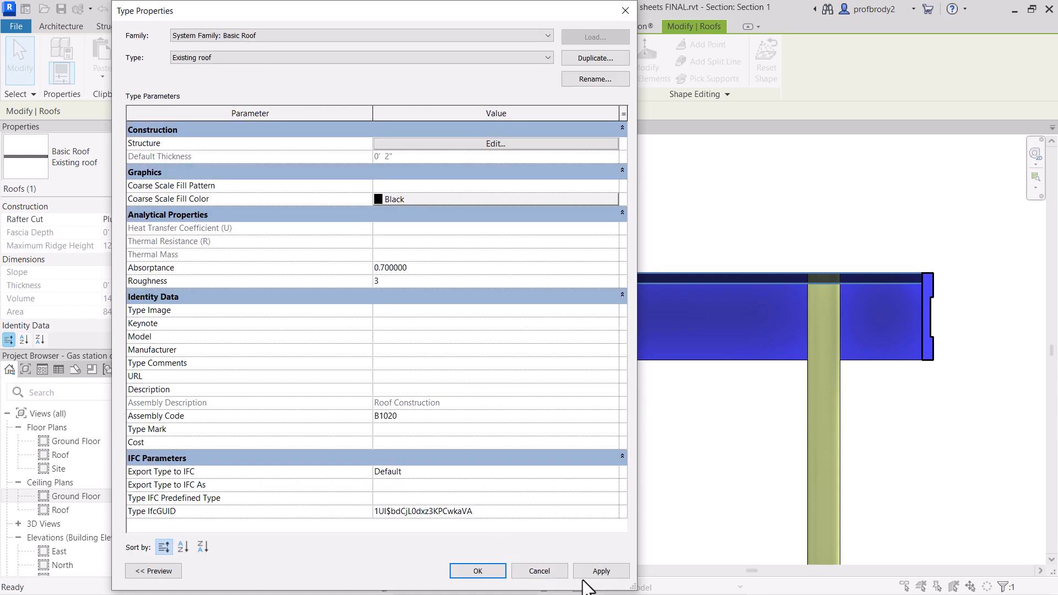
{"action": "left_click", "coordinate": [469, 570]}
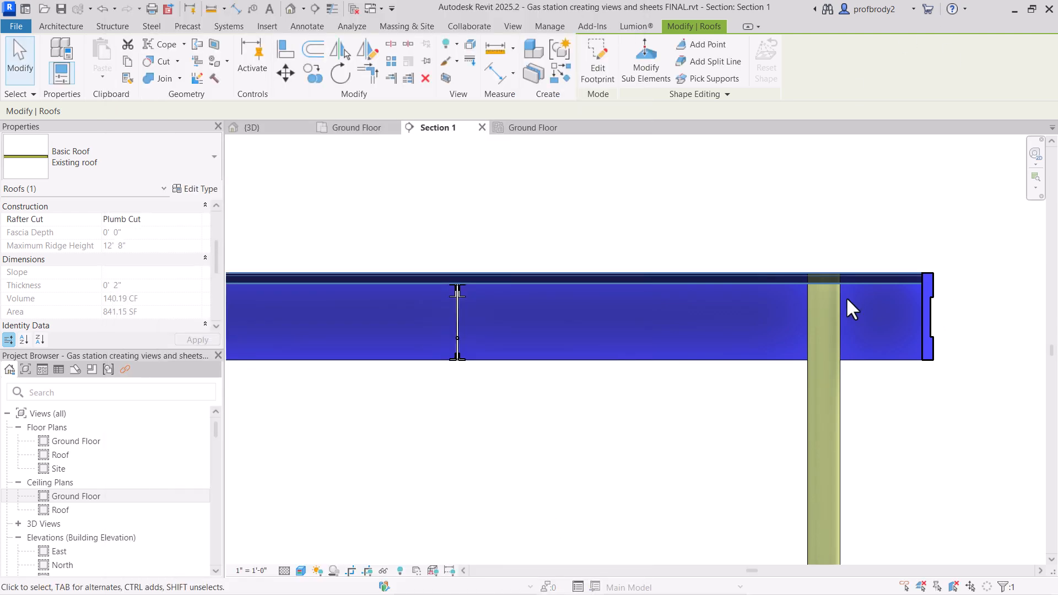
{"action": "left_click", "coordinate": [864, 226]}
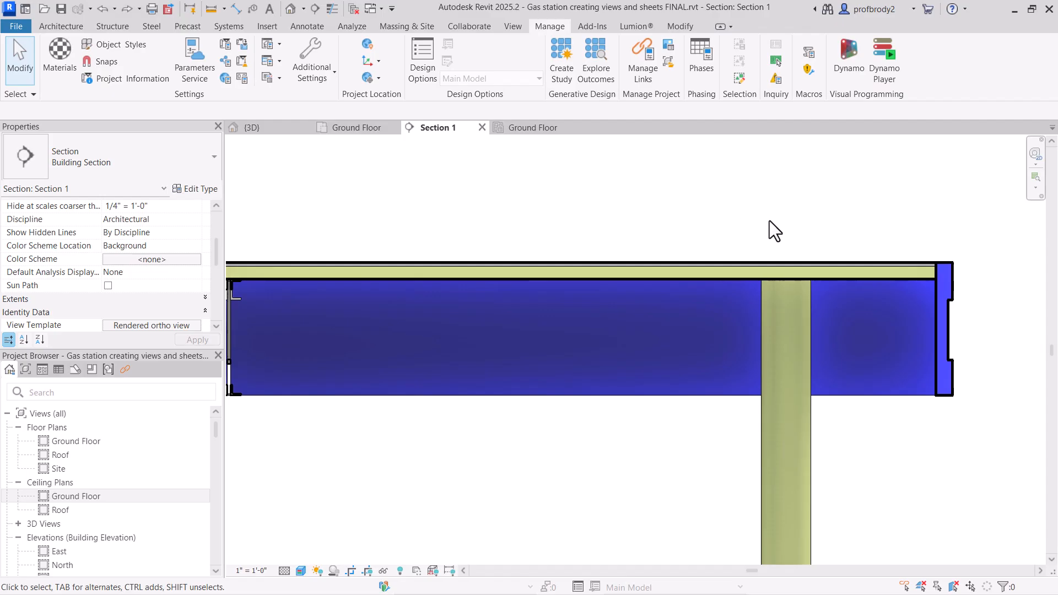
- Assign the Default Roof material to the Fascia-Flat 1x12 type used along the canopy roof's edge
{"action": "scroll", "coordinate": [937, 293], "scroll_direction": "up", "scroll_amount": 3}
{"action": "middle_click_drag", "start_coordinate": [938, 311], "coordinate": [890, 296]}
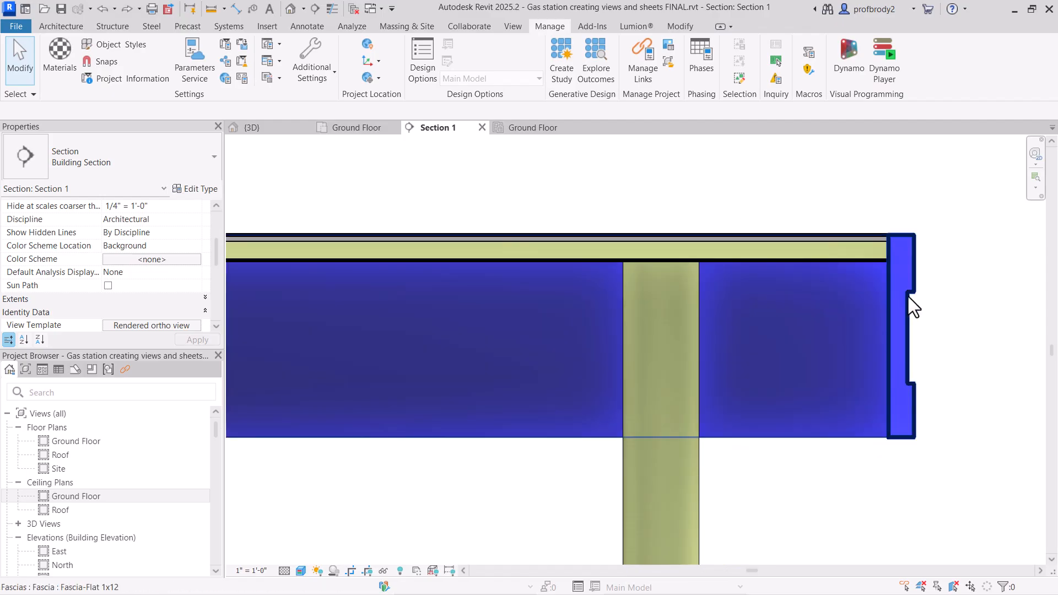
{"action": "left_click", "coordinate": [907, 296]}
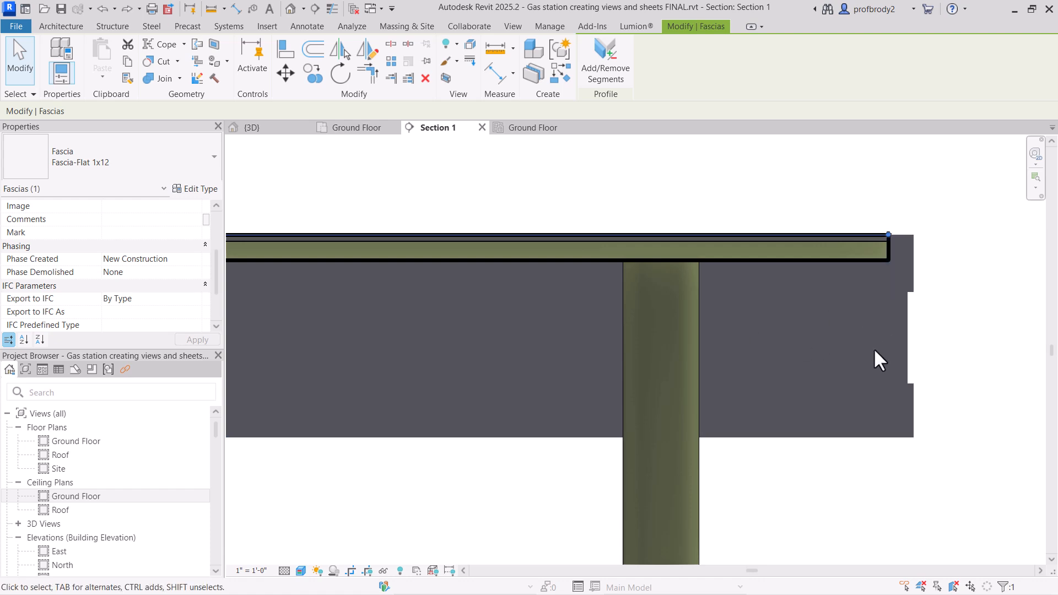
{"action": "left_click", "coordinate": [197, 190]}
{"action": "left_click", "coordinate": [410, 174]}
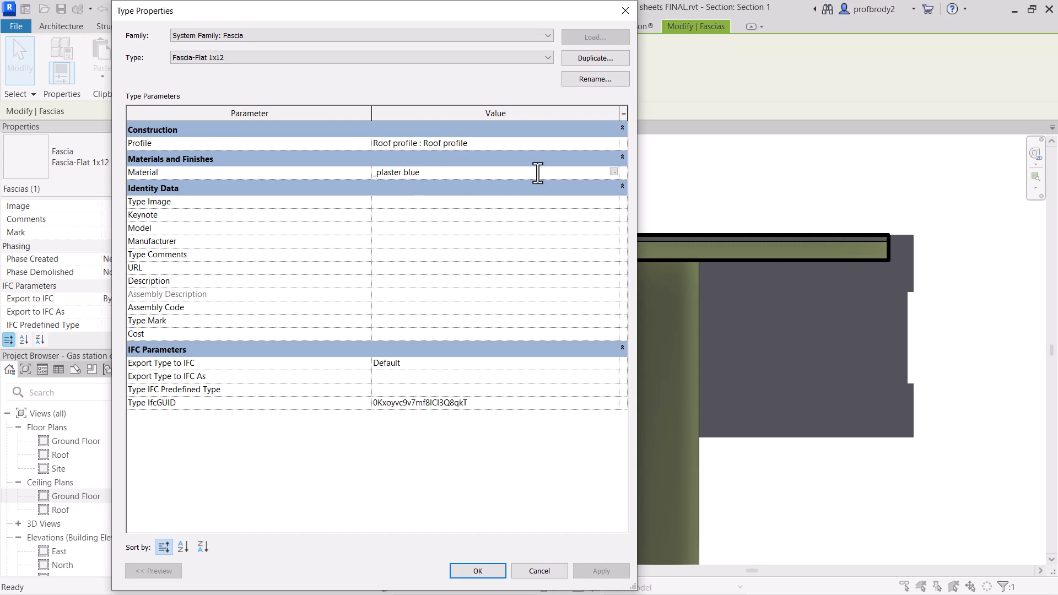
{"action": "left_click", "coordinate": [613, 172]}
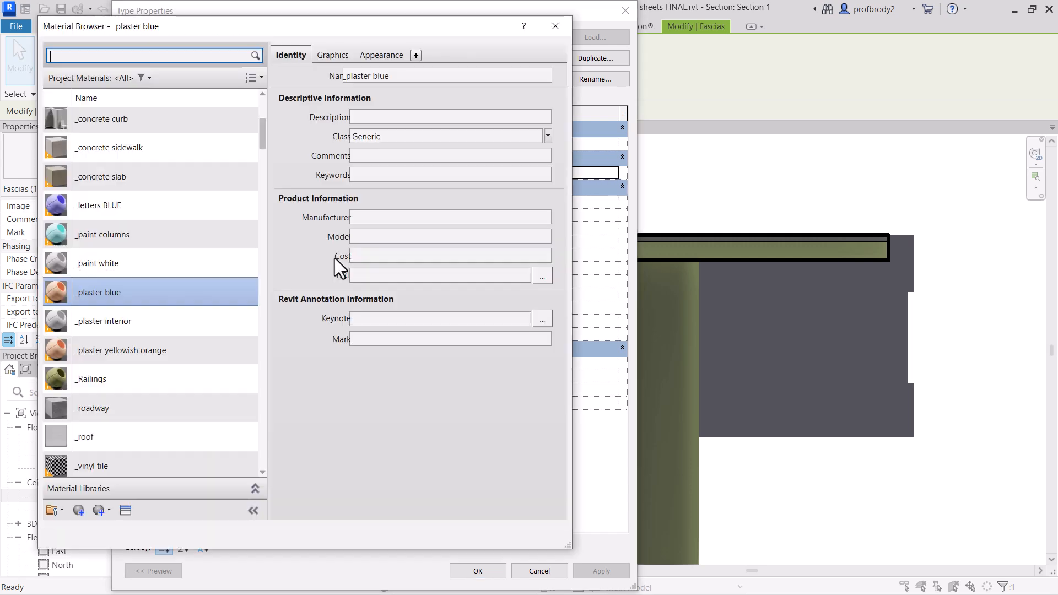
{"action": "left_click_drag", "start_coordinate": [262, 135], "coordinate": [255, 300]}
{"action": "left_click", "coordinate": [137, 365]}
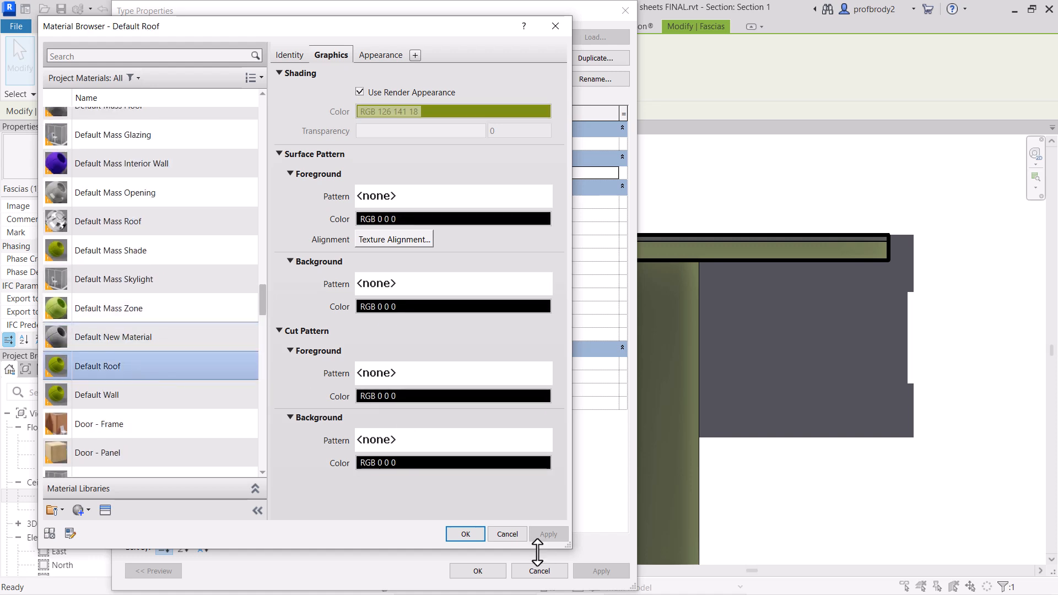
{"action": "left_click", "coordinate": [466, 534]}
{"action": "left_click", "coordinate": [585, 573]}
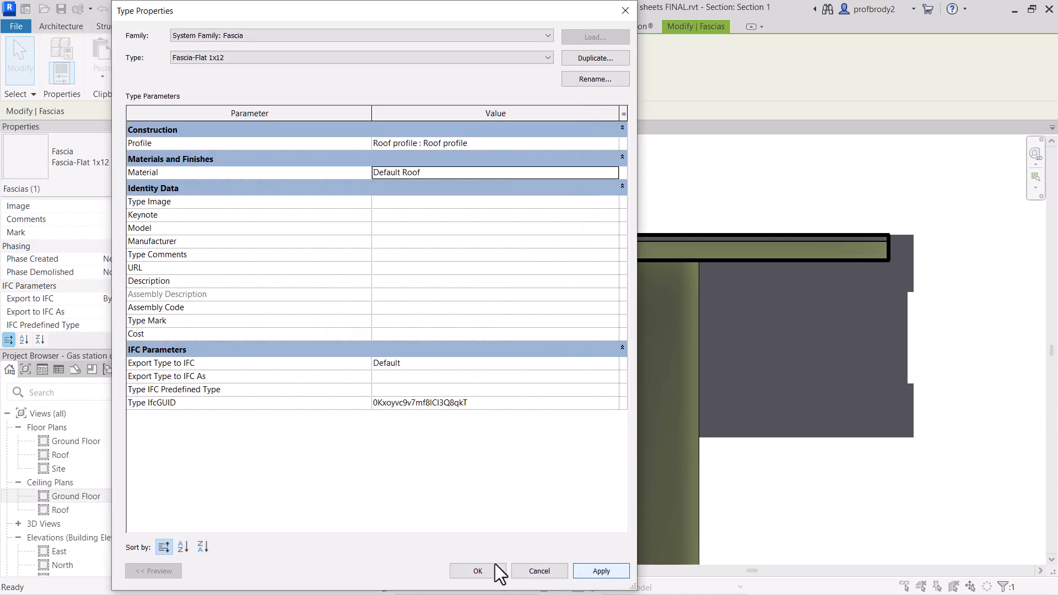
{"action": "left_click", "coordinate": [468, 570]}
{"action": "left_click", "coordinate": [722, 223]}
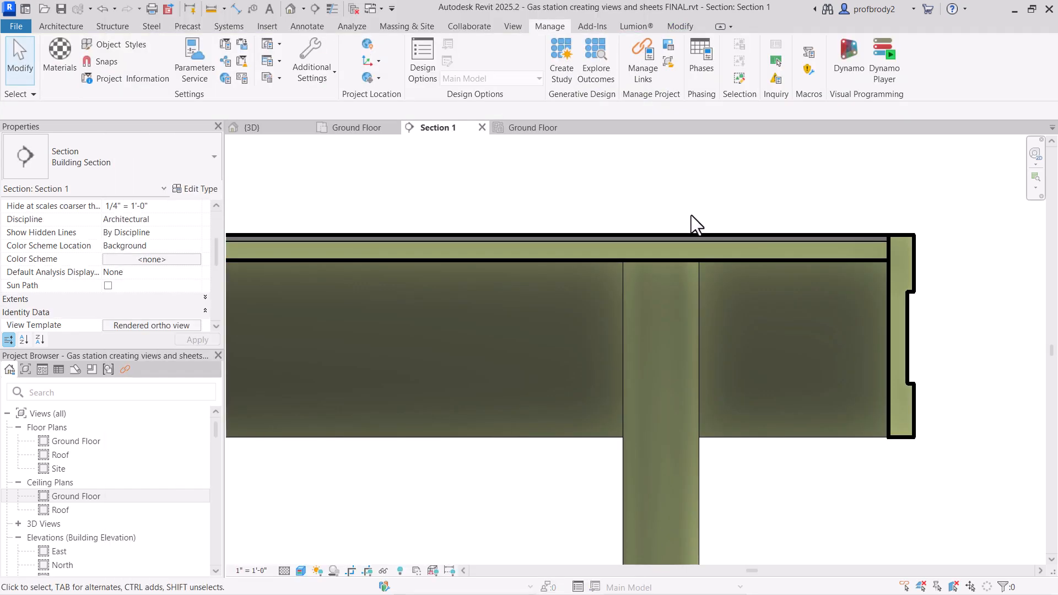
- Examine the roofs, fascias and building walls in the Section 1 view and in the 3D view
{"action": "scroll", "coordinate": [669, 275], "scroll_direction": "down", "scroll_amount": 4}
{"action": "scroll", "coordinate": [397, 339], "scroll_direction": "down", "scroll_amount": 6}
{"action": "middle_click_drag", "start_coordinate": [397, 339], "coordinate": [688, 227]}
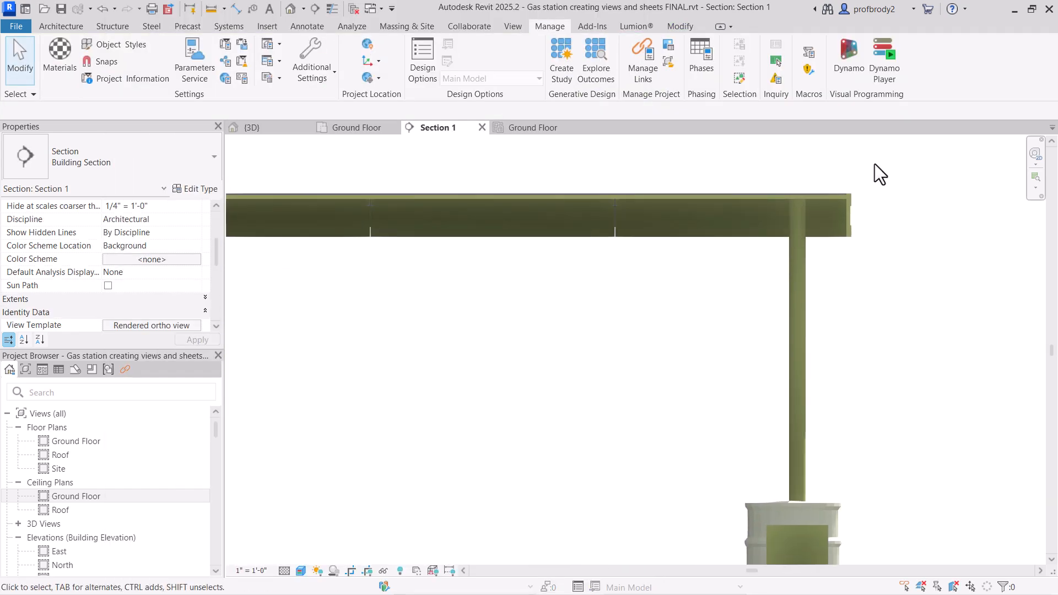
{"action": "scroll", "coordinate": [490, 338], "scroll_direction": "down", "scroll_amount": 1}
{"action": "middle_click_drag", "start_coordinate": [490, 338], "coordinate": [978, 302]}
{"action": "scroll", "coordinate": [978, 302], "scroll_direction": "down", "scroll_amount": 1}
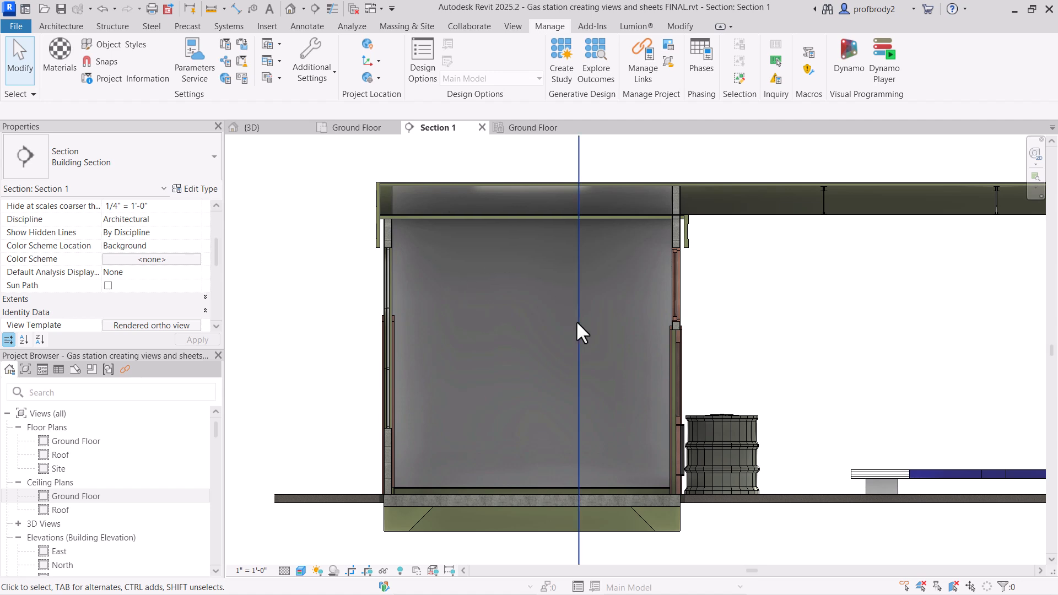
{"action": "scroll", "coordinate": [835, 304], "scroll_direction": "up", "scroll_amount": 1}
{"action": "middle_click_drag", "start_coordinate": [835, 304], "coordinate": [748, 377]}
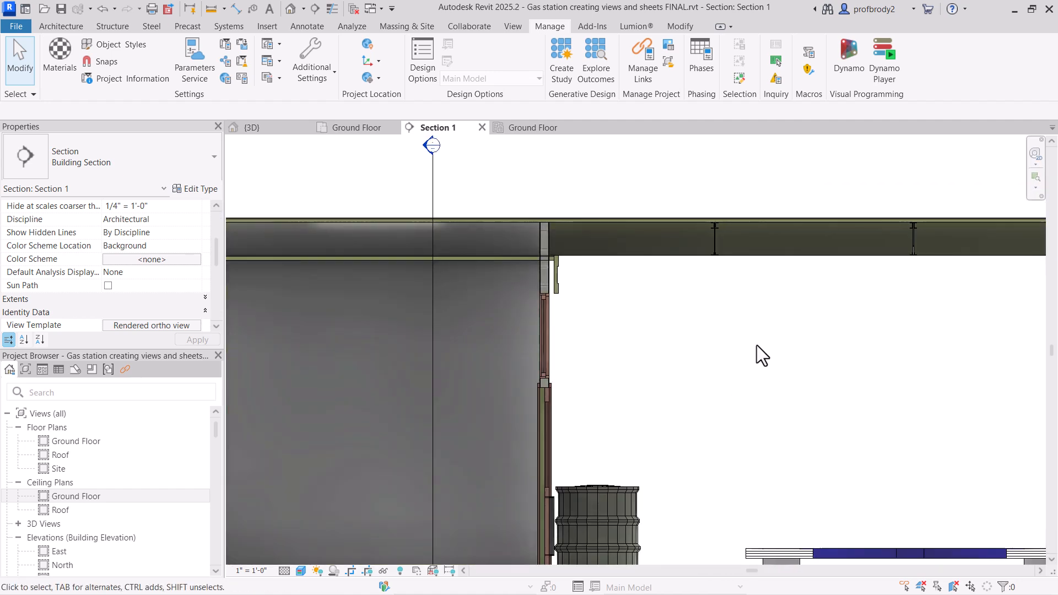
{"action": "scroll", "coordinate": [756, 345], "scroll_direction": "down", "scroll_amount": 1}
{"action": "left_click", "coordinate": [262, 130]}
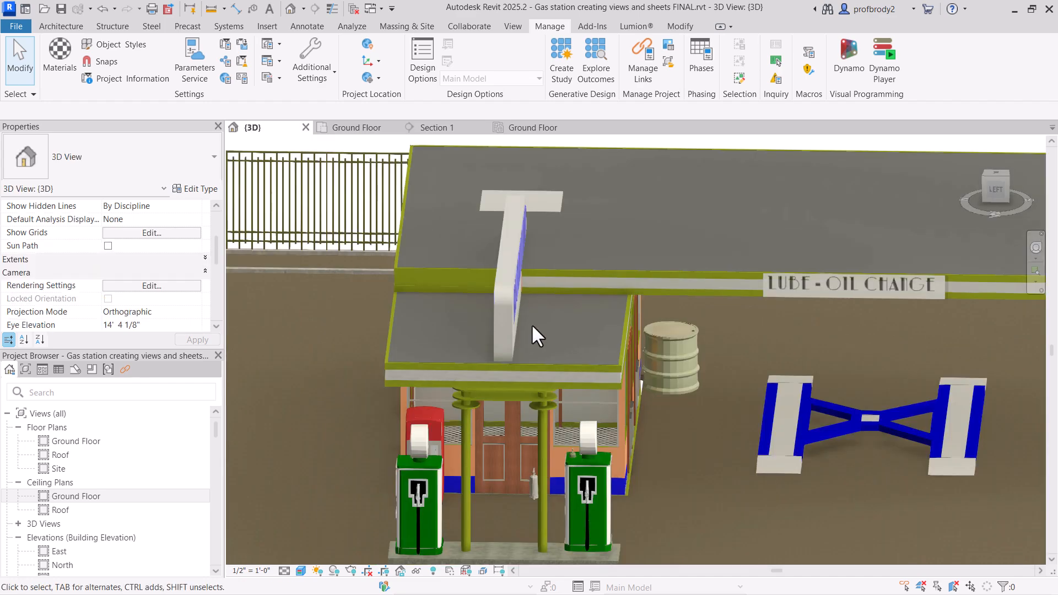
{"action": "mouse_move", "coordinate": [531, 322]}
{"action": "middle_mouse_down", "text": "shift"}
{"action": "mouse_move", "coordinate": [650, 336]}
{"action": "mouse_move", "coordinate": [537, 322]}
{"action": "middle_mouse_up", "text": "shift"}
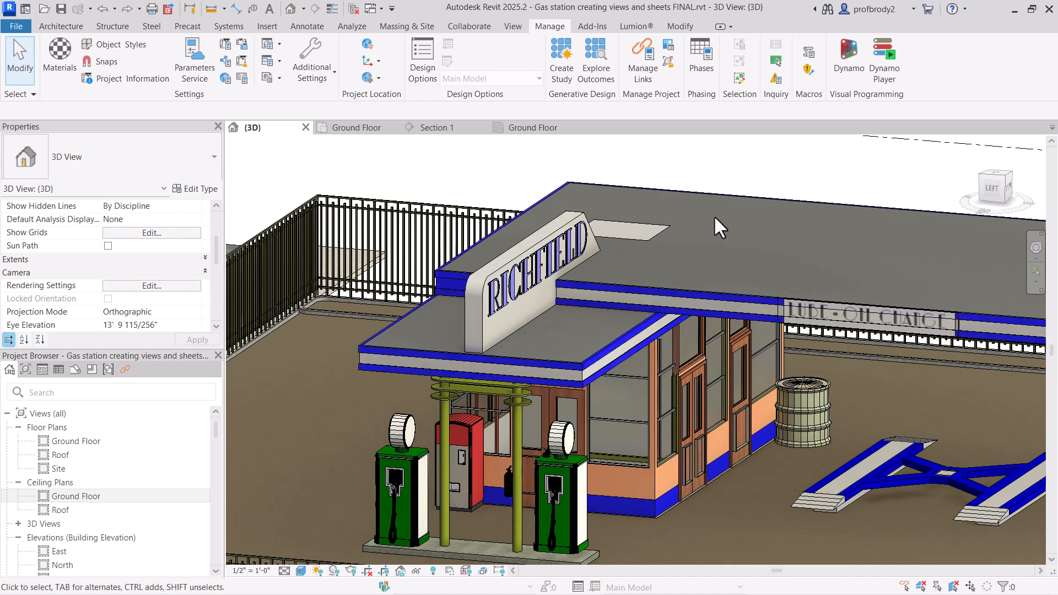
{"action": "middle_click_drag", "start_coordinate": [689, 323], "coordinate": [654, 315]}
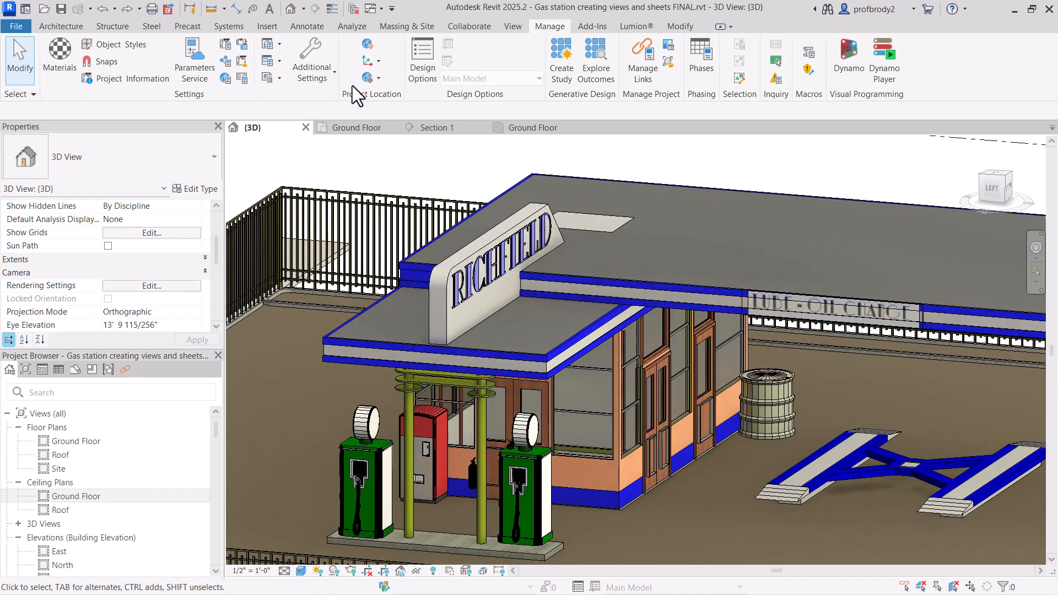
- Rename the section running horizontally through the filling area, office and storage on the Ground Floor plan as Longitudinal Section
{"action": "left_click", "coordinate": [353, 128]}
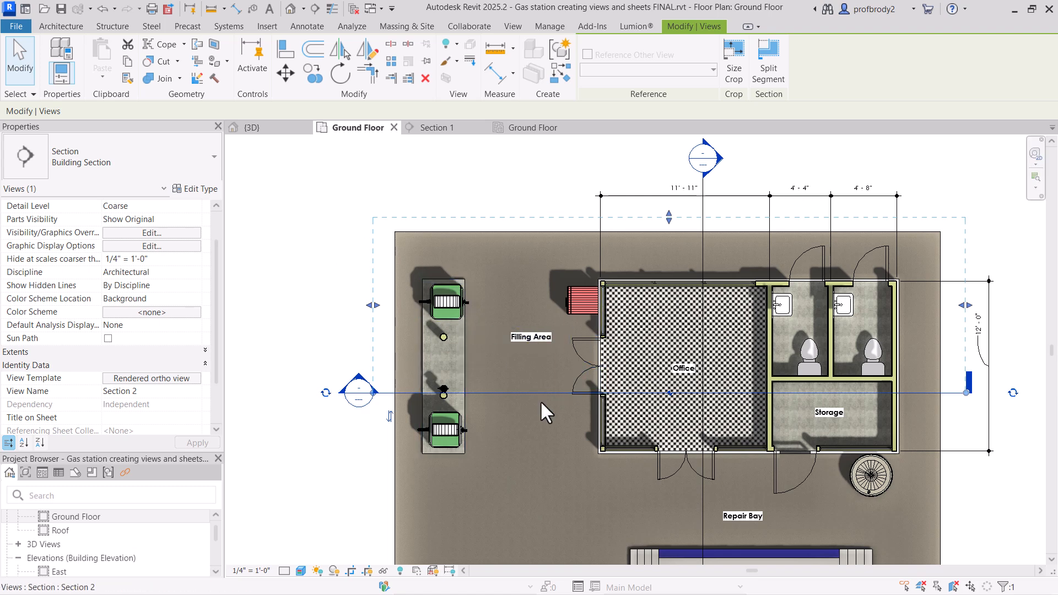
{"action": "left_click", "coordinate": [335, 319]}
{"action": "left_click", "coordinate": [387, 393]}
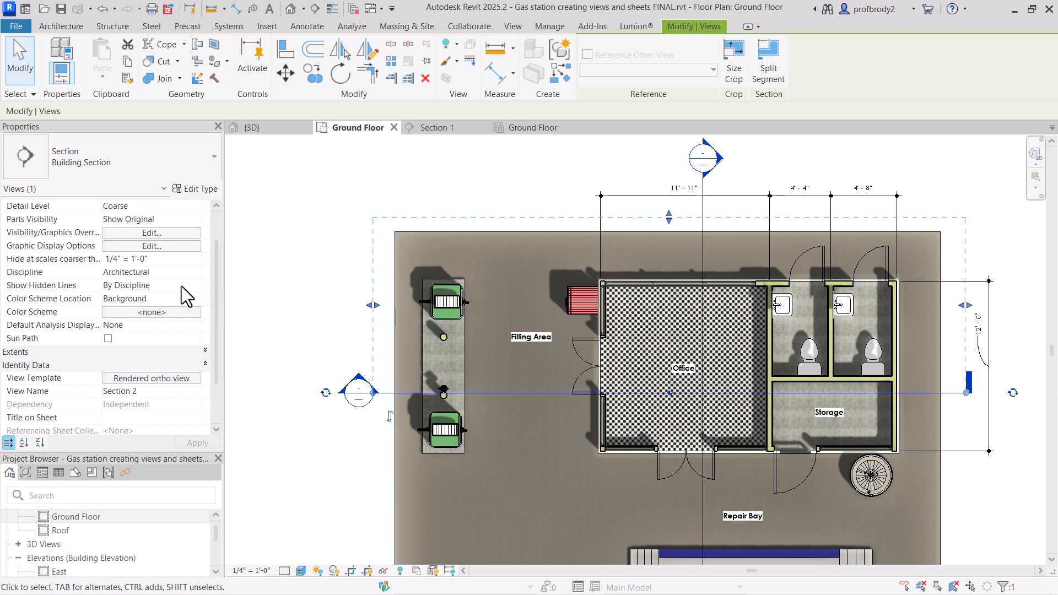
{"action": "left_click", "coordinate": [166, 391]}
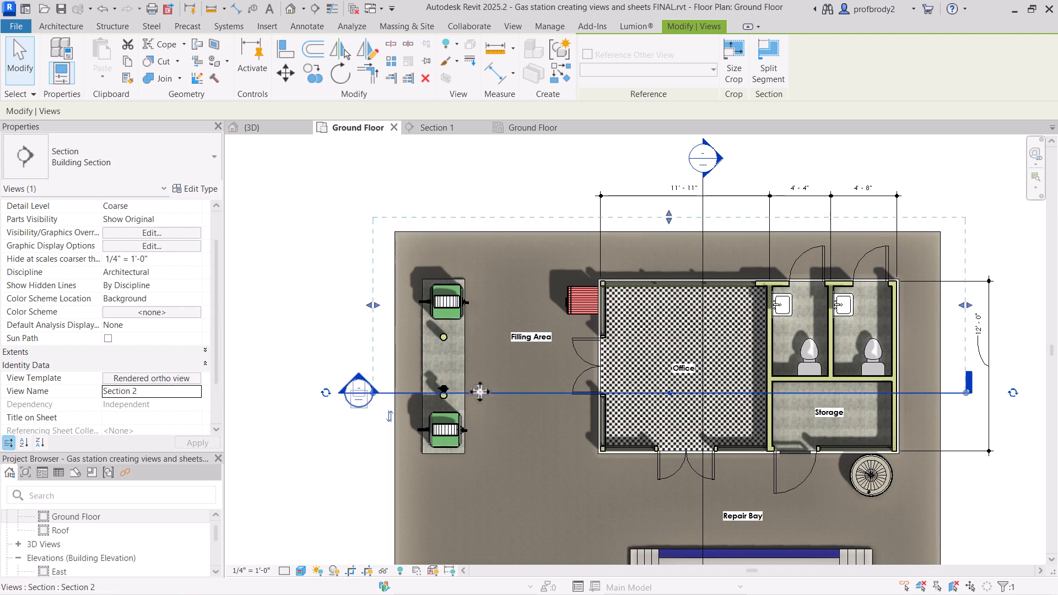
{"action": "left_click", "coordinate": [154, 392]}
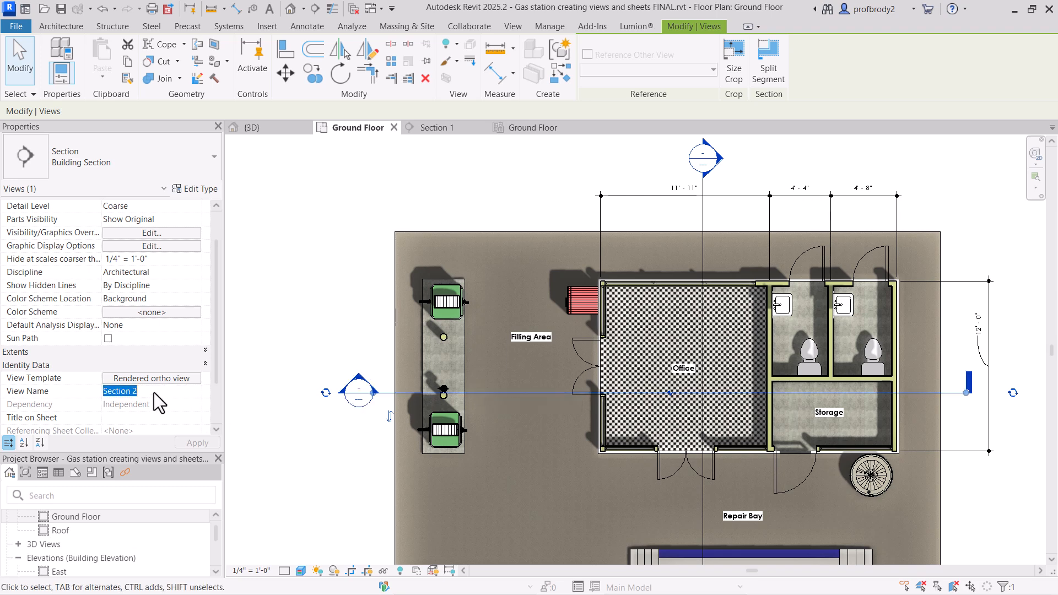
{"action": "left_click", "coordinate": [185, 392]}
{"action": "key", "text": "BackSpace"}
{"action": "key", "text": "BackSpace"}
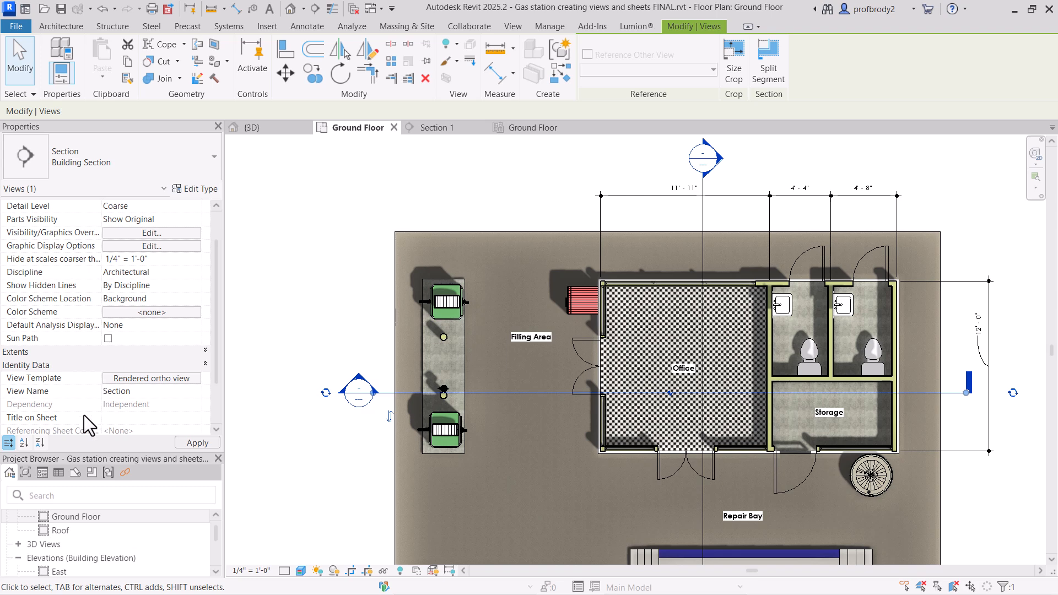
{"action": "key", "text": "Home"}
{"action": "type", "text": "Longitudinal"}
{"action": "left_click", "coordinate": [180, 439]}
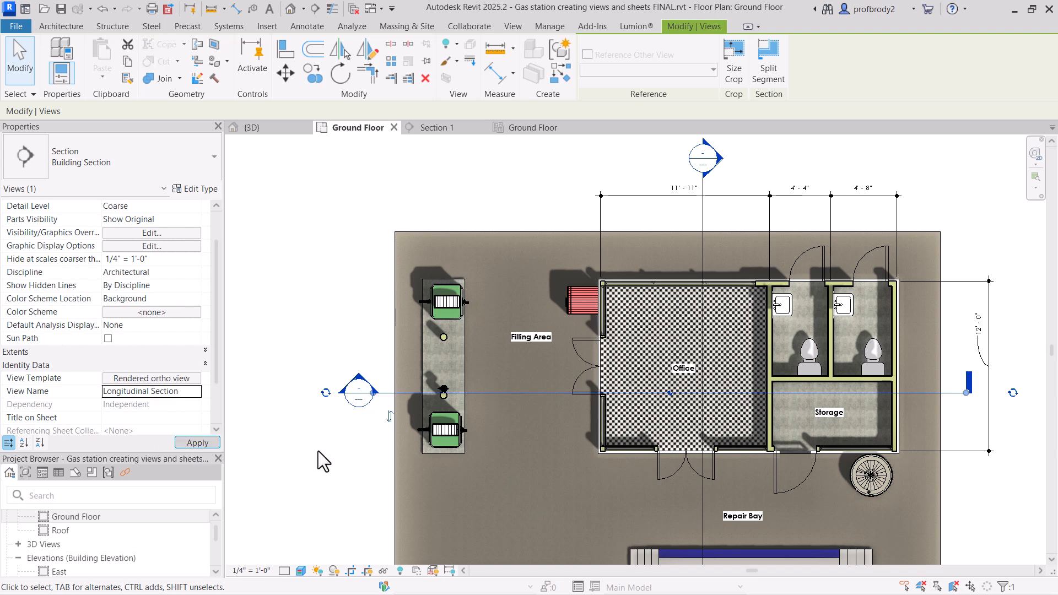
{"action": "left_click", "coordinate": [359, 386]}
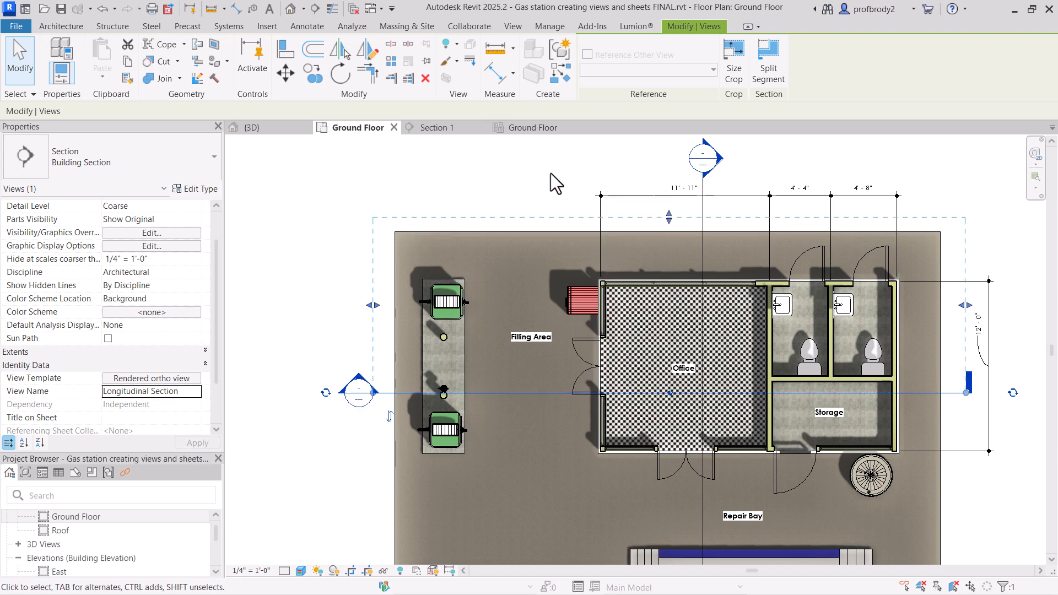
- Rename the section running vertically through the office and repair bay as Transverse Section
{"action": "left_click", "coordinate": [703, 208]}
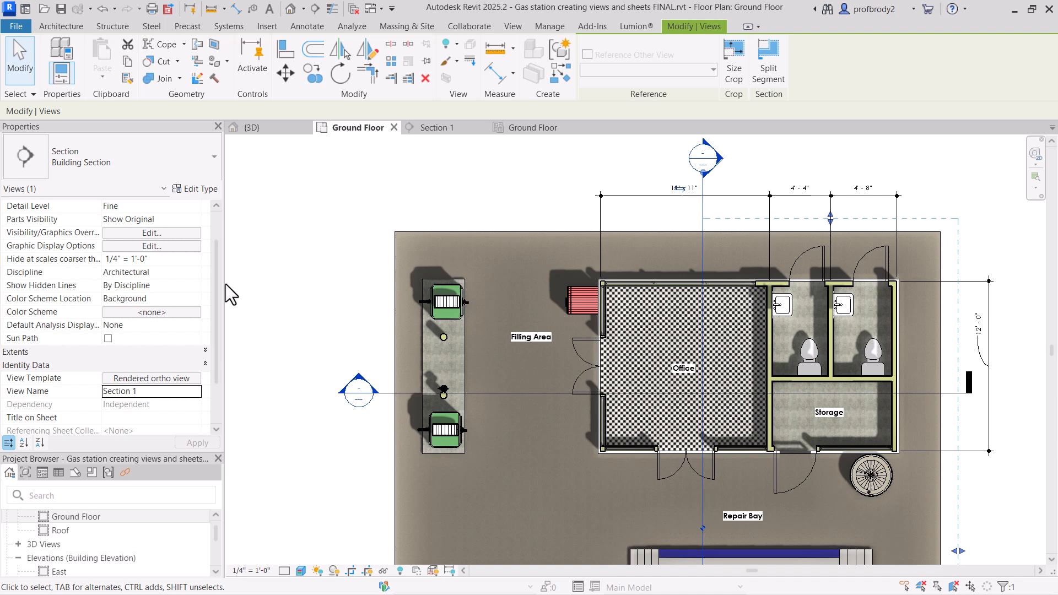
{"action": "left_click", "coordinate": [143, 391]}
{"action": "key", "text": "BackSpace"}
{"action": "key", "text": "BackSpace"}
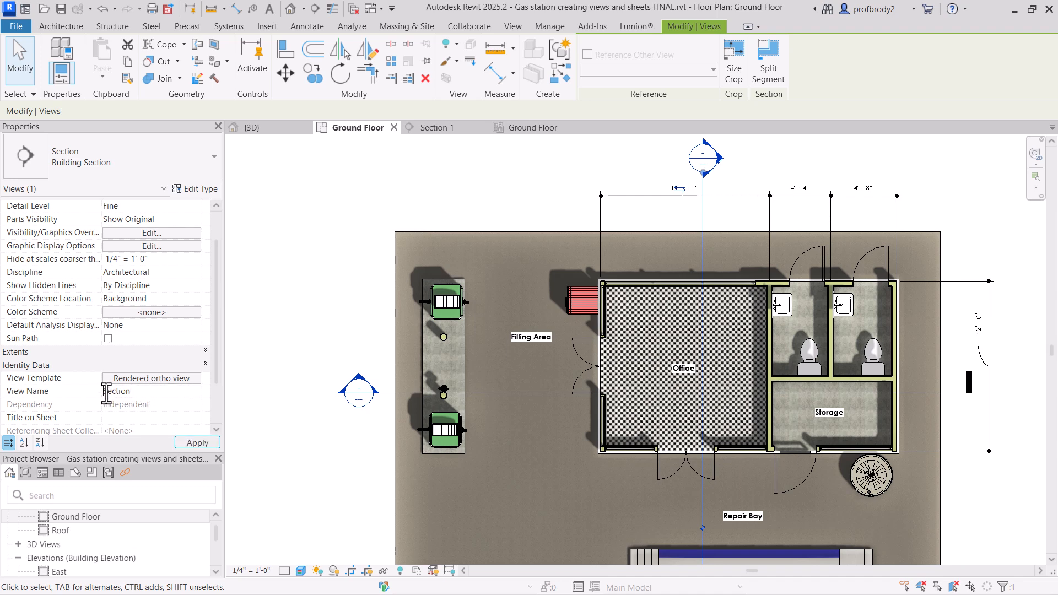
{"action": "key", "text": "Home"}
{"action": "type", "text": "Transverse"}
{"action": "left_click", "coordinate": [196, 443]}
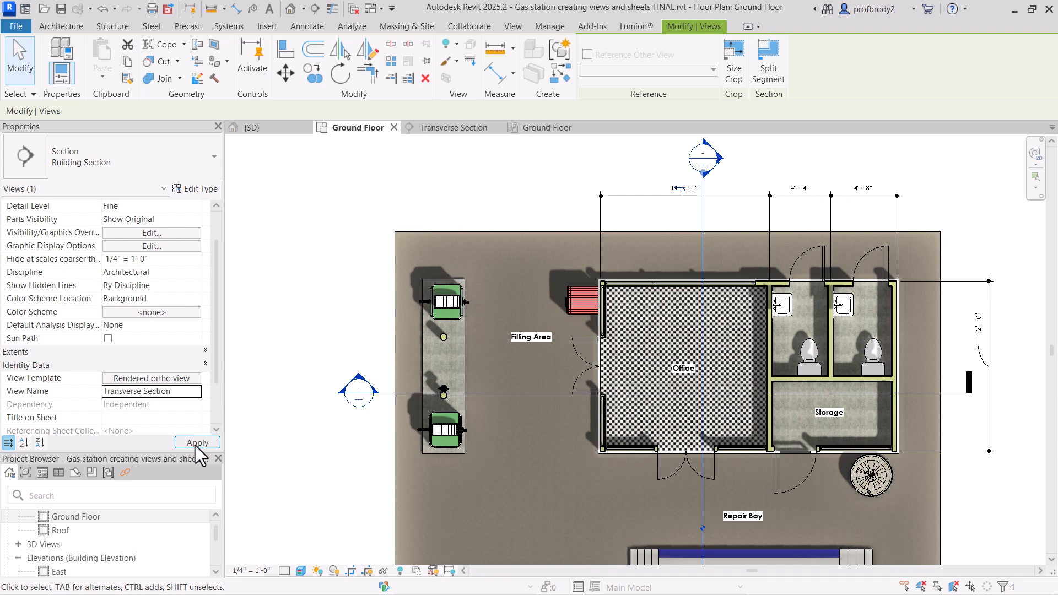
{"action": "left_click", "coordinate": [542, 191]}
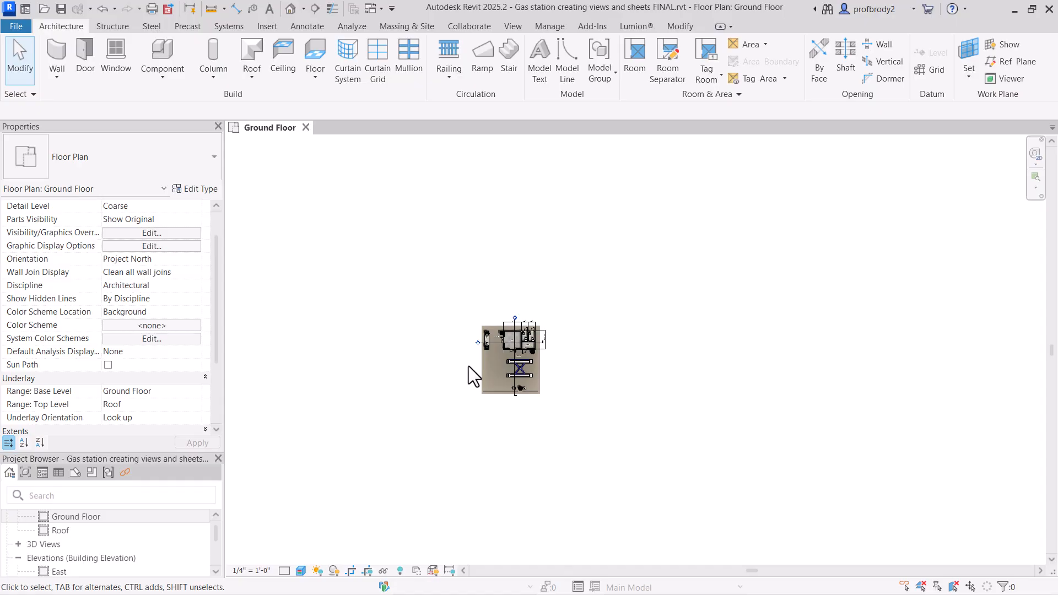
- Turn off view cropping in the Ground Floor plan so the surrounding road and elevation markers are included
{"action": "scroll", "coordinate": [468, 366], "scroll_direction": "up", "scroll_amount": 1}
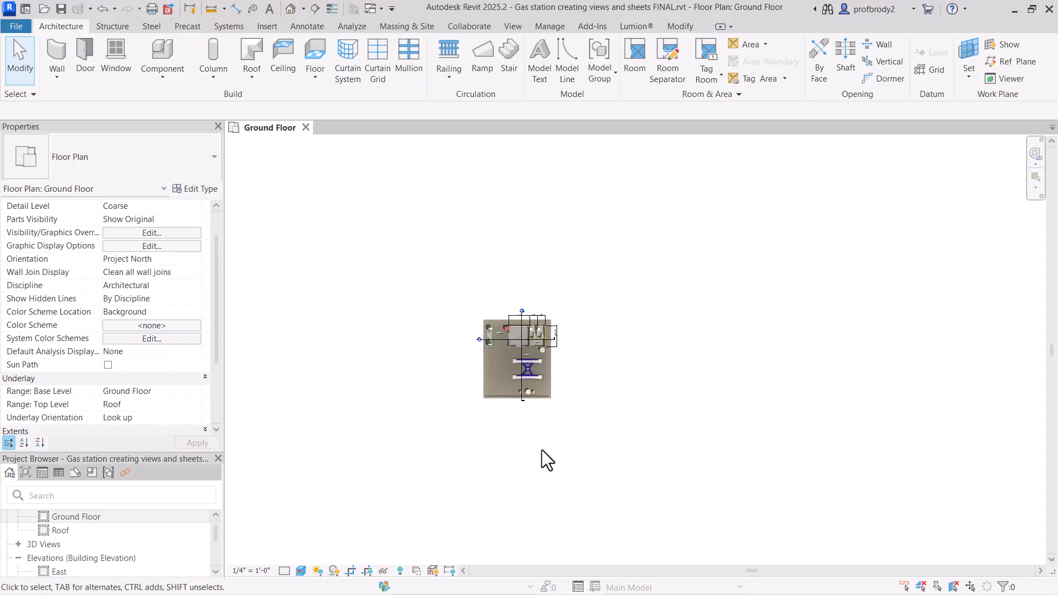
{"action": "scroll", "coordinate": [545, 438], "scroll_direction": "up", "scroll_amount": 2}
{"action": "scroll", "coordinate": [512, 429], "scroll_direction": "down", "scroll_amount": 1}
{"action": "middle_click_drag", "start_coordinate": [517, 430], "coordinate": [598, 419]}
{"action": "scroll", "coordinate": [524, 431], "scroll_direction": "down", "scroll_amount": 1}
{"action": "scroll", "coordinate": [599, 420], "scroll_direction": "down", "scroll_amount": 1}
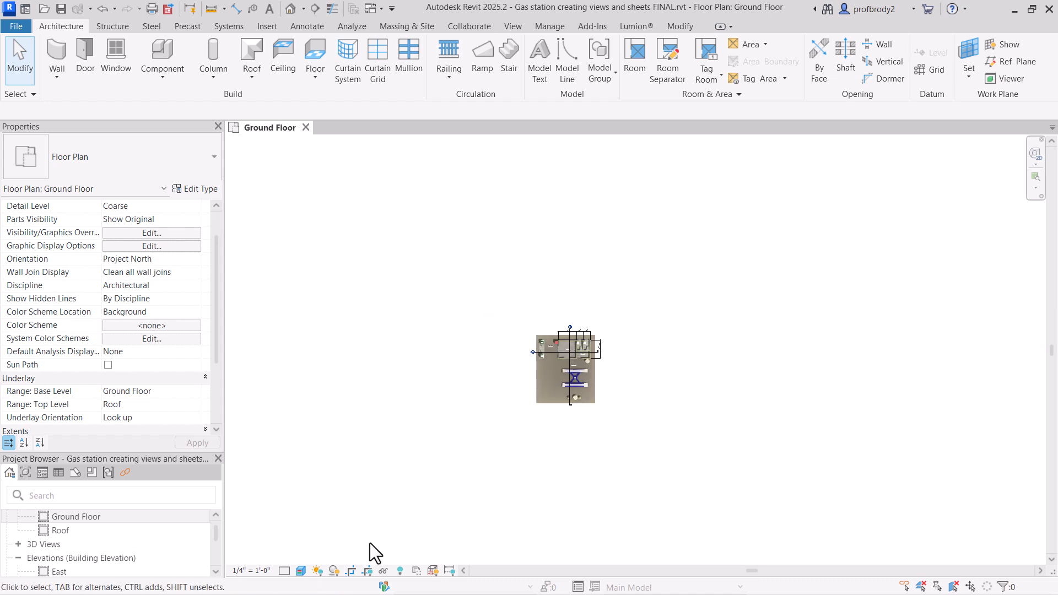
{"action": "left_click", "coordinate": [351, 570]}
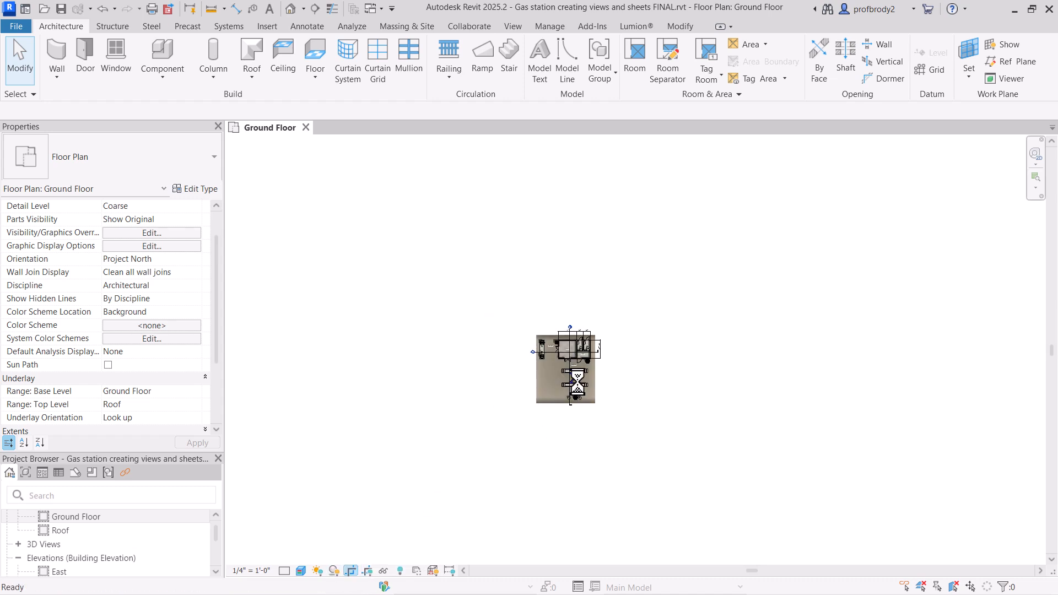
{"action": "scroll", "coordinate": [454, 376], "scroll_direction": "up", "scroll_amount": 3}
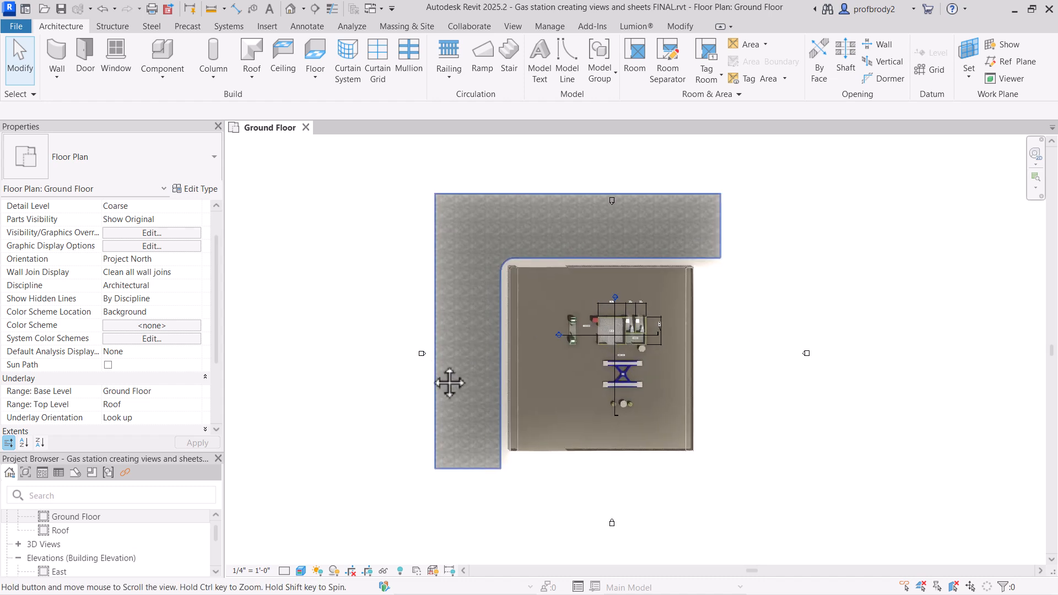
- Move the west elevation marker inside the site close to the building and display the Ground Floor plan's crop region
{"action": "left_click", "coordinate": [406, 345]}
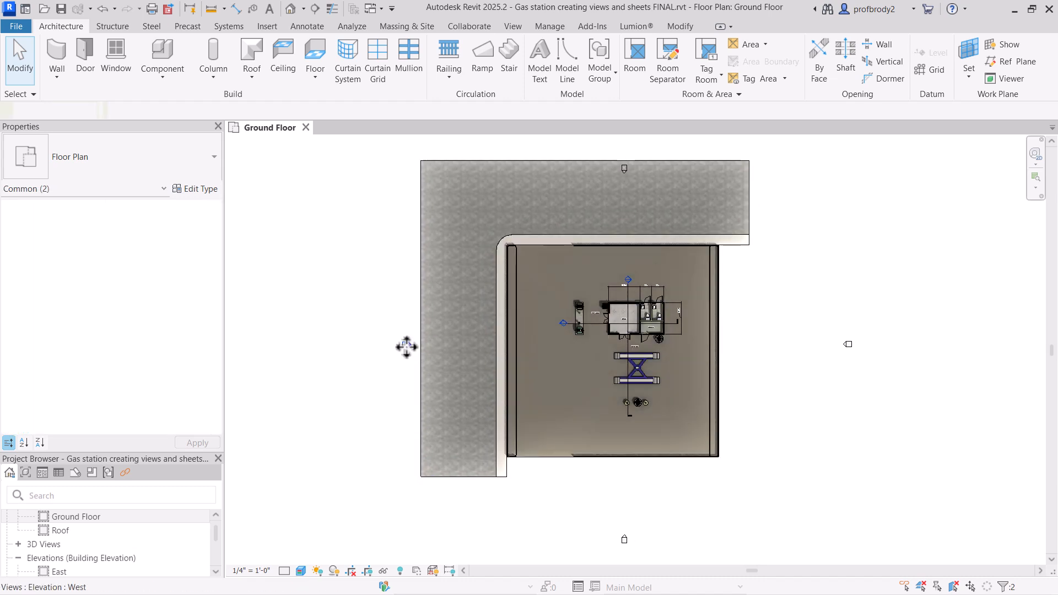
{"action": "left_click_drag", "start_coordinate": [405, 346], "coordinate": [468, 350]}
{"action": "left_click_drag", "start_coordinate": [550, 360], "coordinate": [580, 360]}
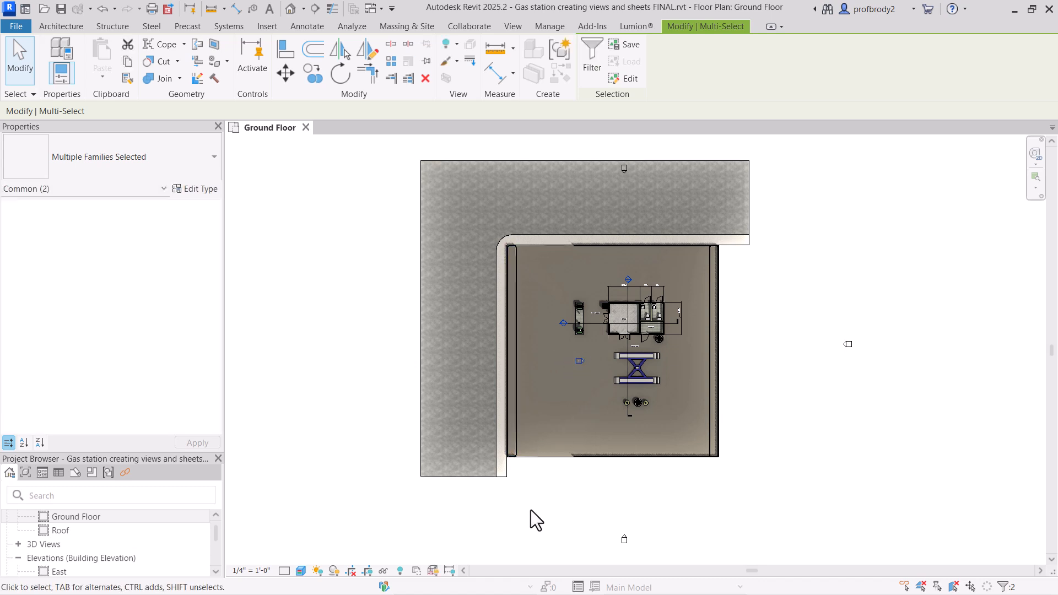
{"action": "left_click", "coordinate": [366, 571]}
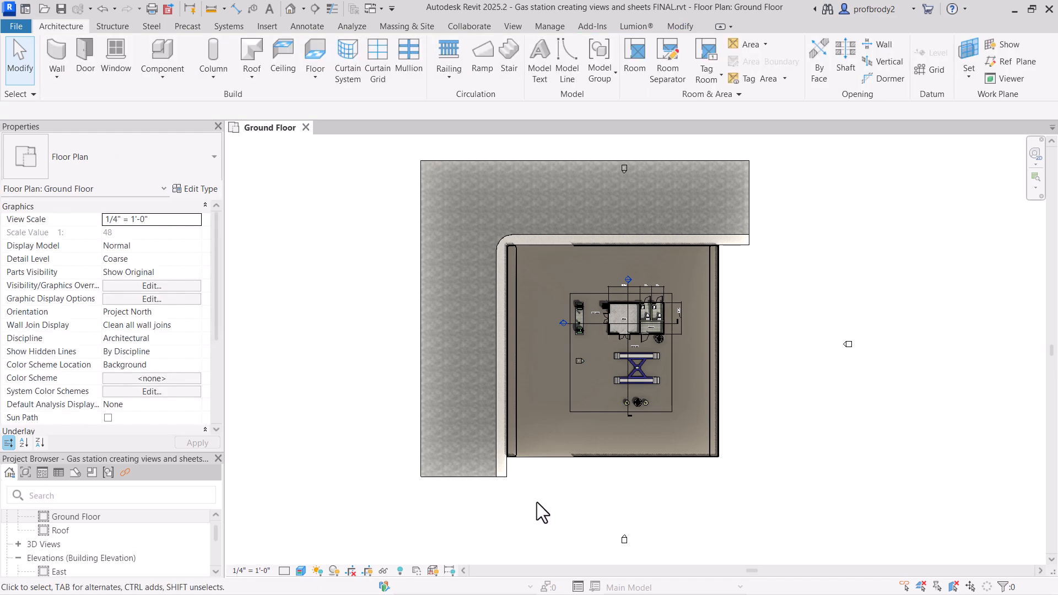
- Stretch the concrete site slab's edges outward, extending its north and west sides beneath the roads
{"action": "left_click", "coordinate": [559, 460]}
{"action": "left_click_drag", "start_coordinate": [610, 470], "coordinate": [615, 480]}
{"action": "left_click_drag", "start_coordinate": [752, 360], "coordinate": [619, 212]}
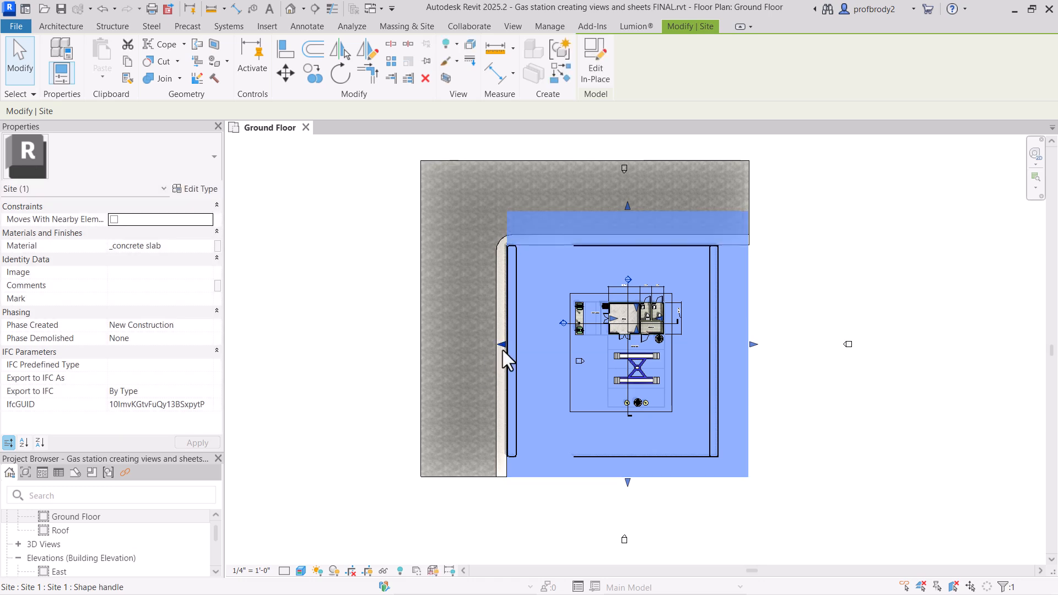
{"action": "left_click_drag", "start_coordinate": [500, 346], "coordinate": [461, 341]}
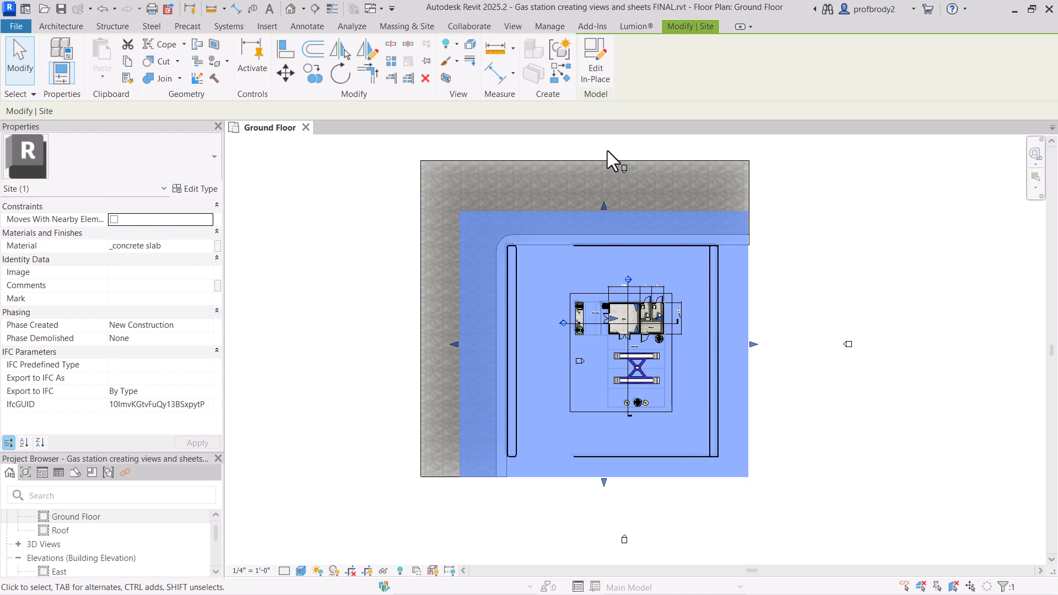
- Move the north elevation marker inside the fence, just north of the building
{"action": "mouse_move", "coordinate": [607, 151]}
{"action": "left_mouse_down"}
{"action": "mouse_move", "coordinate": [643, 190]}
{"action": "mouse_move", "coordinate": [617, 229]}
{"action": "left_mouse_up"}
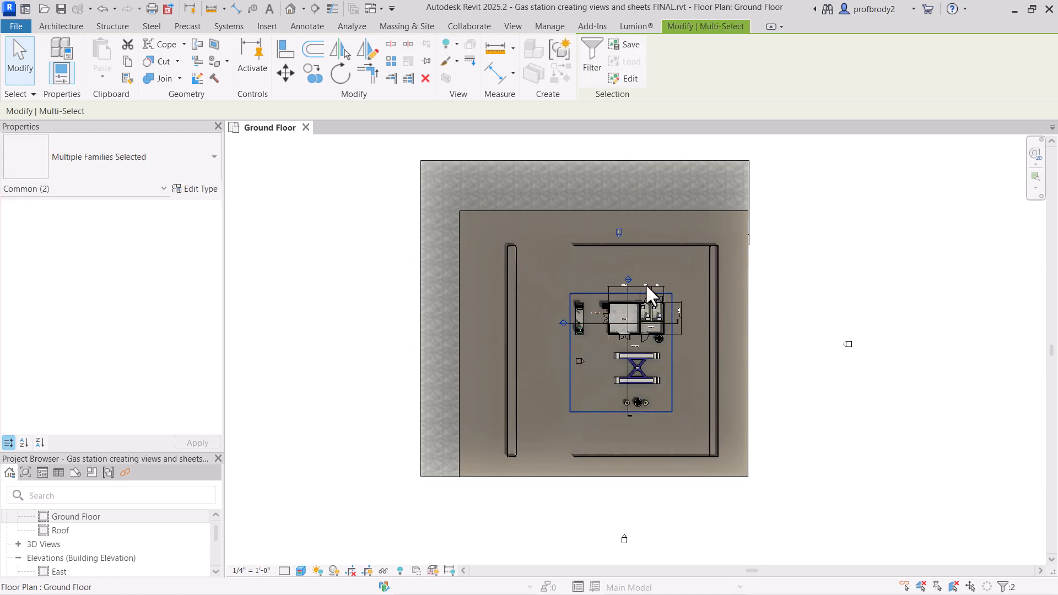
{"action": "scroll", "coordinate": [645, 283], "scroll_direction": "up", "scroll_amount": 6}
{"action": "middle_click_drag", "start_coordinate": [578, 187], "coordinate": [615, 321]}
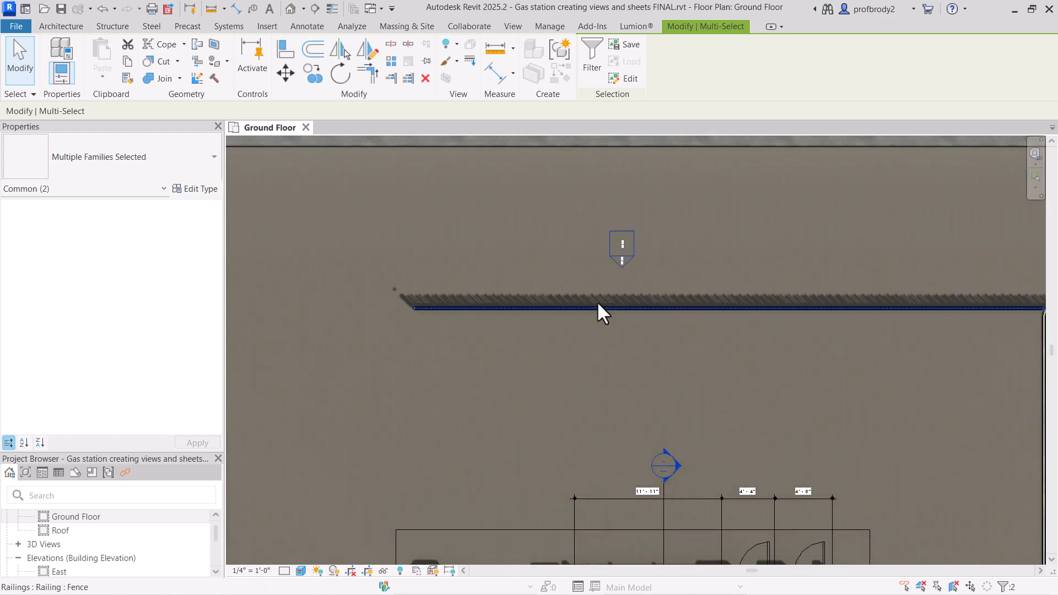
{"action": "scroll", "coordinate": [600, 304], "scroll_direction": "down", "scroll_amount": 3}
{"action": "left_click_drag", "start_coordinate": [603, 285], "coordinate": [613, 346]}
- Move the east elevation marker inside the site, between the building and the east fence
{"action": "scroll", "coordinate": [766, 375], "scroll_direction": "down", "scroll_amount": 1}
{"action": "middle_click_drag", "start_coordinate": [765, 375], "coordinate": [575, 185]}
{"action": "mouse_move", "coordinate": [821, 279]}
{"action": "left_mouse_down"}
{"action": "mouse_move", "coordinate": [924, 359]}
{"action": "mouse_move", "coordinate": [594, 336]}
{"action": "left_mouse_up"}
- Move the south elevation marker inside the fence, just below the planters south of the repair bay
{"action": "scroll", "coordinate": [619, 377], "scroll_direction": "down", "scroll_amount": 1}
{"action": "middle_click_drag", "start_coordinate": [619, 378], "coordinate": [672, 302]}
{"action": "scroll", "coordinate": [506, 491], "scroll_direction": "down", "scroll_amount": 2}
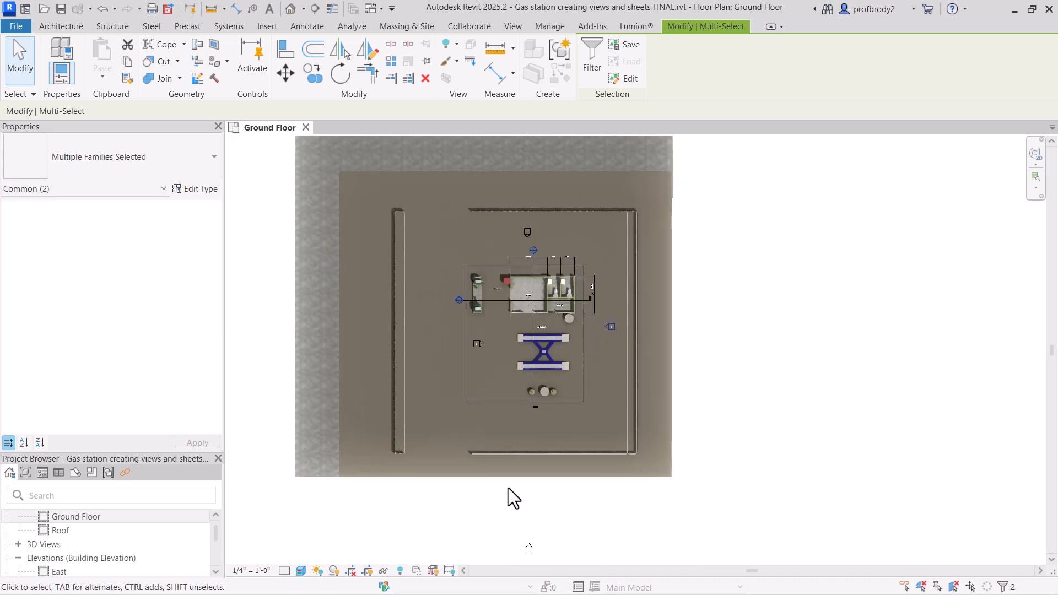
{"action": "middle_click_drag", "start_coordinate": [508, 488], "coordinate": [508, 465]}
{"action": "mouse_move", "coordinate": [501, 544]}
{"action": "left_mouse_down"}
{"action": "mouse_move", "coordinate": [549, 498]}
{"action": "mouse_move", "coordinate": [537, 396]}
{"action": "left_mouse_up"}
- Shift the west elevation marker to just outside the crop region's west edge and check its viewing direction
{"action": "scroll", "coordinate": [447, 306], "scroll_direction": "up", "scroll_amount": 2}
{"action": "mouse_move", "coordinate": [440, 299]}
{"action": "left_mouse_down"}
{"action": "mouse_move", "coordinate": [500, 339]}
{"action": "mouse_move", "coordinate": [417, 315]}
{"action": "left_mouse_up"}
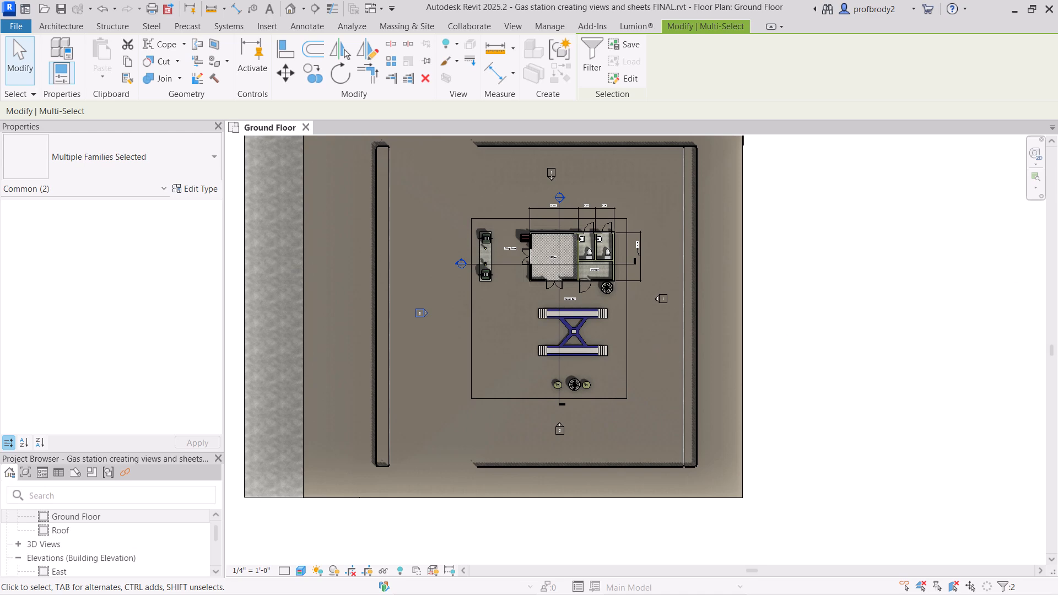
{"action": "scroll", "coordinate": [411, 314], "scroll_direction": "up", "scroll_amount": 5}
{"action": "scroll", "coordinate": [454, 320], "scroll_direction": "up", "scroll_amount": 1}
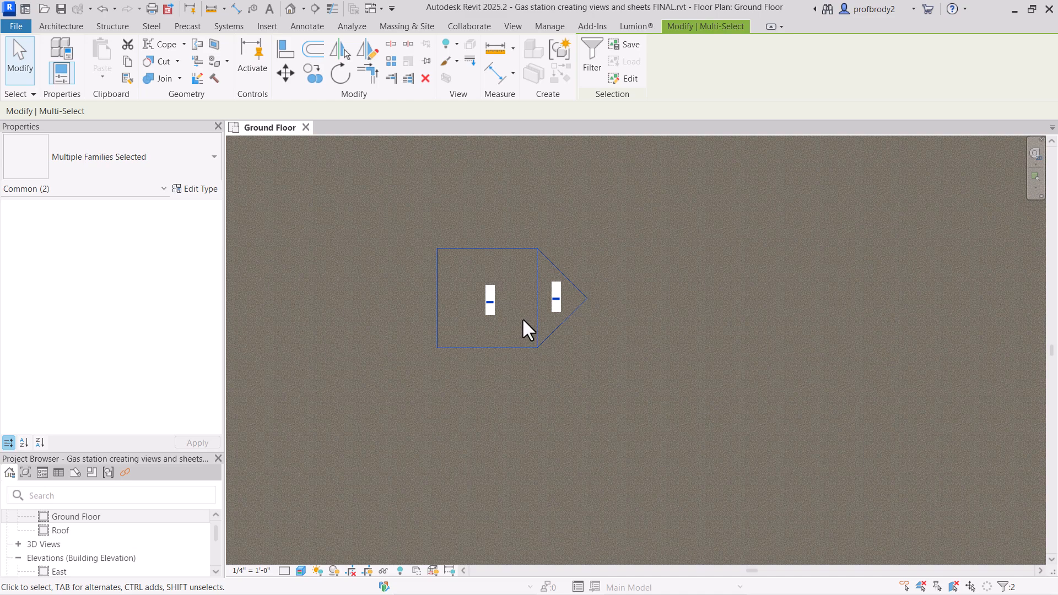
{"action": "scroll", "coordinate": [521, 318], "scroll_direction": "down", "scroll_amount": 1}
{"action": "scroll", "coordinate": [496, 308], "scroll_direction": "down", "scroll_amount": 3}
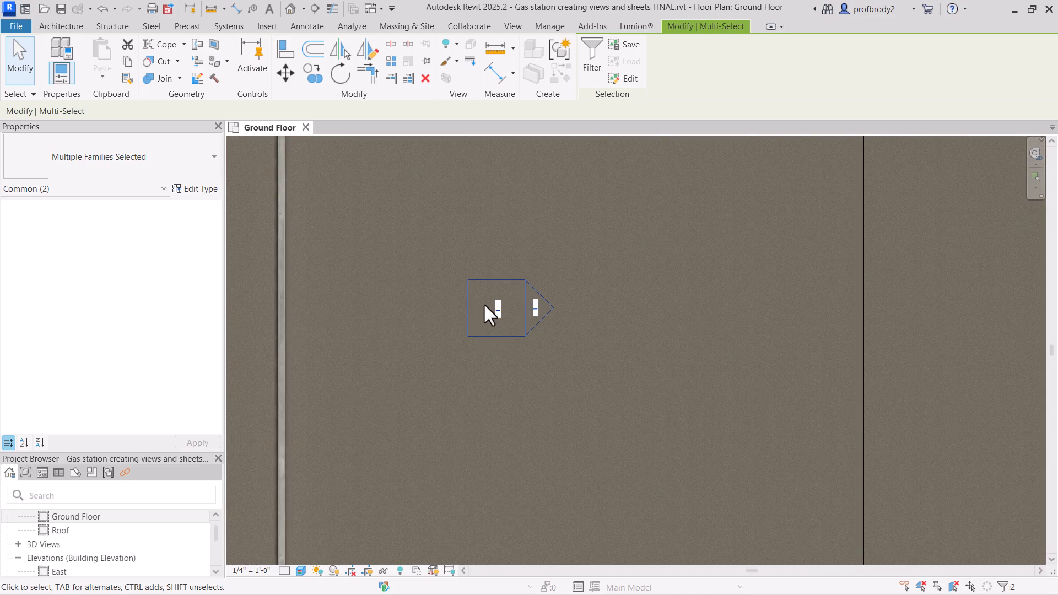
{"action": "scroll", "coordinate": [525, 313], "scroll_direction": "down", "scroll_amount": 3}
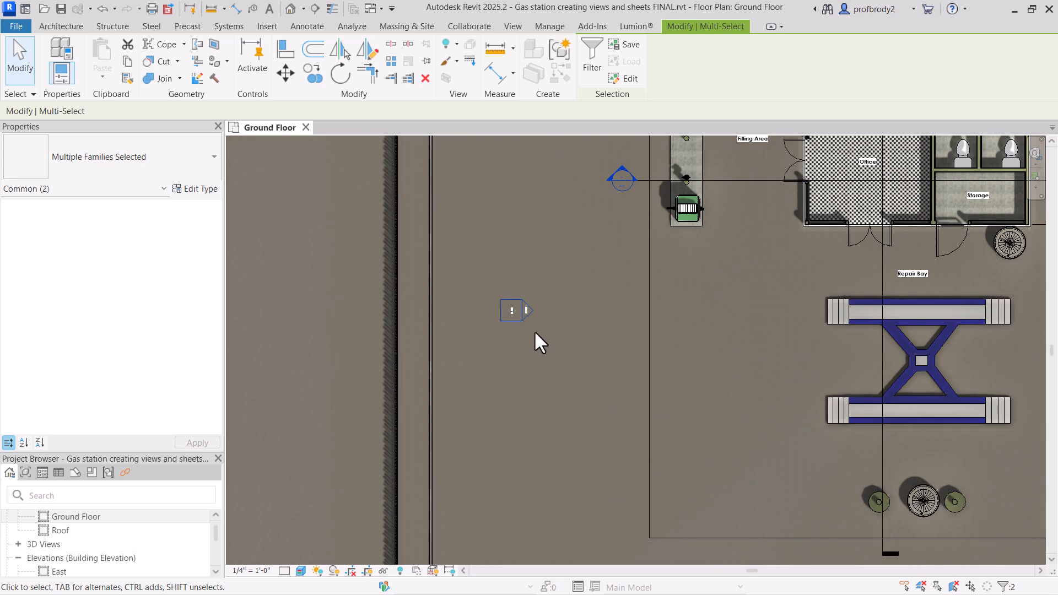
{"action": "left_click", "coordinate": [511, 310]}
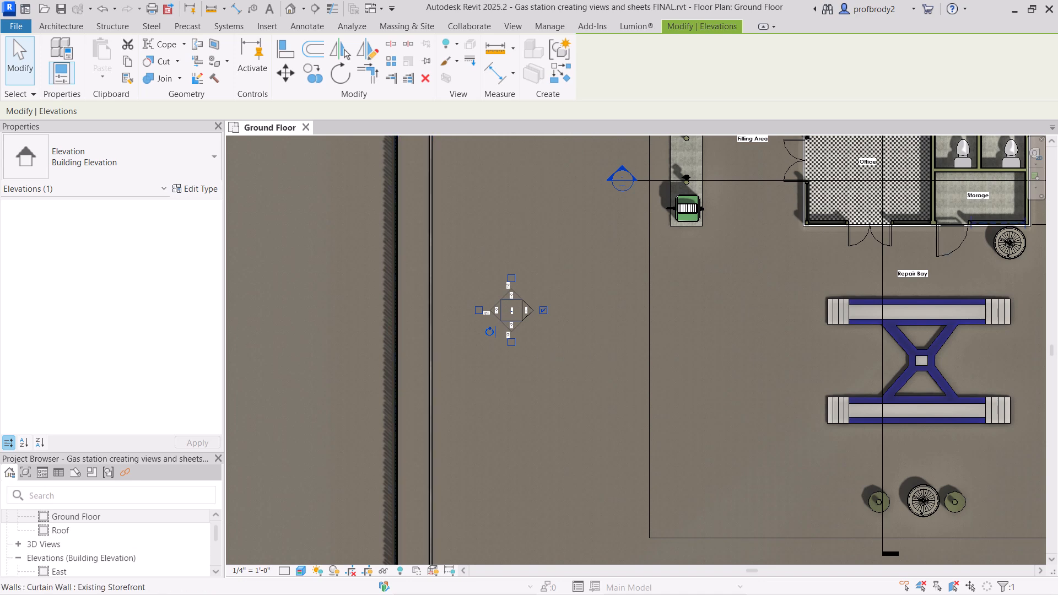
{"action": "key", "text": "Escape"}
{"action": "scroll", "coordinate": [440, 387], "scroll_direction": "down", "scroll_amount": 3}
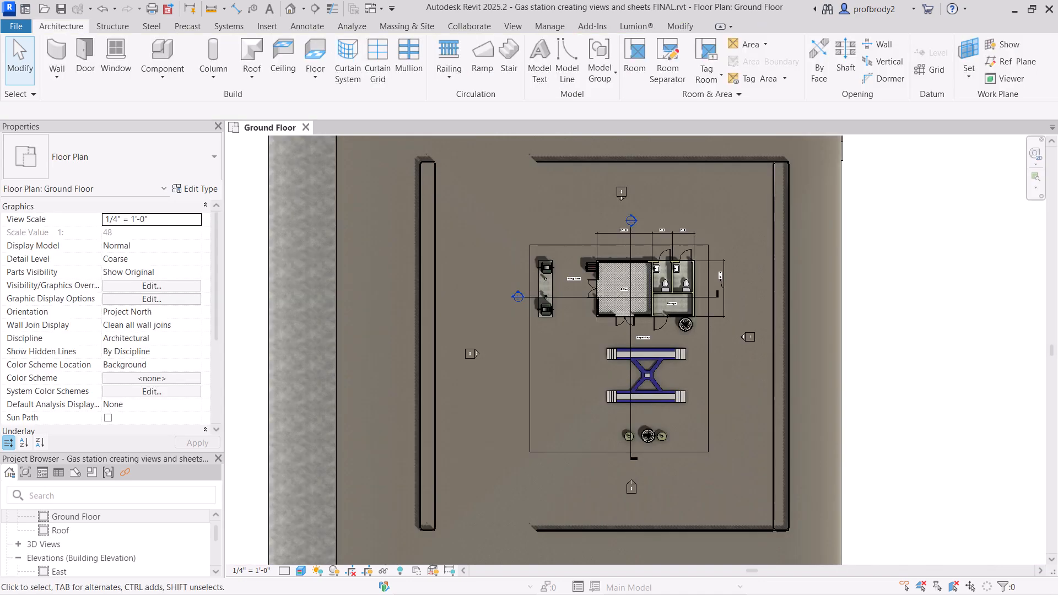
- Crop the Ground Floor plan again and enlarge its crop region to include all four elevation markers
{"action": "left_click", "coordinate": [353, 571]}
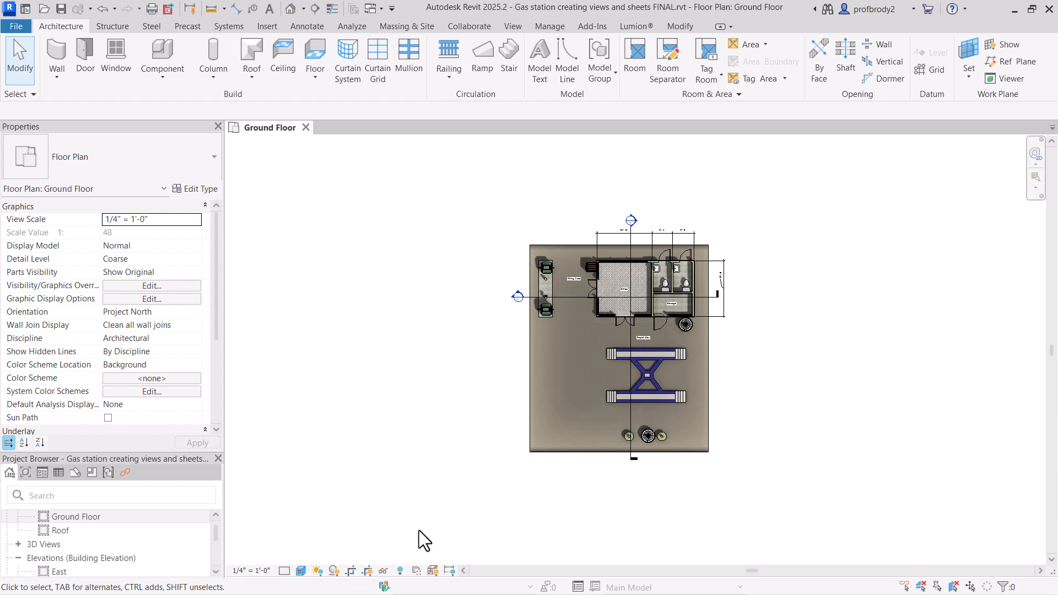
{"action": "left_click", "coordinate": [530, 420]}
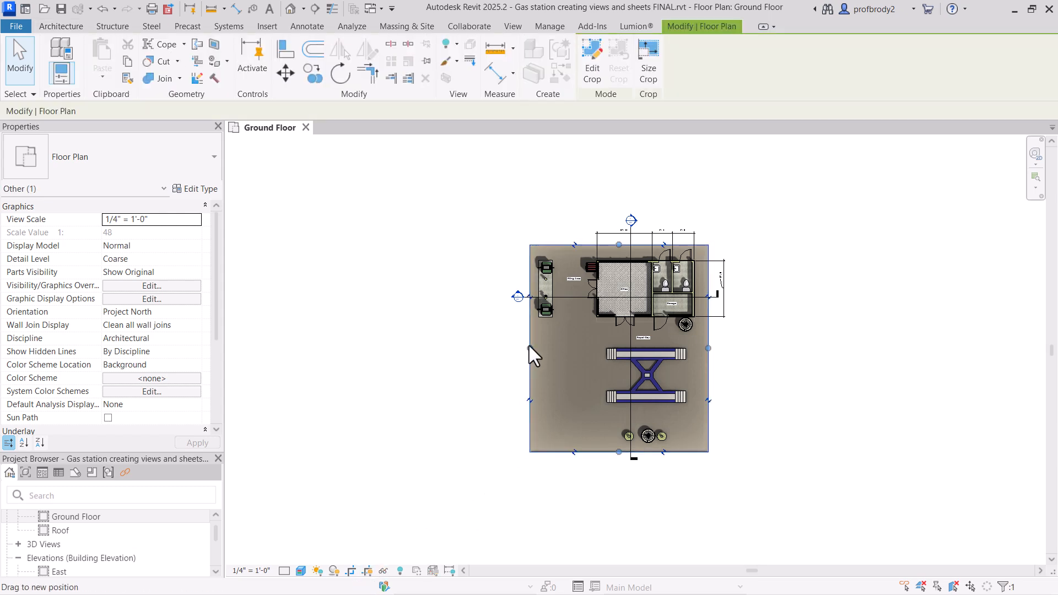
{"action": "left_click_drag", "start_coordinate": [529, 347], "coordinate": [467, 350]}
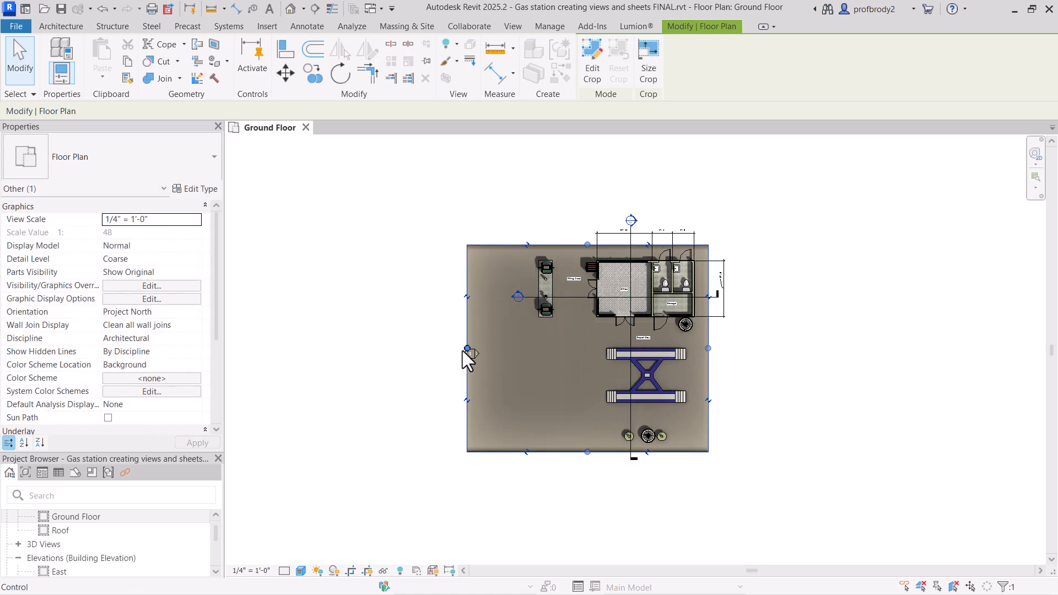
{"action": "left_click_drag", "start_coordinate": [466, 352], "coordinate": [444, 348]}
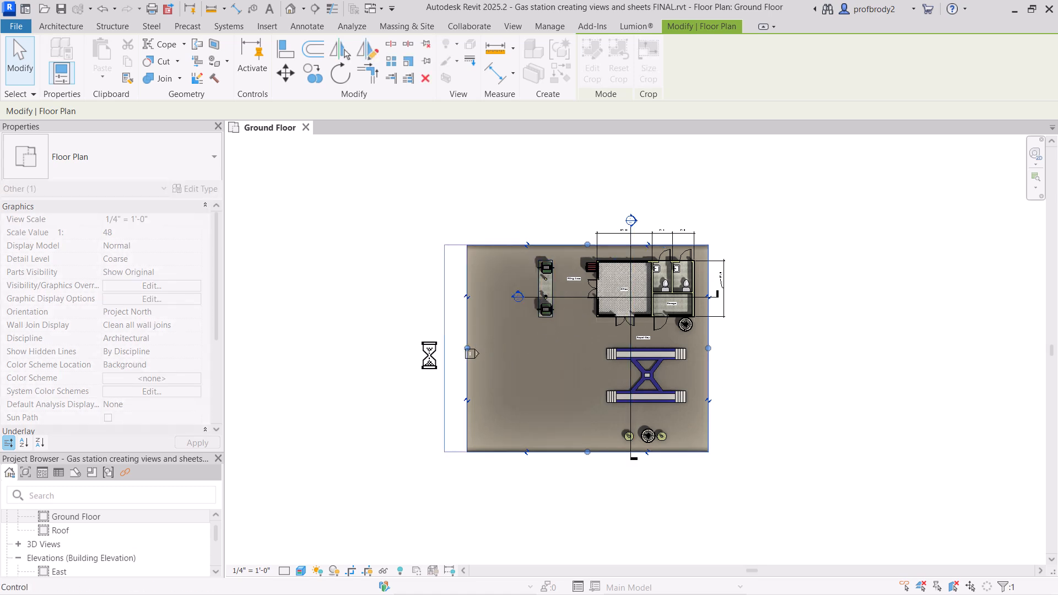
{"action": "left_click_drag", "start_coordinate": [443, 349], "coordinate": [457, 349]}
{"action": "left_click_drag", "start_coordinate": [576, 244], "coordinate": [571, 212]}
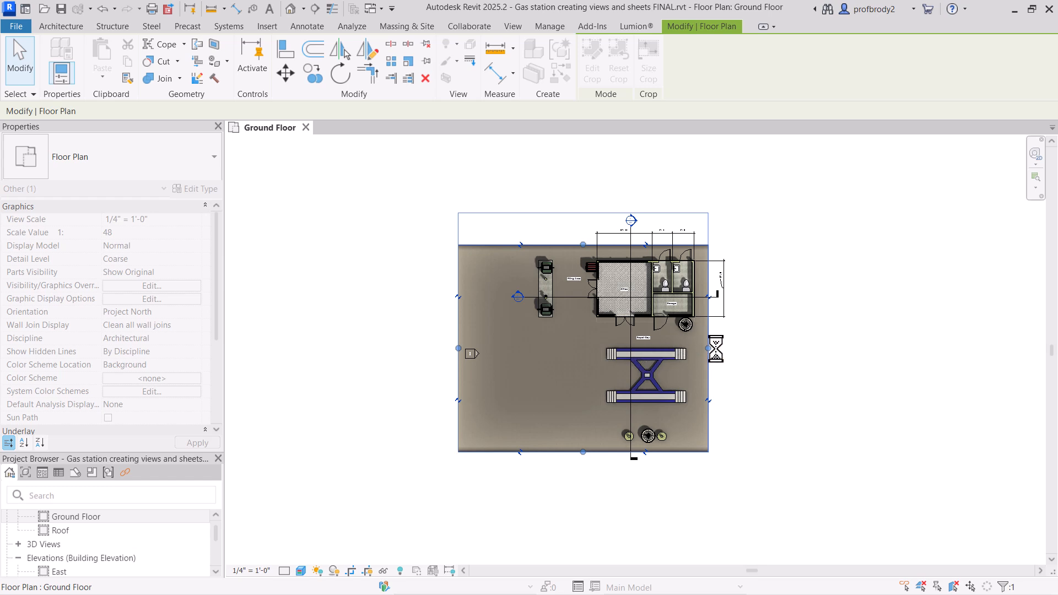
{"action": "left_click_drag", "start_coordinate": [708, 333], "coordinate": [733, 334]}
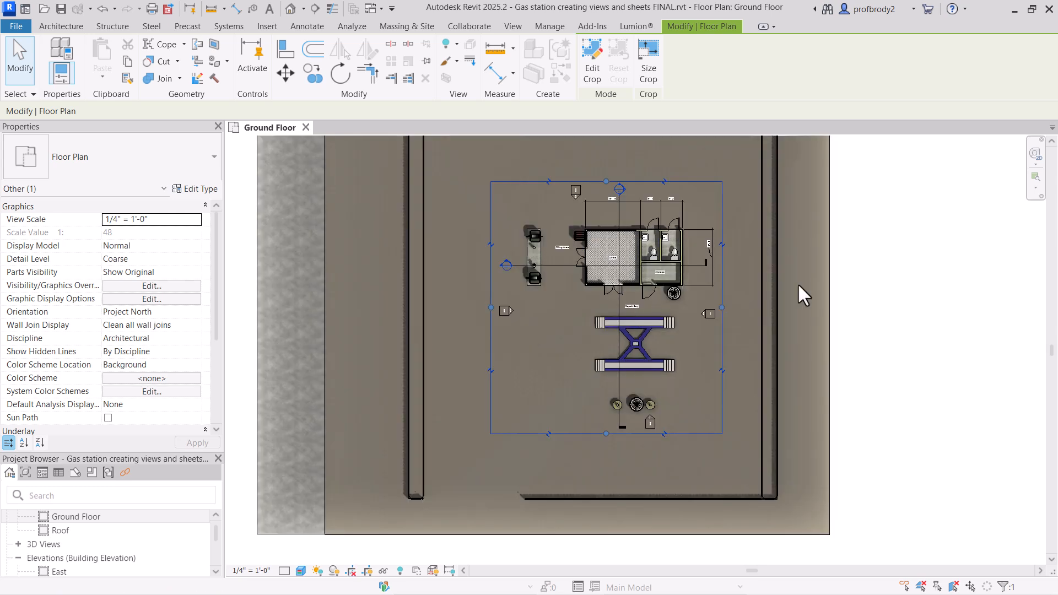
{"action": "left_click", "coordinate": [352, 571]}
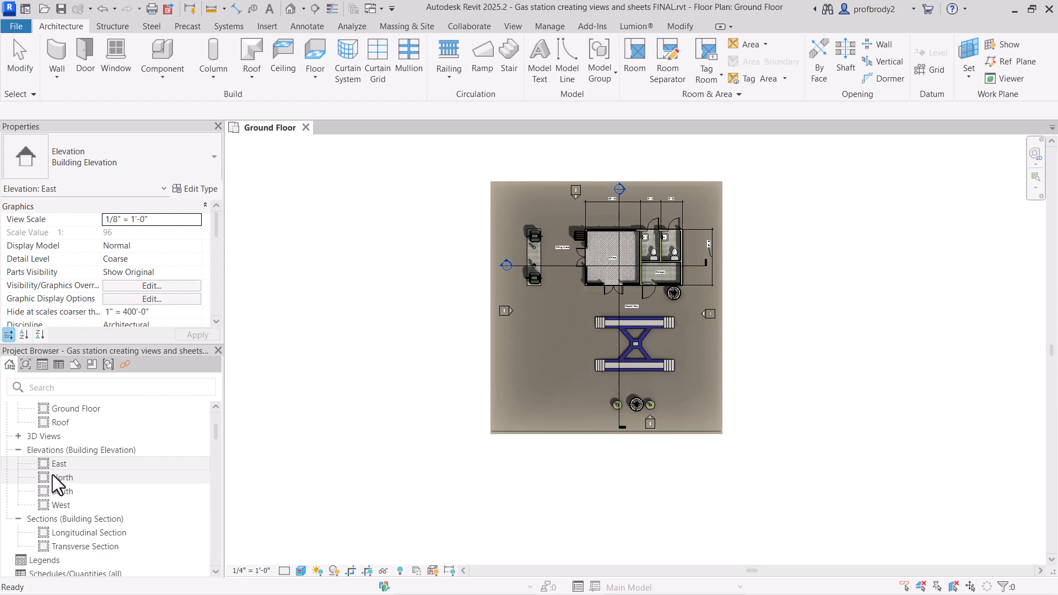
- Set the view scale of the East, North, South and West elevations to 1/4" = 1'-0"
{"action": "left_click", "coordinate": [59, 504], "text": "shift"}
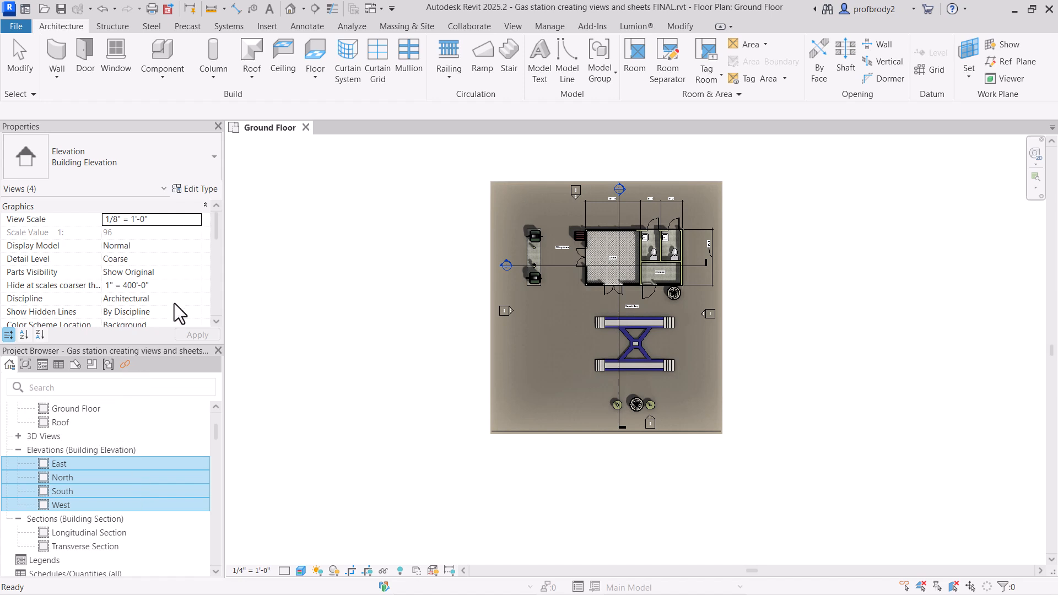
{"action": "mouse_move", "coordinate": [216, 230]}
{"action": "left_mouse_down"}
{"action": "mouse_move", "coordinate": [217, 269]}
{"action": "mouse_move", "coordinate": [218, 236]}
{"action": "left_mouse_up"}
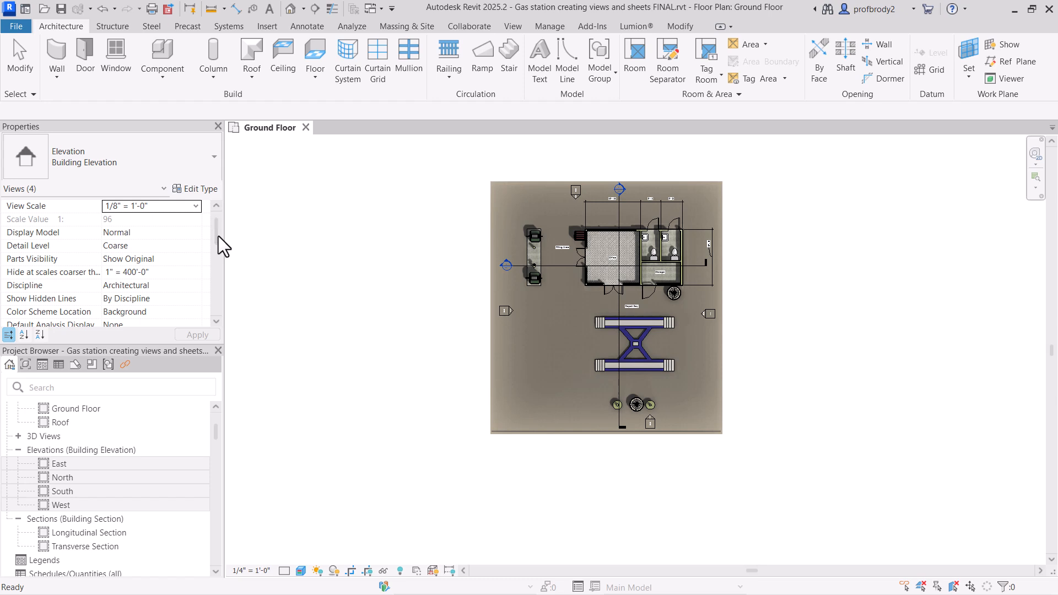
{"action": "left_click", "coordinate": [195, 206]}
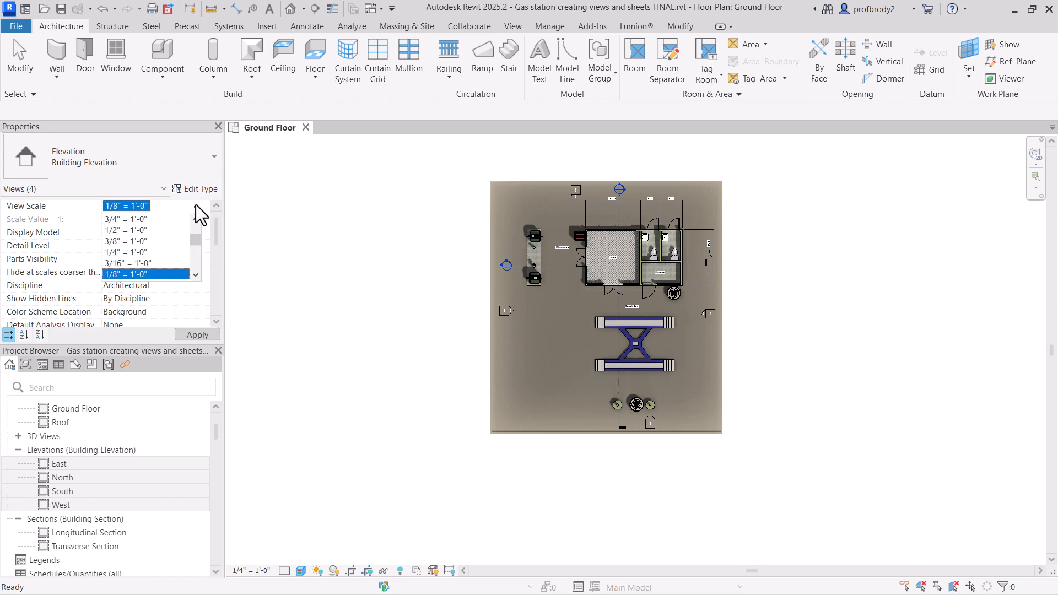
{"action": "left_click", "coordinate": [147, 252]}
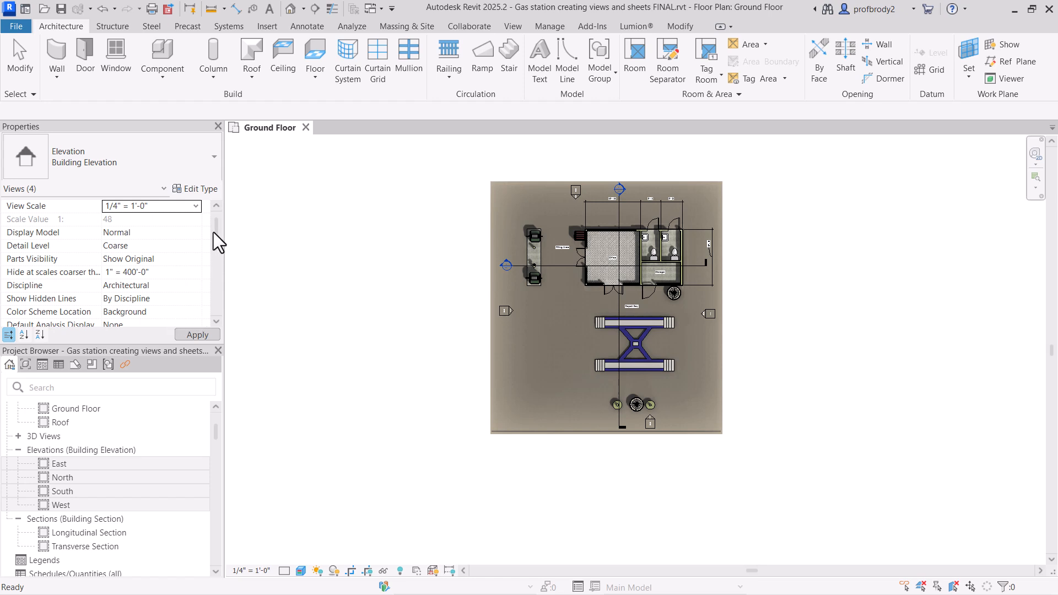
- Assign the Rendered ortho view template to all four elevations, listing templates of all view types
{"action": "left_click_drag", "start_coordinate": [216, 235], "coordinate": [217, 259]}
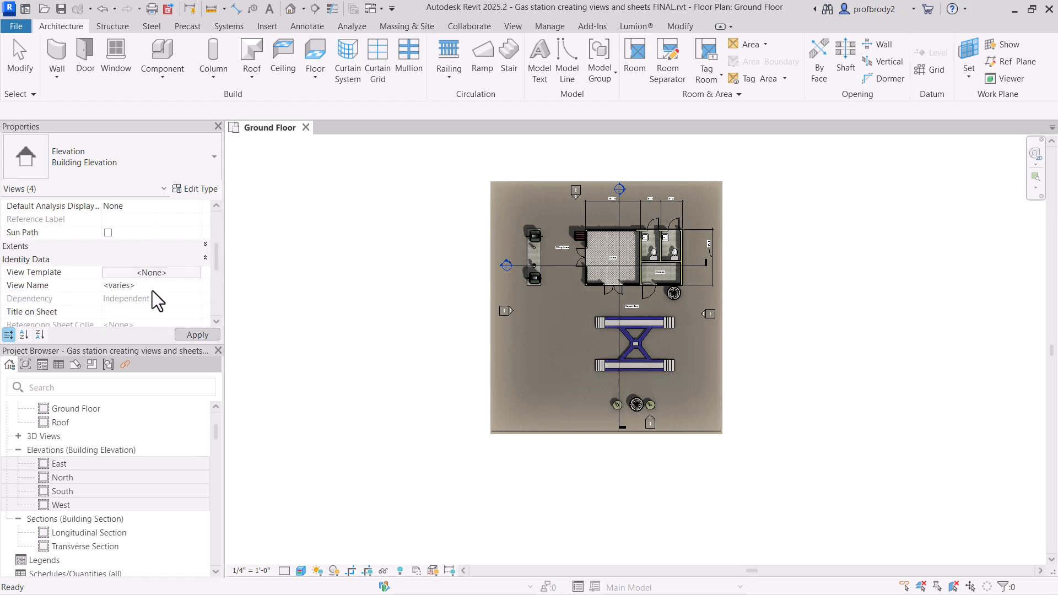
{"action": "left_click", "coordinate": [168, 285]}
{"action": "left_click", "coordinate": [184, 274]}
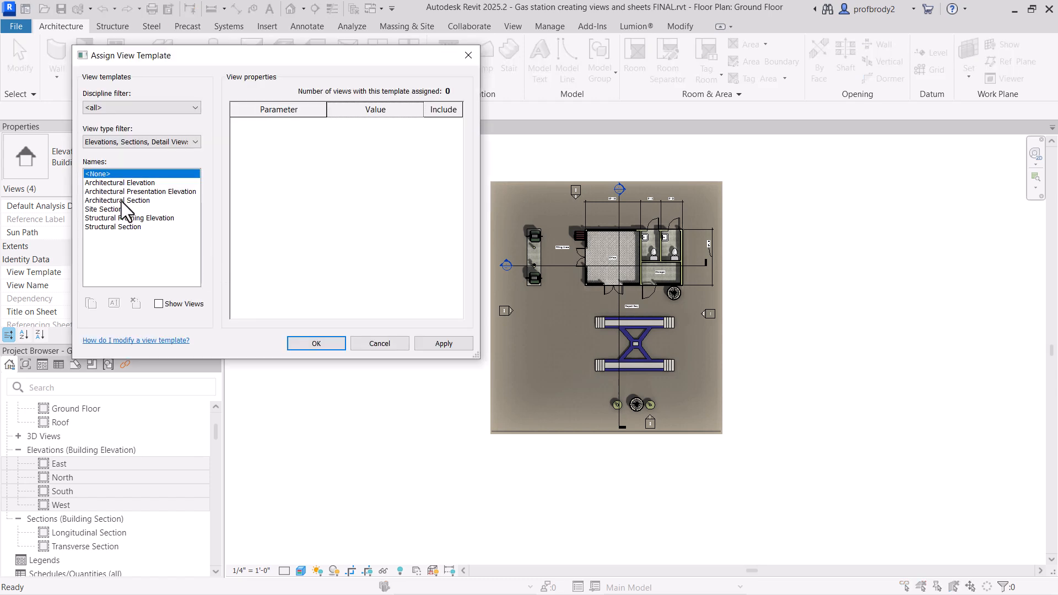
{"action": "left_click", "coordinate": [114, 142]}
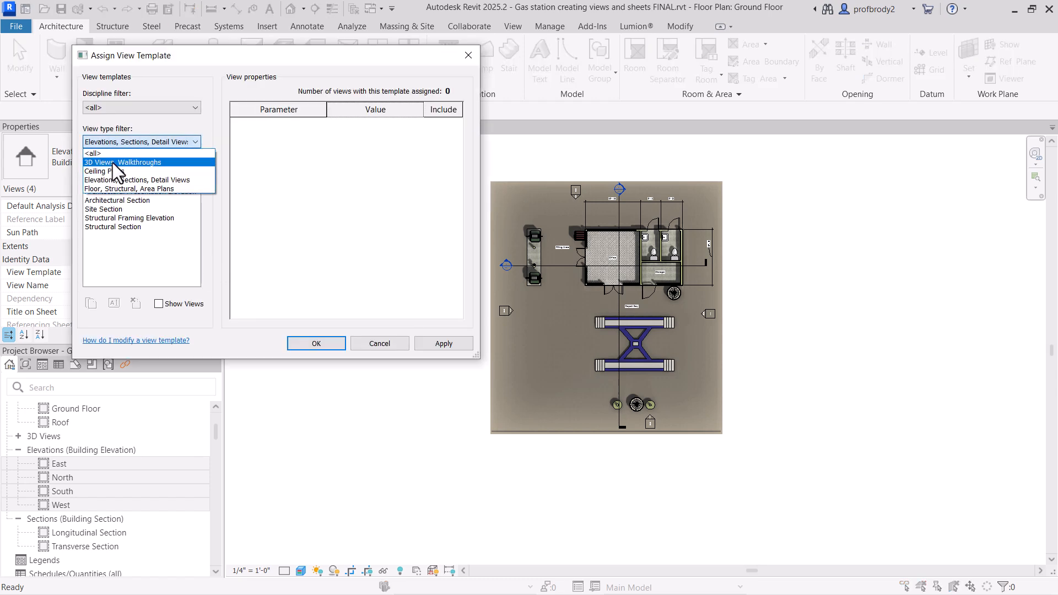
{"action": "left_click", "coordinate": [105, 154]}
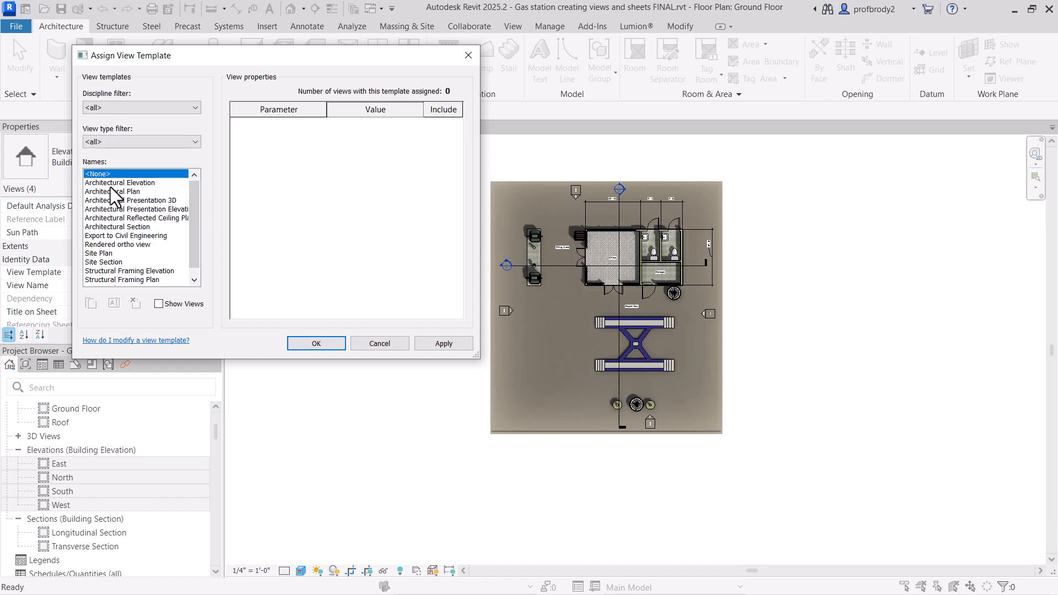
{"action": "double_click", "coordinate": [124, 245]}
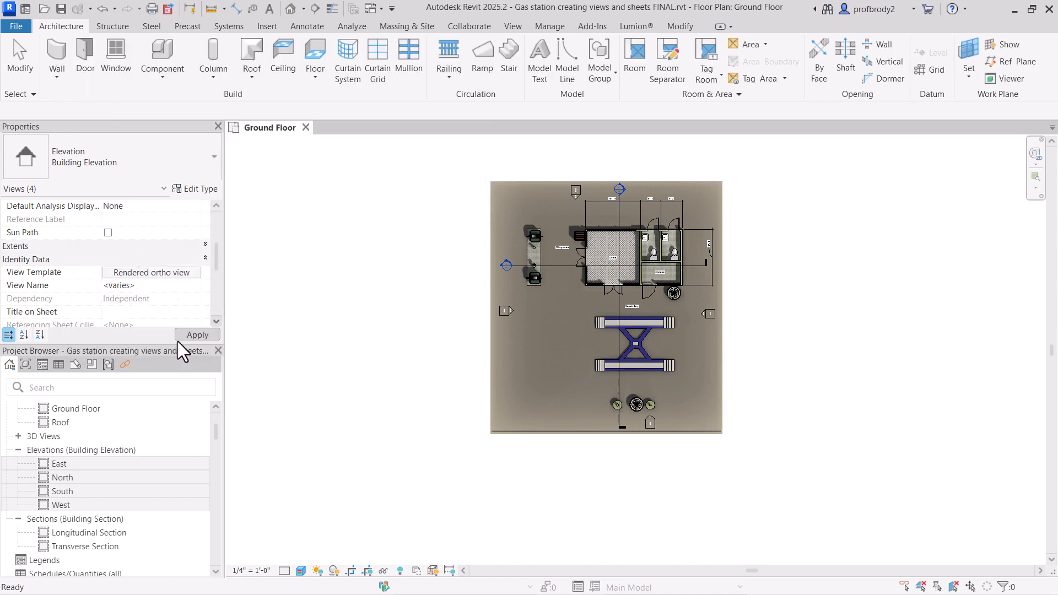
{"action": "left_click", "coordinate": [193, 335]}
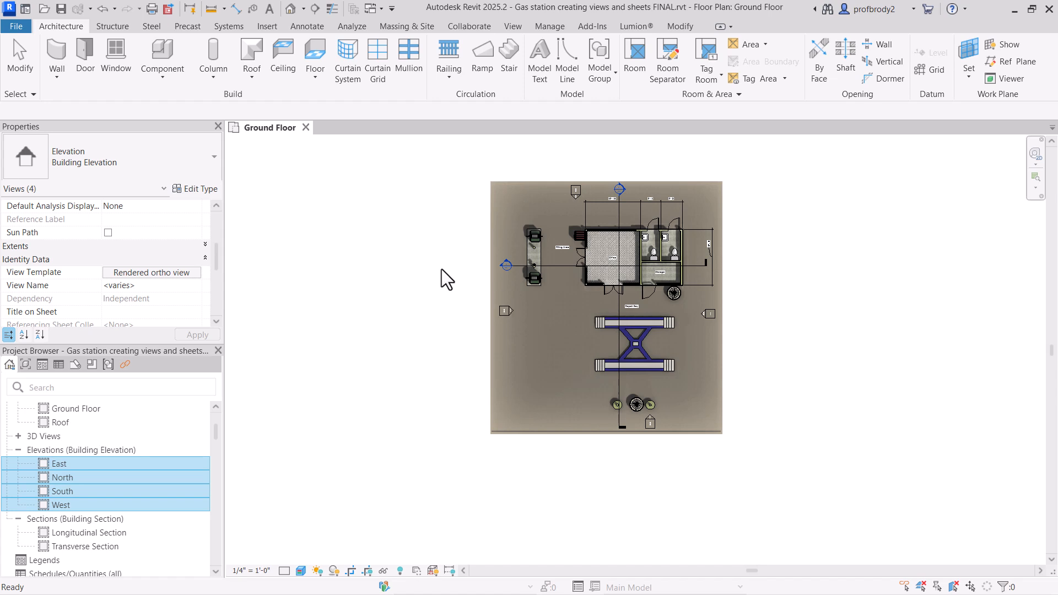
- Open the East, North, South and West elevations in turn to check how the applied view template looks
{"action": "scroll", "coordinate": [677, 236], "scroll_direction": "up", "scroll_amount": 1}
{"action": "scroll", "coordinate": [623, 262], "scroll_direction": "up", "scroll_amount": 1}
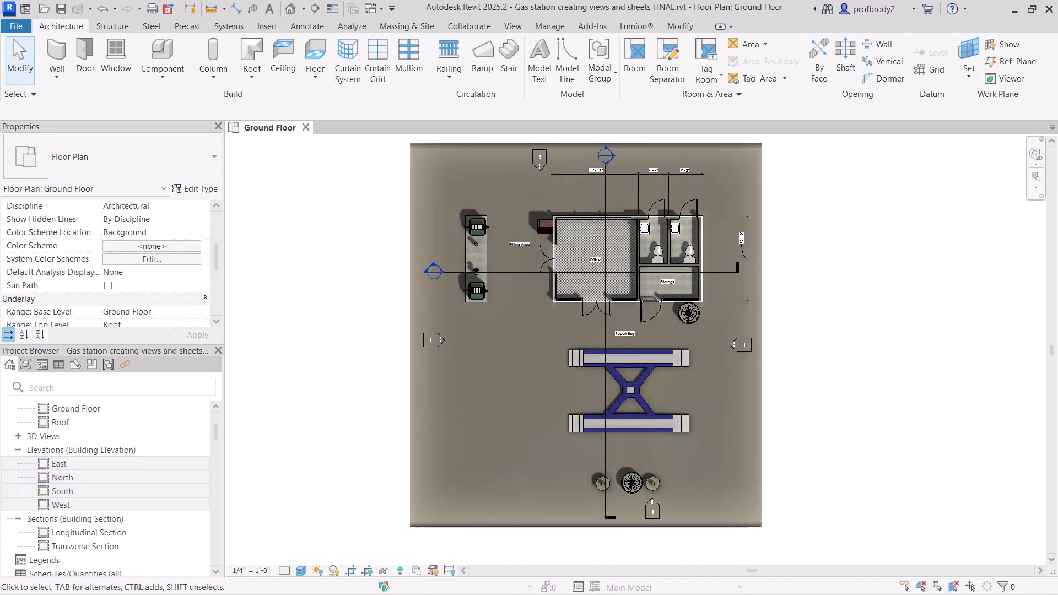
{"action": "double_click", "coordinate": [59, 464]}
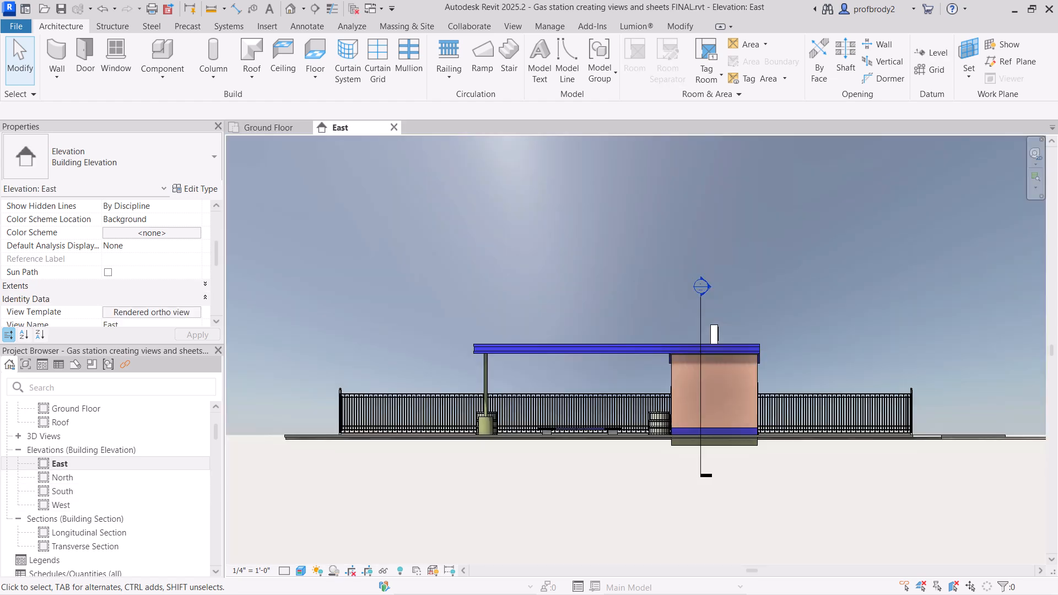
{"action": "left_click", "coordinate": [58, 478]}
{"action": "double_click", "coordinate": [59, 478]}
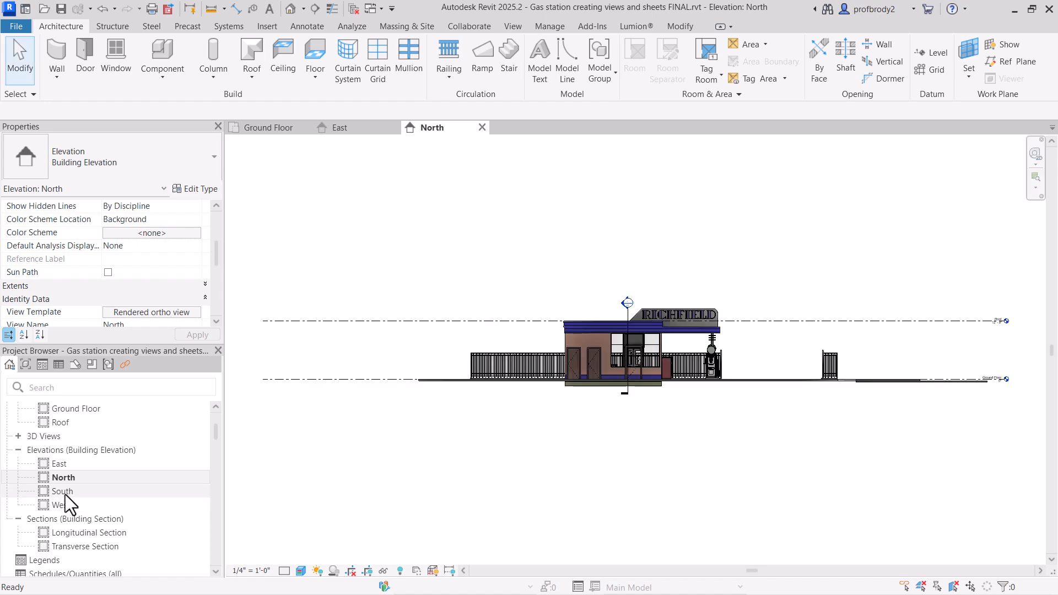
{"action": "double_click", "coordinate": [62, 492]}
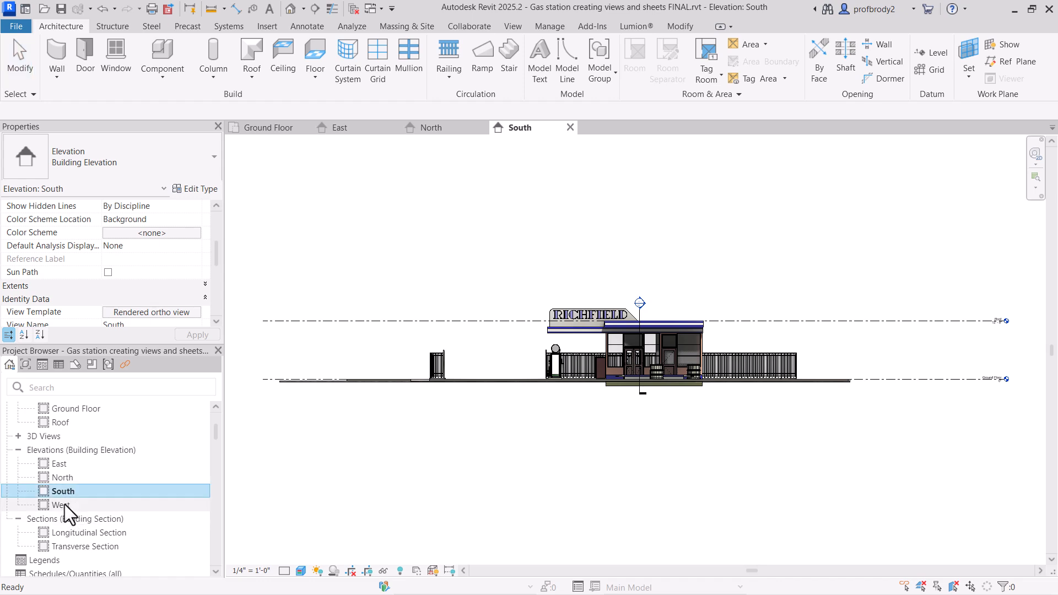
{"action": "double_click", "coordinate": [64, 504]}
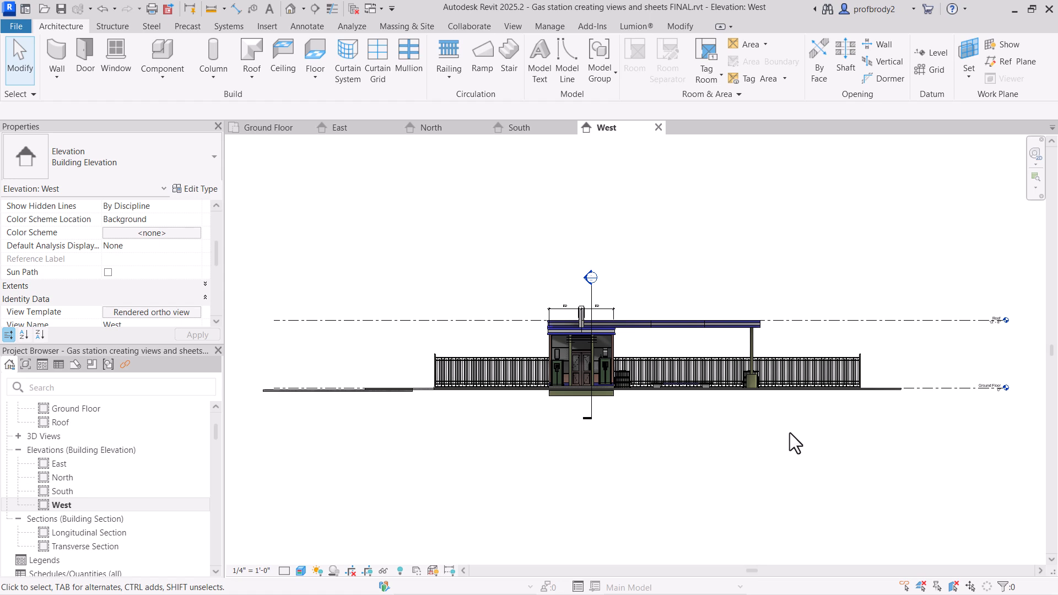
{"action": "left_click", "coordinate": [943, 322]}
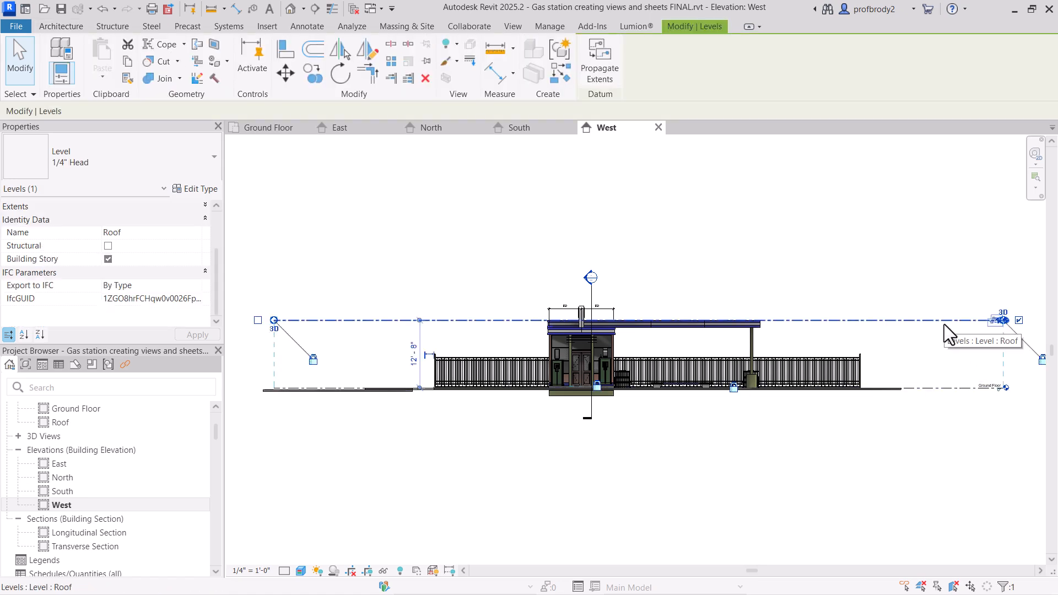
{"action": "right_click", "coordinate": [939, 321]}
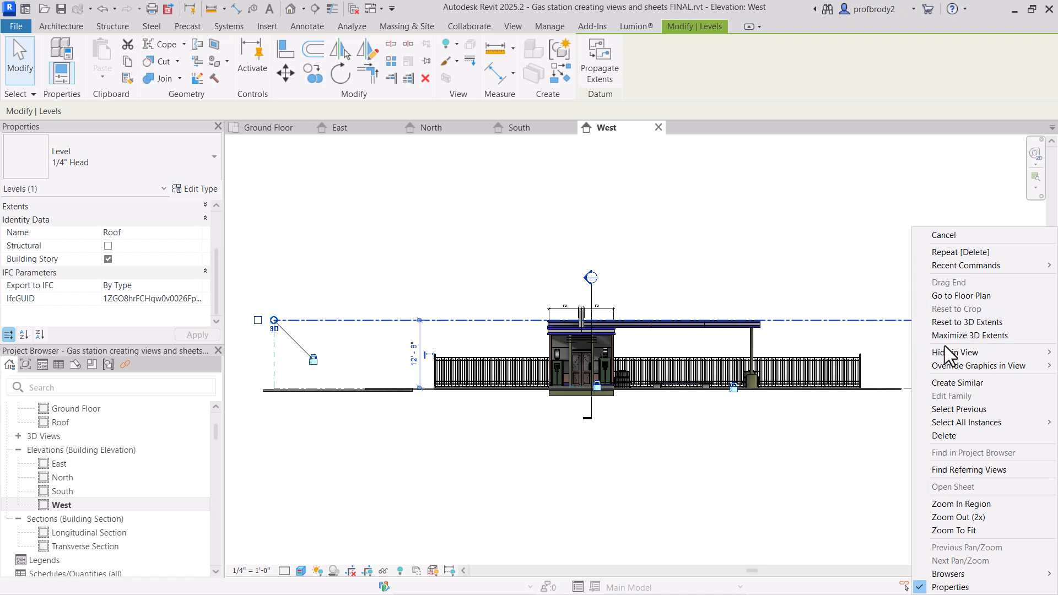
{"action": "left_click", "coordinate": [846, 286]}
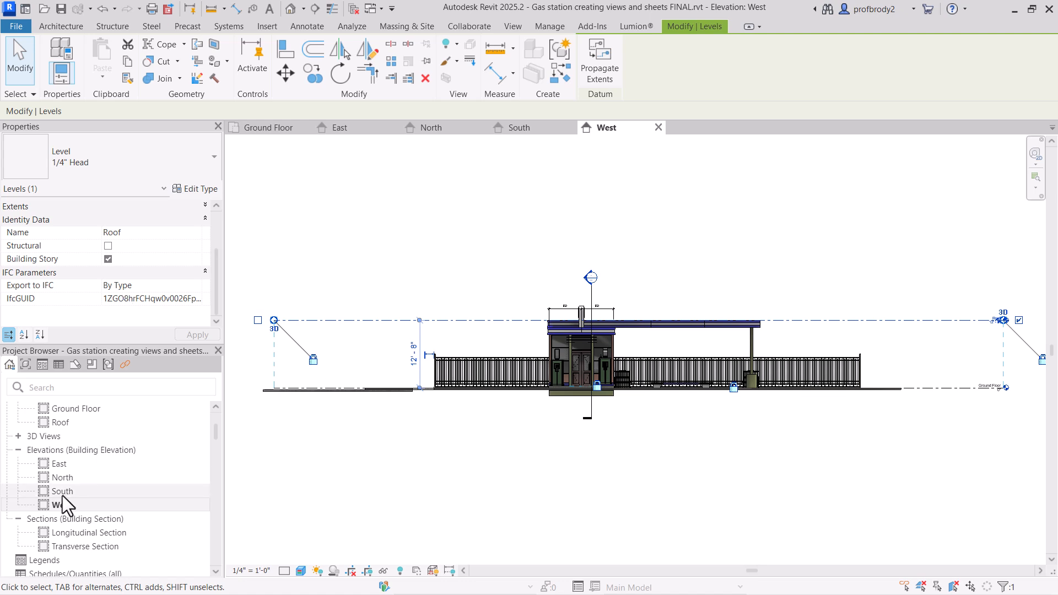
- Select all four elevations together and review their shared view properties
{"action": "left_click", "coordinate": [57, 463], "text": "shift"}
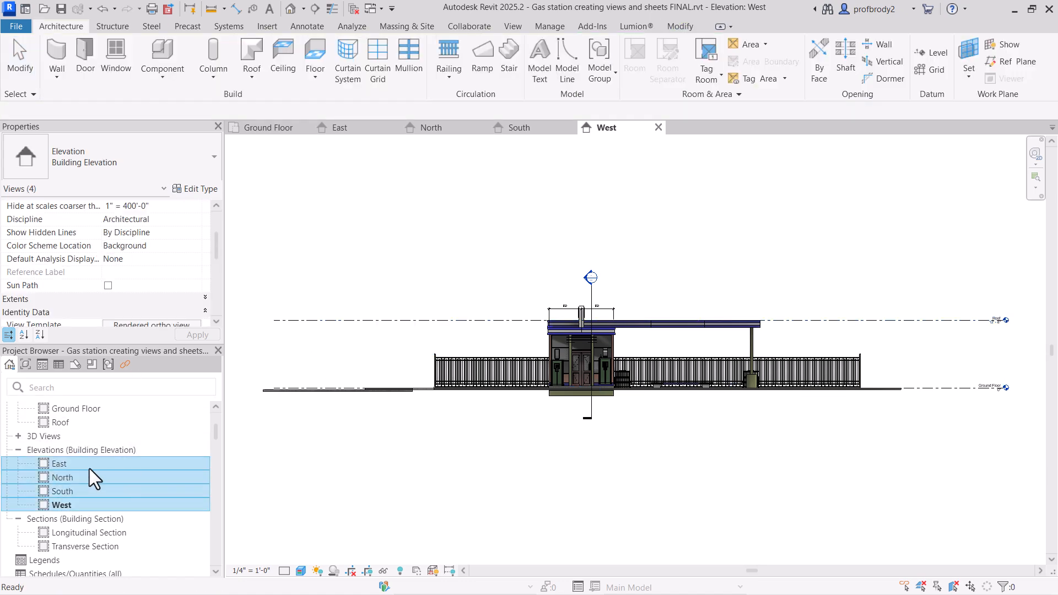
{"action": "left_click_drag", "start_coordinate": [216, 255], "coordinate": [220, 235]}
{"action": "scroll", "coordinate": [221, 231], "scroll_direction": "down", "scroll_amount": 5}
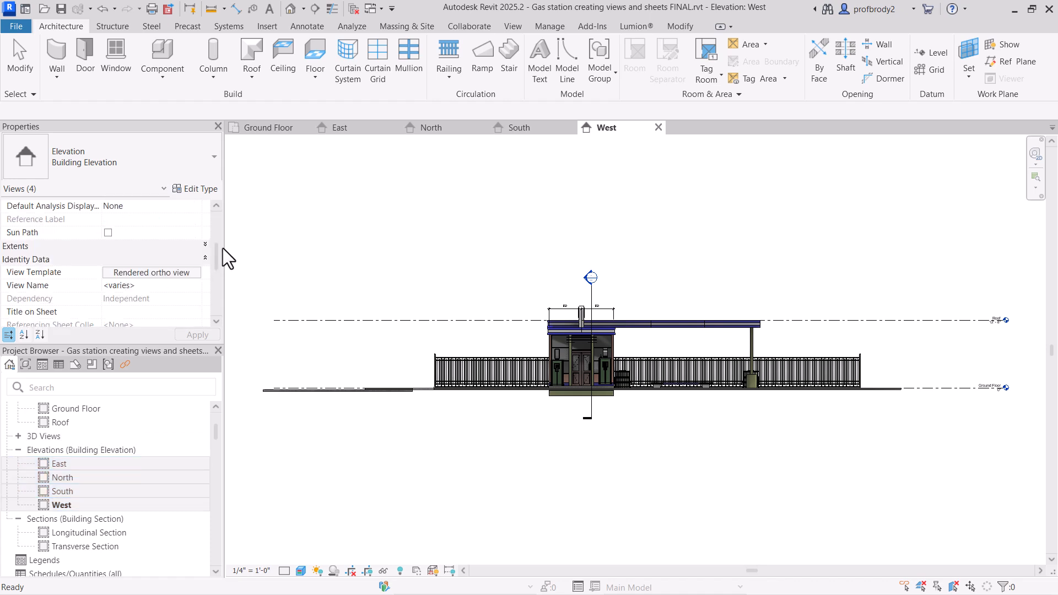
{"action": "left_click_drag", "start_coordinate": [215, 253], "coordinate": [221, 223]}
{"action": "scroll", "coordinate": [220, 223], "scroll_direction": "down", "scroll_amount": 1}
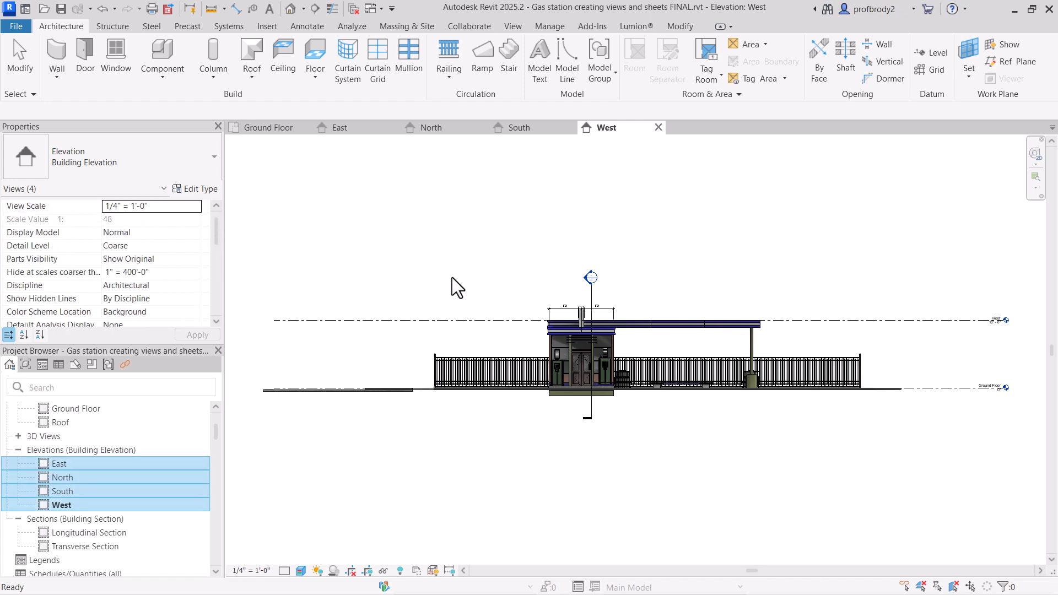
{"action": "left_click", "coordinate": [56, 463]}
- Hide the whole level category in the West elevation, using the Roof level line as the reference element
{"action": "left_click", "coordinate": [439, 321]}
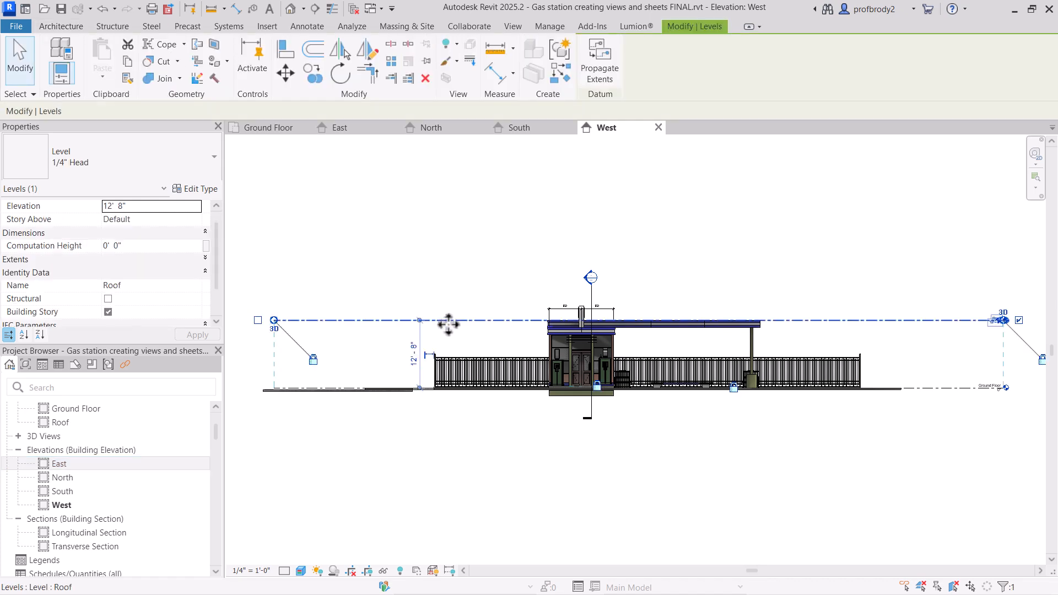
{"action": "right_click", "coordinate": [448, 321]}
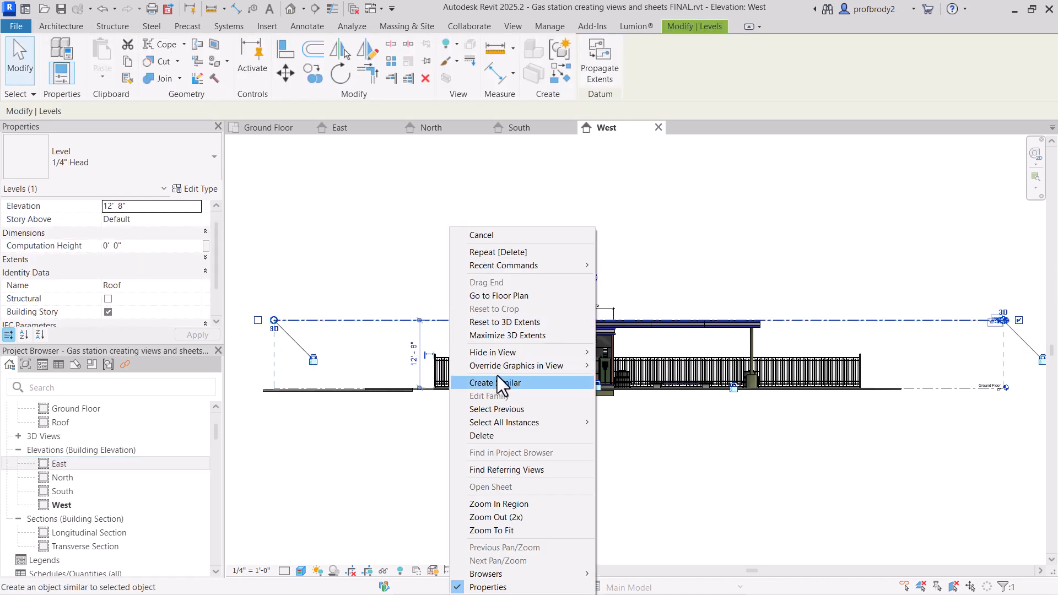
{"action": "mouse_move", "coordinate": [502, 357]}
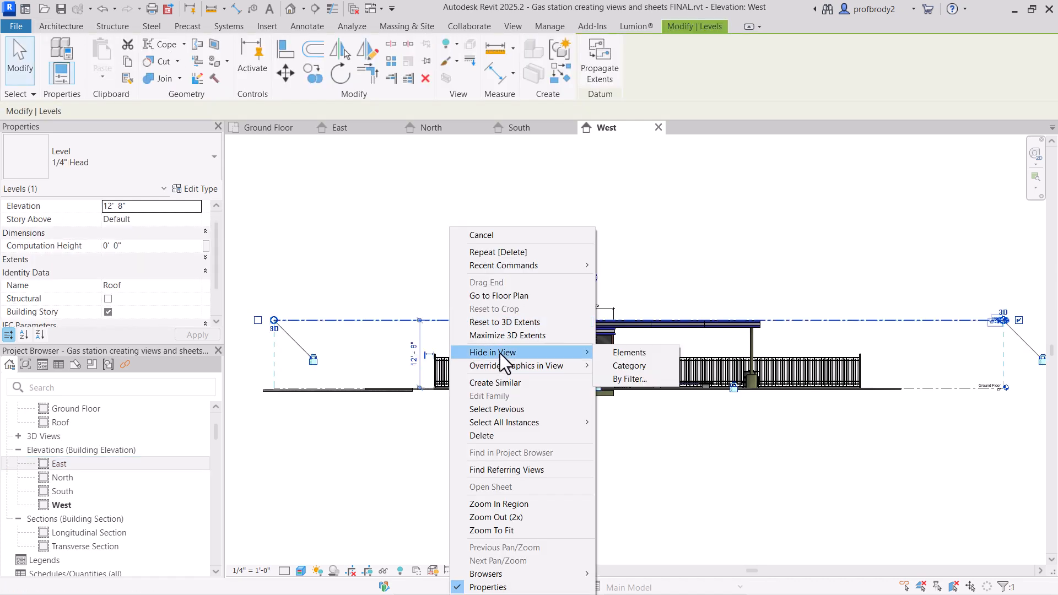
{"action": "left_click", "coordinate": [622, 366]}
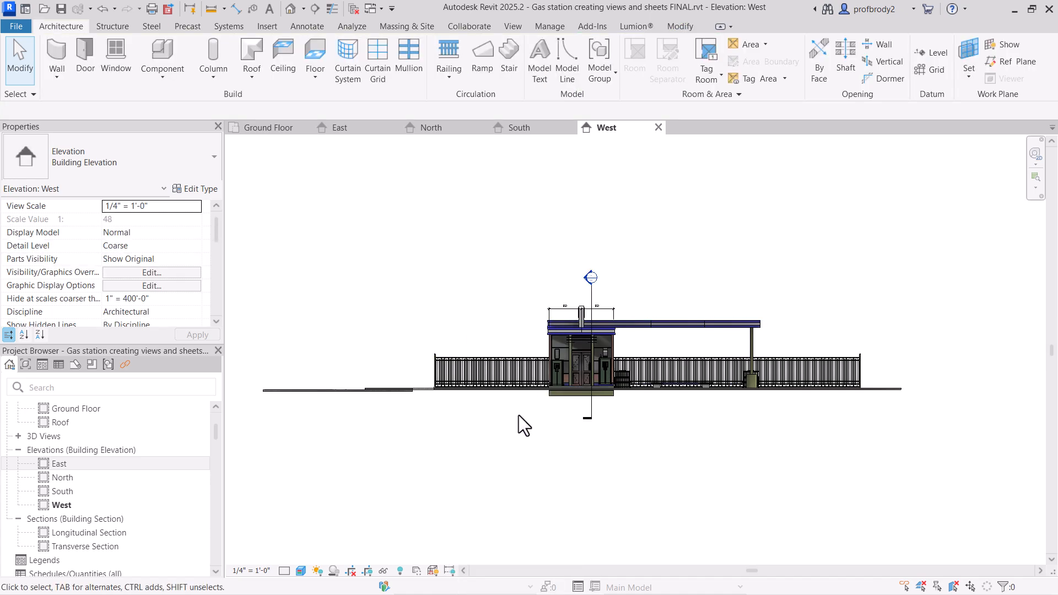
- Turn on cropping for the West elevation and display its crop region
{"action": "scroll", "coordinate": [567, 424], "scroll_direction": "up", "scroll_amount": 3}
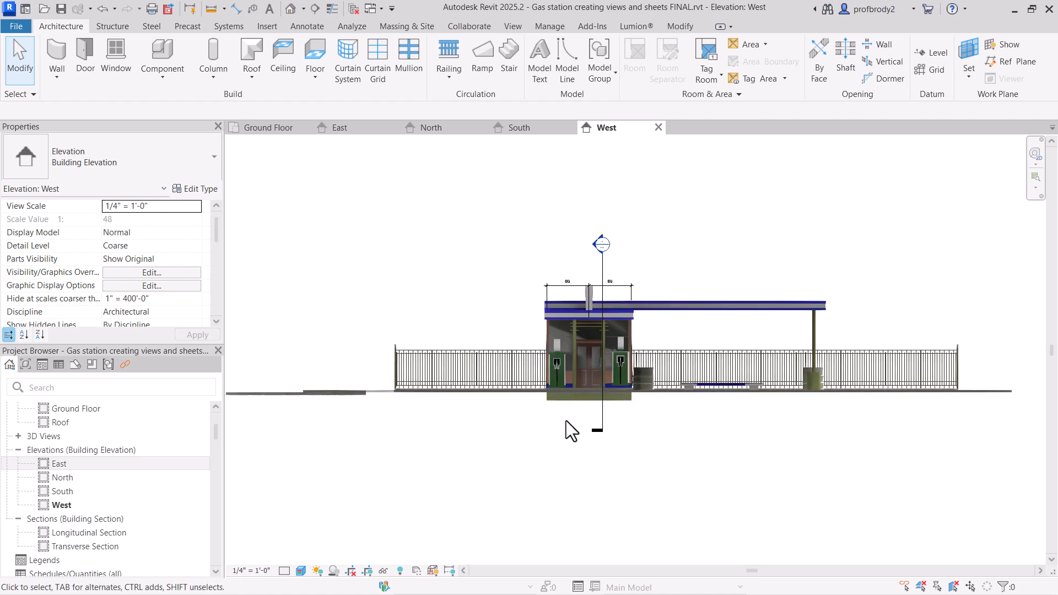
{"action": "scroll", "coordinate": [571, 425], "scroll_direction": "down", "scroll_amount": 2}
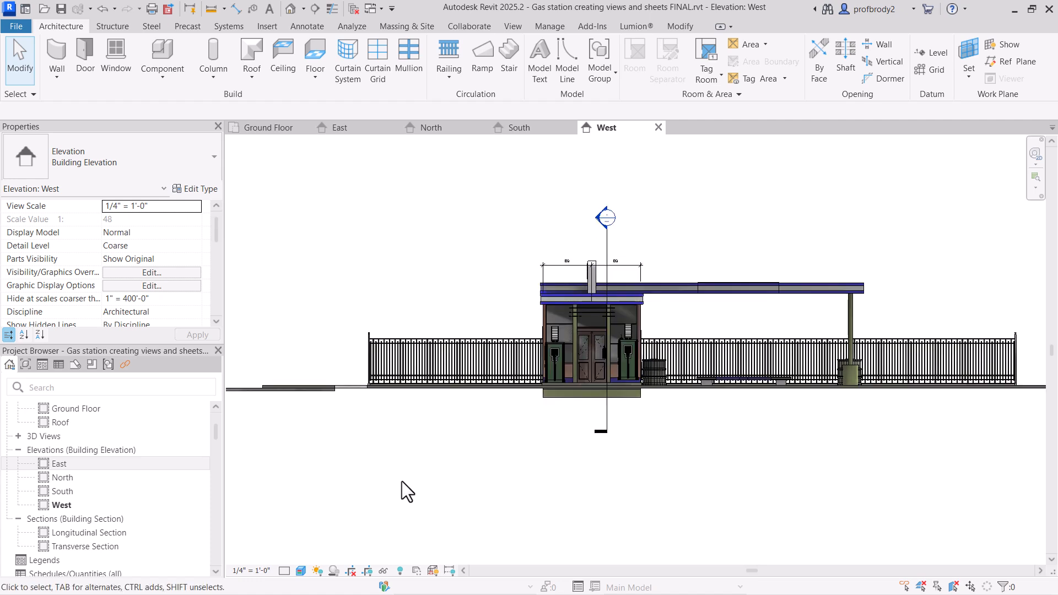
{"action": "scroll", "coordinate": [402, 481], "scroll_direction": "down", "scroll_amount": 1}
{"action": "middle_click_drag", "start_coordinate": [408, 483], "coordinate": [382, 442]}
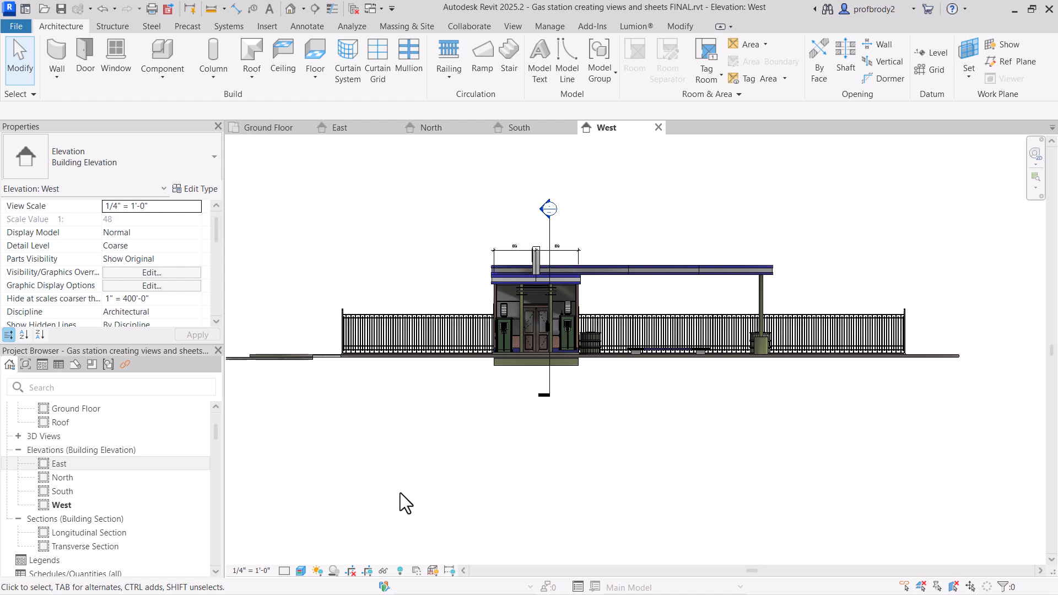
{"action": "left_click", "coordinate": [368, 571]}
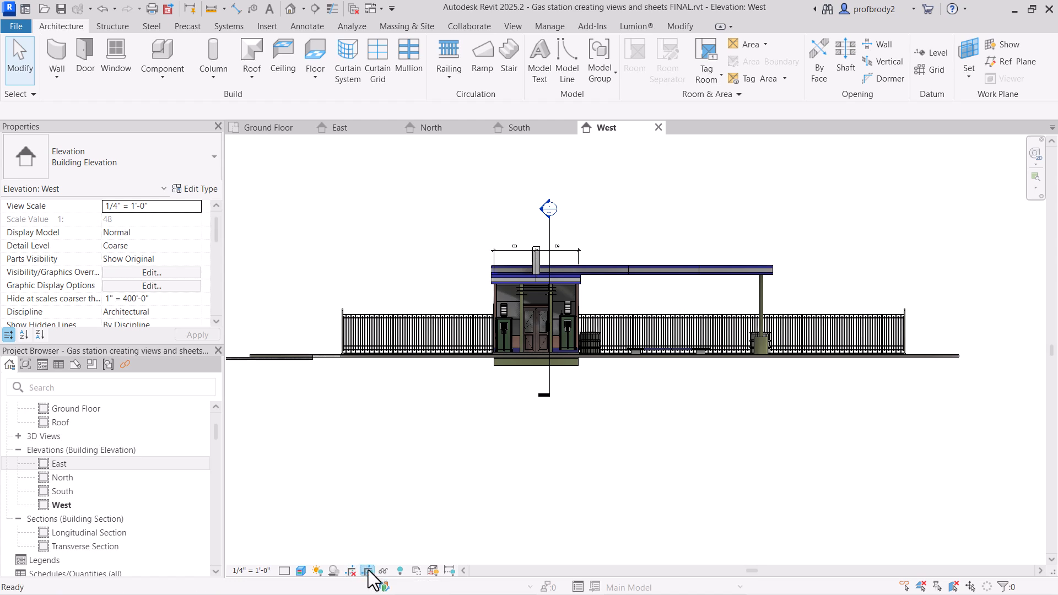
{"action": "scroll", "coordinate": [443, 440], "scroll_direction": "down", "scroll_amount": 2}
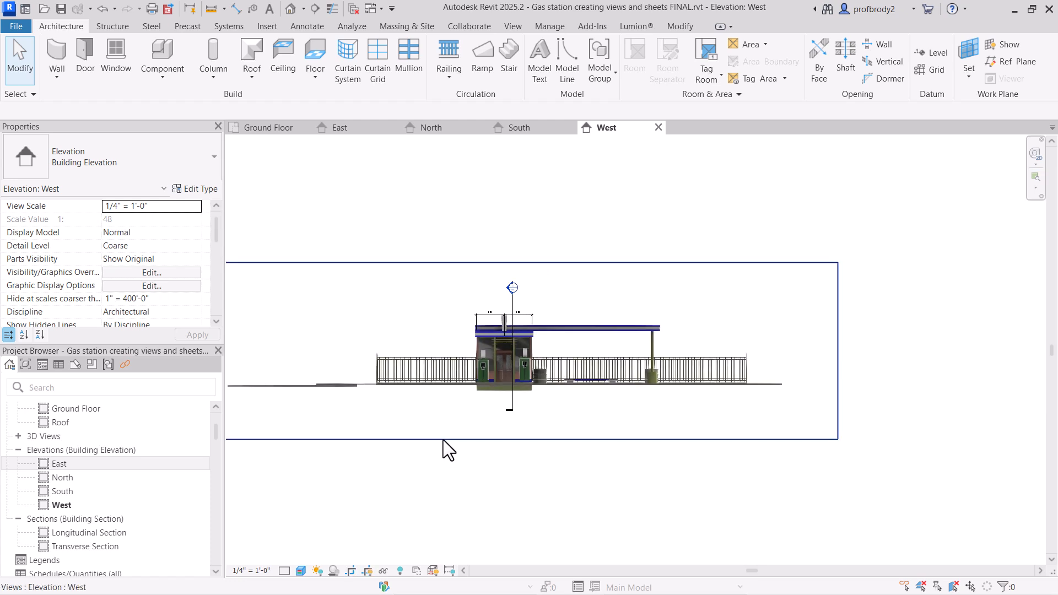
- Raise the lower edge of the West elevation's crop region to just below the ground surface
{"action": "left_click", "coordinate": [446, 440]}
{"action": "scroll", "coordinate": [496, 440], "scroll_direction": "up", "scroll_amount": 2}
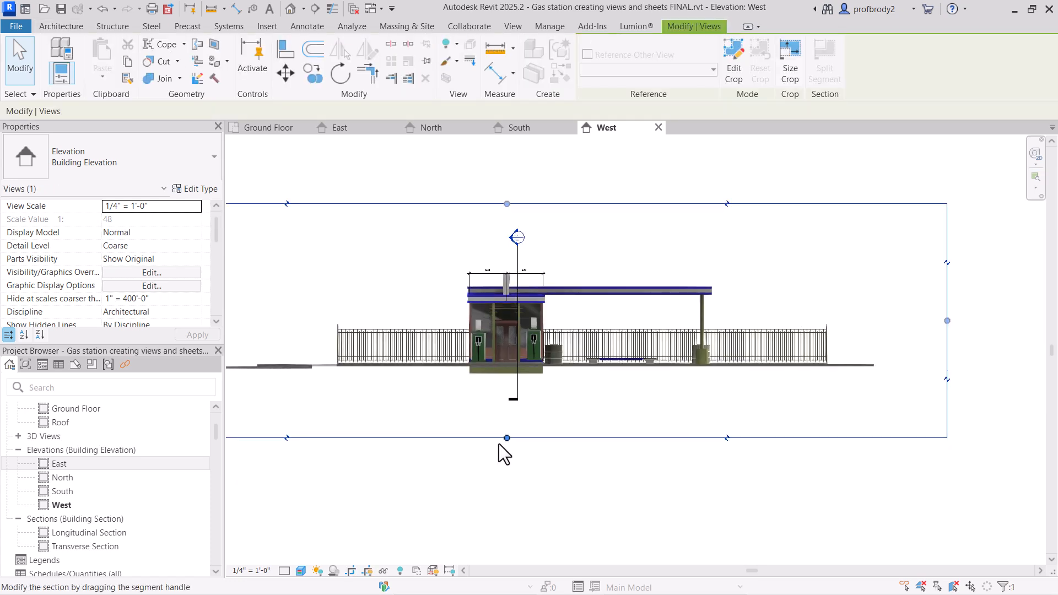
{"action": "left_click_drag", "start_coordinate": [505, 438], "coordinate": [512, 396]}
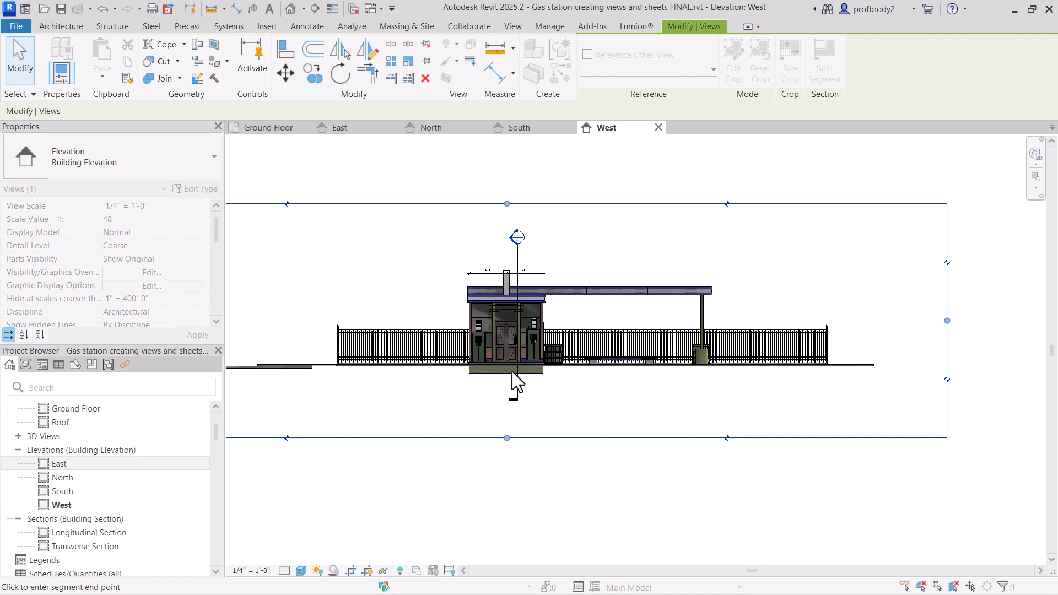
{"action": "left_click", "coordinate": [512, 380]}
{"action": "scroll", "coordinate": [520, 402], "scroll_direction": "up", "scroll_amount": 3}
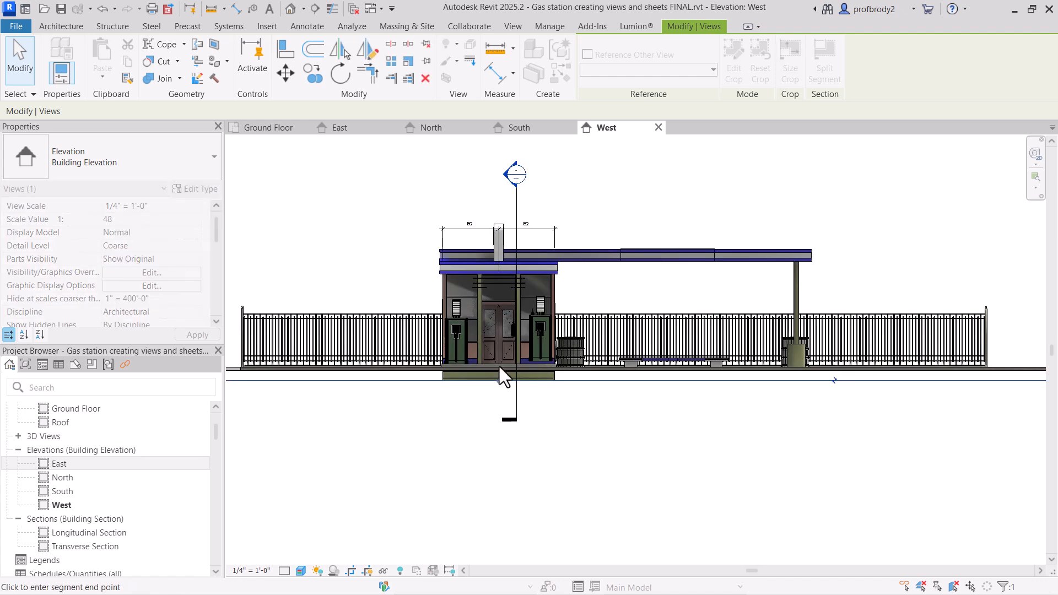
{"action": "left_click_drag", "start_coordinate": [498, 365], "coordinate": [500, 369]}
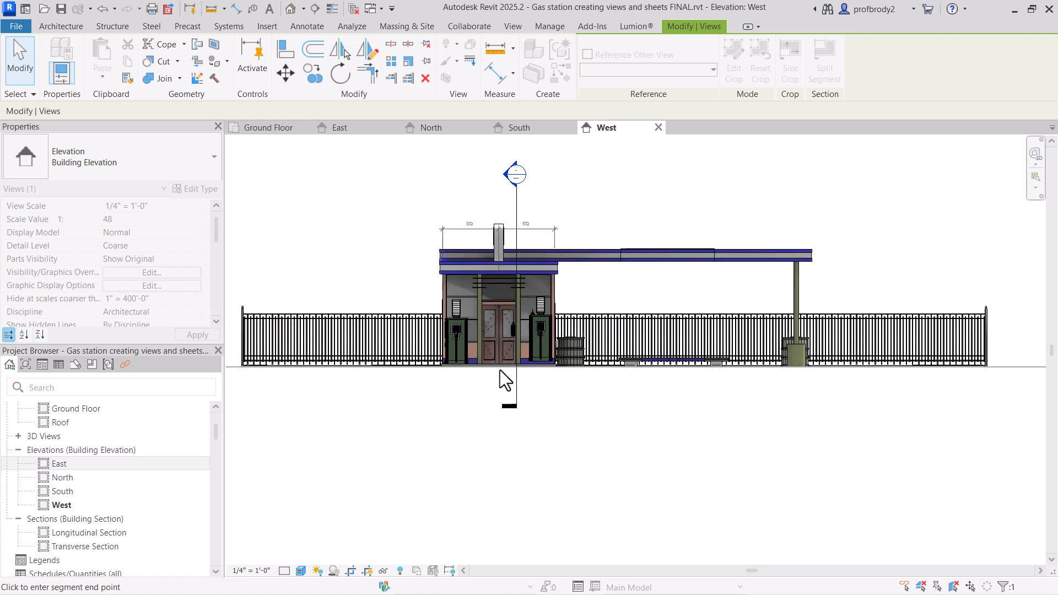
{"action": "scroll", "coordinate": [715, 434], "scroll_direction": "down", "scroll_amount": 2}
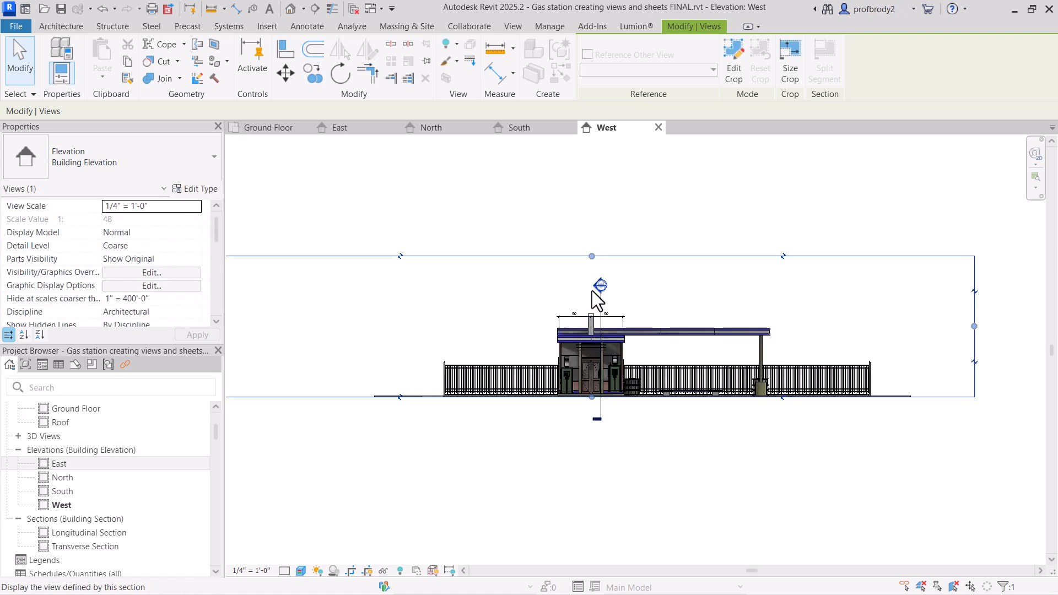
- Tighten the sides and top of the West elevation's crop region around the building, its sign and the canopy
{"action": "left_click", "coordinate": [974, 328]}
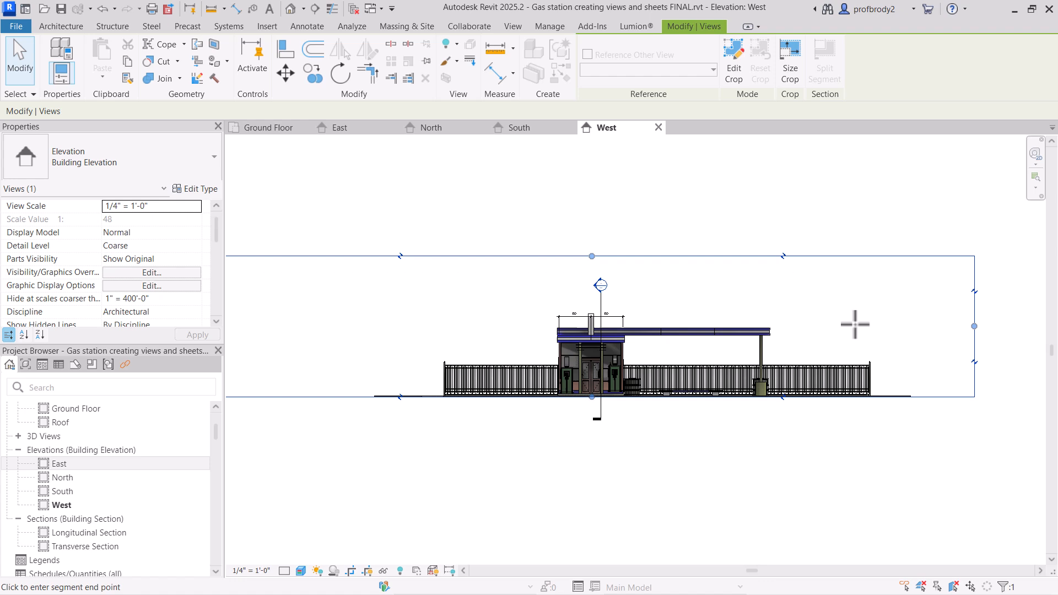
{"action": "left_click", "coordinate": [792, 328]}
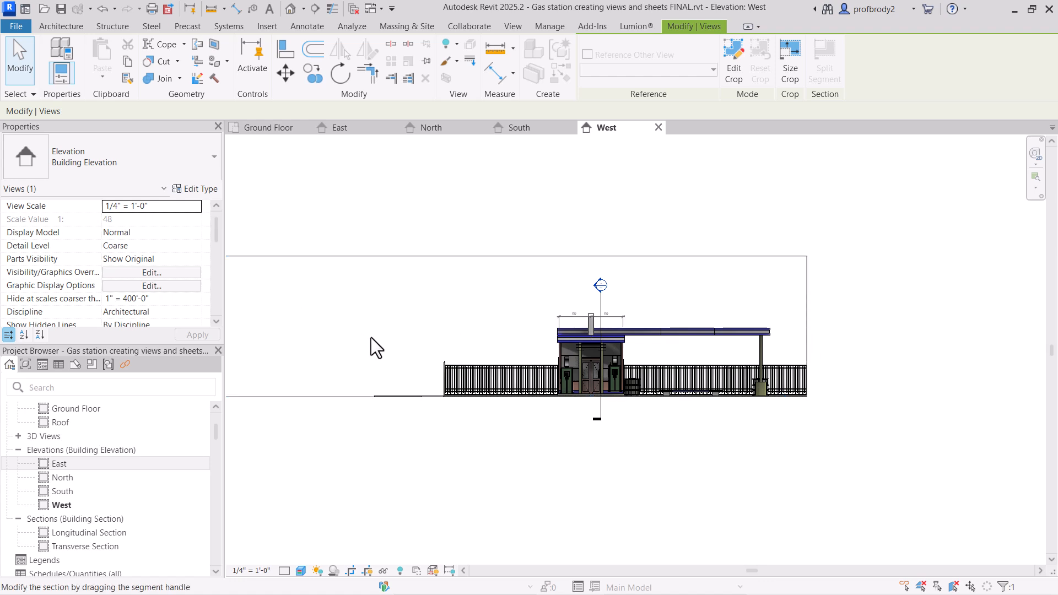
{"action": "middle_click_drag", "start_coordinate": [439, 364], "coordinate": [472, 378]}
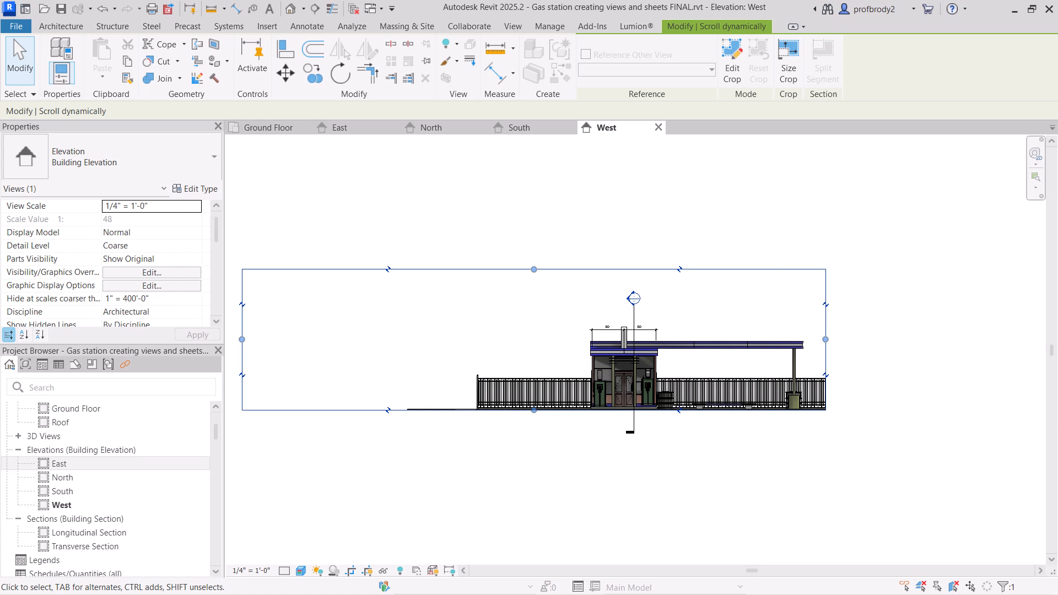
{"action": "scroll", "coordinate": [713, 390], "scroll_direction": "up", "scroll_amount": 5}
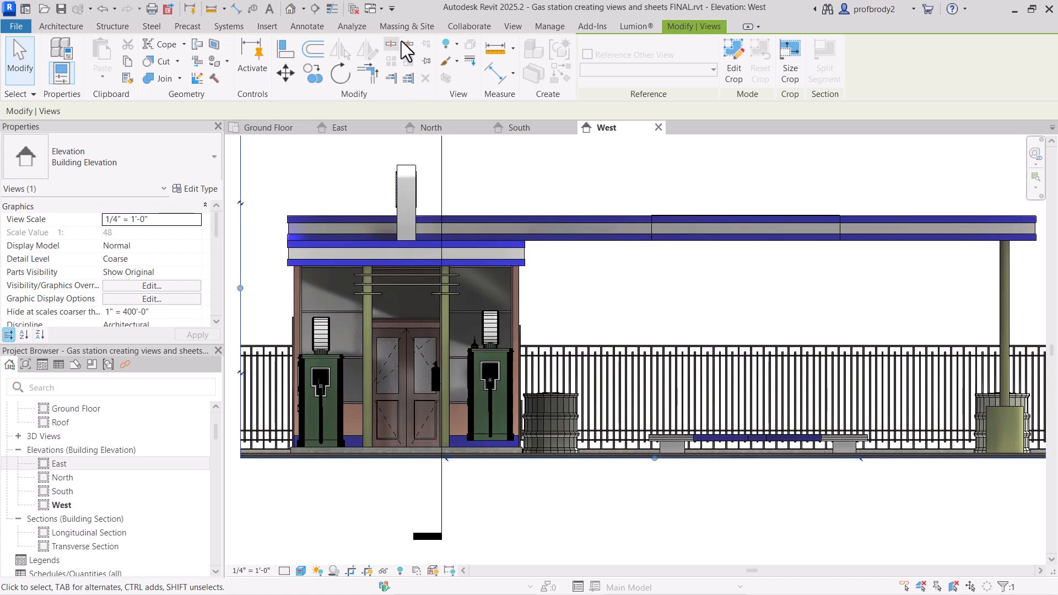
- Draw a detail line about 44' long in the Wide Lines style along the ground surface, between the sides of the West elevation's crop region
{"action": "left_click", "coordinate": [306, 27]}
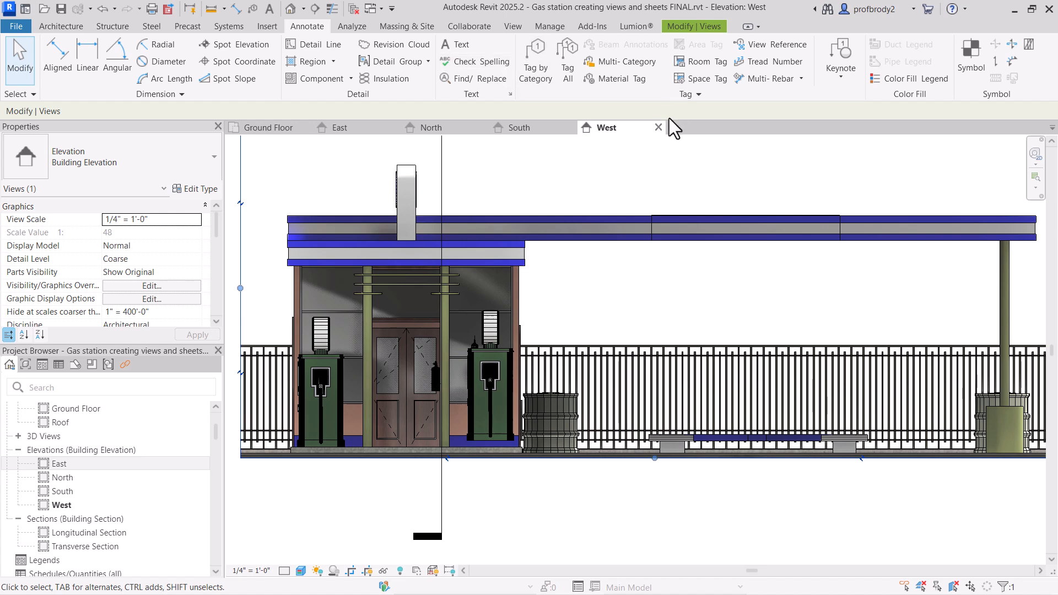
{"action": "left_click", "coordinate": [307, 47]}
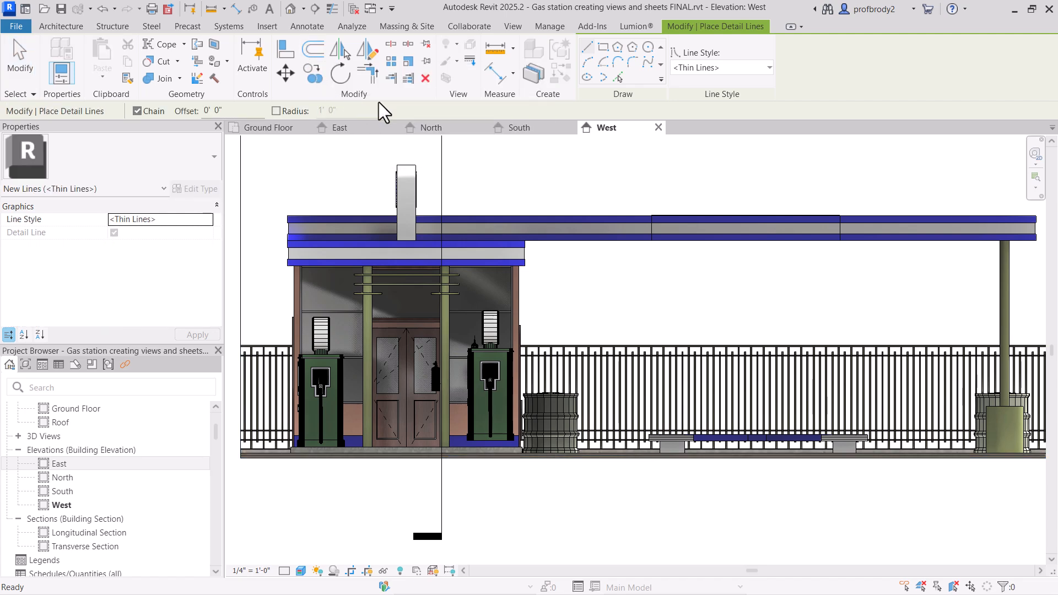
{"action": "left_click", "coordinate": [696, 67]}
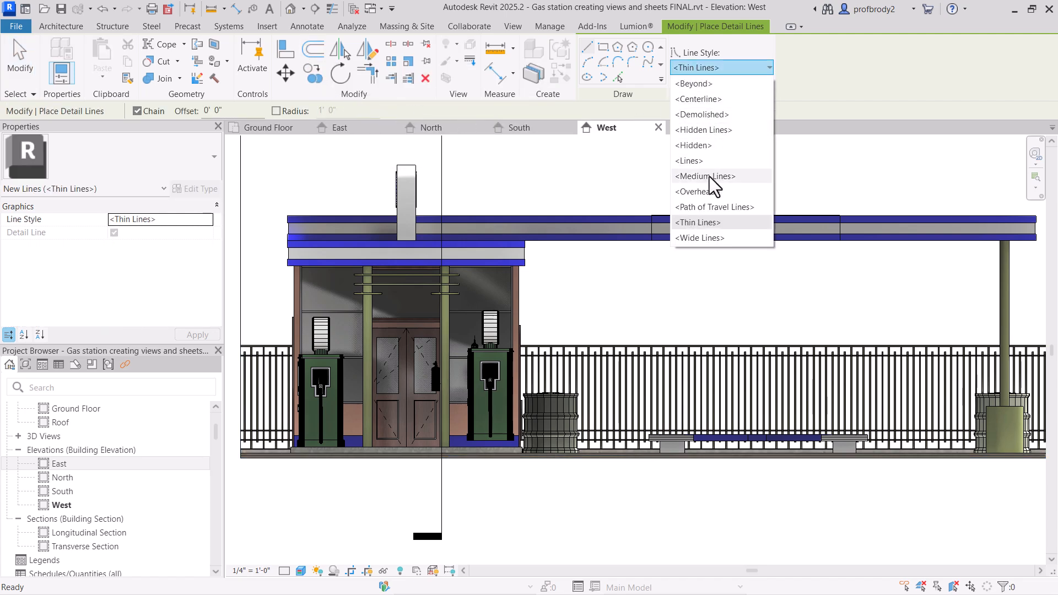
{"action": "left_click", "coordinate": [713, 238]}
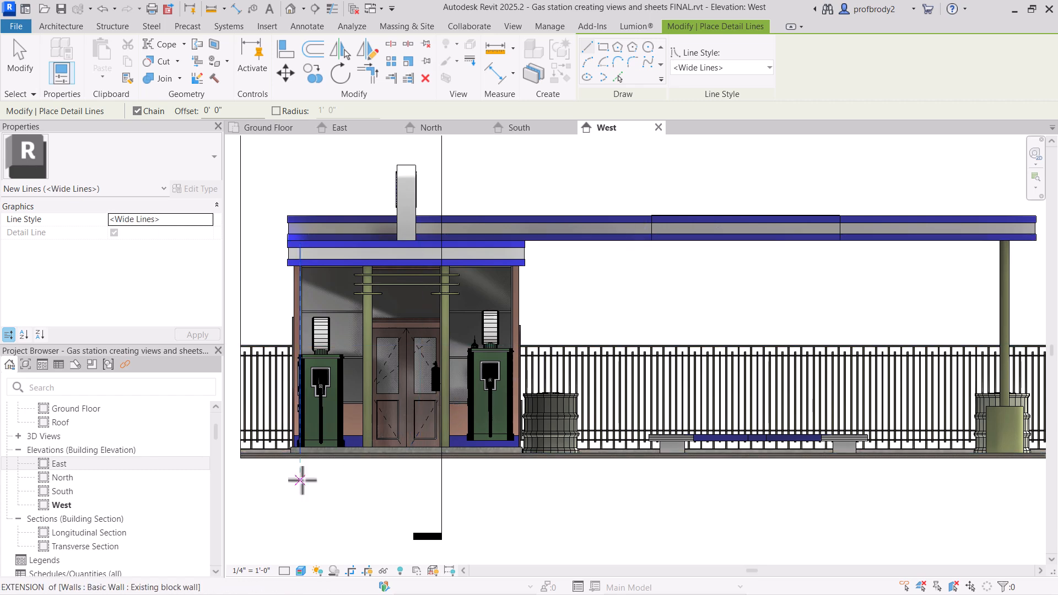
{"action": "scroll", "coordinate": [302, 480], "scroll_direction": "down", "scroll_amount": 1}
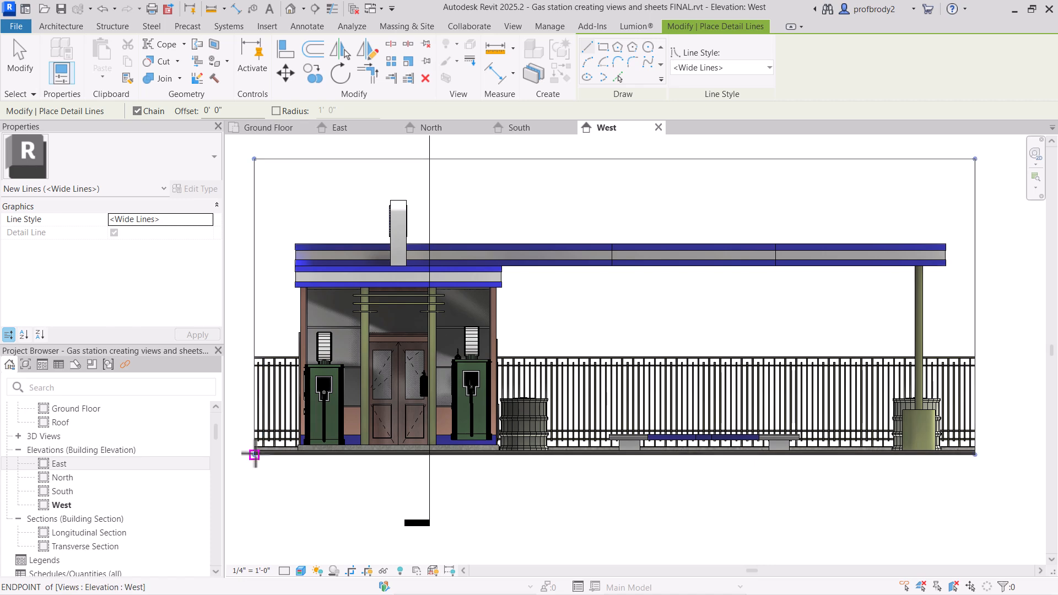
{"action": "scroll", "coordinate": [254, 455], "scroll_direction": "up", "scroll_amount": 5}
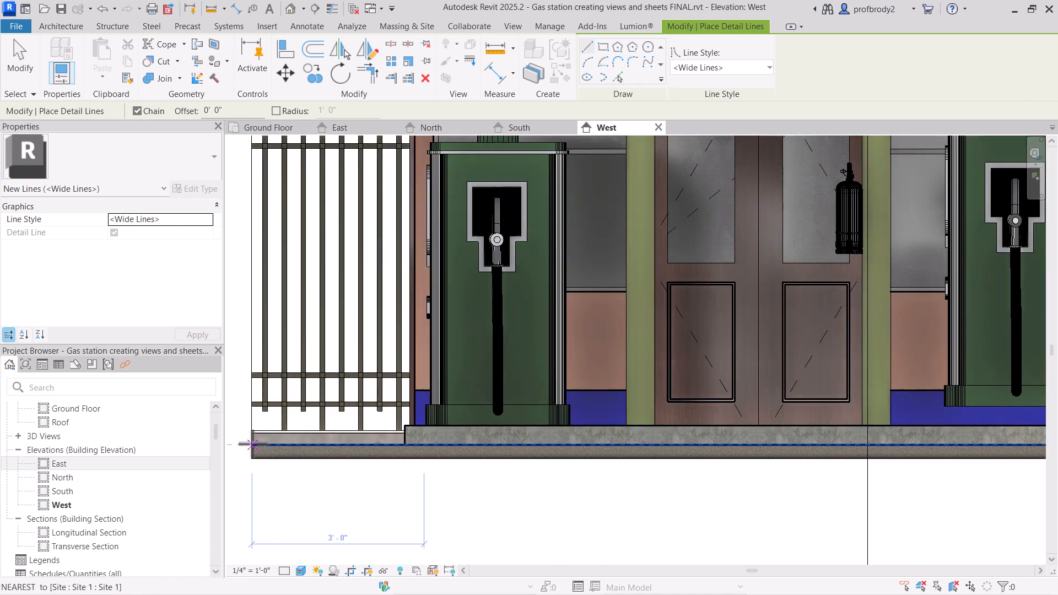
{"action": "left_click", "coordinate": [250, 444]}
{"action": "scroll", "coordinate": [494, 436], "scroll_direction": "down", "scroll_amount": 4}
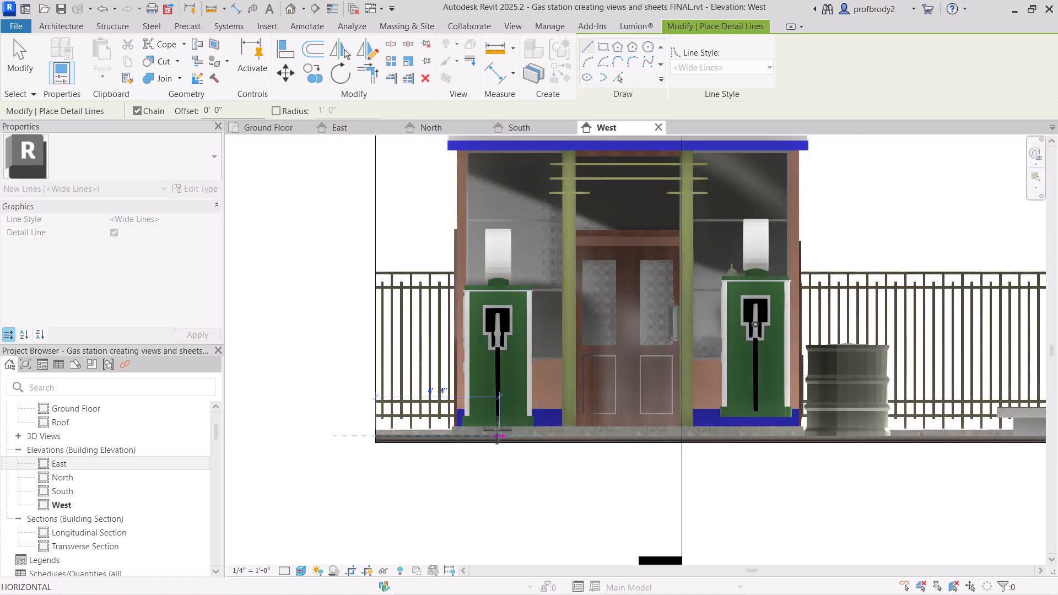
{"action": "middle_click_drag", "start_coordinate": [913, 436], "coordinate": [650, 432]}
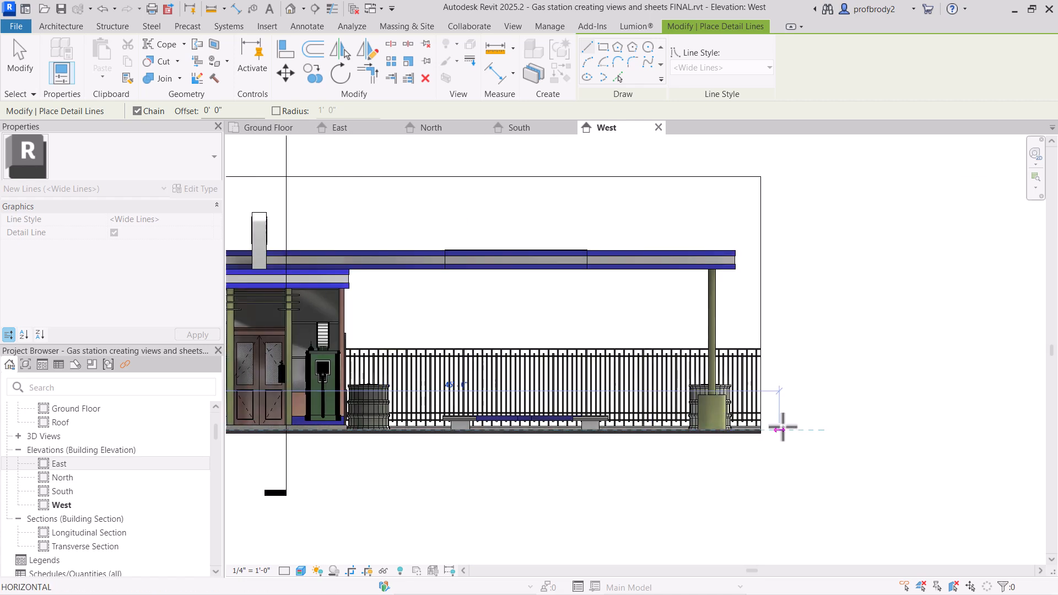
{"action": "left_click", "coordinate": [764, 429]}
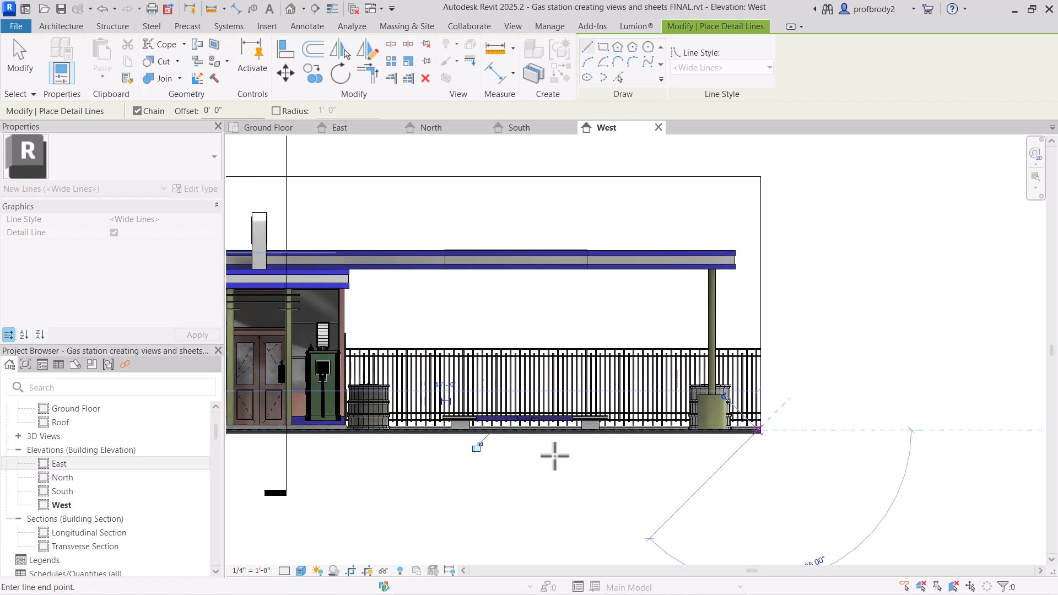
{"action": "scroll", "coordinate": [716, 443], "scroll_direction": "up", "scroll_amount": 8}
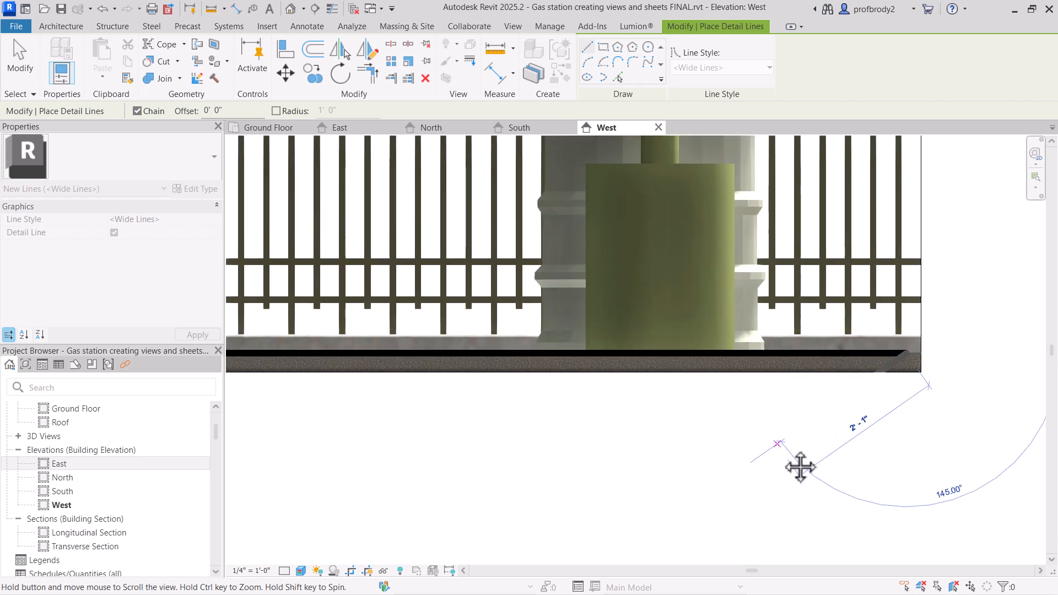
{"action": "left_click", "coordinate": [19, 61]}
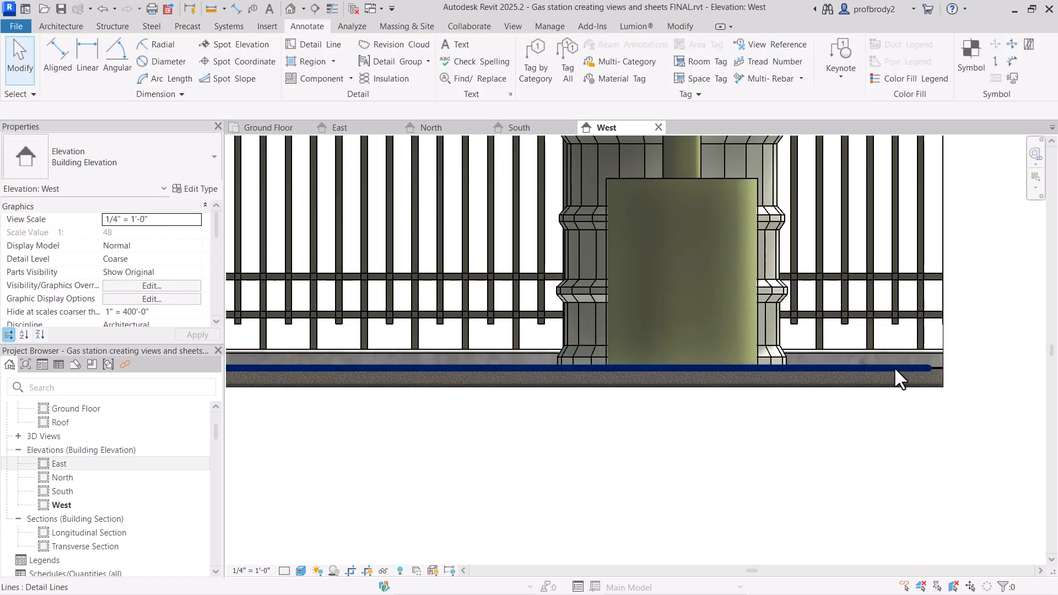
- Examine the new ground line along the West elevation, checking its ends against the crop region and its thickness
{"action": "left_click", "coordinate": [894, 368]}
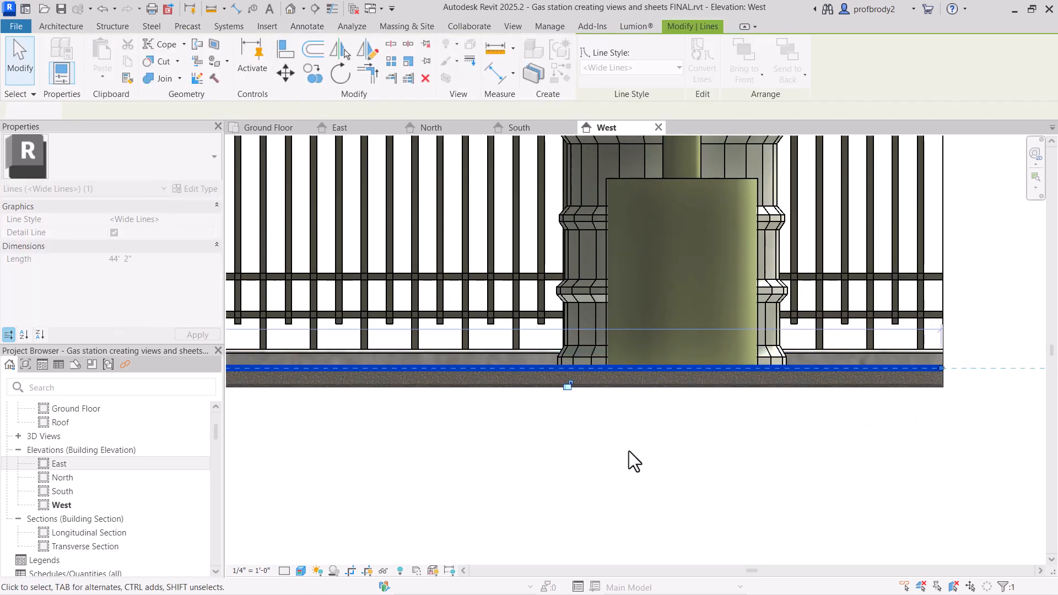
{"action": "scroll", "coordinate": [631, 452], "scroll_direction": "down", "scroll_amount": 6}
{"action": "middle_click_drag", "start_coordinate": [715, 470], "coordinate": [900, 465]}
{"action": "scroll", "coordinate": [670, 433], "scroll_direction": "down", "scroll_amount": 4}
{"action": "middle_click_drag", "start_coordinate": [562, 452], "coordinate": [811, 468]}
{"action": "left_click", "coordinate": [338, 484]}
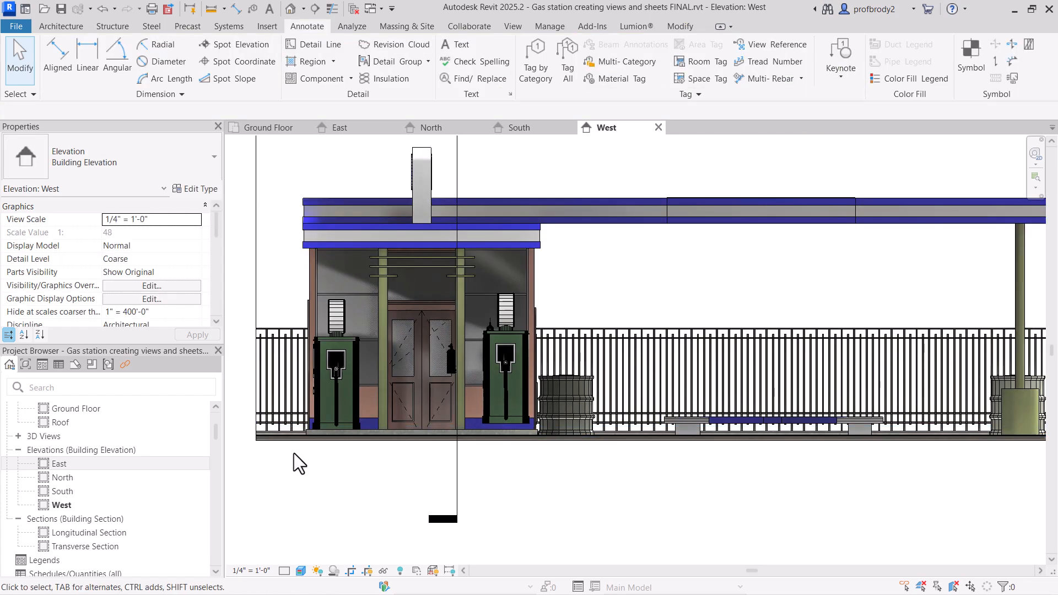
{"action": "scroll", "coordinate": [293, 453], "scroll_direction": "up", "scroll_amount": 4}
{"action": "left_click", "coordinate": [282, 424]}
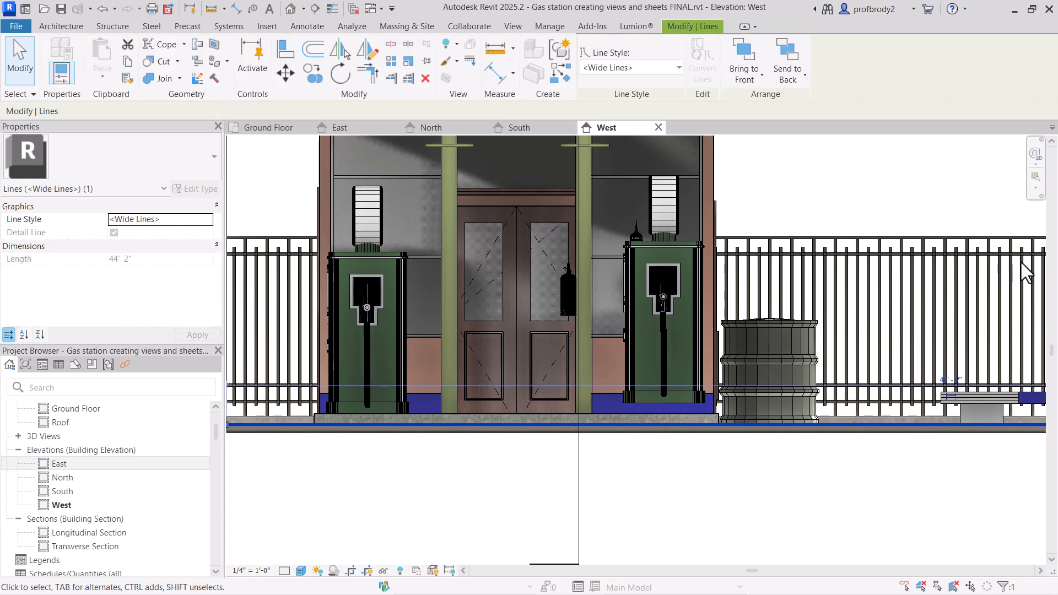
- Open the project's line styles, expand the Lines category and widen the line color and line pattern columns
{"action": "left_click", "coordinate": [542, 26]}
{"action": "left_click", "coordinate": [323, 79]}
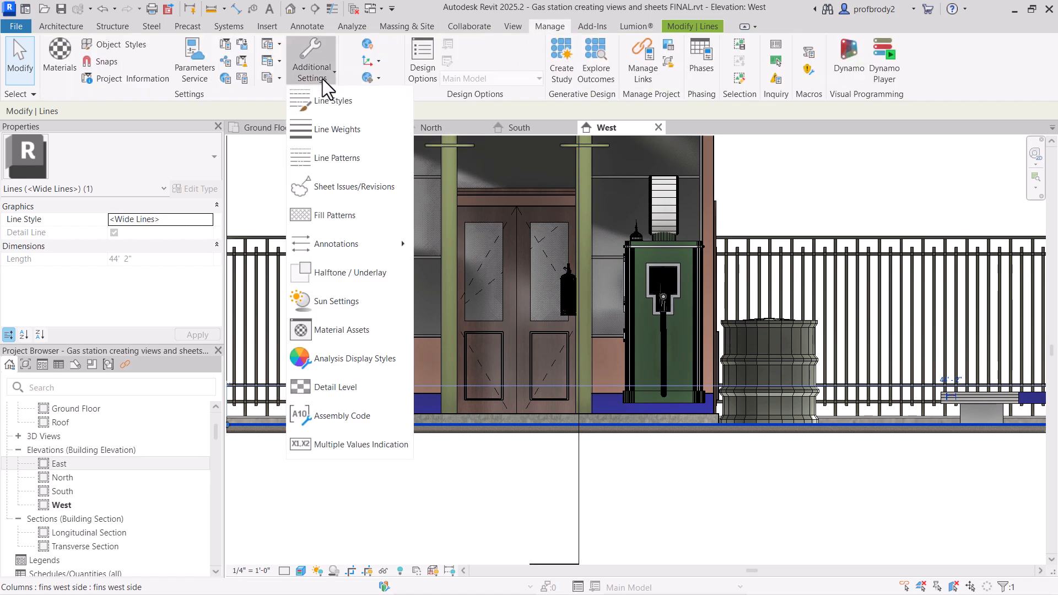
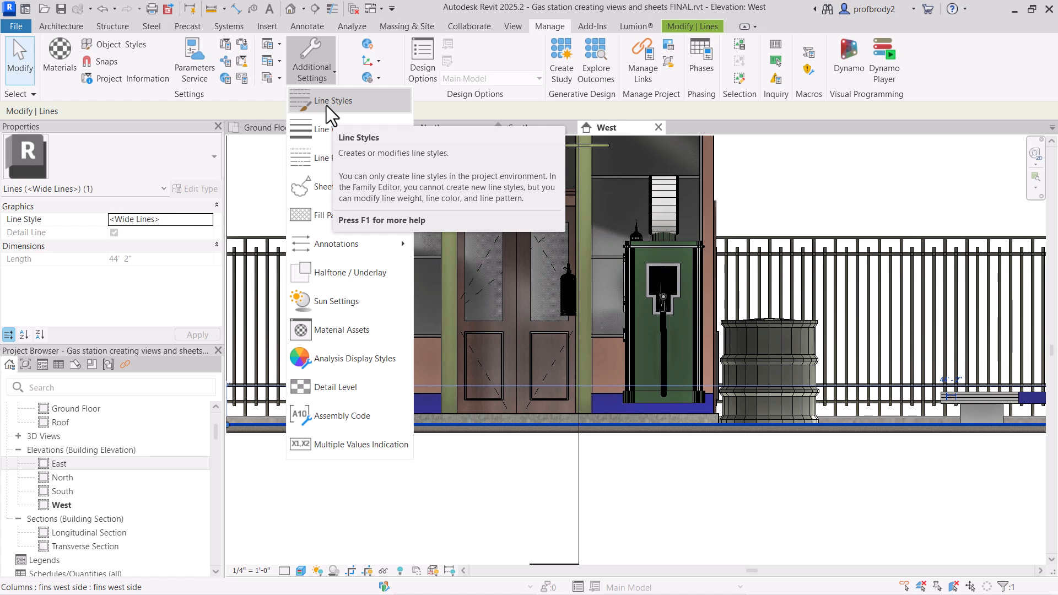
{"action": "left_click", "coordinate": [326, 104]}
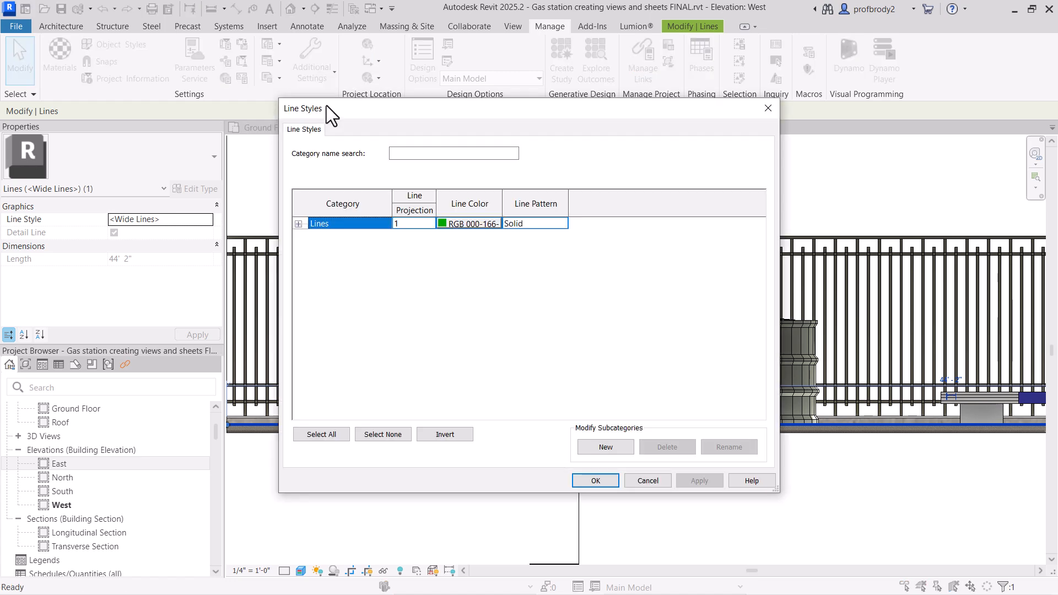
{"action": "left_click", "coordinate": [298, 223]}
{"action": "scroll", "coordinate": [468, 374], "scroll_direction": "down", "scroll_amount": 2}
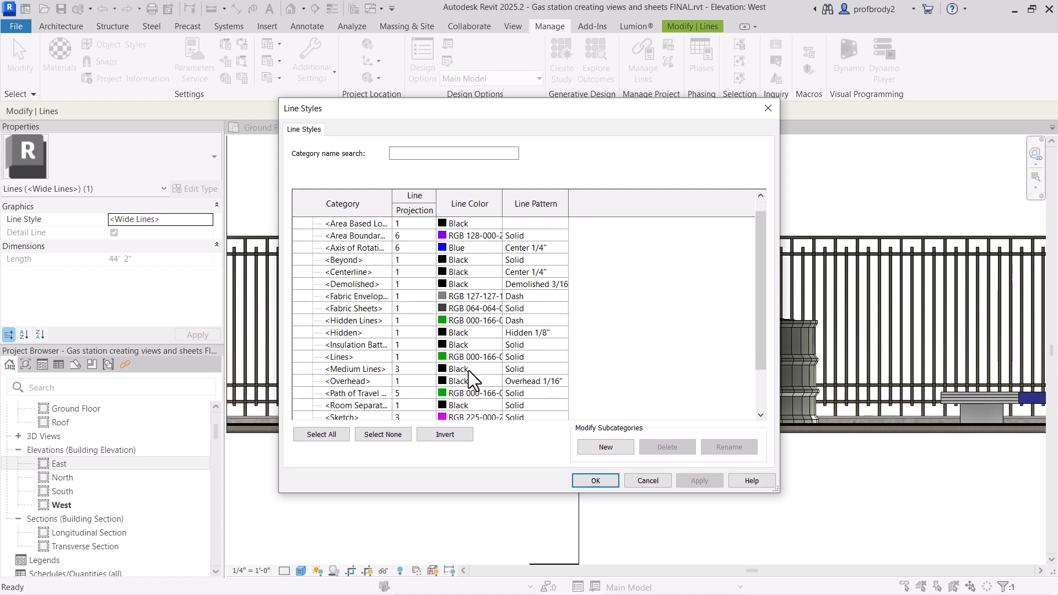
{"action": "scroll", "coordinate": [473, 375], "scroll_direction": "up", "scroll_amount": 3}
{"action": "left_click_drag", "start_coordinate": [502, 212], "coordinate": [516, 212]}
{"action": "left_click_drag", "start_coordinate": [582, 200], "coordinate": [600, 201]}
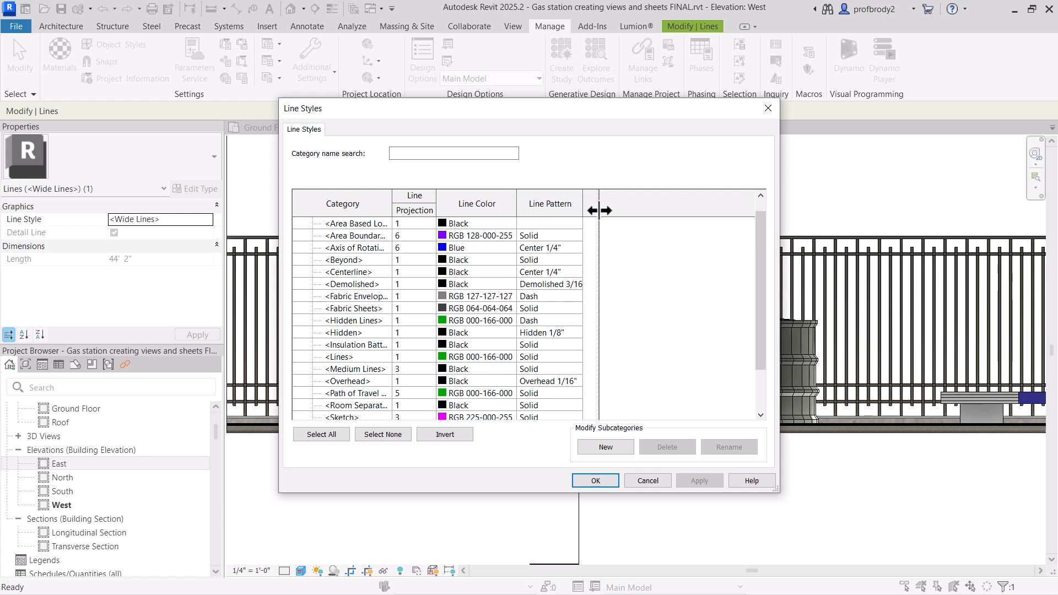
{"action": "scroll", "coordinate": [397, 345], "scroll_direction": "down", "scroll_amount": 4}
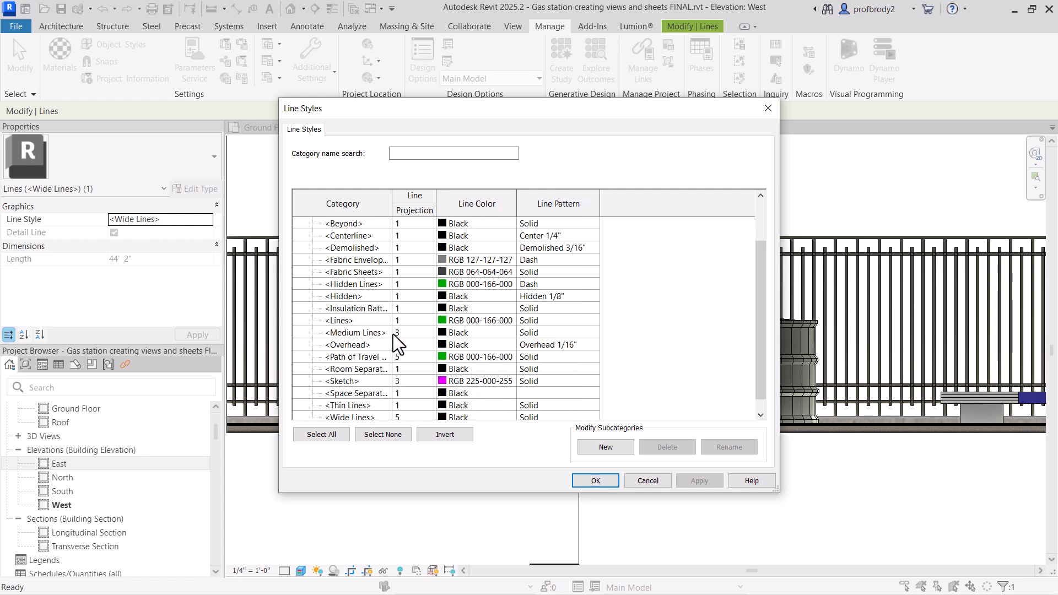
- Create a line style named Ground under Lines and set its projection line weight to 9
{"action": "left_click", "coordinate": [606, 449]}
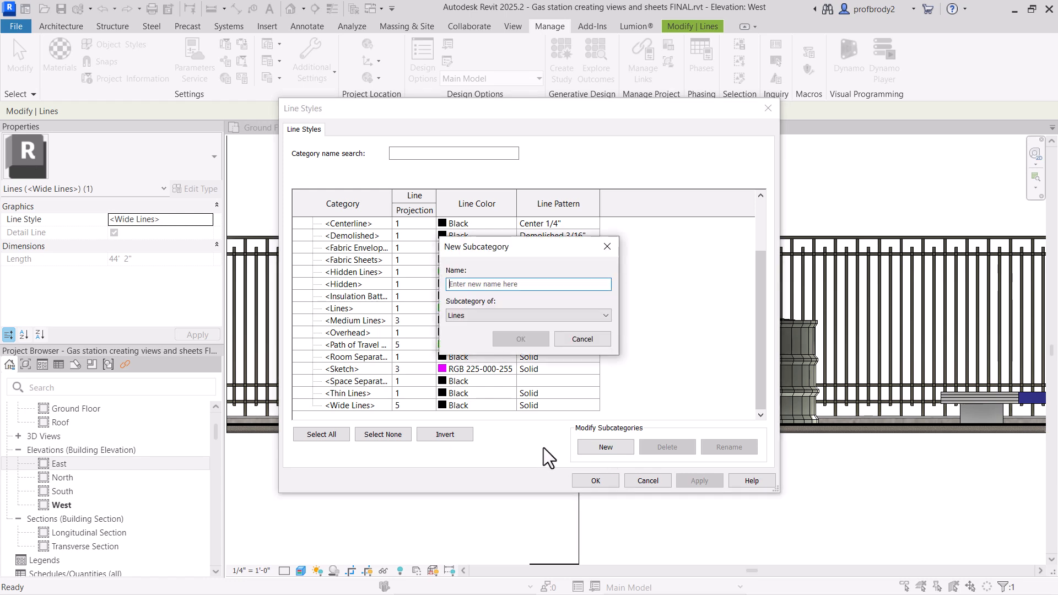
{"action": "type", "text": "Ground"}
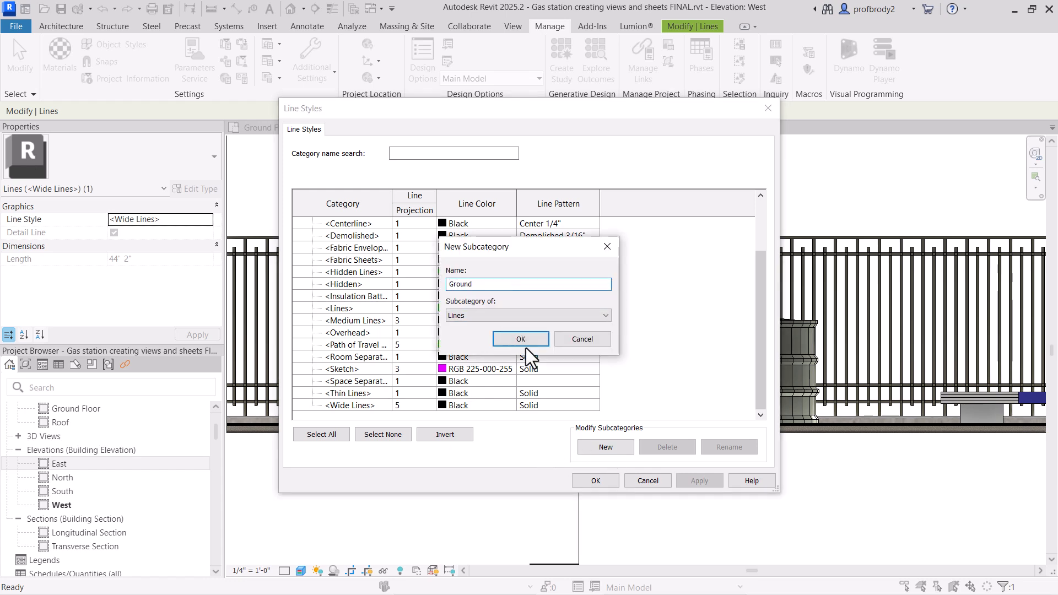
{"action": "left_click", "coordinate": [520, 339]}
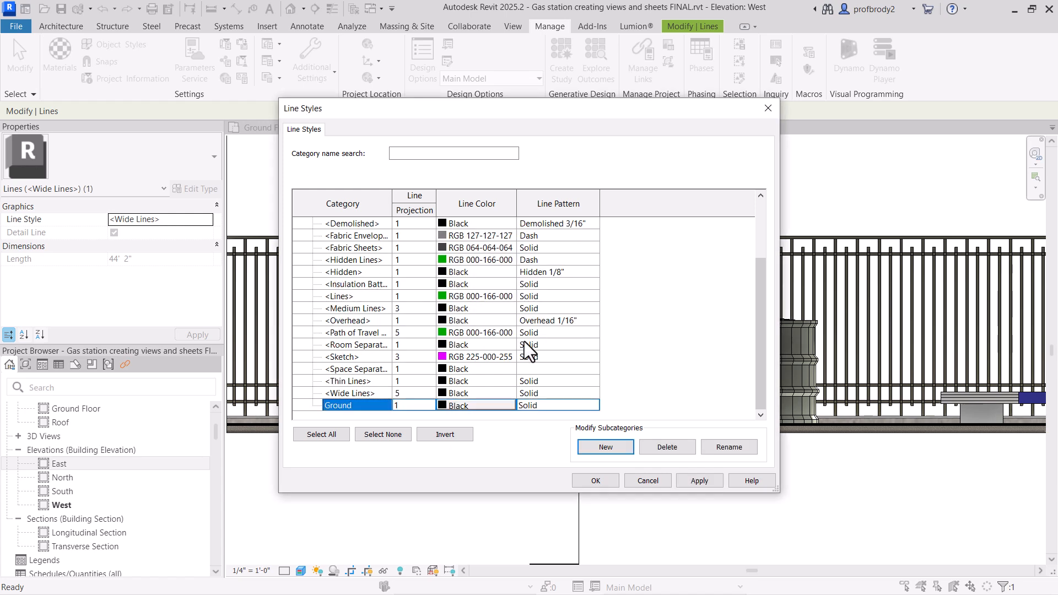
{"action": "left_click", "coordinate": [430, 406]}
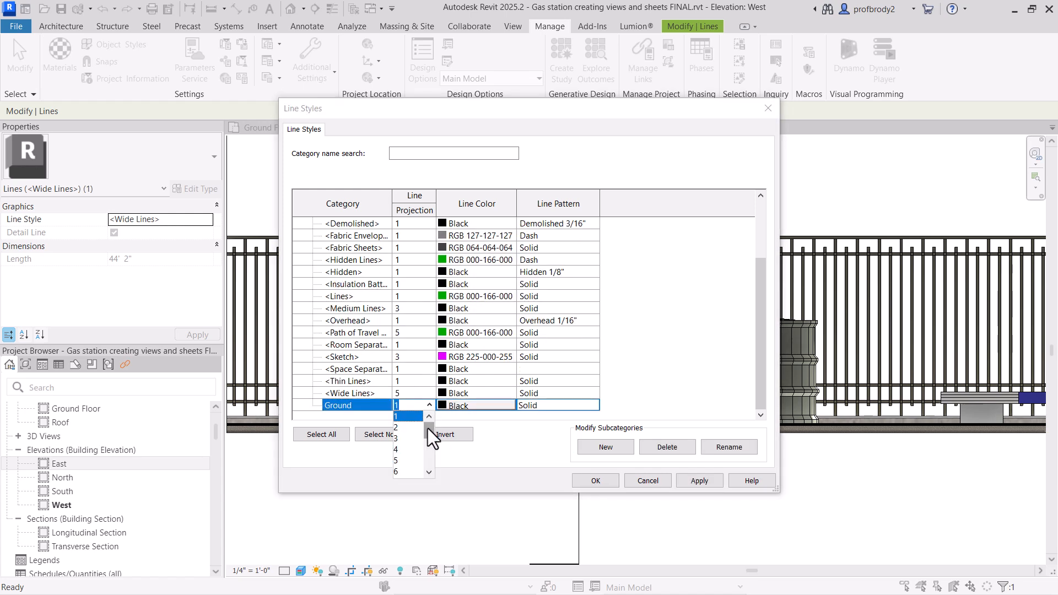
{"action": "scroll", "coordinate": [425, 429], "scroll_direction": "down", "scroll_amount": 1}
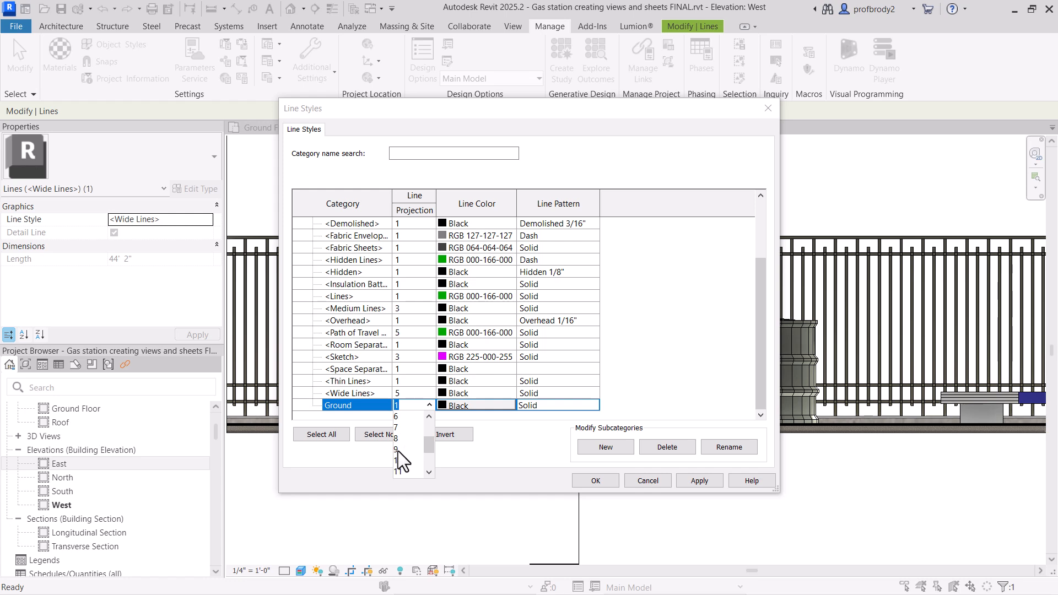
{"action": "left_click", "coordinate": [397, 449]}
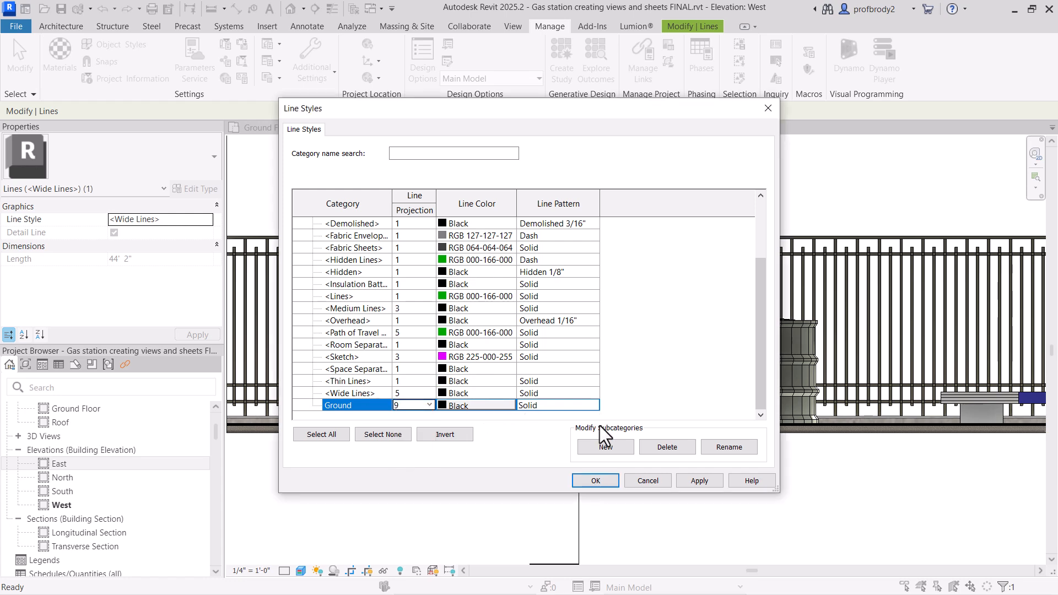
{"action": "left_click", "coordinate": [699, 481]}
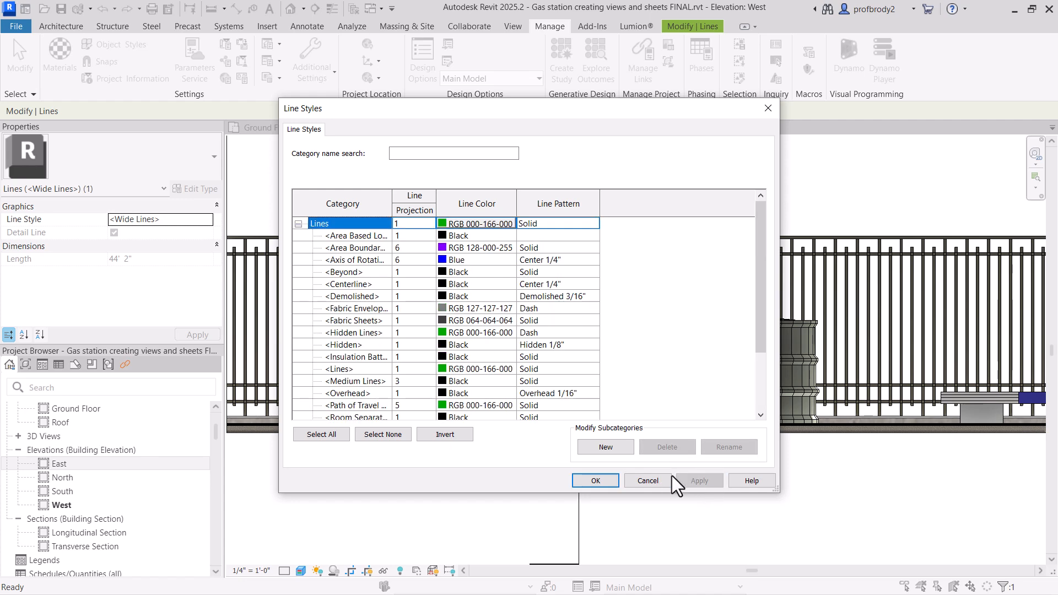
{"action": "left_click", "coordinate": [603, 480]}
- Assign the Ground line style to the detail line along the West elevation's ground surface
{"action": "key", "text": "Escape"}
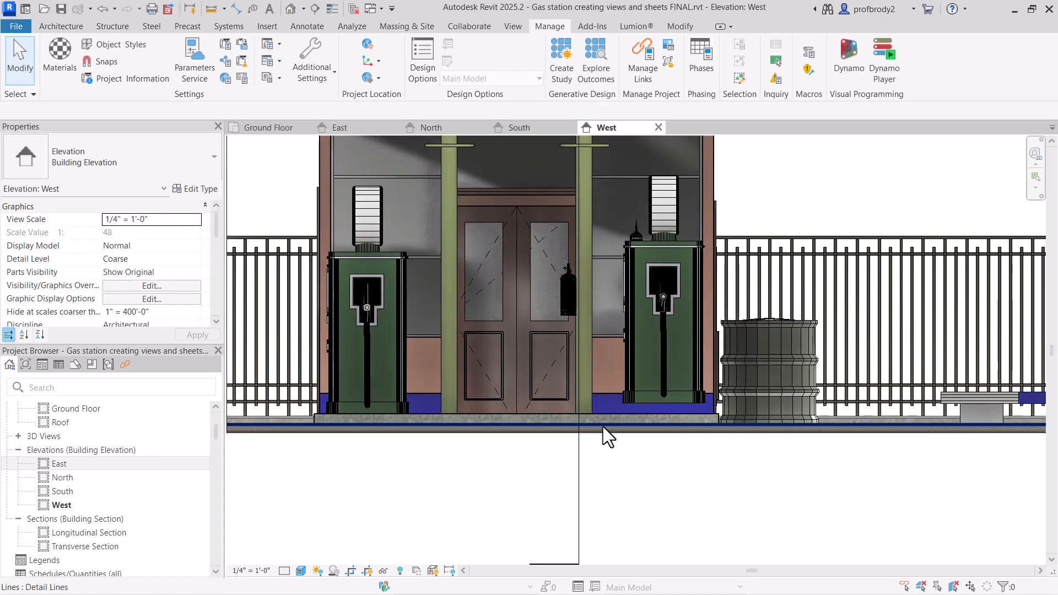
{"action": "left_click", "coordinate": [603, 426]}
{"action": "left_click", "coordinate": [646, 68]}
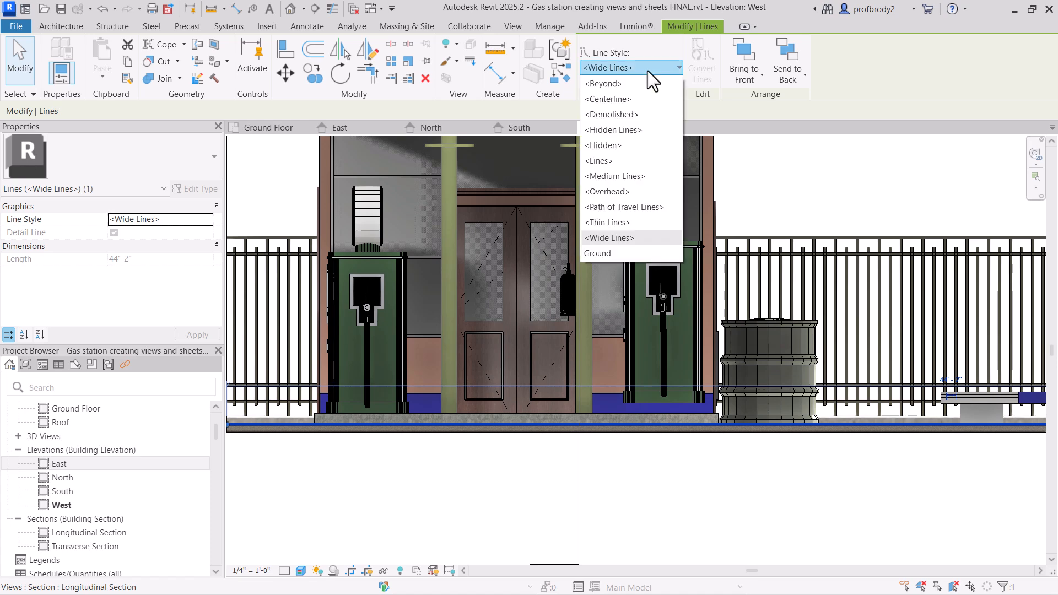
{"action": "left_click", "coordinate": [609, 253]}
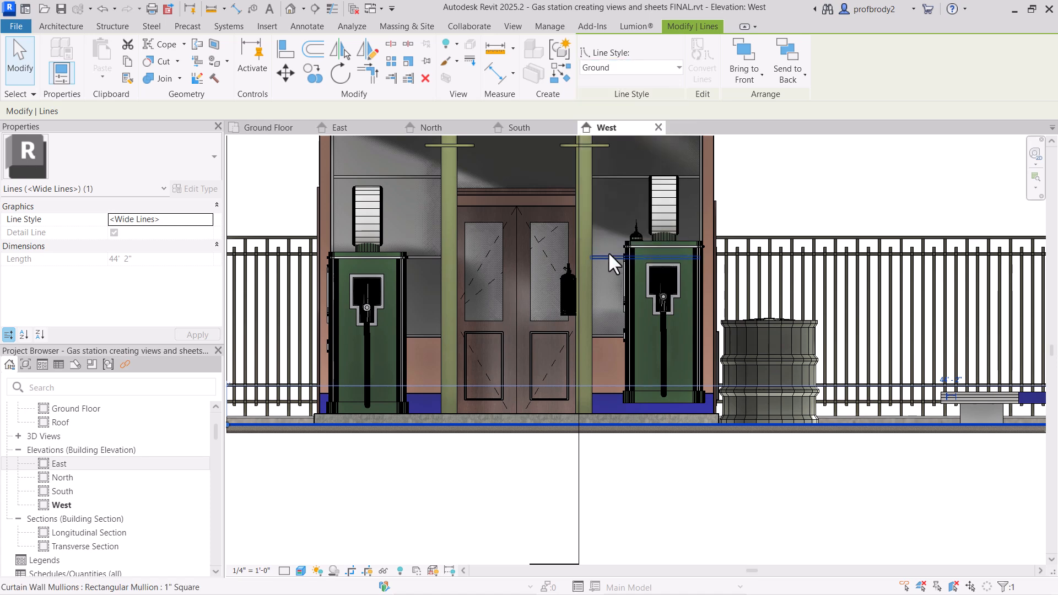
{"action": "left_click", "coordinate": [689, 493]}
- Nudge the West elevation's heavy ground line down slightly so its upper edge meets the ground surface
{"action": "scroll", "coordinate": [695, 505], "scroll_direction": "down", "scroll_amount": 5}
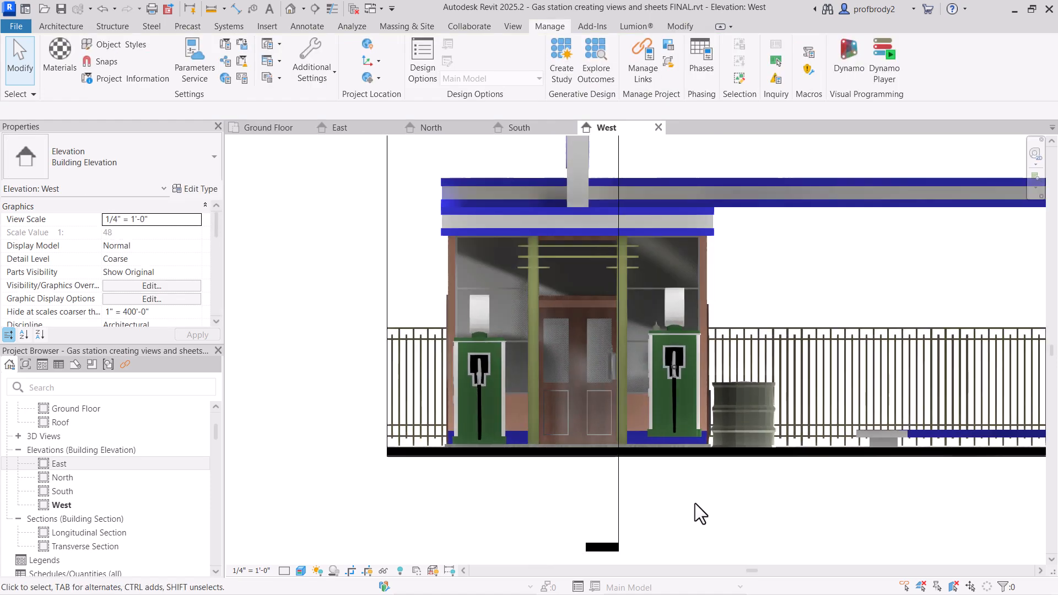
{"action": "middle_click_drag", "start_coordinate": [722, 529], "coordinate": [657, 523]}
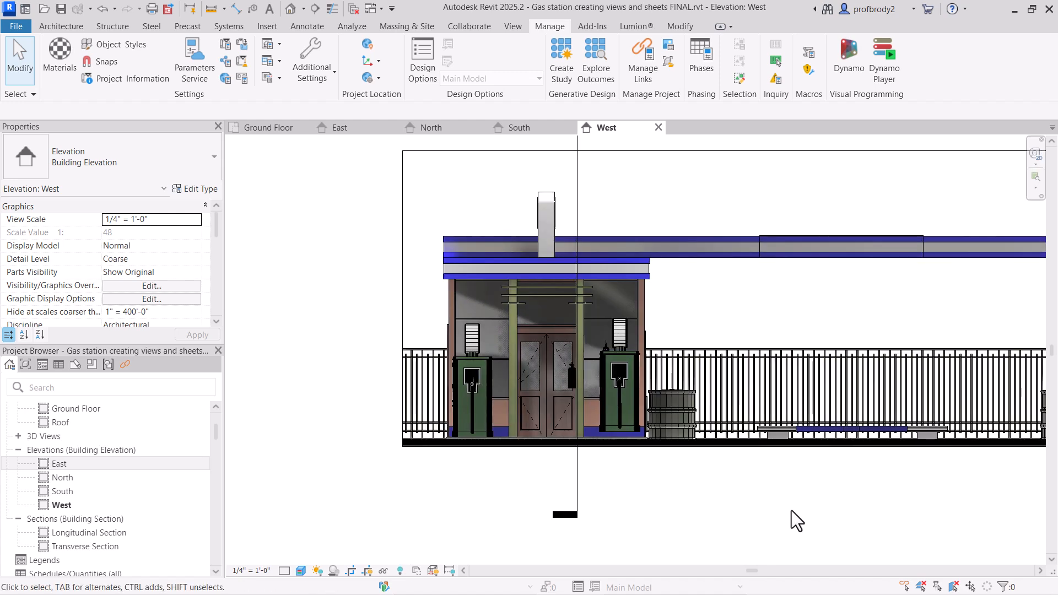
{"action": "scroll", "coordinate": [791, 510], "scroll_direction": "down", "scroll_amount": 1}
{"action": "middle_click_drag", "start_coordinate": [791, 510], "coordinate": [730, 497]}
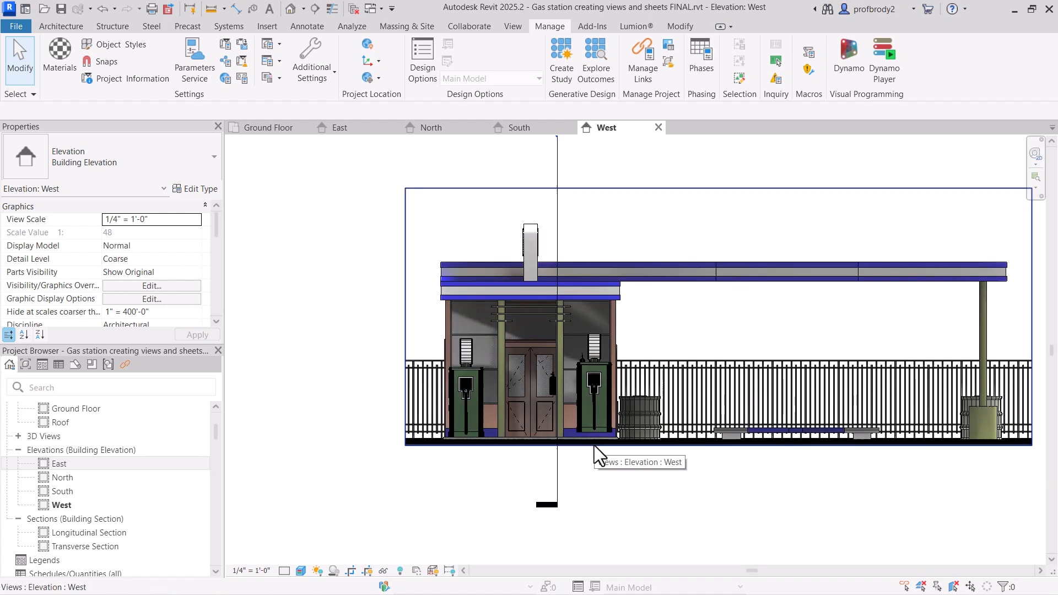
{"action": "scroll", "coordinate": [593, 446], "scroll_direction": "up", "scroll_amount": 5}
{"action": "left_click", "coordinate": [581, 434]}
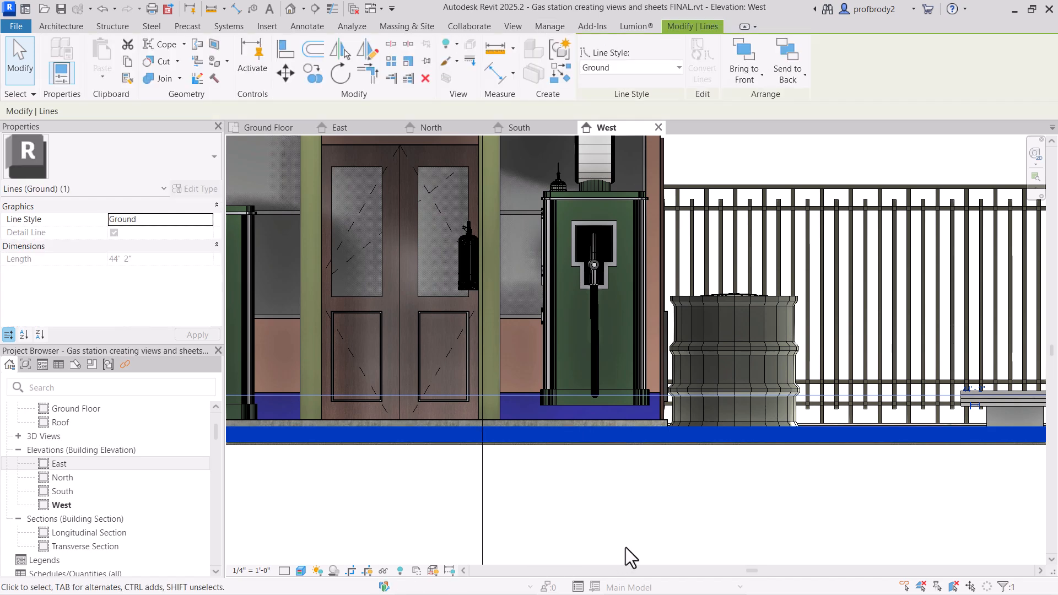
{"action": "key", "text": "Down"}
{"action": "key", "text": "Down"}
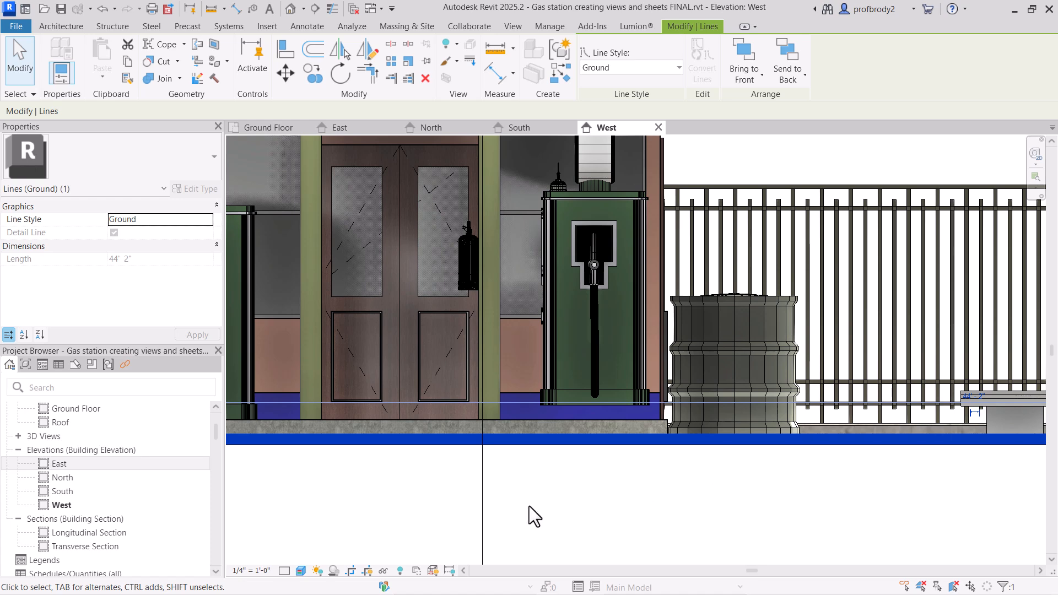
- Set the projection line weight of the Ground line style to 7 in the project's line styles
{"action": "scroll", "coordinate": [529, 506], "scroll_direction": "down", "scroll_amount": 2}
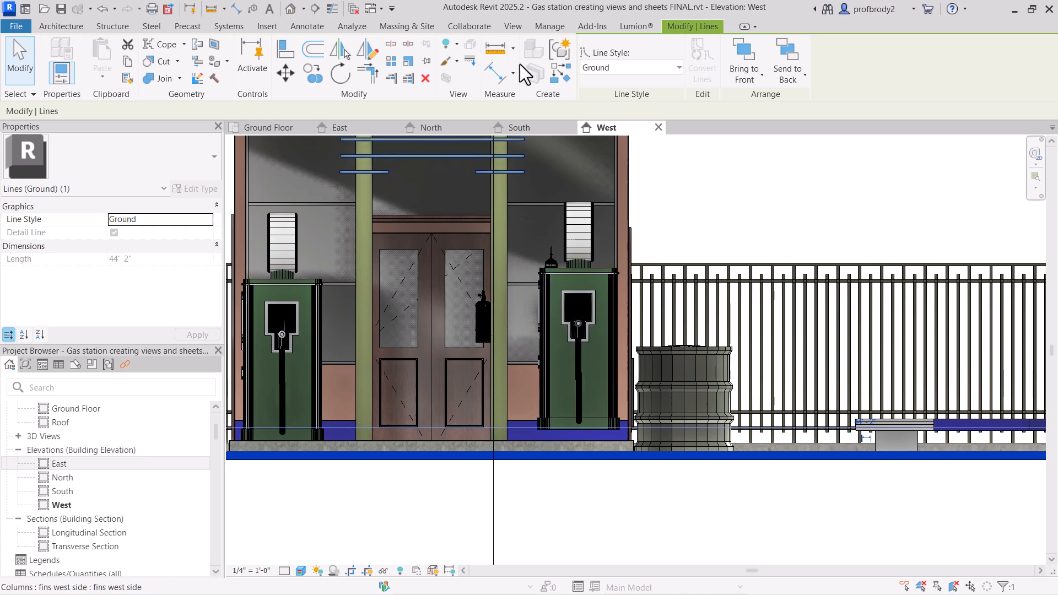
{"action": "left_click", "coordinate": [551, 26]}
{"action": "left_click", "coordinate": [324, 81]}
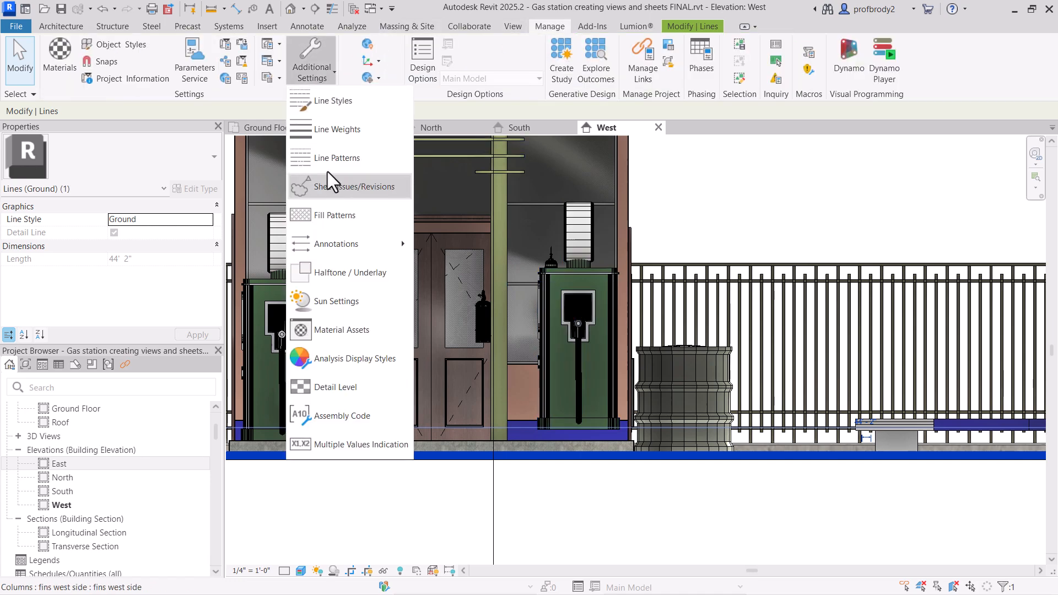
{"action": "left_click", "coordinate": [327, 101]}
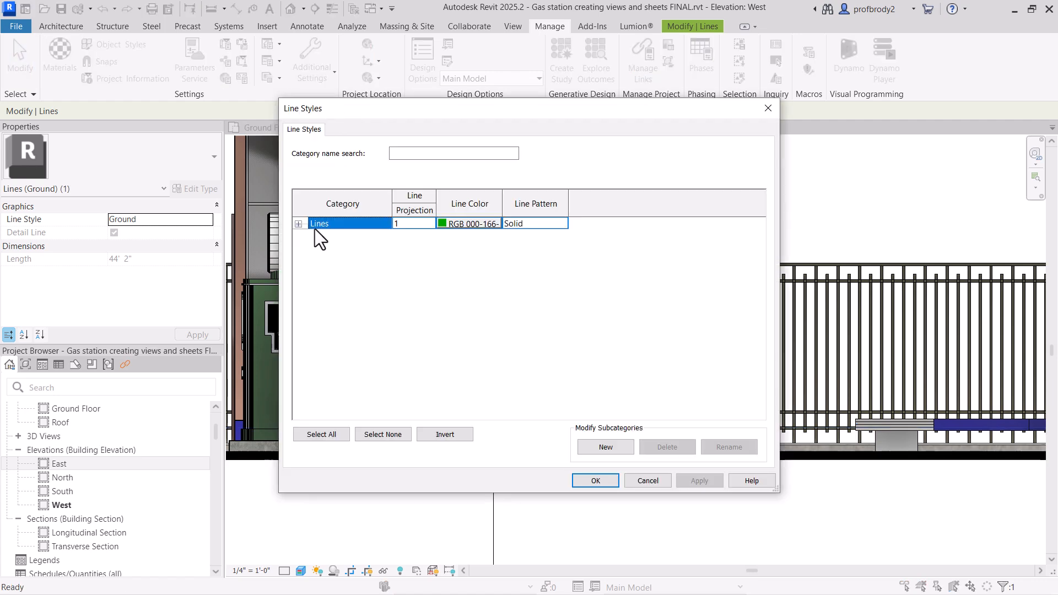
{"action": "left_click", "coordinate": [298, 224]}
{"action": "scroll", "coordinate": [413, 387], "scroll_direction": "down", "scroll_amount": 2}
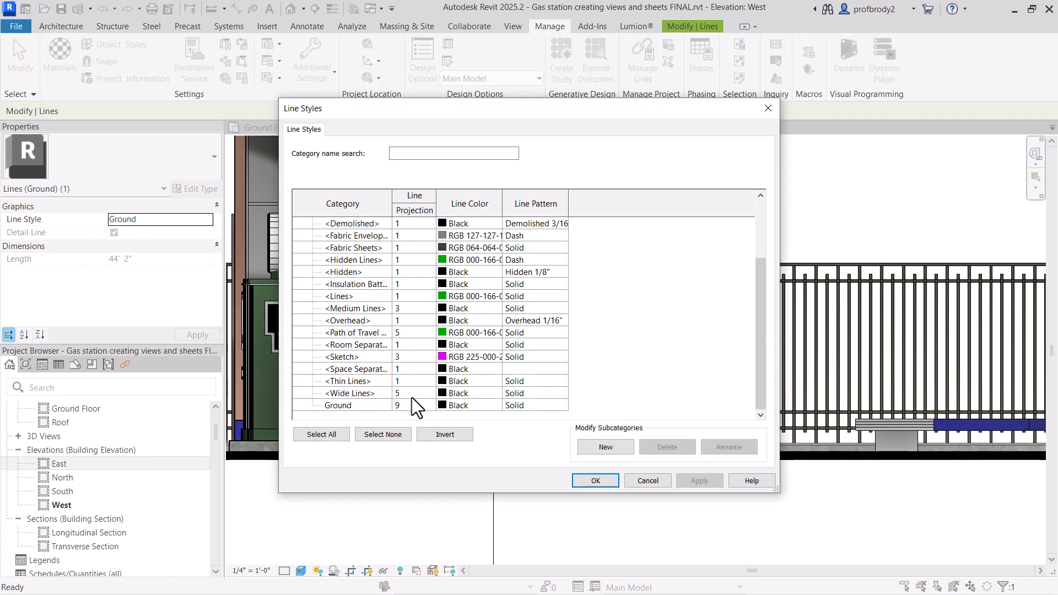
{"action": "left_click", "coordinate": [404, 404]}
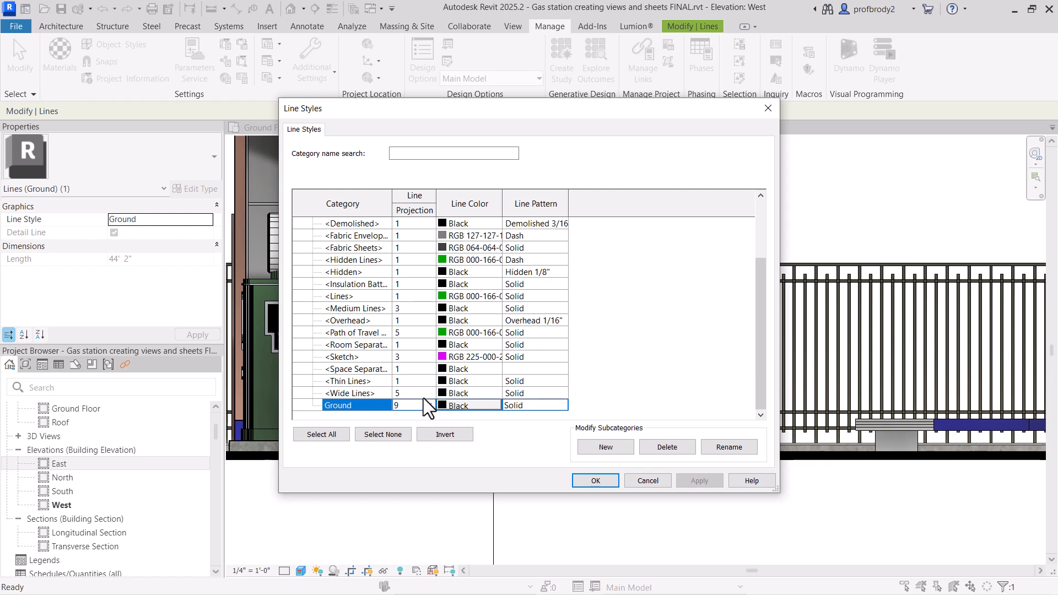
{"action": "left_click", "coordinate": [428, 405]}
{"action": "type", "text": "7"}
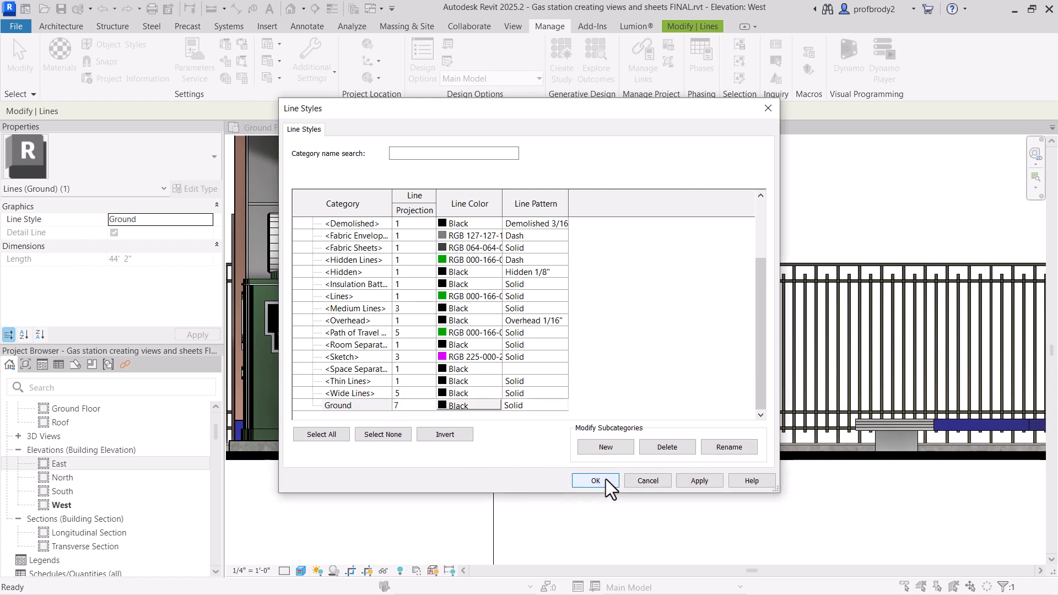
{"action": "left_click", "coordinate": [698, 480]}
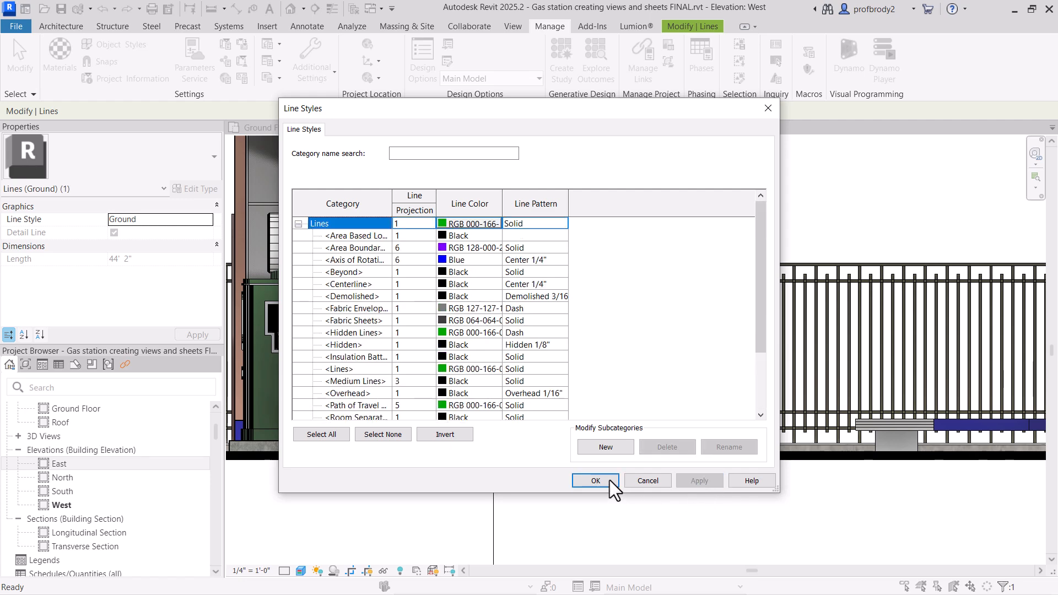
{"action": "left_click", "coordinate": [595, 481]}
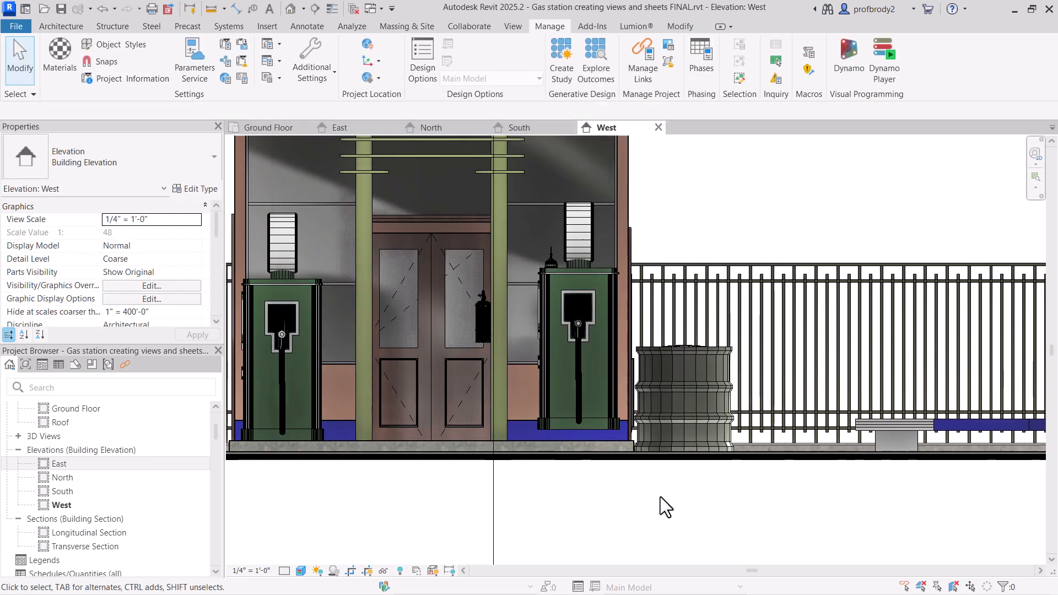
- Hide the crop region boundary and the longitudinal section marker in the West elevation
{"action": "scroll", "coordinate": [660, 499], "scroll_direction": "down", "scroll_amount": 3}
{"action": "scroll", "coordinate": [660, 496], "scroll_direction": "down", "scroll_amount": 4}
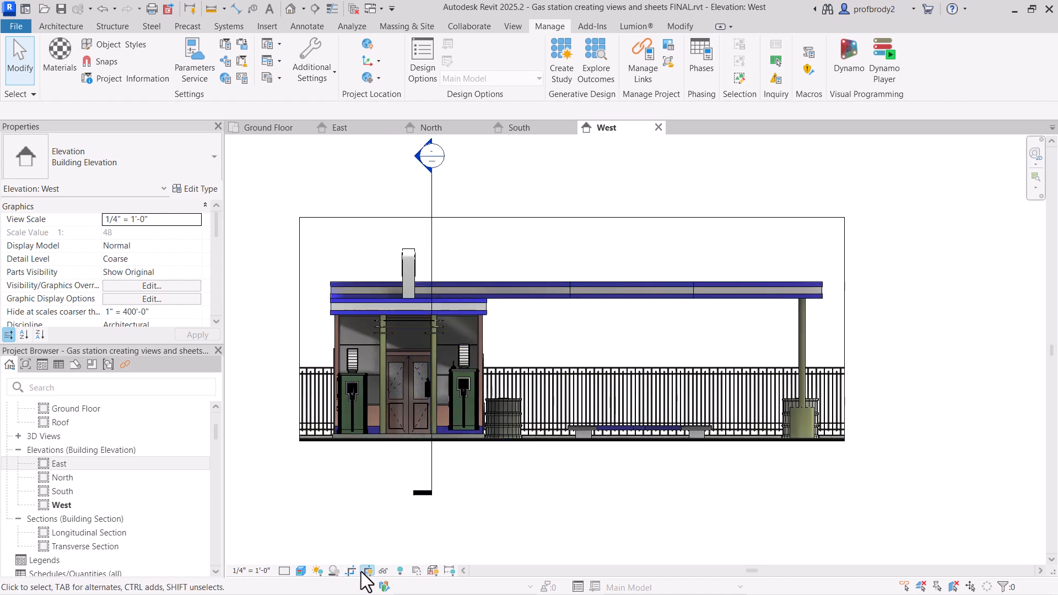
{"action": "left_click", "coordinate": [364, 571]}
{"action": "left_click", "coordinate": [432, 237]}
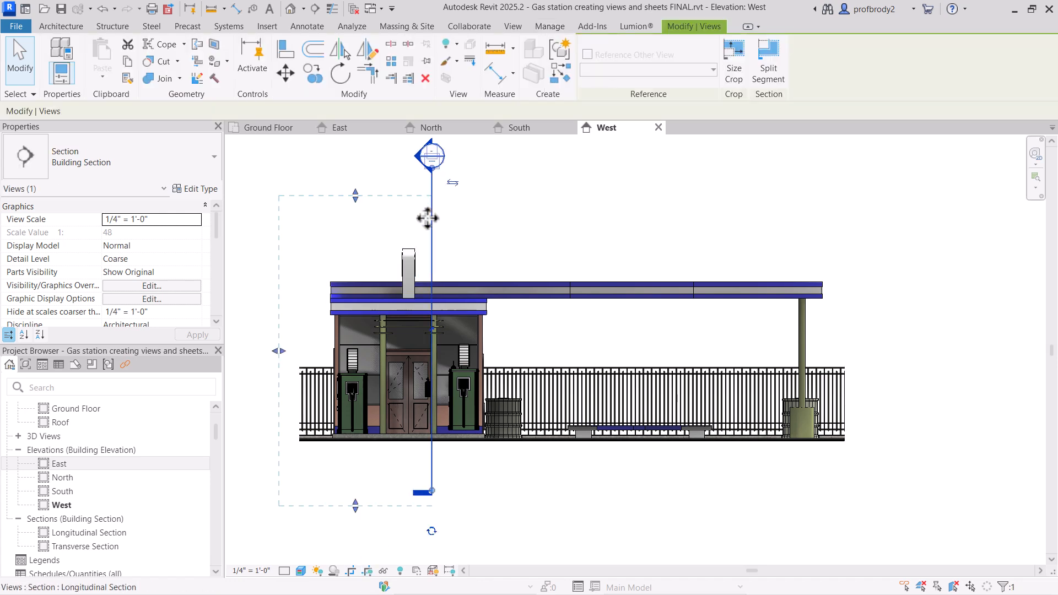
{"action": "right_click", "coordinate": [432, 218]}
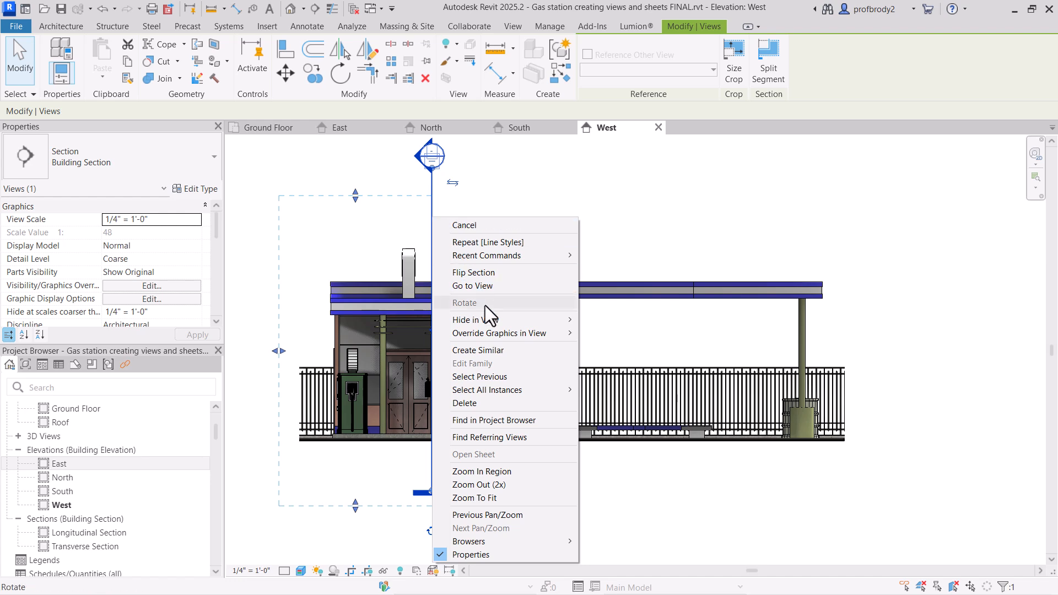
{"action": "mouse_move", "coordinate": [490, 319]}
{"action": "left_click", "coordinate": [597, 336]}
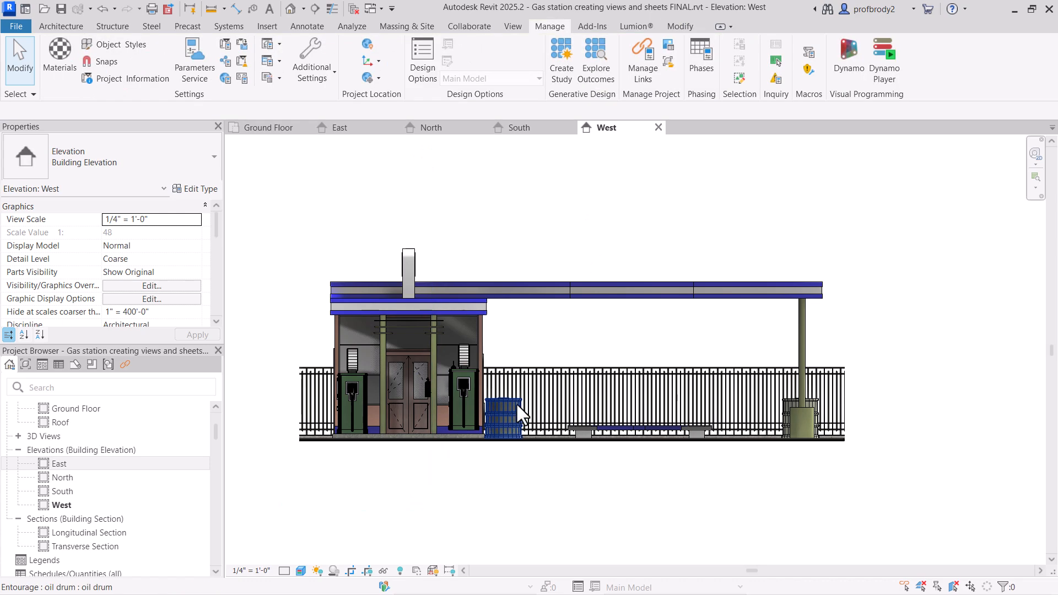
{"action": "scroll", "coordinate": [515, 403], "scroll_direction": "up", "scroll_amount": 2}
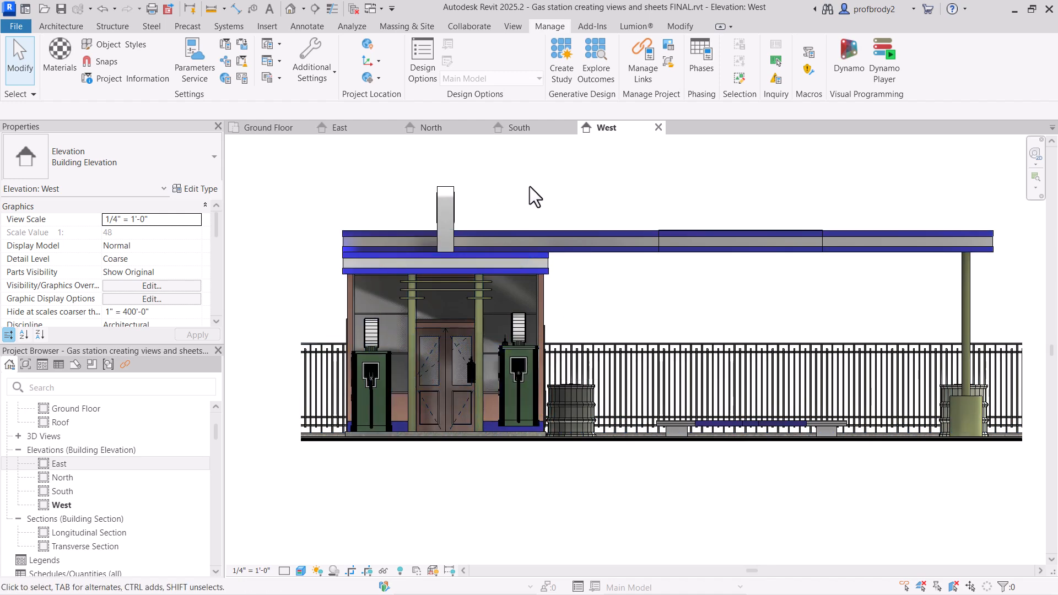
- Open the South elevation and check its graphic display options
{"action": "left_click", "coordinate": [518, 127]}
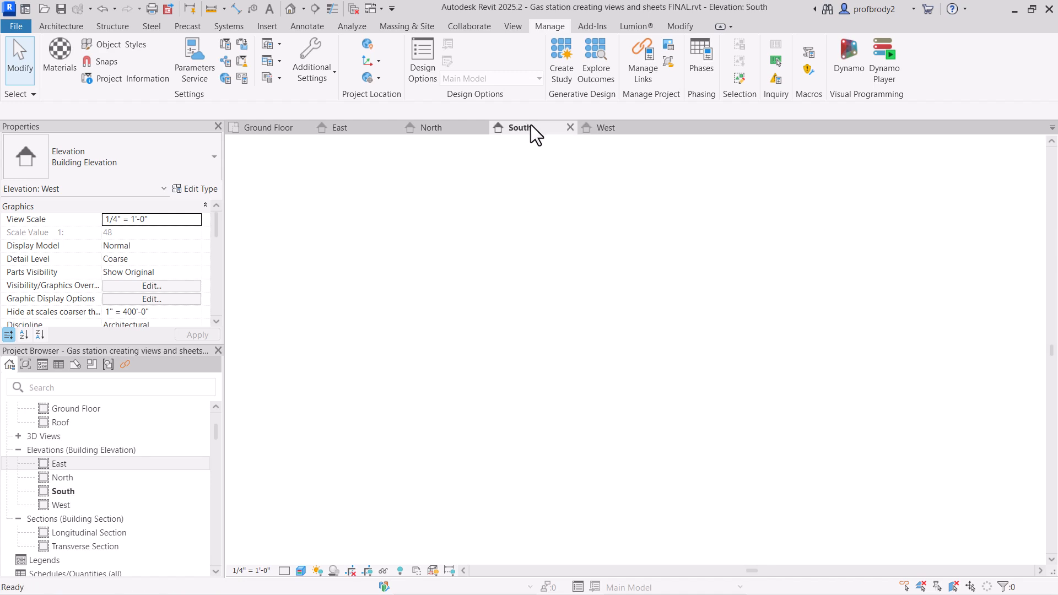
{"action": "scroll", "coordinate": [653, 399], "scroll_direction": "up", "scroll_amount": 5}
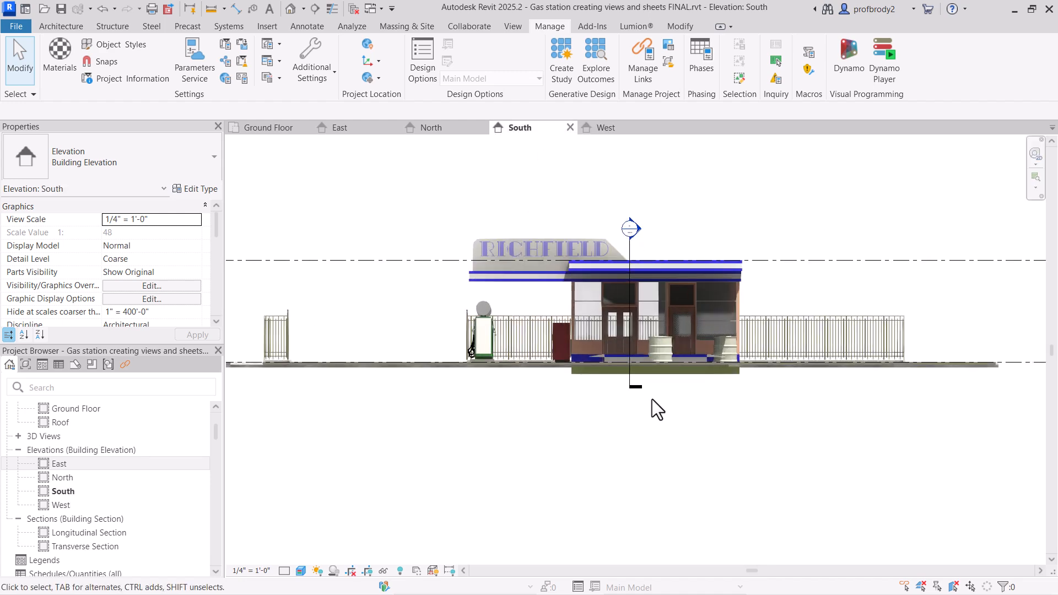
{"action": "middle_click_drag", "start_coordinate": [682, 395], "coordinate": [683, 431]}
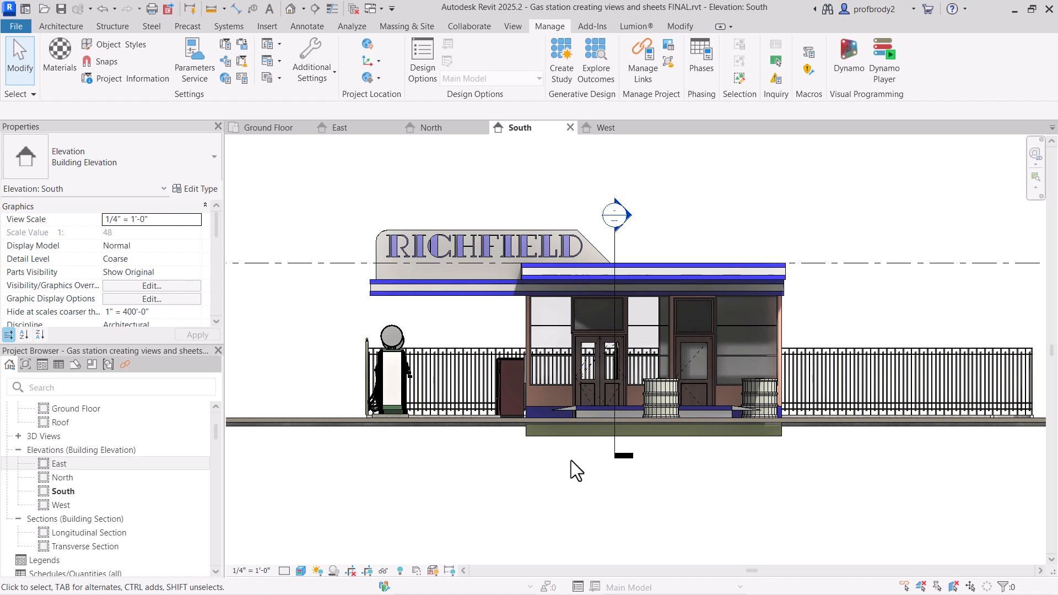
{"action": "left_click", "coordinate": [300, 570]}
{"action": "left_click", "coordinate": [307, 467]}
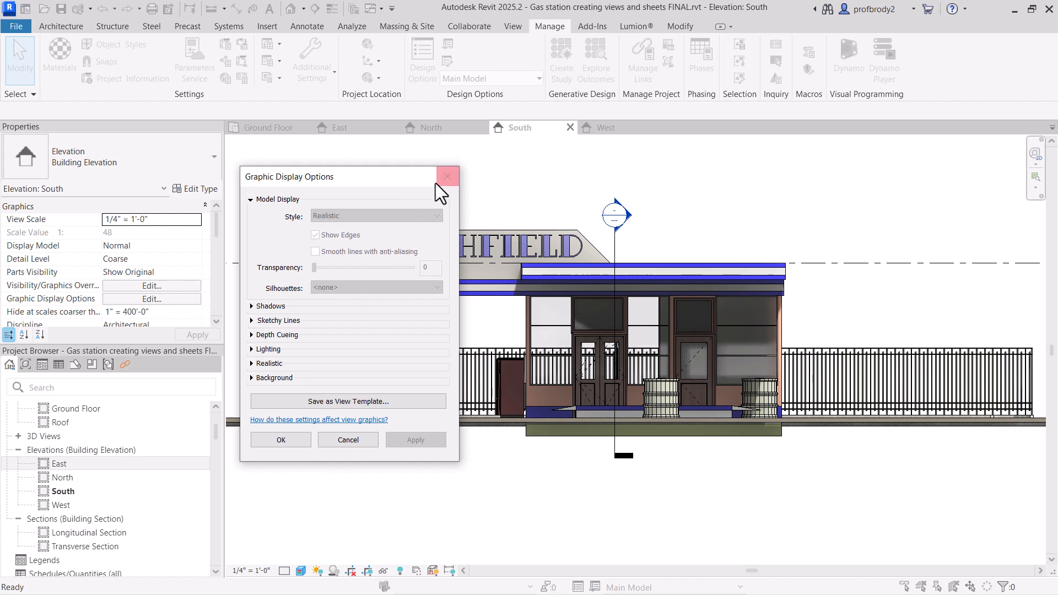
{"action": "left_click", "coordinate": [447, 176]}
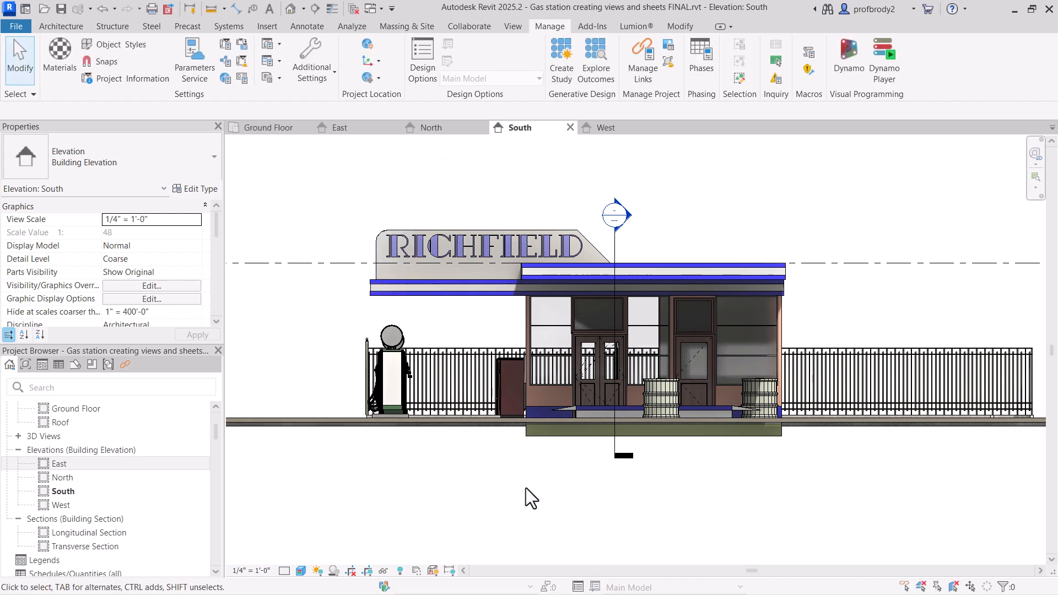
- Remove the Rendered ortho view template from the South elevation by assigning <None>
{"action": "scroll", "coordinate": [525, 488], "scroll_direction": "up", "scroll_amount": 1}
{"action": "middle_click_drag", "start_coordinate": [541, 520], "coordinate": [534, 543]}
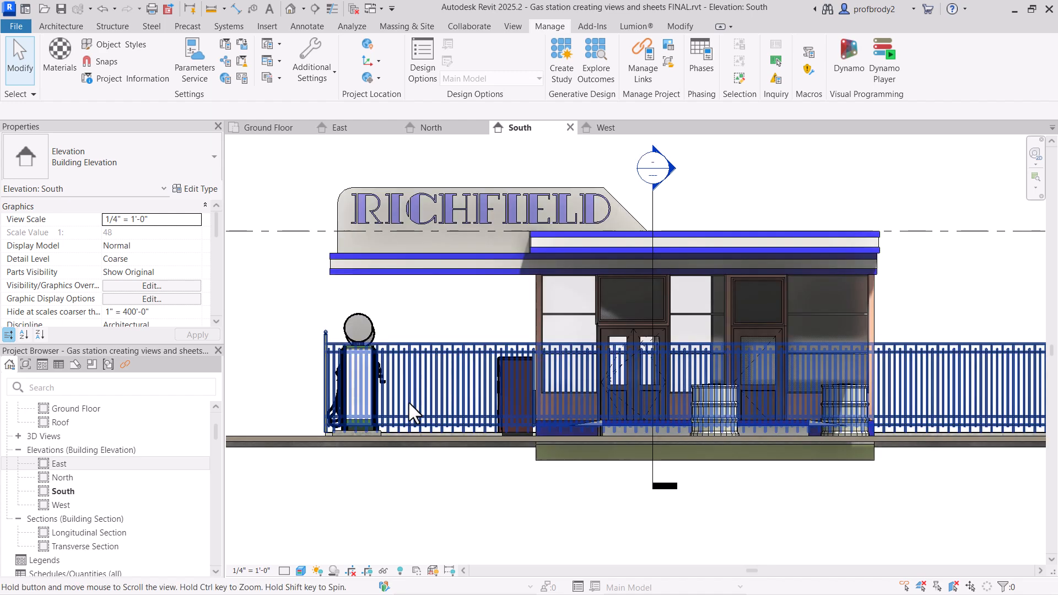
{"action": "scroll", "coordinate": [408, 401], "scroll_direction": "up", "scroll_amount": 1}
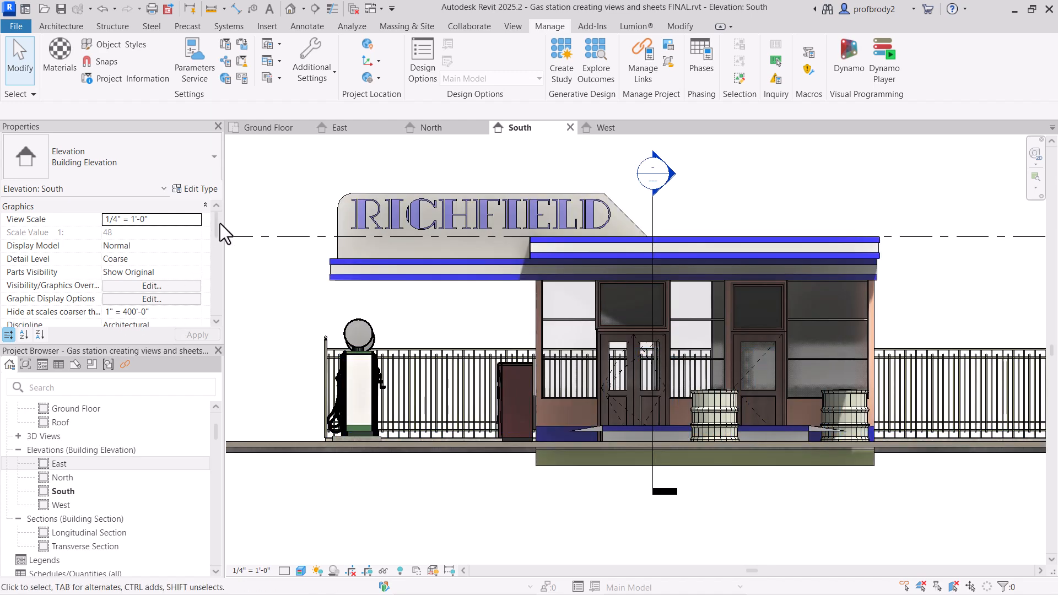
{"action": "left_click_drag", "start_coordinate": [216, 224], "coordinate": [214, 260]}
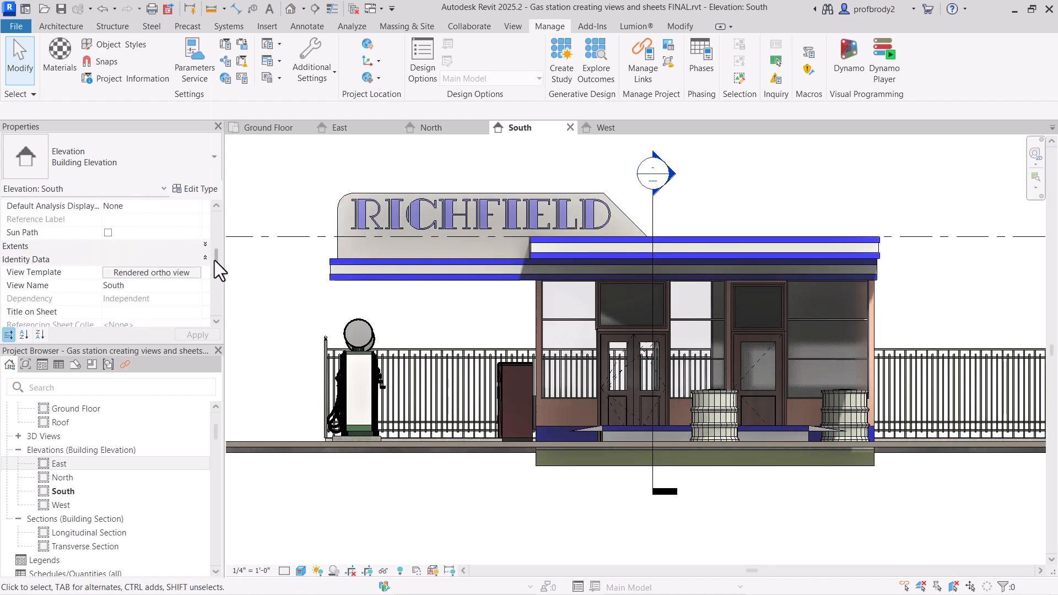
{"action": "left_click", "coordinate": [177, 274]}
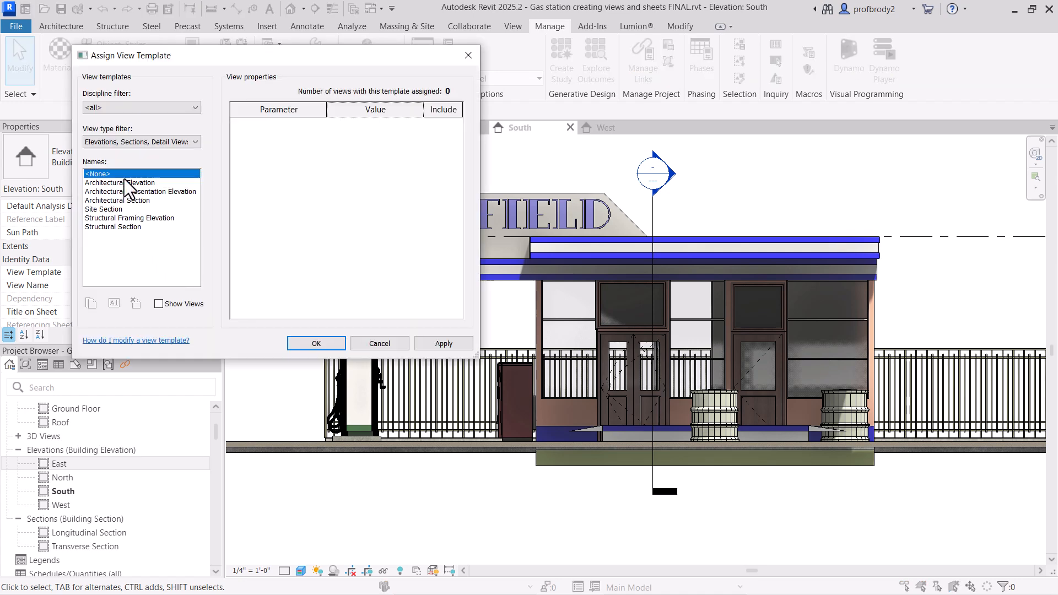
{"action": "left_click", "coordinate": [123, 179]}
{"action": "left_click", "coordinate": [117, 173]}
{"action": "left_click", "coordinate": [444, 343]}
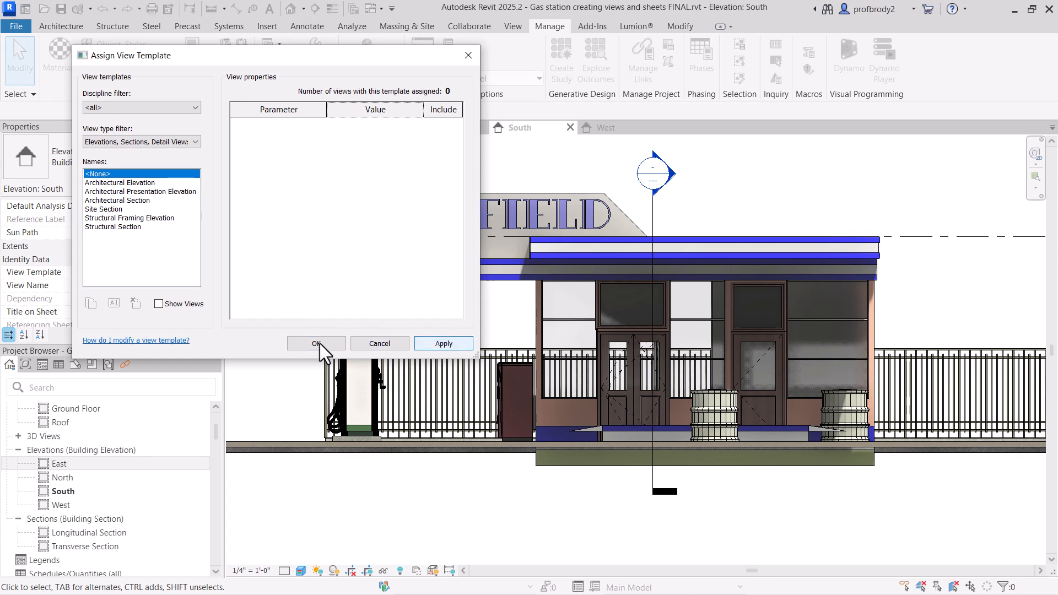
{"action": "left_click", "coordinate": [319, 343]}
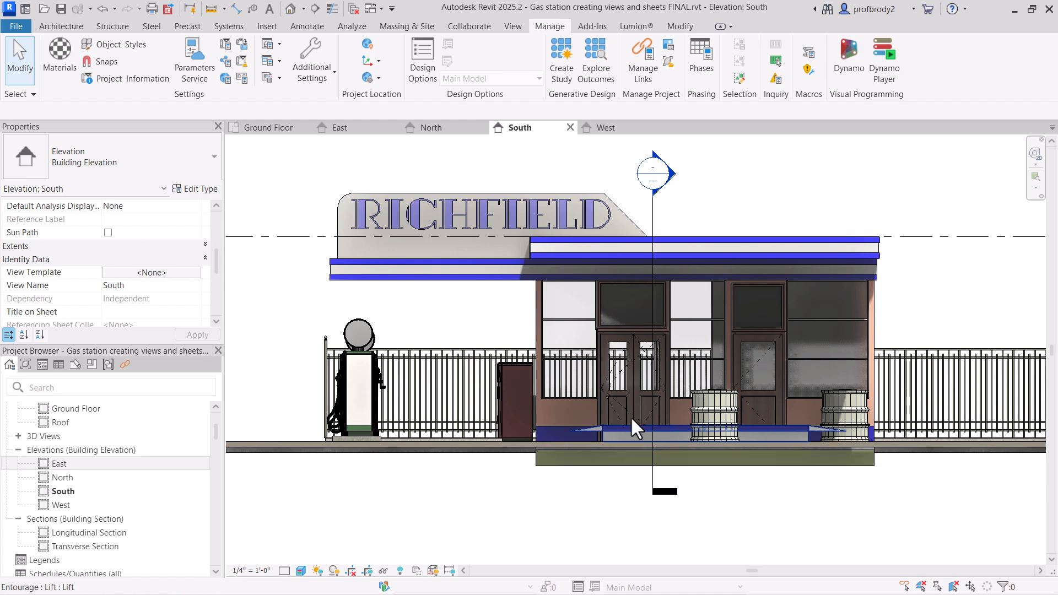
- Turn off cast shadows in the South elevation's graphic display options and apply the change, keeping ambient shadows on
{"action": "scroll", "coordinate": [649, 398], "scroll_direction": "up", "scroll_amount": 1}
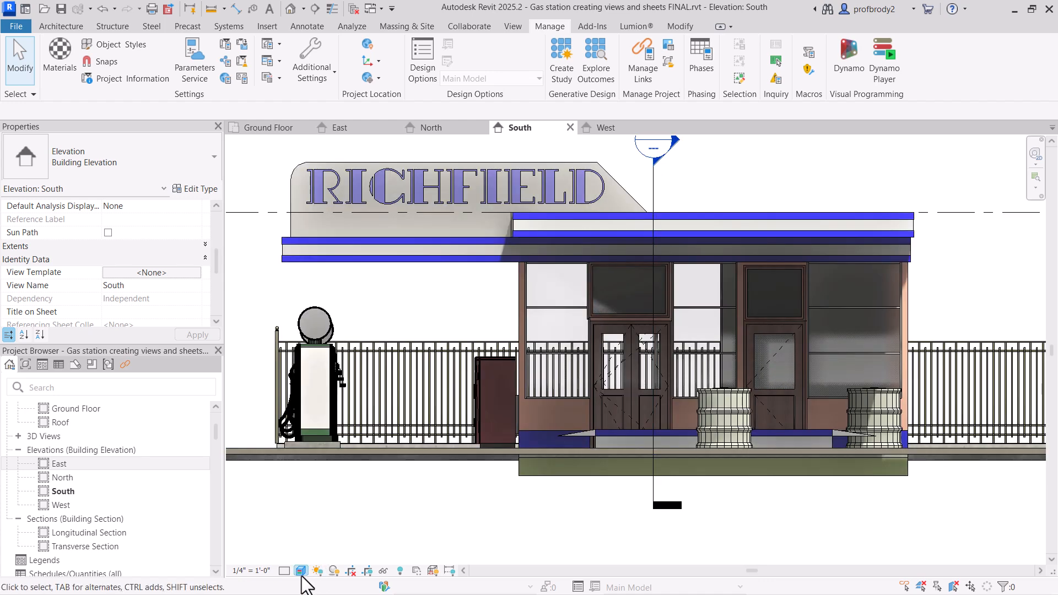
{"action": "left_click", "coordinate": [302, 572]}
{"action": "left_click", "coordinate": [320, 466]}
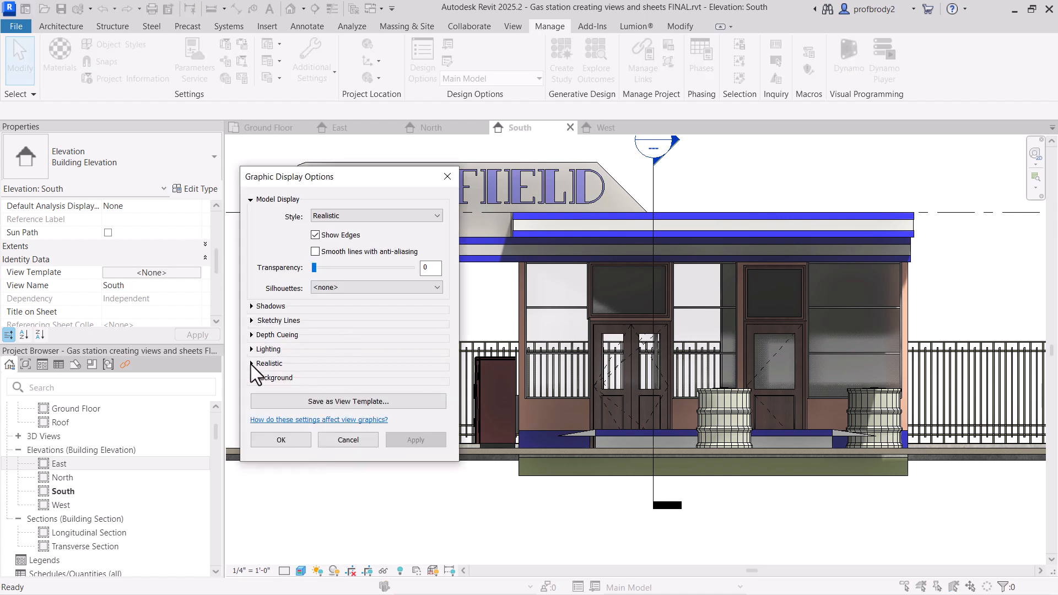
{"action": "left_click", "coordinate": [251, 306]}
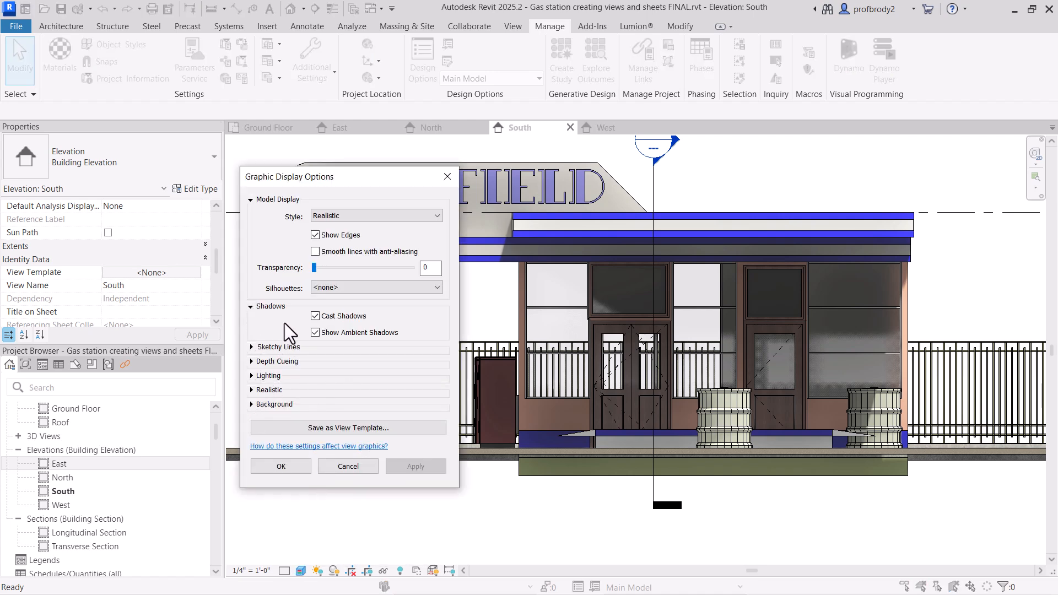
{"action": "left_click", "coordinate": [315, 333]}
{"action": "left_click", "coordinate": [315, 316]}
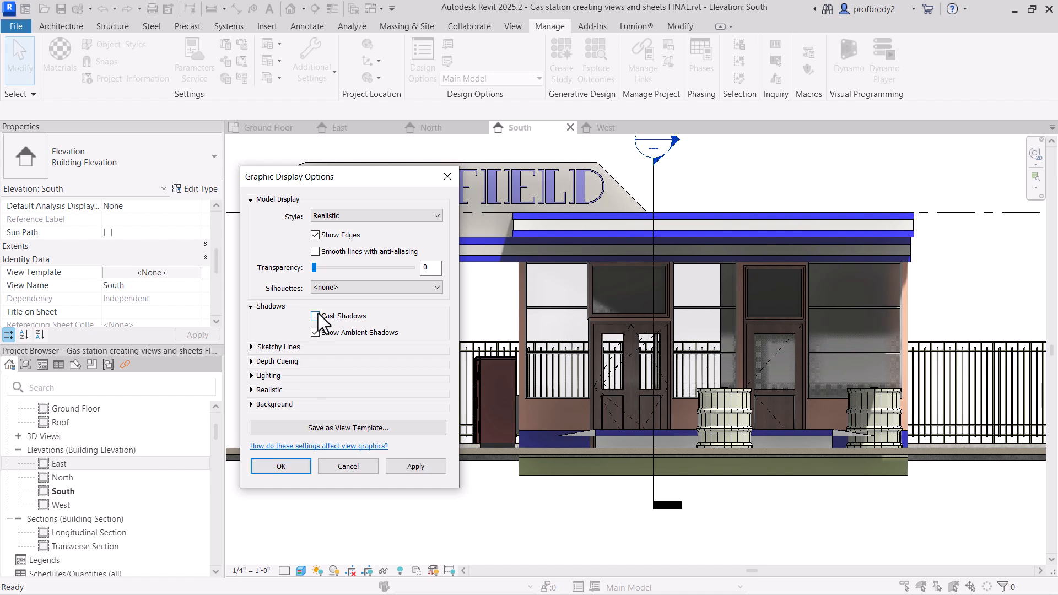
{"action": "left_click", "coordinate": [415, 466]}
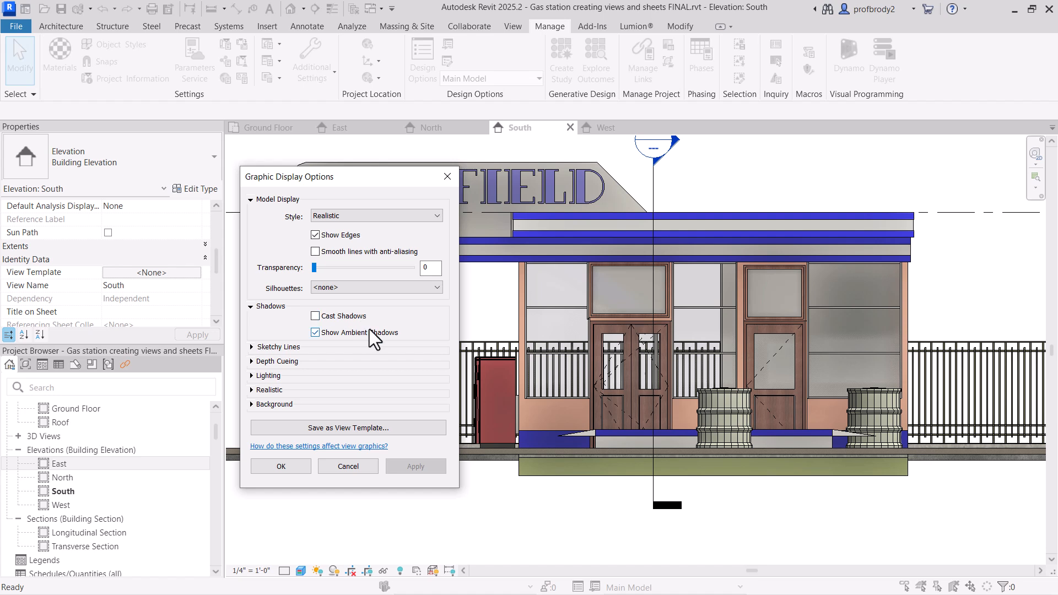
- Turn cast shadows back on for the South elevation, apply the setting and close the graphic display options
{"action": "left_click", "coordinate": [312, 317]}
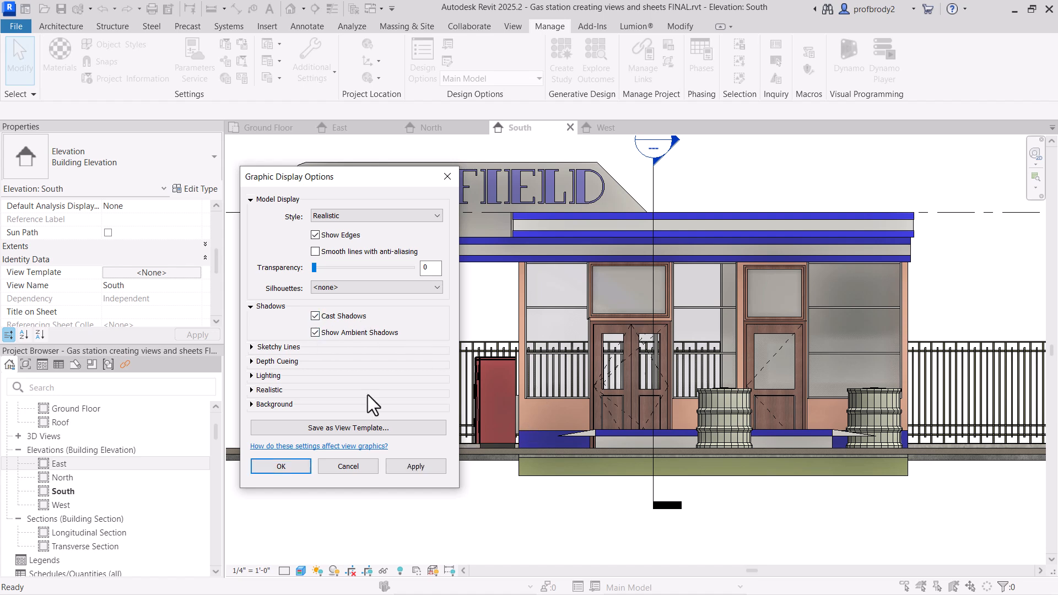
{"action": "left_click", "coordinate": [415, 466]}
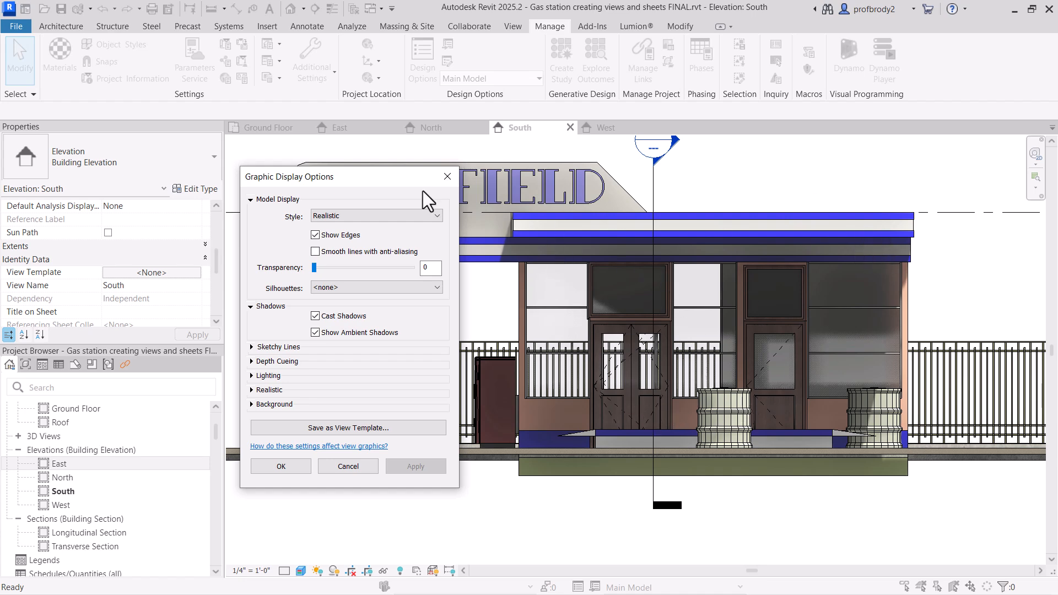
{"action": "left_click", "coordinate": [446, 177]}
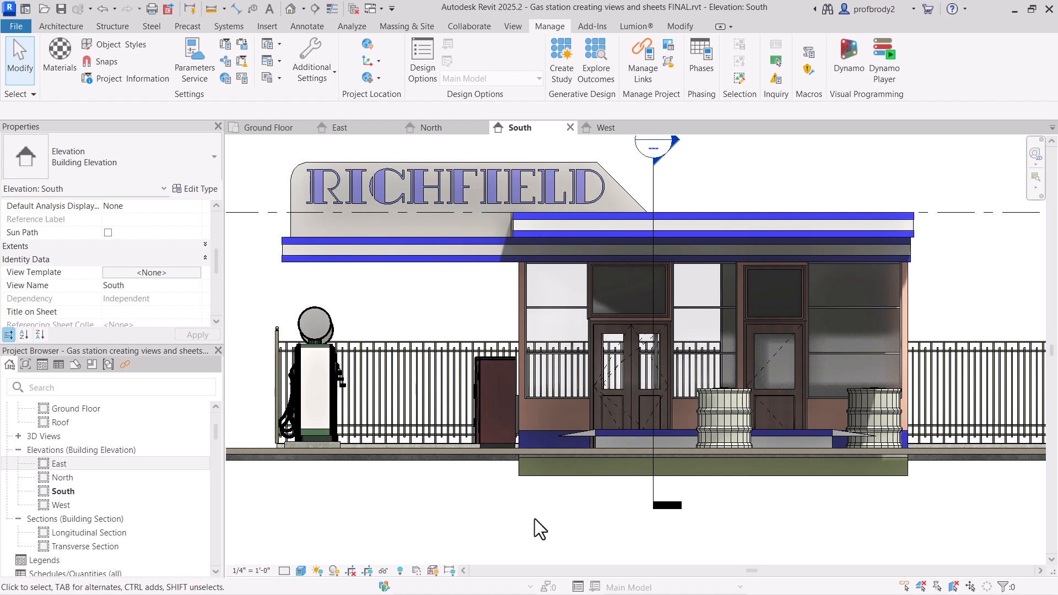
{"action": "middle_click_drag", "start_coordinate": [479, 513], "coordinate": [562, 500]}
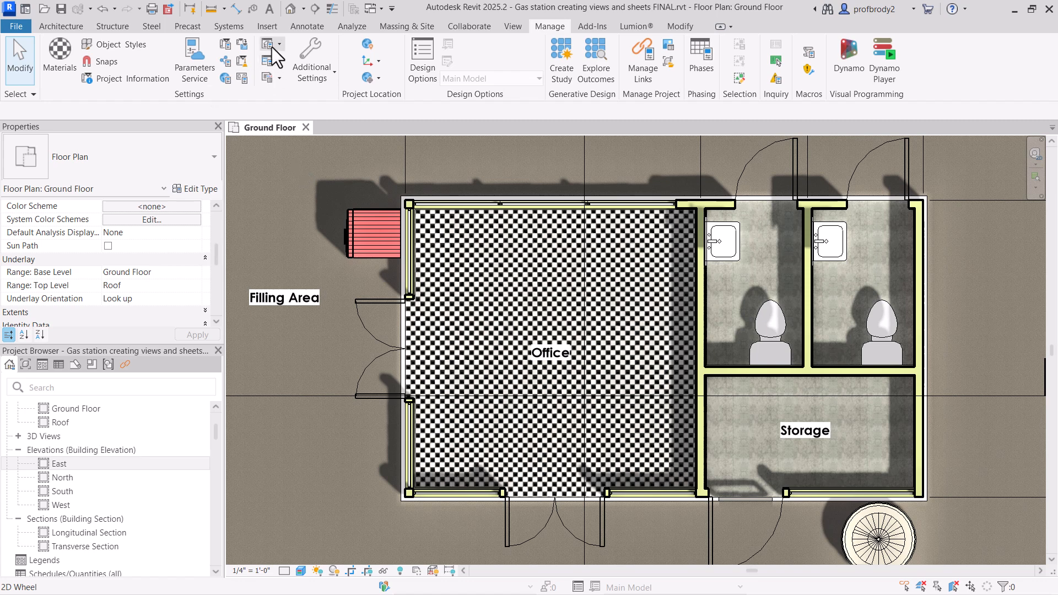
- Place a north-facing Interior Elevation marker in the Office, switching the Ground Floor plan to the Hidden Line visual style
{"action": "left_click", "coordinate": [507, 32]}
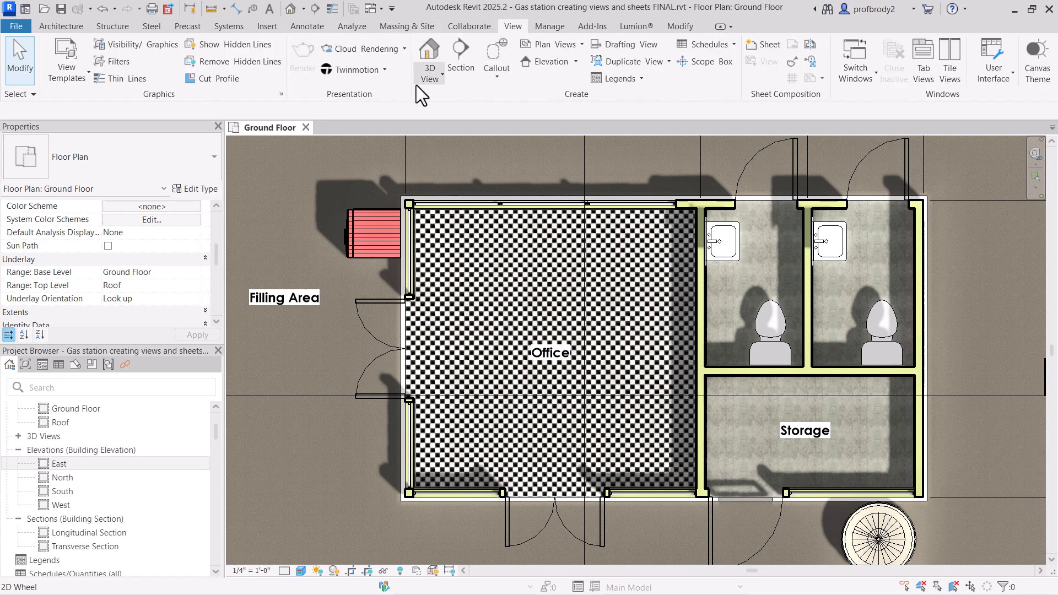
{"action": "left_click", "coordinate": [574, 61]}
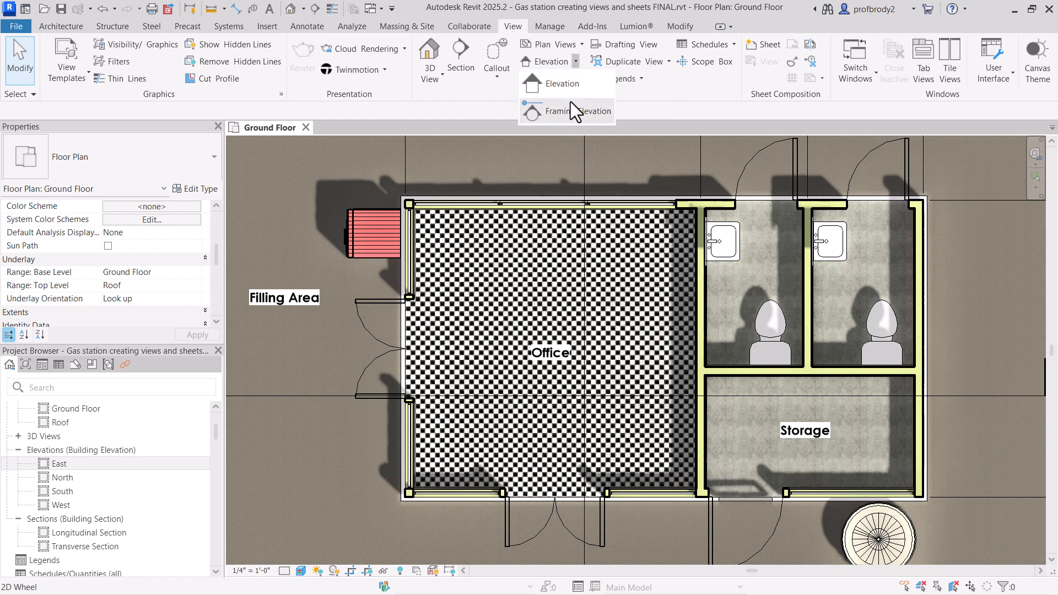
{"action": "left_click", "coordinate": [562, 84]}
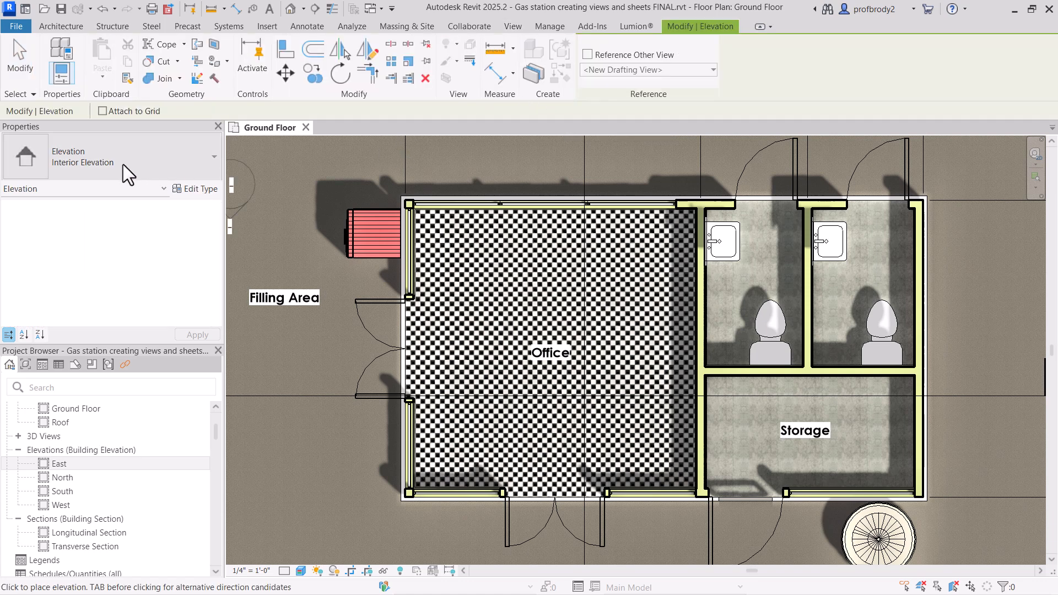
{"action": "left_click", "coordinate": [88, 164]}
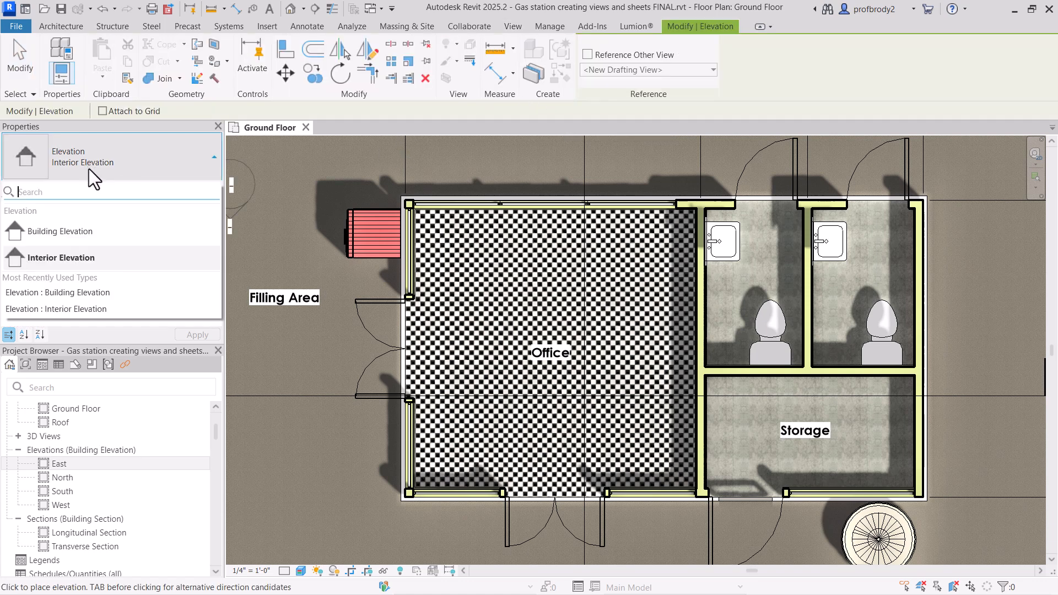
{"action": "left_click", "coordinate": [62, 257]}
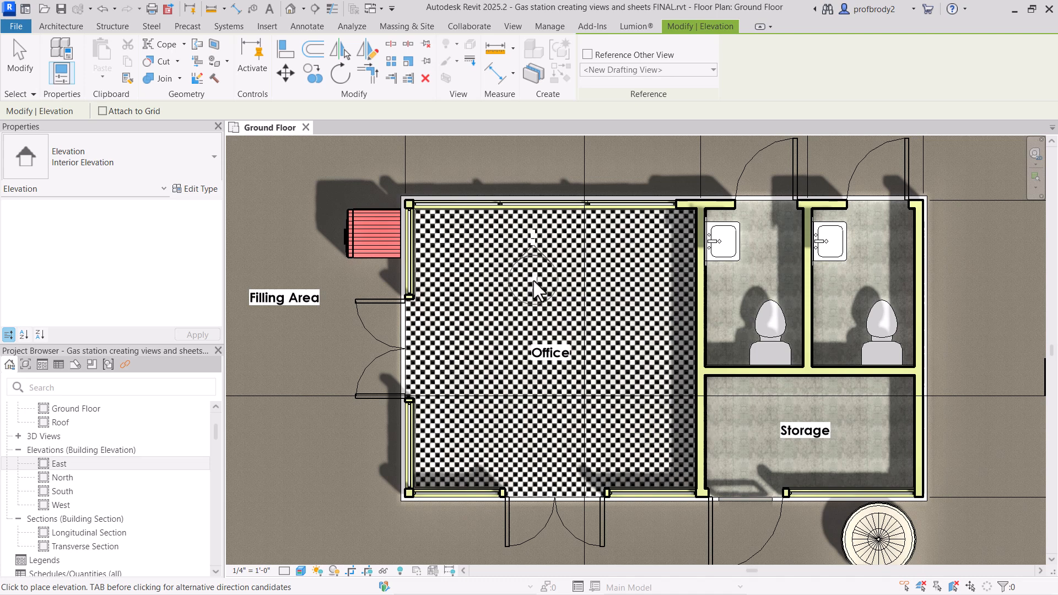
{"action": "left_click", "coordinate": [300, 571]}
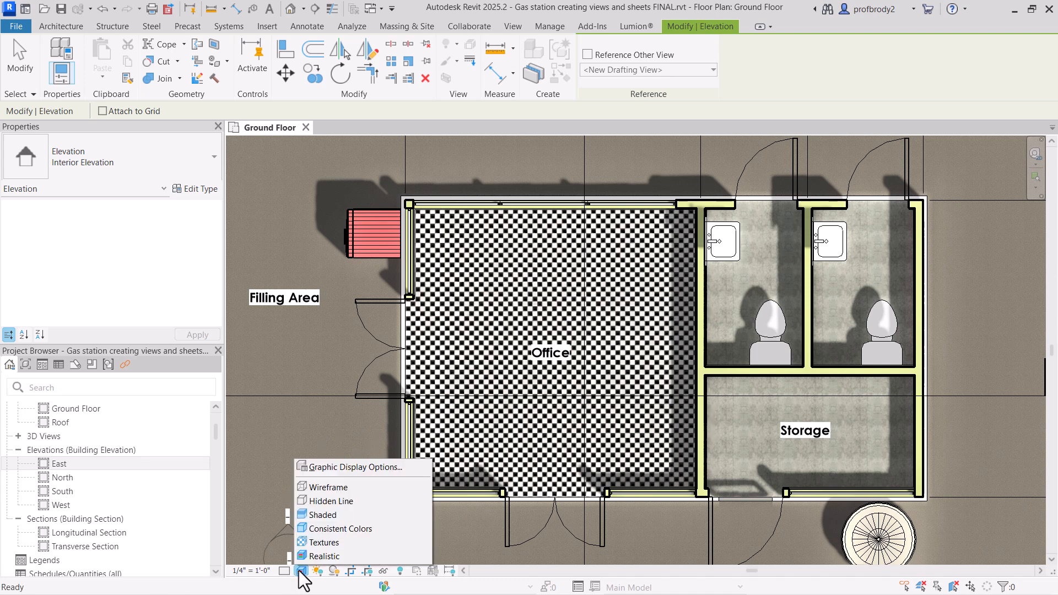
{"action": "left_click", "coordinate": [329, 500]}
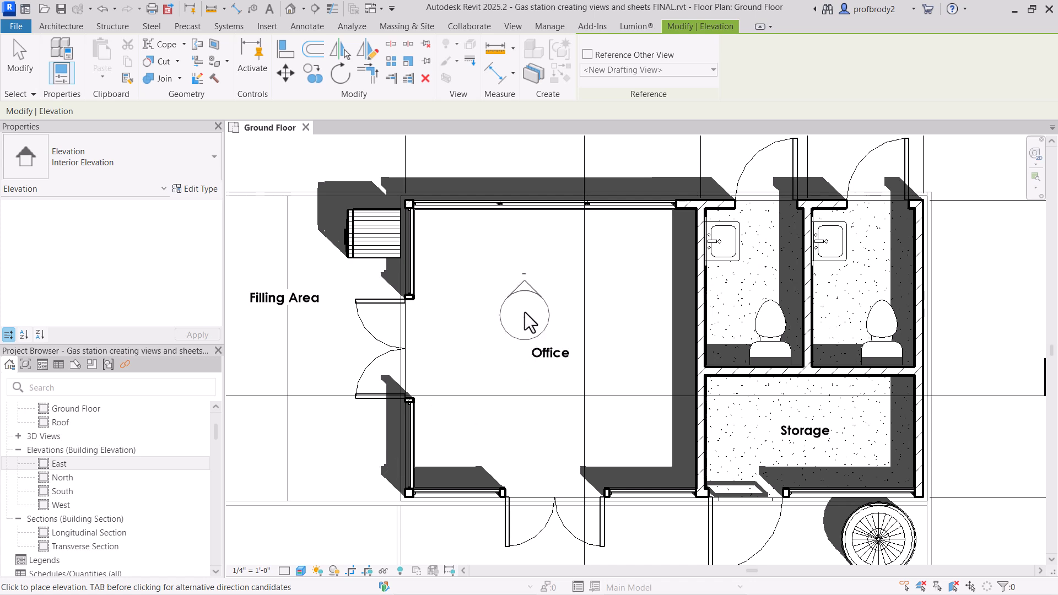
{"action": "left_click", "coordinate": [536, 282]}
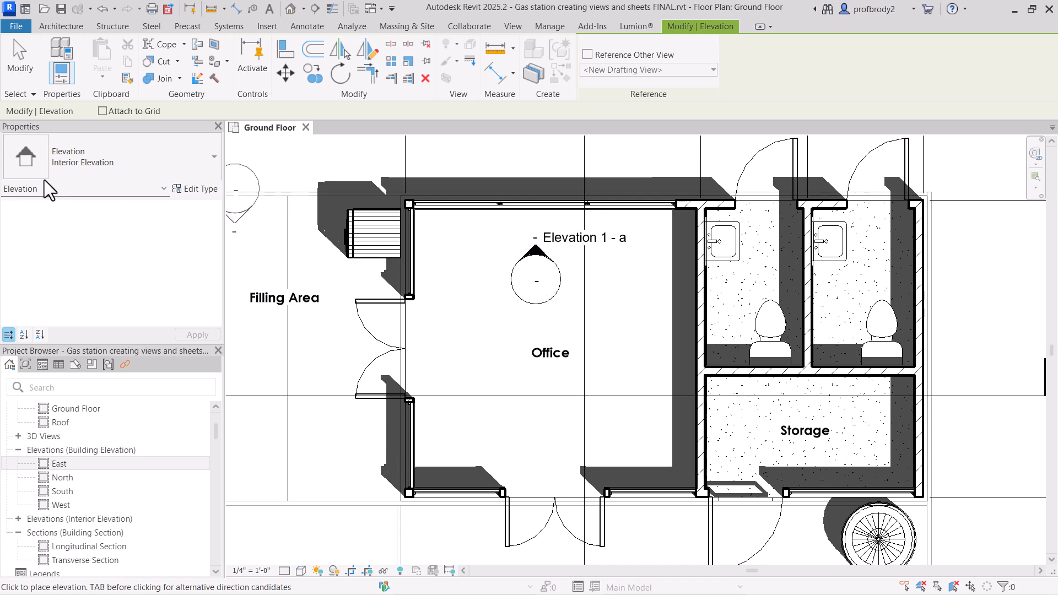
{"action": "left_click", "coordinate": [18, 43]}
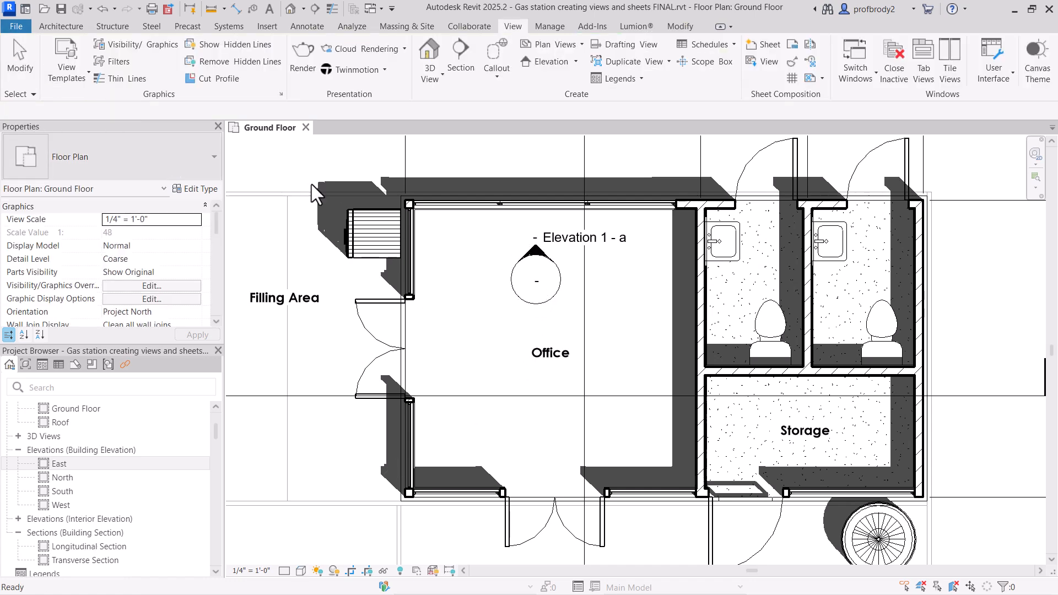
- Pull the far clip line of the Office's north-facing interior elevation in to just outside the north wall
{"action": "left_click", "coordinate": [536, 255]}
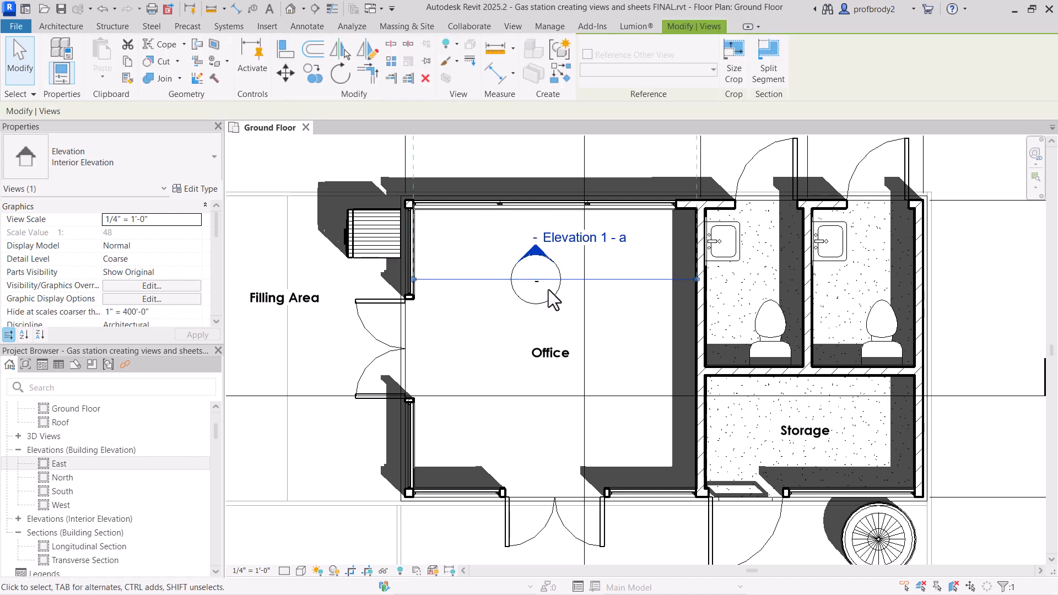
{"action": "scroll", "coordinate": [528, 324], "scroll_direction": "down", "scroll_amount": 1}
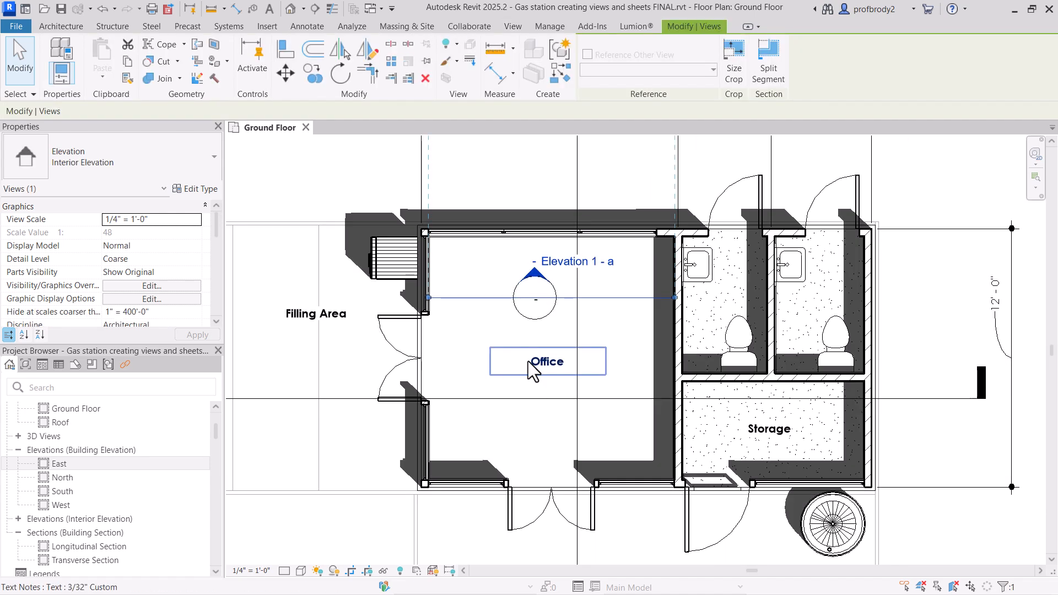
{"action": "mouse_move", "coordinate": [534, 317]}
{"action": "middle_mouse_down"}
{"action": "mouse_move", "coordinate": [546, 402]}
{"action": "mouse_move", "coordinate": [546, 331]}
{"action": "middle_mouse_up"}
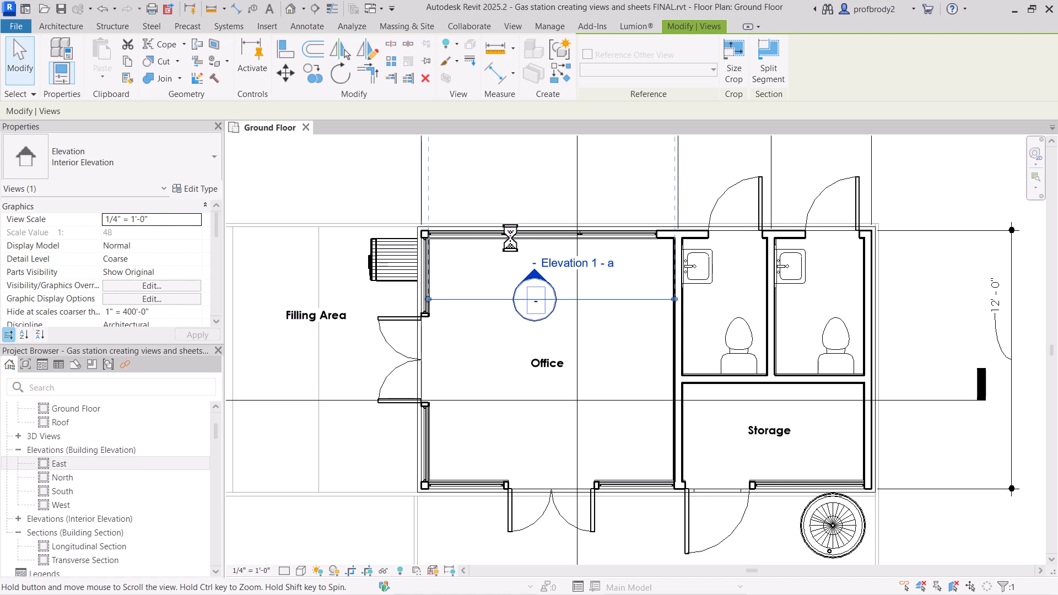
{"action": "scroll", "coordinate": [509, 270], "scroll_direction": "down", "scroll_amount": 1}
{"action": "middle_click_drag", "start_coordinate": [512, 281], "coordinate": [529, 333]}
{"action": "scroll", "coordinate": [520, 328], "scroll_direction": "down", "scroll_amount": 1}
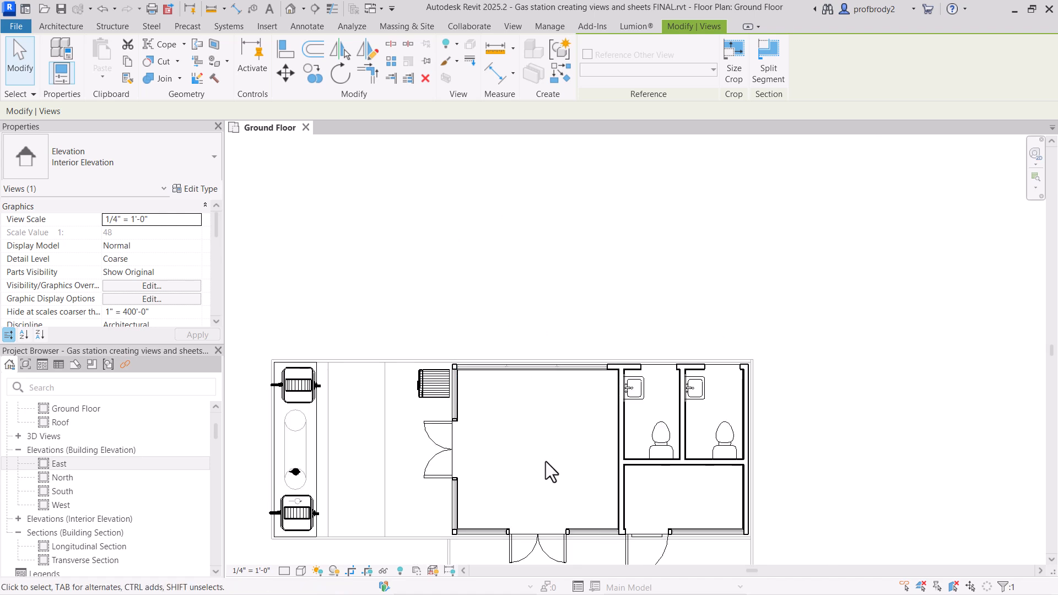
{"action": "left_click_drag", "start_coordinate": [538, 227], "coordinate": [546, 355]}
{"action": "mouse_move", "coordinate": [539, 424]}
{"action": "middle_mouse_down"}
{"action": "mouse_move", "coordinate": [555, 345]}
{"action": "mouse_move", "coordinate": [550, 370]}
{"action": "middle_mouse_up"}
{"action": "scroll", "coordinate": [548, 375], "scroll_direction": "up", "scroll_amount": 1}
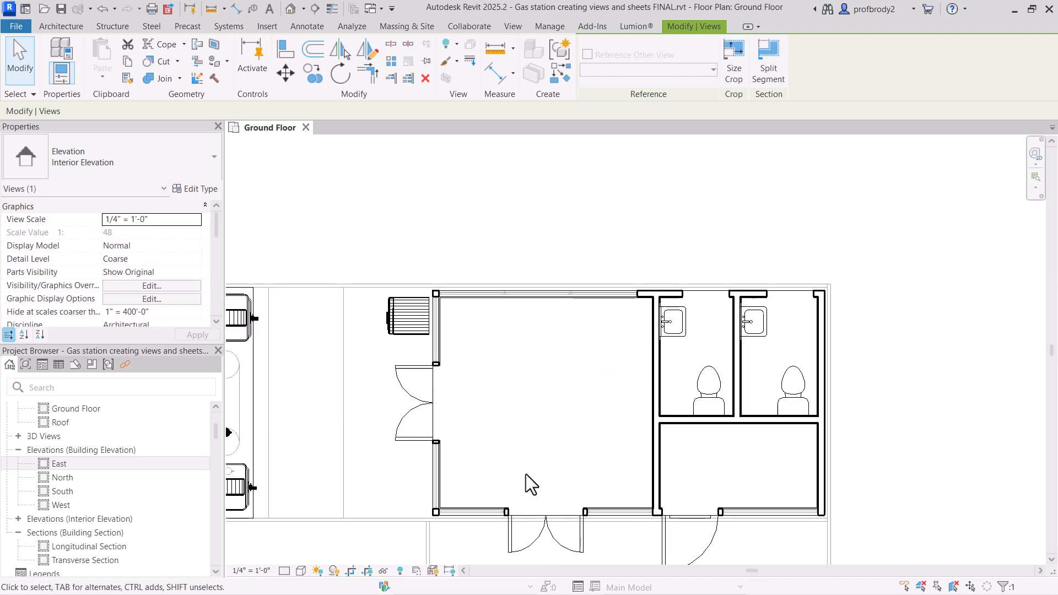
{"action": "middle_click_drag", "start_coordinate": [534, 417], "coordinate": [543, 382]}
{"action": "scroll", "coordinate": [543, 382], "scroll_direction": "up", "scroll_amount": 1}
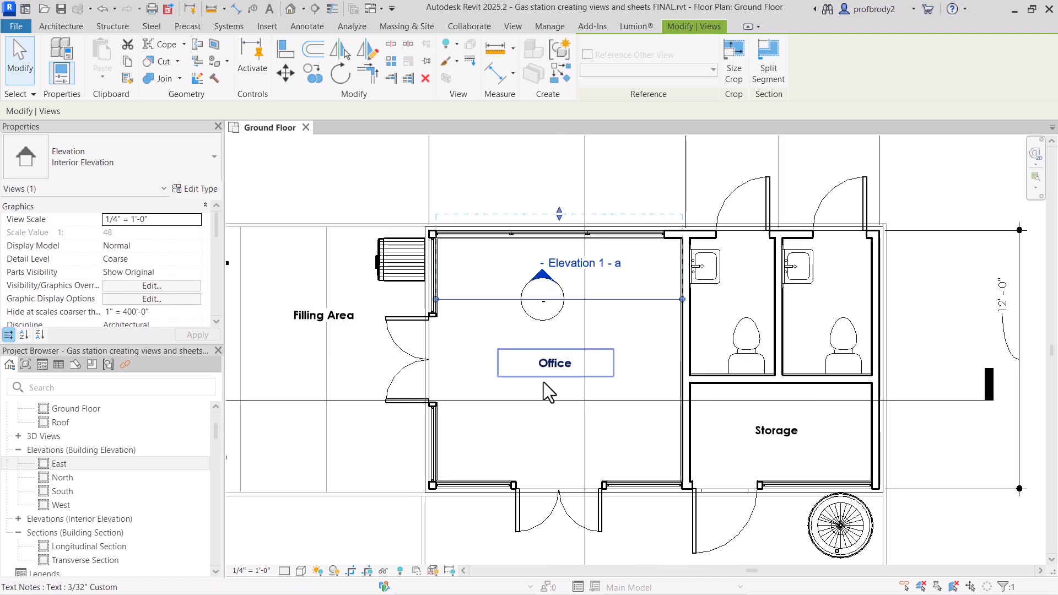
- Enable the west, south and east views on the Office's elevation marker and expand the list of interior elevations
{"action": "left_click", "coordinate": [535, 319]}
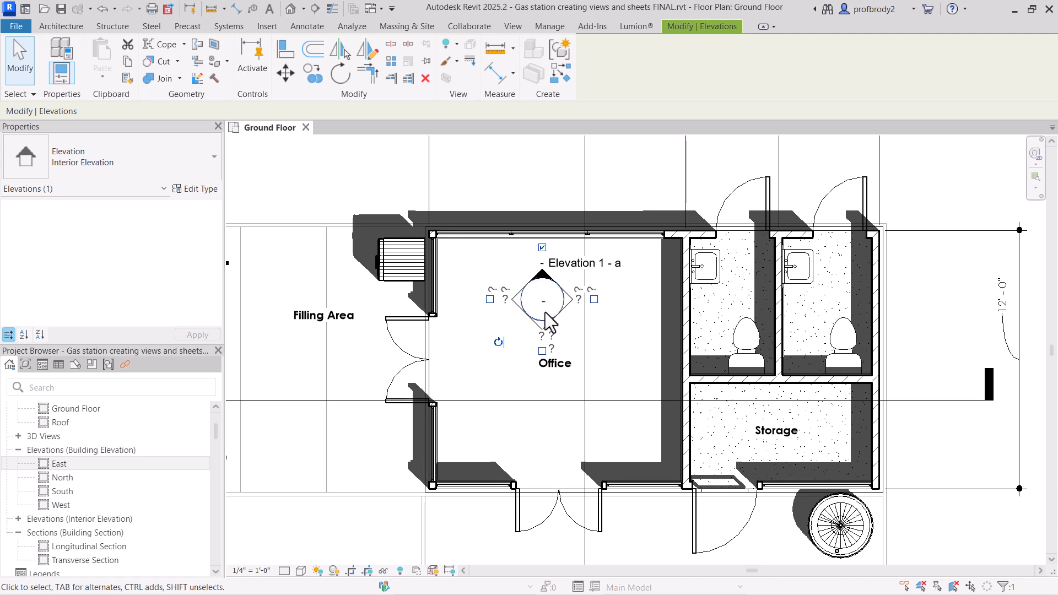
{"action": "left_click", "coordinate": [490, 299]}
{"action": "left_click", "coordinate": [541, 350]}
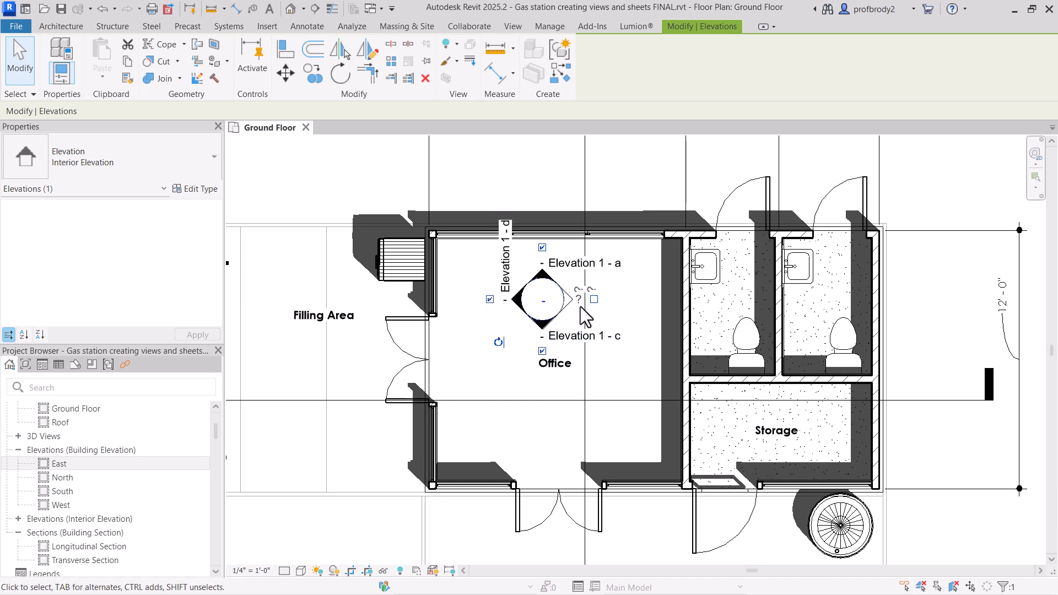
{"action": "left_click", "coordinate": [594, 299]}
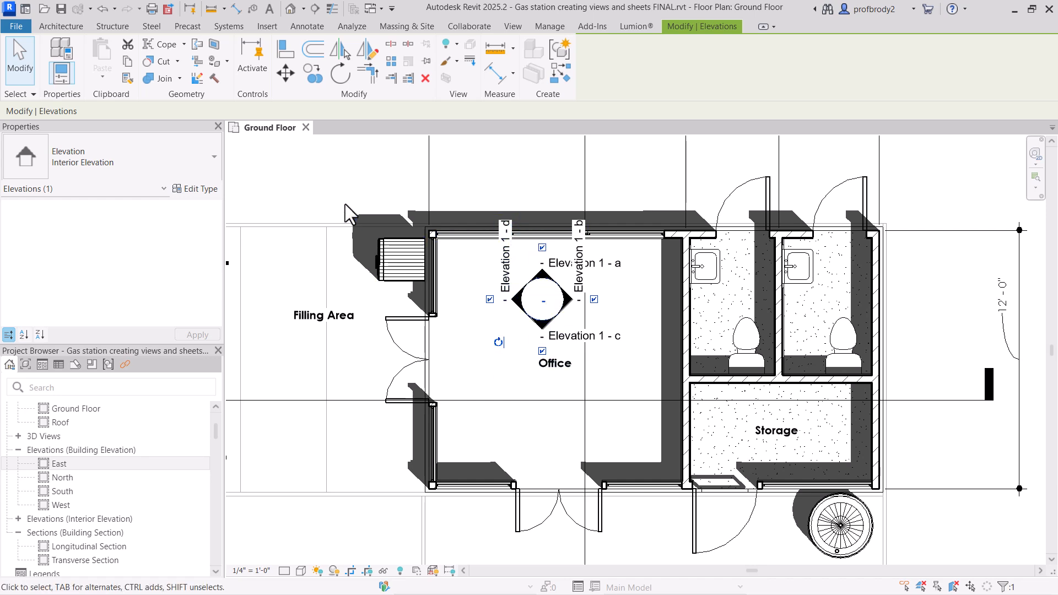
{"action": "left_click", "coordinate": [342, 187]}
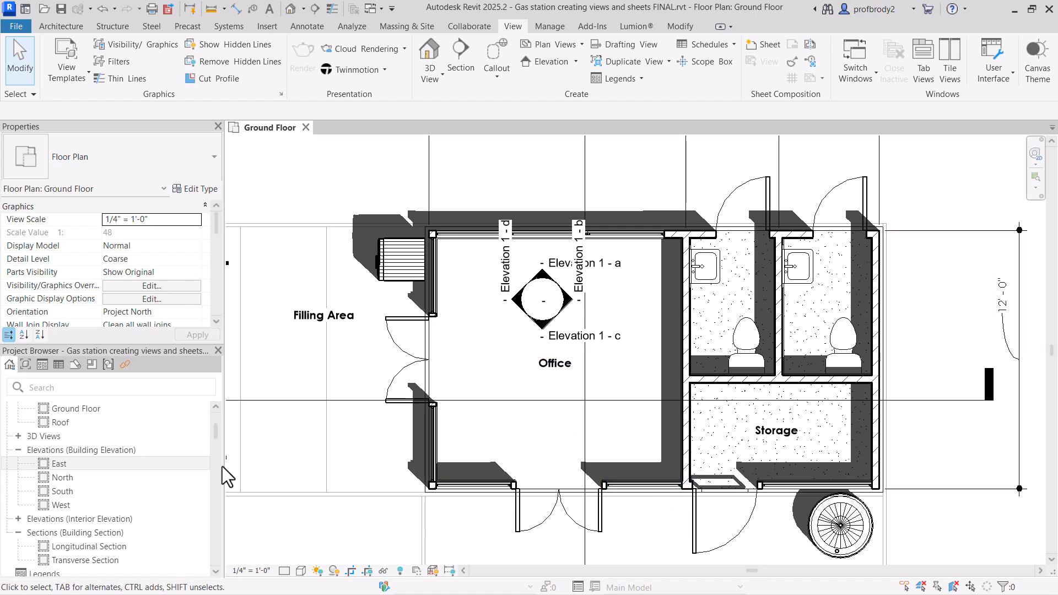
{"action": "left_click", "coordinate": [18, 518]}
{"action": "scroll", "coordinate": [174, 517], "scroll_direction": "down", "scroll_amount": 3}
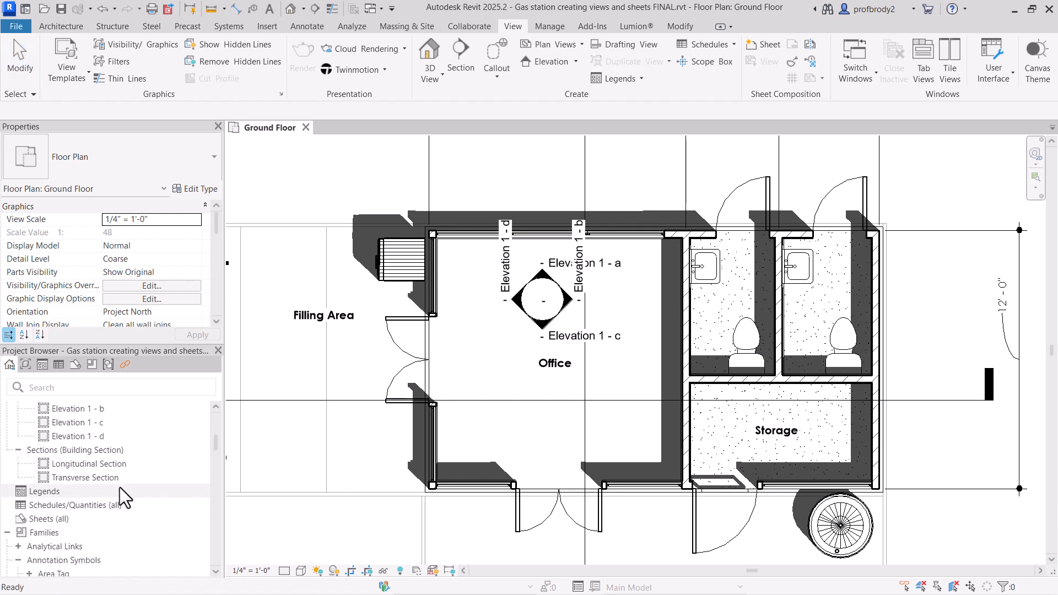
{"action": "scroll", "coordinate": [119, 485], "scroll_direction": "up", "scroll_amount": 3}
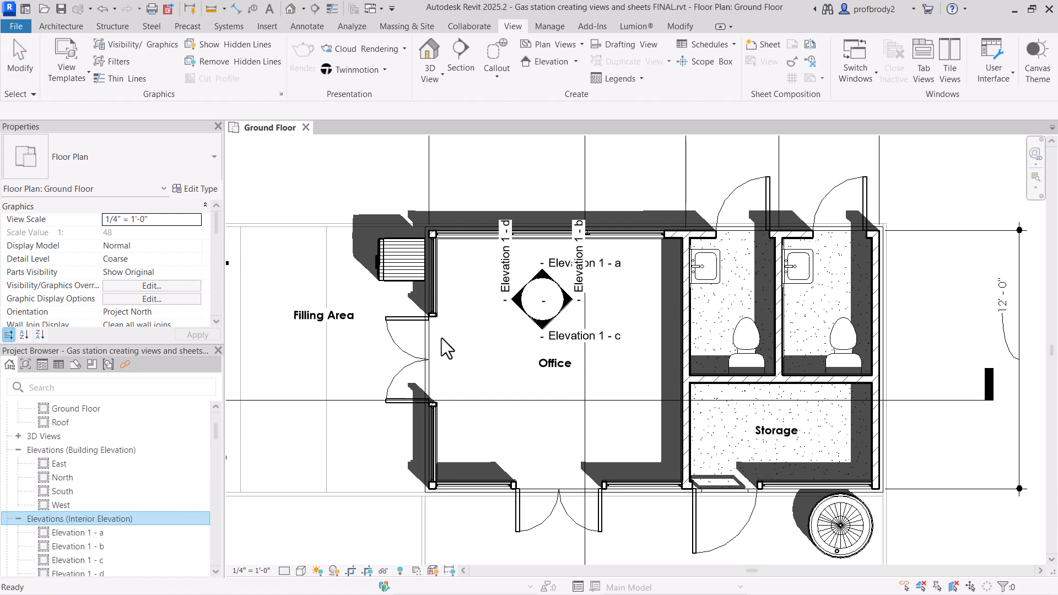
- Rename the west-facing interior elevation view as West Elevation
{"action": "left_click", "coordinate": [526, 321]}
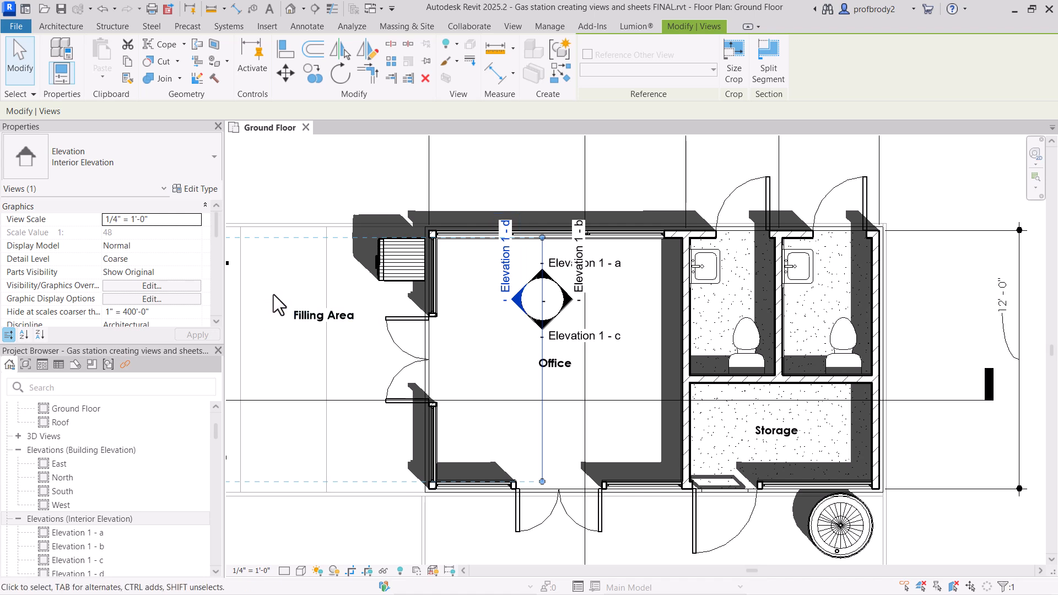
{"action": "left_click_drag", "start_coordinate": [215, 228], "coordinate": [216, 265]}
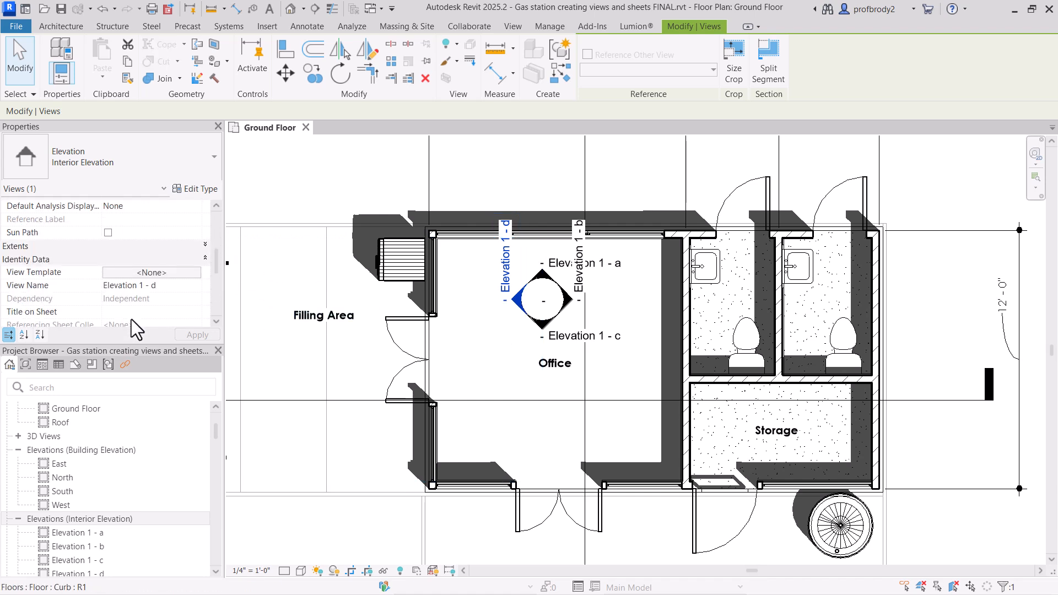
{"action": "left_click", "coordinate": [147, 287]}
{"action": "key", "text": "BackSpace"}
{"action": "key", "text": "BackSpace"}
{"action": "key", "text": "BackSpace"}
{"action": "key", "text": "BackSpace"}
{"action": "type", "text": "West"}
{"action": "key", "text": "Return"}
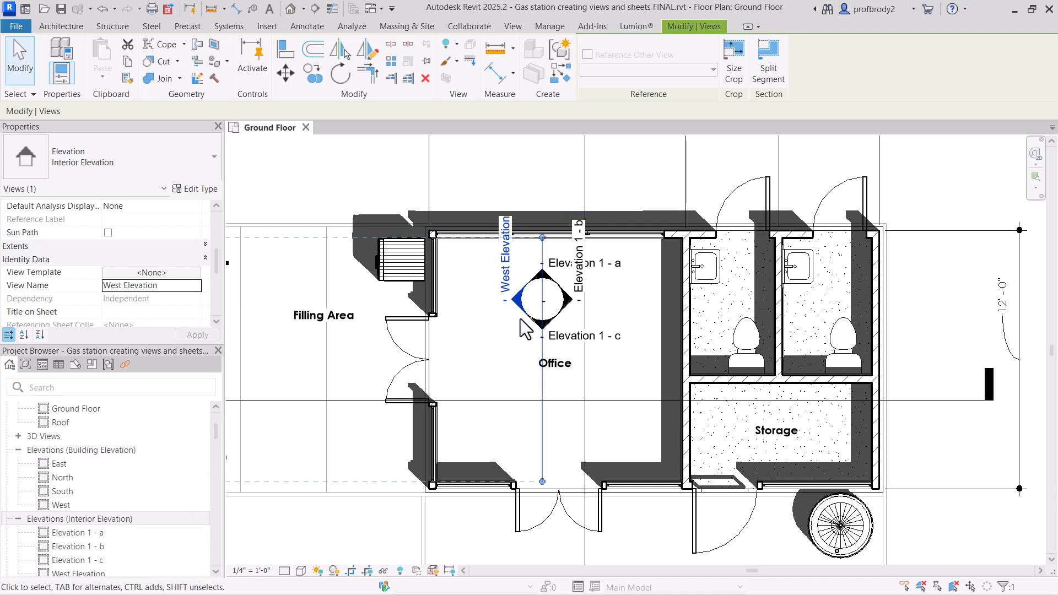
- Change the Interior Elevation type's 1/2" Circle tag to use the mark Elevation Mark Body_Circle : Filled Arrow
{"action": "left_click", "coordinate": [499, 340]}
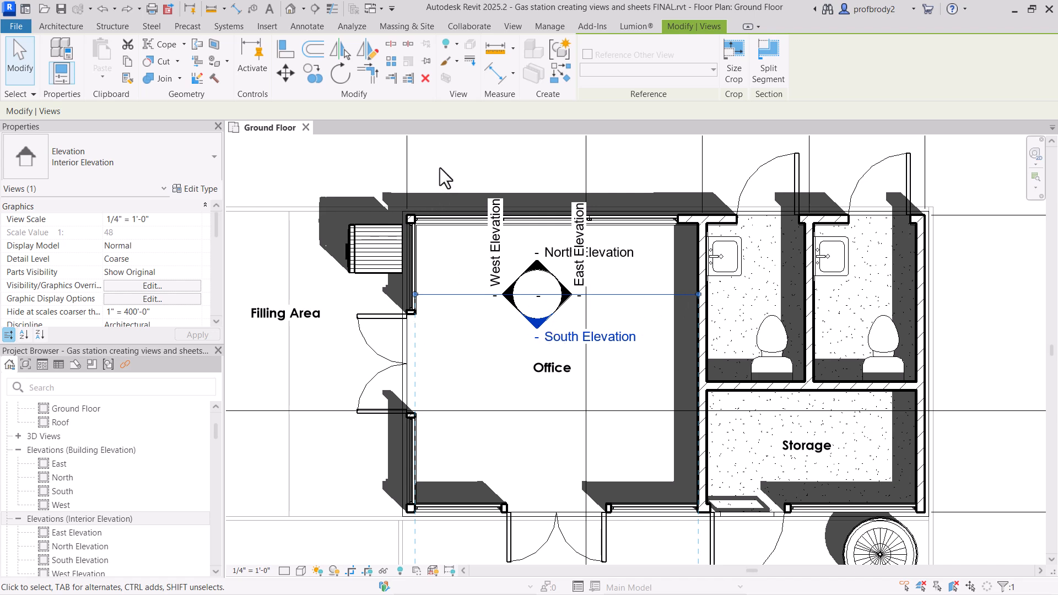
{"action": "left_click", "coordinate": [198, 190]}
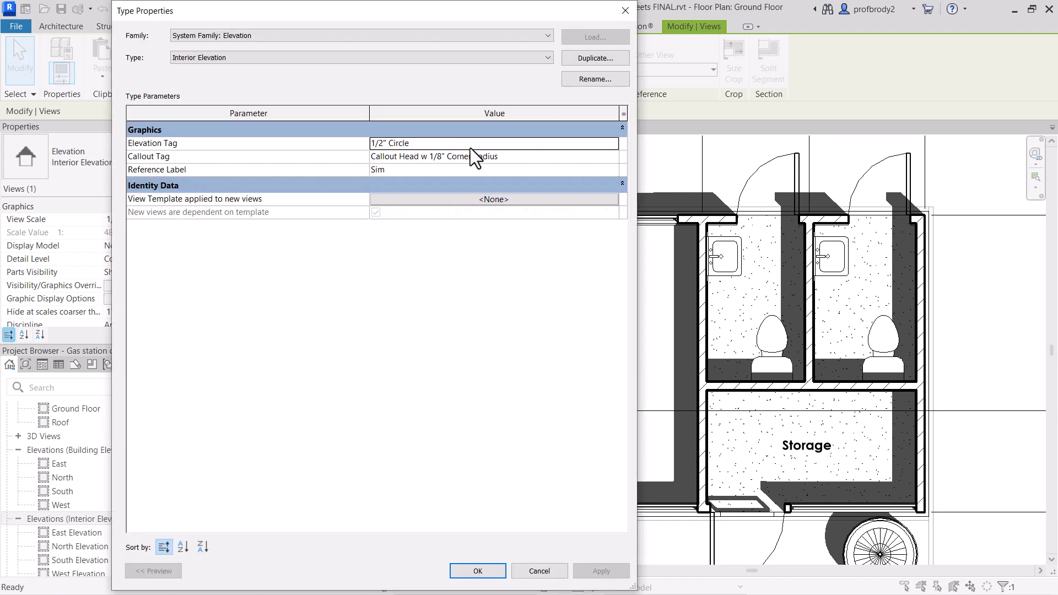
{"action": "left_click", "coordinate": [505, 144]}
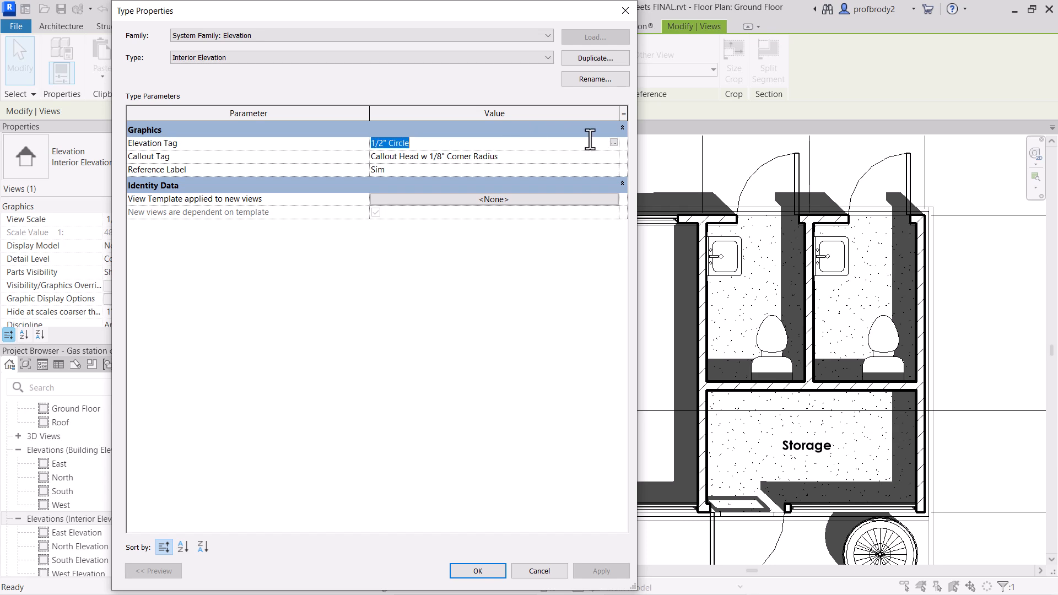
{"action": "left_click", "coordinate": [612, 143]}
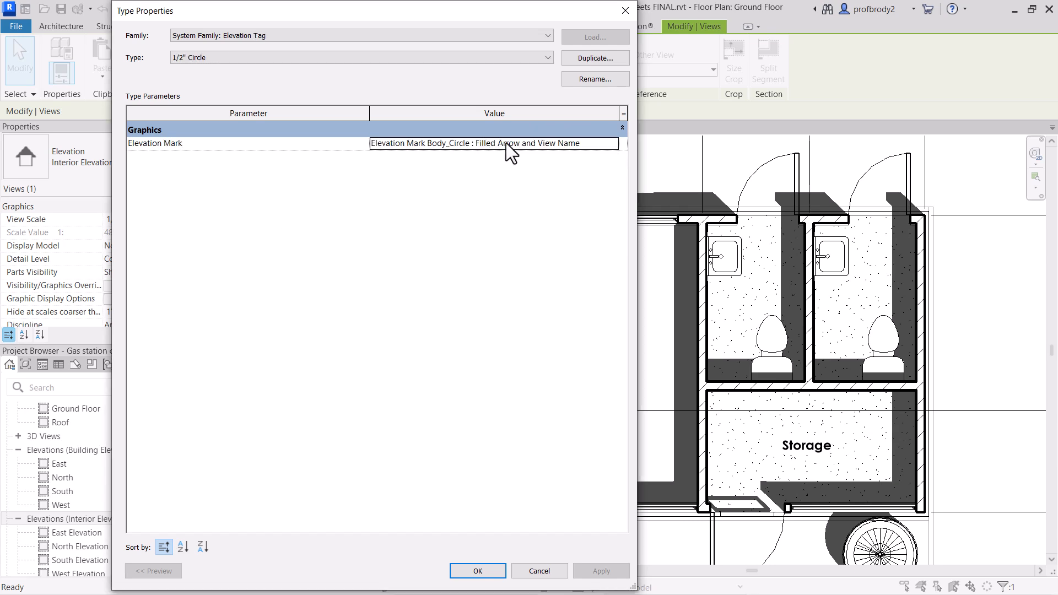
{"action": "left_click", "coordinate": [582, 144]}
{"action": "left_click", "coordinate": [612, 144]}
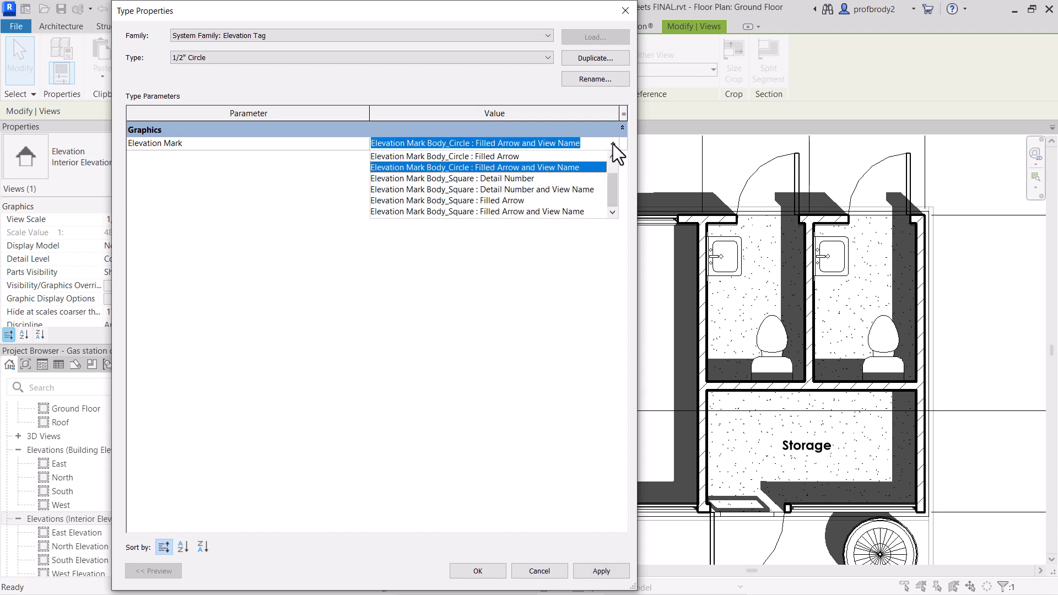
{"action": "left_click", "coordinate": [441, 158]}
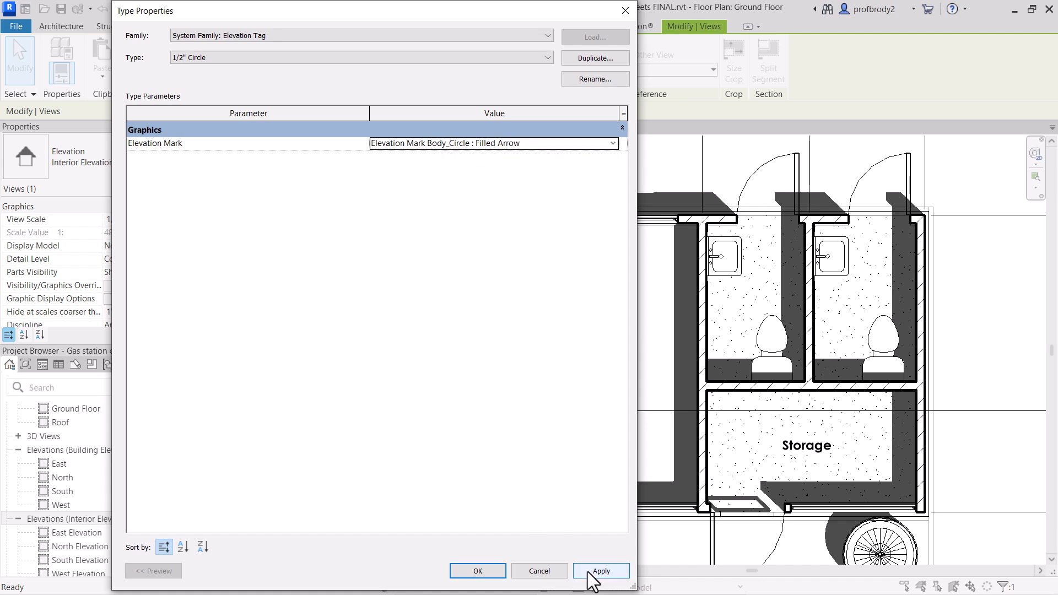
{"action": "left_click", "coordinate": [471, 570]}
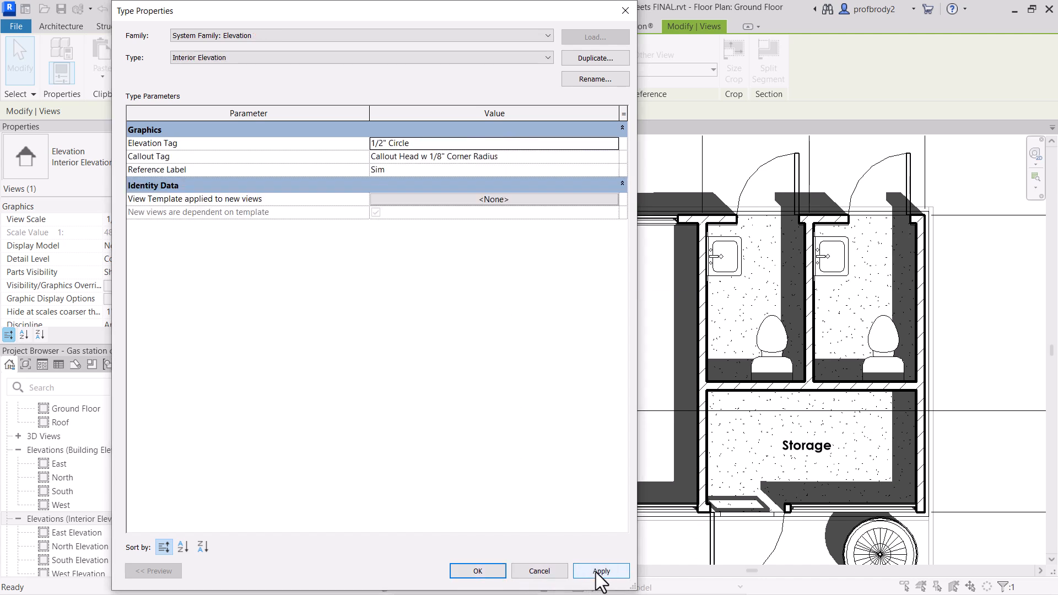
{"action": "left_click", "coordinate": [478, 571]}
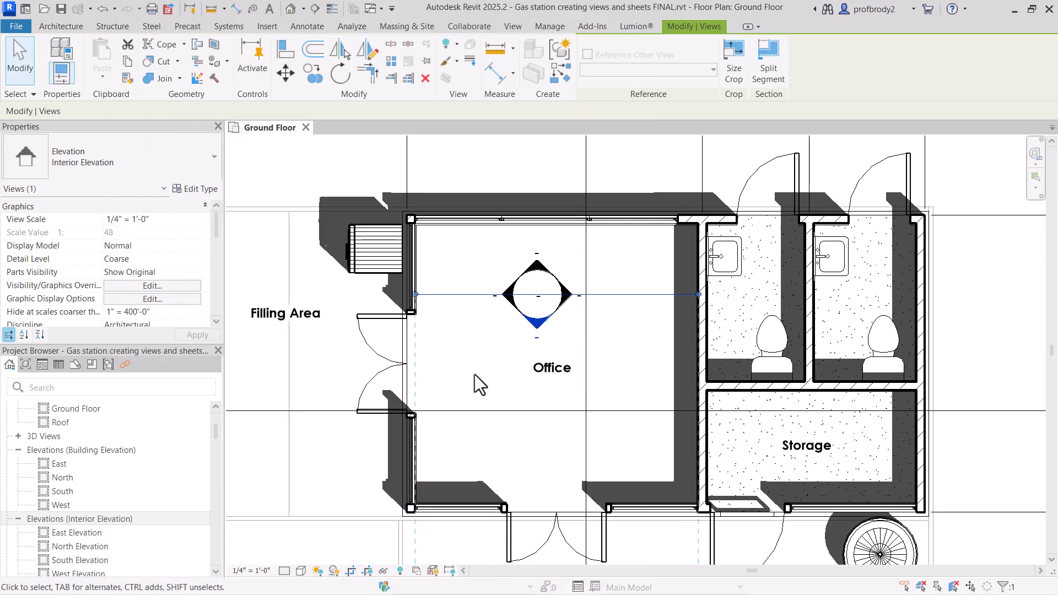
- Move the Office text label slightly farther below the interior elevation marker
{"action": "left_click", "coordinate": [544, 375]}
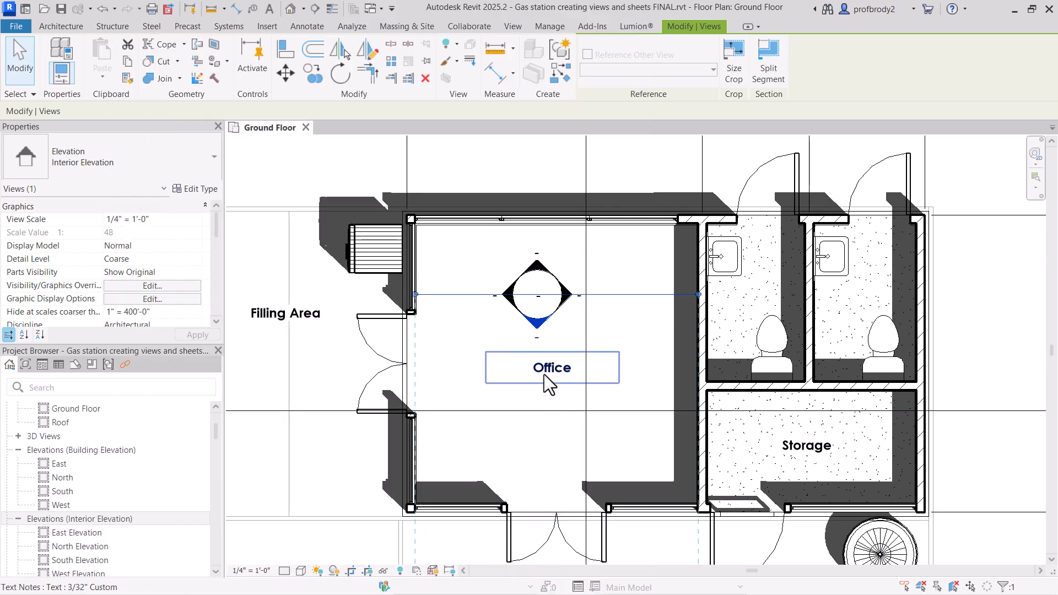
{"action": "left_click_drag", "start_coordinate": [544, 380], "coordinate": [533, 400]}
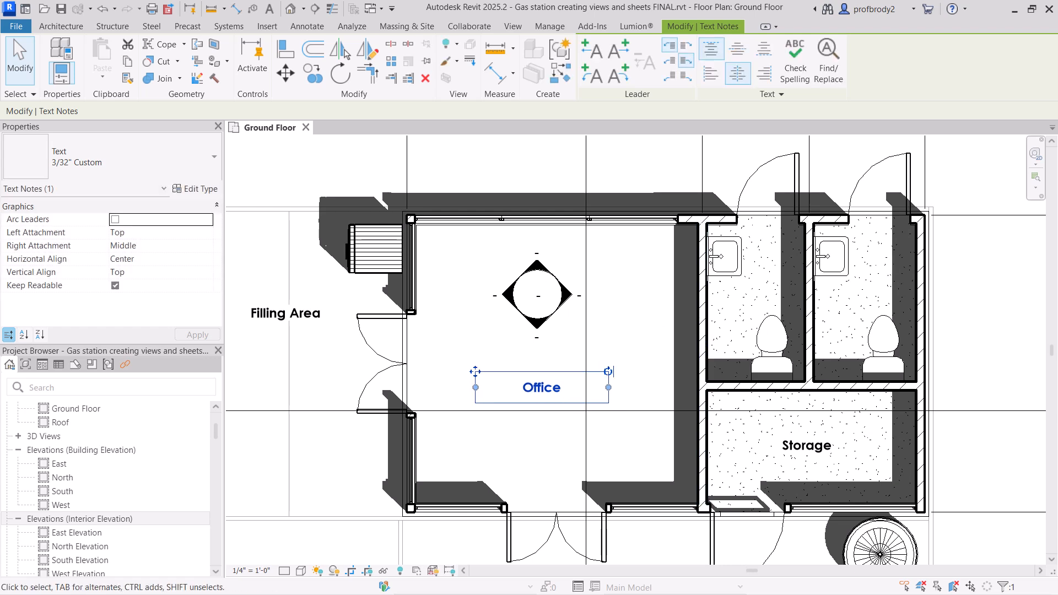
{"action": "left_click", "coordinate": [614, 372]}
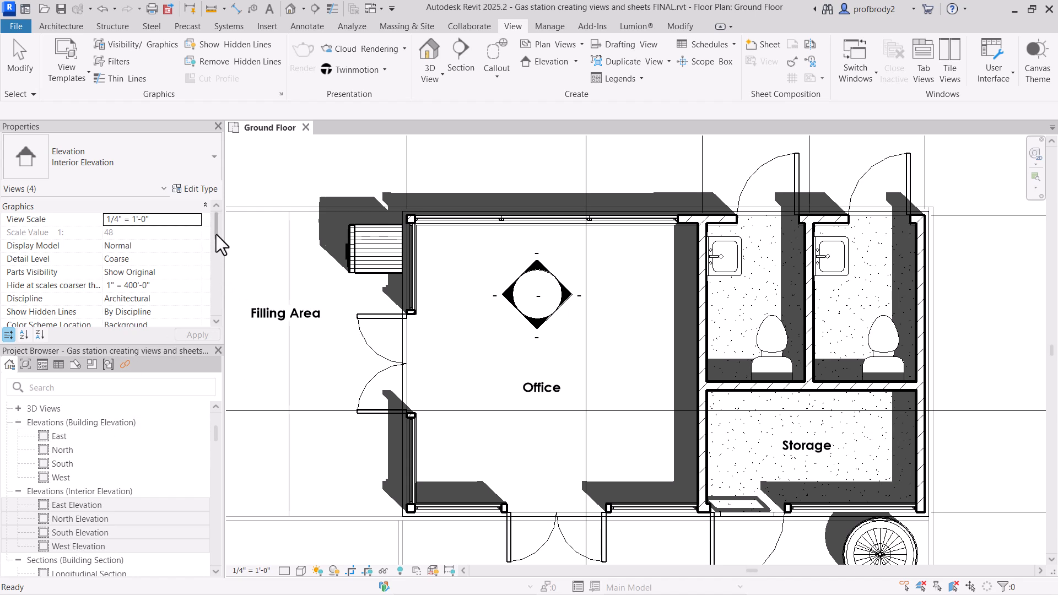
- Assign the Rendered ortho view template to the four selected interior elevation views
{"action": "left_click_drag", "start_coordinate": [215, 234], "coordinate": [216, 266]}
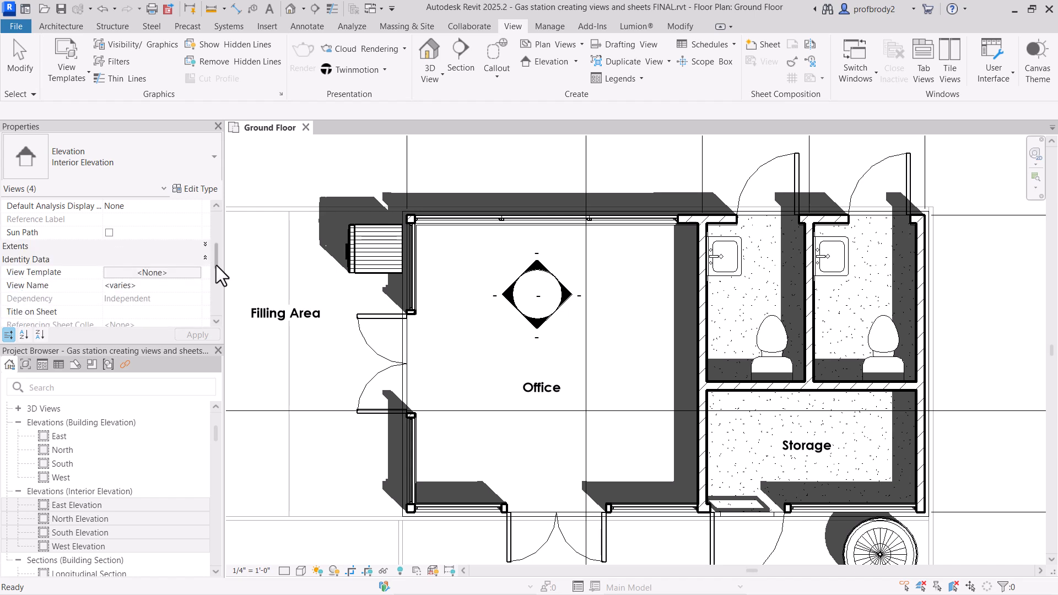
{"action": "left_click", "coordinate": [187, 273]}
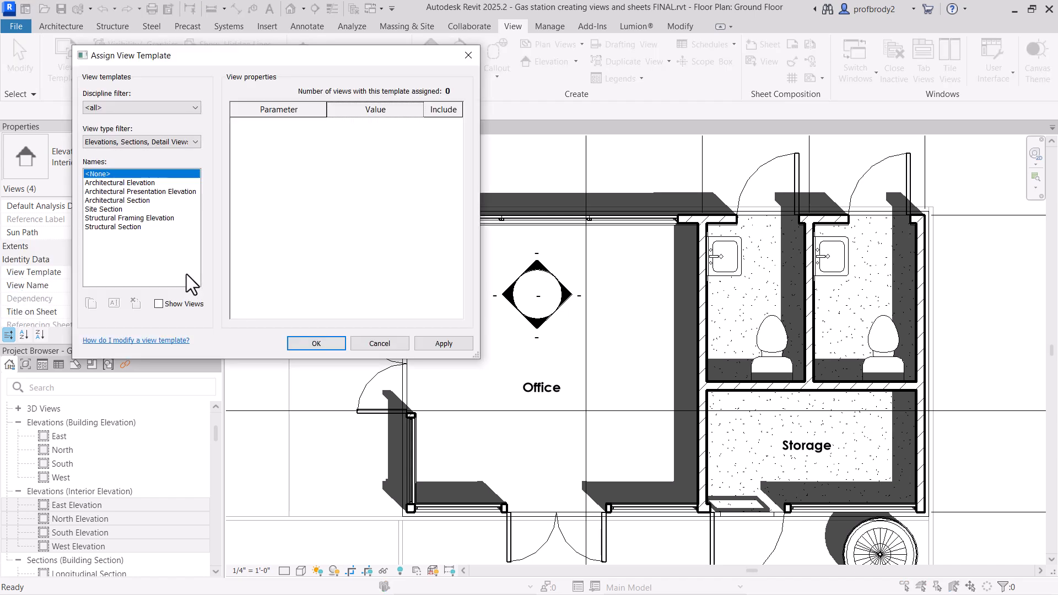
{"action": "left_click", "coordinate": [113, 142]}
{"action": "left_click", "coordinate": [111, 154]}
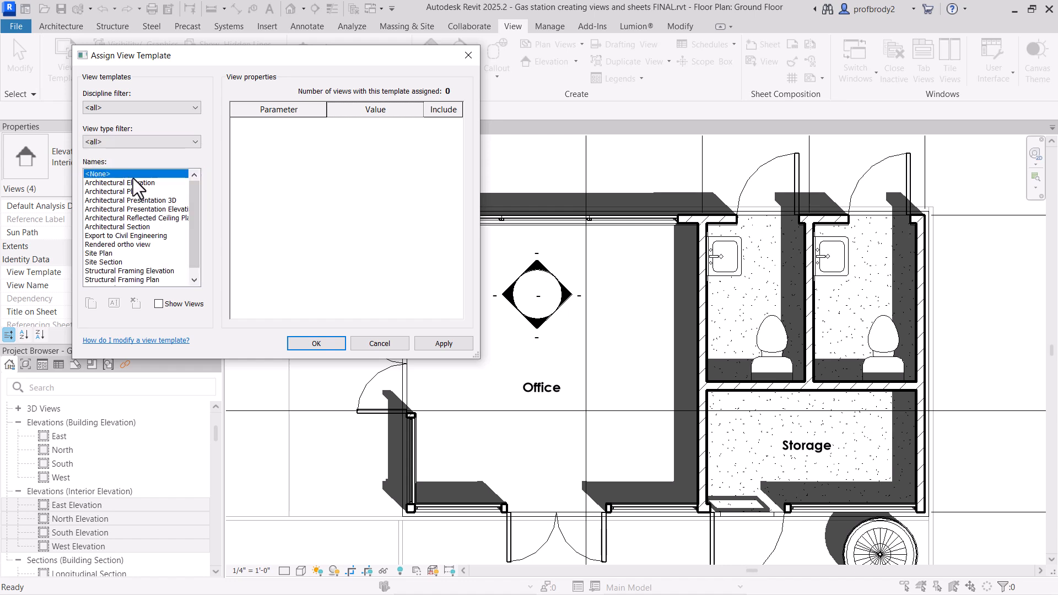
{"action": "double_click", "coordinate": [127, 245]}
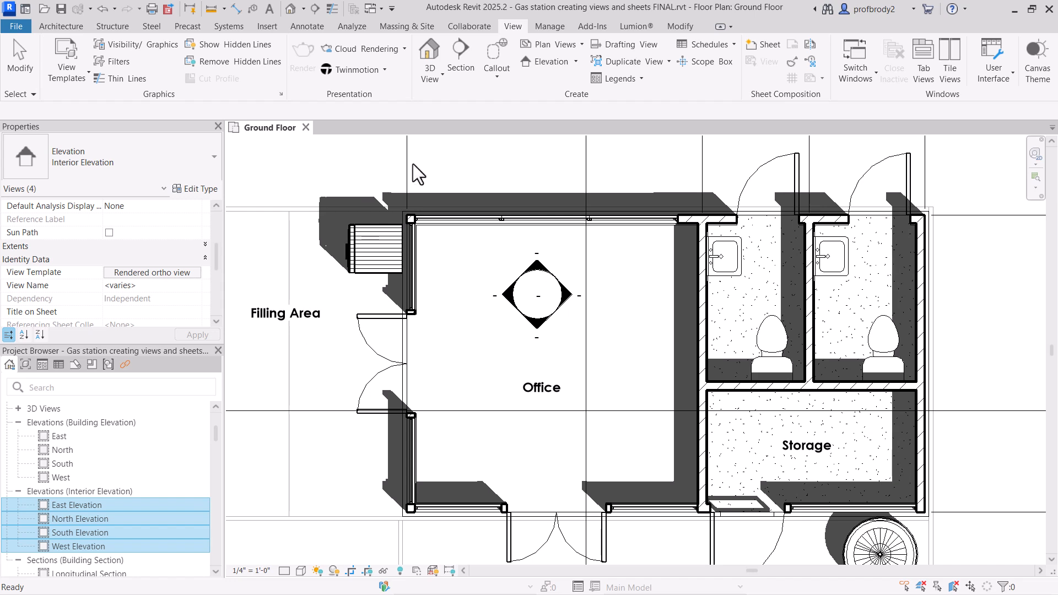
- Open the interior South Elevation view and hide the whole levels category in it
{"action": "left_click", "coordinate": [127, 505]}
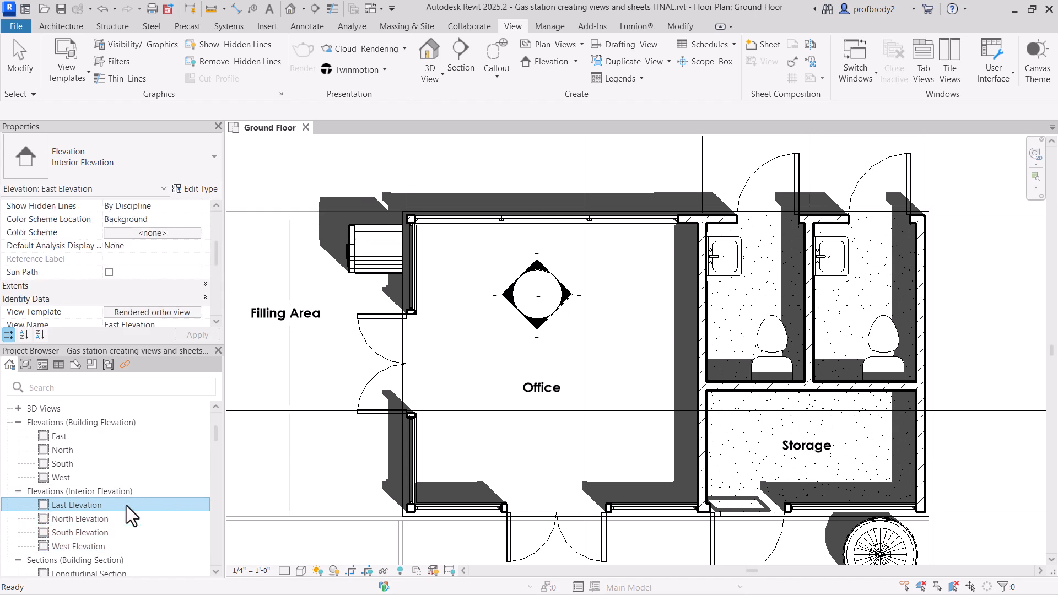
{"action": "double_click", "coordinate": [79, 532]}
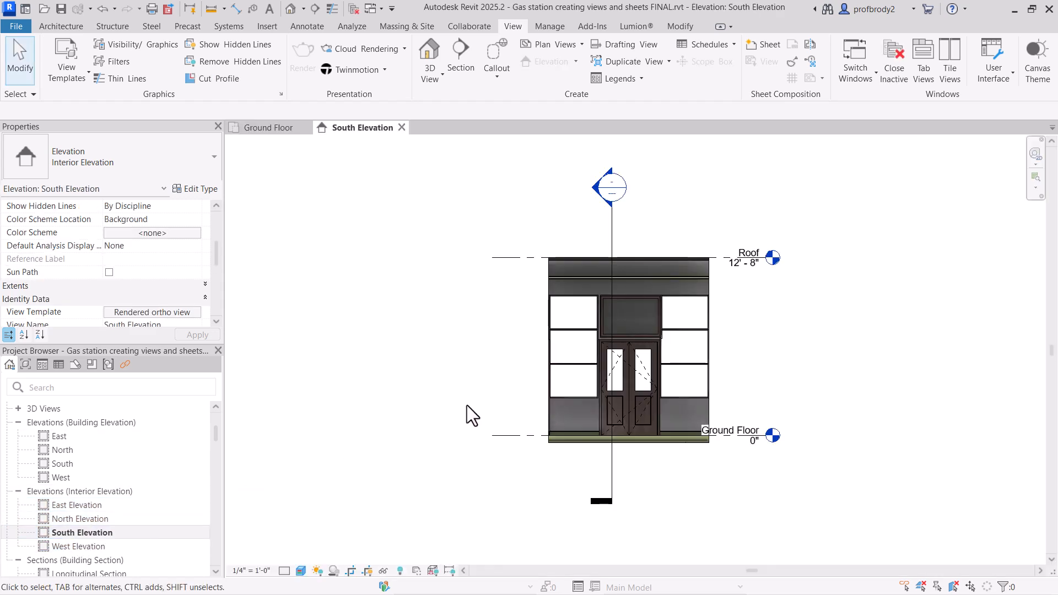
{"action": "scroll", "coordinate": [468, 386], "scroll_direction": "down", "scroll_amount": 1}
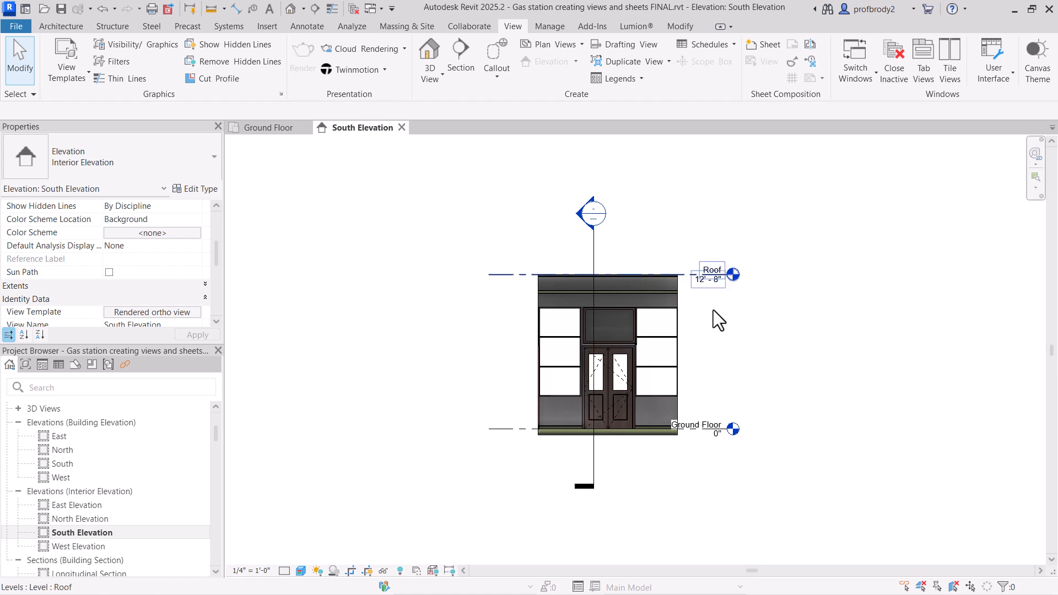
{"action": "scroll", "coordinate": [710, 321], "scroll_direction": "up", "scroll_amount": 4}
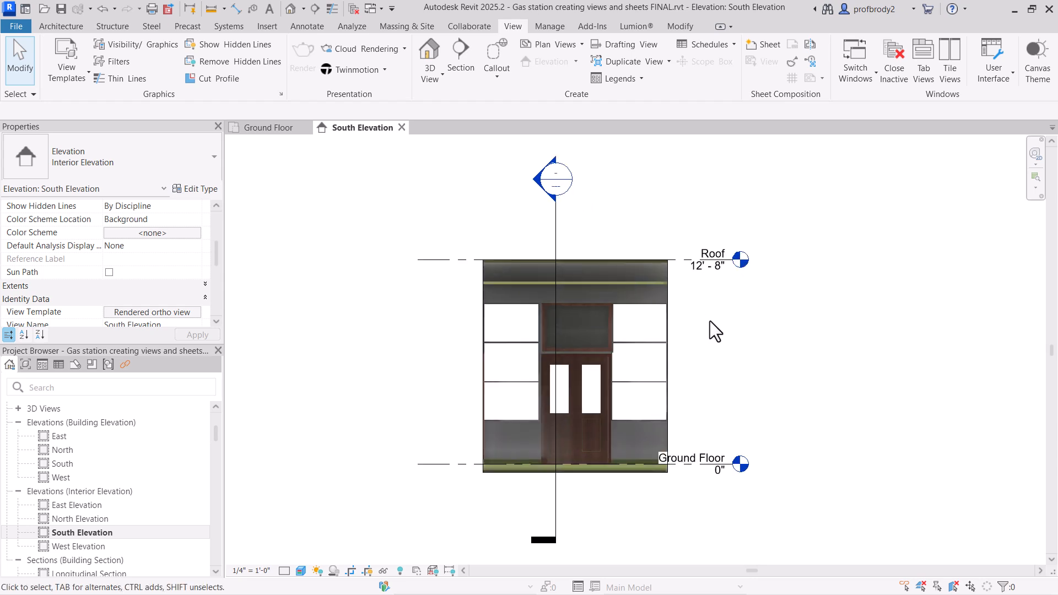
{"action": "middle_click_drag", "start_coordinate": [710, 321], "coordinate": [746, 310]}
{"action": "scroll", "coordinate": [746, 310], "scroll_direction": "down", "scroll_amount": 3}
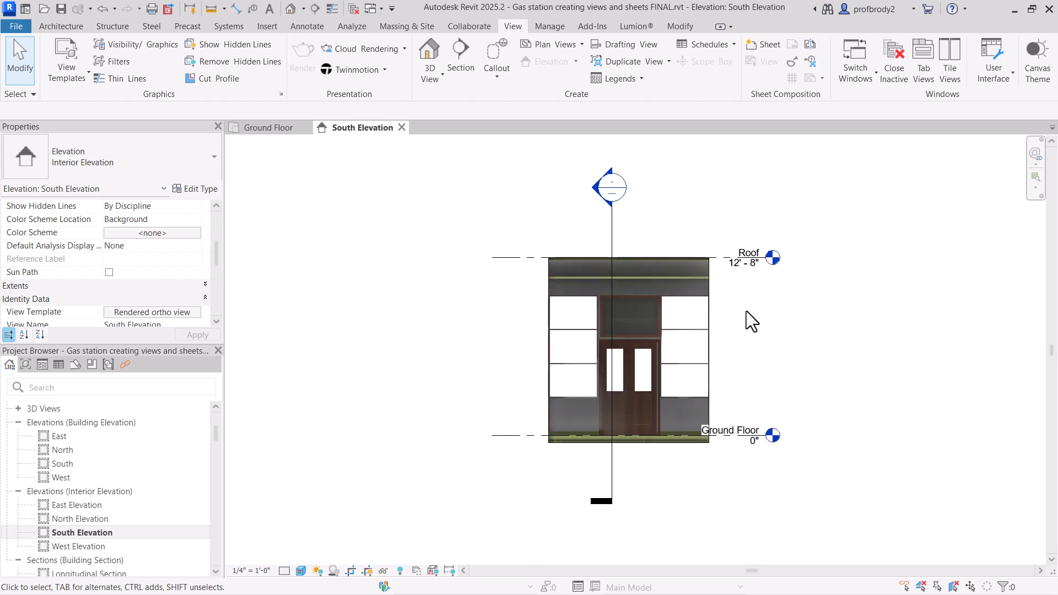
{"action": "left_click", "coordinate": [752, 258]}
{"action": "right_click", "coordinate": [752, 259]}
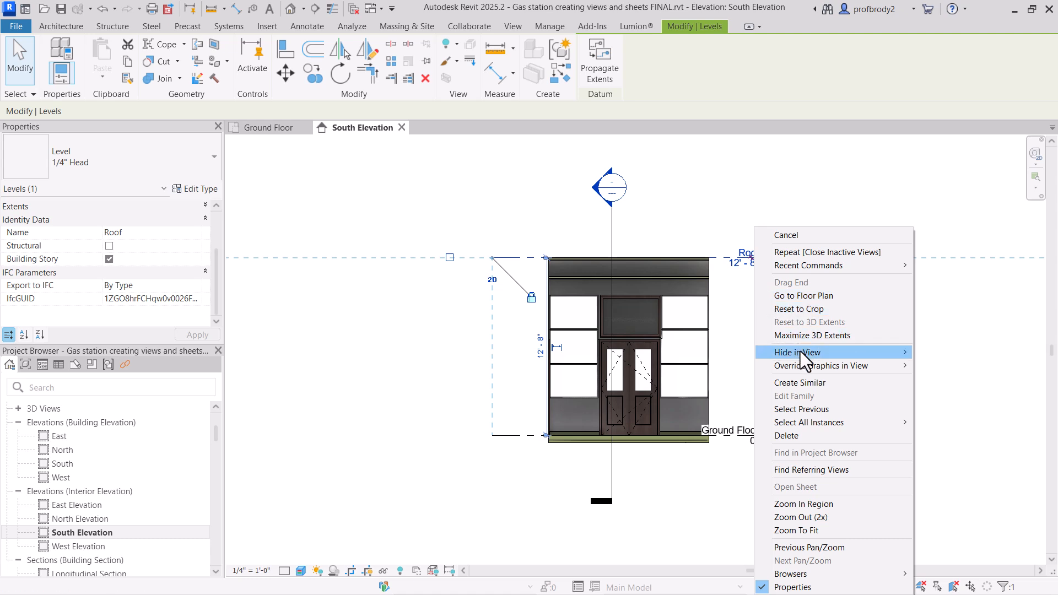
{"action": "mouse_move", "coordinate": [800, 351]}
{"action": "left_click", "coordinate": [948, 366]}
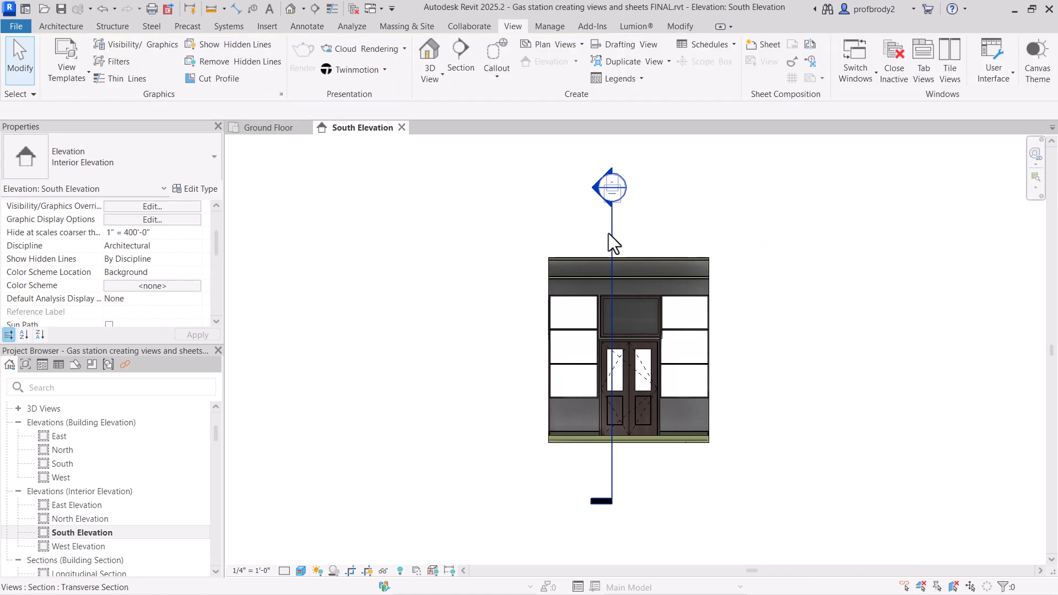
- Hide the section marker's entire category in the interior South Elevation
{"action": "left_click", "coordinate": [612, 235]}
{"action": "right_click", "coordinate": [629, 223]}
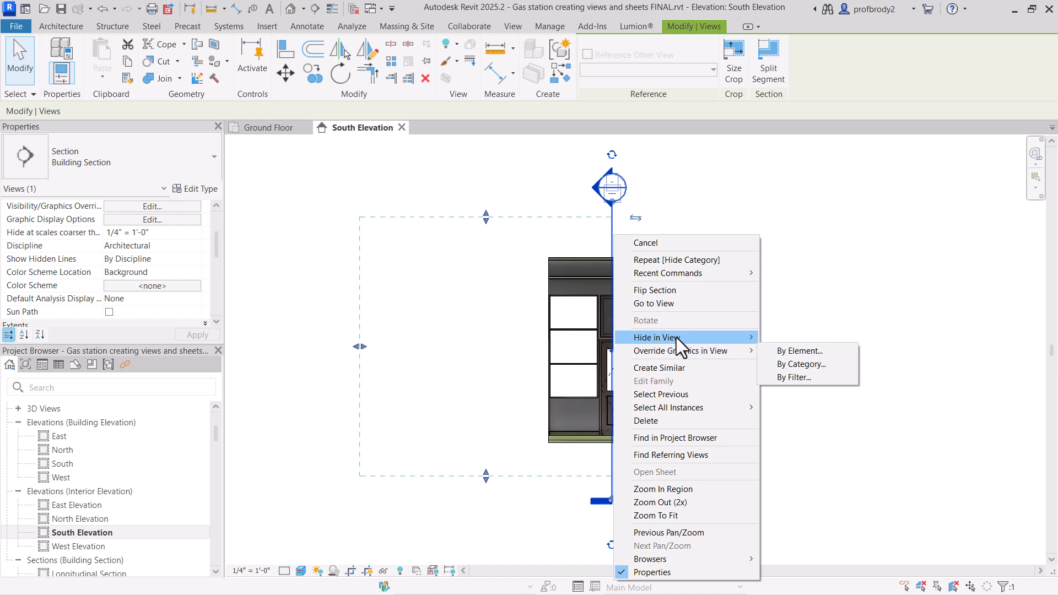
{"action": "mouse_move", "coordinate": [712, 338]}
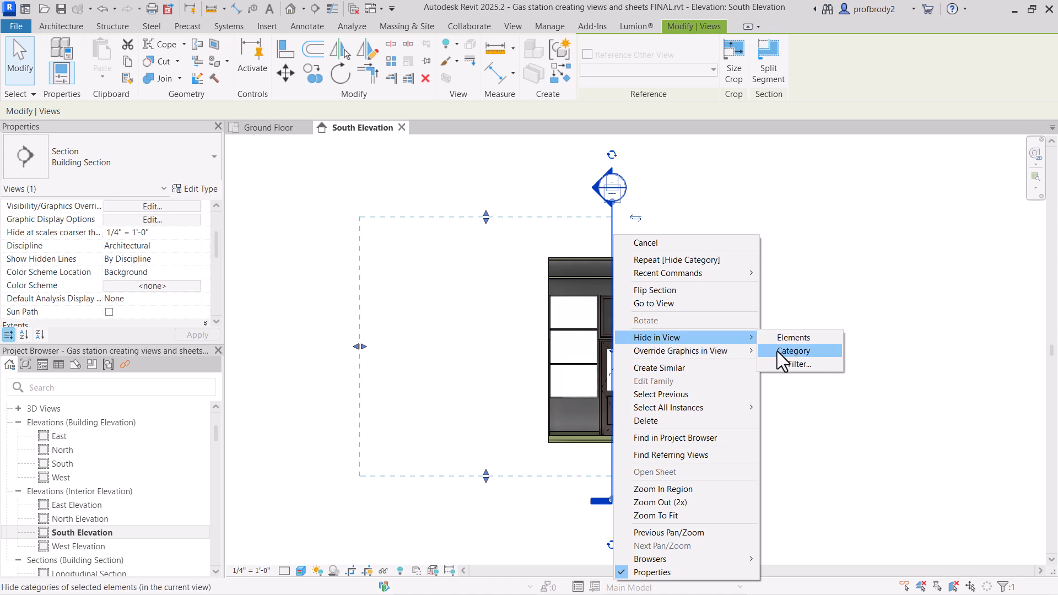
{"action": "left_click", "coordinate": [782, 351]}
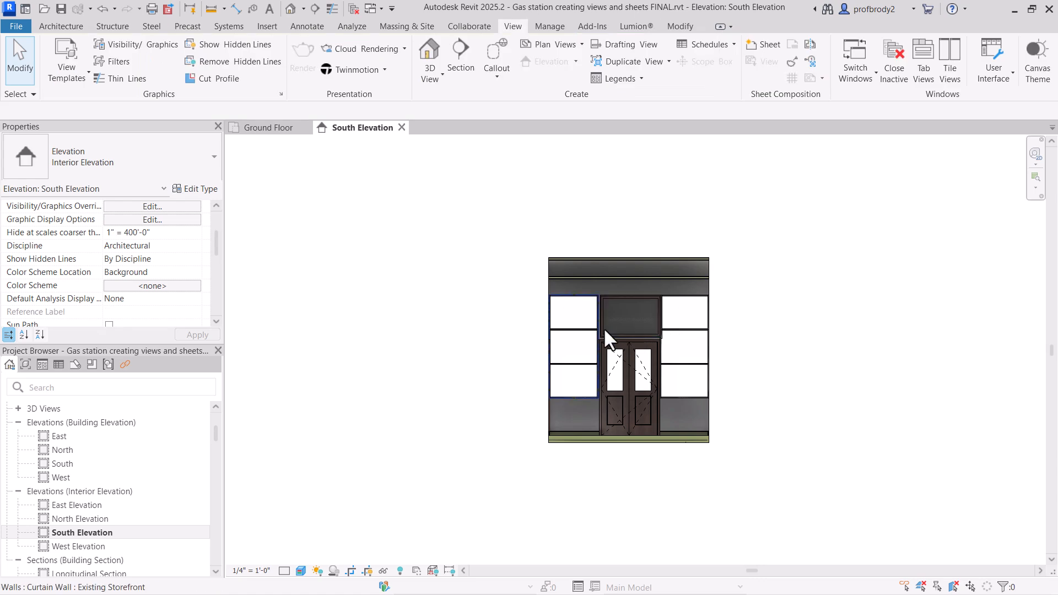
- Tighten the South Elevation's crop by lowering its upper edge to the roof's underside and raising its lower edge to the floor line
{"action": "scroll", "coordinate": [605, 331], "scroll_direction": "up", "scroll_amount": 2}
{"action": "scroll", "coordinate": [606, 330], "scroll_direction": "up", "scroll_amount": 1}
{"action": "middle_click_drag", "start_coordinate": [601, 332], "coordinate": [504, 302]}
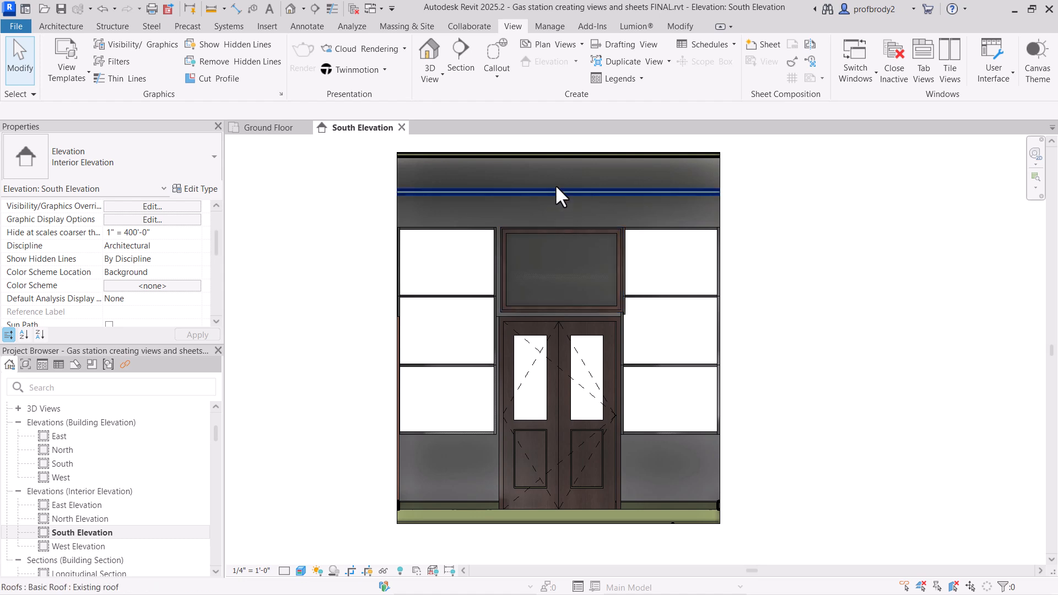
{"action": "left_click", "coordinate": [721, 215]}
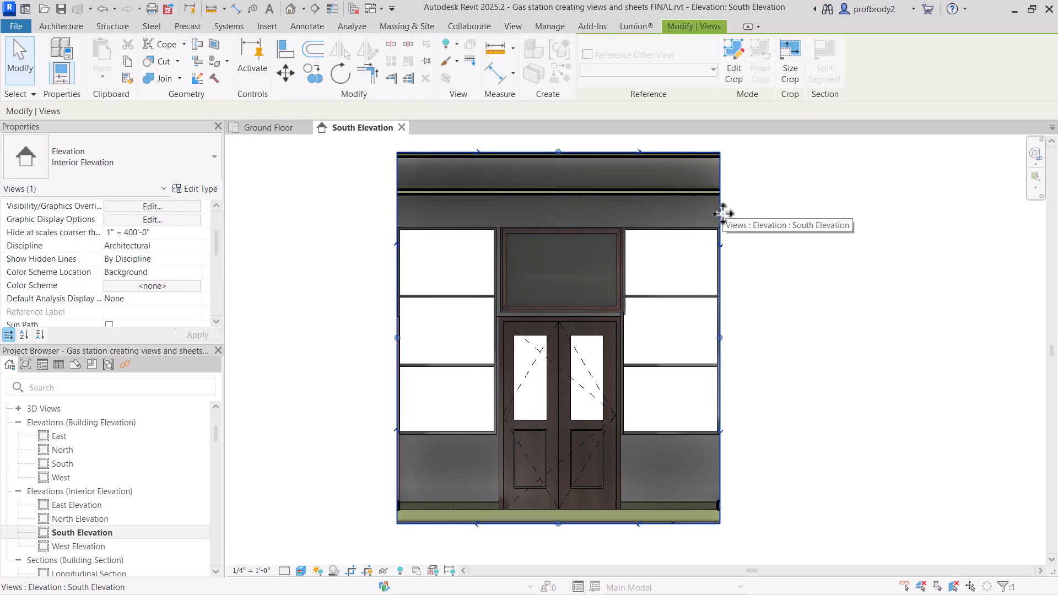
{"action": "left_click", "coordinate": [558, 152]}
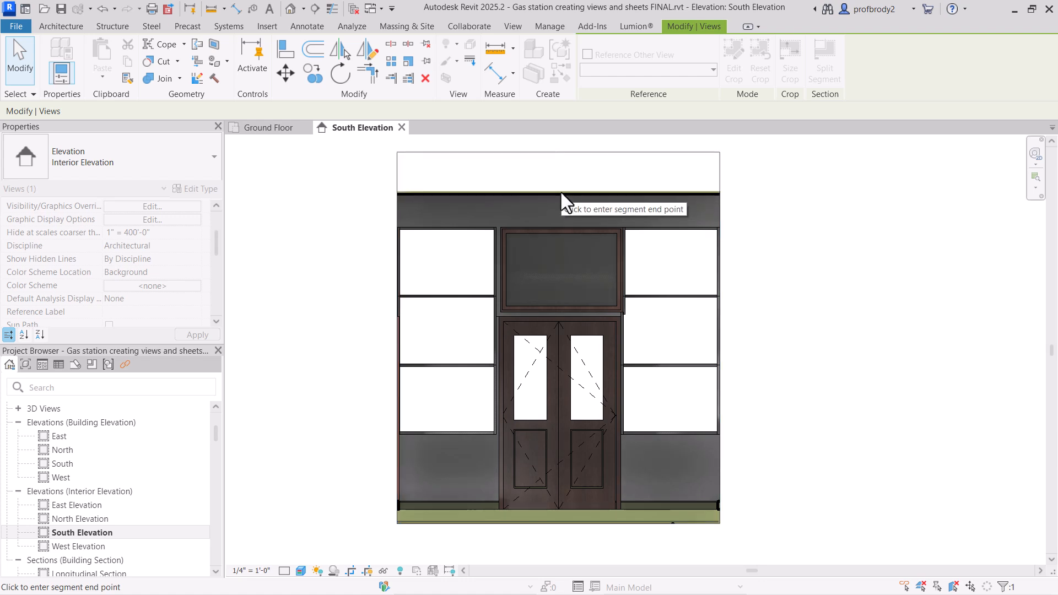
{"action": "left_click", "coordinate": [560, 191]}
{"action": "left_click", "coordinate": [559, 524]}
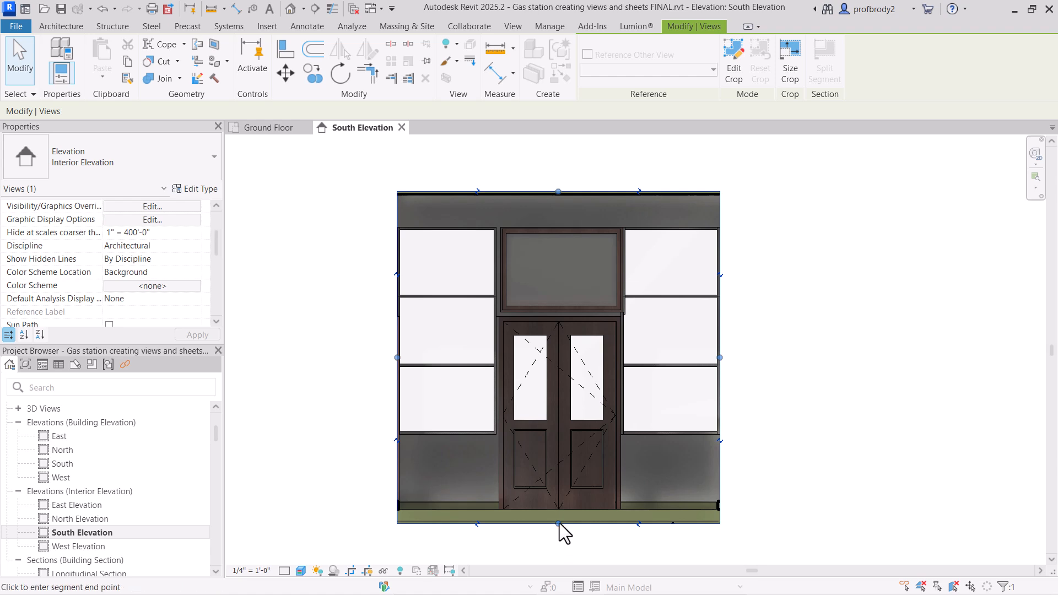
{"action": "left_click", "coordinate": [557, 505]}
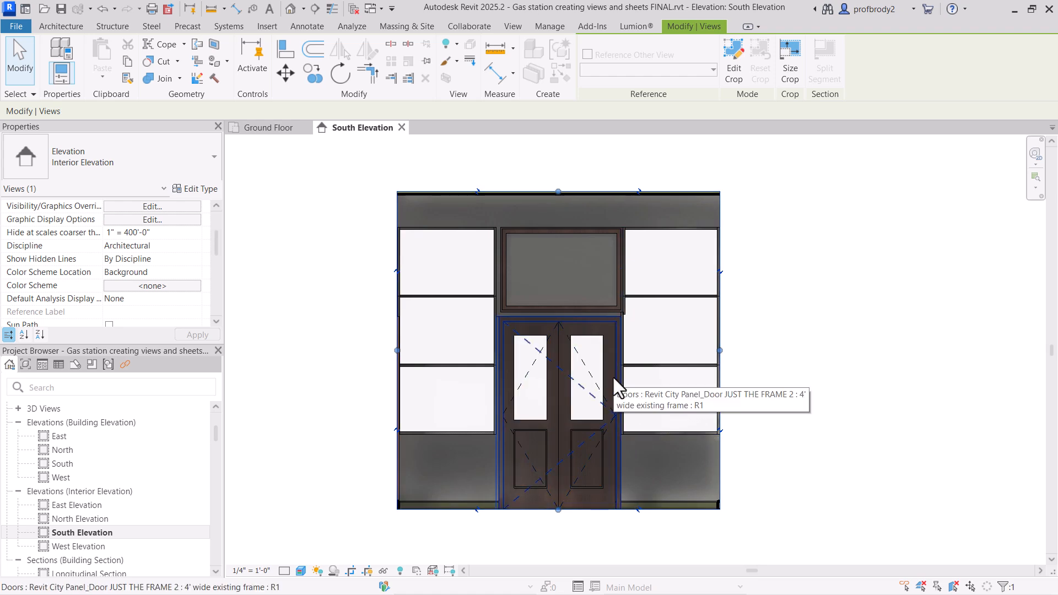
- Fine-tune the crop's upper edge so it sits exactly on the roof's underside line
{"action": "scroll", "coordinate": [560, 188], "scroll_direction": "up", "scroll_amount": 2}
{"action": "scroll", "coordinate": [554, 193], "scroll_direction": "up", "scroll_amount": 1}
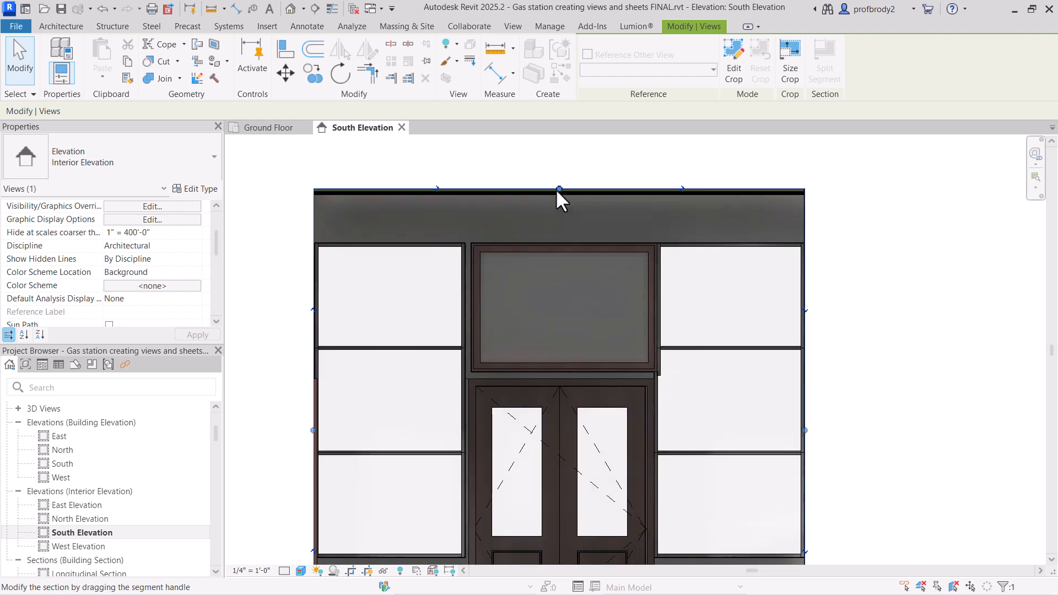
{"action": "left_click", "coordinate": [560, 185]}
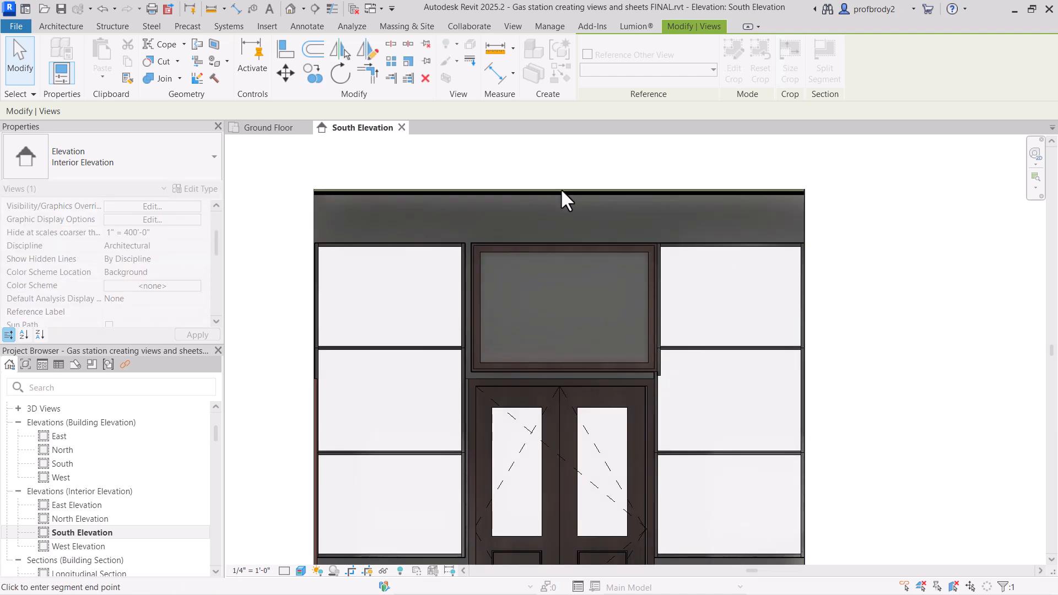
{"action": "left_click", "coordinate": [560, 189]}
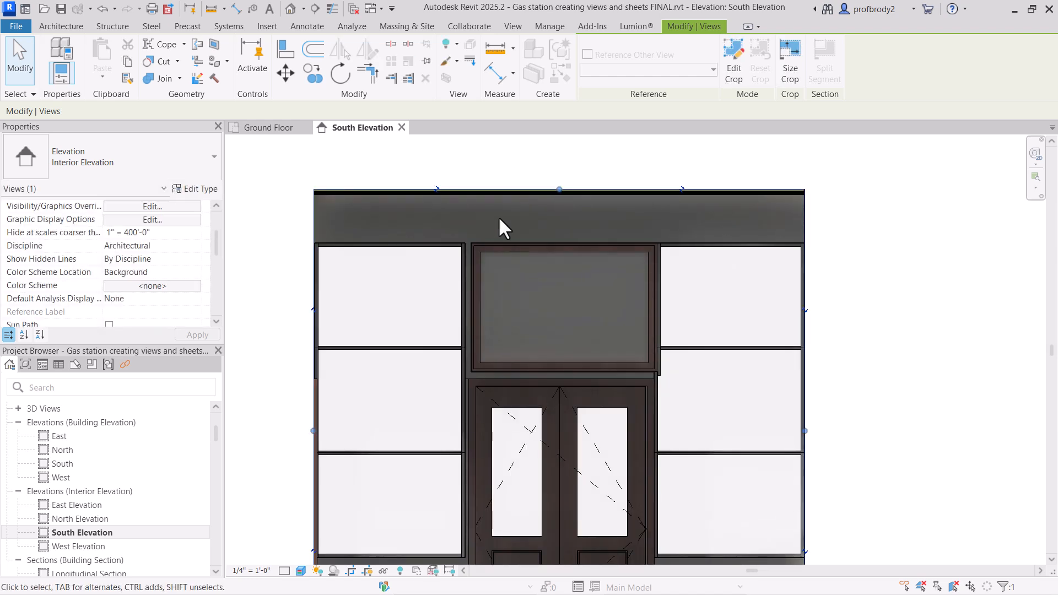
- Set the interior South Elevation's view template to <None> so its graphics can be edited
{"action": "scroll", "coordinate": [848, 229], "scroll_direction": "down", "scroll_amount": 3}
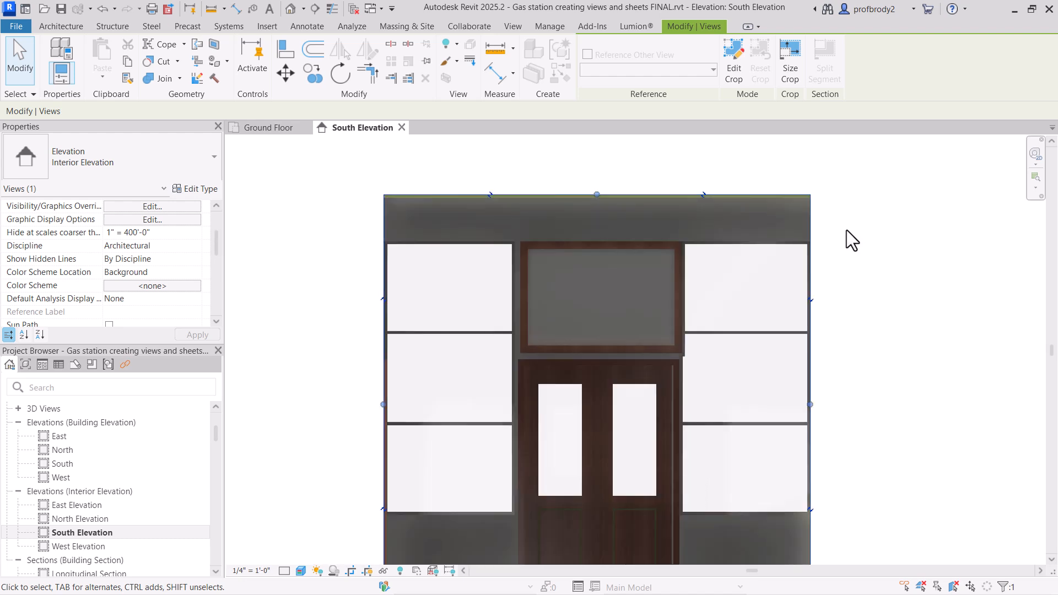
{"action": "middle_click_drag", "start_coordinate": [798, 246], "coordinate": [778, 205]}
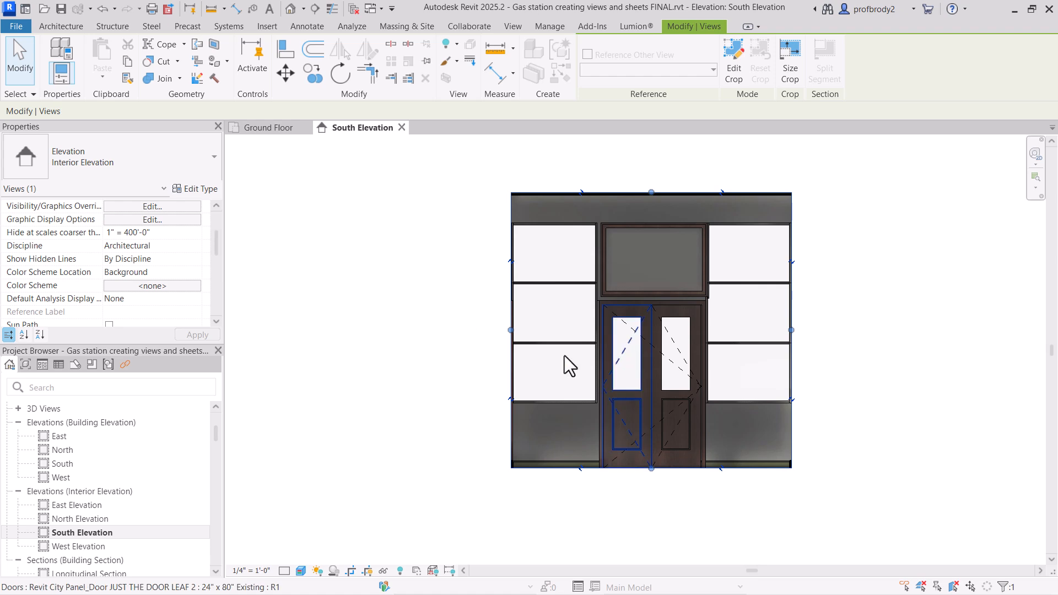
{"action": "left_click", "coordinate": [301, 571]}
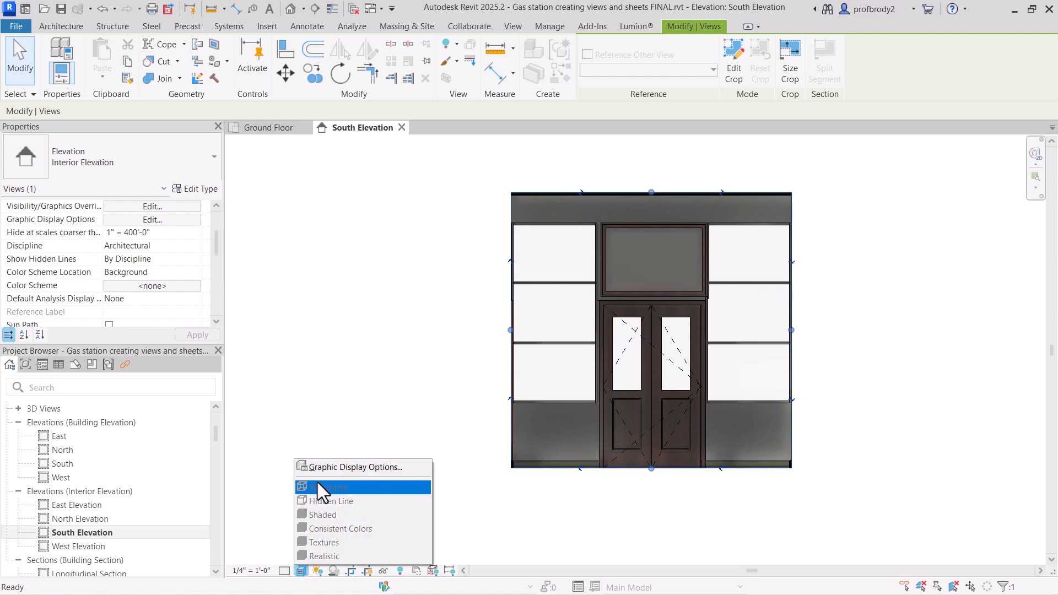
{"action": "left_click", "coordinate": [371, 387]}
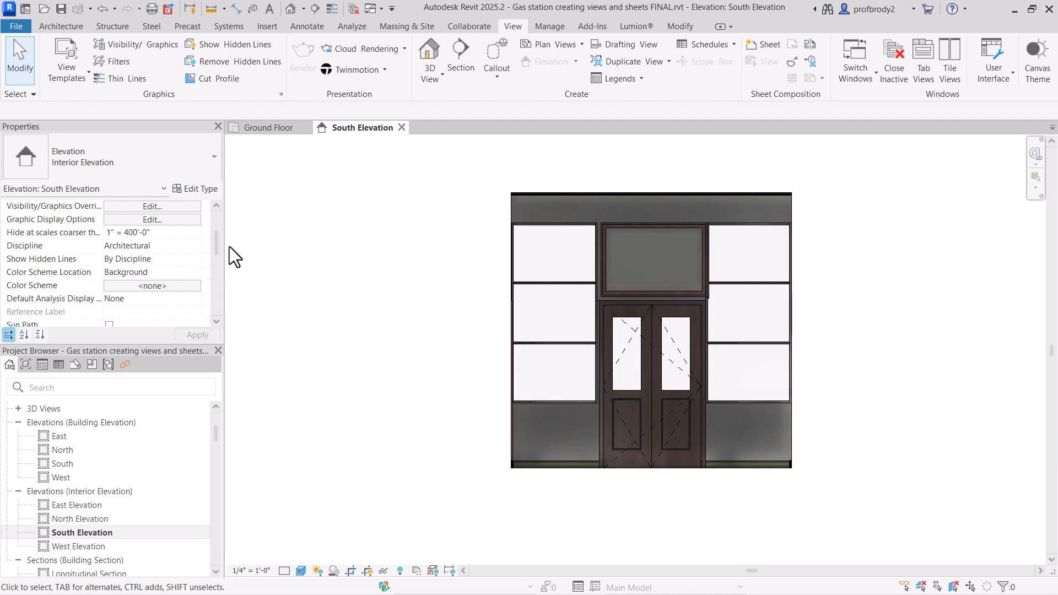
{"action": "scroll", "coordinate": [214, 249], "scroll_direction": "down", "scroll_amount": 5}
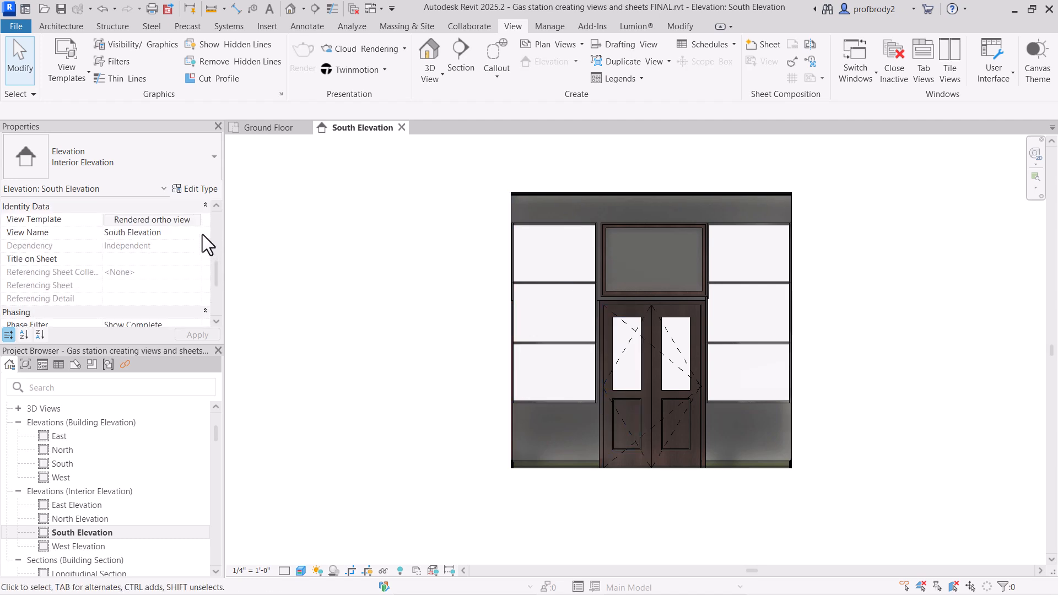
{"action": "left_click", "coordinate": [193, 220]}
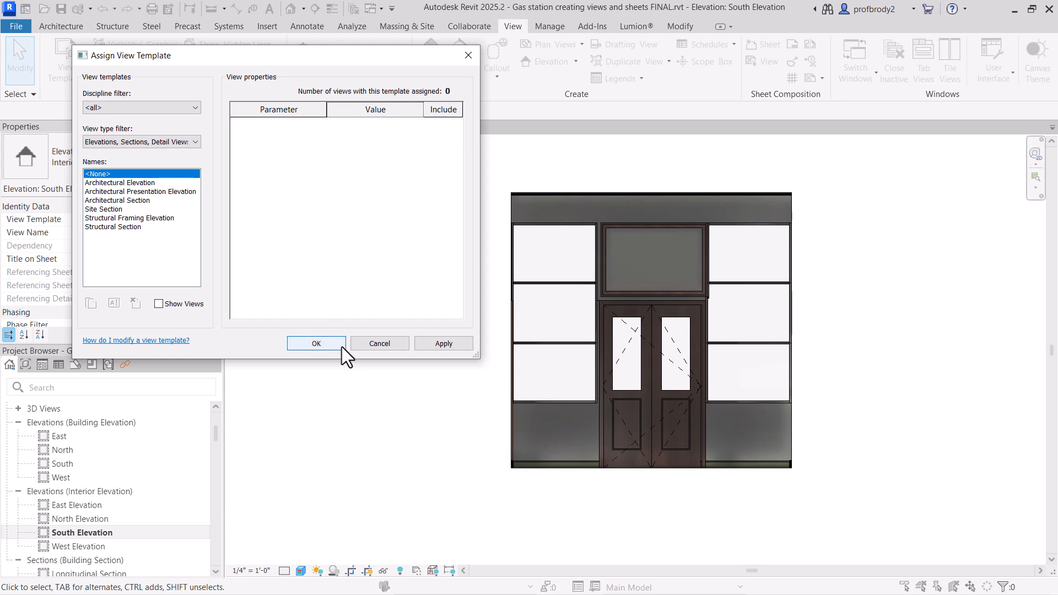
{"action": "left_click", "coordinate": [309, 342]}
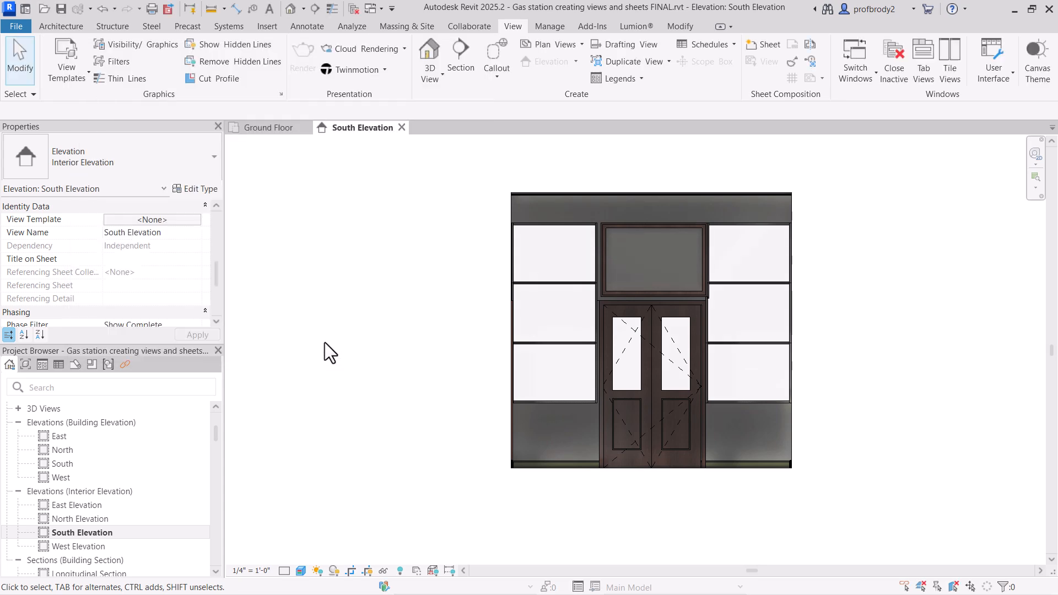
- Turn off Cast Shadows in the South Elevation's graphic display options, keeping ambient shadows on
{"action": "left_click", "coordinate": [301, 570]}
{"action": "left_click", "coordinate": [315, 467]}
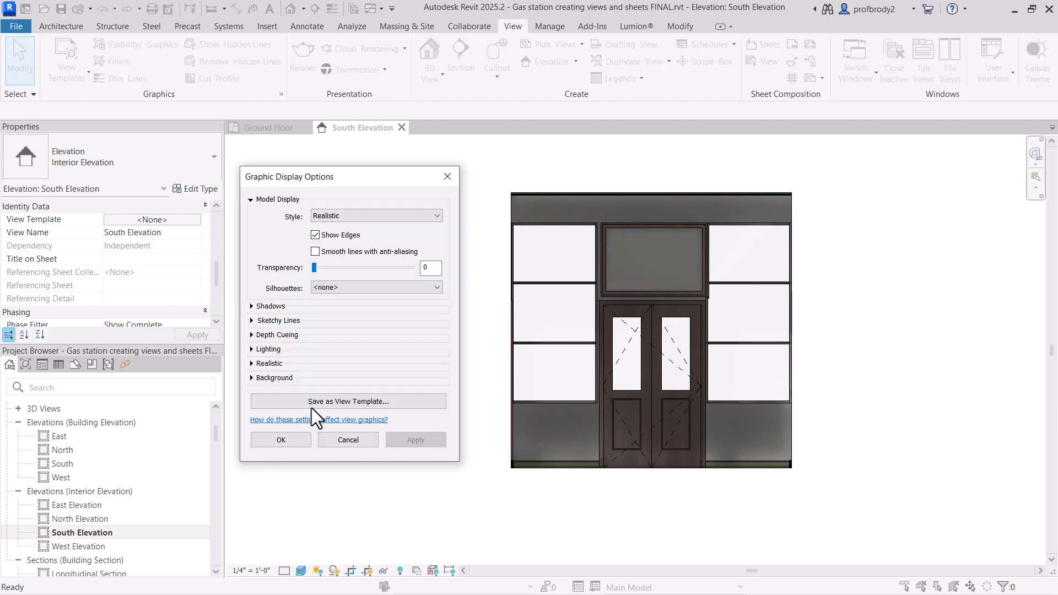
{"action": "left_click", "coordinate": [252, 307]}
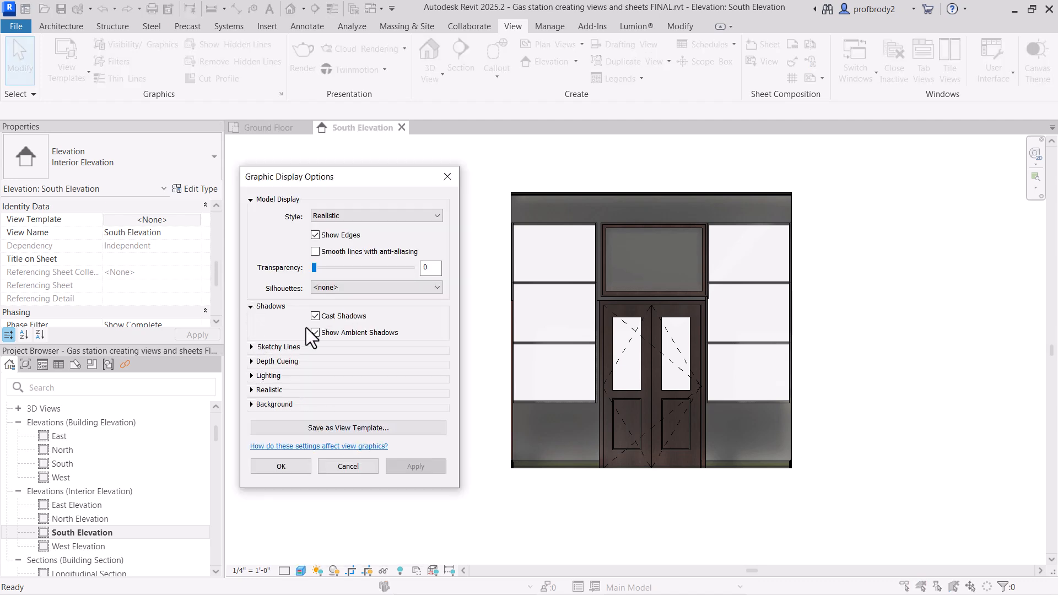
{"action": "left_click", "coordinate": [316, 315]}
{"action": "left_click", "coordinate": [417, 466]}
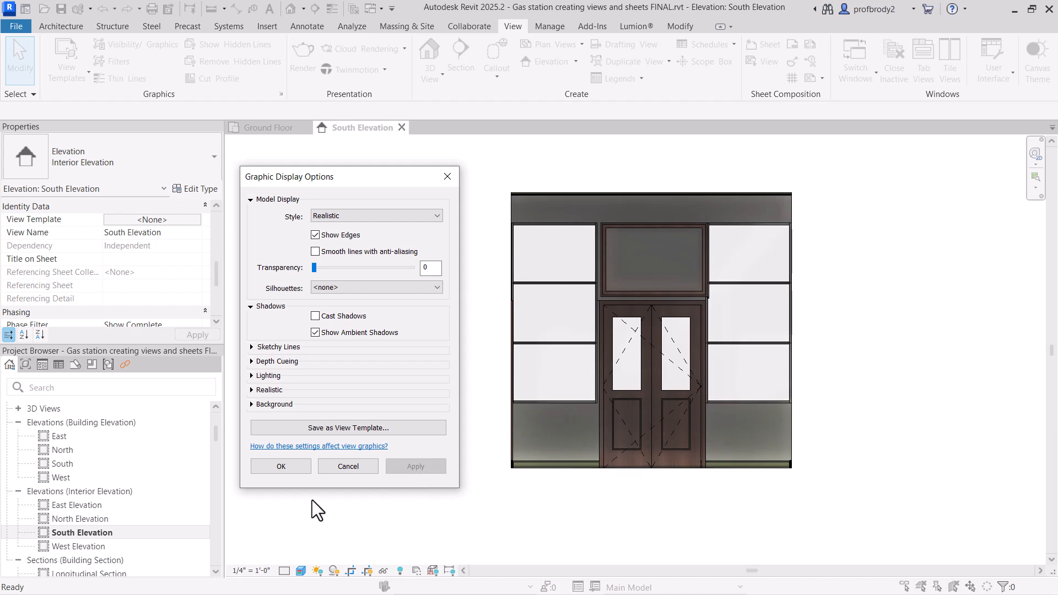
{"action": "left_click", "coordinate": [281, 466]}
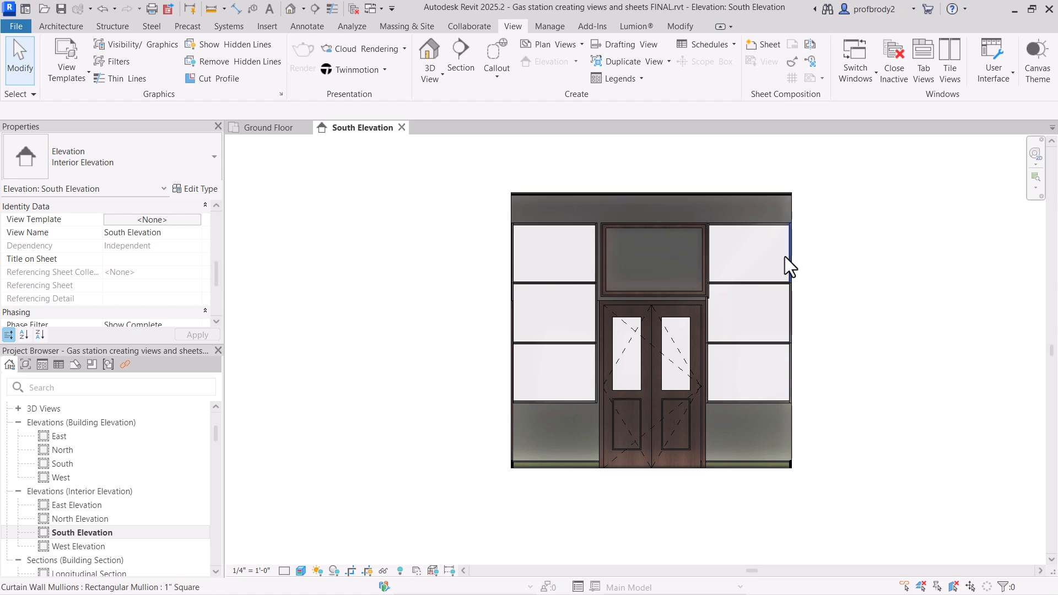
- Override the interior South Elevation crop boundary's projection line color to black for this view
{"action": "left_click", "coordinate": [736, 193]}
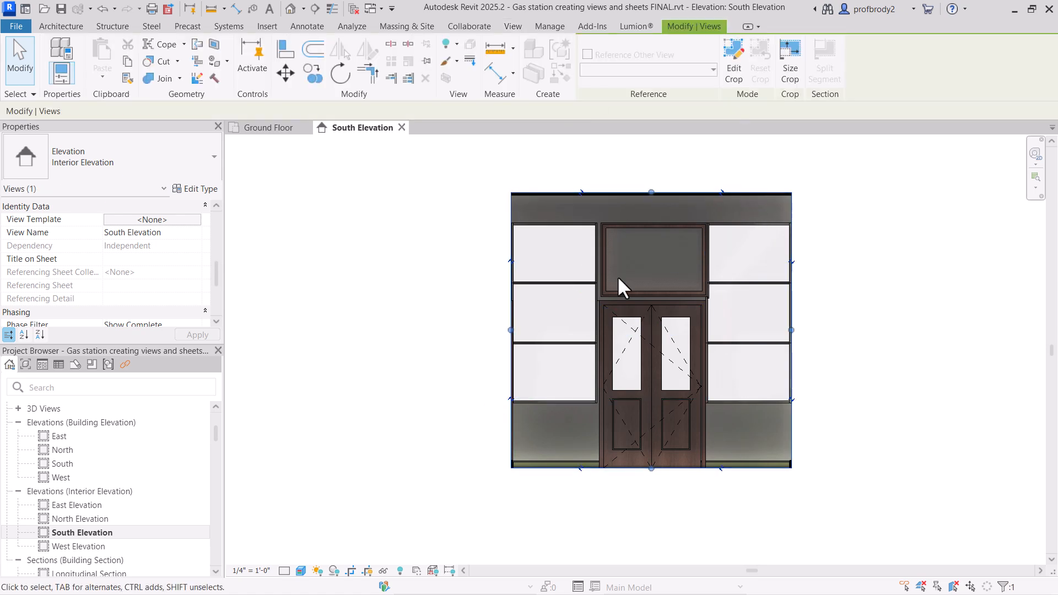
{"action": "scroll", "coordinate": [631, 299], "scroll_direction": "up", "scroll_amount": 2}
{"action": "middle_click_drag", "start_coordinate": [645, 322], "coordinate": [605, 337]}
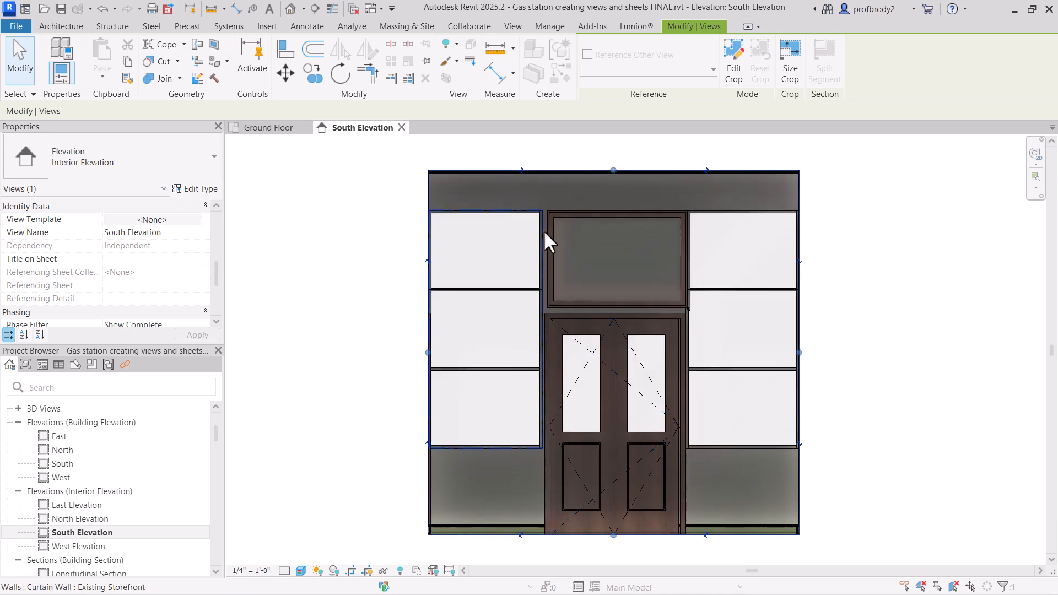
{"action": "right_click", "coordinate": [482, 175]}
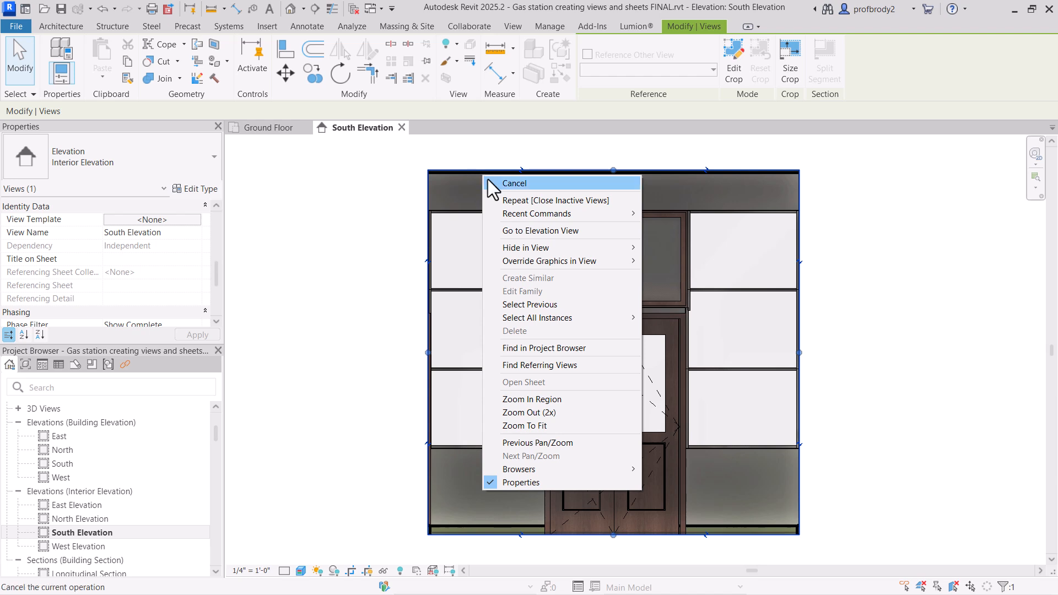
{"action": "mouse_move", "coordinate": [513, 259]}
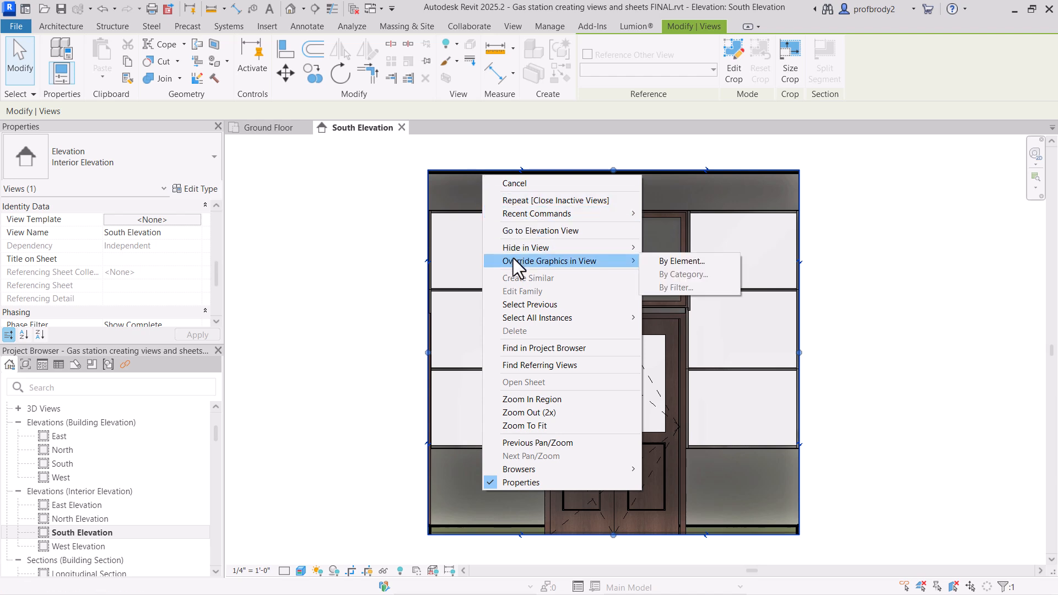
{"action": "left_click", "coordinate": [662, 262]}
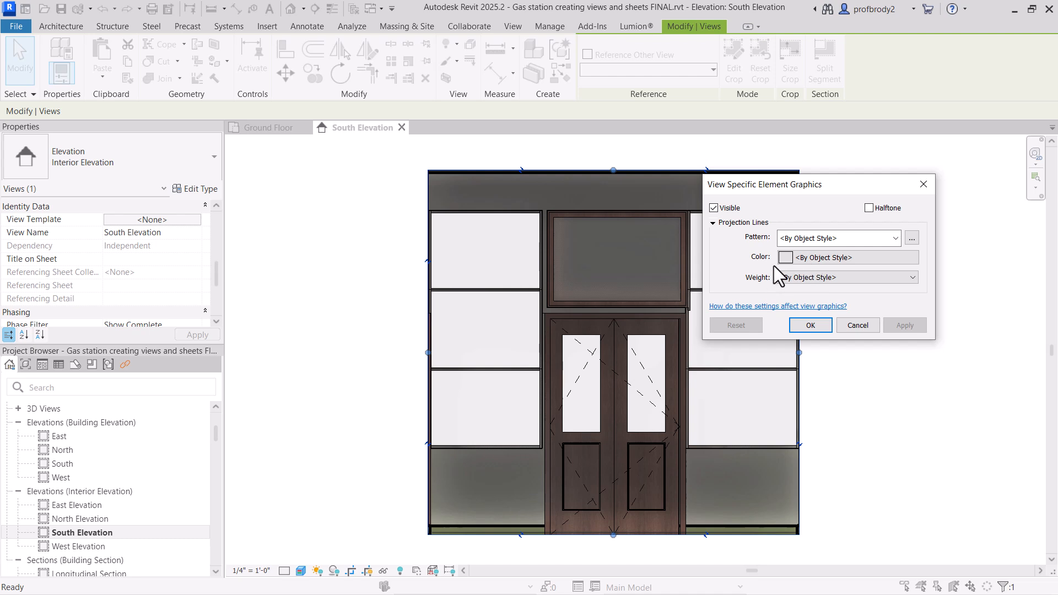
{"action": "left_click", "coordinate": [872, 259]}
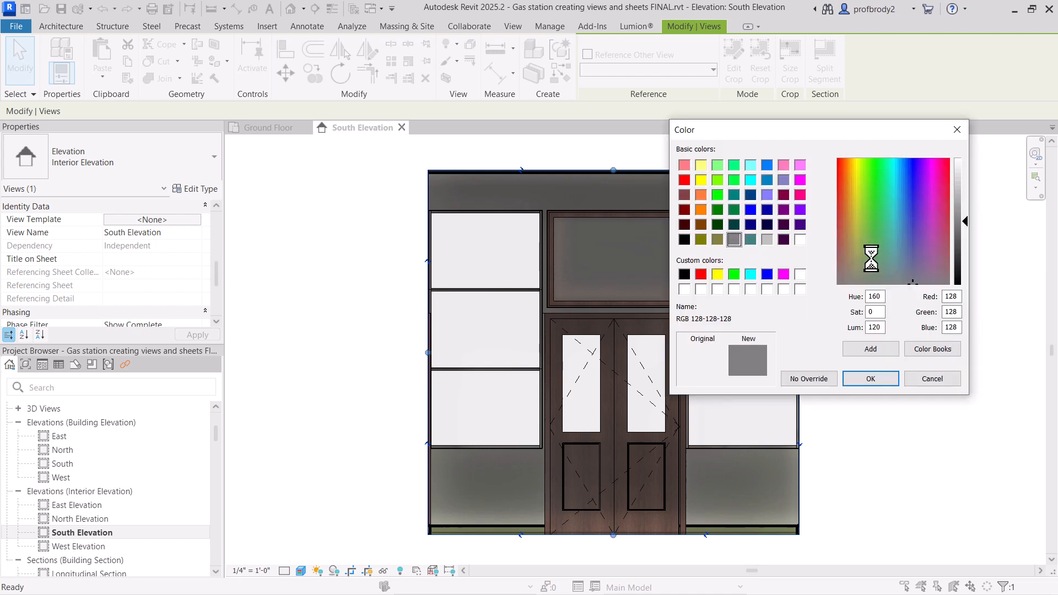
{"action": "left_click", "coordinate": [683, 274]}
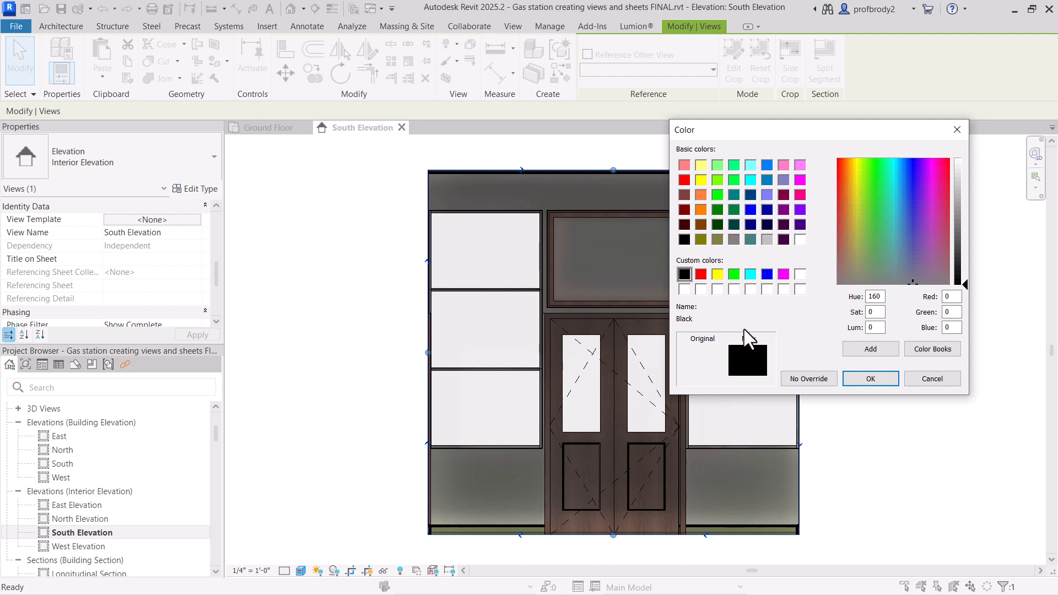
{"action": "left_click", "coordinate": [871, 378]}
- Set the South Elevation crop boundary's projection line weight to 7 and apply the override
{"action": "left_click", "coordinate": [848, 277]}
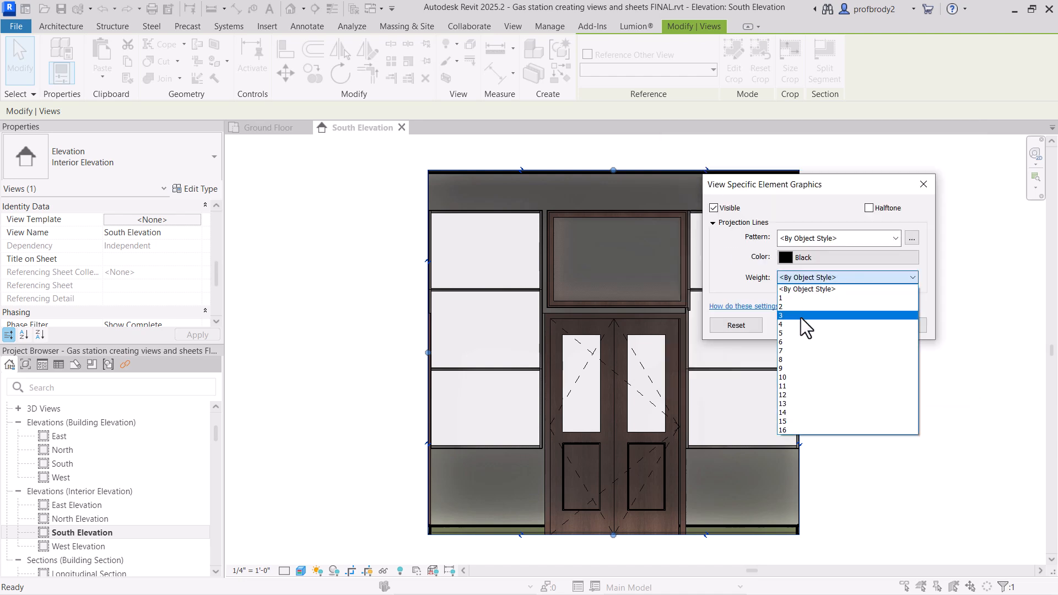
{"action": "left_click", "coordinate": [786, 352]}
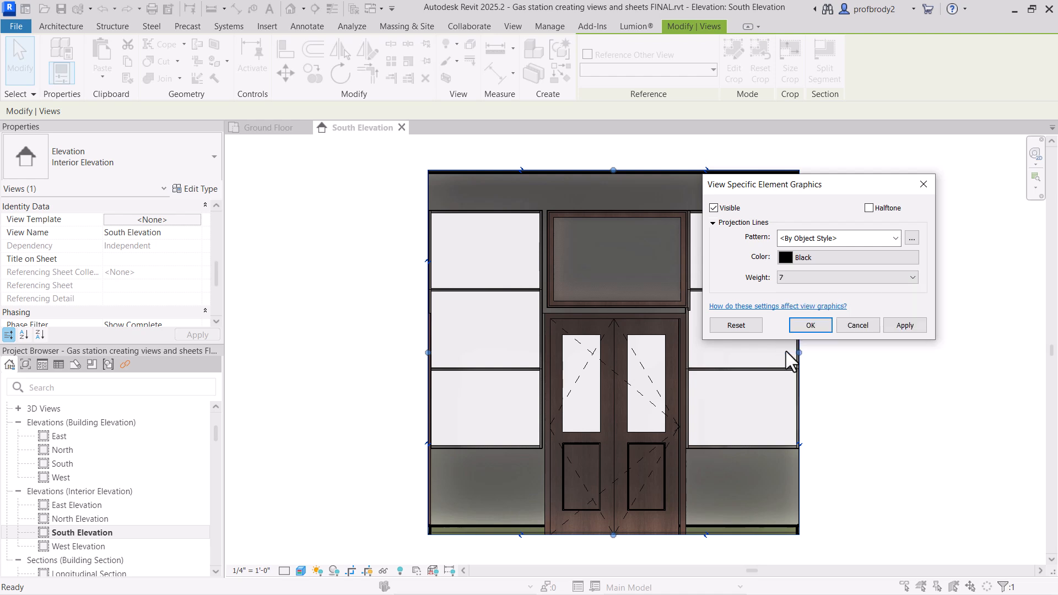
{"action": "left_click", "coordinate": [905, 325]}
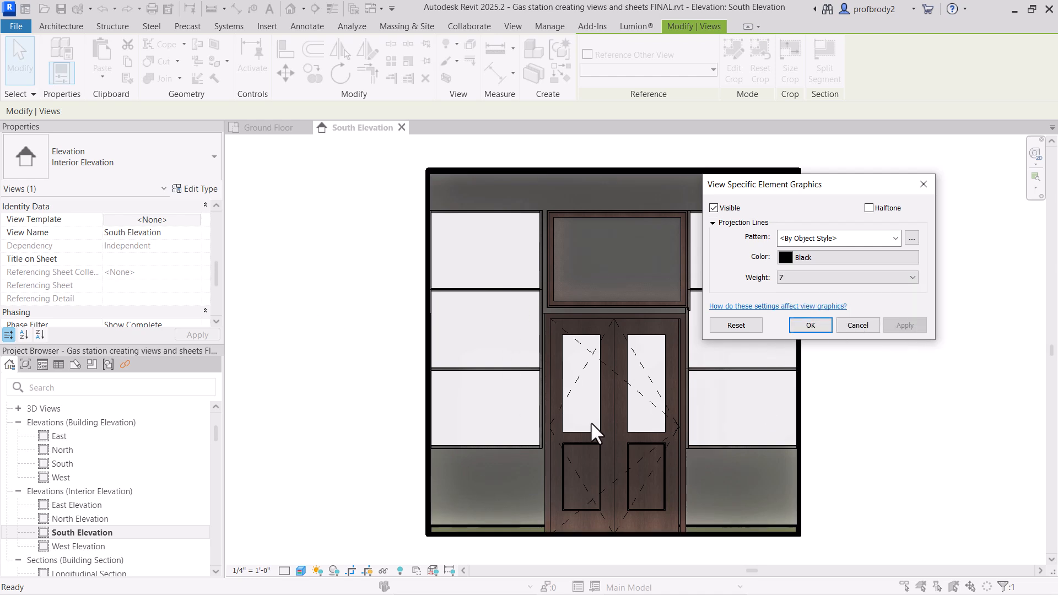
{"action": "left_click", "coordinate": [810, 325]}
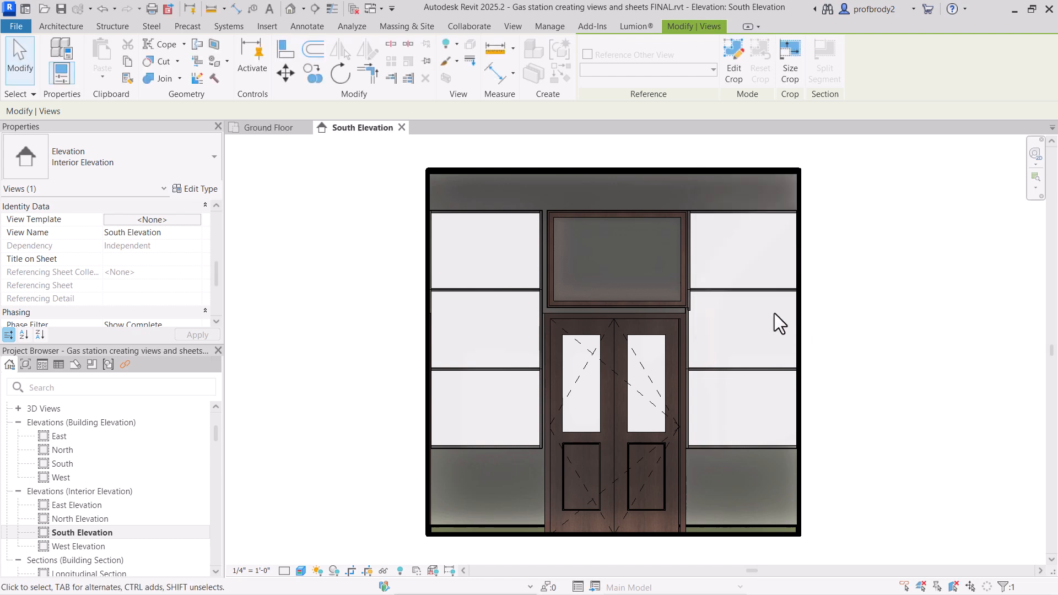
{"action": "left_click", "coordinate": [377, 341]}
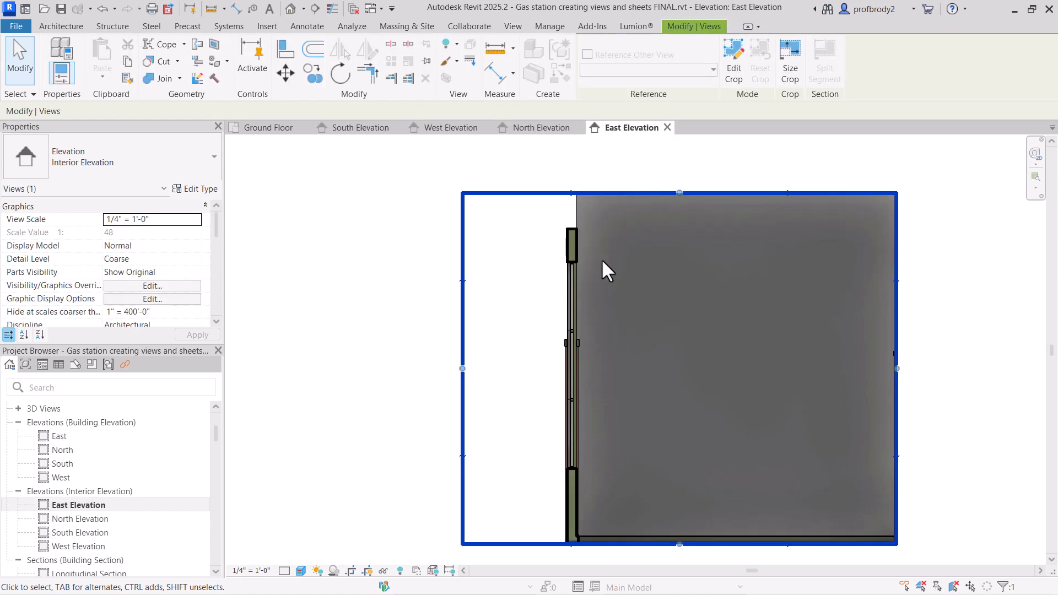
- Start editing the interior East Elevation's crop profile and shorten its upper line to the storefront wall's inner face
{"action": "scroll", "coordinate": [555, 330], "scroll_direction": "up", "scroll_amount": 2}
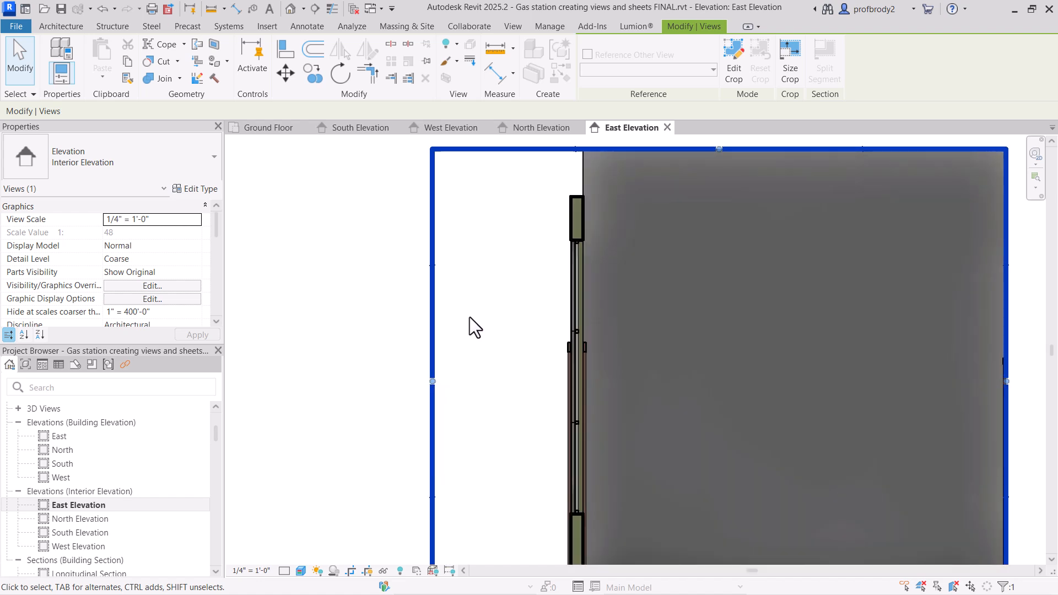
{"action": "scroll", "coordinate": [503, 239], "scroll_direction": "down", "scroll_amount": 1}
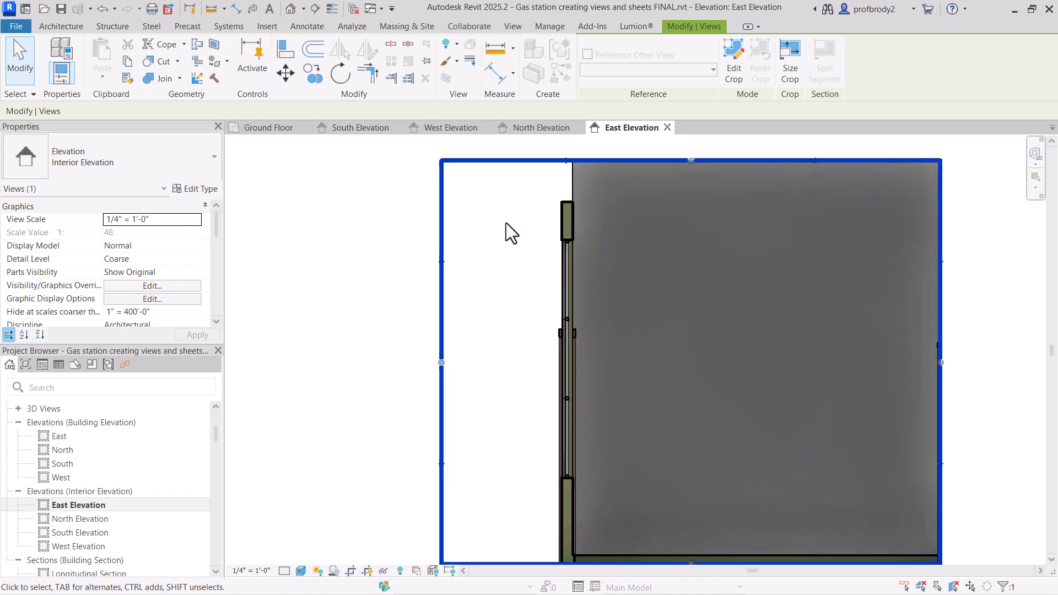
{"action": "left_click", "coordinate": [732, 60]}
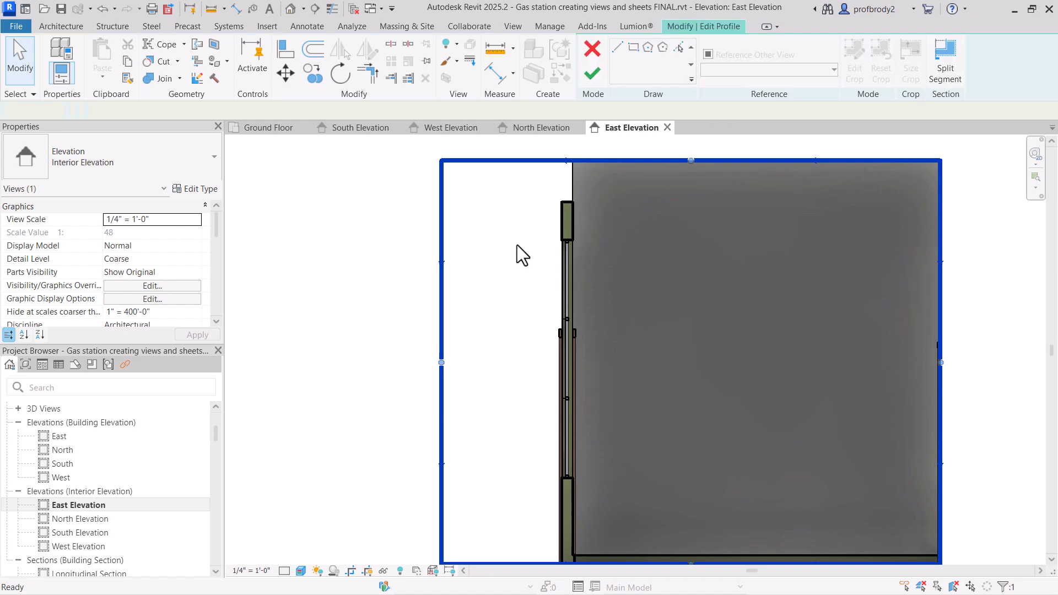
{"action": "left_click", "coordinate": [482, 164]}
{"action": "left_click_drag", "start_coordinate": [442, 161], "coordinate": [574, 160]}
- Draw crop lines down the storefront wall's inner face to the window head, with a short jog in to the glazing
{"action": "left_click", "coordinate": [618, 47]}
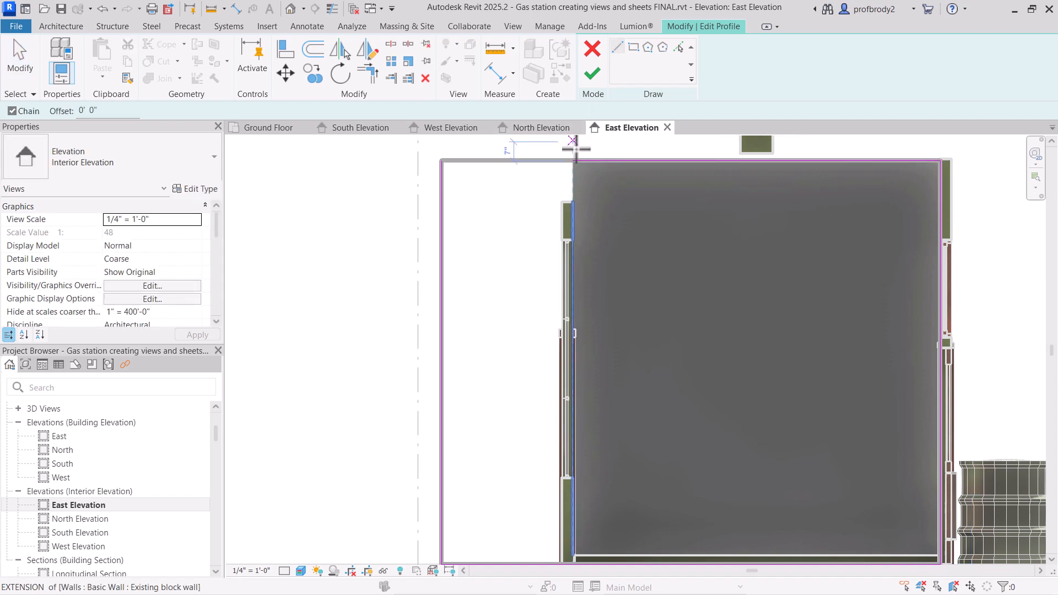
{"action": "left_click", "coordinate": [573, 161]}
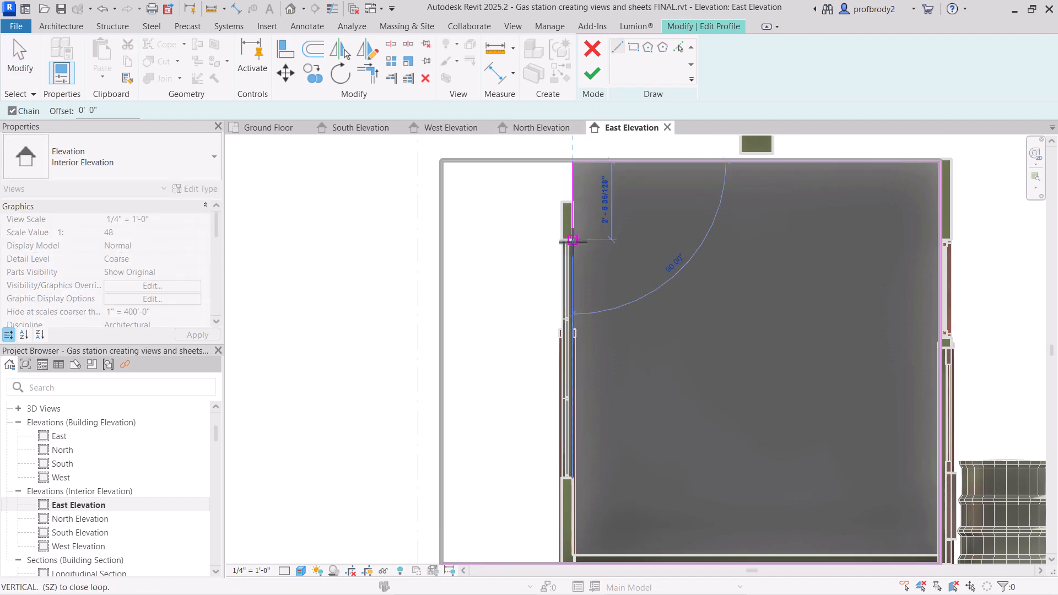
{"action": "left_click", "coordinate": [573, 241]}
{"action": "scroll", "coordinate": [575, 241], "scroll_direction": "up", "scroll_amount": 3}
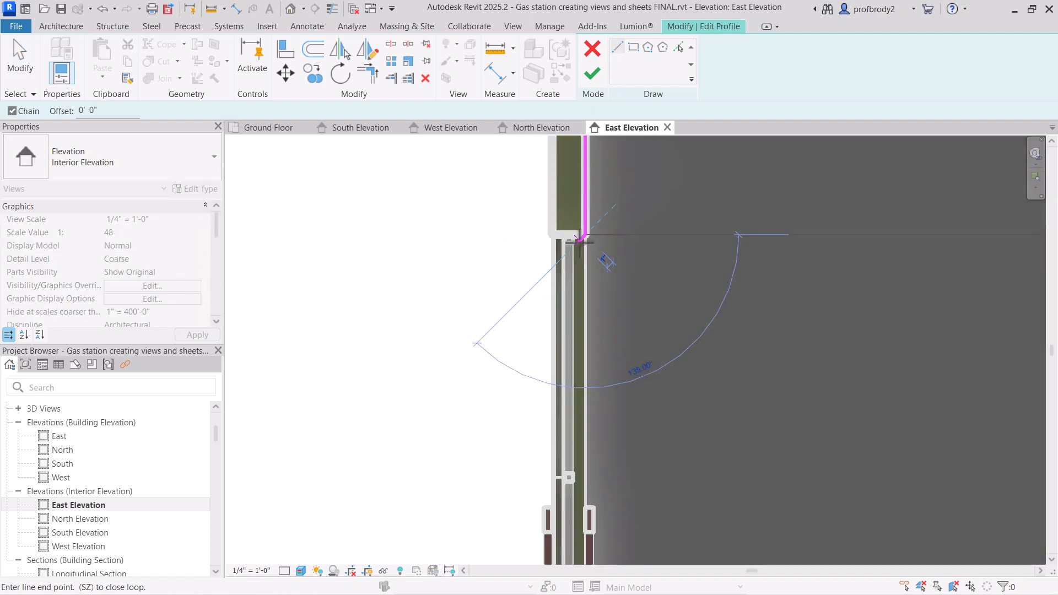
{"action": "left_click", "coordinate": [573, 235]}
- Continue the crop outline down the glazing to the sill, back out to the wall's inner face, and down to the floor line
{"action": "scroll", "coordinate": [586, 380], "scroll_direction": "down", "scroll_amount": 1}
{"action": "middle_click_drag", "start_coordinate": [595, 371], "coordinate": [581, 210]}
{"action": "scroll", "coordinate": [543, 439], "scroll_direction": "down", "scroll_amount": 2}
{"action": "middle_click_drag", "start_coordinate": [553, 402], "coordinate": [545, 258]}
{"action": "scroll", "coordinate": [539, 265], "scroll_direction": "down", "scroll_amount": 1}
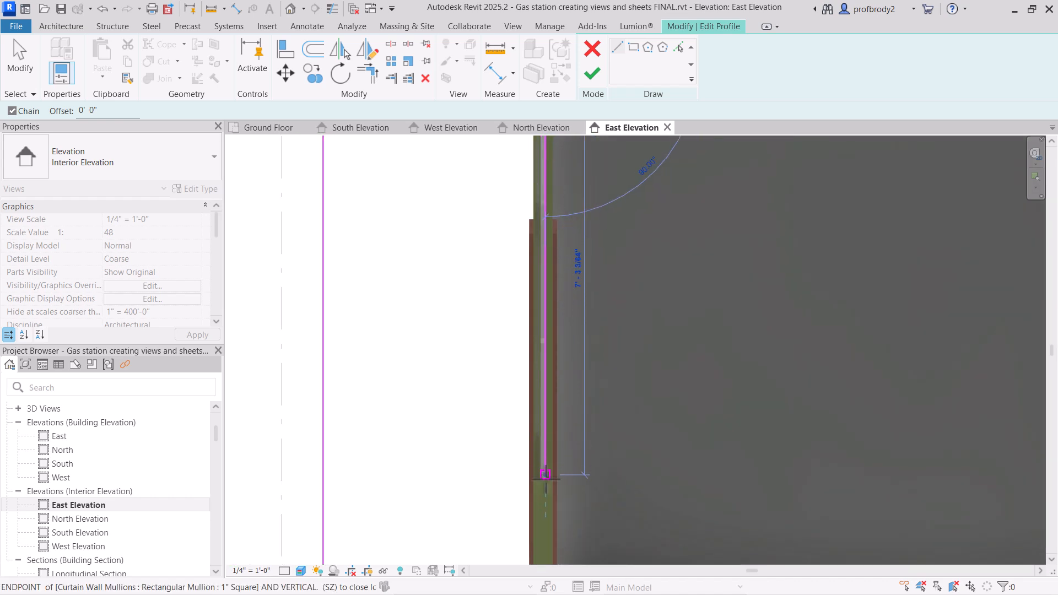
{"action": "left_click", "coordinate": [545, 480]}
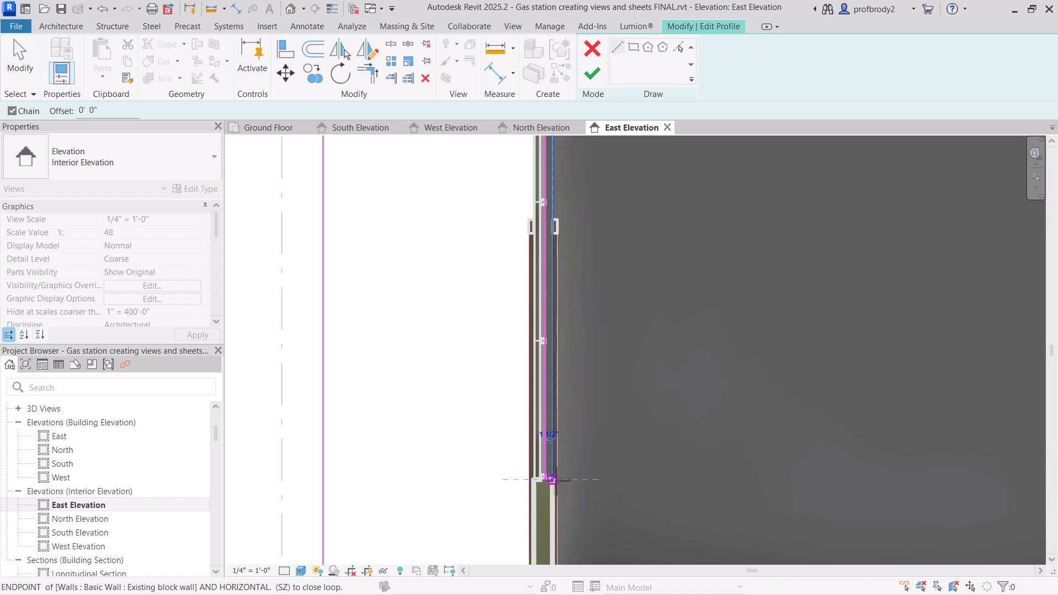
{"action": "left_click", "coordinate": [554, 480]}
{"action": "middle_click_drag", "start_coordinate": [588, 454], "coordinate": [559, 295]}
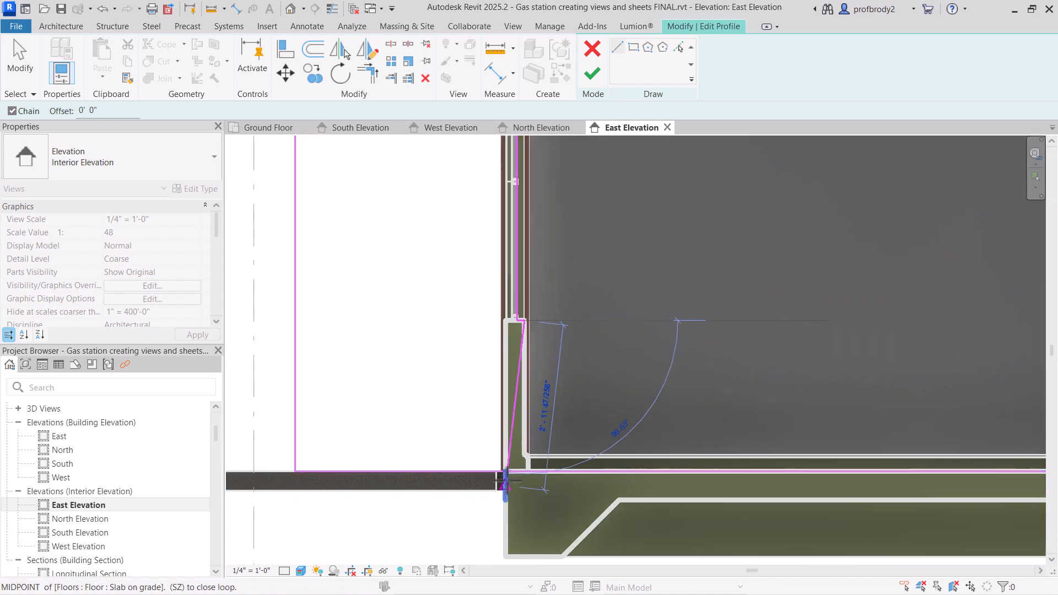
{"action": "left_click", "coordinate": [524, 471]}
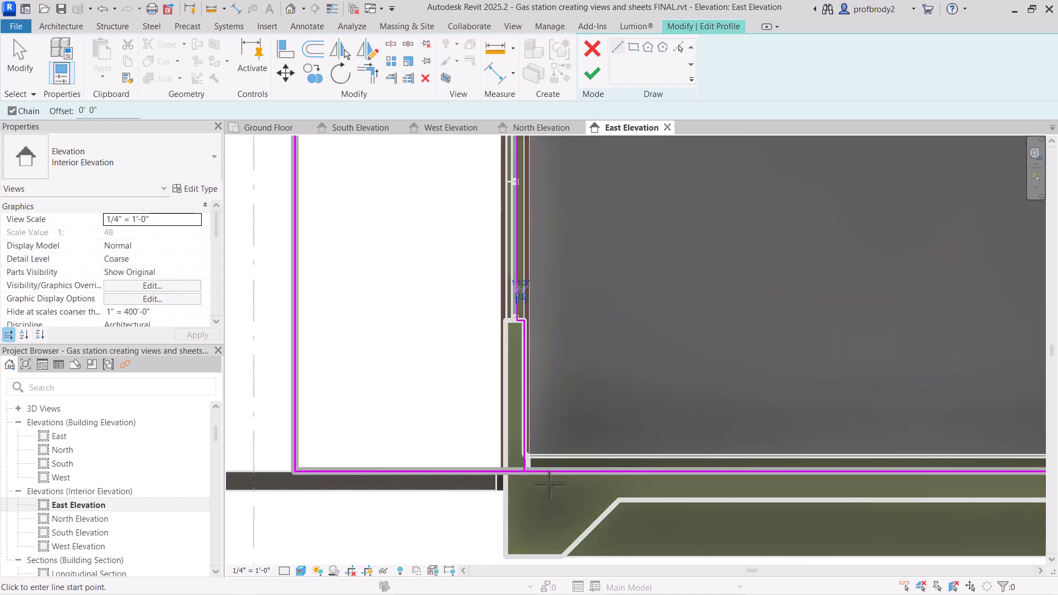
- Shorten the lowest vertical crop line so it ends at the corner where the block wall meets the floor trim
{"action": "scroll", "coordinate": [421, 389], "scroll_direction": "up", "scroll_amount": 5}
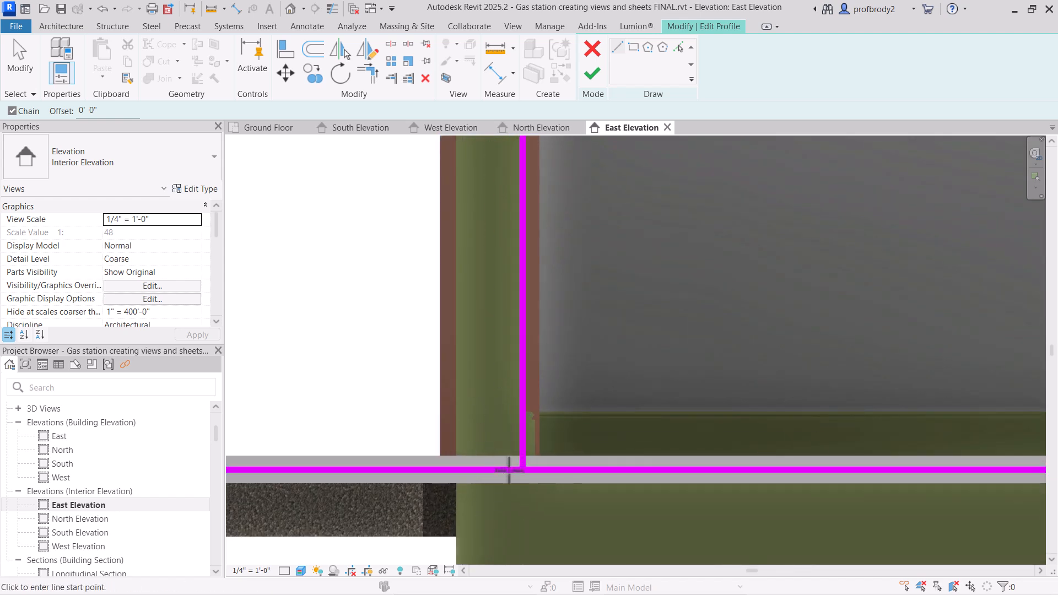
{"action": "left_click", "coordinate": [20, 58]}
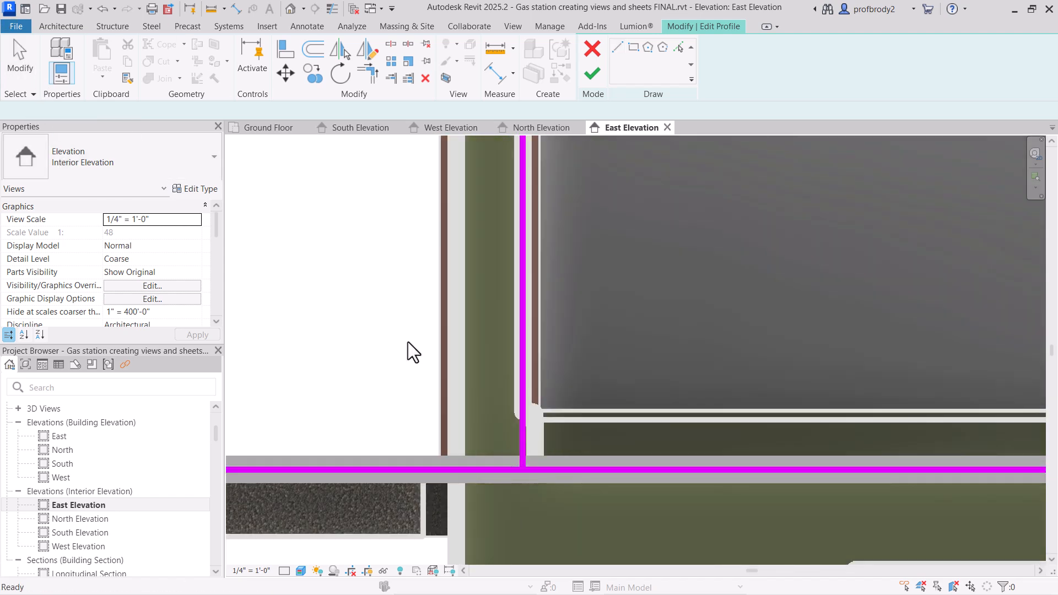
{"action": "left_click", "coordinate": [521, 434]}
{"action": "left_click_drag", "start_coordinate": [522, 469], "coordinate": [522, 411]}
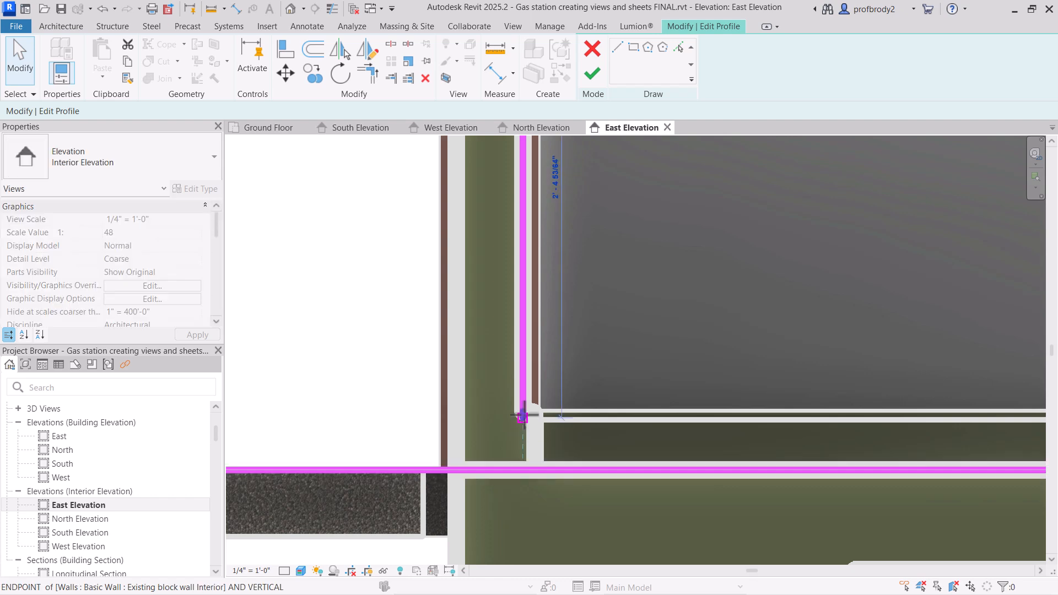
{"action": "left_click", "coordinate": [522, 406]}
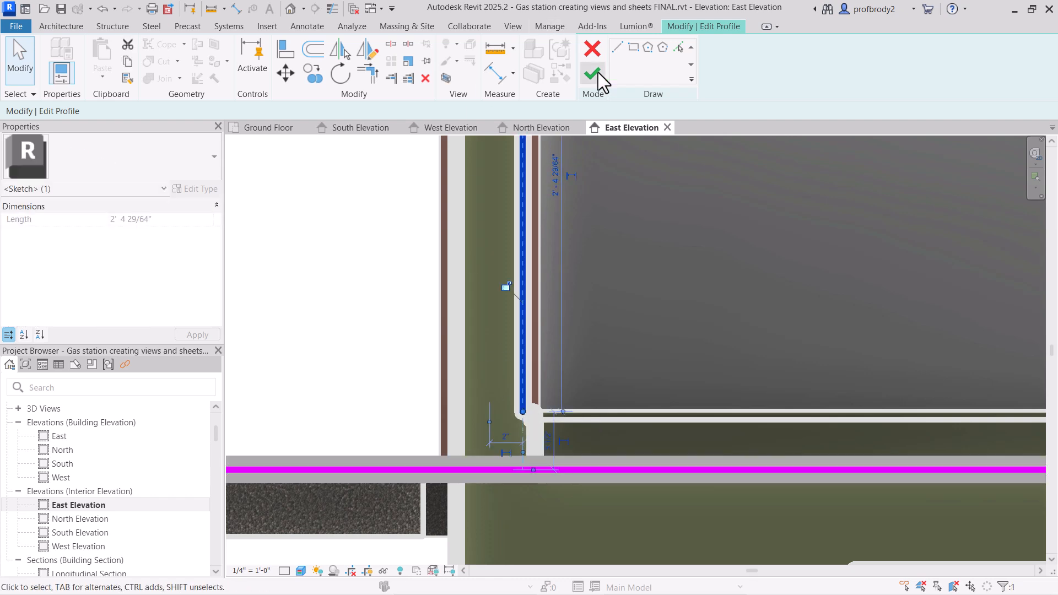
- Pick the edges at the wall base to add a jog and a short vertical crop line, and pull up the overlapping line's end
{"action": "left_click", "coordinate": [680, 50]}
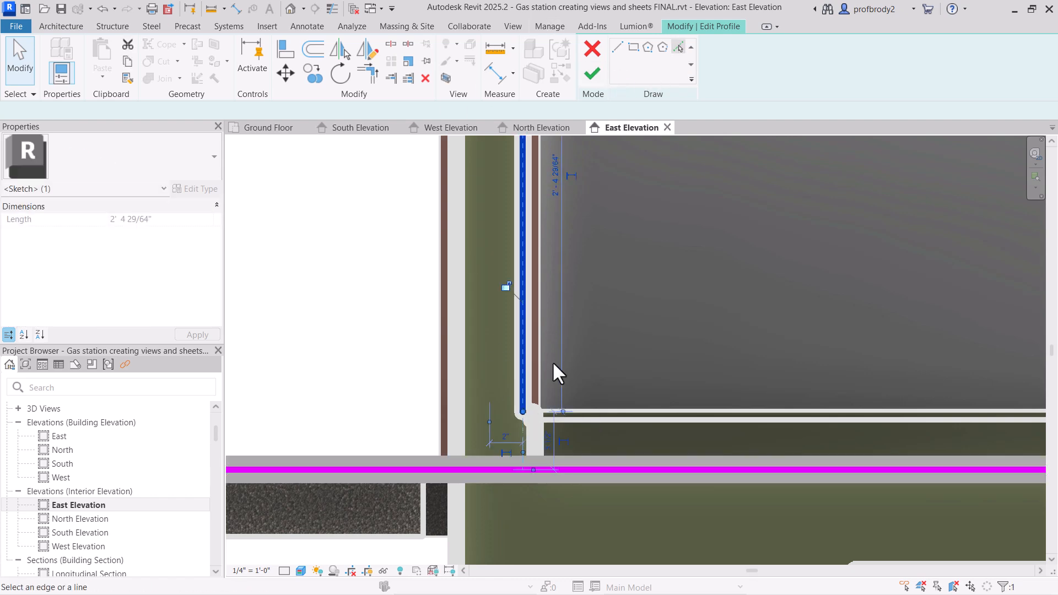
{"action": "left_click", "coordinate": [537, 427]}
{"action": "scroll", "coordinate": [534, 429], "scroll_direction": "up", "scroll_amount": 3}
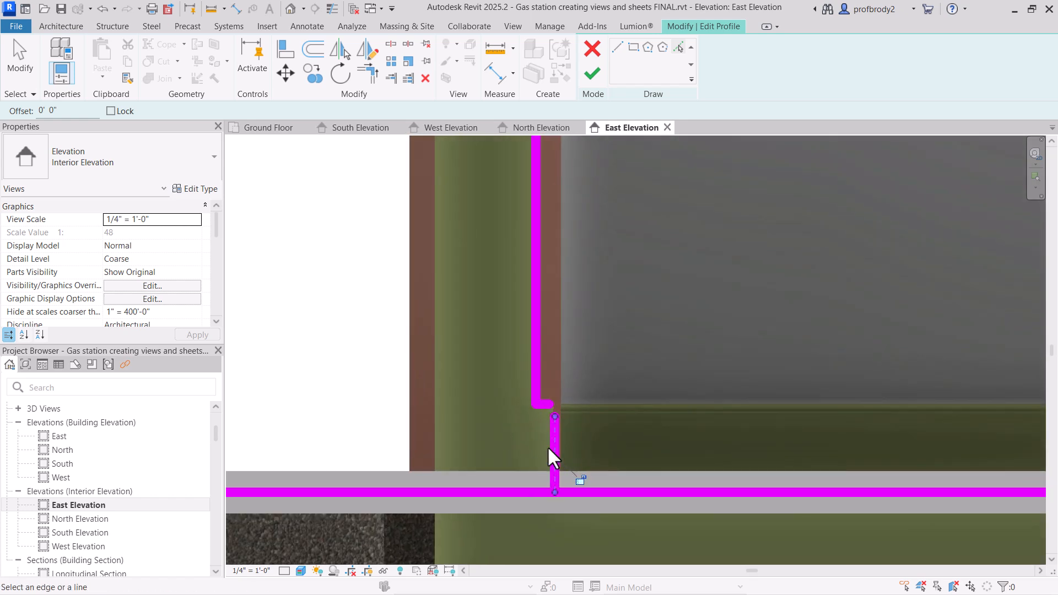
{"action": "left_click", "coordinate": [556, 386]}
{"action": "left_click", "coordinate": [568, 385]}
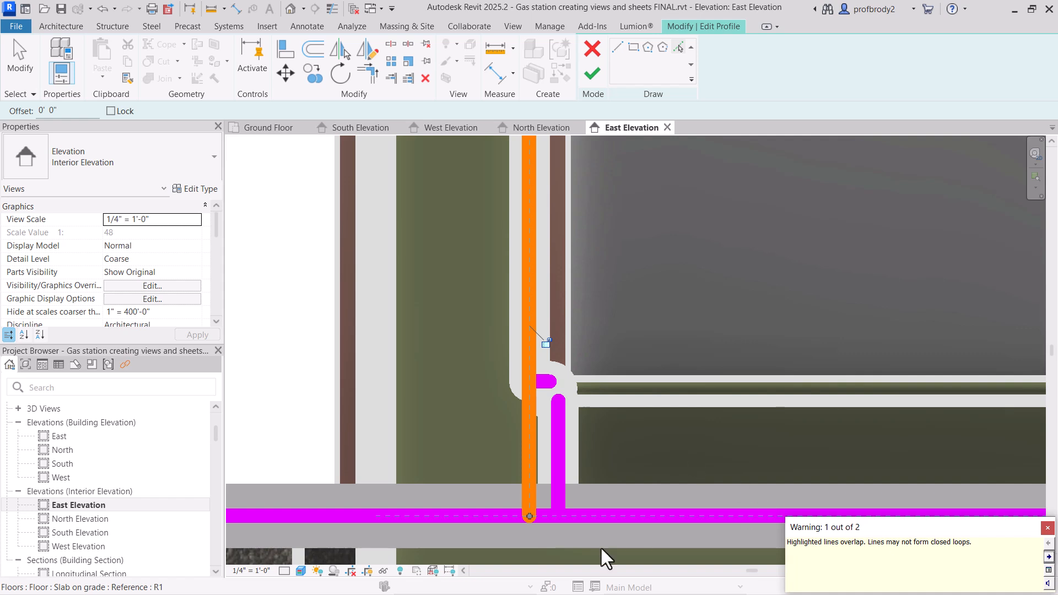
{"action": "left_click", "coordinate": [1047, 529]}
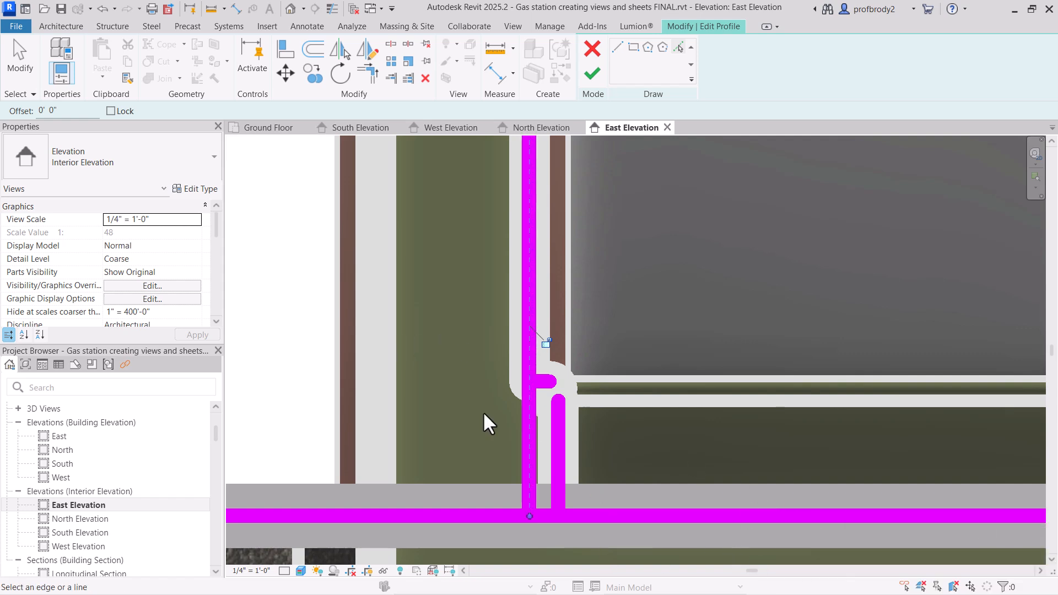
{"action": "left_click_drag", "start_coordinate": [529, 516], "coordinate": [519, 366]}
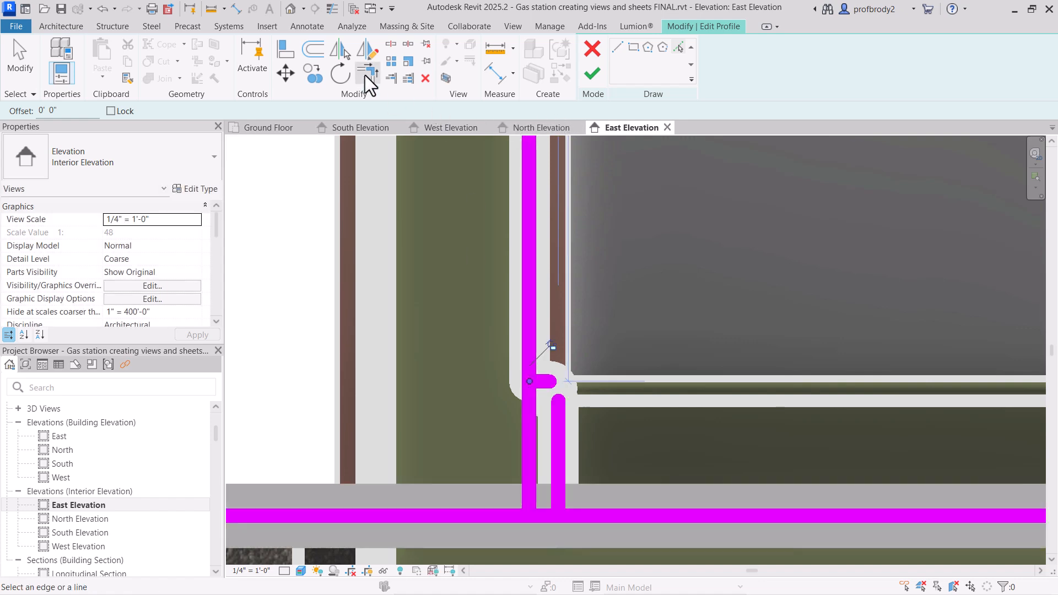
- Trim the wall line, jog, short vertical and floor line to each other so the crop outline follows the wall base continuously
{"action": "key", "text": "t"}
{"action": "key", "text": "r"}
{"action": "left_click", "coordinate": [548, 382]}
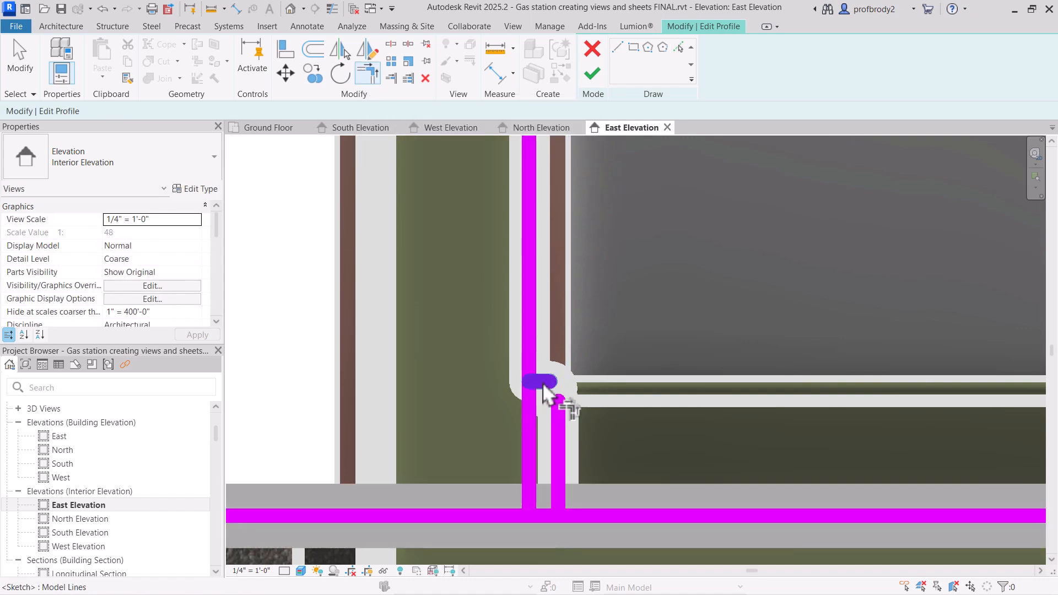
{"action": "left_click", "coordinate": [530, 369]}
{"action": "left_click", "coordinate": [547, 383]}
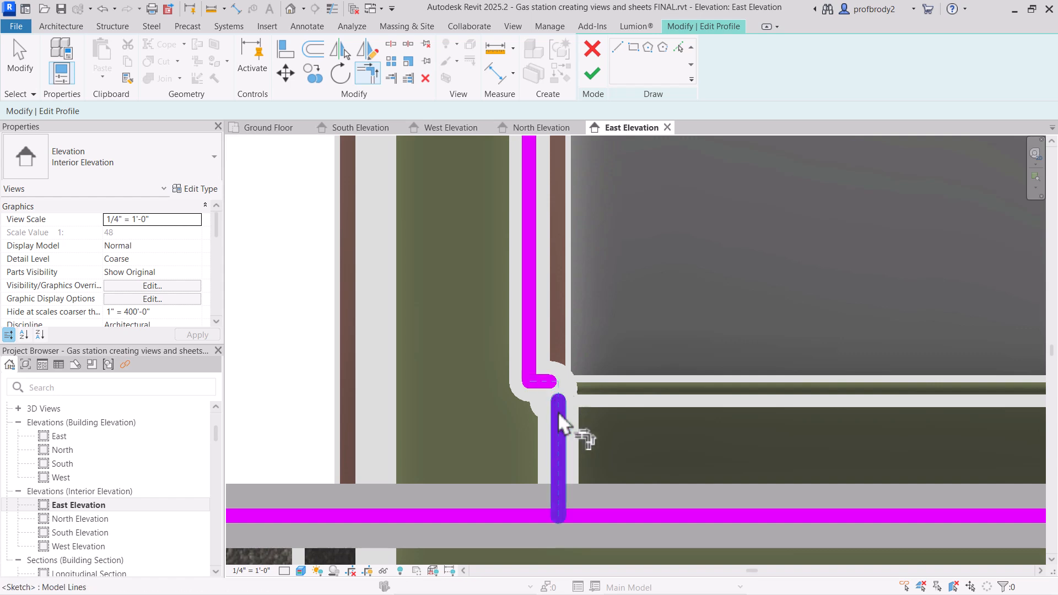
{"action": "left_click", "coordinate": [557, 413]}
{"action": "left_click", "coordinate": [560, 465]}
{"action": "left_click", "coordinate": [592, 511]}
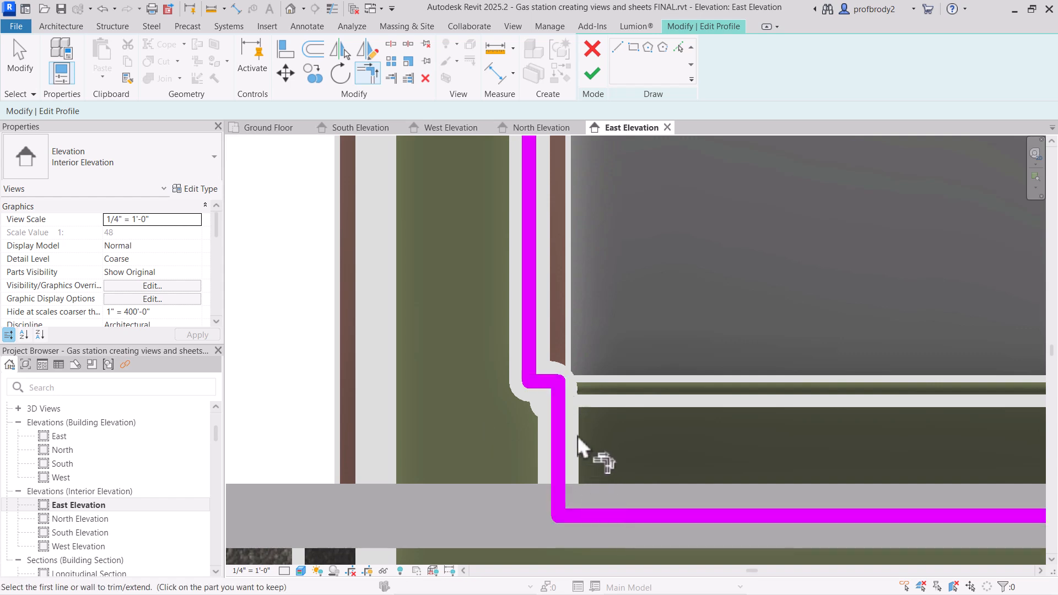
{"action": "scroll", "coordinate": [577, 435], "scroll_direction": "down", "scroll_amount": 4}
{"action": "scroll", "coordinate": [472, 383], "scroll_direction": "down", "scroll_amount": 5}
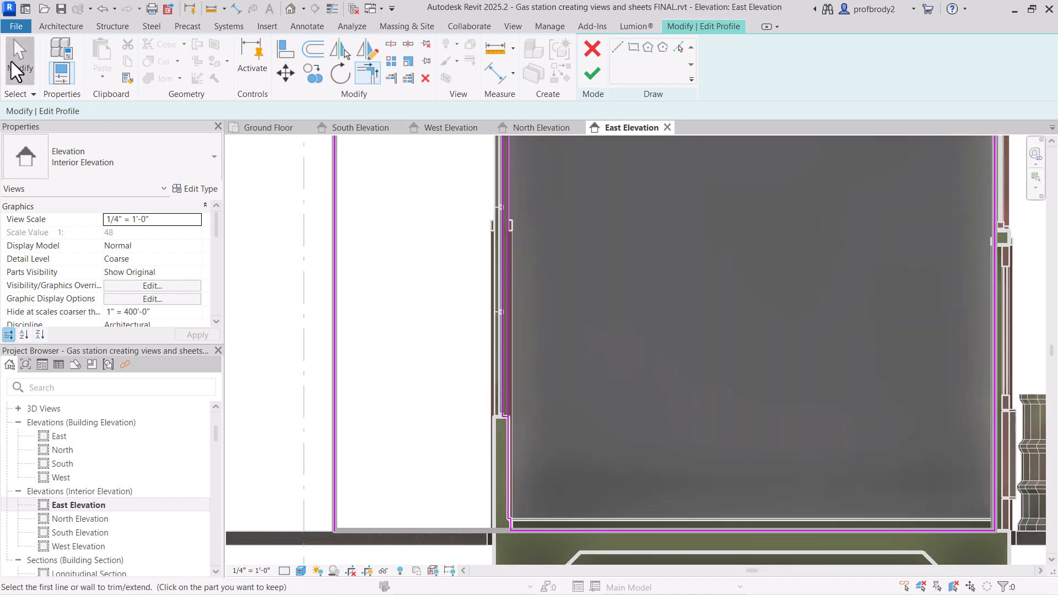
- Shorten the overlapping lower wall-face line in the crop sketch by pulling its upper end down to the sill
{"action": "left_click", "coordinate": [11, 61]}
{"action": "left_click", "coordinate": [504, 293]}
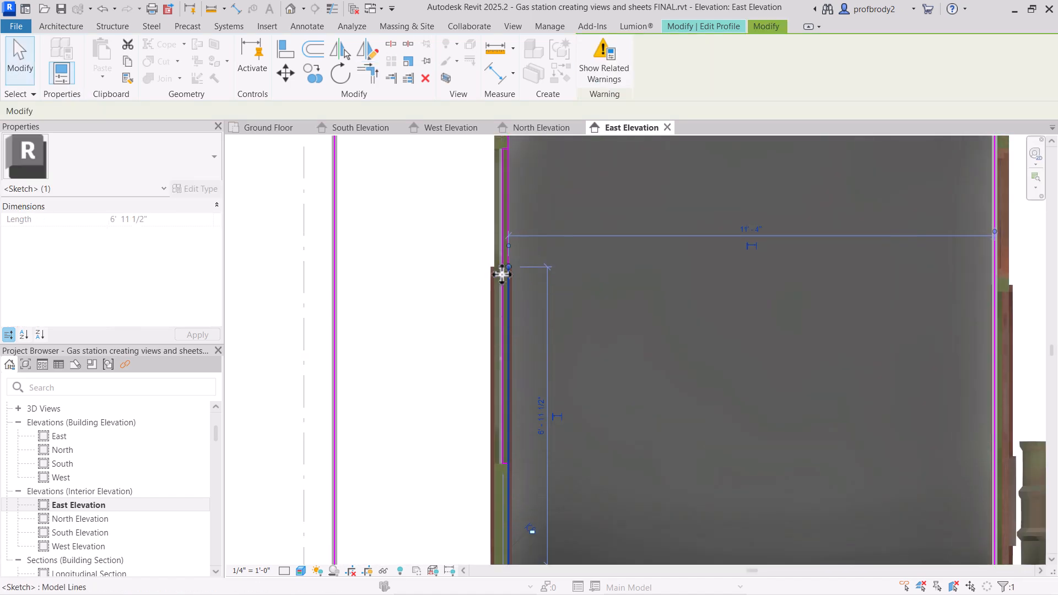
{"action": "middle_click_drag", "start_coordinate": [502, 275], "coordinate": [501, 274]}
{"action": "left_click_drag", "start_coordinate": [506, 267], "coordinate": [507, 267]}
{"action": "mouse_move", "coordinate": [518, 446]}
{"action": "left_mouse_down"}
{"action": "mouse_move", "coordinate": [509, 460]}
{"action": "mouse_move", "coordinate": [509, 451]}
{"action": "left_mouse_up"}
{"action": "scroll", "coordinate": [549, 304], "scroll_direction": "up", "scroll_amount": 2}
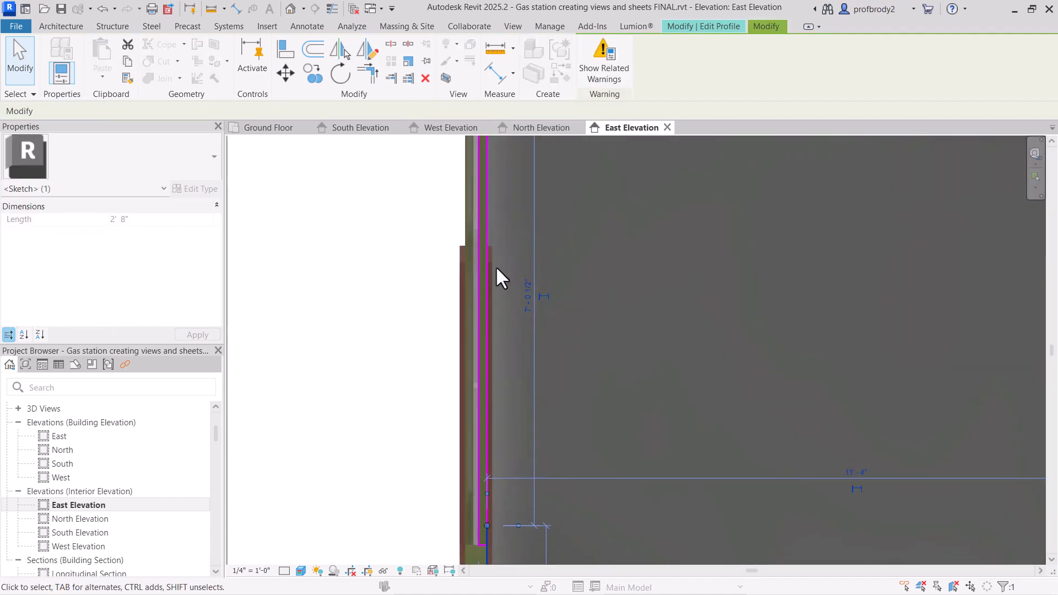
- Cut the overlapping upper wall line back to the glazing head and finish the East Elevation's crop profile
{"action": "left_click", "coordinate": [487, 260]}
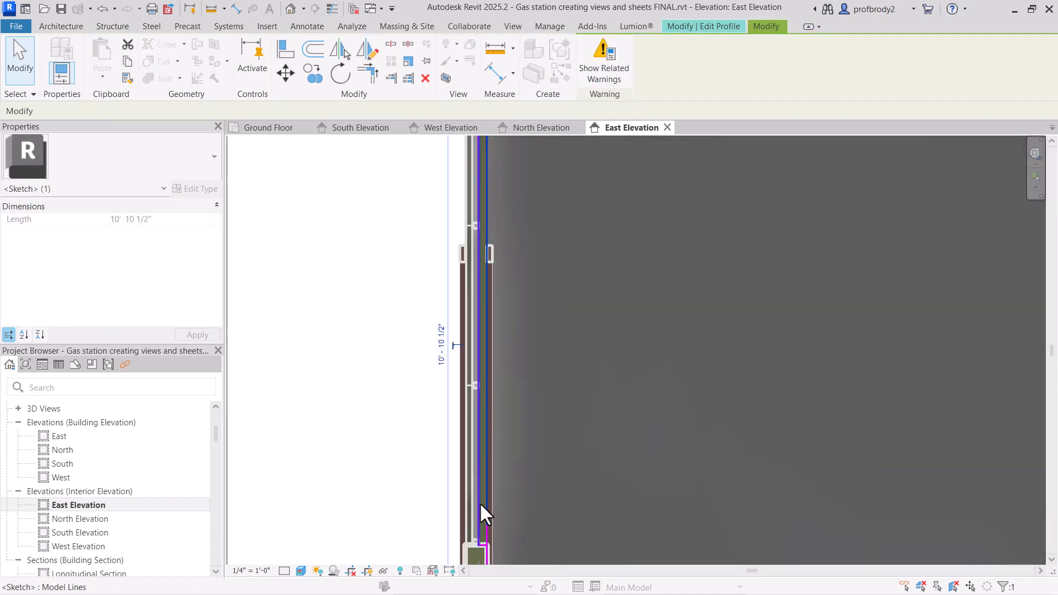
{"action": "scroll", "coordinate": [496, 486], "scroll_direction": "down", "scroll_amount": 3}
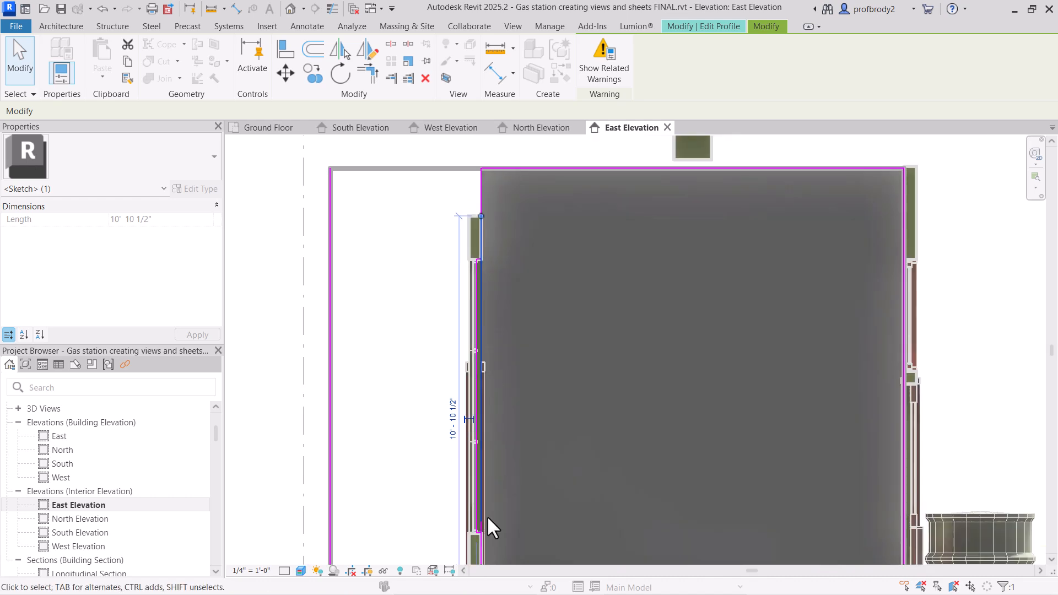
{"action": "key", "text": "Escape"}
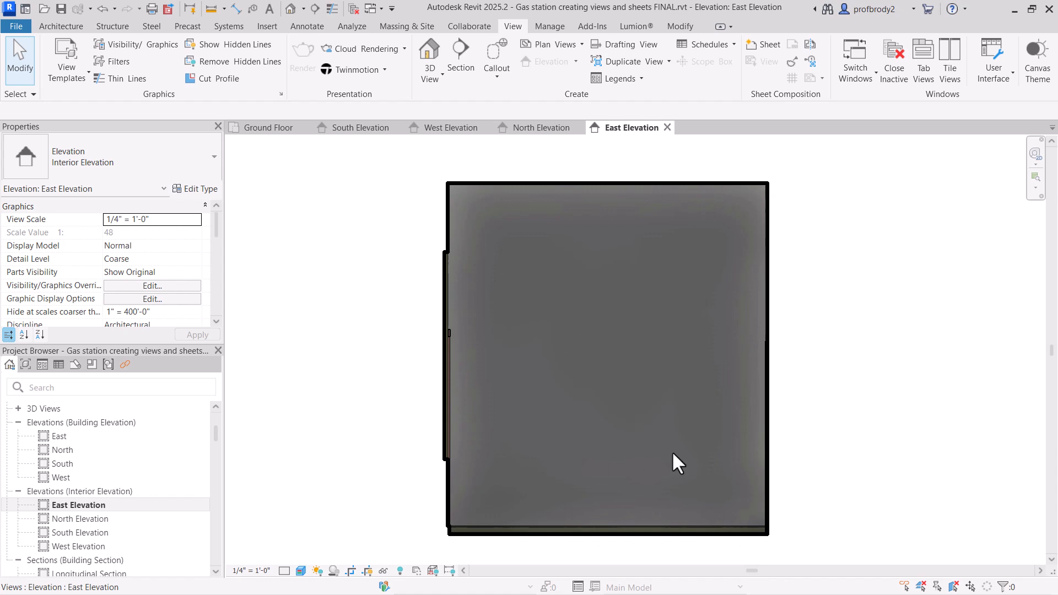
{"action": "scroll", "coordinate": [647, 436], "scroll_direction": "up", "scroll_amount": 1}
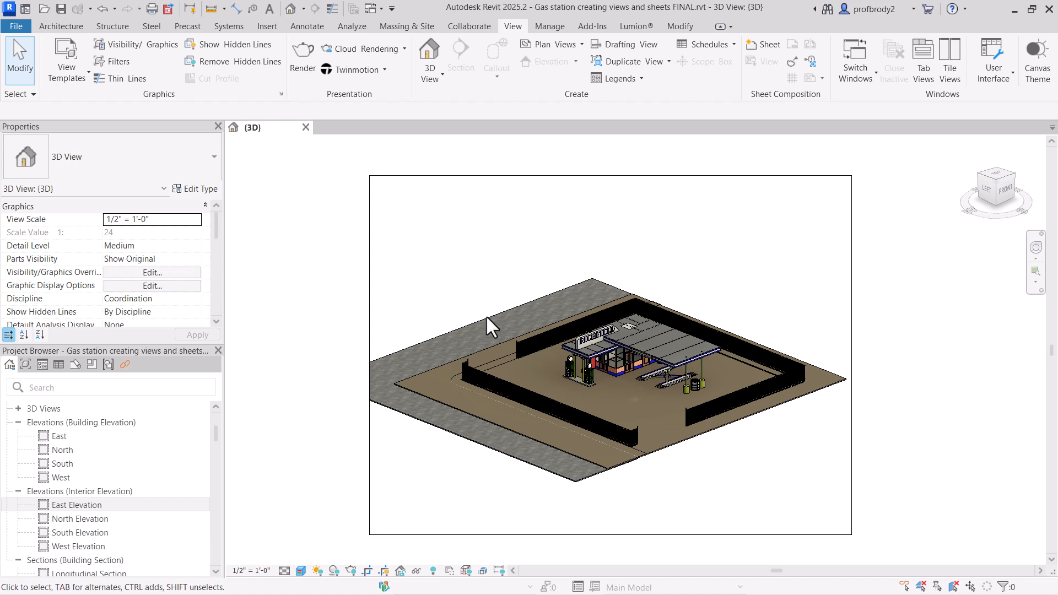
- Hide the crop region in the 3D view of the gas station site, show it again and pick its border
{"action": "scroll", "coordinate": [642, 345], "scroll_direction": "up", "scroll_amount": 3}
{"action": "middle_click_drag", "start_coordinate": [664, 365], "coordinate": [684, 349]}
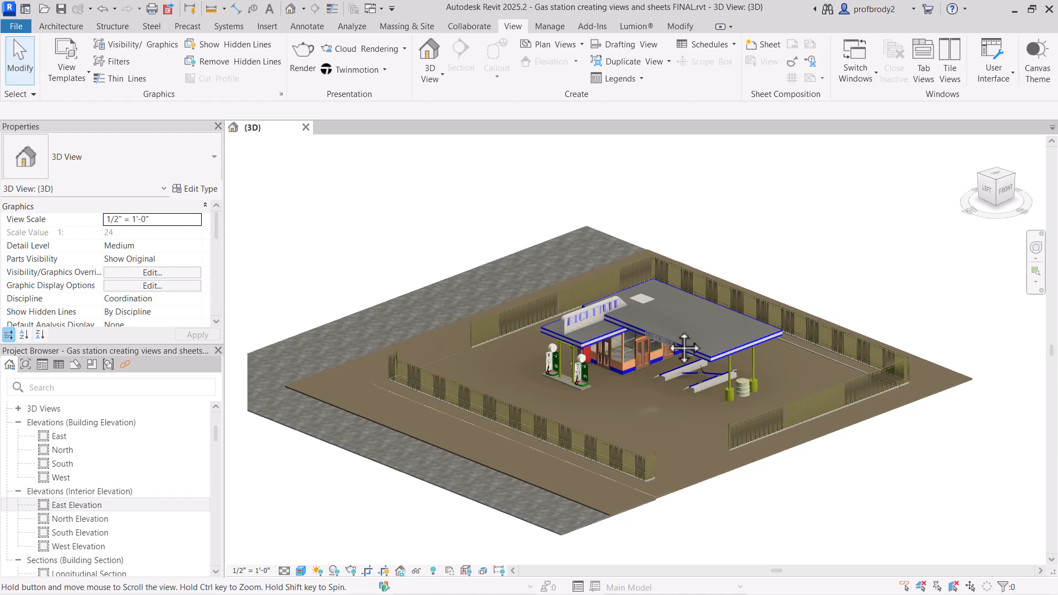
{"action": "scroll", "coordinate": [664, 330], "scroll_direction": "down", "scroll_amount": 2}
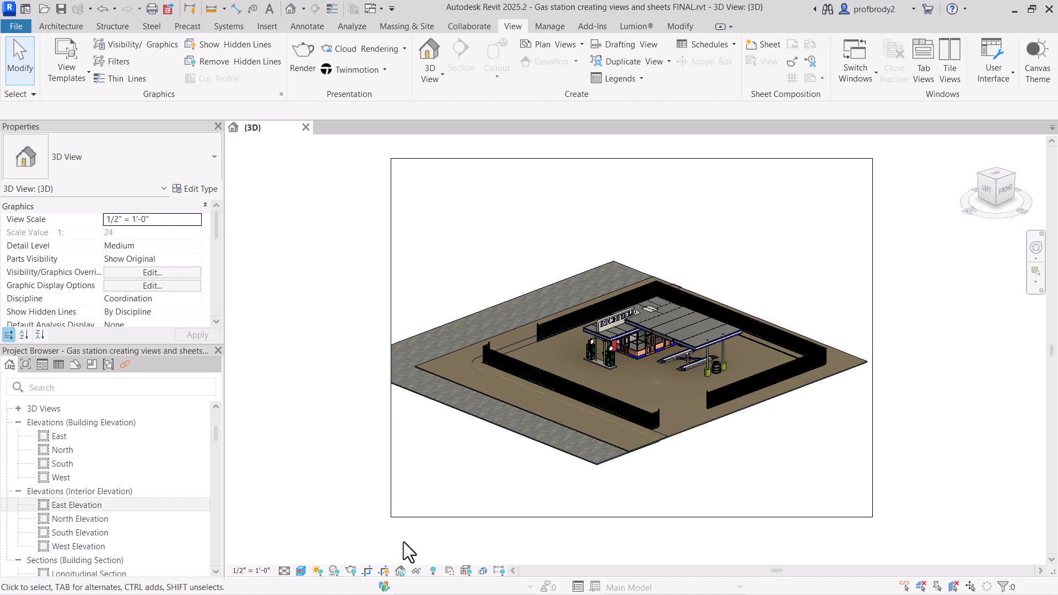
{"action": "left_click", "coordinate": [381, 572]}
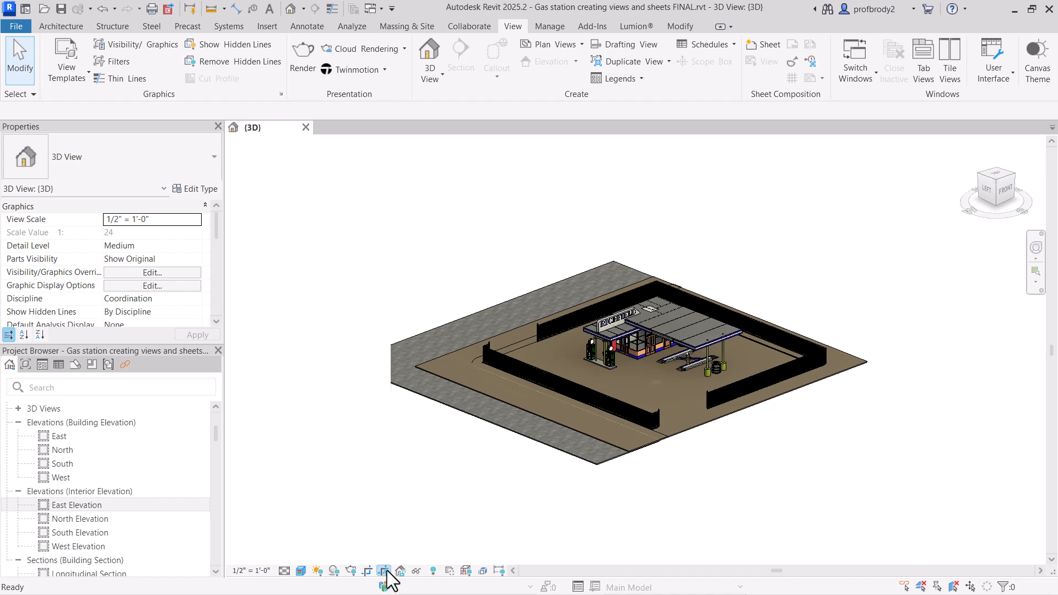
{"action": "left_click", "coordinate": [384, 571]}
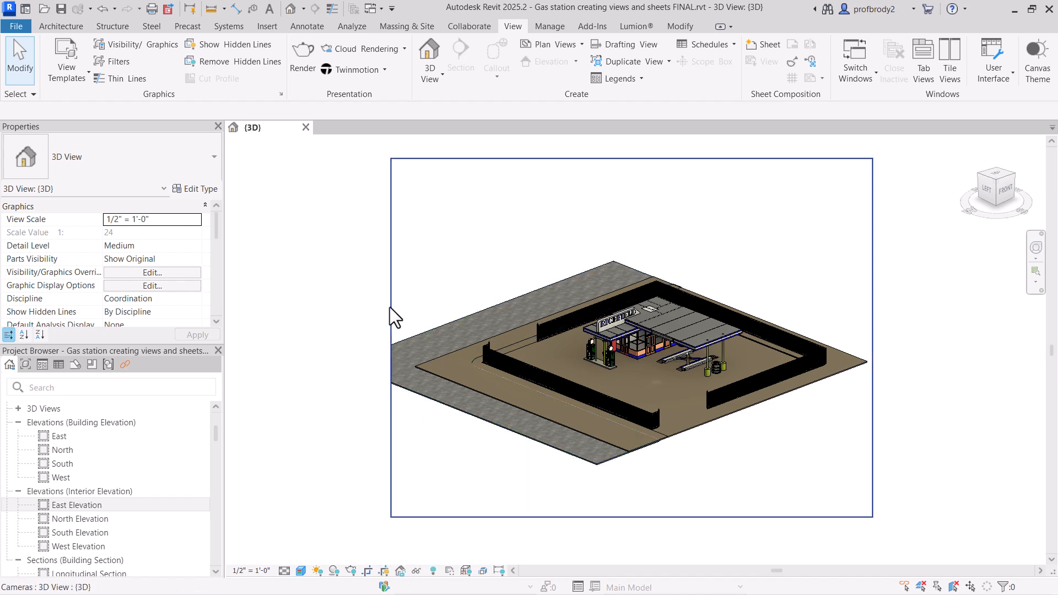
{"action": "left_click", "coordinate": [389, 334]}
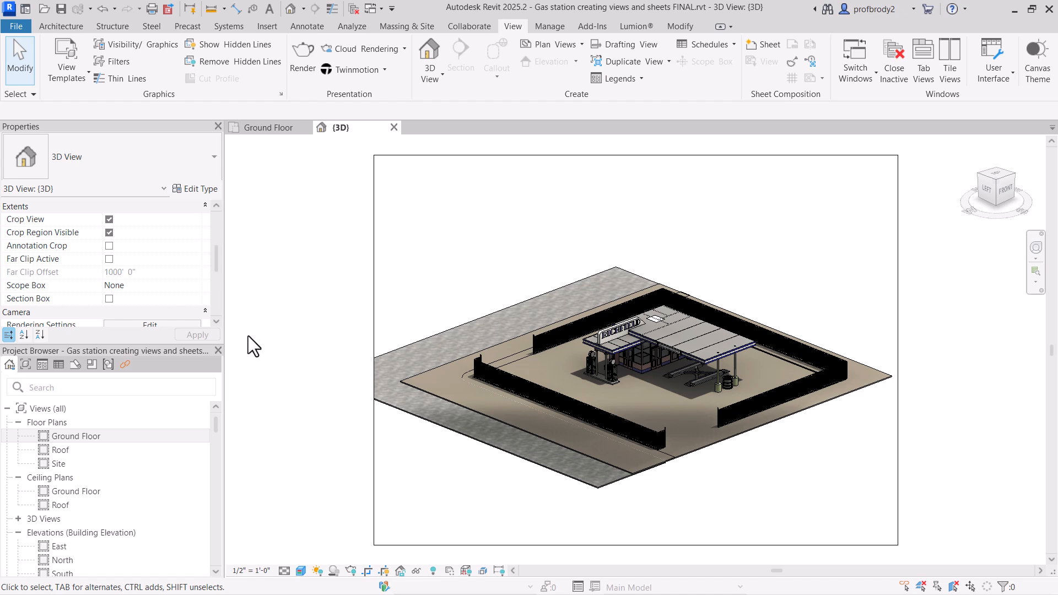
- Turn on the 3D view's section box and pull its two faces on the road sides in toward the fenced lot
{"action": "left_click", "coordinate": [108, 299]}
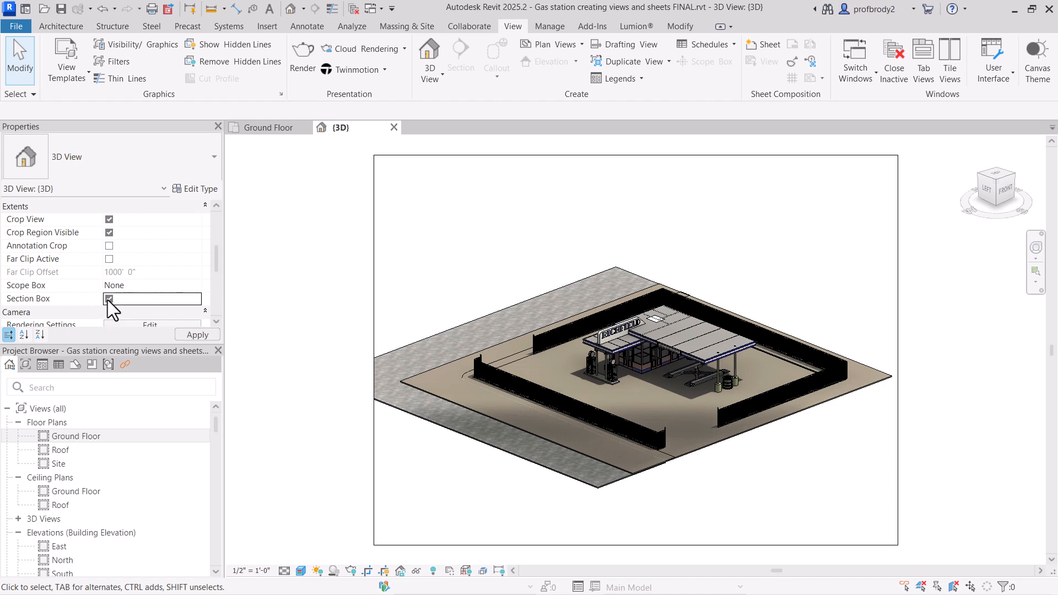
{"action": "left_click", "coordinate": [196, 334]}
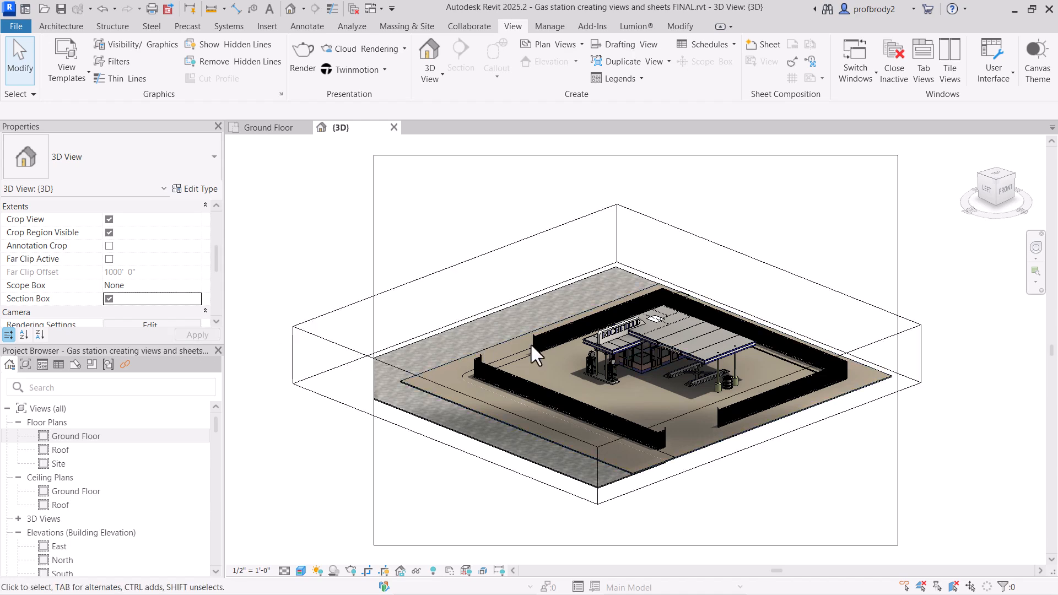
{"action": "left_click", "coordinate": [485, 403]}
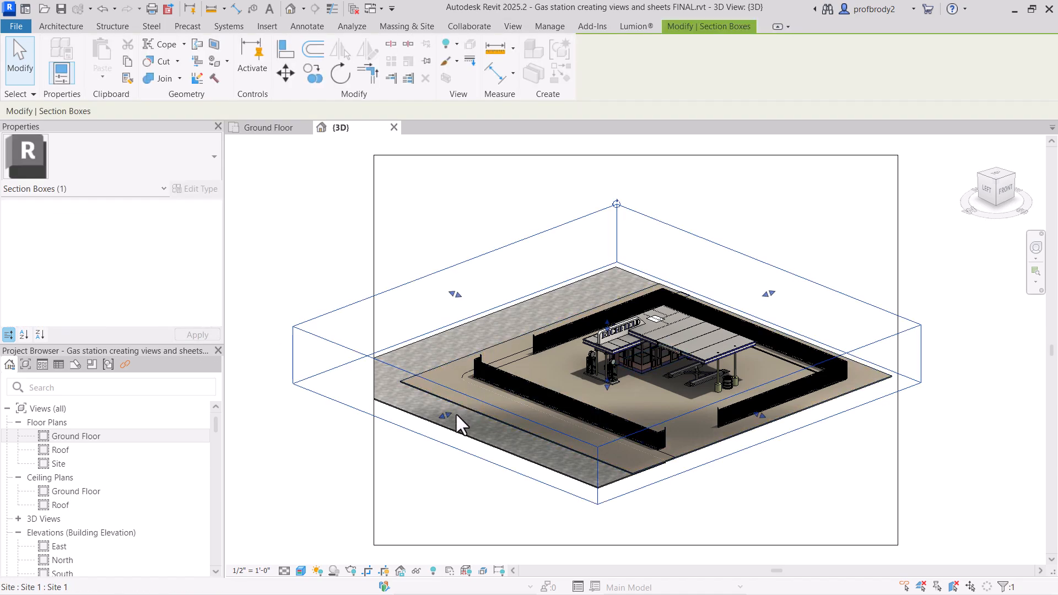
{"action": "left_click_drag", "start_coordinate": [475, 402], "coordinate": [519, 381]}
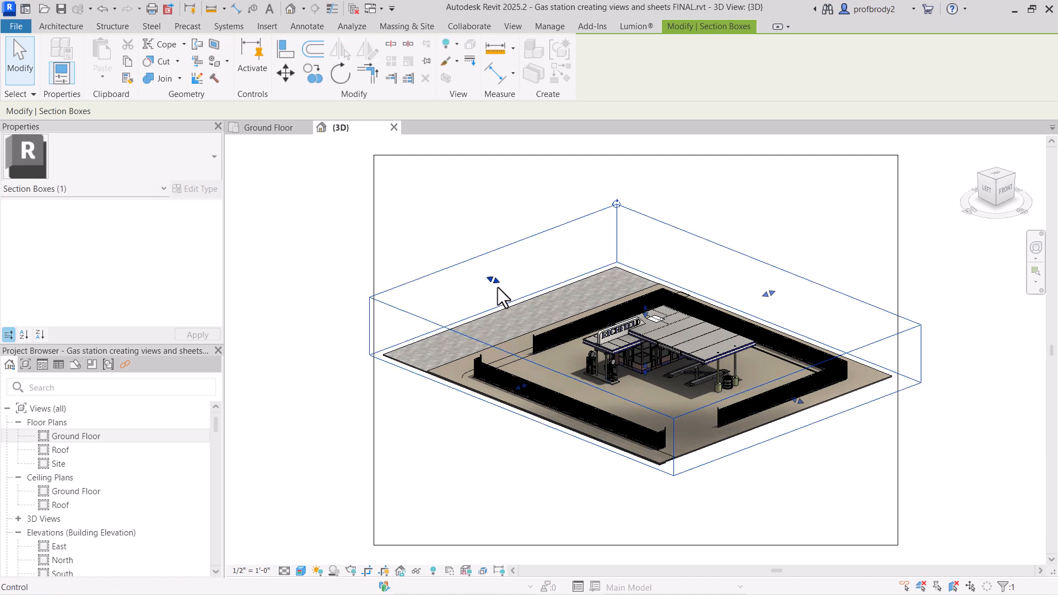
{"action": "left_click_drag", "start_coordinate": [493, 281], "coordinate": [541, 312]}
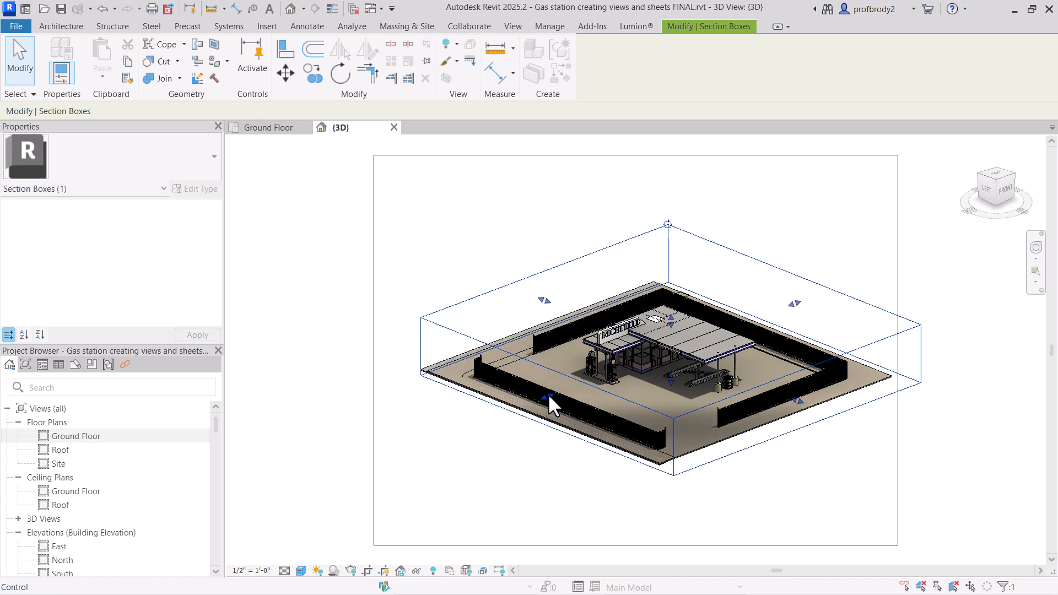
- Extend the section box past the site's front-left edge, and pull its front-right face inward to cut through the large canopy
{"action": "left_click_drag", "start_coordinate": [547, 394], "coordinate": [554, 413]}
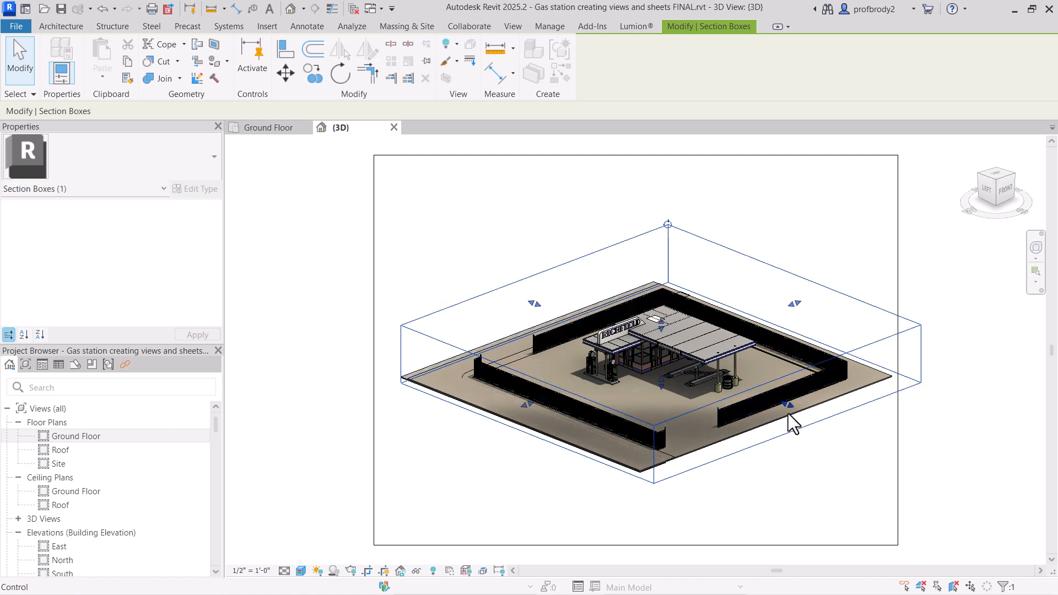
{"action": "left_click_drag", "start_coordinate": [791, 406], "coordinate": [681, 386]}
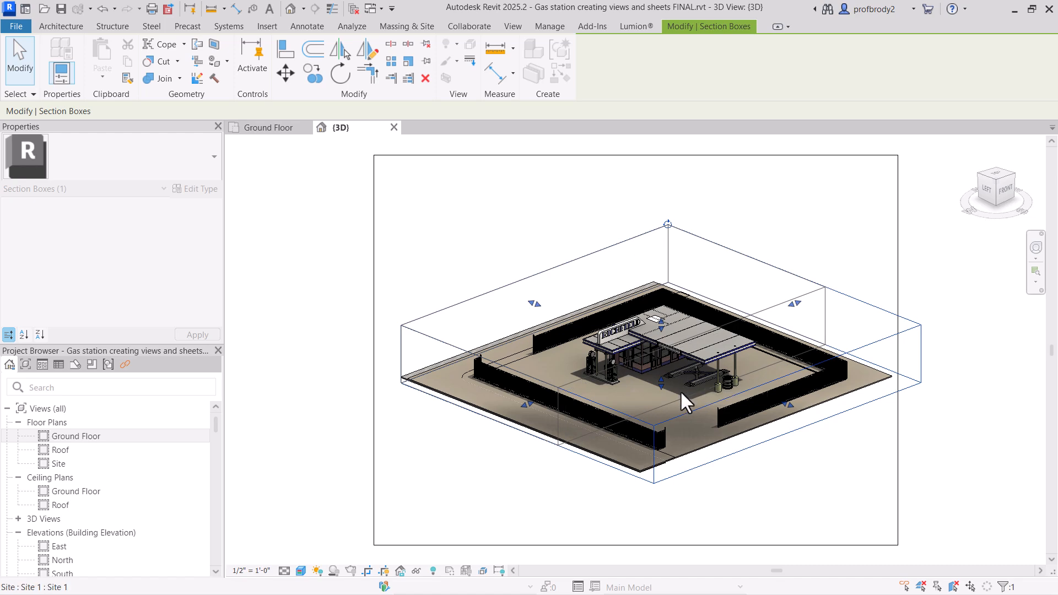
{"action": "scroll", "coordinate": [689, 385], "scroll_direction": "up", "scroll_amount": 3}
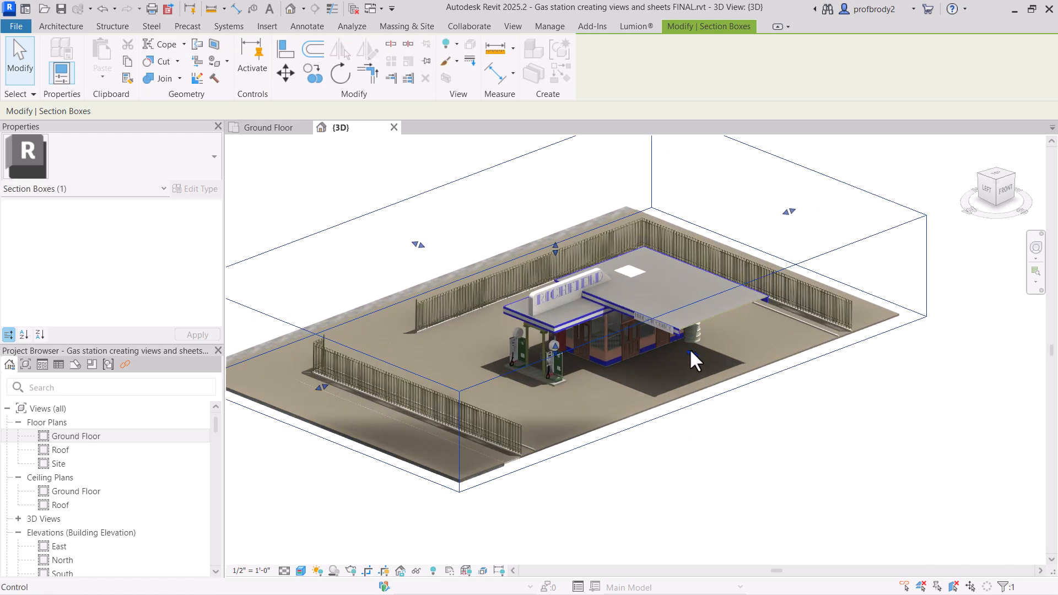
{"action": "scroll", "coordinate": [690, 353], "scroll_direction": "up", "scroll_amount": 6}
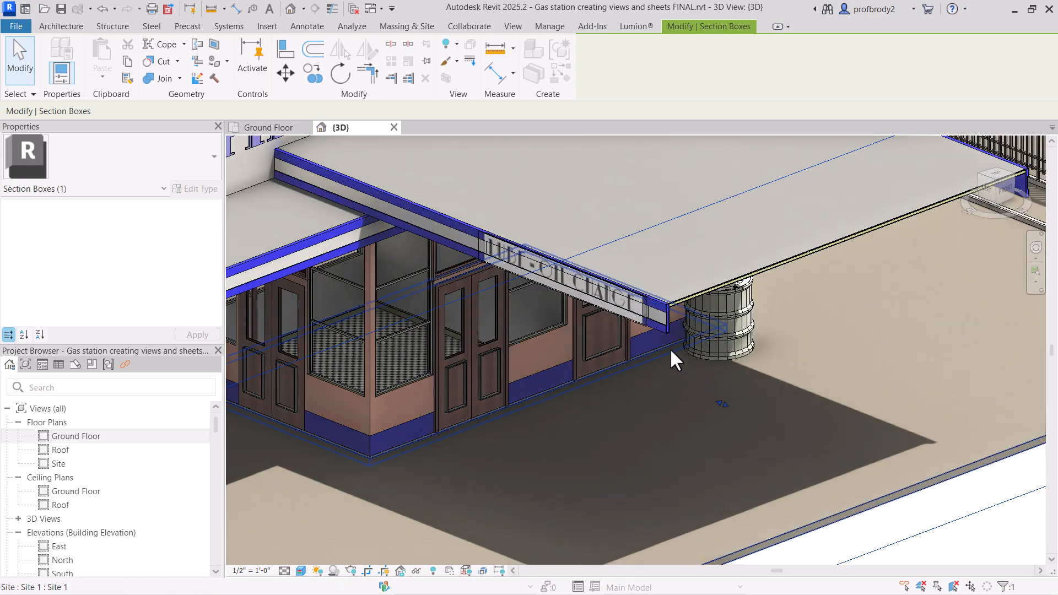
{"action": "scroll", "coordinate": [713, 316], "scroll_direction": "down", "scroll_amount": 3}
{"action": "scroll", "coordinate": [698, 283], "scroll_direction": "up", "scroll_amount": 5}
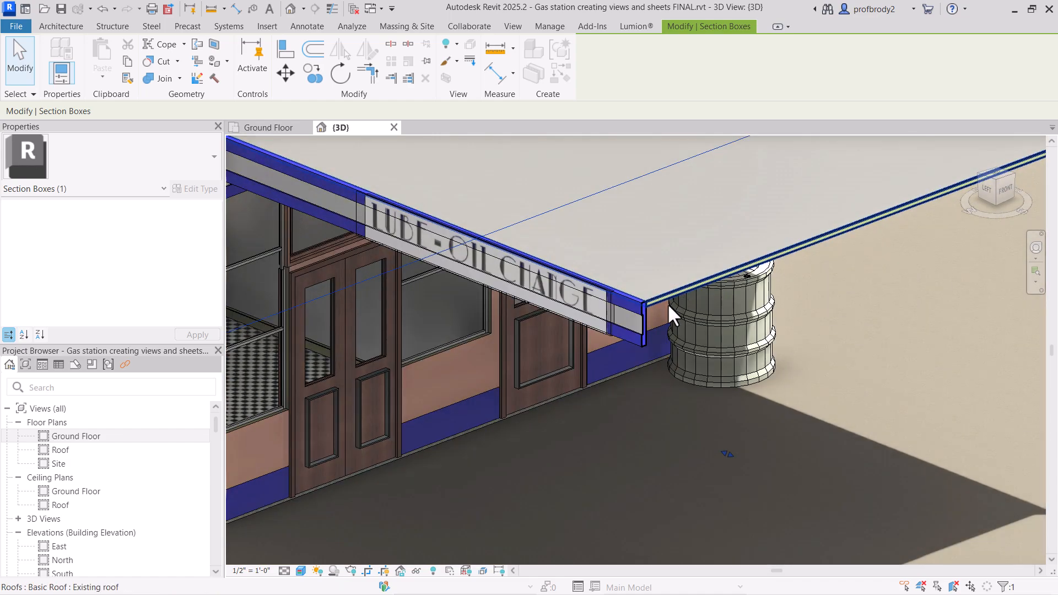
{"action": "scroll", "coordinate": [667, 306], "scroll_direction": "down", "scroll_amount": 5}
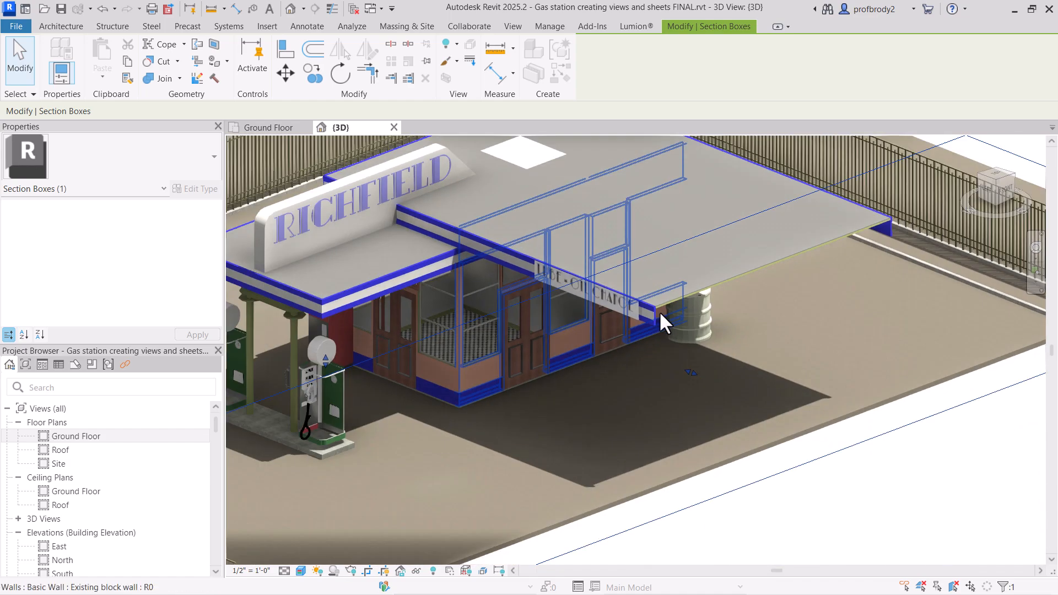
{"action": "scroll", "coordinate": [659, 310], "scroll_direction": "down", "scroll_amount": 4}
{"action": "scroll", "coordinate": [639, 386], "scroll_direction": "down", "scroll_amount": 3}
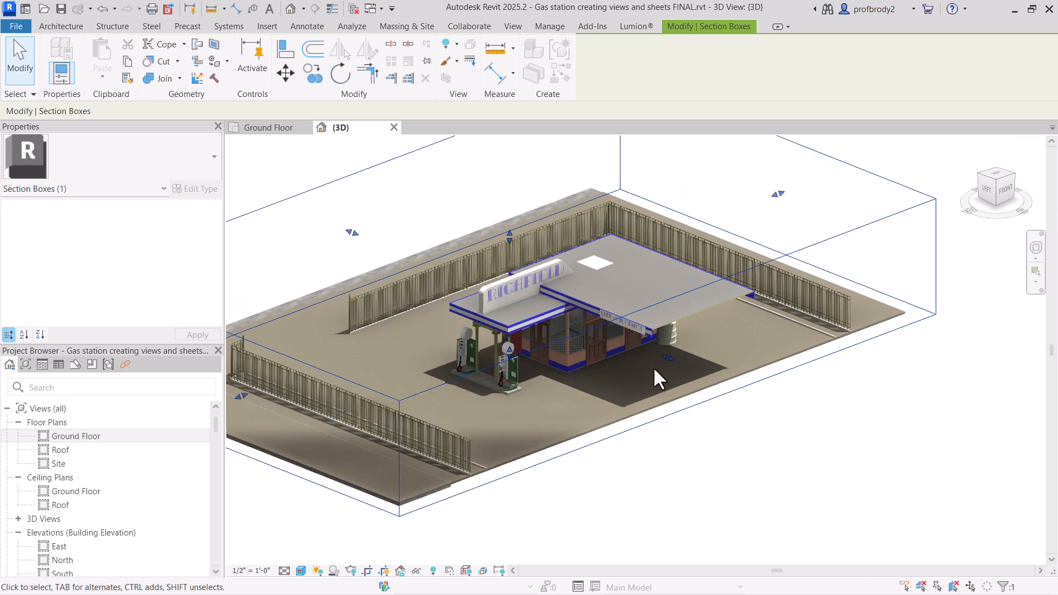
- Extend the section box's front-right face beyond the fence and its front-left face farther out to include the site's edge
{"action": "left_click_drag", "start_coordinate": [666, 359], "coordinate": [754, 408]}
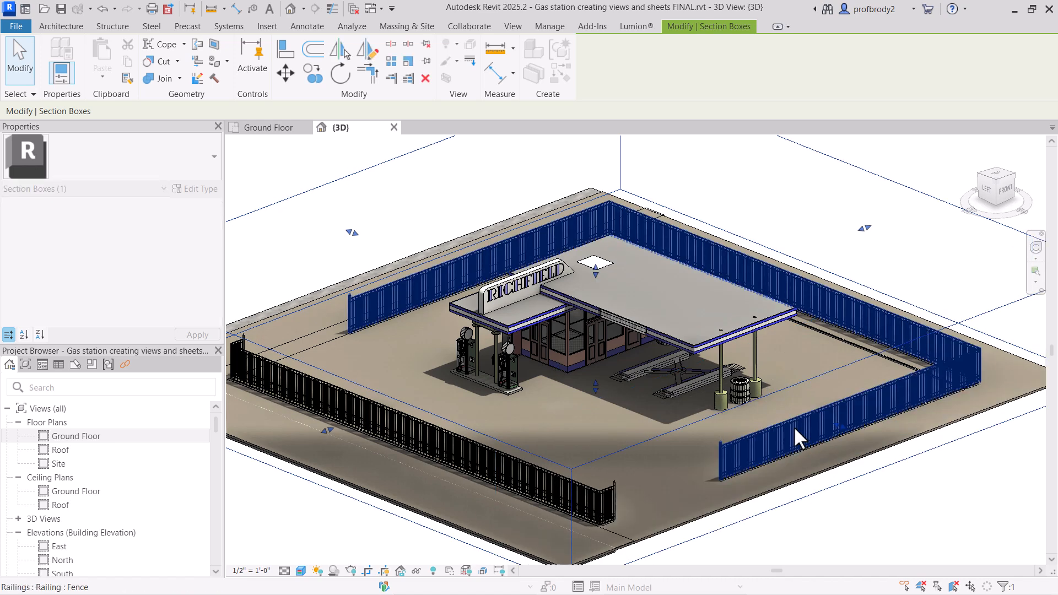
{"action": "scroll", "coordinate": [772, 427], "scroll_direction": "down", "scroll_amount": 2}
{"action": "middle_click_drag", "start_coordinate": [772, 427], "coordinate": [812, 395]}
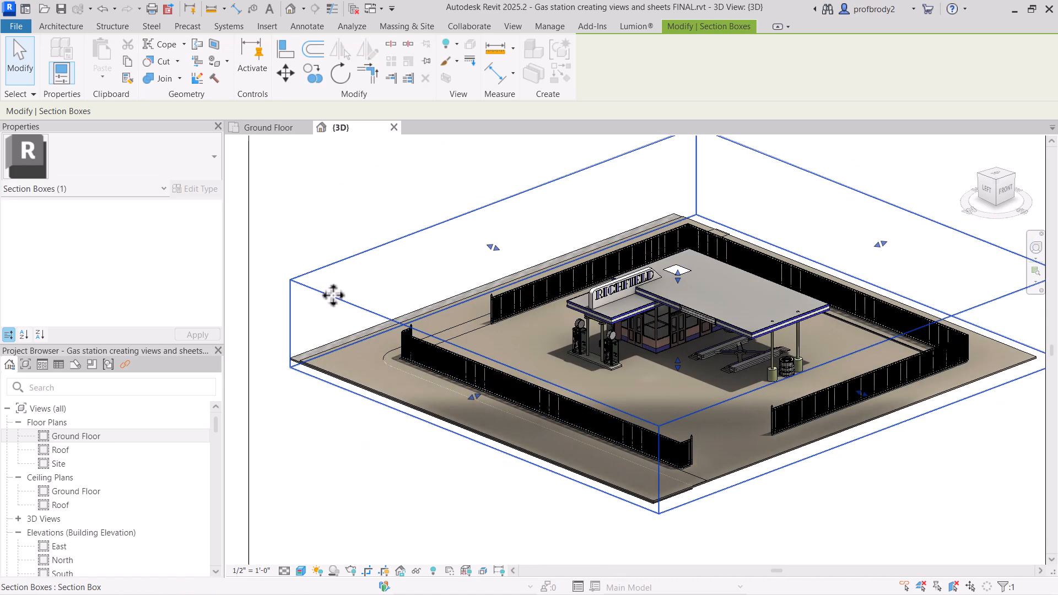
{"action": "left_click_drag", "start_coordinate": [473, 397], "coordinate": [456, 409]}
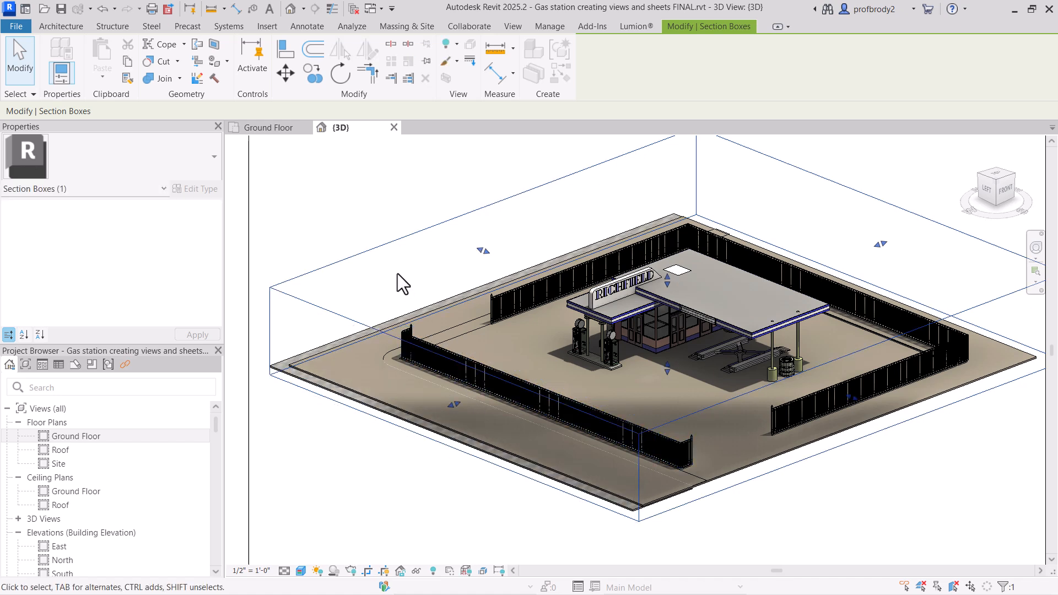
- Hide the section box element in the 3D view and turn off the crop region's outline
{"action": "right_click", "coordinate": [413, 236]}
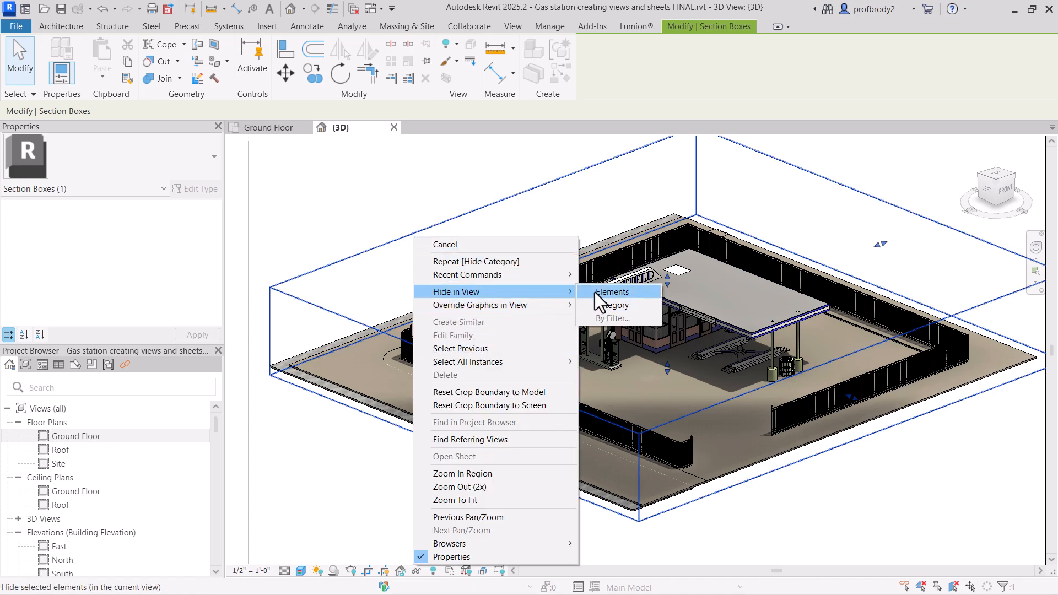
{"action": "left_click", "coordinate": [594, 292]}
{"action": "scroll", "coordinate": [472, 286], "scroll_direction": "down", "scroll_amount": 3}
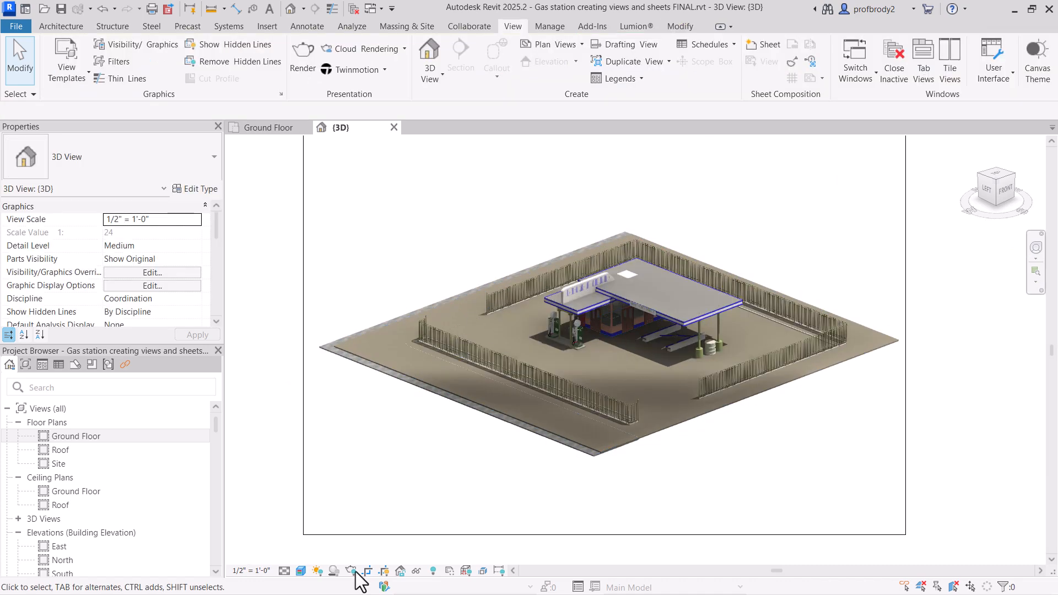
{"action": "left_click", "coordinate": [384, 571]}
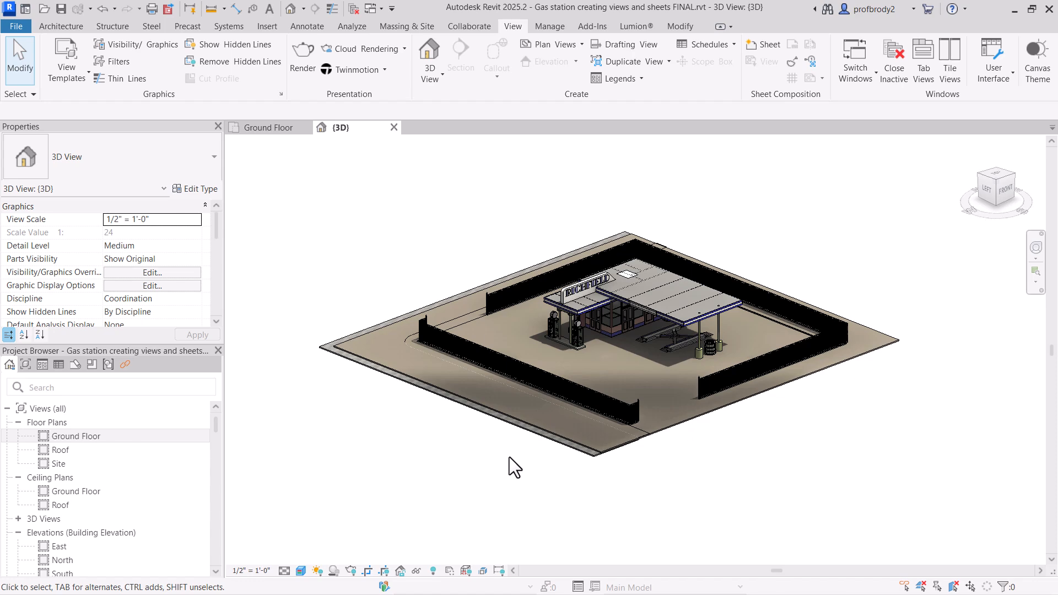
- Orient the 3D view to the top-front-left isometric corner and frame the gas station
{"action": "scroll", "coordinate": [629, 352], "scroll_direction": "up", "scroll_amount": 5}
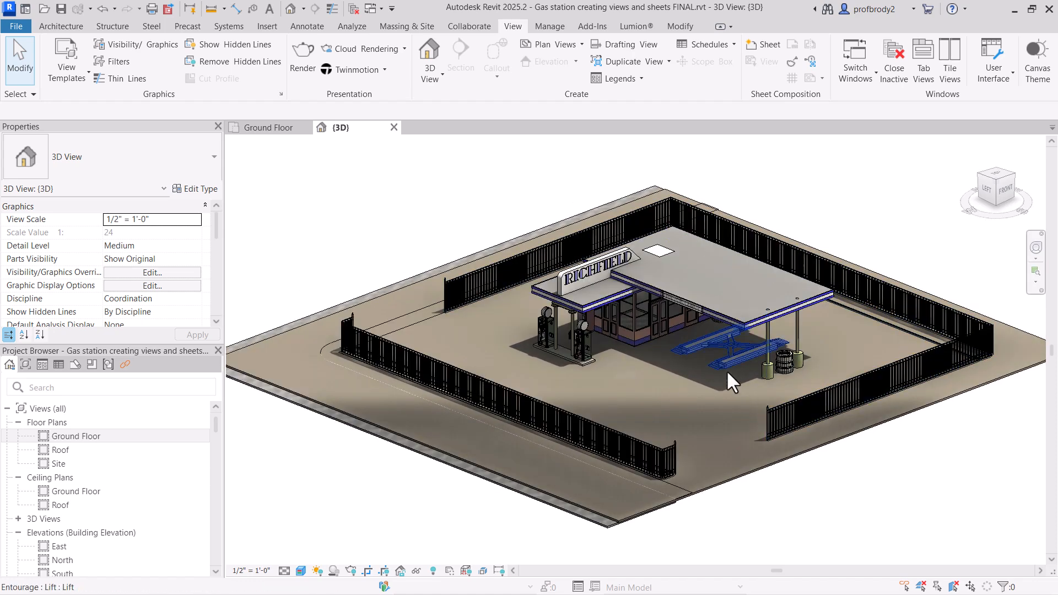
{"action": "left_click", "coordinate": [997, 183]}
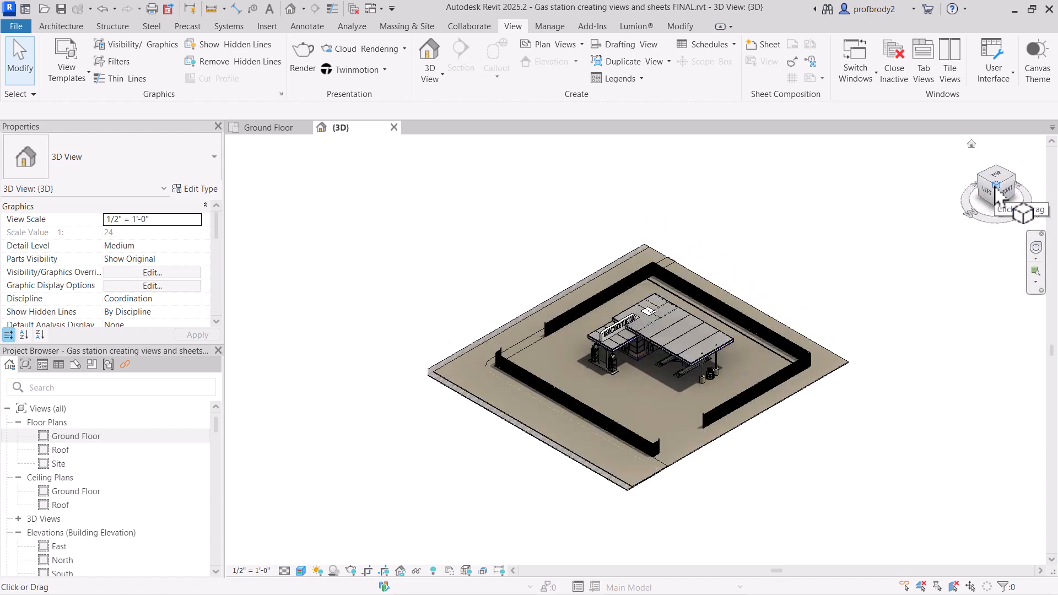
{"action": "scroll", "coordinate": [693, 370], "scroll_direction": "up", "scroll_amount": 5}
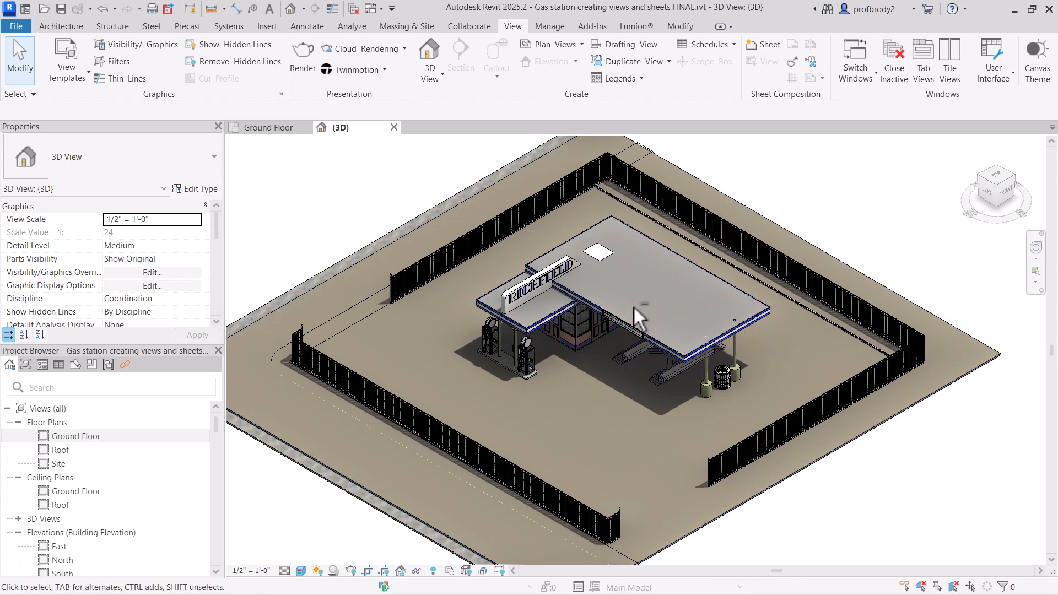
{"action": "scroll", "coordinate": [634, 308], "scroll_direction": "down", "scroll_amount": 3}
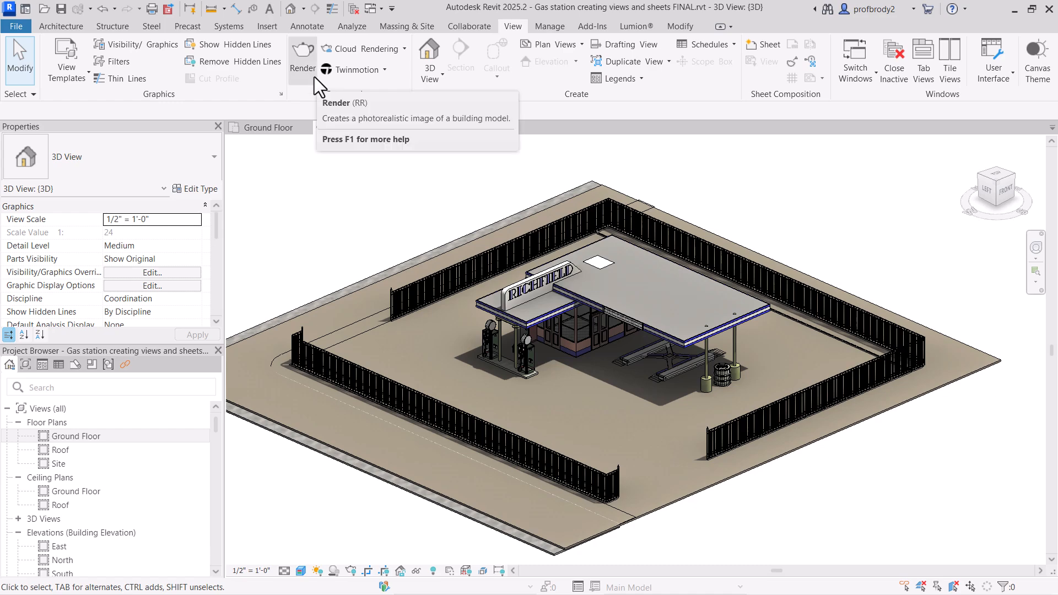
- Duplicate the {3D} view with detailing
{"action": "scroll", "coordinate": [219, 468], "scroll_direction": "down", "scroll_amount": 3}
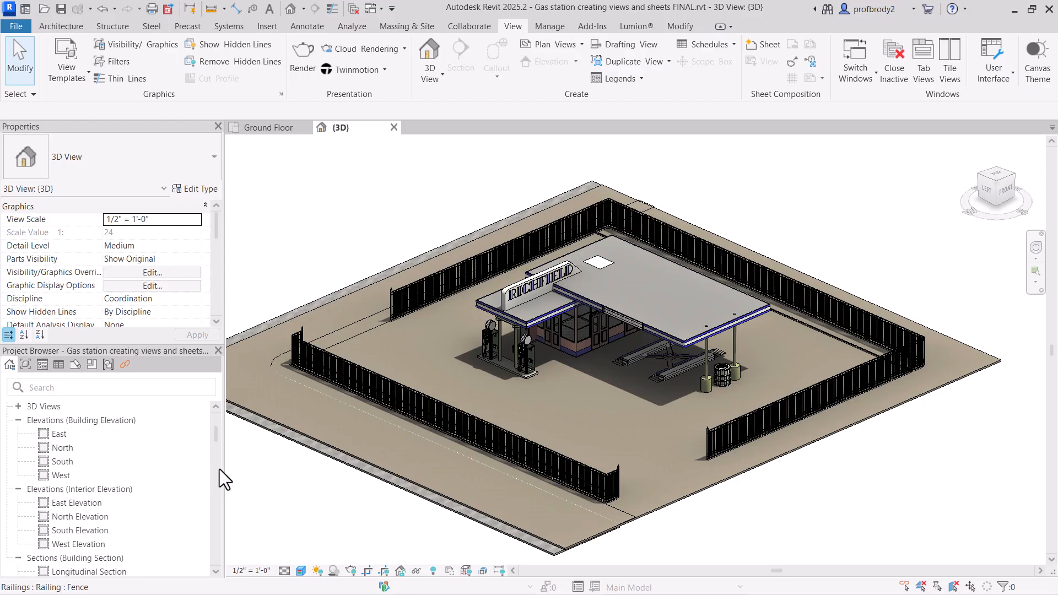
{"action": "left_click", "coordinate": [18, 408]}
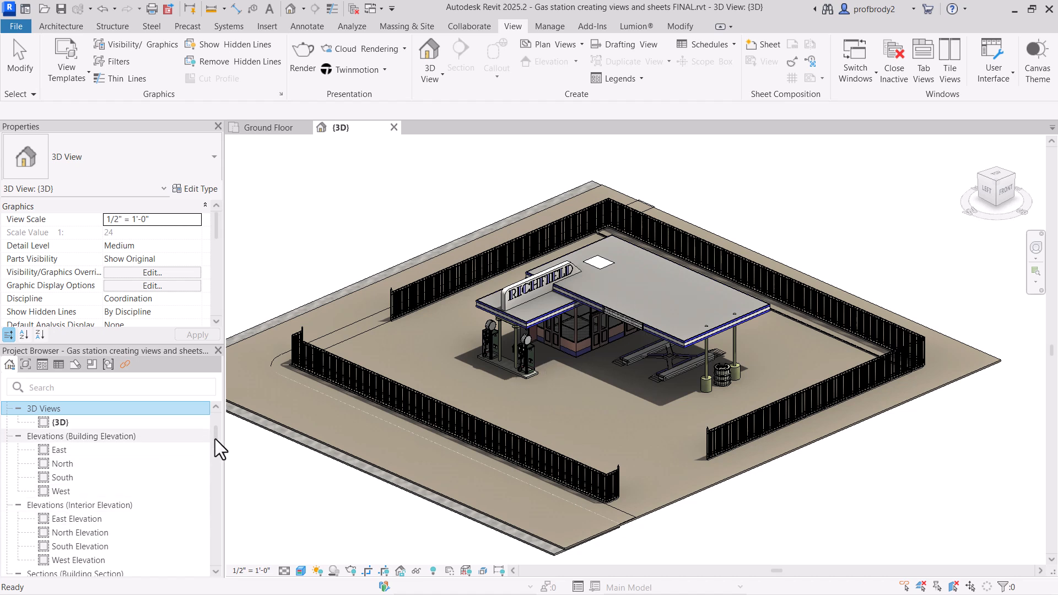
{"action": "left_click", "coordinate": [82, 422]}
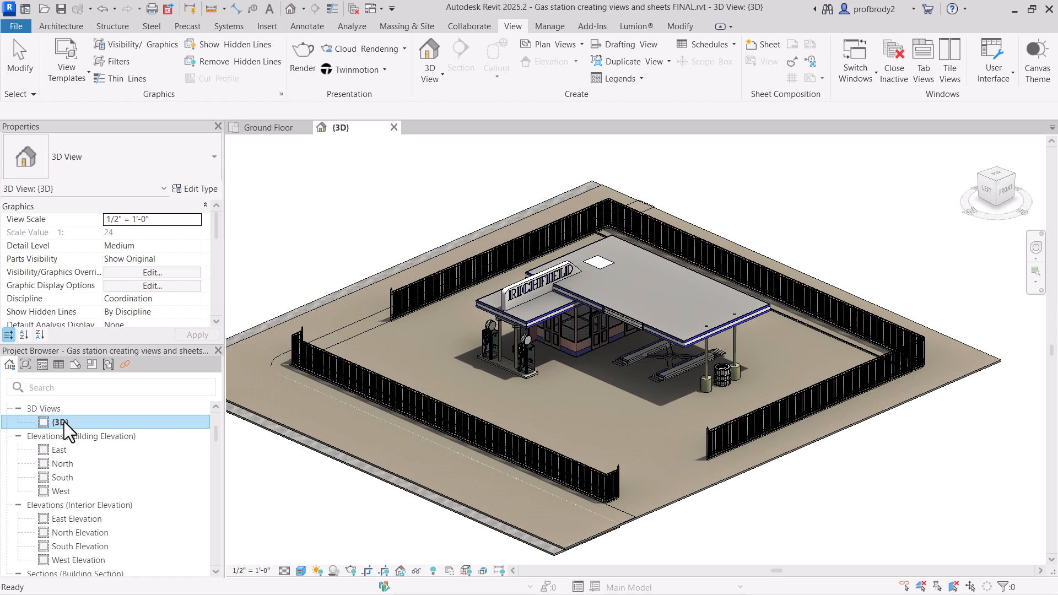
{"action": "right_click", "coordinate": [63, 421]}
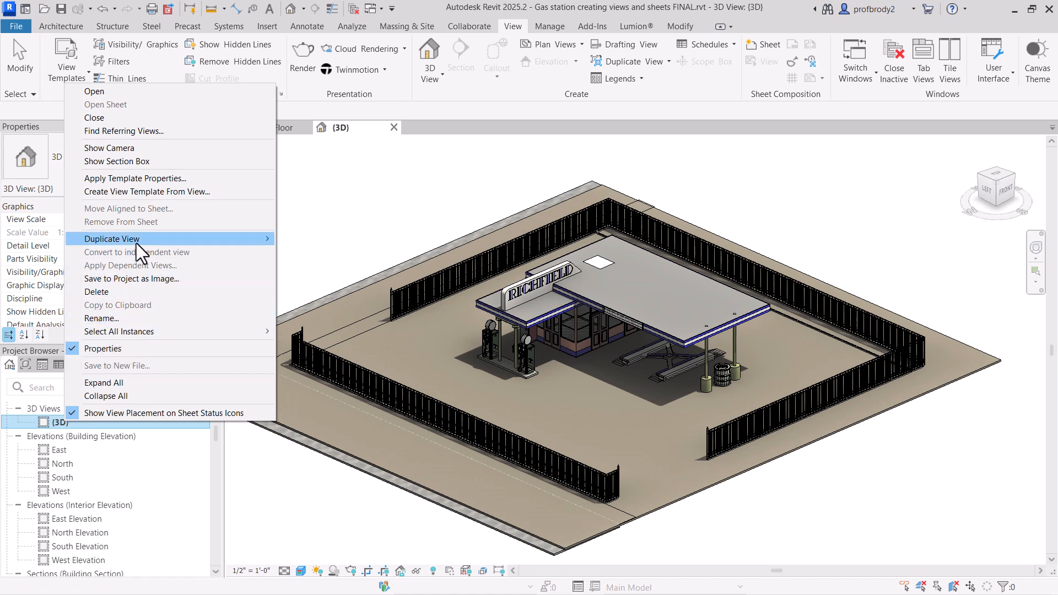
{"action": "mouse_move", "coordinate": [223, 242]}
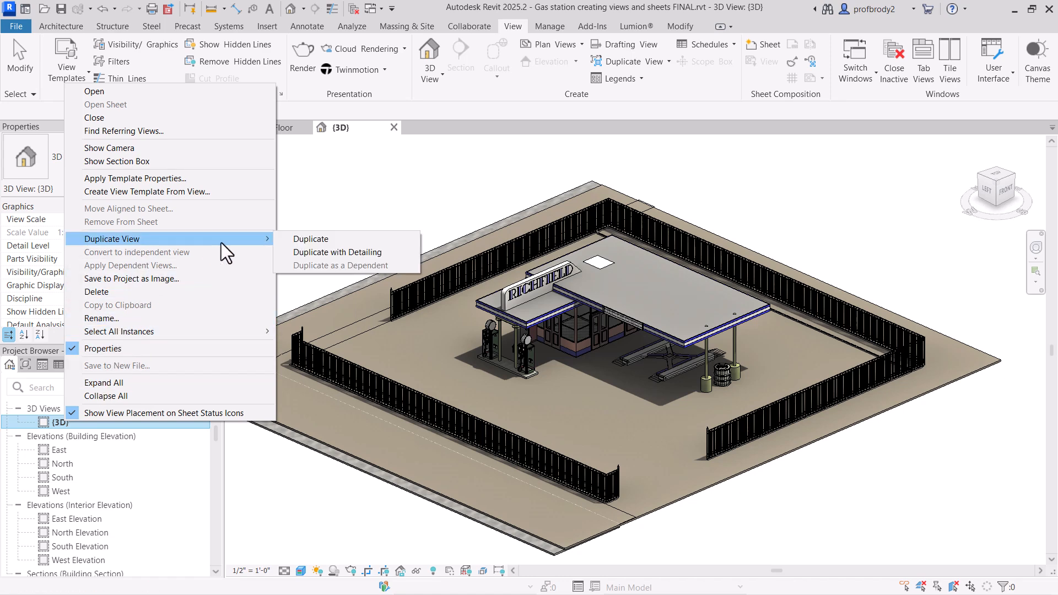
{"action": "left_click", "coordinate": [308, 252]}
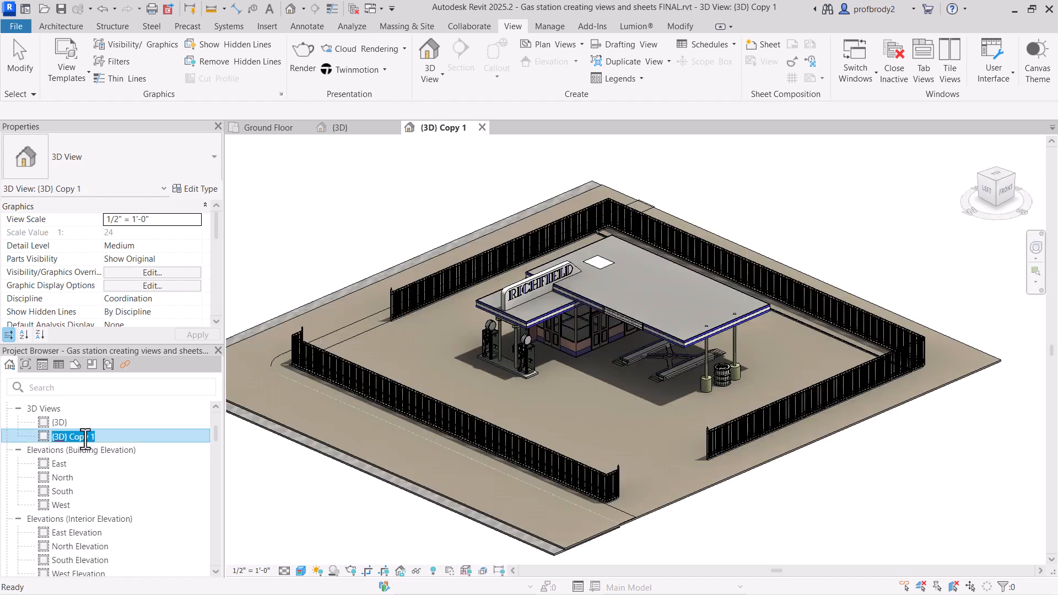
- Rename the duplicated 3D view as "Exploded axon"
{"action": "left_click", "coordinate": [82, 437]}
{"action": "type", "text": "Explod"}
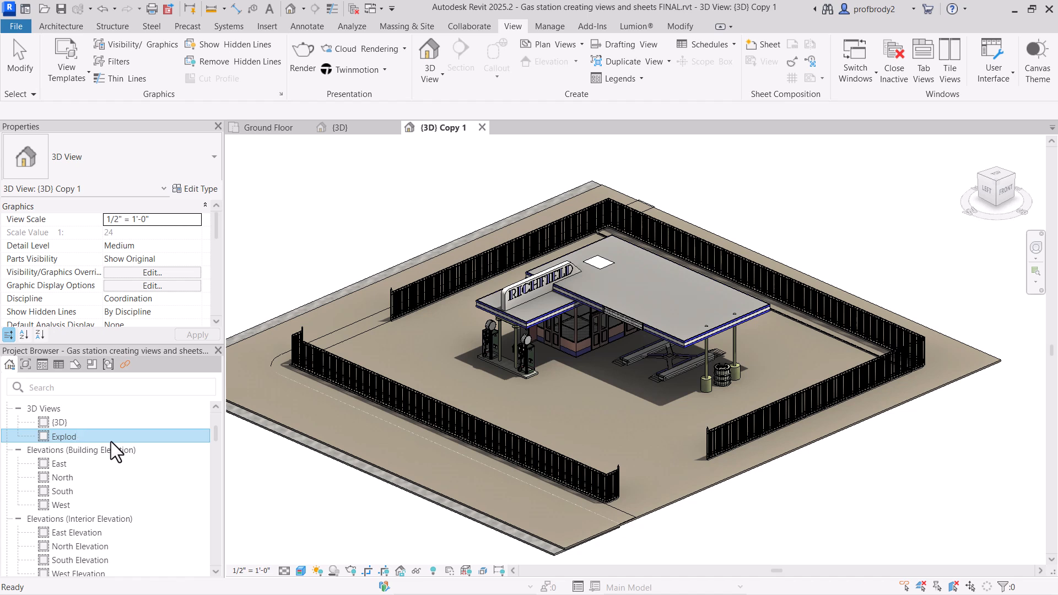
{"action": "type", "text": "se axon"}
{"action": "key", "text": "Return"}
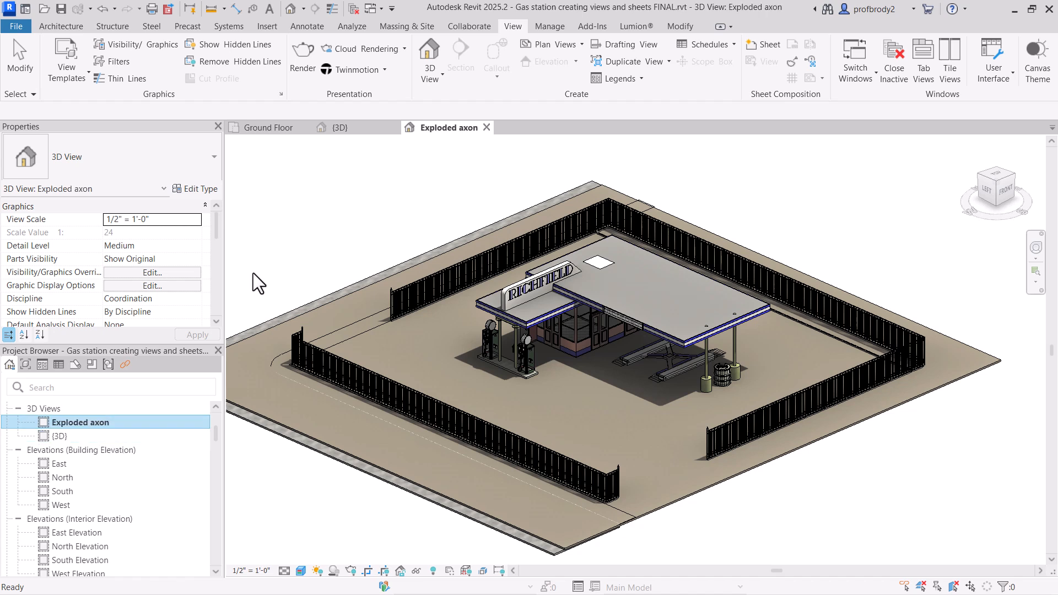
{"action": "left_click", "coordinate": [298, 265]}
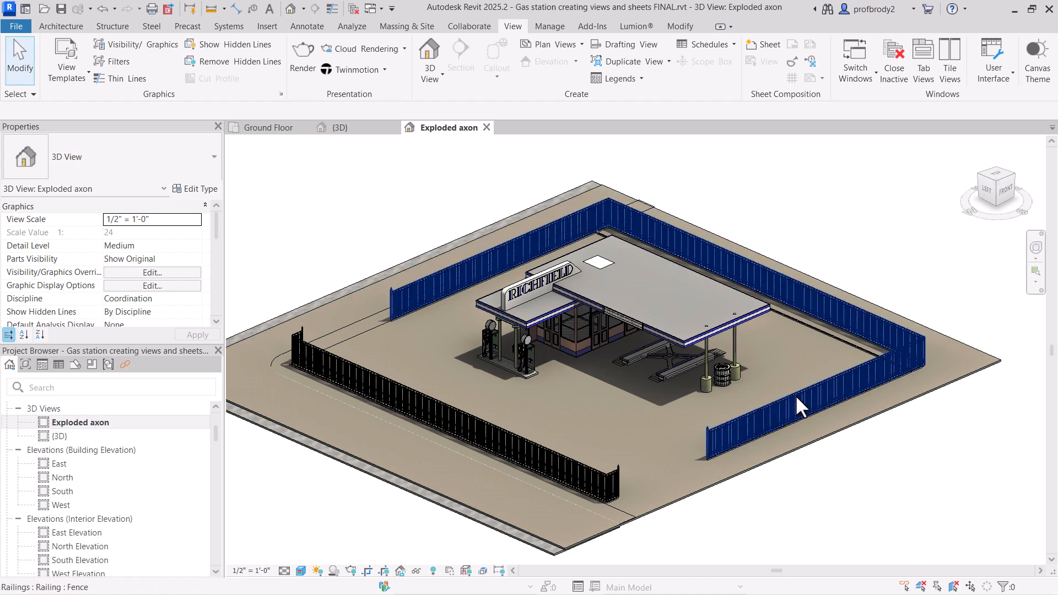
- Select the site ground and fences with a crossing selection and hide them in this view by category
{"action": "left_click_drag", "start_coordinate": [912, 506], "coordinate": [848, 280]}
{"action": "right_click", "coordinate": [841, 325]}
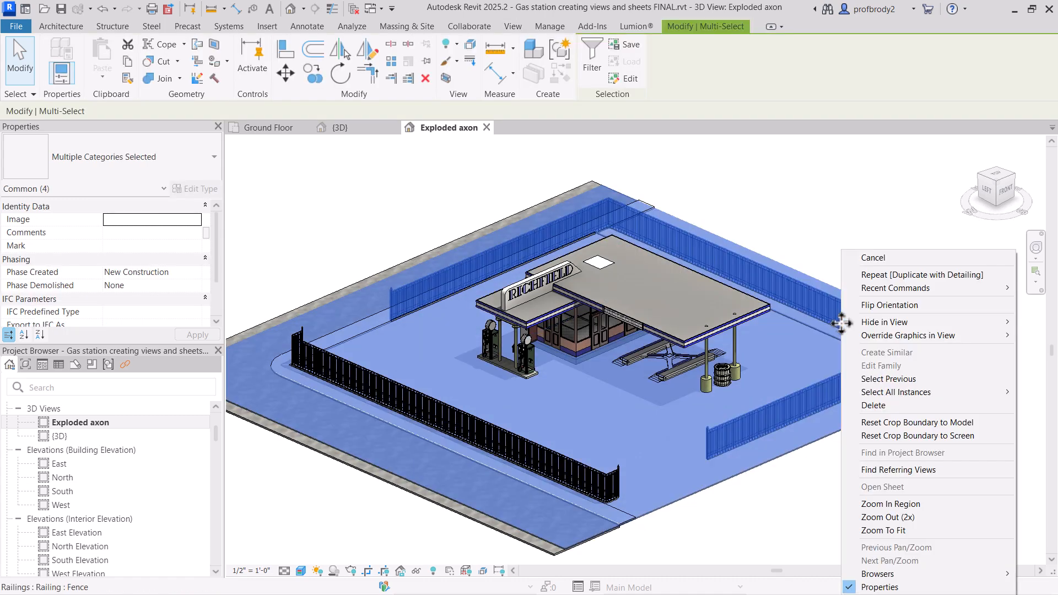
{"action": "mouse_move", "coordinate": [973, 330]}
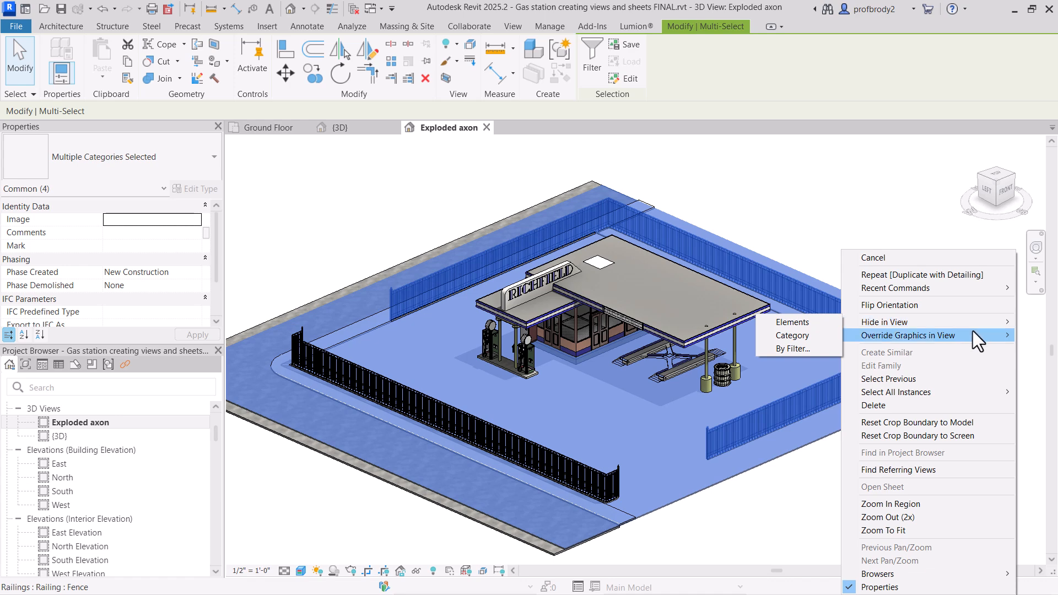
{"action": "left_click", "coordinate": [797, 334]}
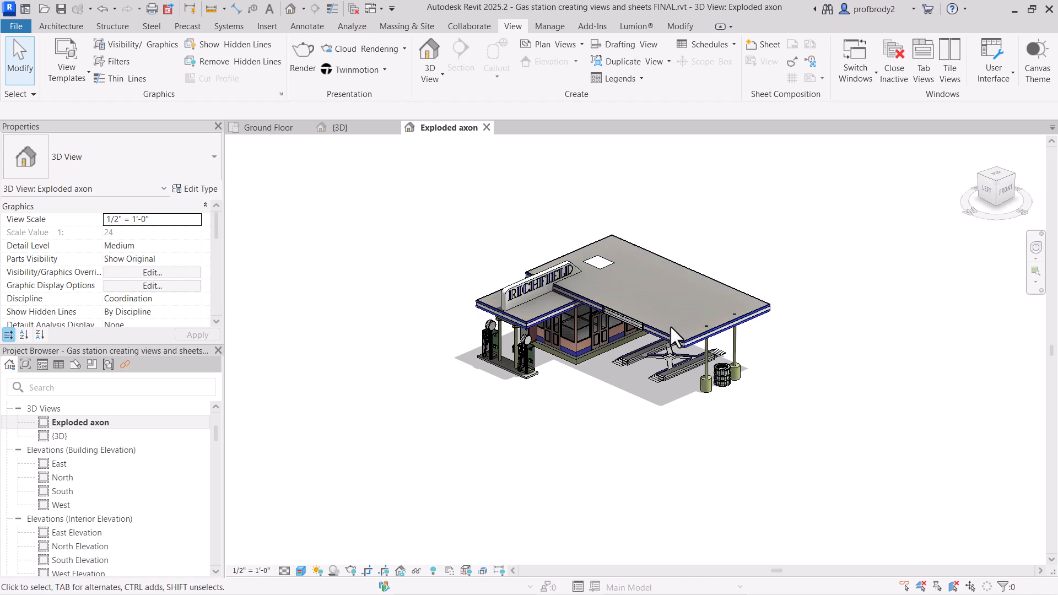
- Create a displacement set from the large canopy roof and its fascia, and raise it vertically by about 16' 3"
{"action": "left_click_drag", "start_coordinate": [799, 276], "coordinate": [712, 320]}
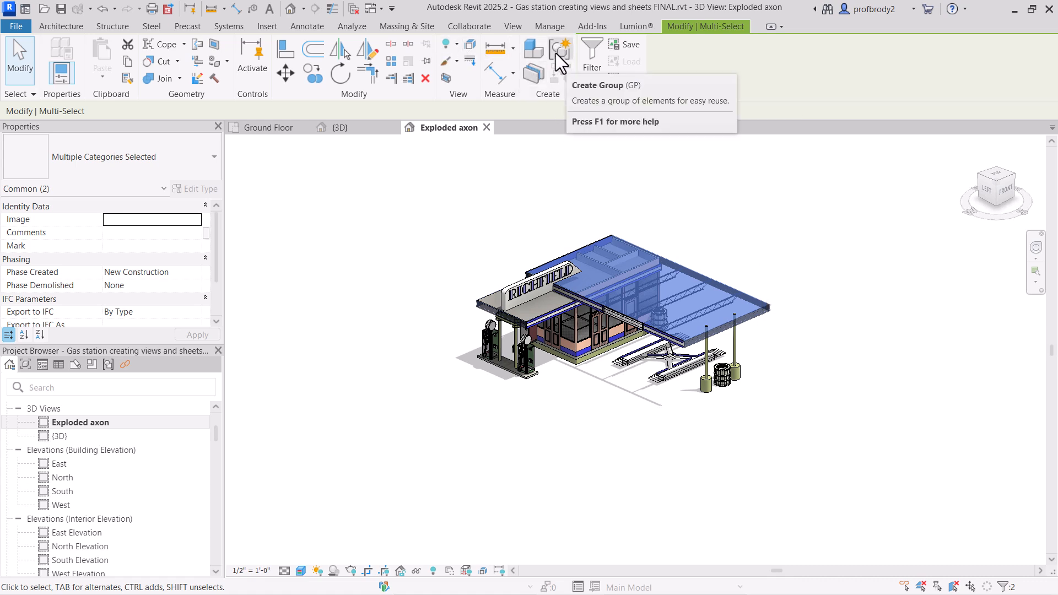
{"action": "left_click", "coordinate": [470, 45]}
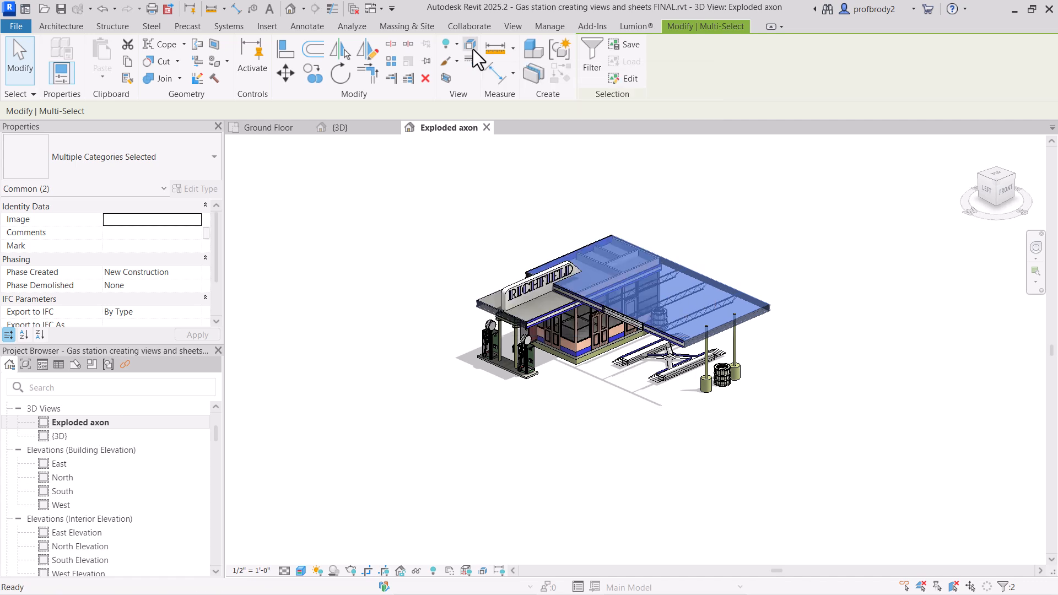
{"action": "left_click_drag", "start_coordinate": [615, 269], "coordinate": [617, 190]}
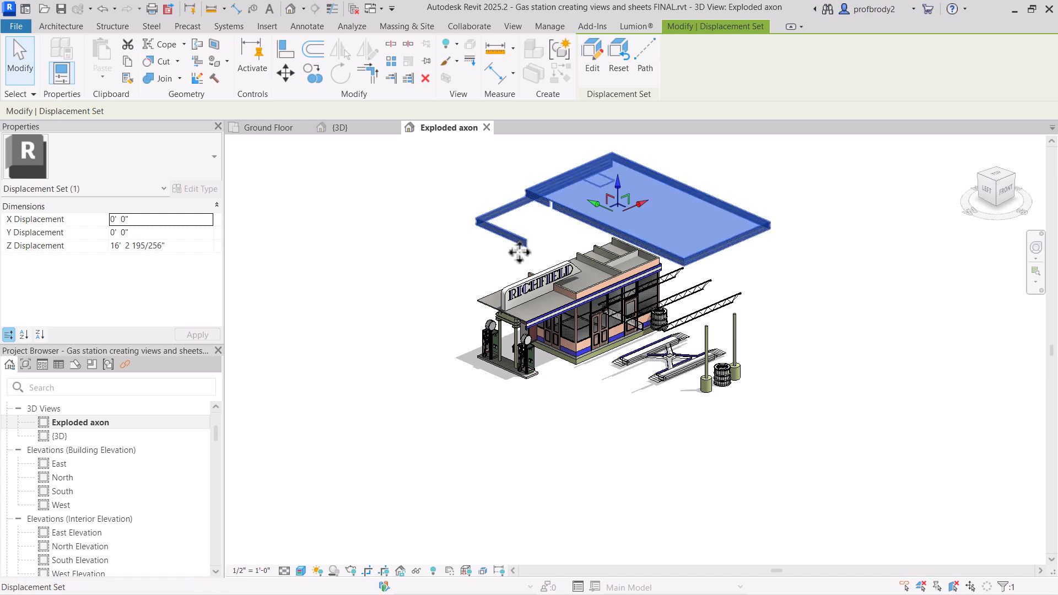
- Add the small pump canopy roof and its fascia to the roof displacement set, and raise the set to a Z displacement of about 25' 4"
{"action": "left_click", "coordinate": [589, 61]}
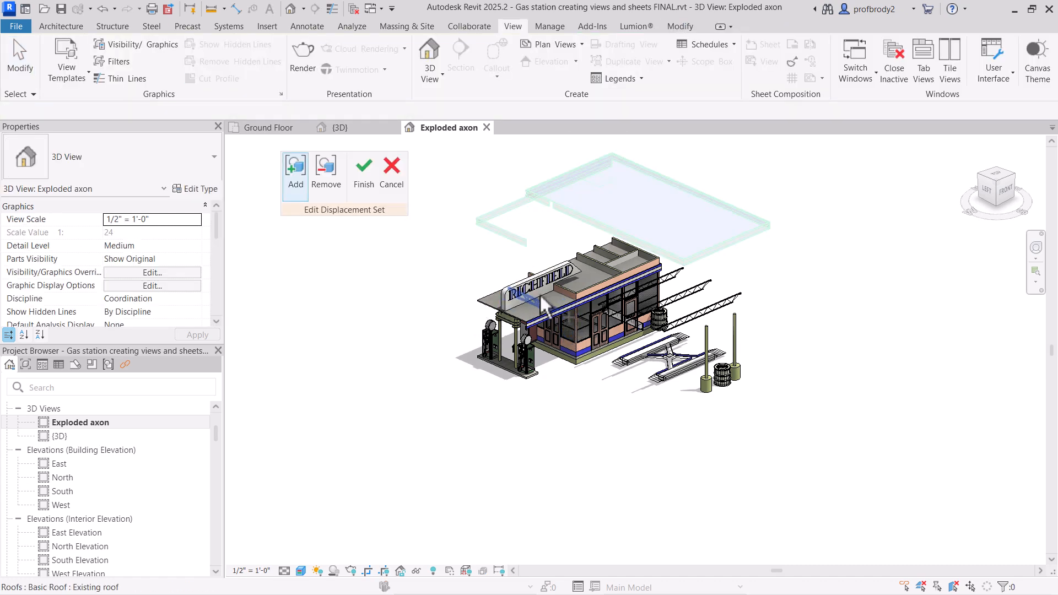
{"action": "scroll", "coordinate": [542, 305], "scroll_direction": "up", "scroll_amount": 3}
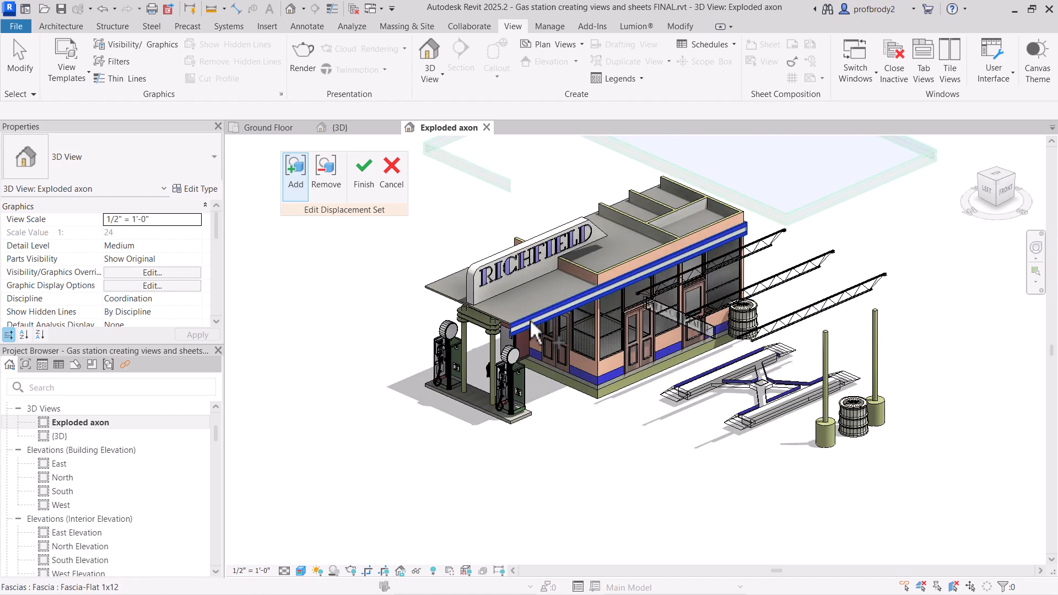
{"action": "left_click", "coordinate": [431, 300]}
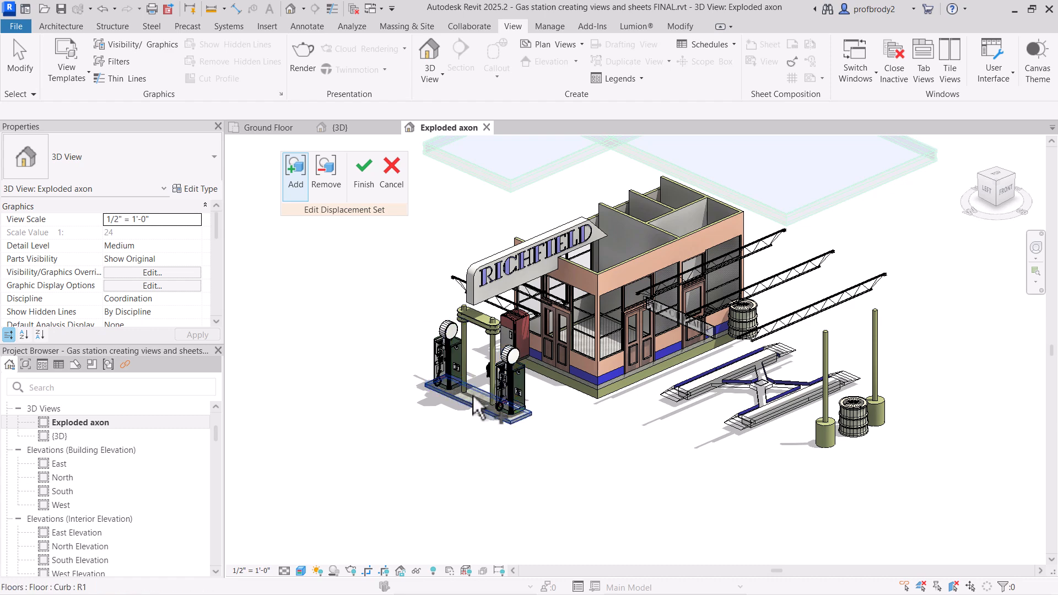
{"action": "scroll", "coordinate": [474, 405], "scroll_direction": "down", "scroll_amount": 3}
{"action": "left_click", "coordinate": [364, 182]}
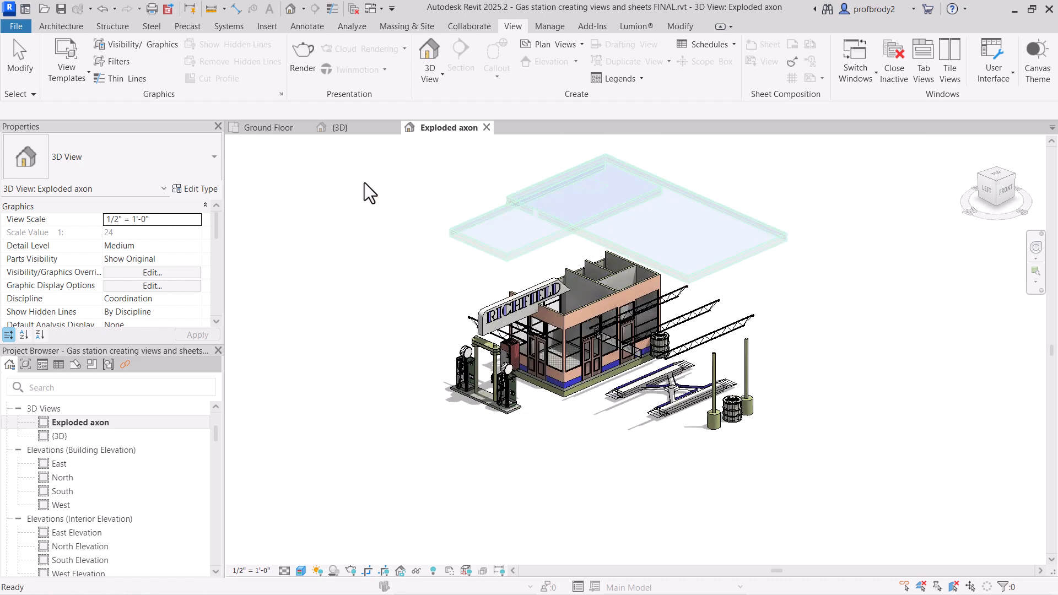
{"action": "left_click", "coordinate": [382, 267]}
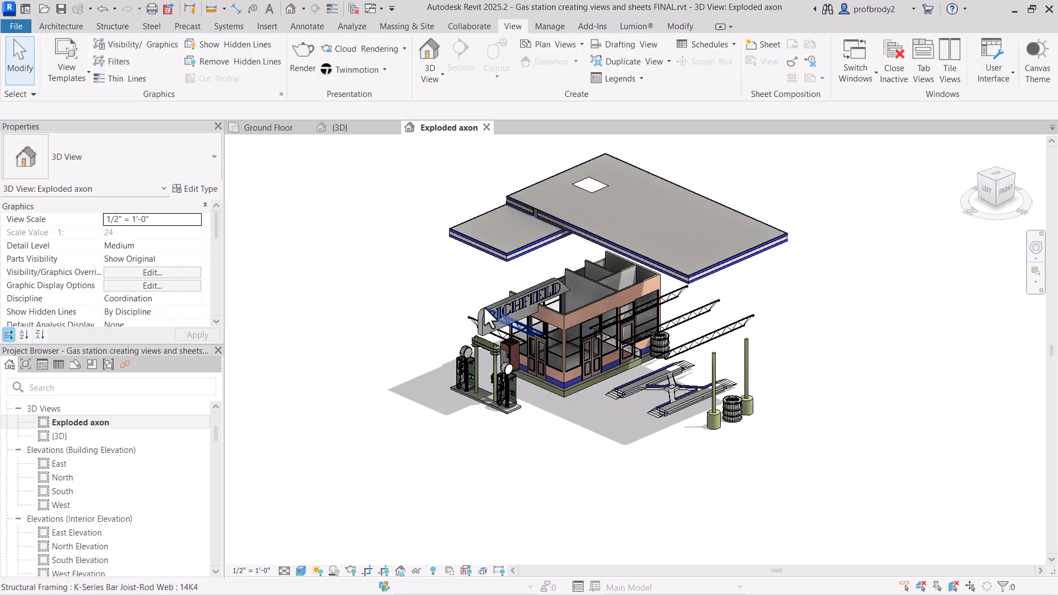
{"action": "left_click", "coordinate": [590, 249]}
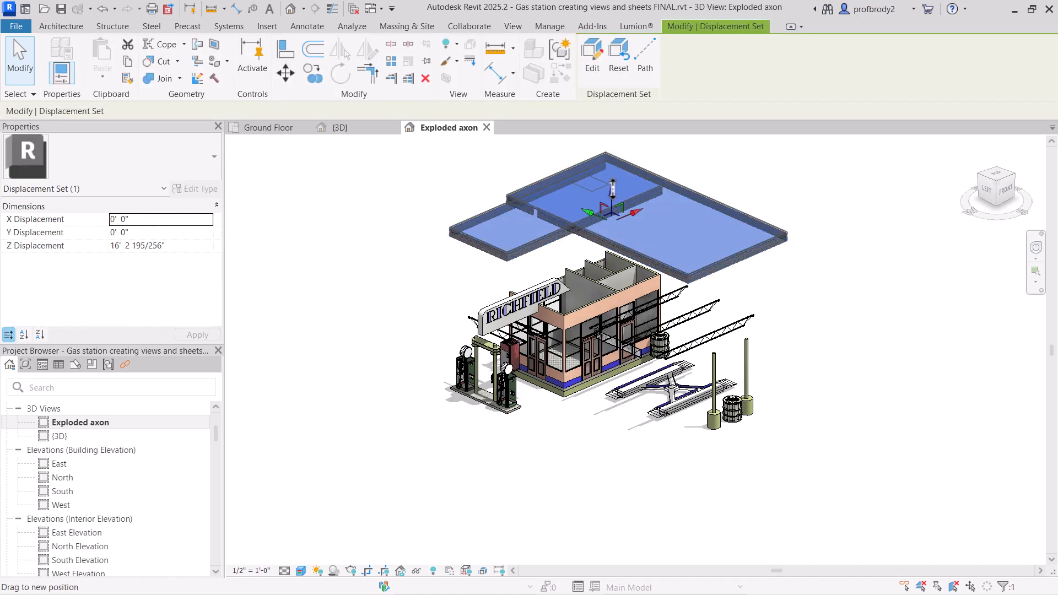
{"action": "left_click_drag", "start_coordinate": [613, 200], "coordinate": [570, 146]}
- Create a displacement set from the five K-Series bar joists and raise it vertically by about 15' 4"
{"action": "scroll", "coordinate": [723, 297], "scroll_direction": "up", "scroll_amount": 4}
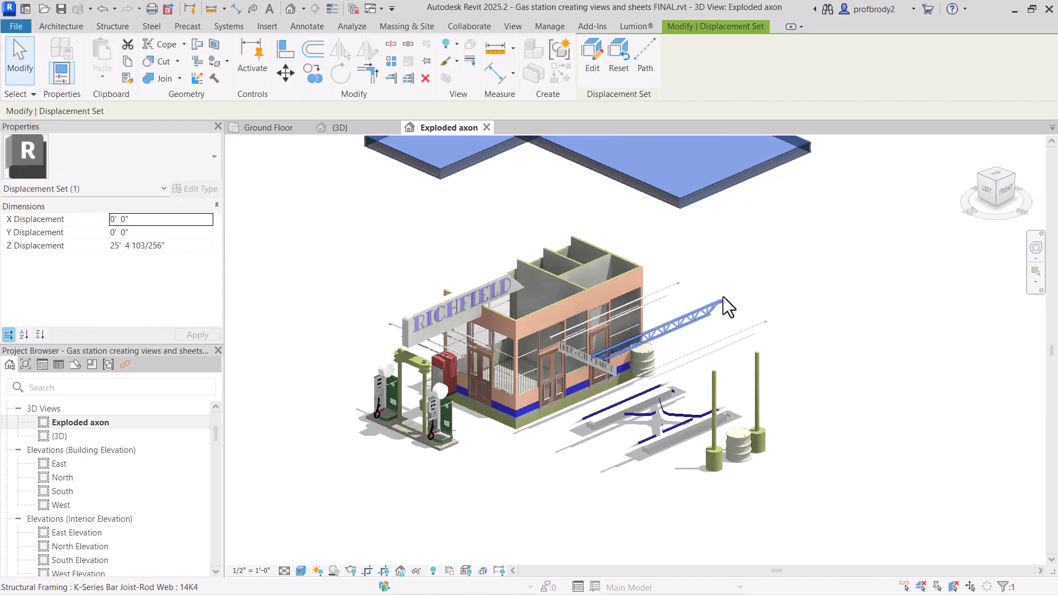
{"action": "left_click_drag", "start_coordinate": [817, 246], "coordinate": [664, 352]}
{"action": "scroll", "coordinate": [301, 349], "scroll_direction": "up", "scroll_amount": 1}
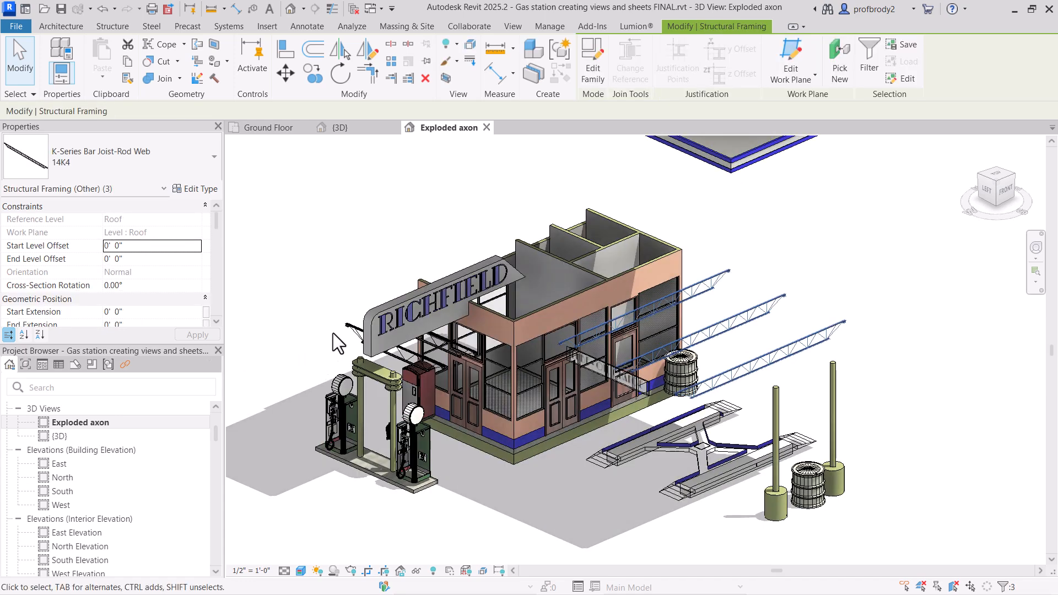
{"action": "left_click", "coordinate": [343, 325], "text": "ctrl"}
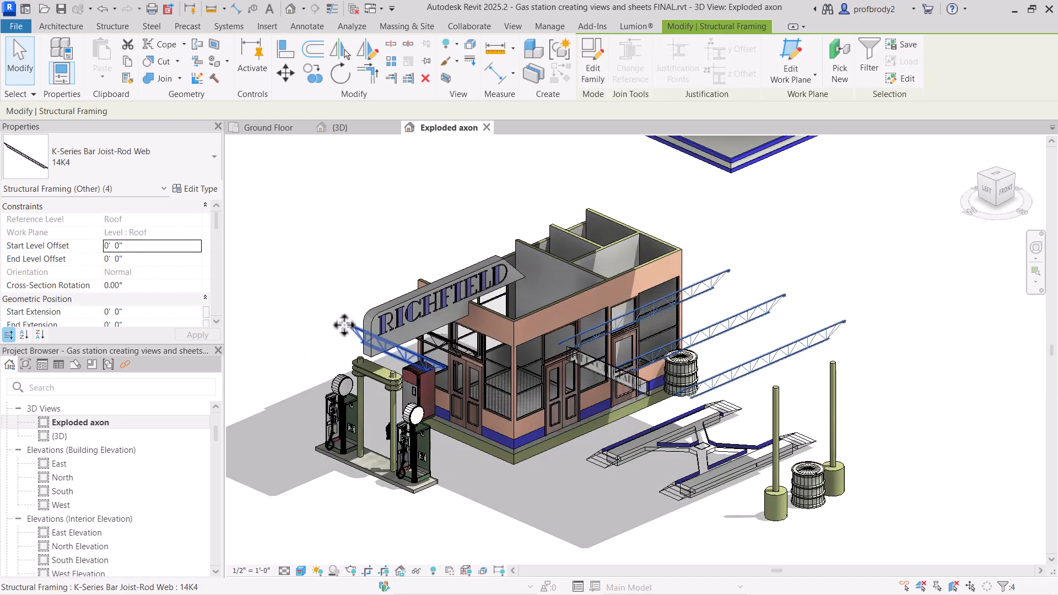
{"action": "left_click", "coordinate": [443, 340], "text": "ctrl"}
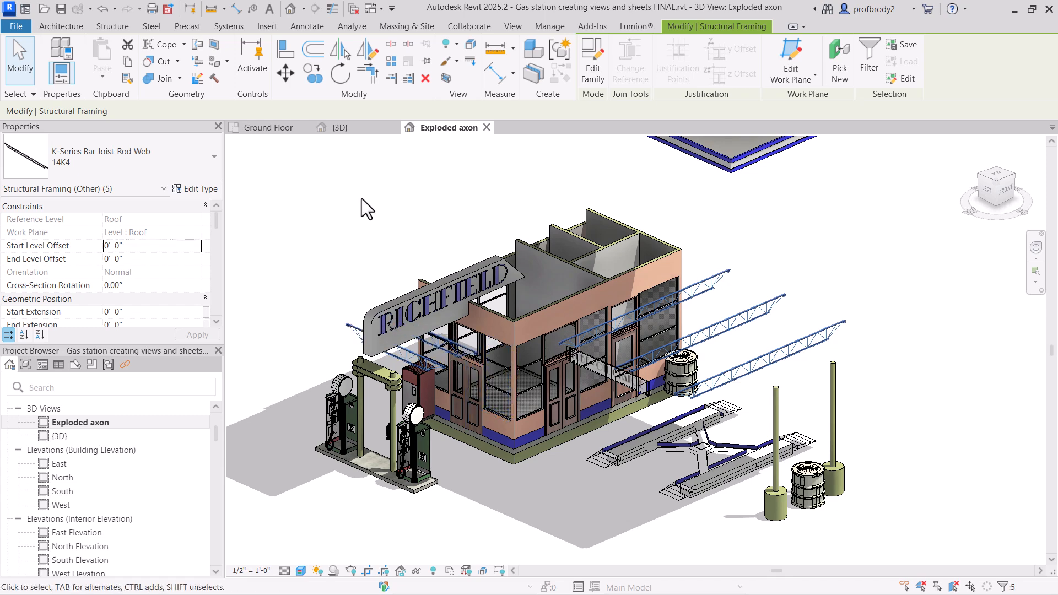
{"action": "scroll", "coordinate": [427, 242], "scroll_direction": "down", "scroll_amount": 3}
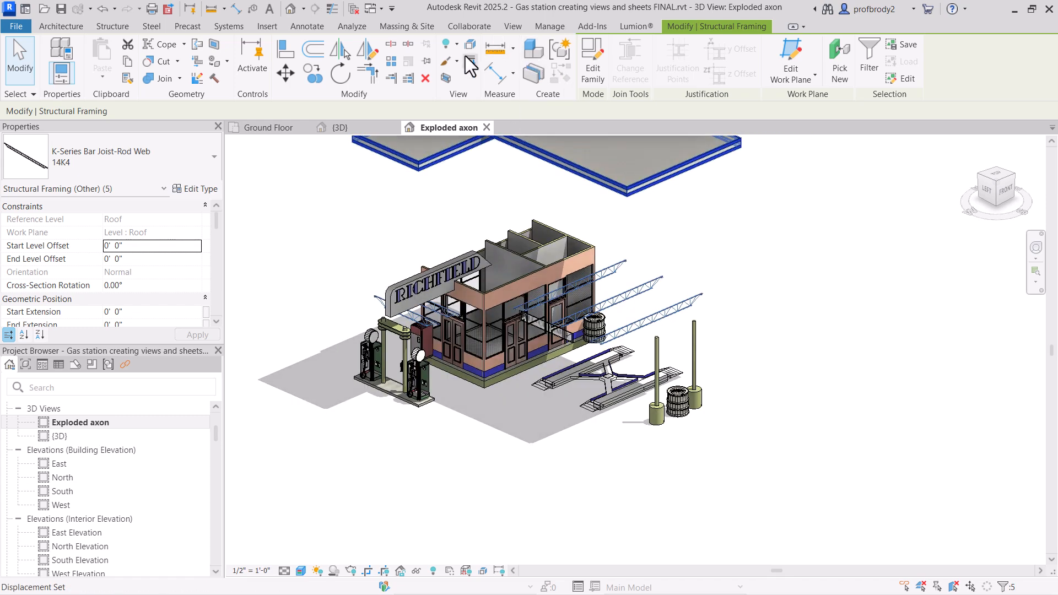
{"action": "left_click", "coordinate": [471, 65]}
{"action": "scroll", "coordinate": [493, 331], "scroll_direction": "down", "scroll_amount": 3}
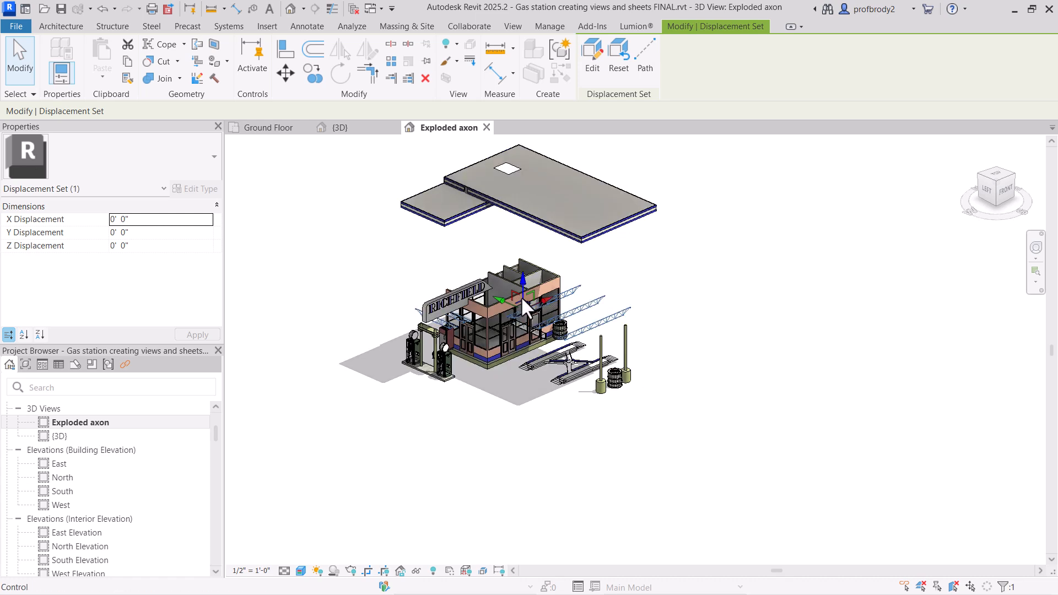
{"action": "left_click_drag", "start_coordinate": [522, 299], "coordinate": [522, 231]}
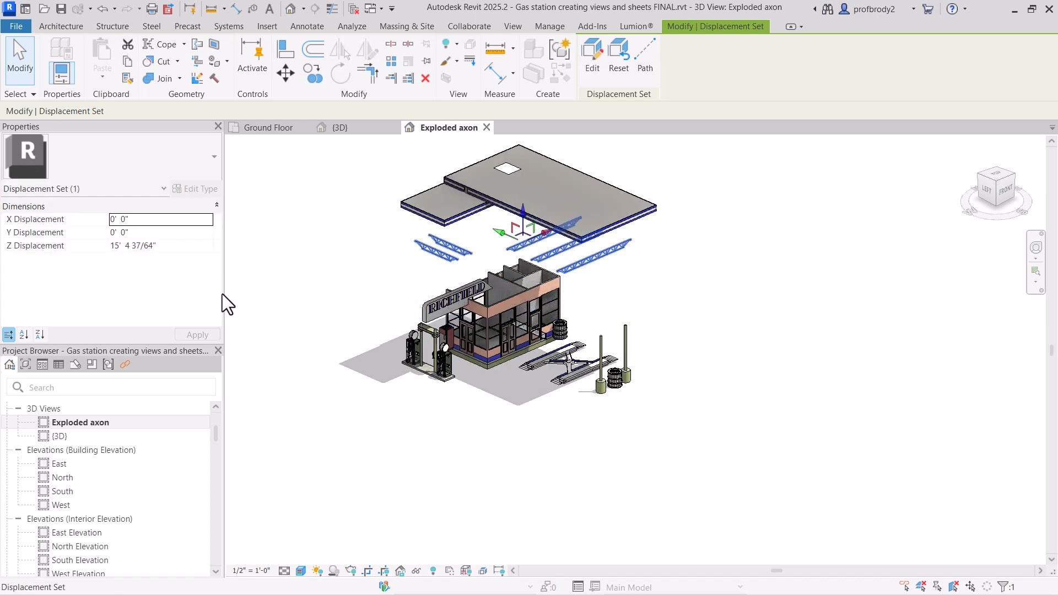
{"action": "left_click", "coordinate": [344, 272]}
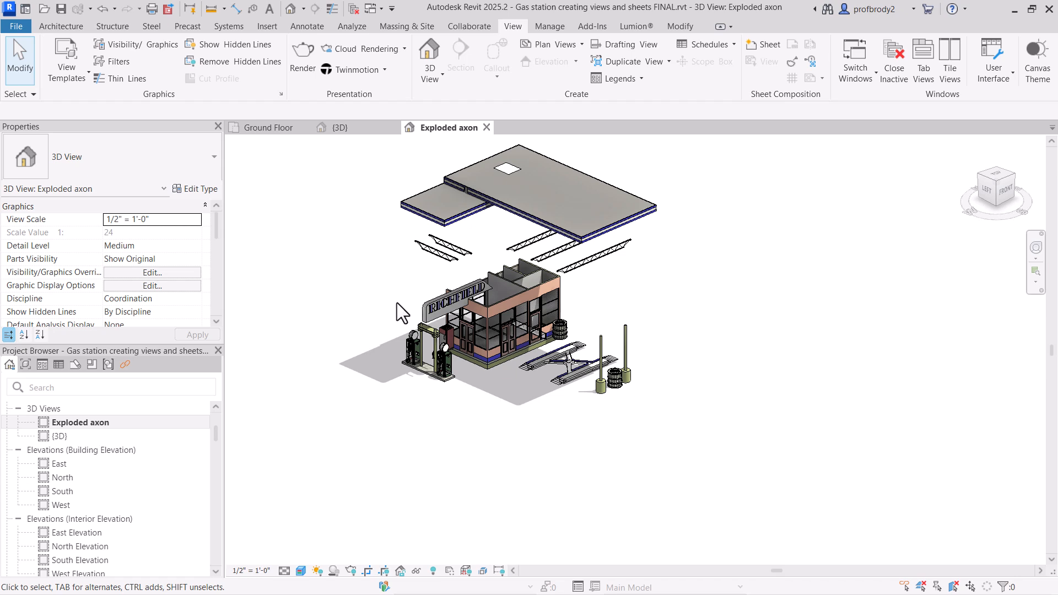
- Create a displacement set from the RICHFIELD sign and its lettering, and raise it vertically above the roofs
{"action": "middle_click_drag", "start_coordinate": [426, 275], "coordinate": [429, 311]}
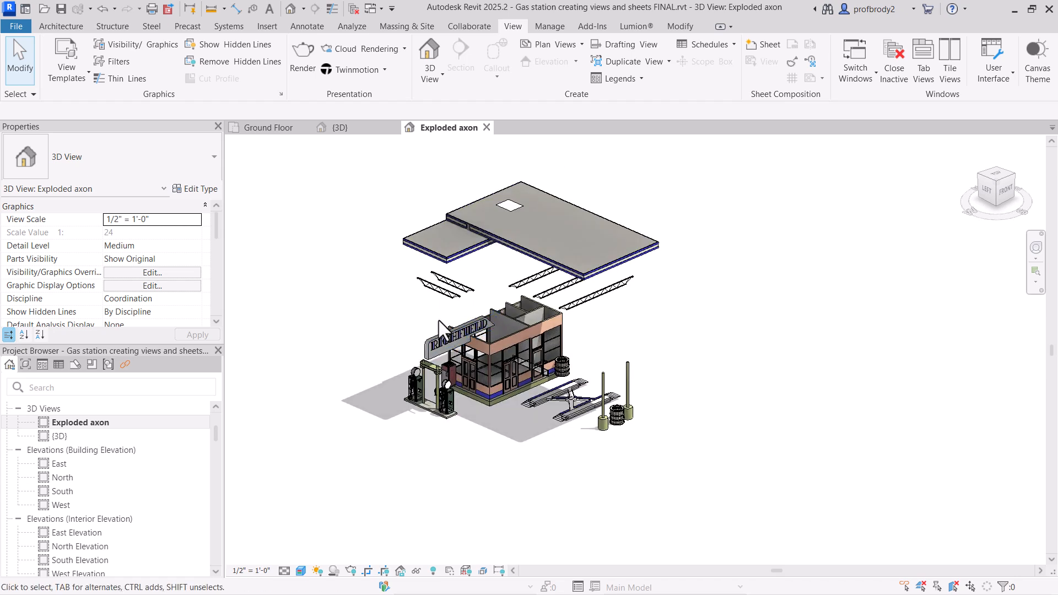
{"action": "left_click", "coordinate": [429, 349]}
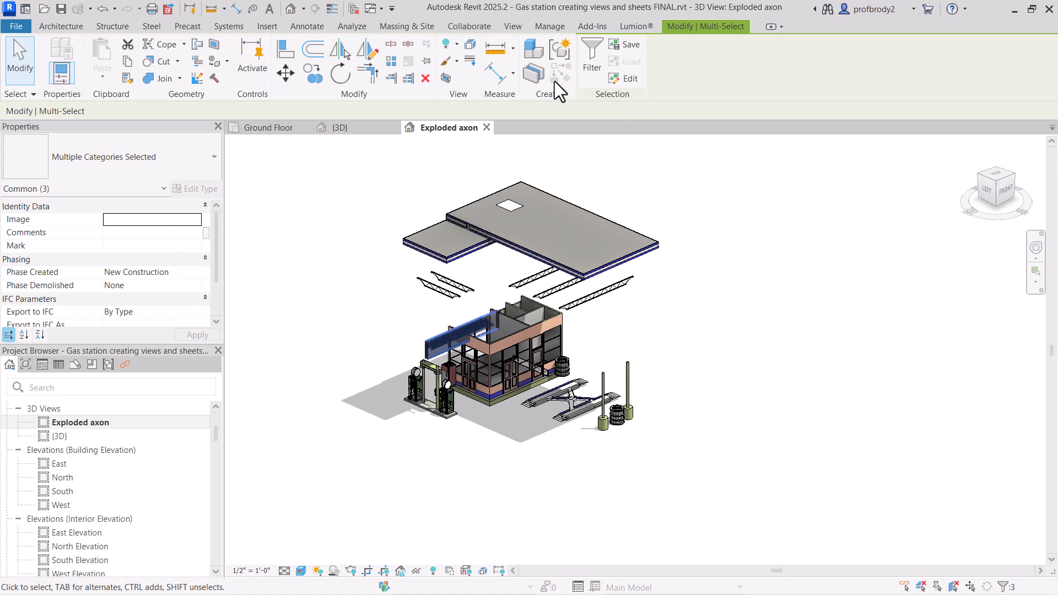
{"action": "left_click", "coordinate": [461, 327]}
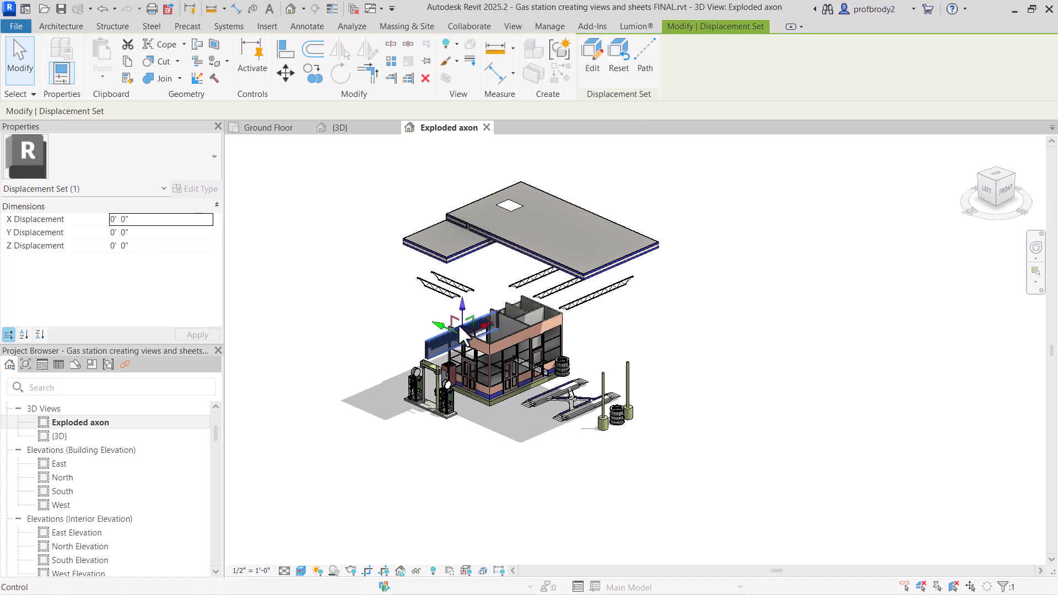
{"action": "left_click_drag", "start_coordinate": [461, 329], "coordinate": [462, 168]}
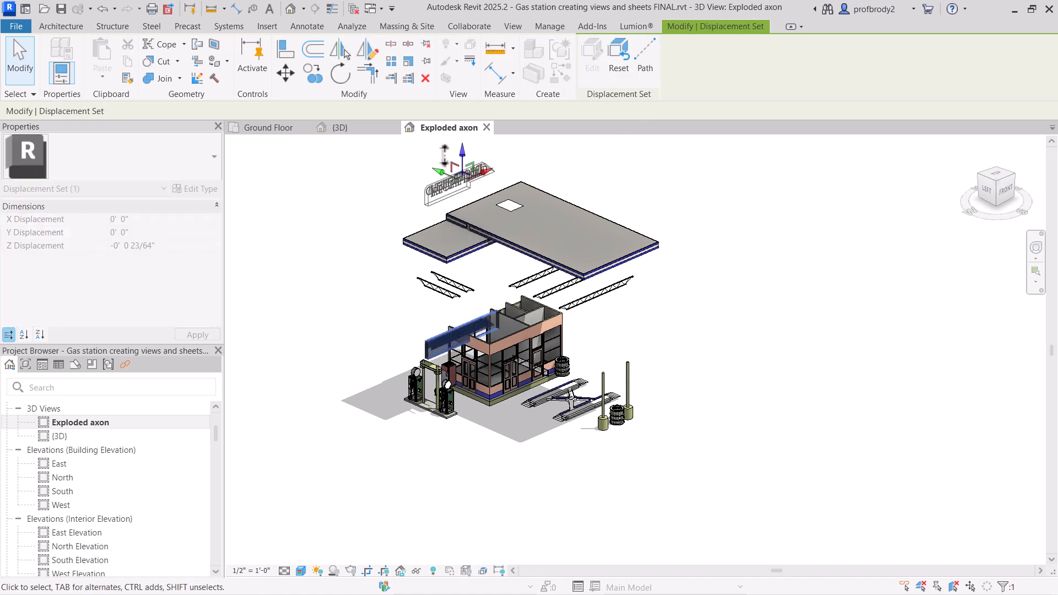
{"action": "left_click", "coordinate": [344, 249]}
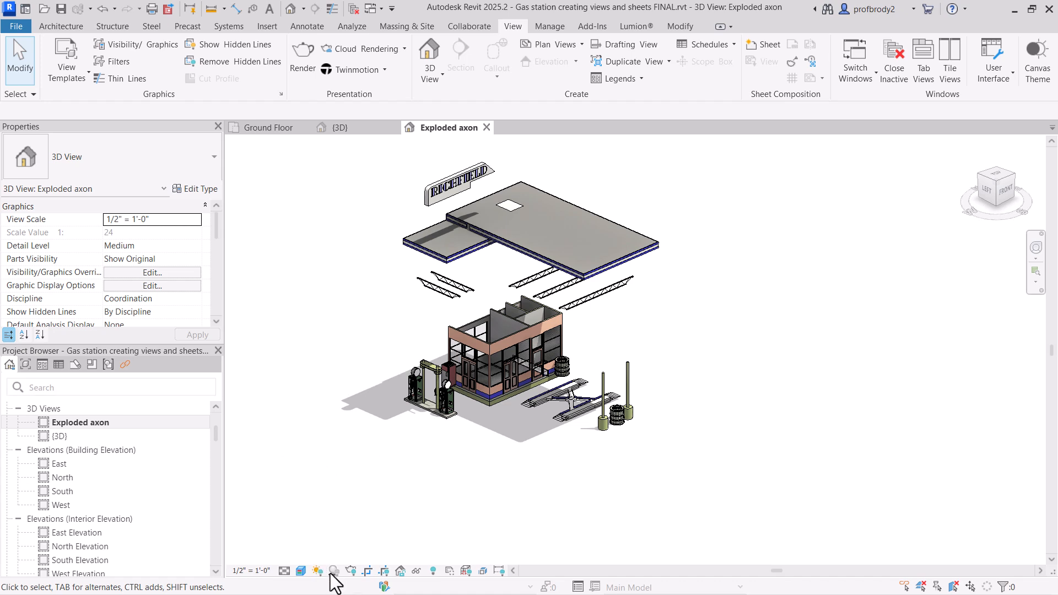
- Add displacement paths at the outer corners of the displaced roofs: two on the small roof and three on the large one
{"action": "scroll", "coordinate": [471, 379], "scroll_direction": "up", "scroll_amount": 1}
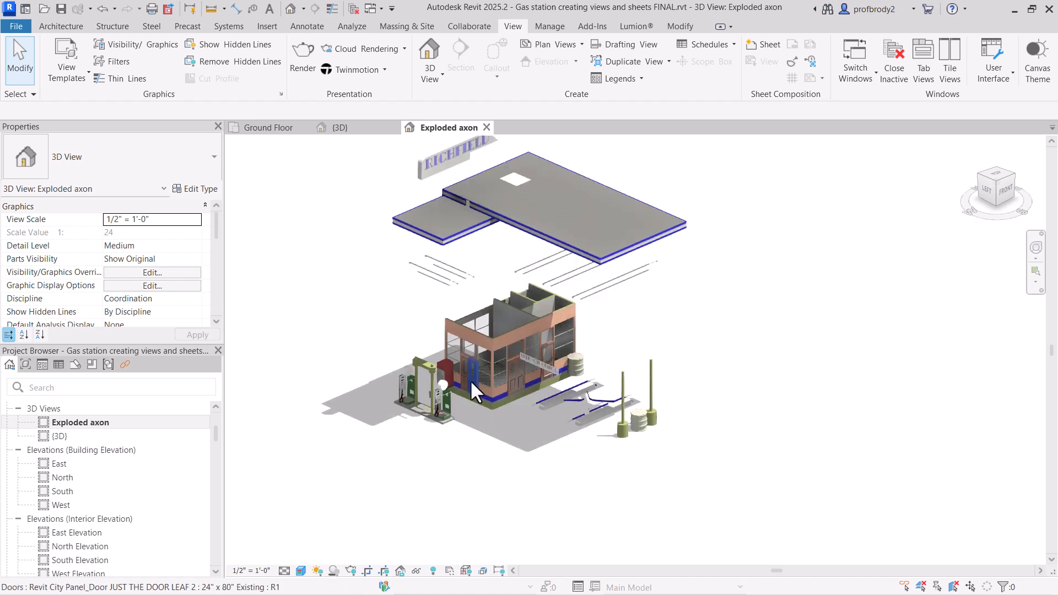
{"action": "middle_click_drag", "start_coordinate": [471, 384], "coordinate": [494, 451]}
{"action": "scroll", "coordinate": [493, 452], "scroll_direction": "up", "scroll_amount": 1}
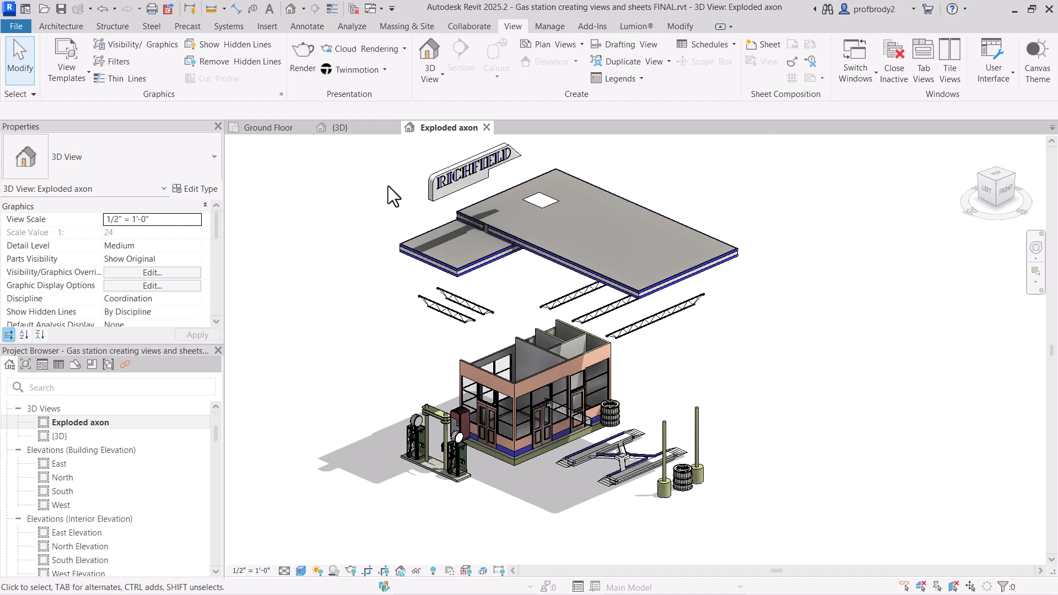
{"action": "left_click", "coordinate": [476, 246]}
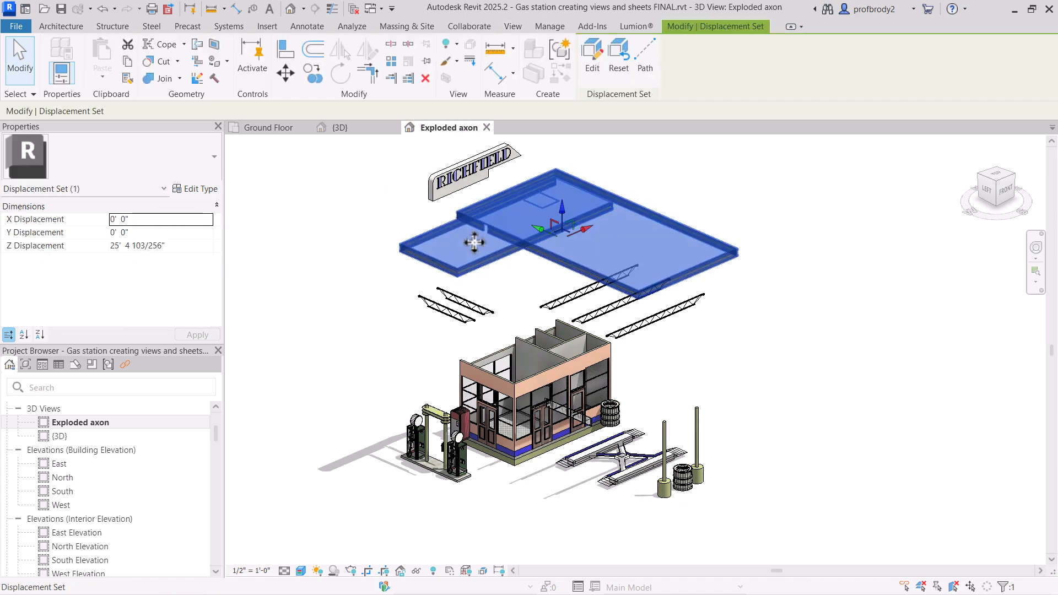
{"action": "left_click", "coordinate": [646, 52]}
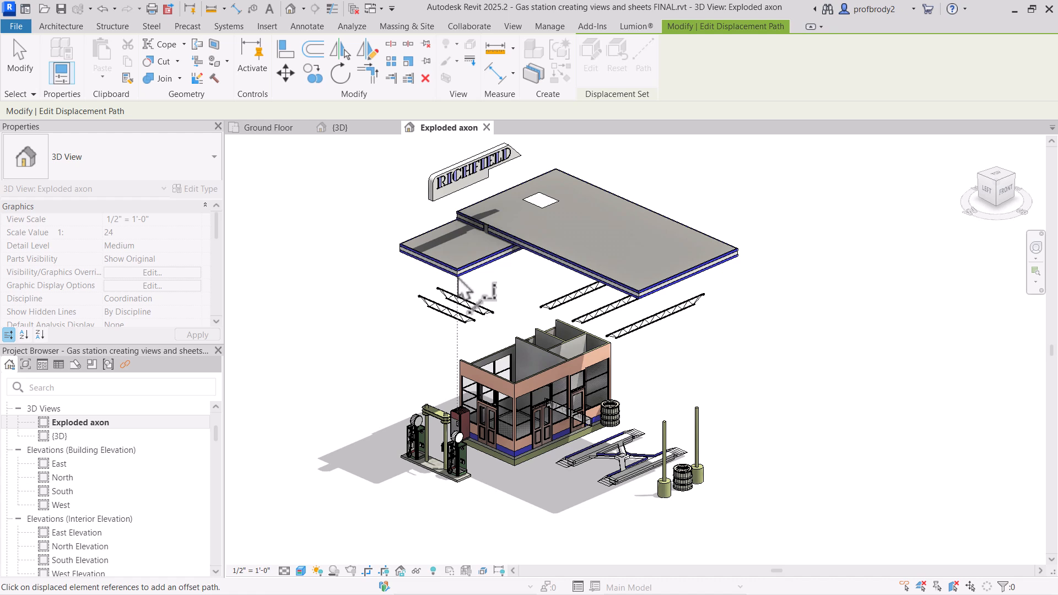
{"action": "left_click", "coordinate": [635, 281]}
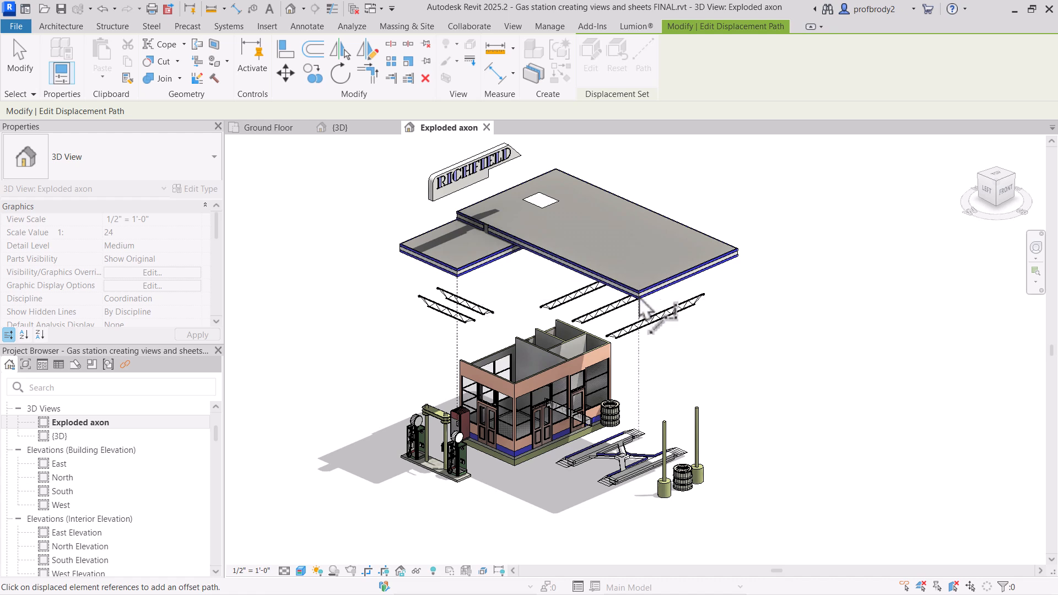
{"action": "left_click", "coordinate": [737, 258]}
{"action": "left_click", "coordinate": [401, 255]}
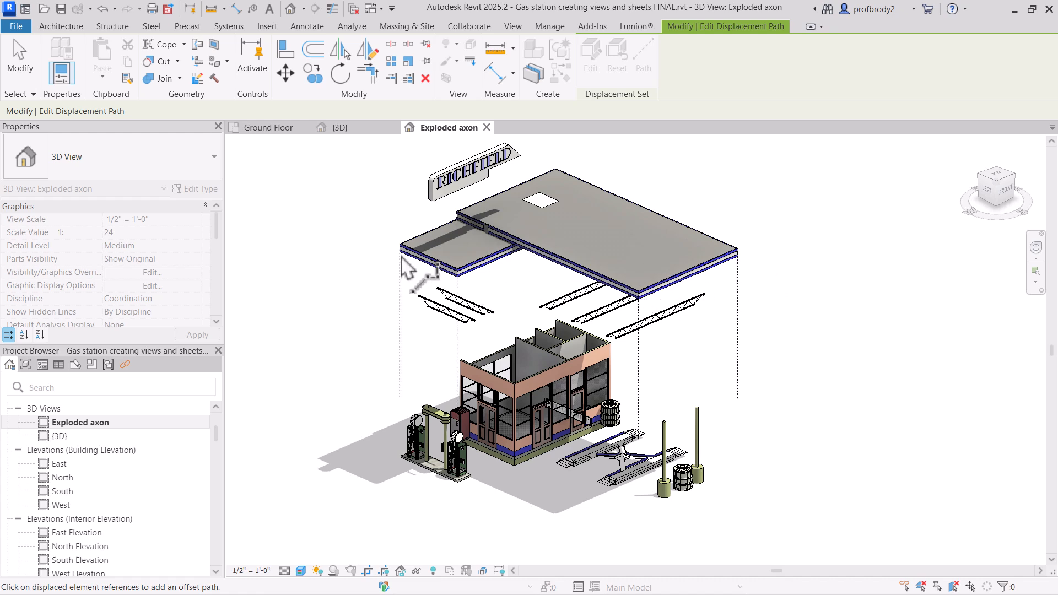
{"action": "left_click", "coordinate": [554, 172]}
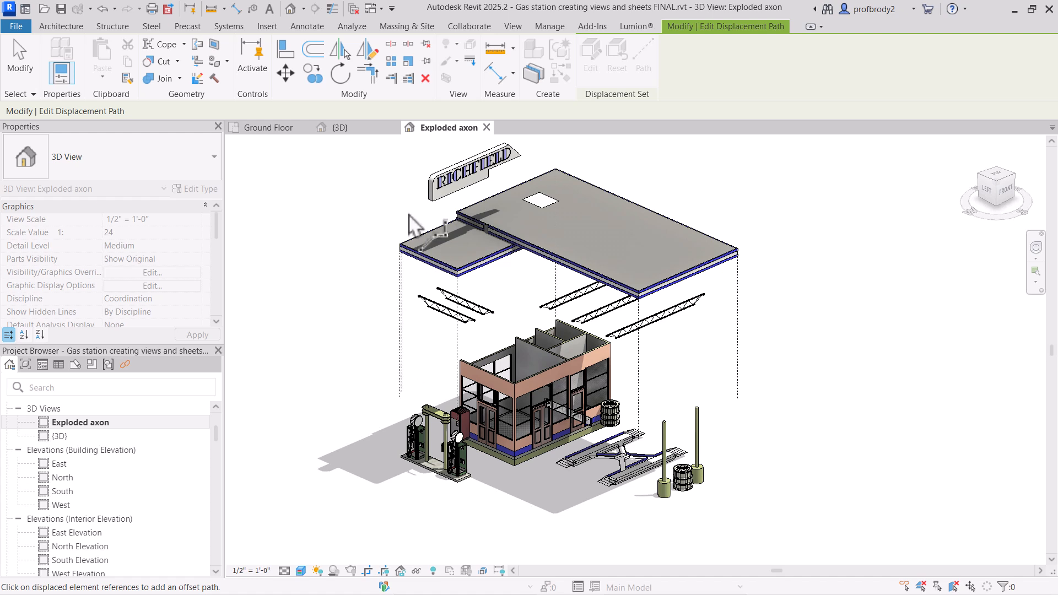
- Add a displacement path at the lower corner of the RICHFIELD sign, and delete that path
{"action": "left_click", "coordinate": [433, 199]}
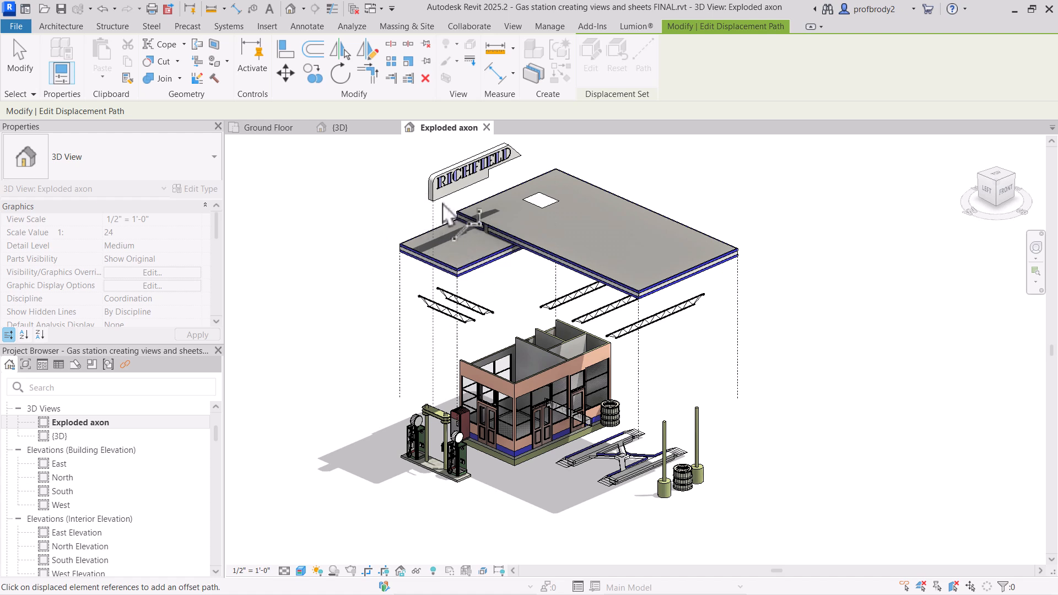
{"action": "left_click", "coordinate": [24, 74]}
{"action": "left_click", "coordinate": [435, 374]}
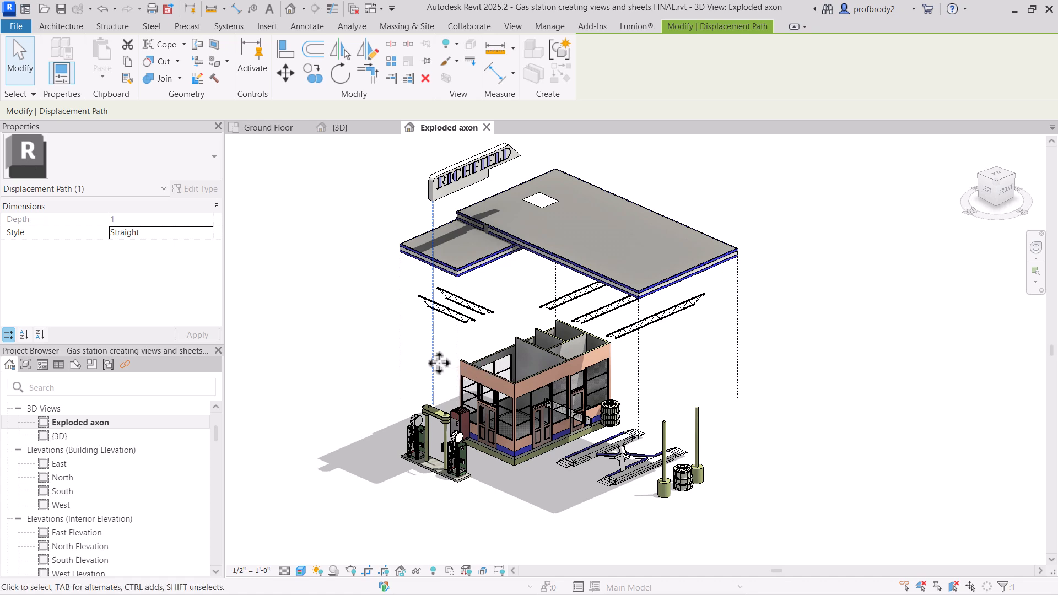
{"action": "key", "text": "Escape"}
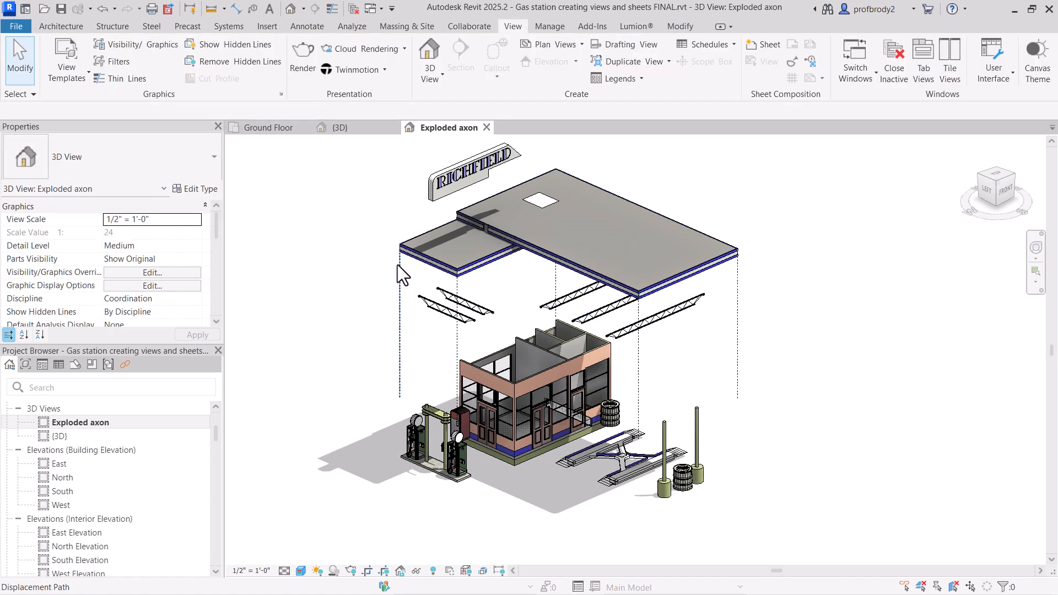
- Set the scale of the exploded axon view to 1/4" = 1'-0"
{"action": "left_click", "coordinate": [251, 570]}
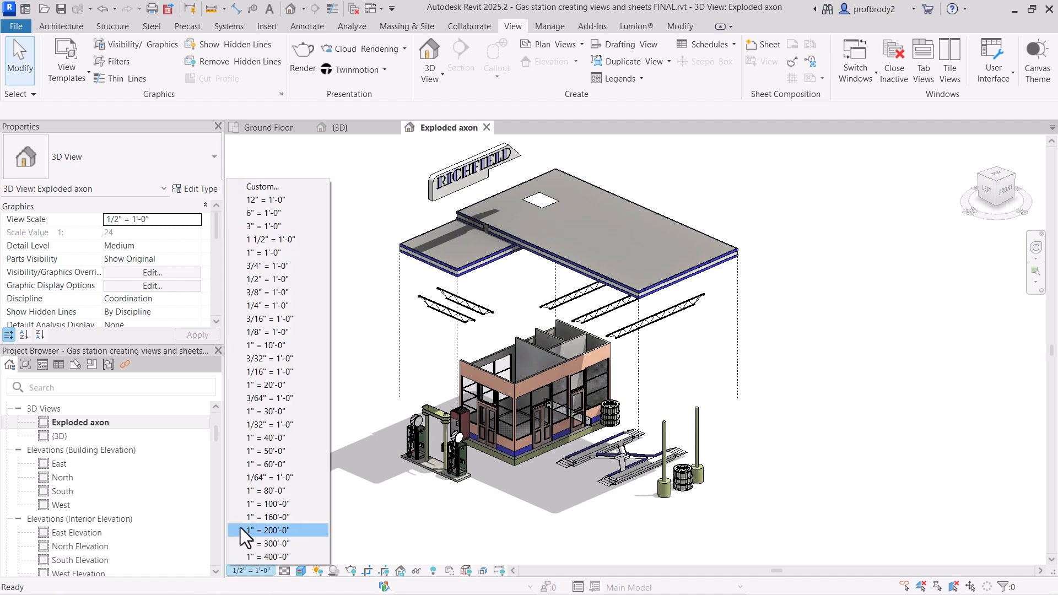
{"action": "left_click", "coordinate": [259, 306]}
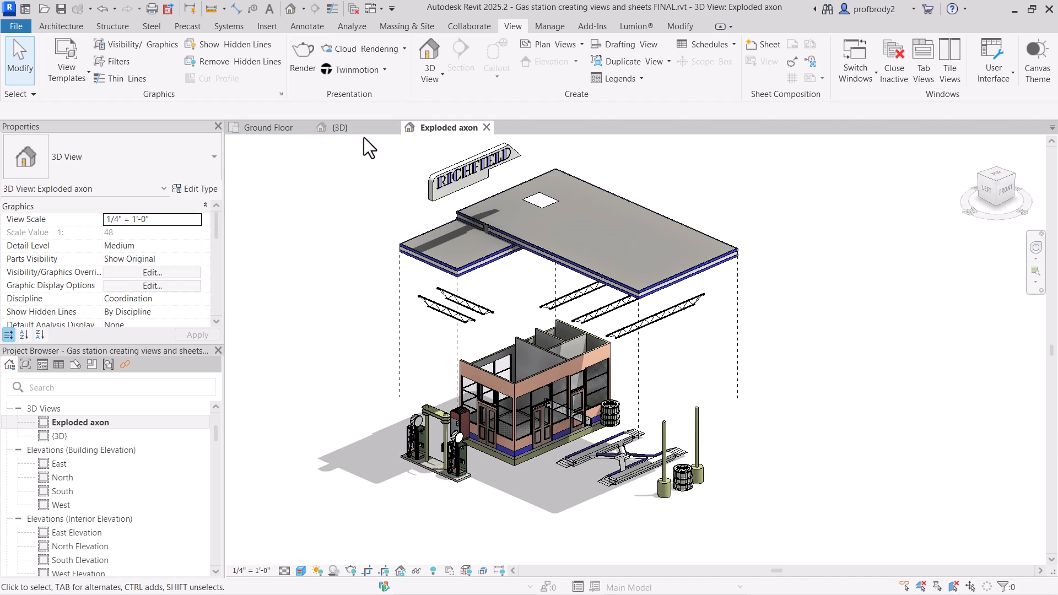
- Rename the {3D} view as "Axonometric" and open it
{"action": "left_click", "coordinate": [70, 436]}
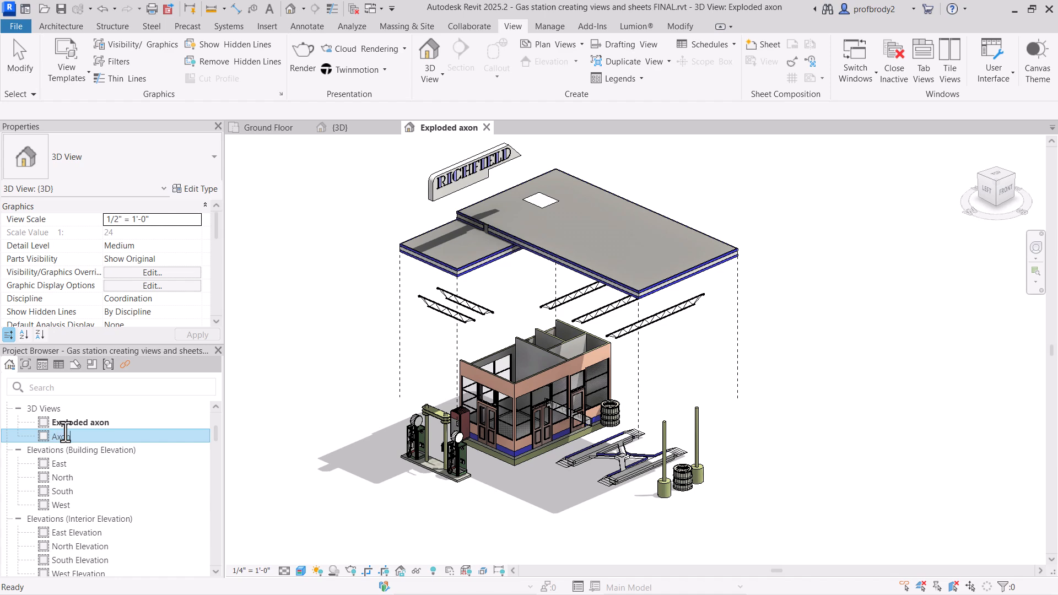
{"action": "type", "text": "Axonometric"}
{"action": "key", "text": "Return"}
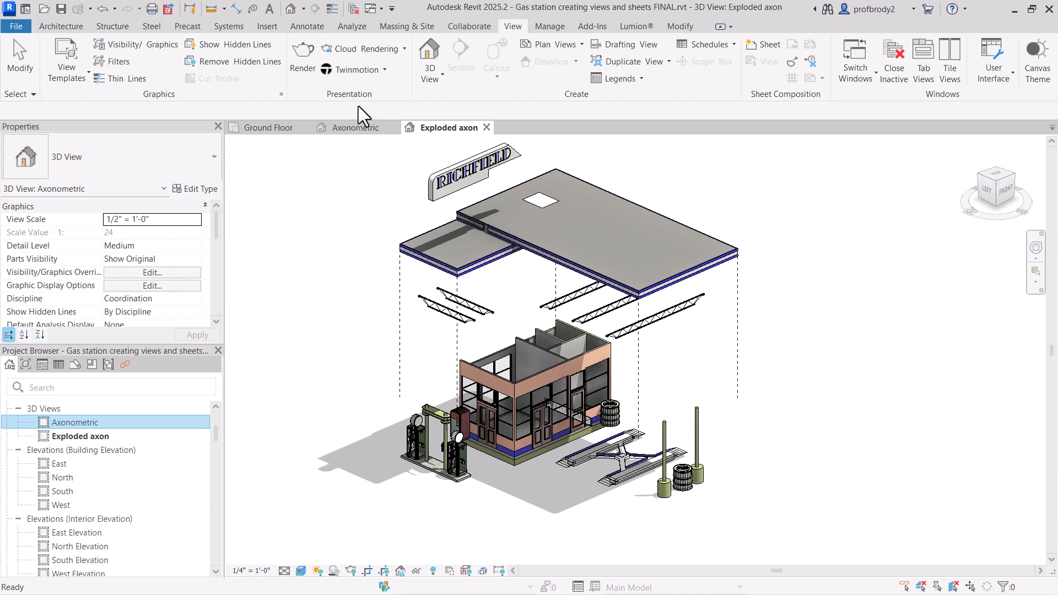
{"action": "left_click", "coordinate": [349, 131]}
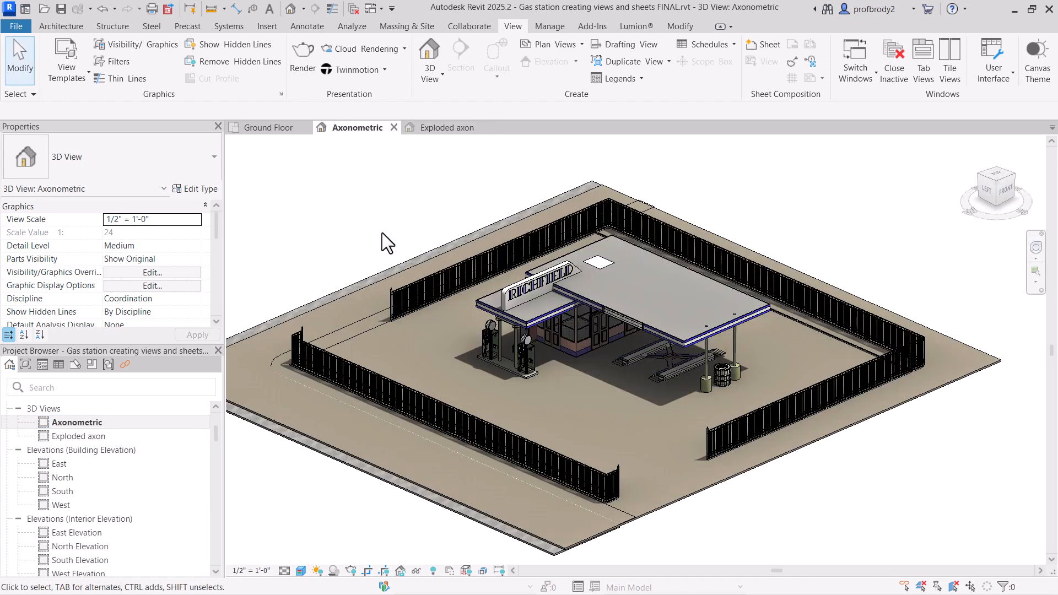
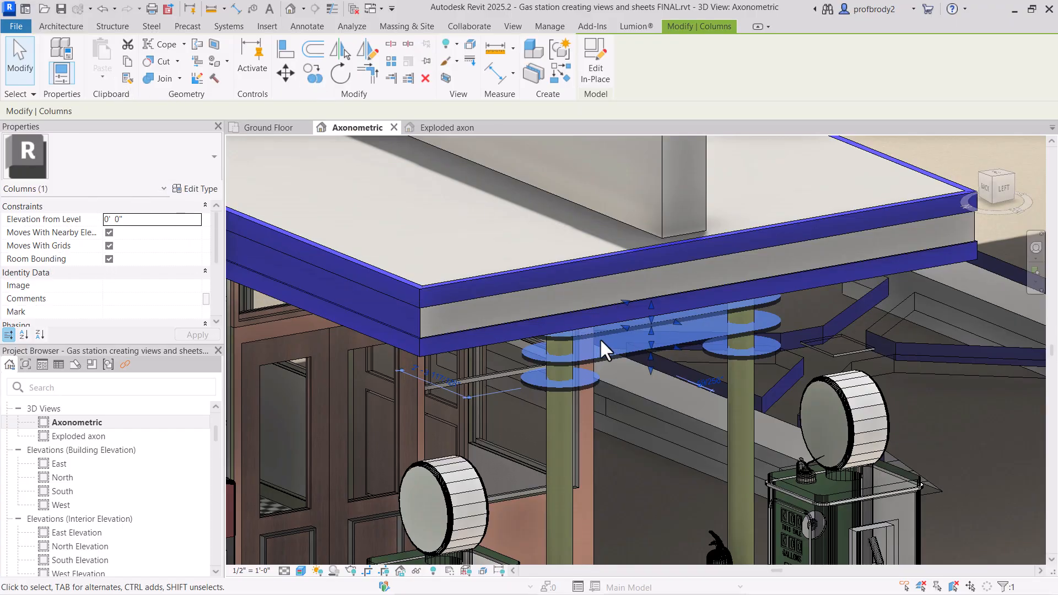
- Isolate the selected column fins beneath the small roof with a section box
{"action": "scroll", "coordinate": [599, 339], "scroll_direction": "up", "scroll_amount": 3}
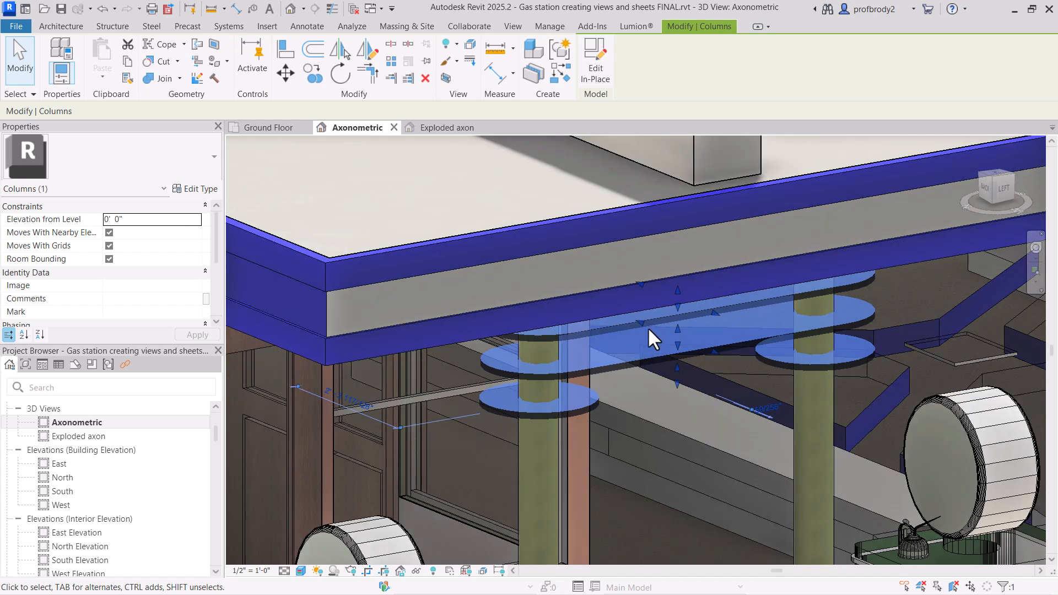
{"action": "left_click", "coordinate": [445, 79]}
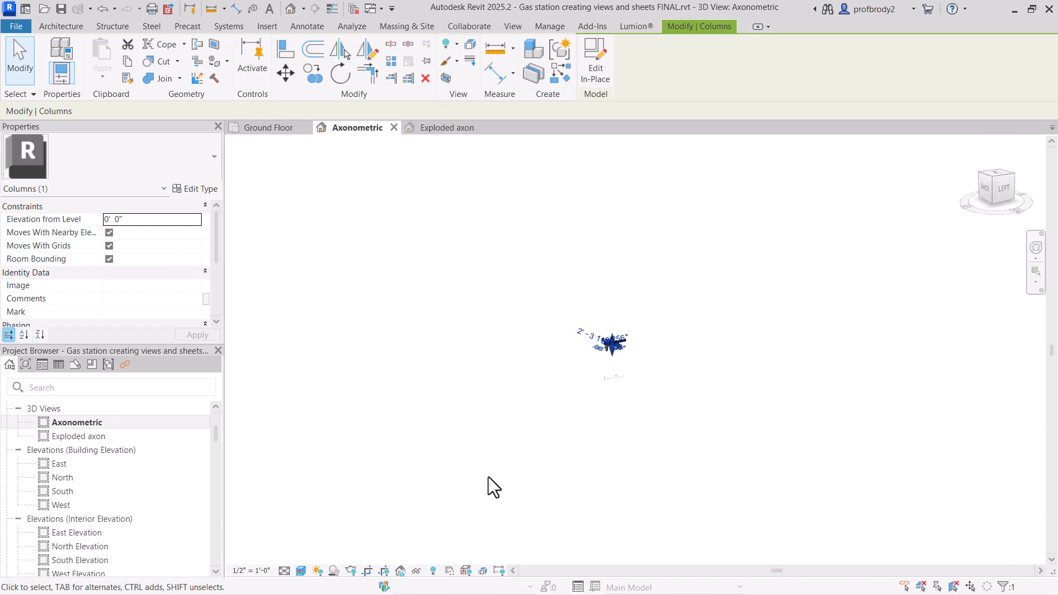
{"action": "scroll", "coordinate": [606, 361], "scroll_direction": "up", "scroll_amount": 10}
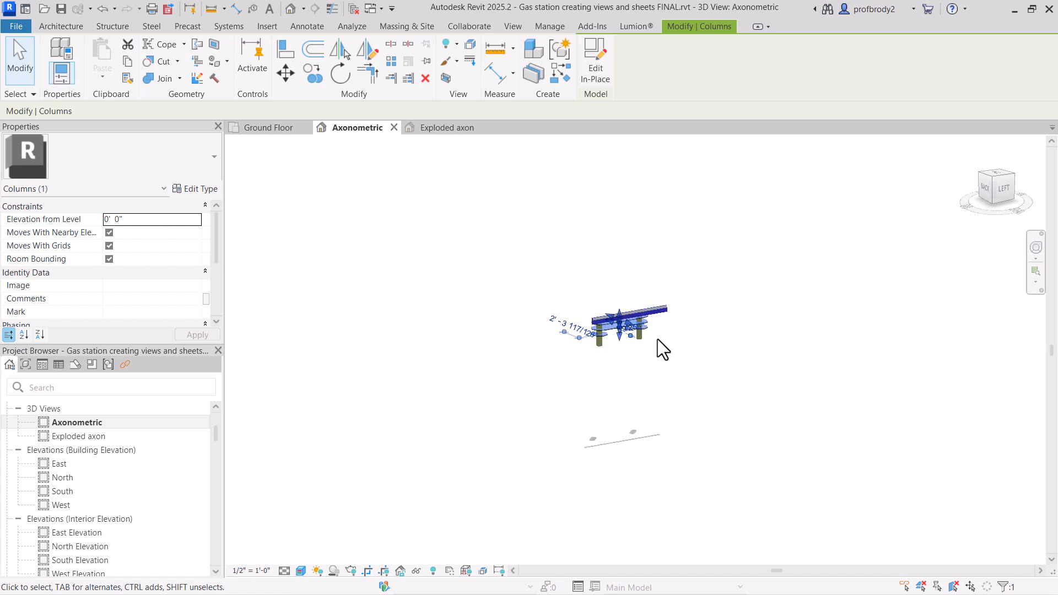
{"action": "scroll", "coordinate": [581, 364], "scroll_direction": "up", "scroll_amount": 1}
{"action": "middle_click_drag", "start_coordinate": [600, 397], "coordinate": [632, 415]}
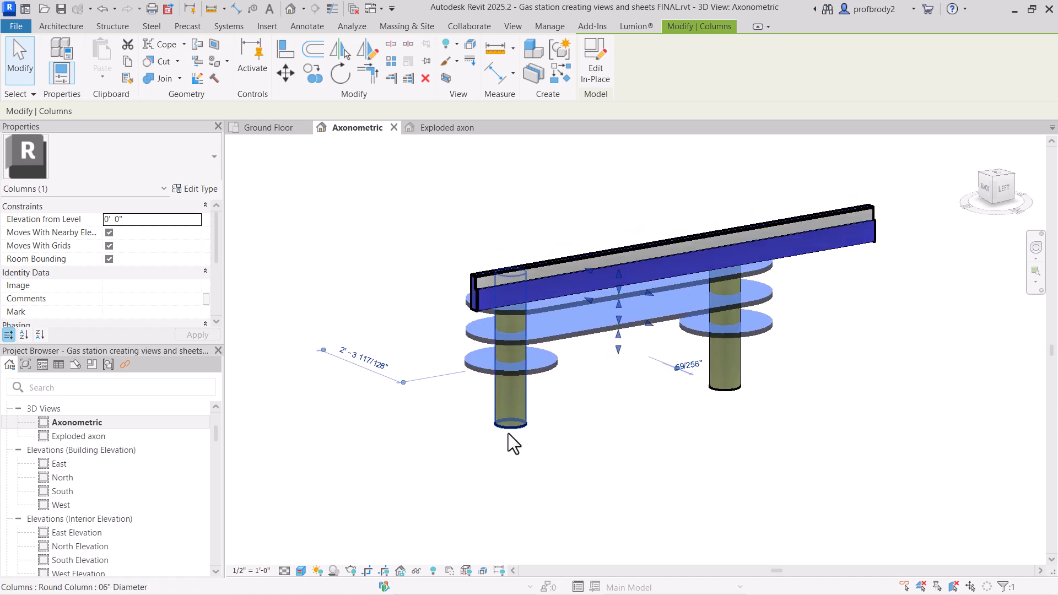
{"action": "scroll", "coordinate": [507, 433], "scroll_direction": "down", "scroll_amount": 2}
{"action": "middle_click_drag", "start_coordinate": [569, 455], "coordinate": [616, 451]}
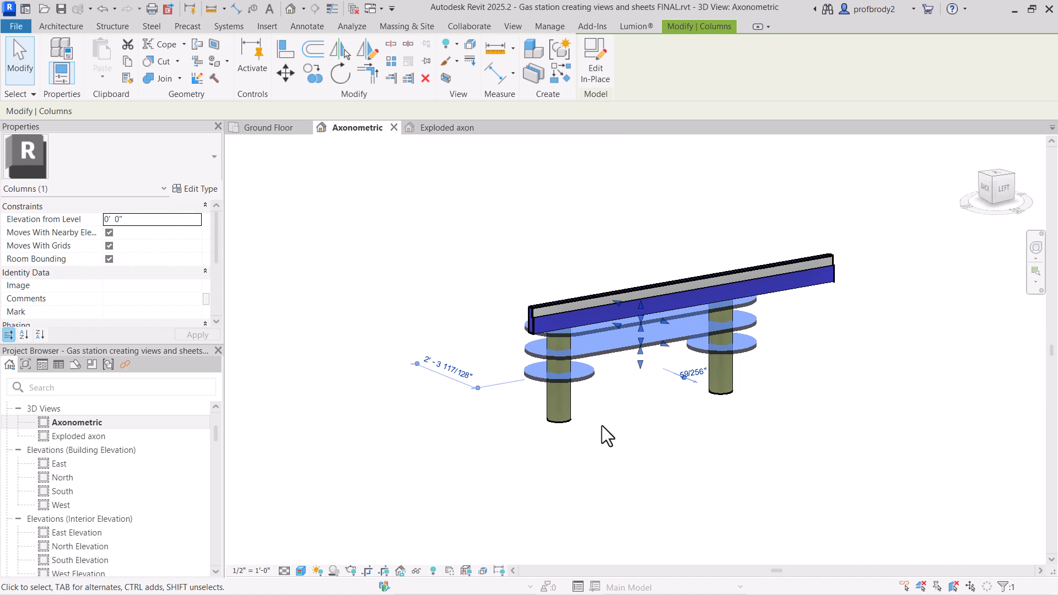
{"action": "key", "text": "b"}
{"action": "key", "text": "x"}
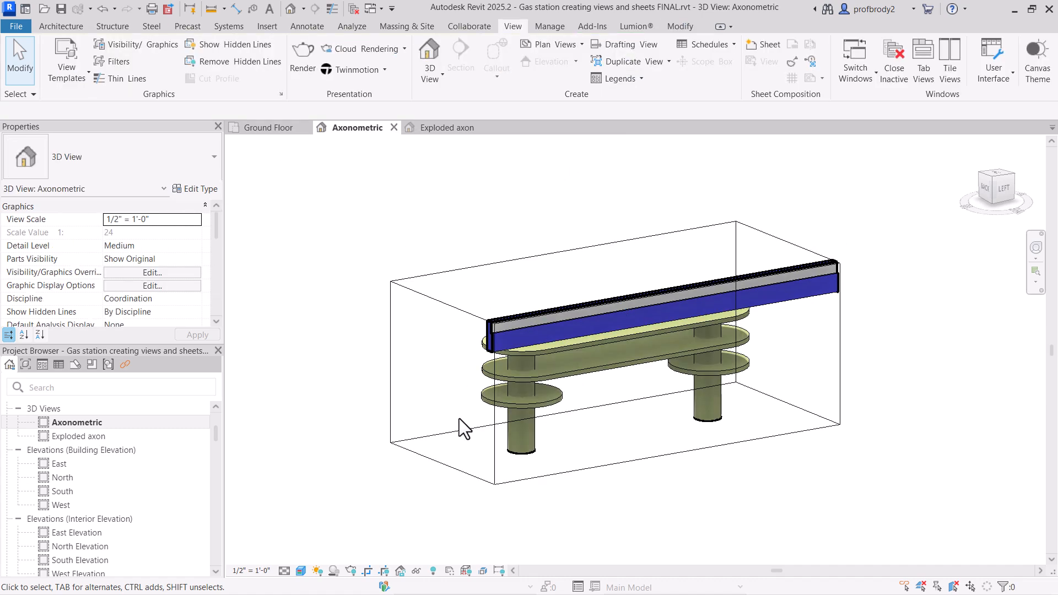
- Adjust both ends of the section box and raise its upper face to include the roof above the fins
{"action": "left_click", "coordinate": [434, 303]}
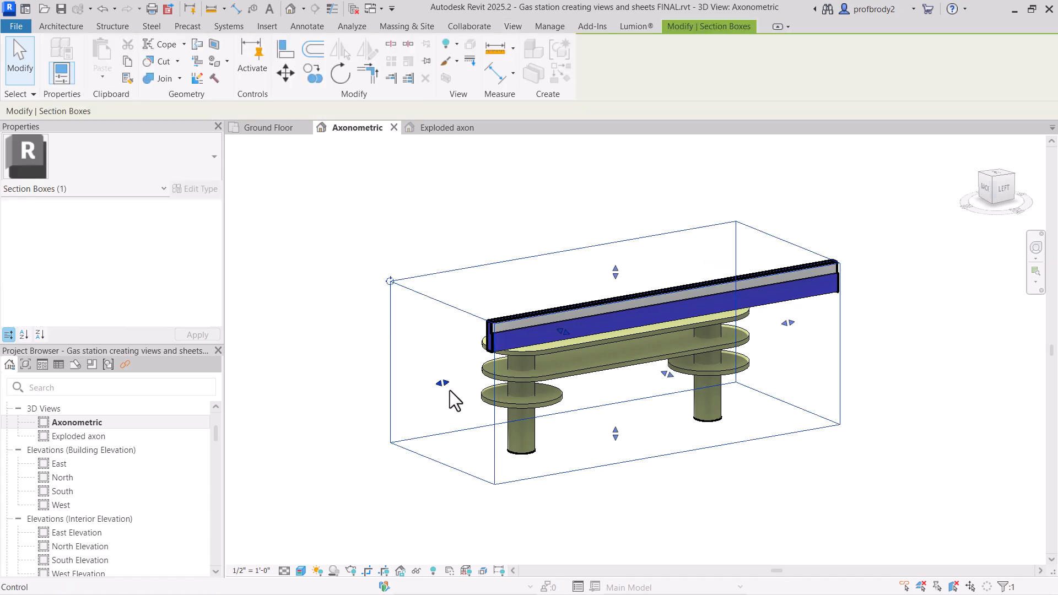
{"action": "left_click_drag", "start_coordinate": [447, 388], "coordinate": [417, 387]}
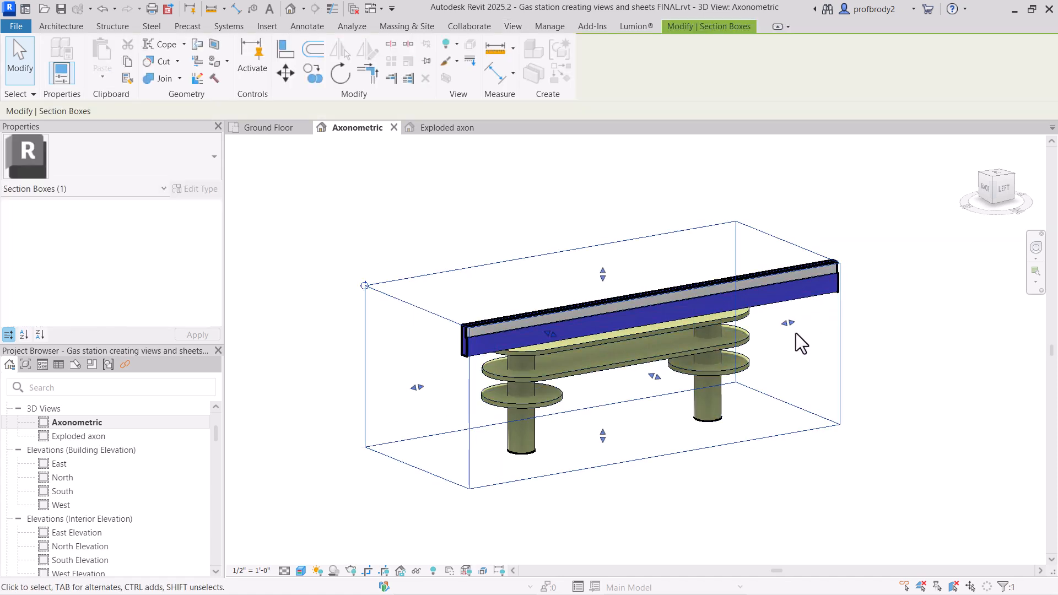
{"action": "left_click_drag", "start_coordinate": [787, 322], "coordinate": [776, 324]}
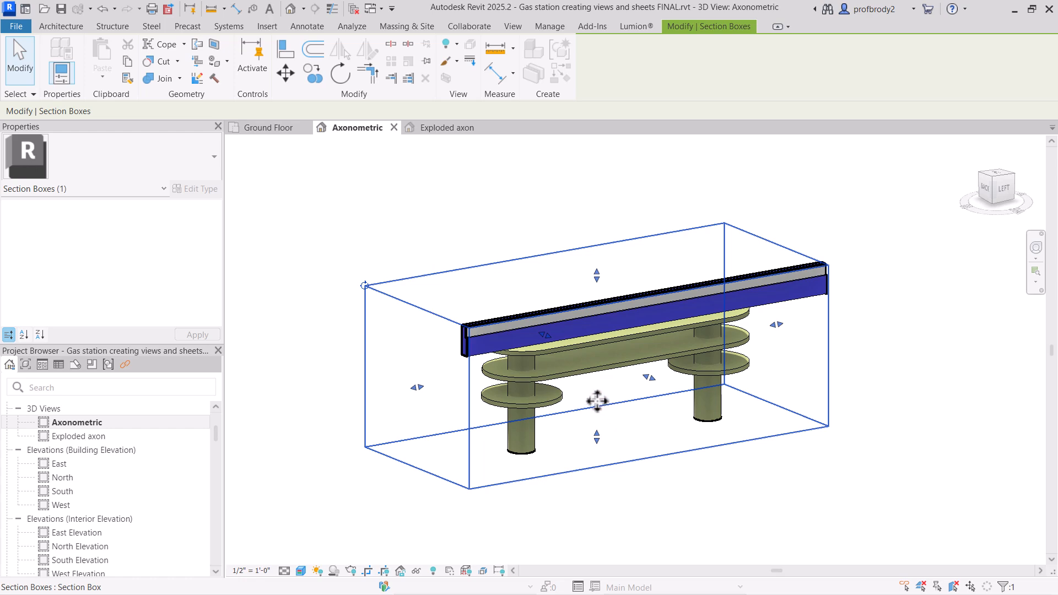
{"action": "middle_click_drag", "start_coordinate": [597, 402], "coordinate": [637, 438], "text": "shift"}
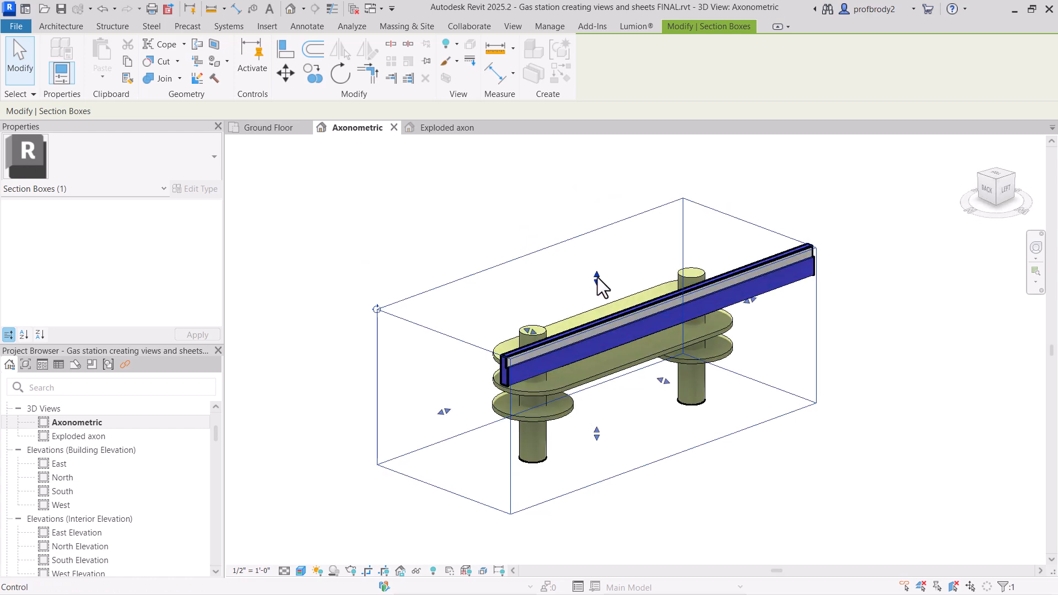
{"action": "middle_click_drag", "start_coordinate": [590, 236], "coordinate": [567, 364], "text": "shift"}
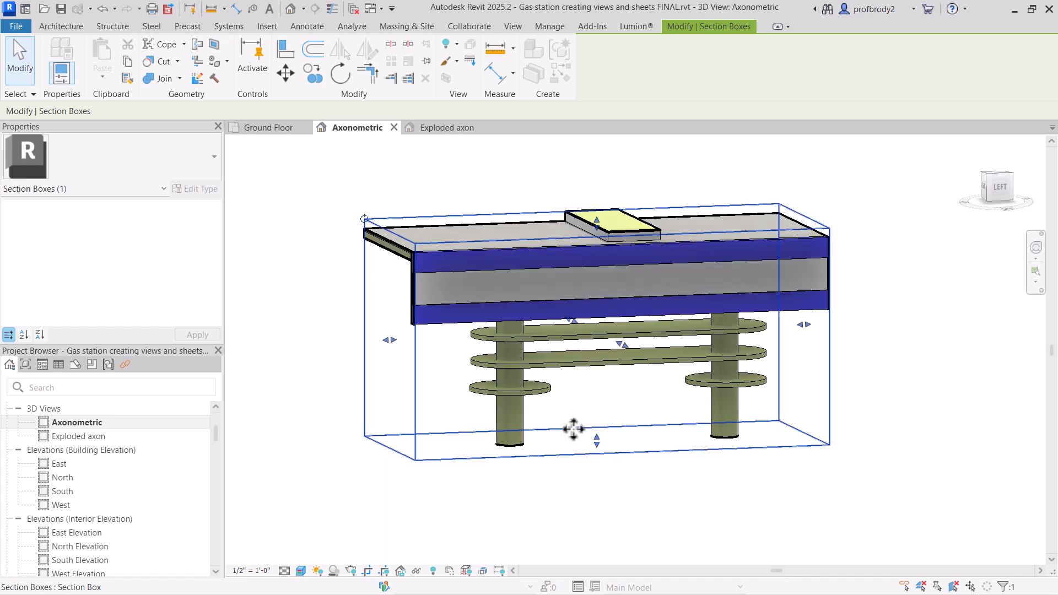
{"action": "middle_click_drag", "start_coordinate": [573, 429], "coordinate": [819, 416], "text": "shift"}
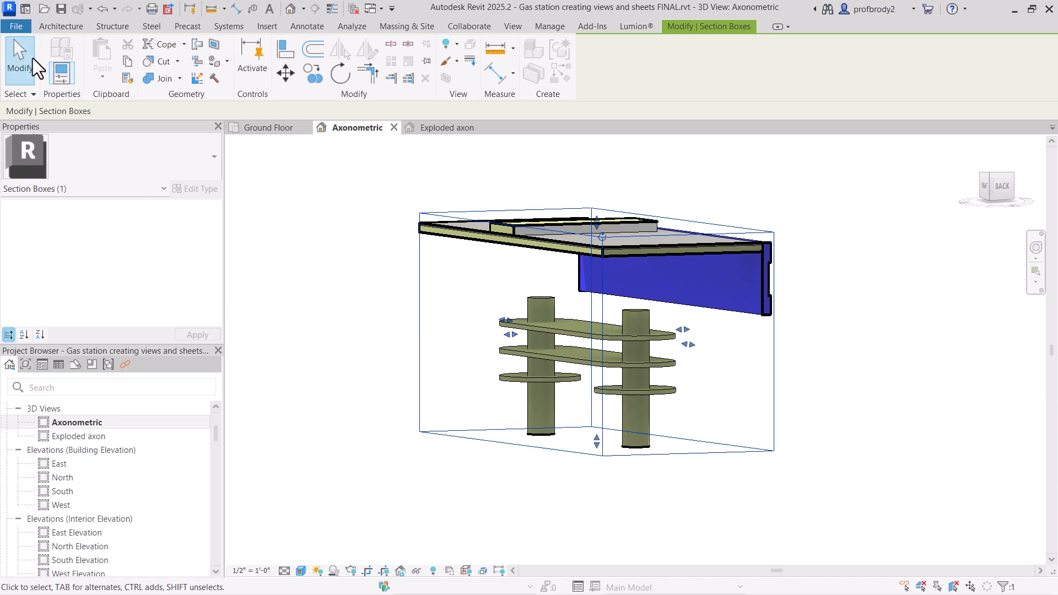
- Set the top offset of both round columns first to -1' 4" and finally to -1' 6"
{"action": "left_click", "coordinate": [32, 57]}
{"action": "left_click", "coordinate": [631, 315]}
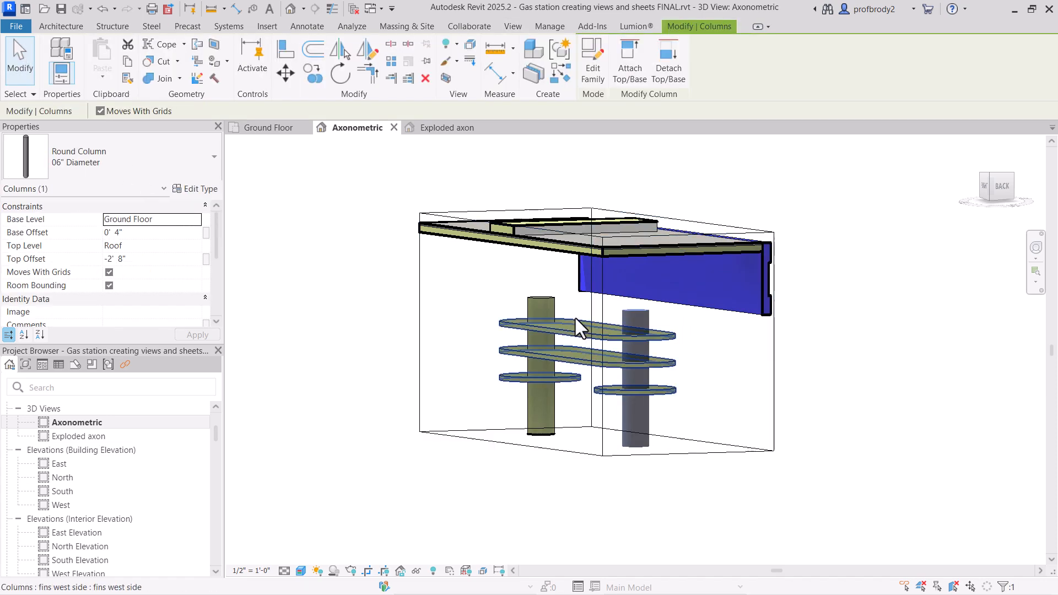
{"action": "left_click", "coordinate": [547, 300], "text": "ctrl"}
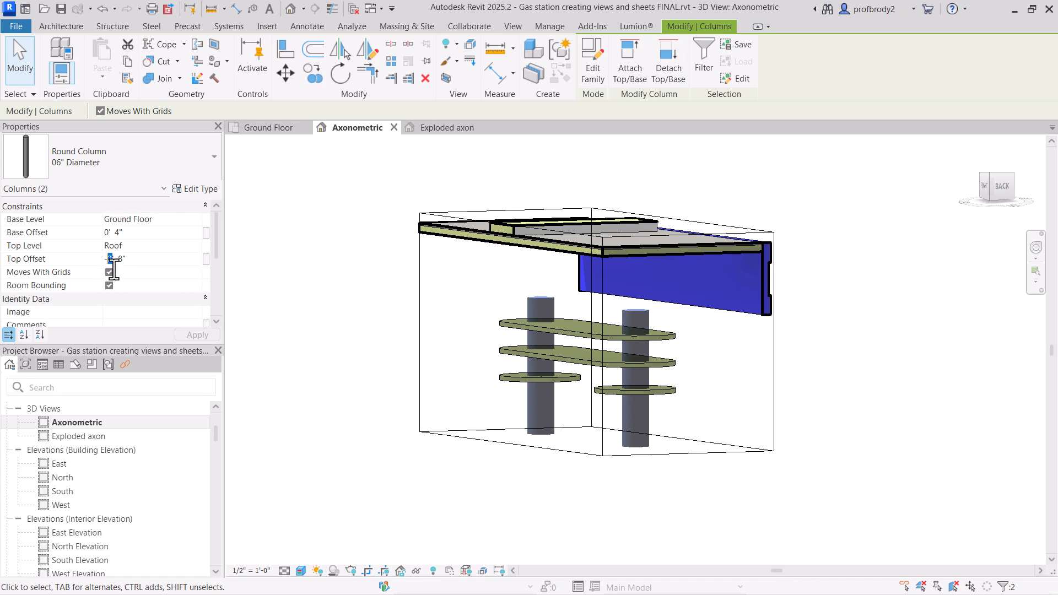
{"action": "type", "text": "1'  4"}
{"action": "left_click", "coordinate": [177, 331]}
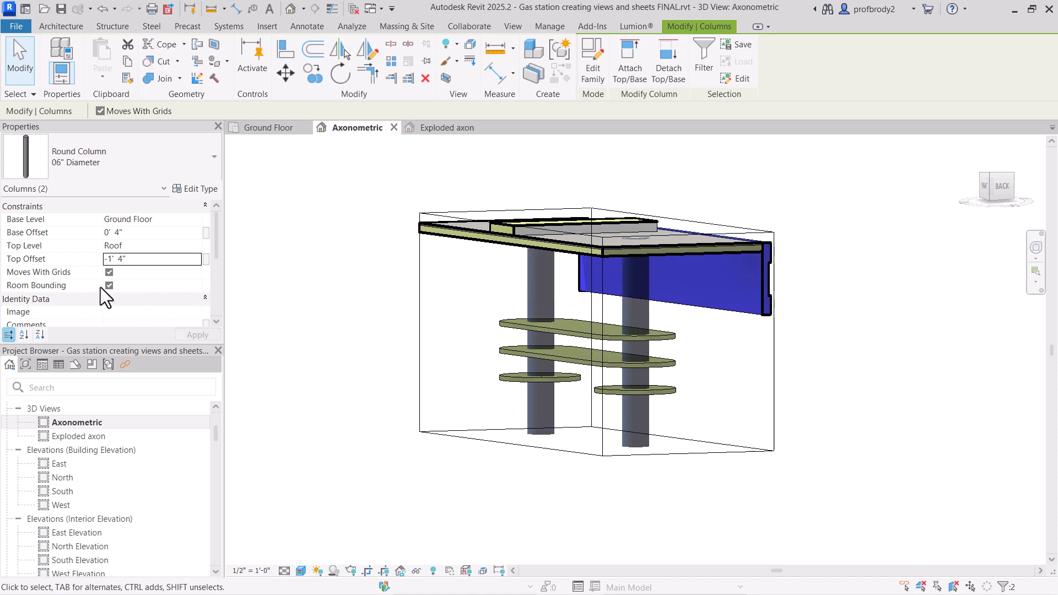
{"action": "double_click", "coordinate": [120, 258]}
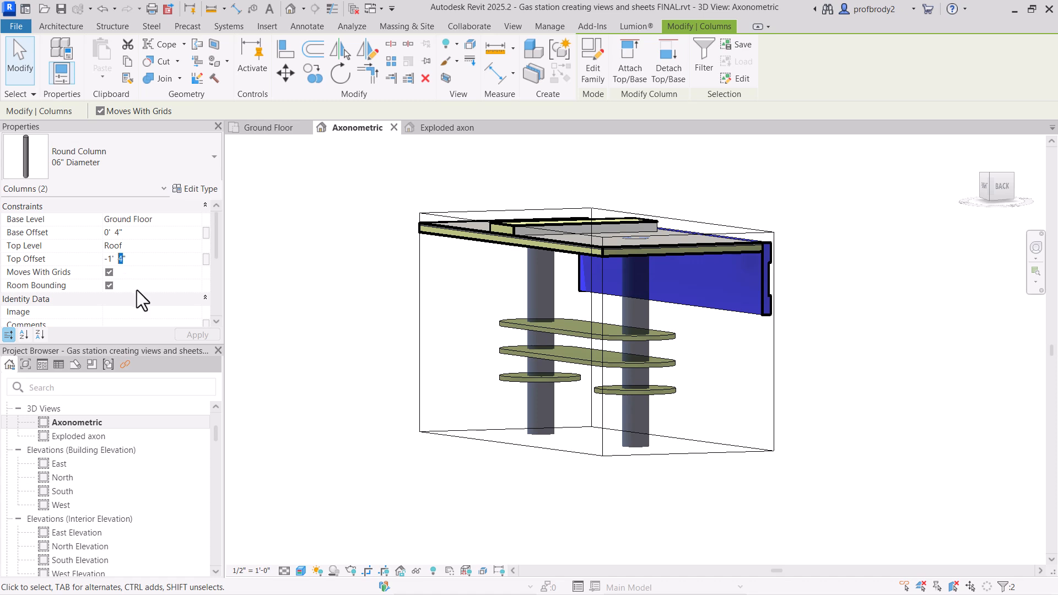
{"action": "type", "text": "6"}
{"action": "left_click", "coordinate": [198, 334]}
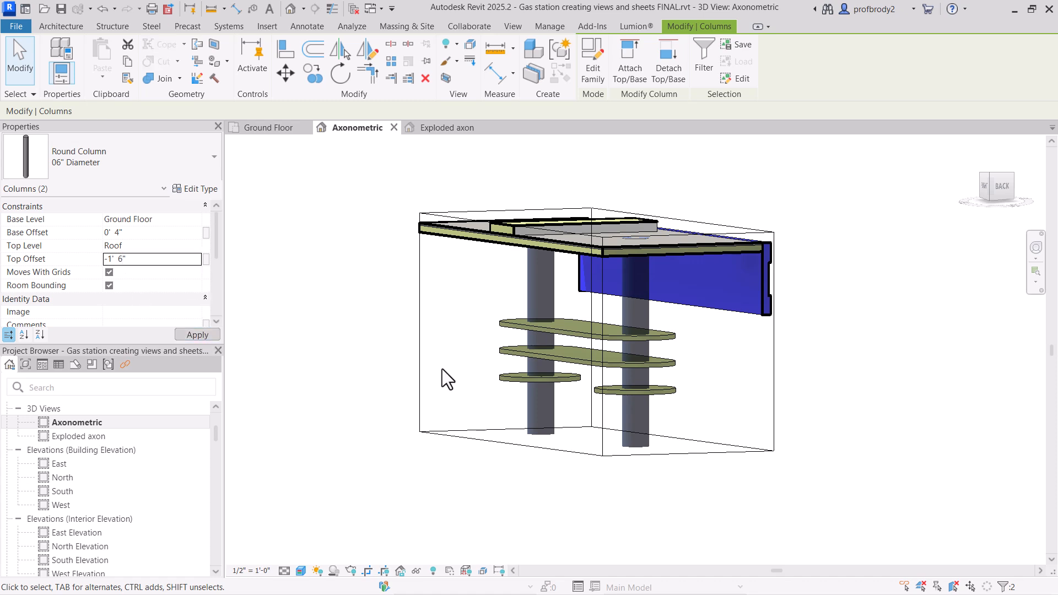
{"action": "left_click", "coordinate": [311, 317]}
- Inspect the extended columns from below, select the section box and bring up its hide-in-view options
{"action": "middle_click_drag", "start_coordinate": [548, 442], "coordinate": [550, 396], "text": "shift"}
{"action": "scroll", "coordinate": [549, 345], "scroll_direction": "up", "scroll_amount": 1}
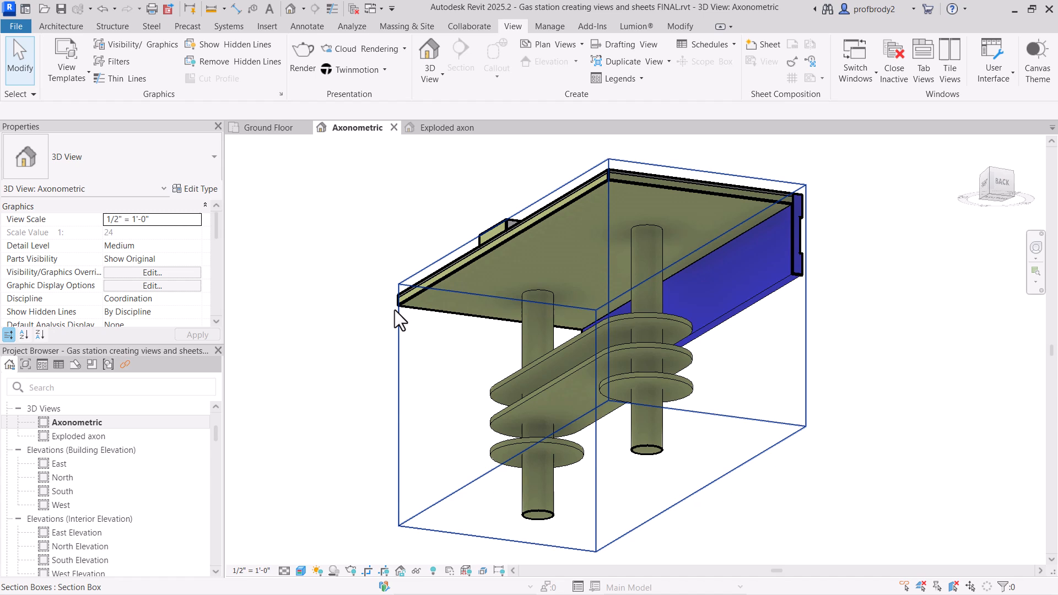
{"action": "left_click", "coordinate": [399, 356]}
{"action": "right_click", "coordinate": [399, 357]}
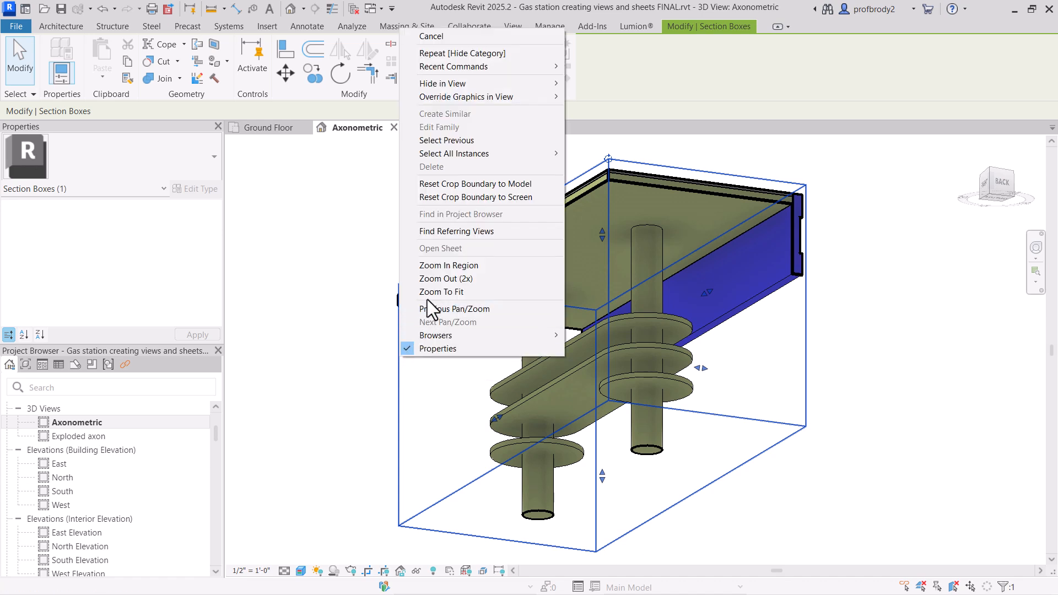
{"action": "mouse_move", "coordinate": [491, 82]}
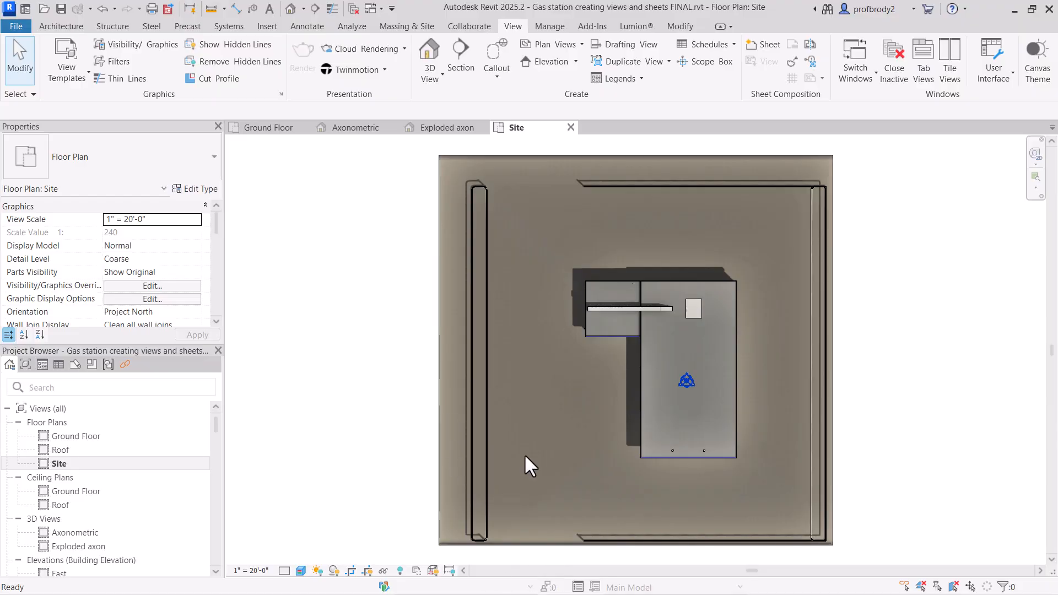
- Place a perspective camera at the southwest corner of the Site plan with its target at the northeast corner
{"action": "scroll", "coordinate": [435, 380], "scroll_direction": "down", "scroll_amount": 2}
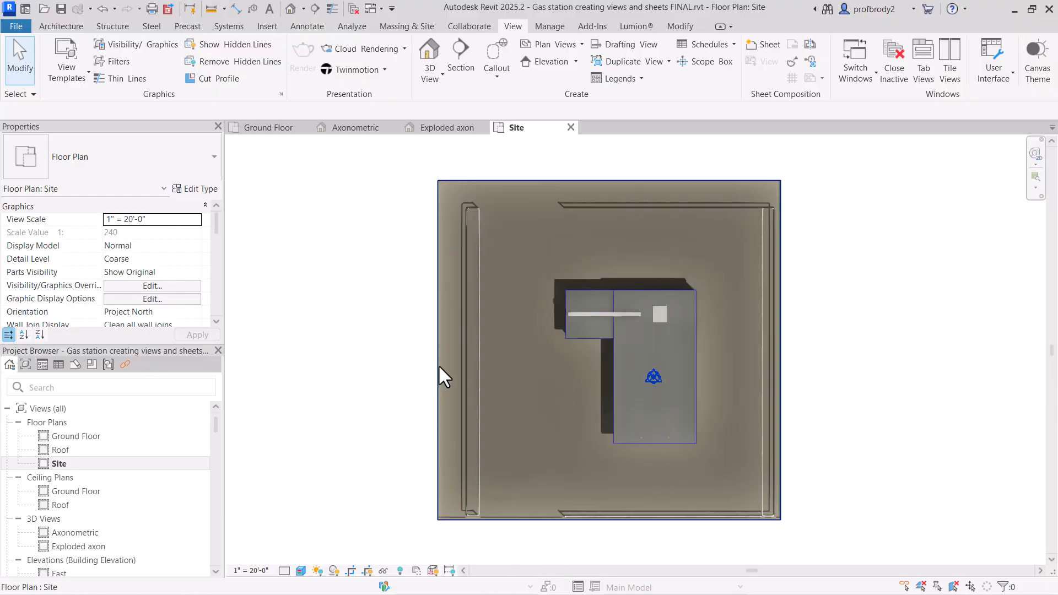
{"action": "middle_click_drag", "start_coordinate": [439, 373], "coordinate": [479, 312]}
{"action": "scroll", "coordinate": [540, 325], "scroll_direction": "up", "scroll_amount": 2}
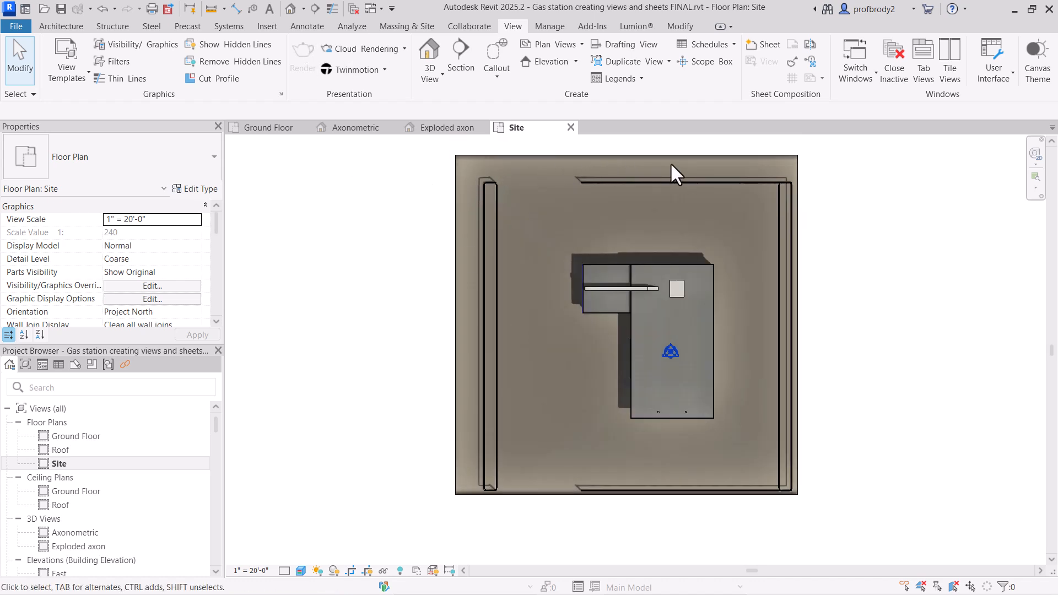
{"action": "left_click", "coordinate": [439, 82]}
{"action": "left_click", "coordinate": [303, 13]}
{"action": "left_click", "coordinate": [302, 45]}
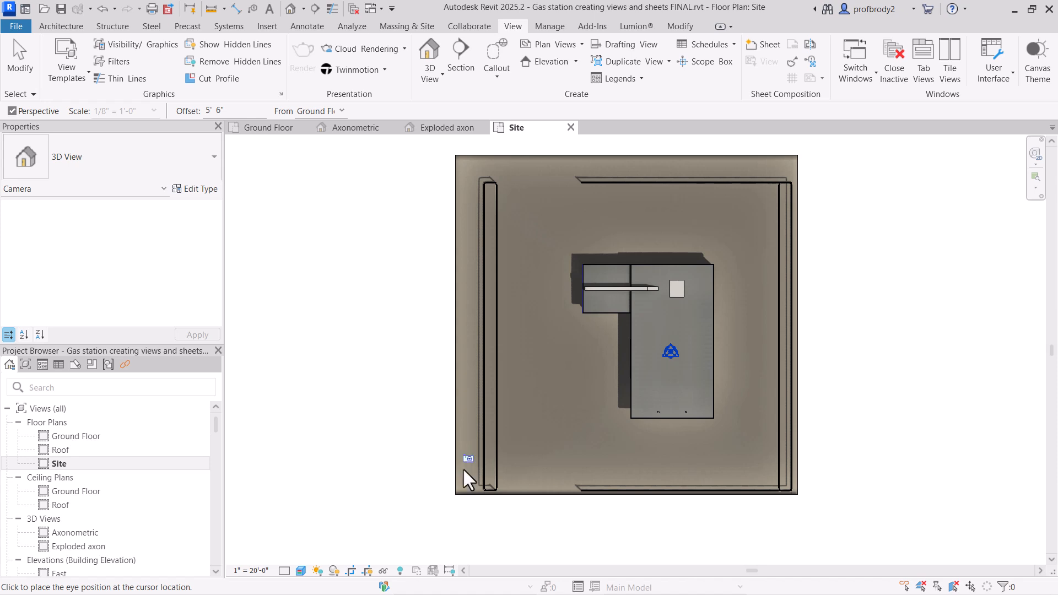
{"action": "left_click", "coordinate": [461, 486]}
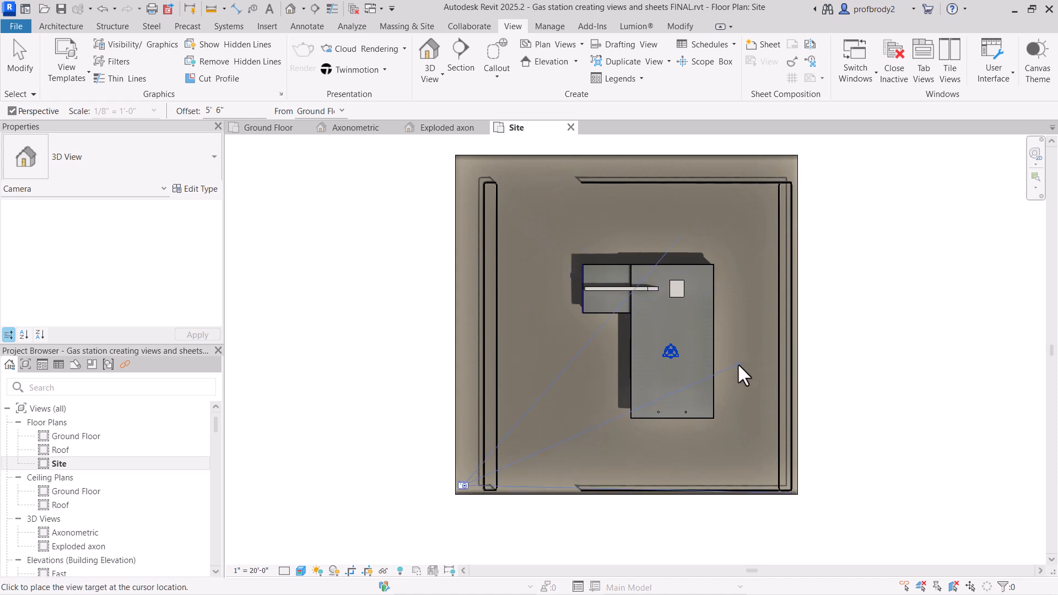
{"action": "left_click", "coordinate": [795, 159]}
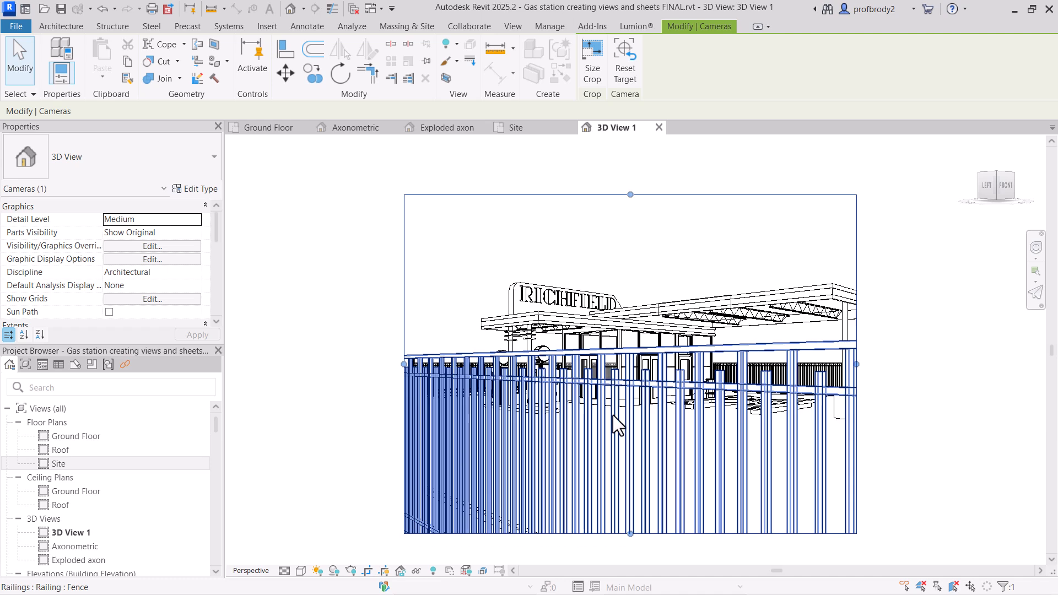
- Enlarge the camera view's crop region upward and outward on both sides
{"action": "left_click_drag", "start_coordinate": [624, 270], "coordinate": [624, 248]}
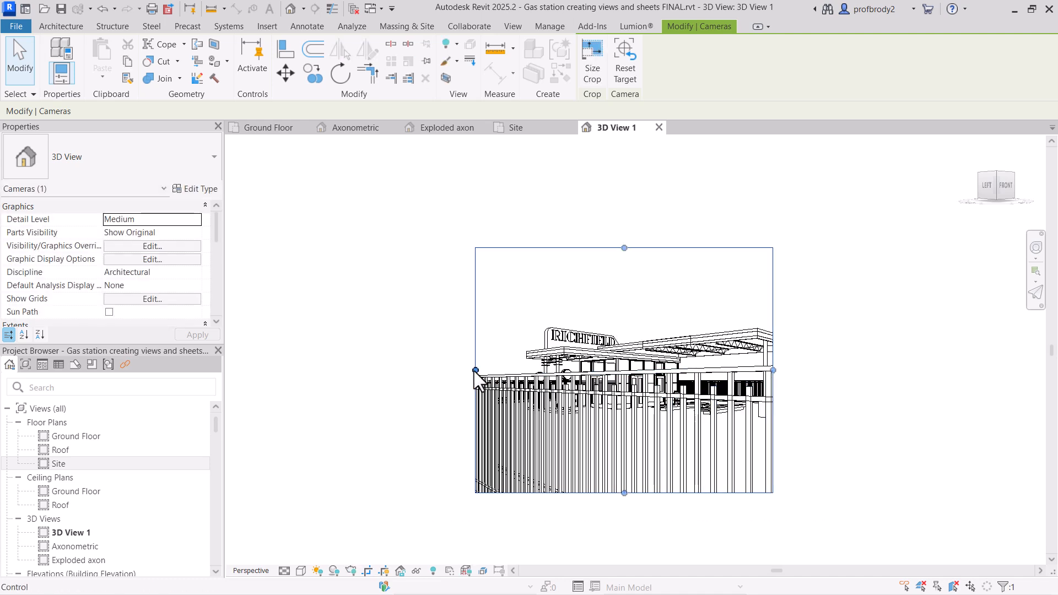
{"action": "left_click_drag", "start_coordinate": [475, 370], "coordinate": [373, 370]}
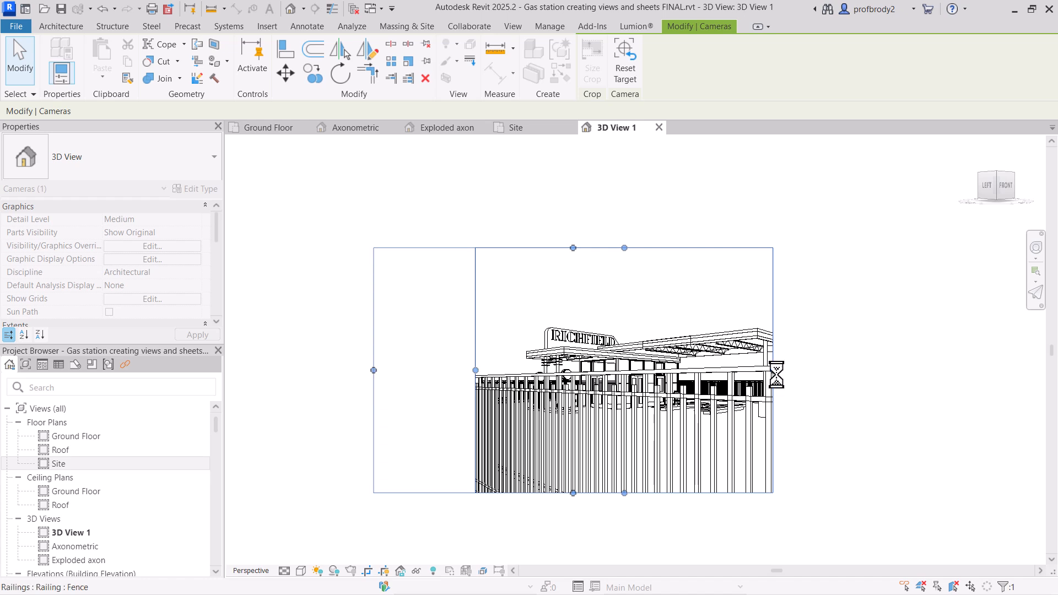
{"action": "left_click_drag", "start_coordinate": [772, 370], "coordinate": [892, 377]}
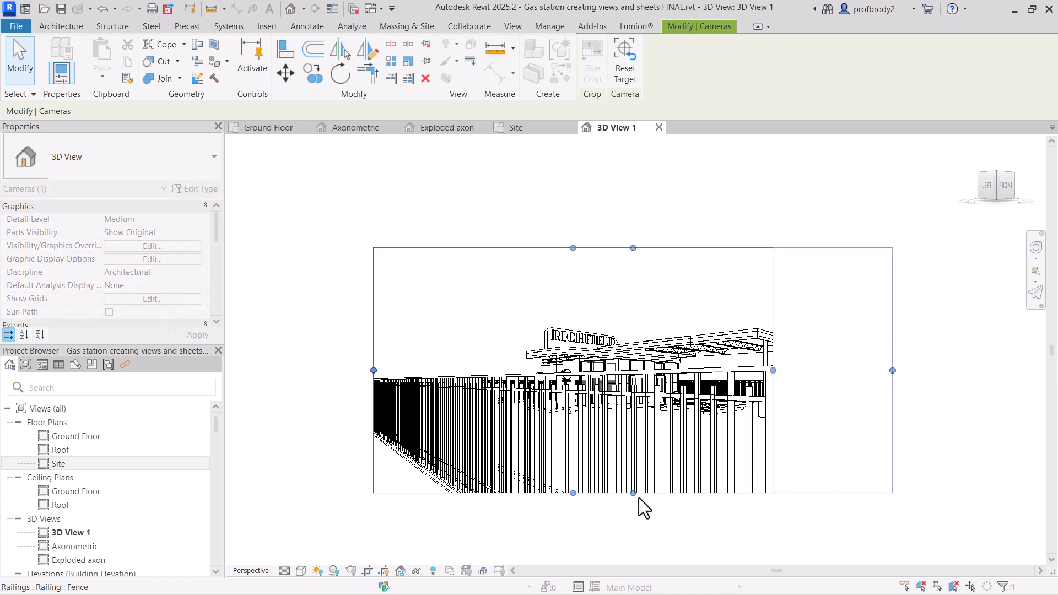
- Raise the camera above the fence with the SteeringWheel's Up/Down tool and slightly adjust the view
{"action": "left_click", "coordinate": [1036, 248]}
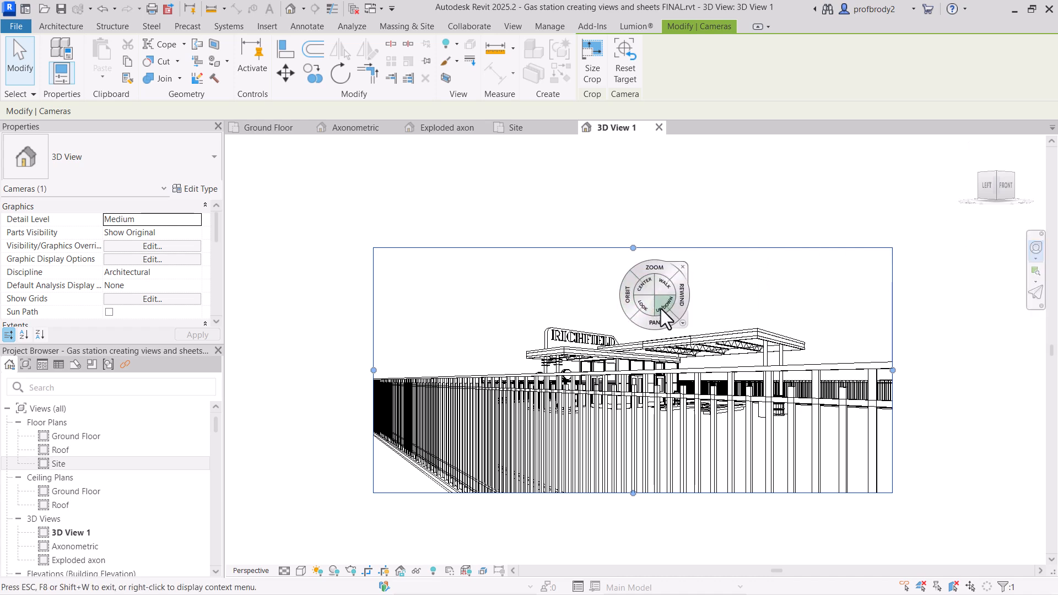
{"action": "left_click_drag", "start_coordinate": [661, 290], "coordinate": [666, 385]}
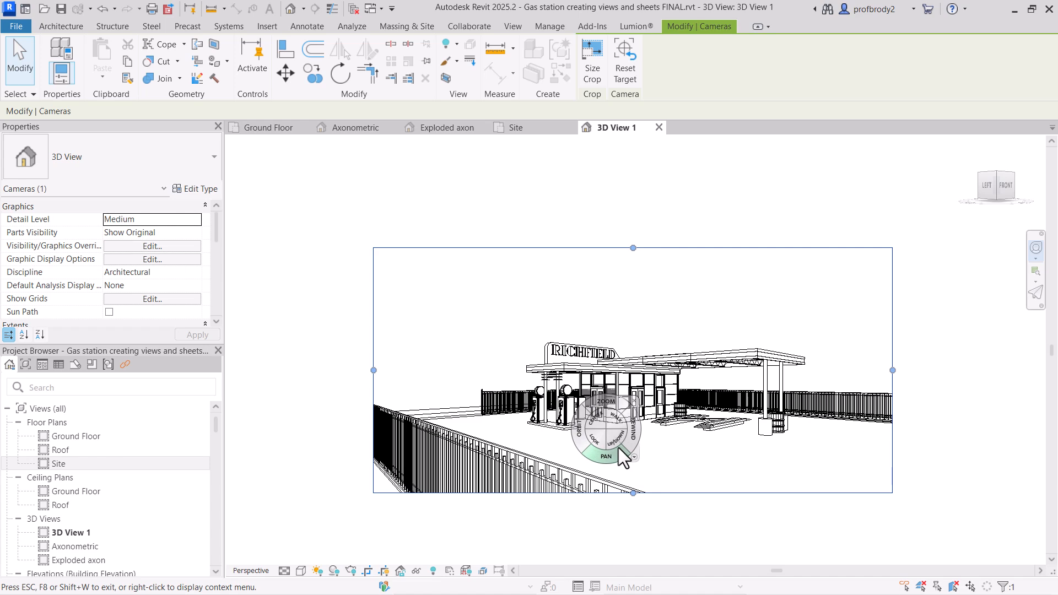
{"action": "left_click", "coordinate": [601, 440]}
{"action": "mouse_move", "coordinate": [603, 441]}
{"action": "left_mouse_down"}
{"action": "mouse_move", "coordinate": [590, 442]}
{"action": "mouse_move", "coordinate": [600, 443]}
{"action": "left_mouse_up"}
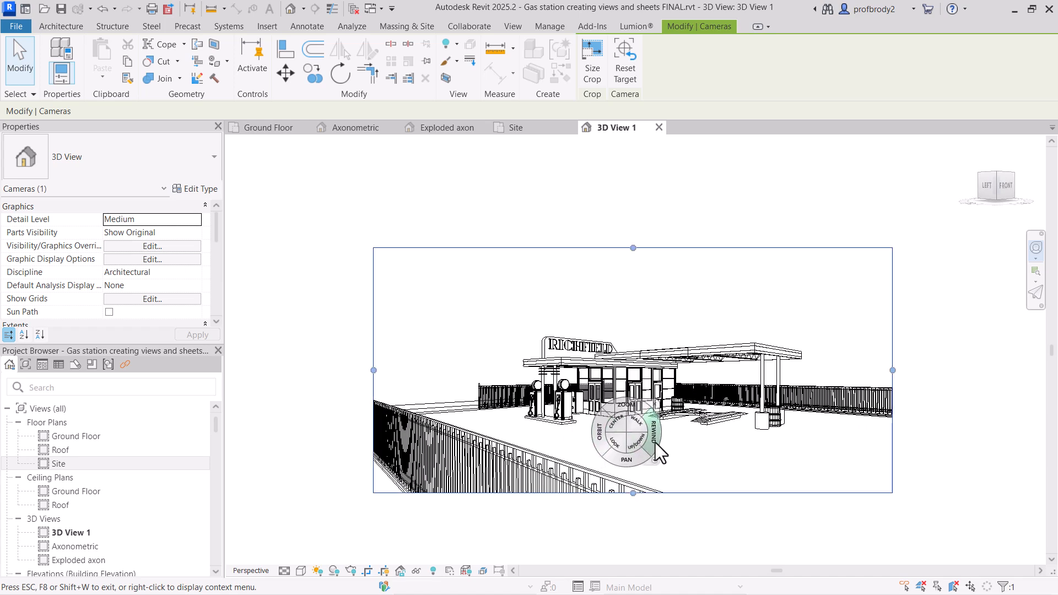
{"action": "left_click", "coordinate": [654, 404]}
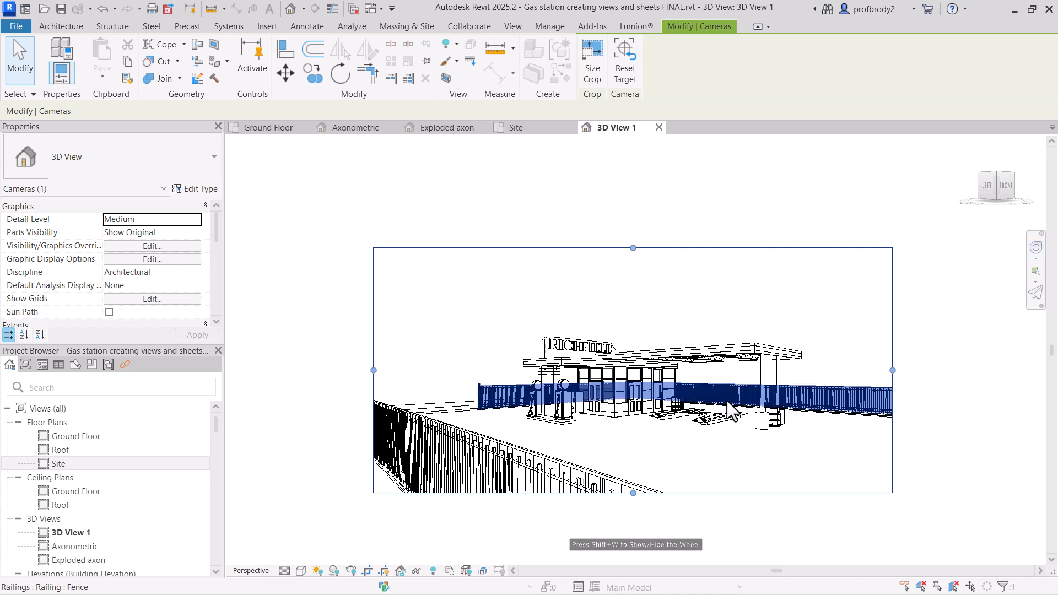
- Narrow the crop region from both sides around the gas station, and bring up the view's camera properties
{"action": "left_click_drag", "start_coordinate": [892, 391], "coordinate": [811, 377]}
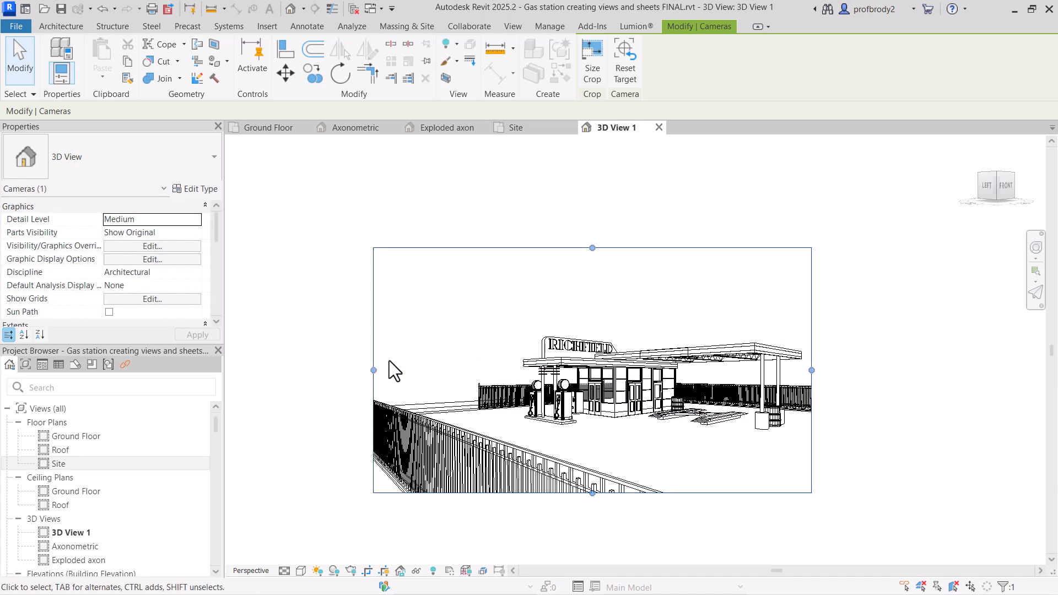
{"action": "left_click_drag", "start_coordinate": [374, 370], "coordinate": [435, 388]}
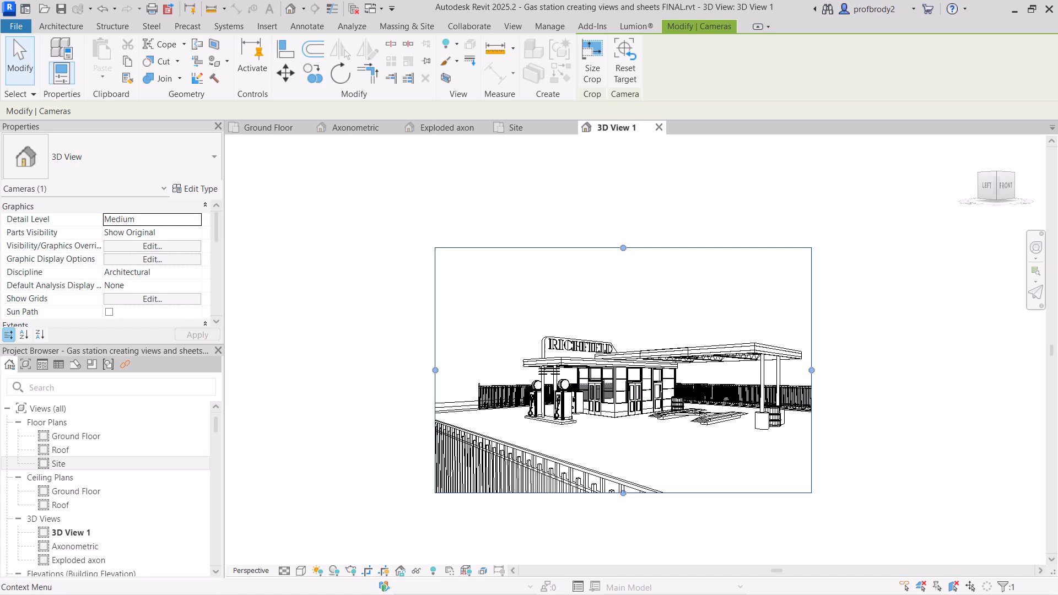
{"action": "left_click", "coordinate": [216, 296]}
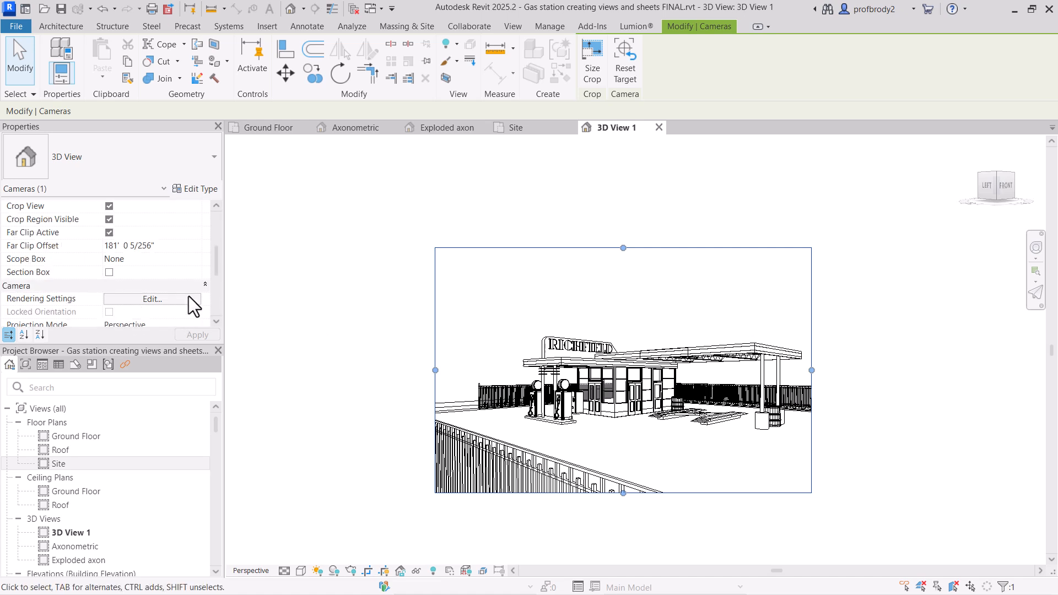
- List view templates of all view types and apply the Rendered ortho view template to the camera view
{"action": "left_click", "coordinate": [214, 310]}
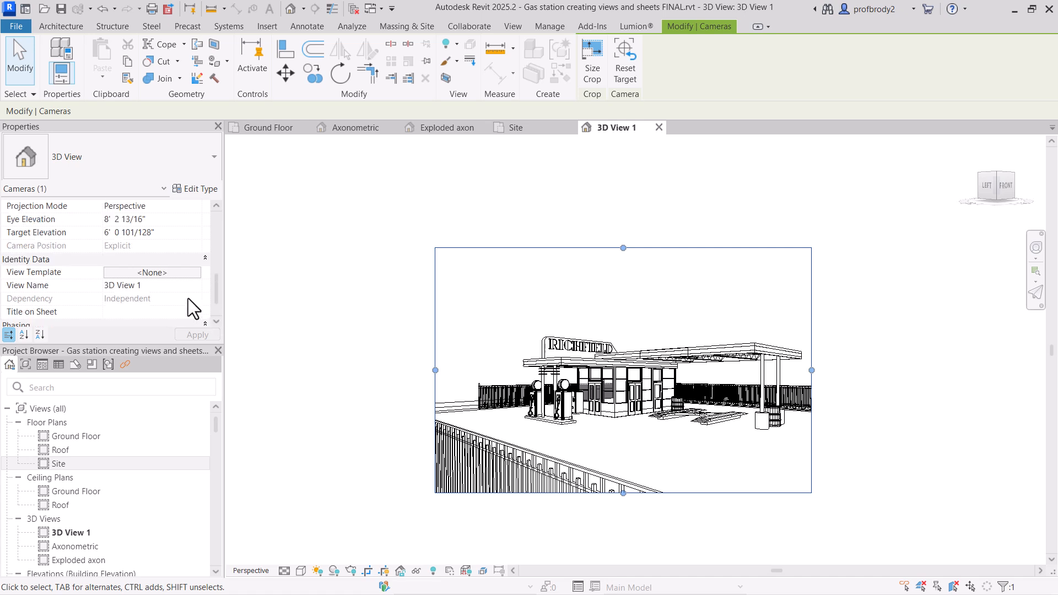
{"action": "left_click", "coordinate": [173, 272]}
{"action": "left_click", "coordinate": [100, 140]}
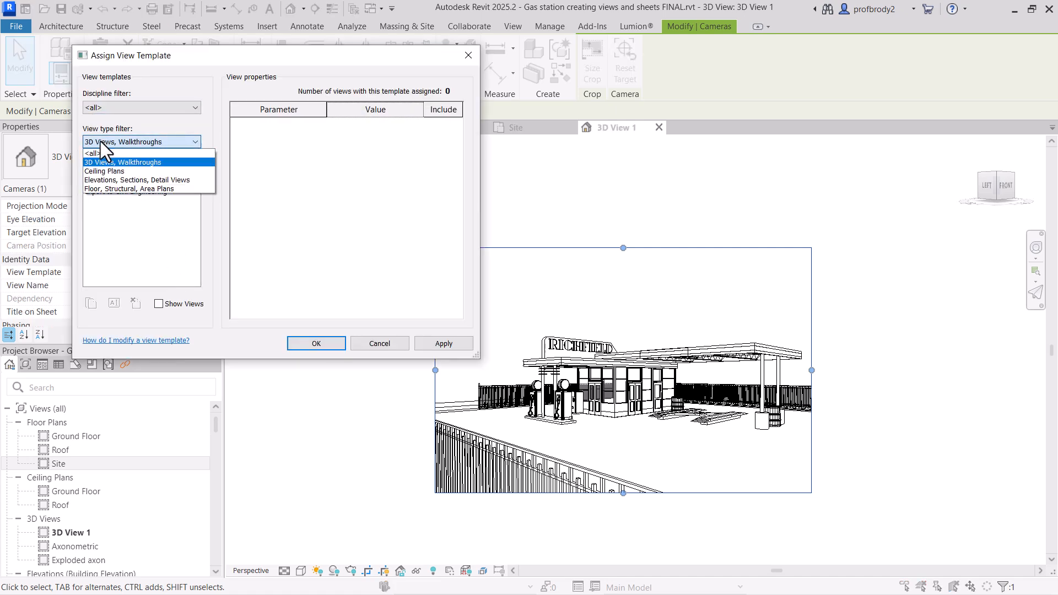
{"action": "left_click", "coordinate": [103, 154]}
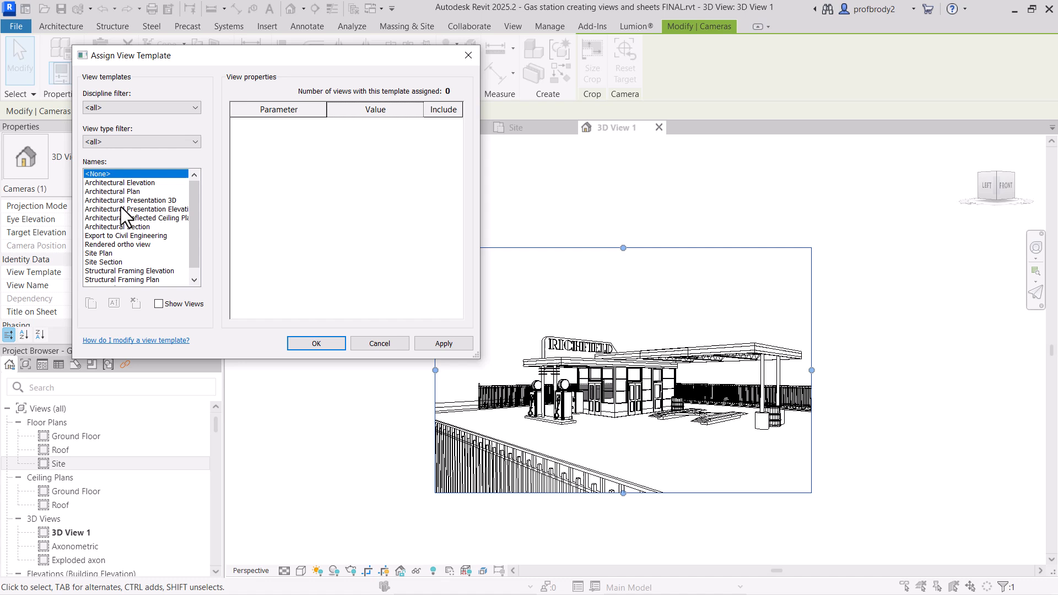
{"action": "left_click", "coordinate": [118, 244]}
{"action": "left_click", "coordinate": [317, 343]}
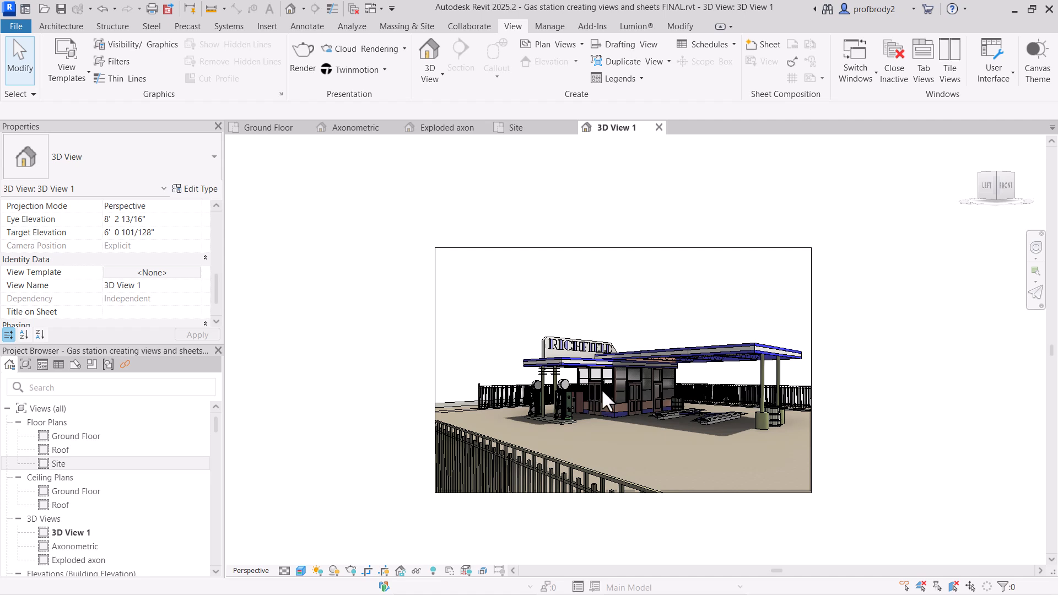
- Apply a Sky background to the camera view in its Graphic Display Options
{"action": "scroll", "coordinate": [634, 383], "scroll_direction": "up", "scroll_amount": 3}
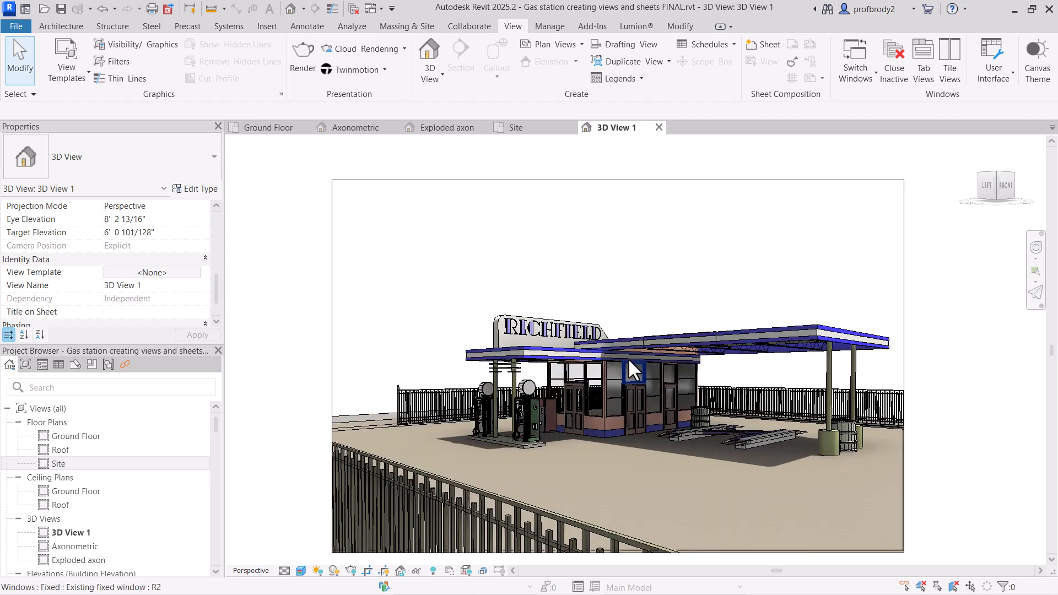
{"action": "middle_click_drag", "start_coordinate": [620, 345], "coordinate": [617, 323]}
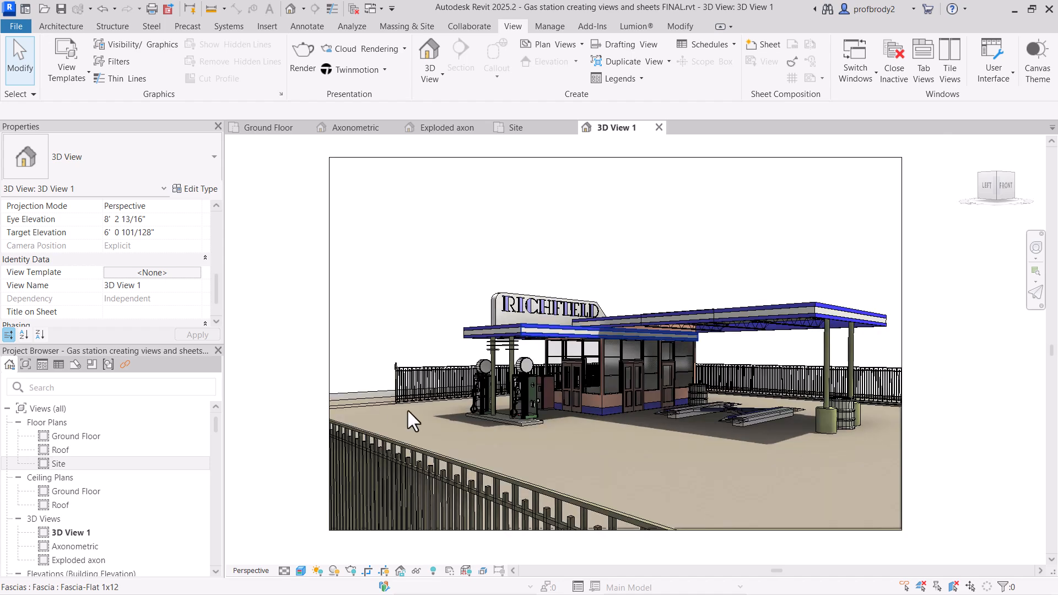
{"action": "left_click", "coordinate": [300, 571]}
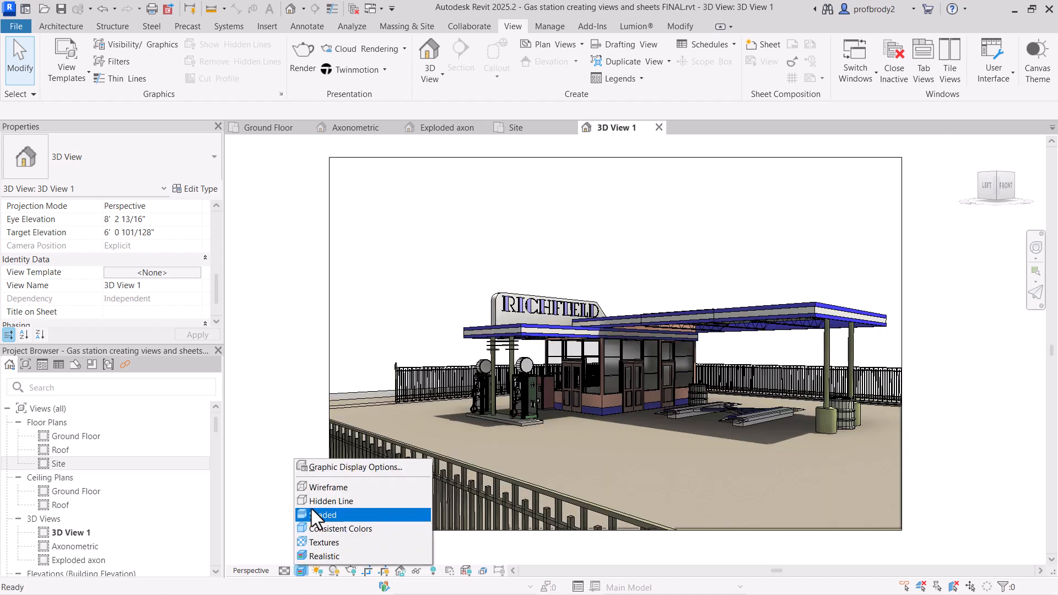
{"action": "left_click", "coordinate": [315, 468]}
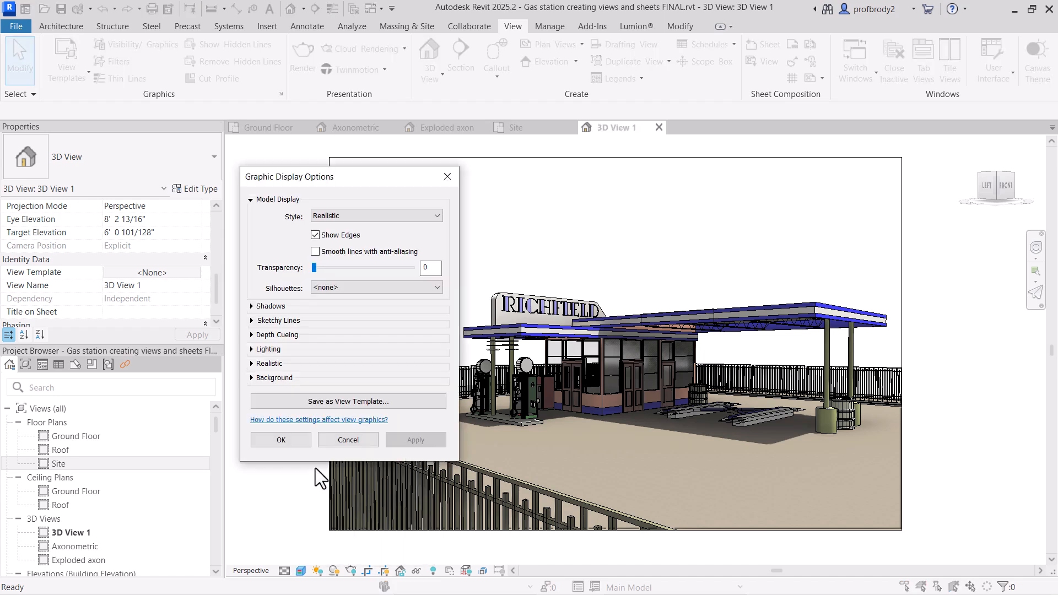
{"action": "left_click_drag", "start_coordinate": [283, 184], "coordinate": [217, 157]}
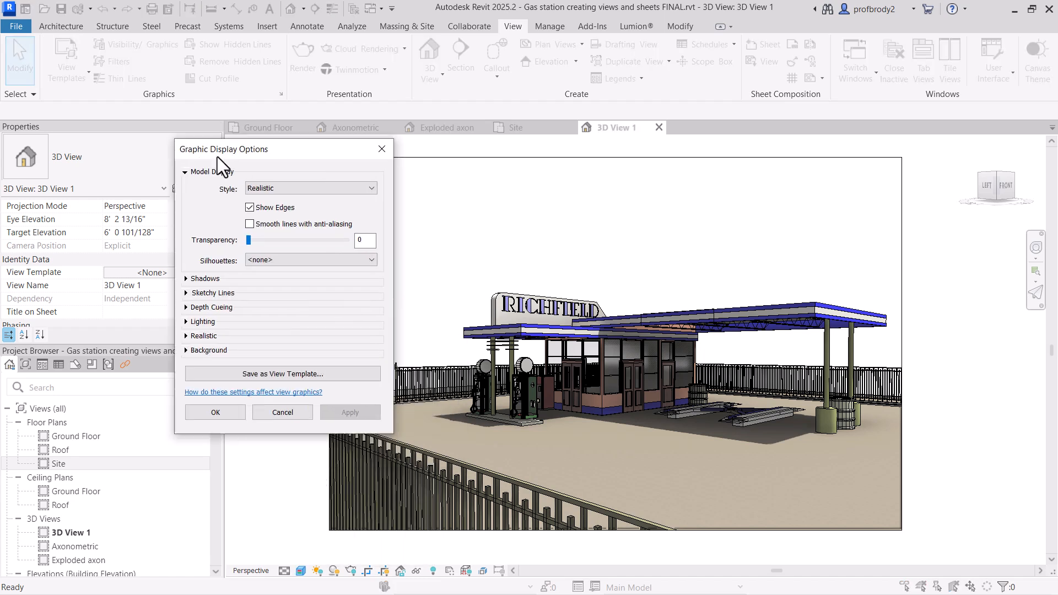
{"action": "left_click", "coordinate": [186, 350]}
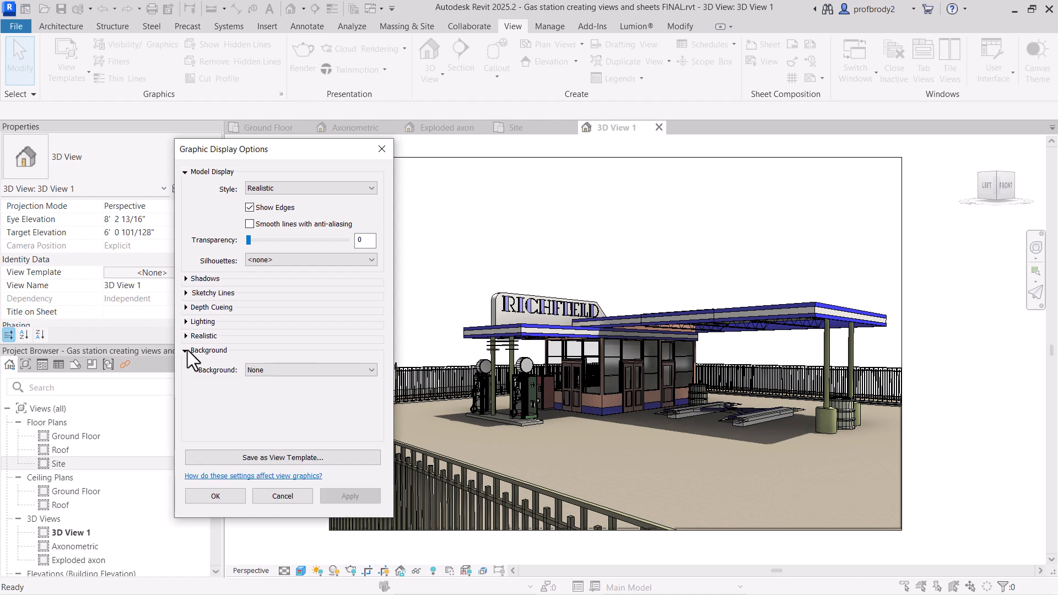
{"action": "left_click", "coordinate": [280, 371]}
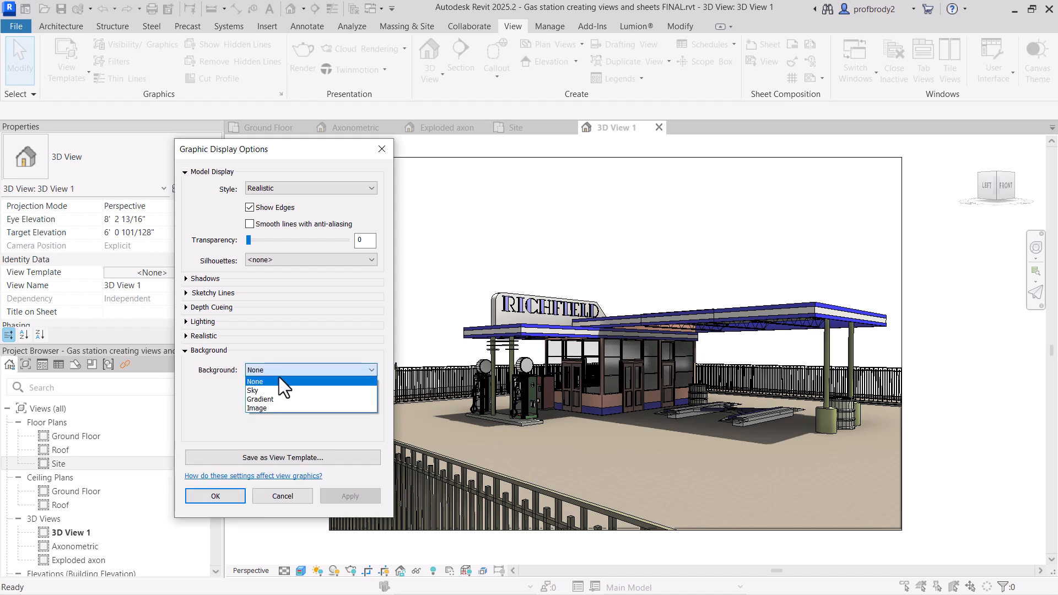
{"action": "left_click", "coordinate": [278, 392]}
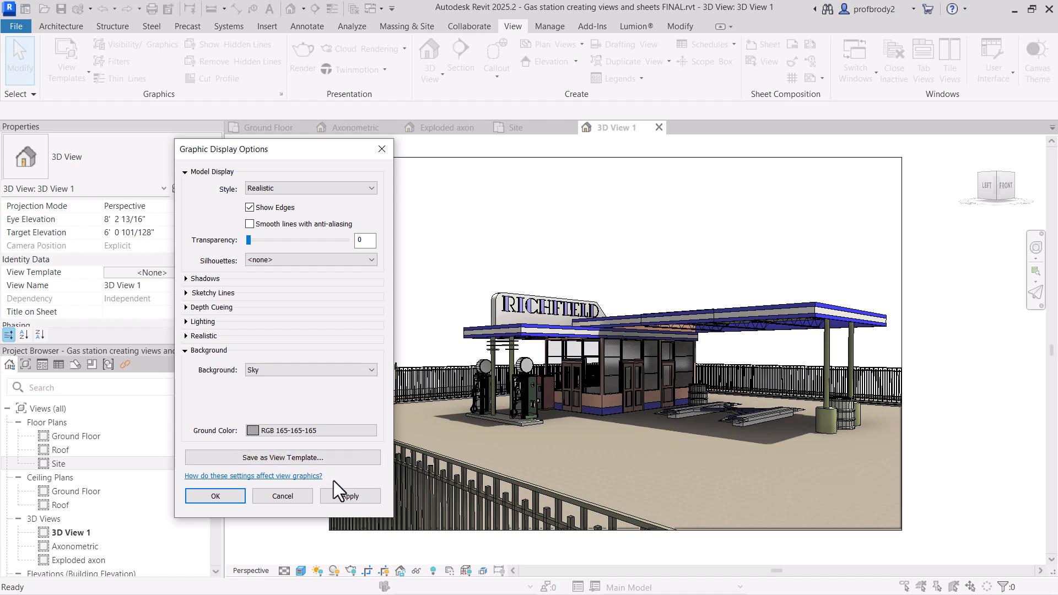
{"action": "left_click", "coordinate": [350, 495]}
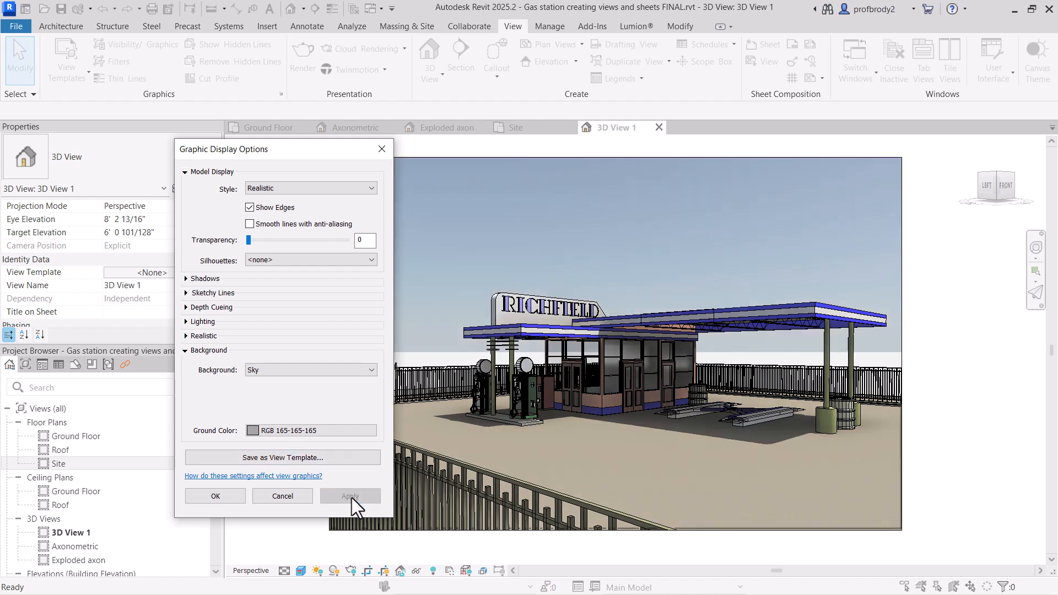
- Change the camera view's background to Gradient and apply it
{"action": "left_click", "coordinate": [297, 373]}
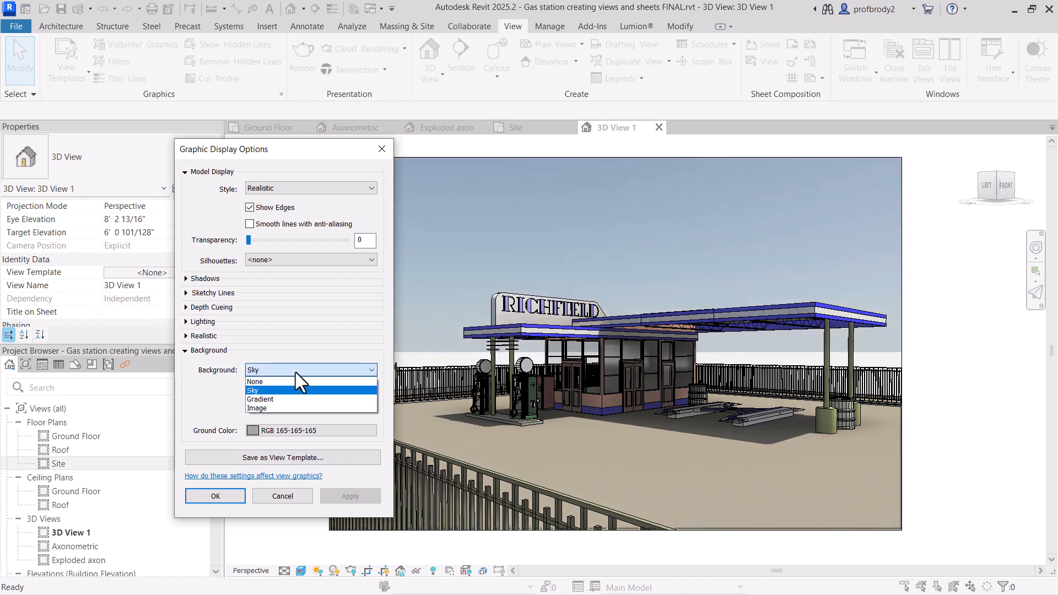
{"action": "left_click", "coordinate": [286, 403]}
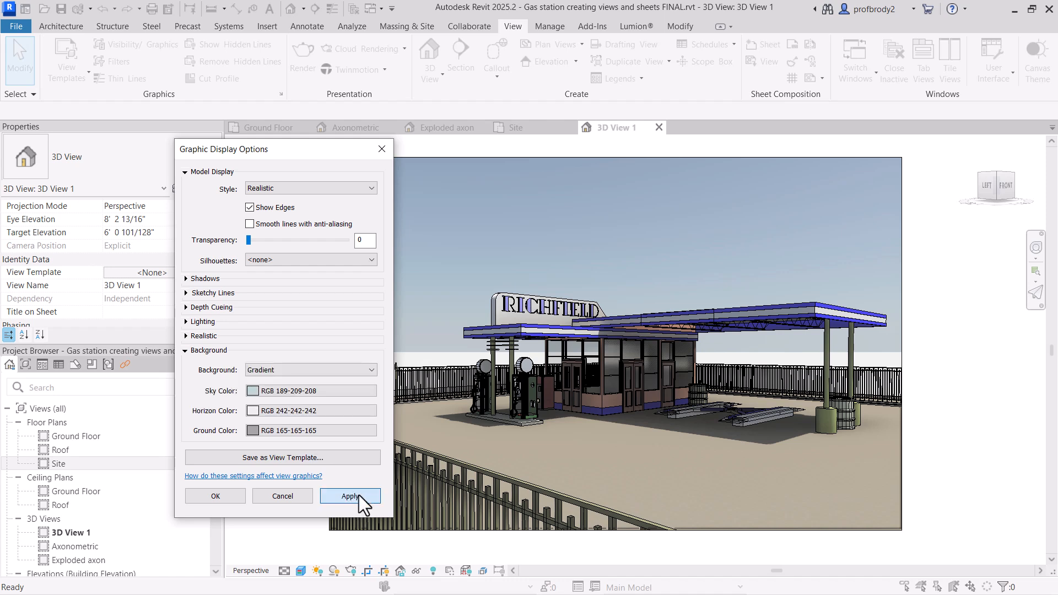
{"action": "left_click", "coordinate": [358, 495]}
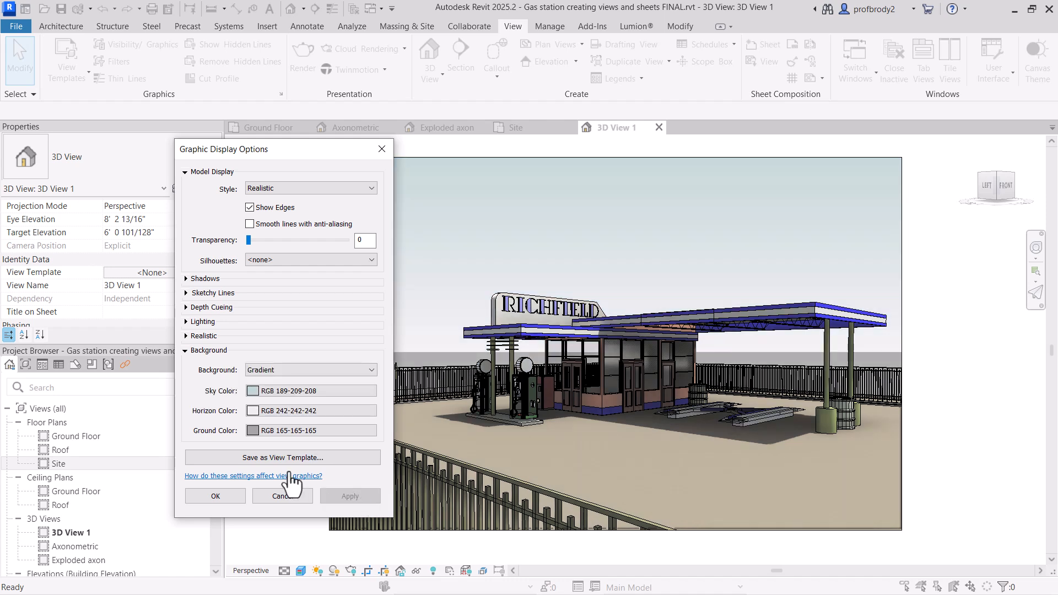
- Check the Image and Sky background options, return to Gradient and accept the display settings
{"action": "left_click", "coordinate": [272, 371]}
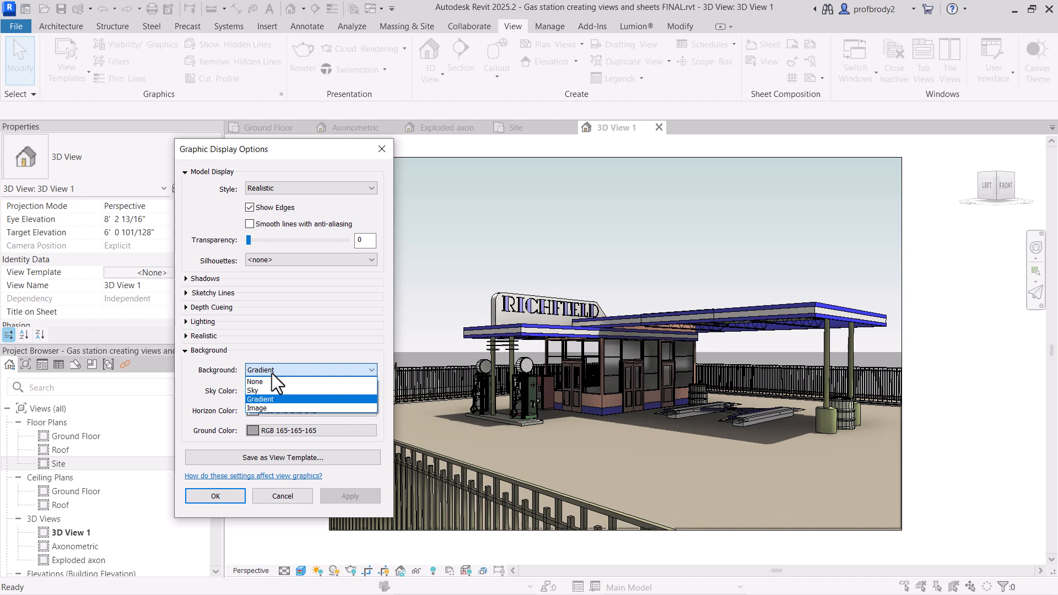
{"action": "left_click", "coordinate": [272, 409]}
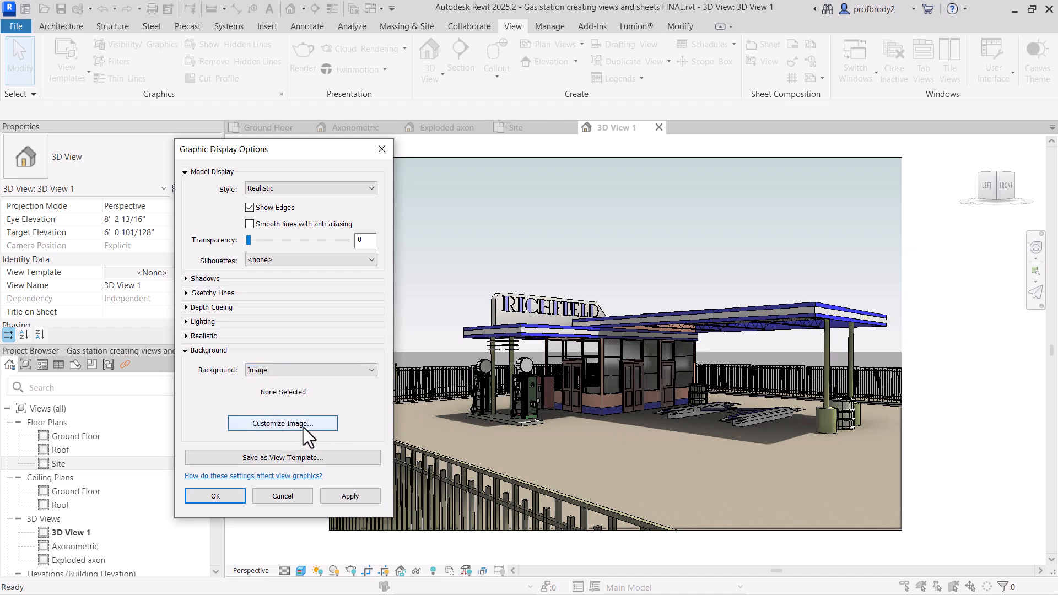
{"action": "left_click", "coordinate": [291, 371]}
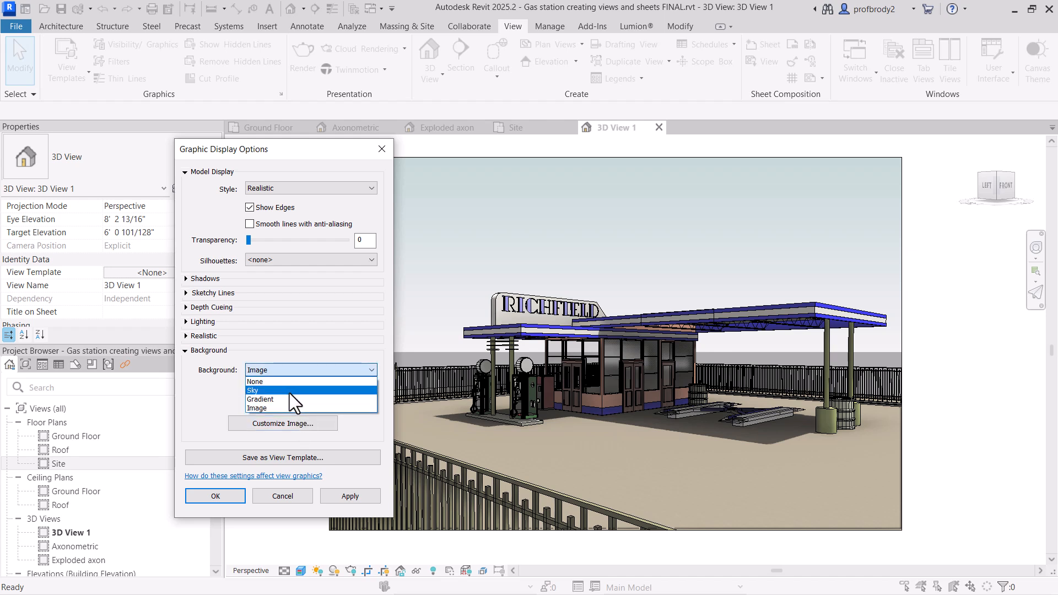
{"action": "left_click", "coordinate": [289, 391]}
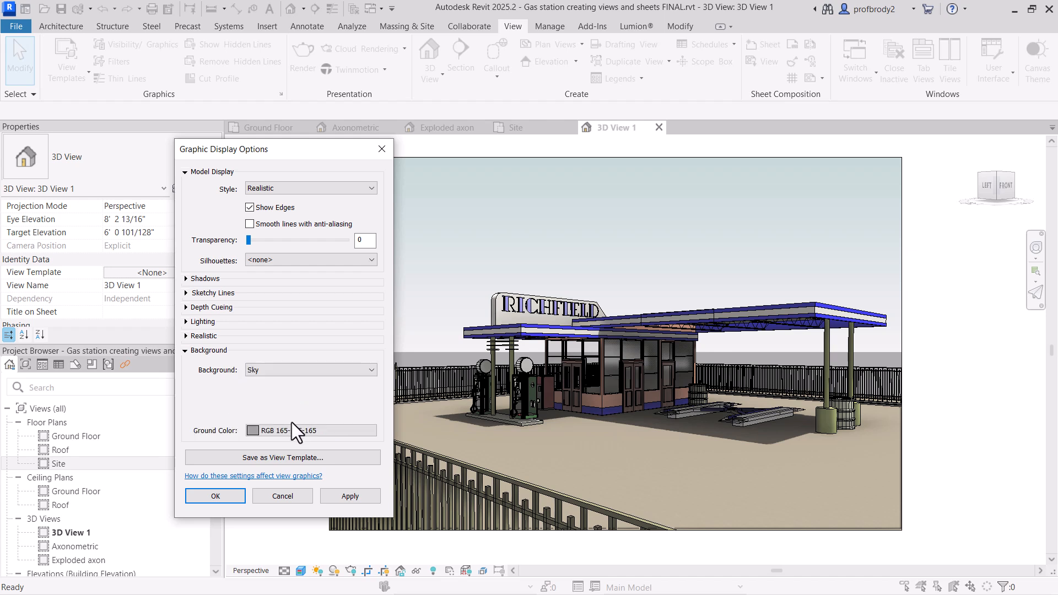
{"action": "left_click", "coordinate": [272, 372]}
{"action": "left_click", "coordinate": [270, 398]}
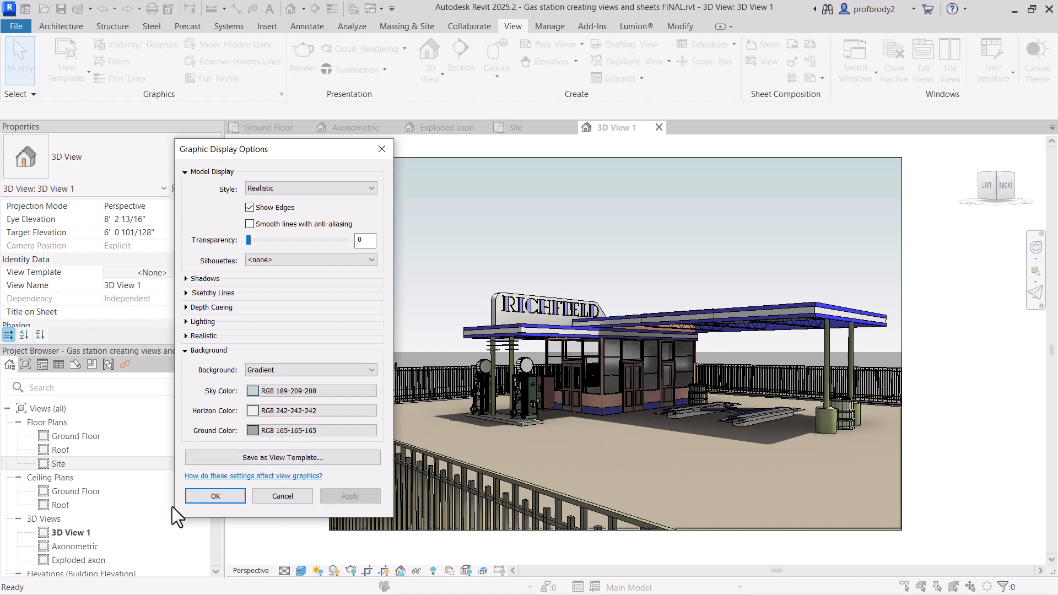
{"action": "left_click", "coordinate": [216, 495]}
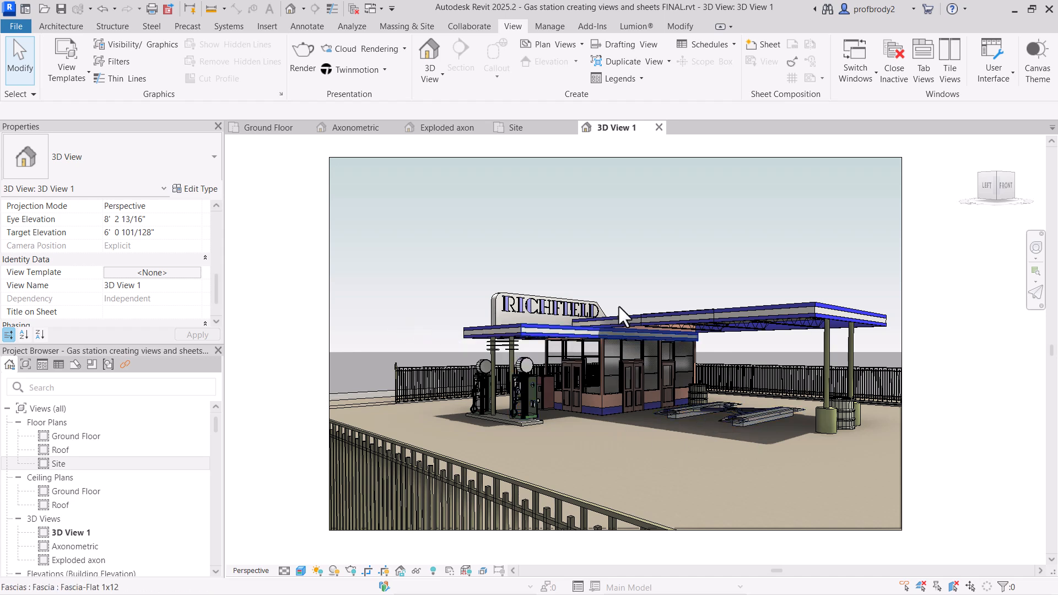
- Tighten the exterior camera view's crop region slightly at its upper, lower and left edges
{"action": "left_click", "coordinate": [582, 157]}
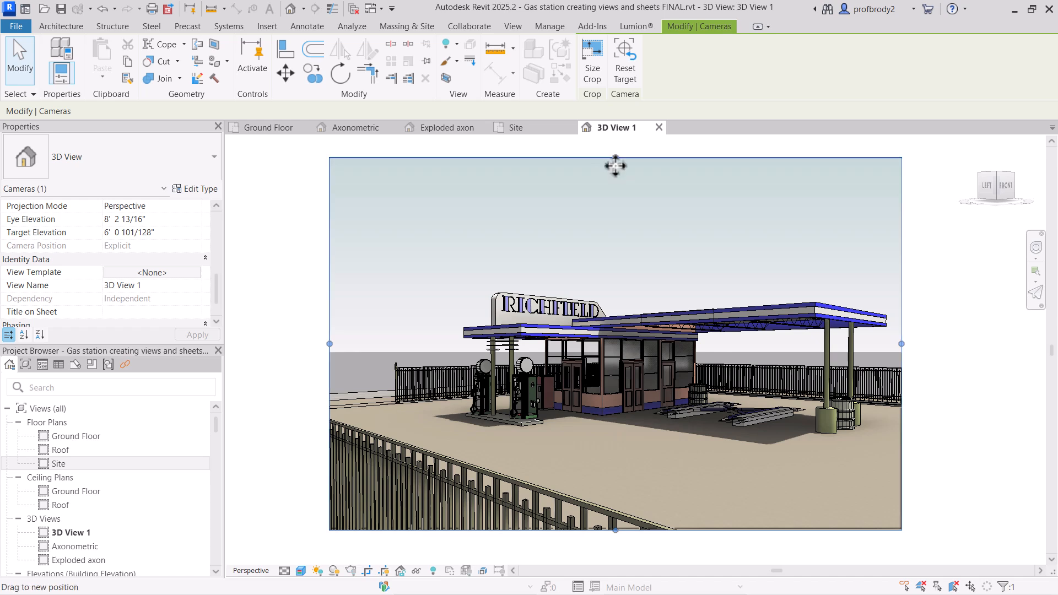
{"action": "left_click_drag", "start_coordinate": [615, 165], "coordinate": [618, 177]}
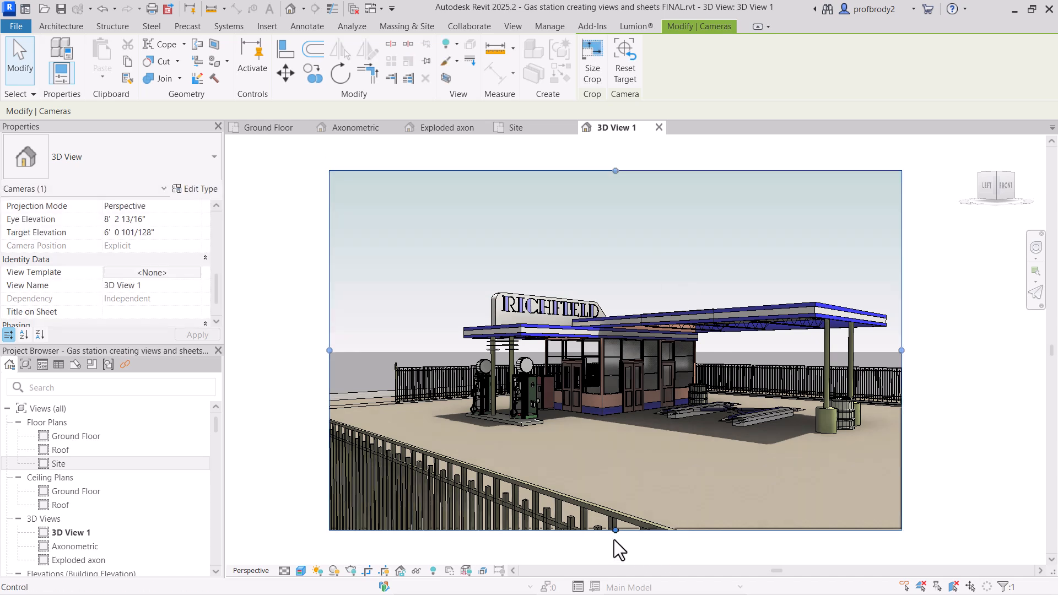
{"action": "left_click_drag", "start_coordinate": [615, 530], "coordinate": [609, 512]}
{"action": "left_click_drag", "start_coordinate": [699, 451], "coordinate": [700, 448]}
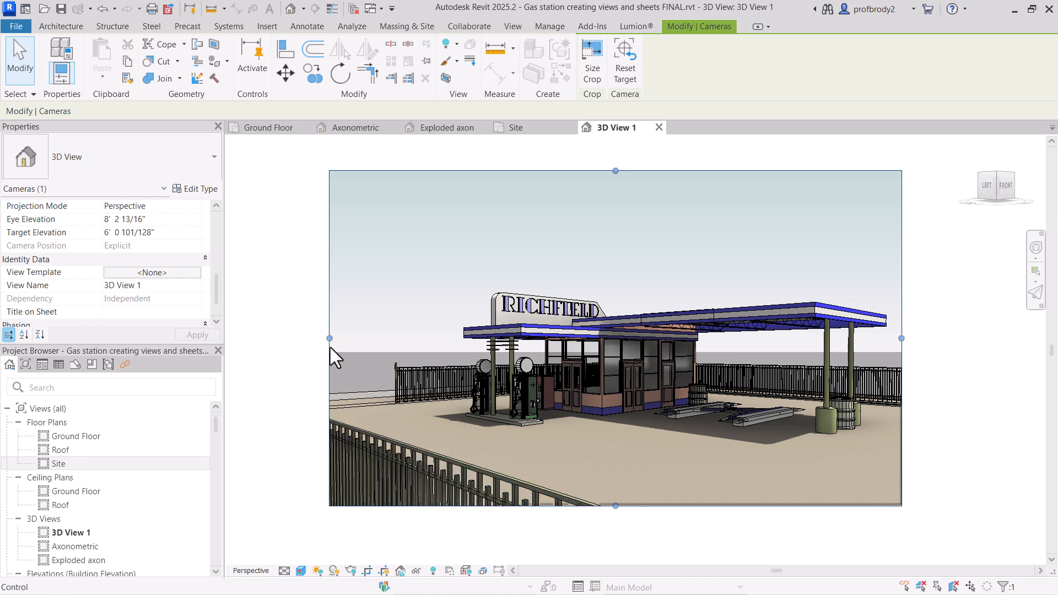
{"action": "left_click_drag", "start_coordinate": [330, 338], "coordinate": [290, 290]}
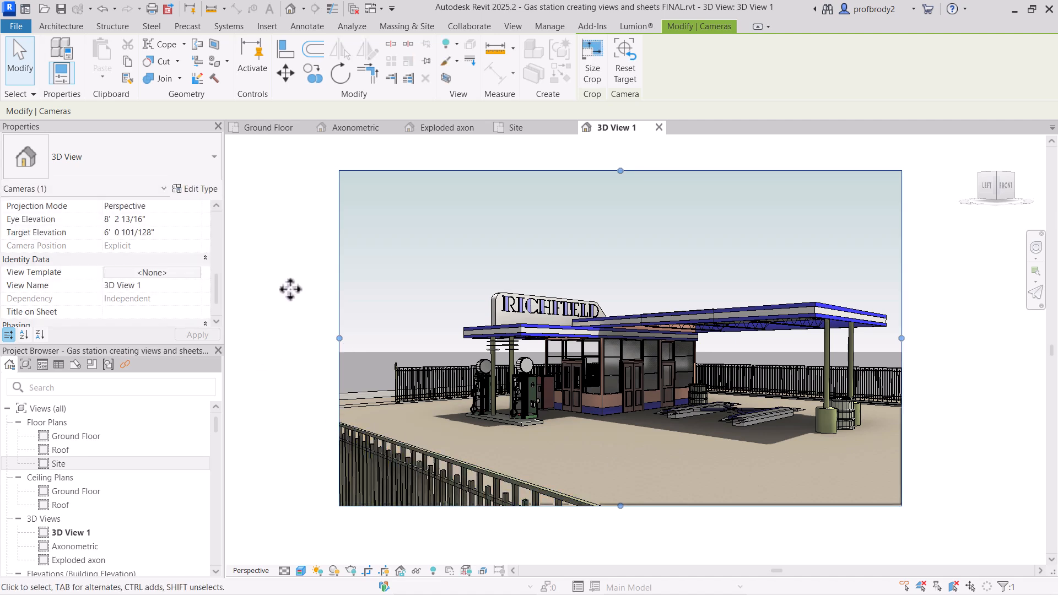
{"action": "left_click", "coordinate": [350, 280]}
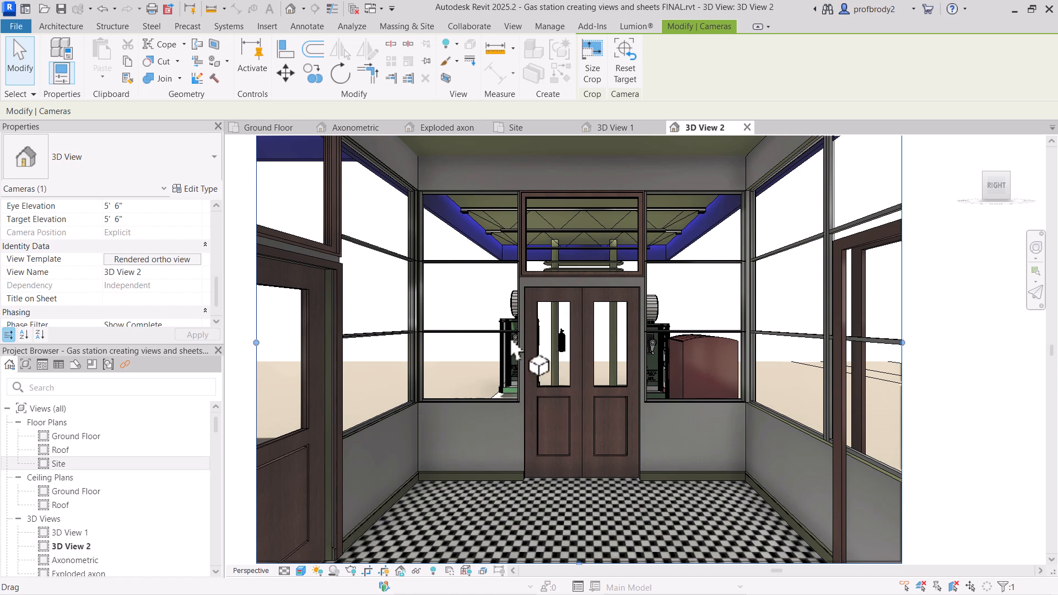
- Adjust the focal length of interior camera view 3D View 2 with the SteeringWheel, narrowing and then widening the field of view
{"action": "key", "text": "Escape"}
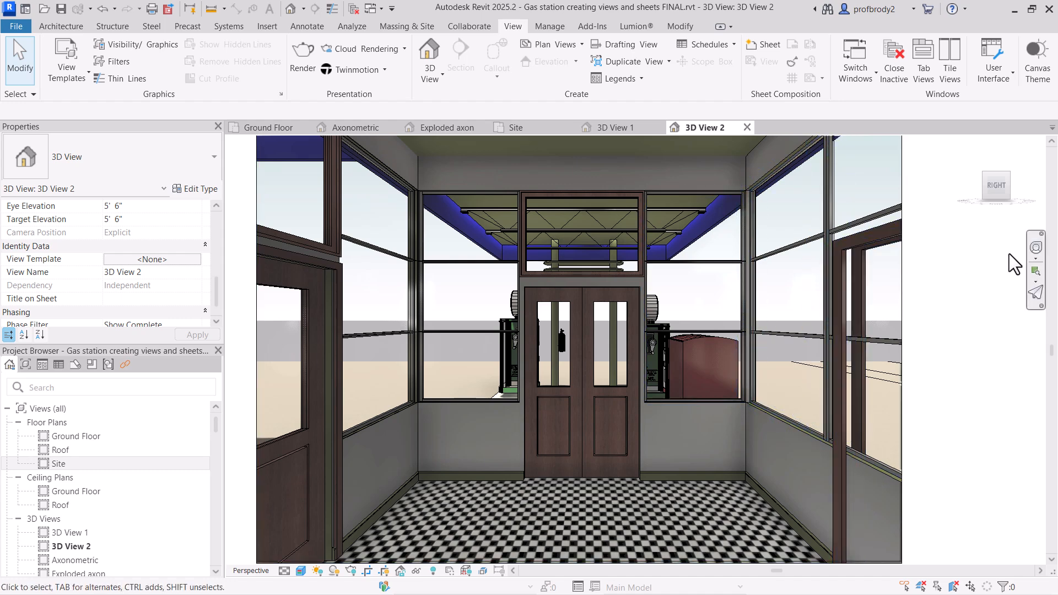
{"action": "left_click", "coordinate": [1035, 248]}
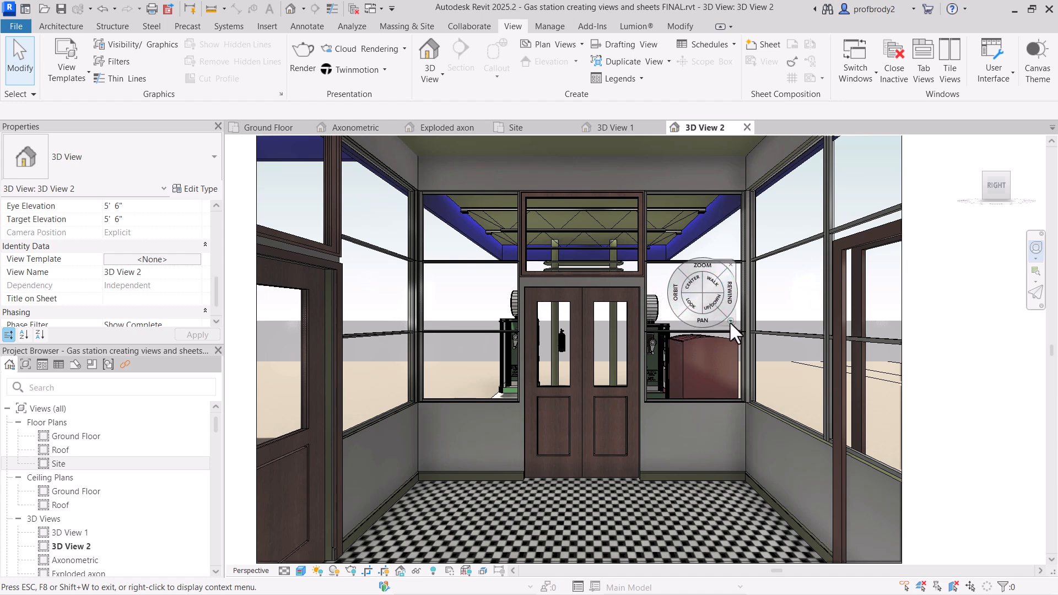
{"action": "left_click", "coordinate": [730, 321]}
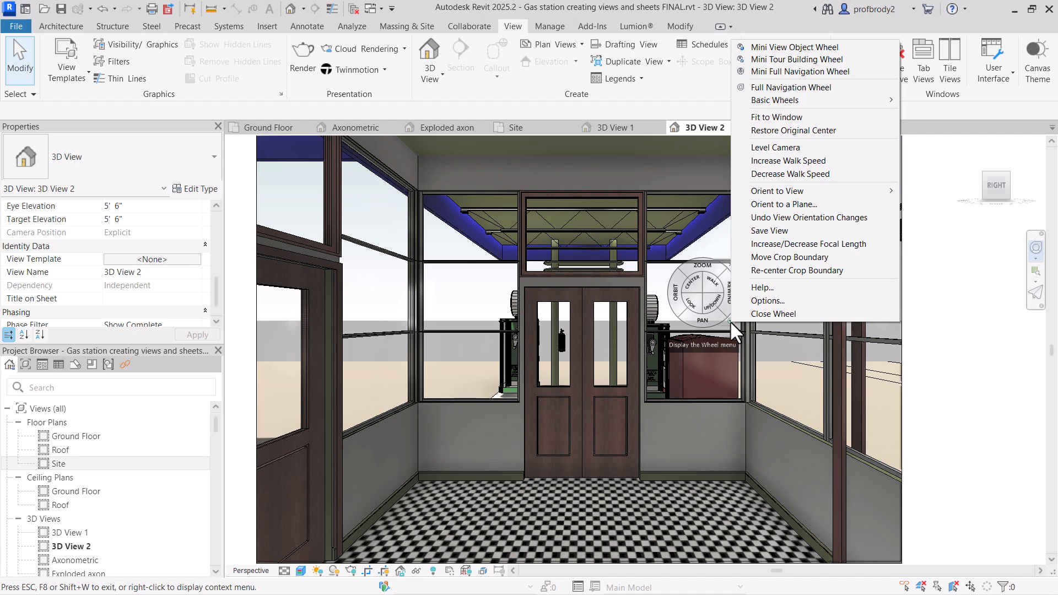
{"action": "left_click", "coordinate": [781, 246]}
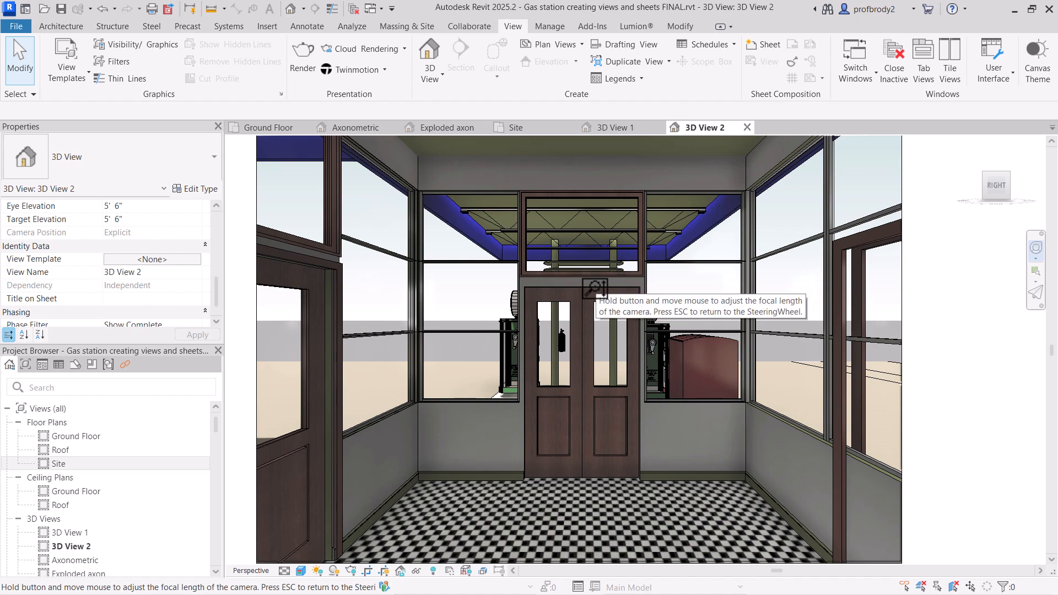
{"action": "left_click_drag", "start_coordinate": [596, 295], "coordinate": [566, 196]}
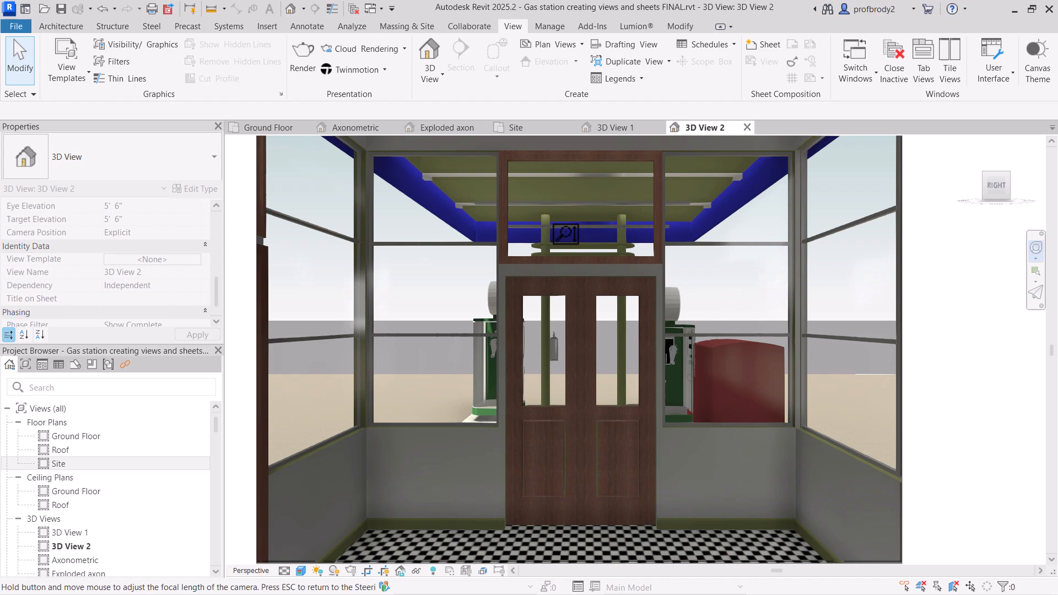
{"action": "left_click_drag", "start_coordinate": [566, 234], "coordinate": [572, 312]}
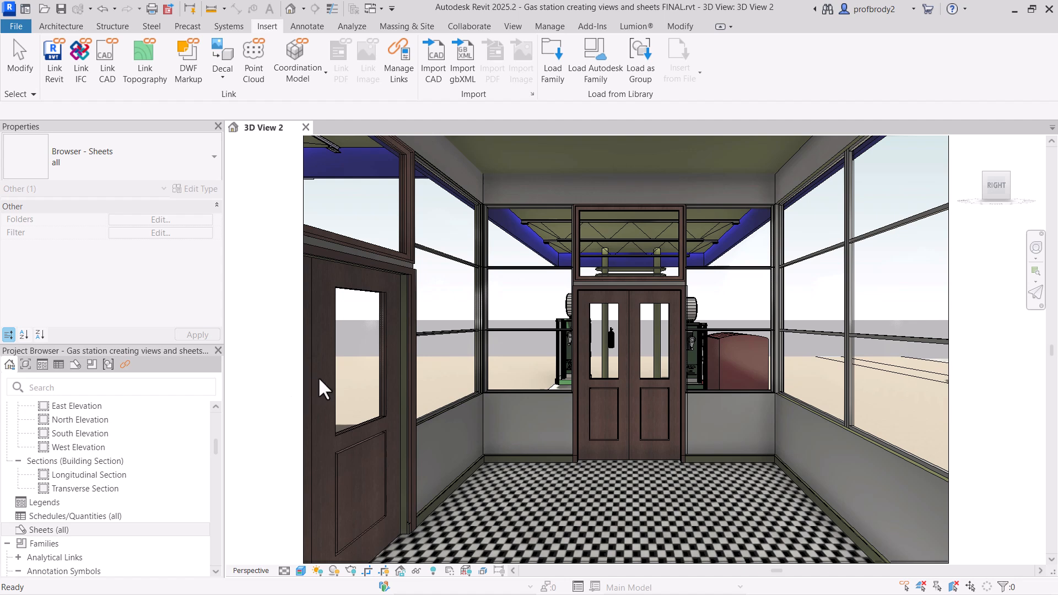
{"action": "right_click", "coordinate": [50, 531]}
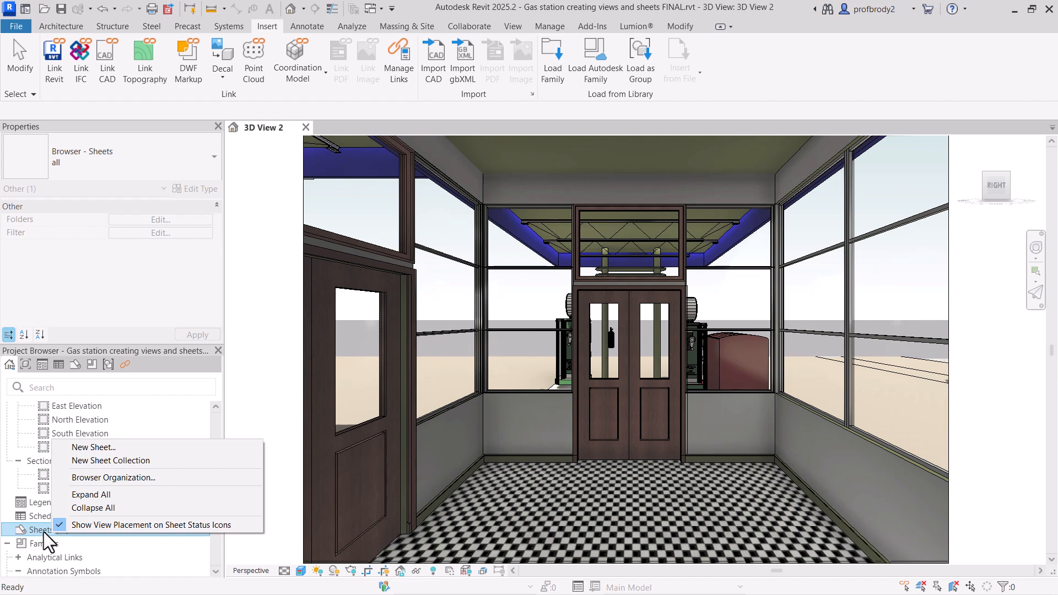
{"action": "left_click", "coordinate": [82, 447]}
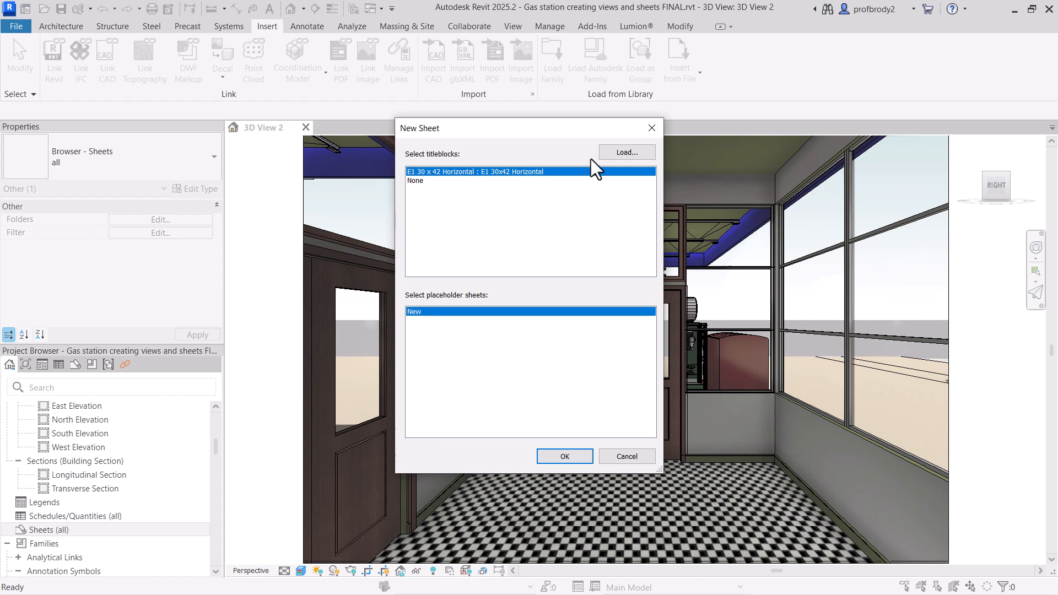
{"action": "left_click", "coordinate": [652, 130]}
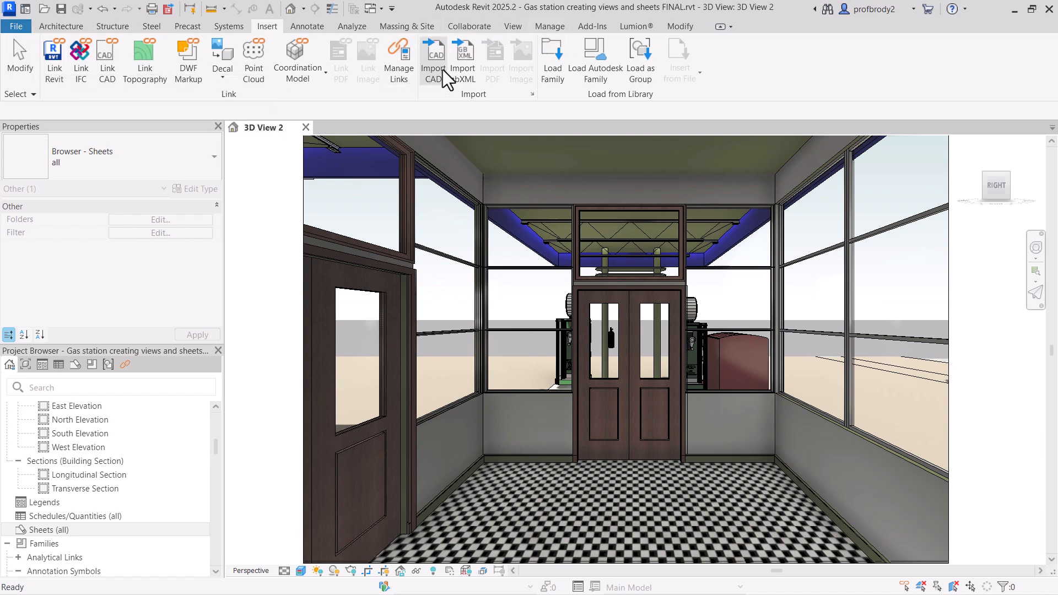
- Load the D 22 x 34 Horizontal titleblock family from the Autodesk online family library
{"action": "left_click", "coordinate": [605, 62]}
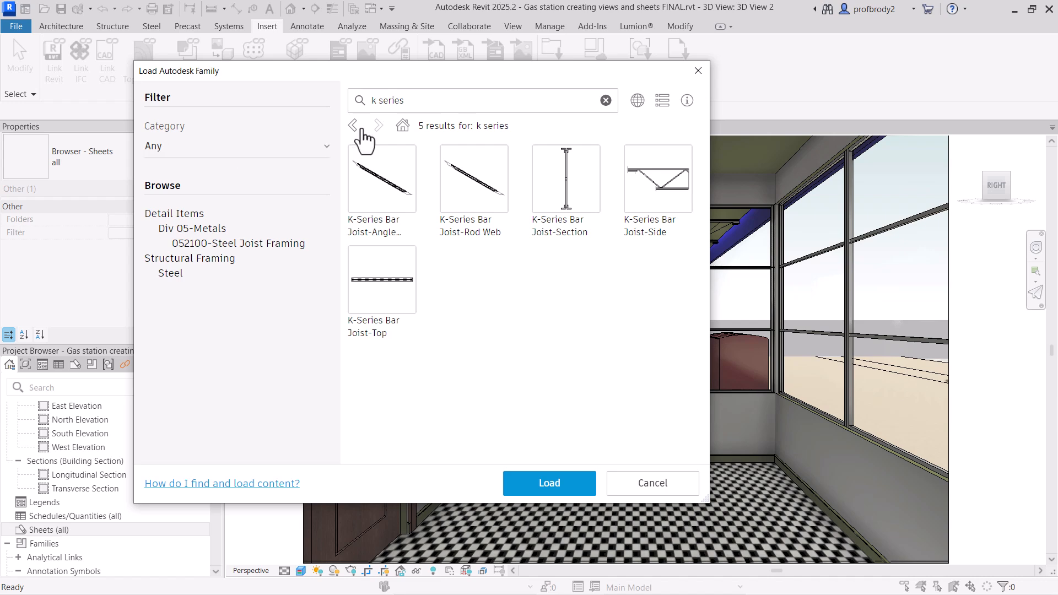
{"action": "left_click", "coordinate": [408, 126]}
{"action": "scroll", "coordinate": [236, 390], "scroll_direction": "down", "scroll_amount": 8}
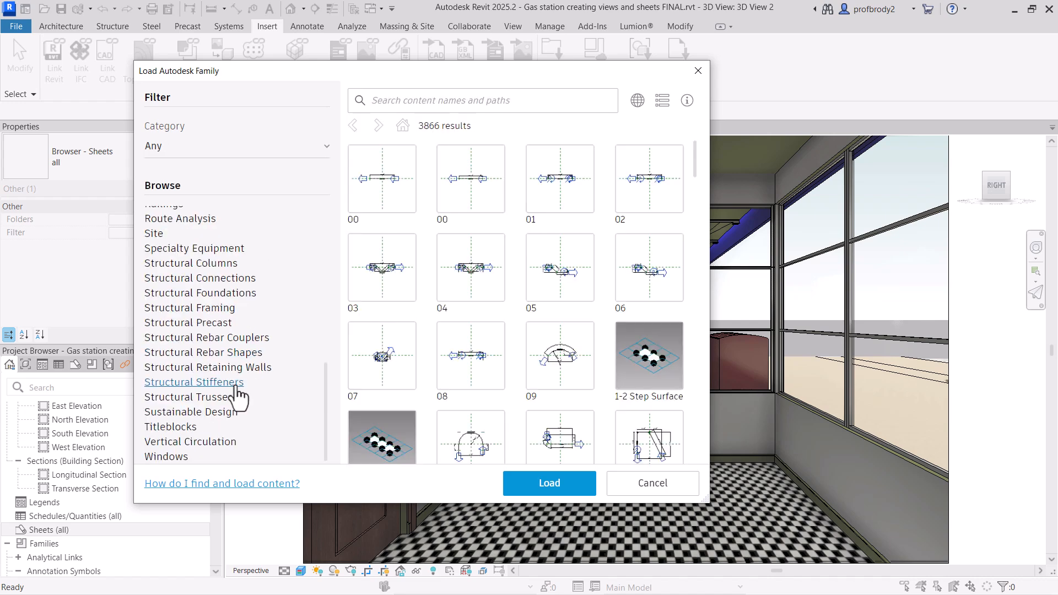
{"action": "left_click", "coordinate": [170, 427]}
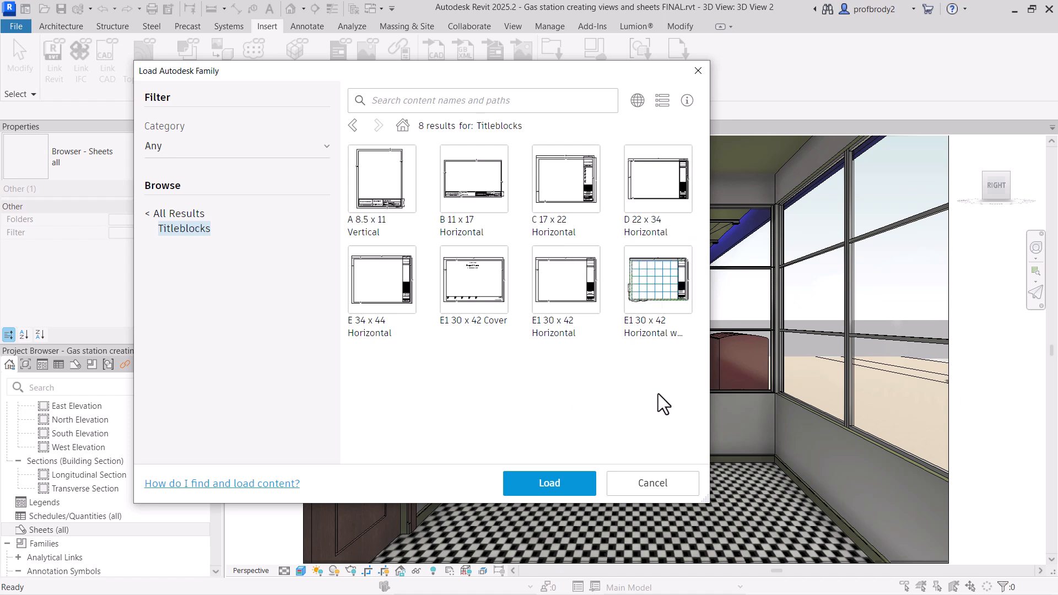
{"action": "mouse_move", "coordinate": [653, 197]}
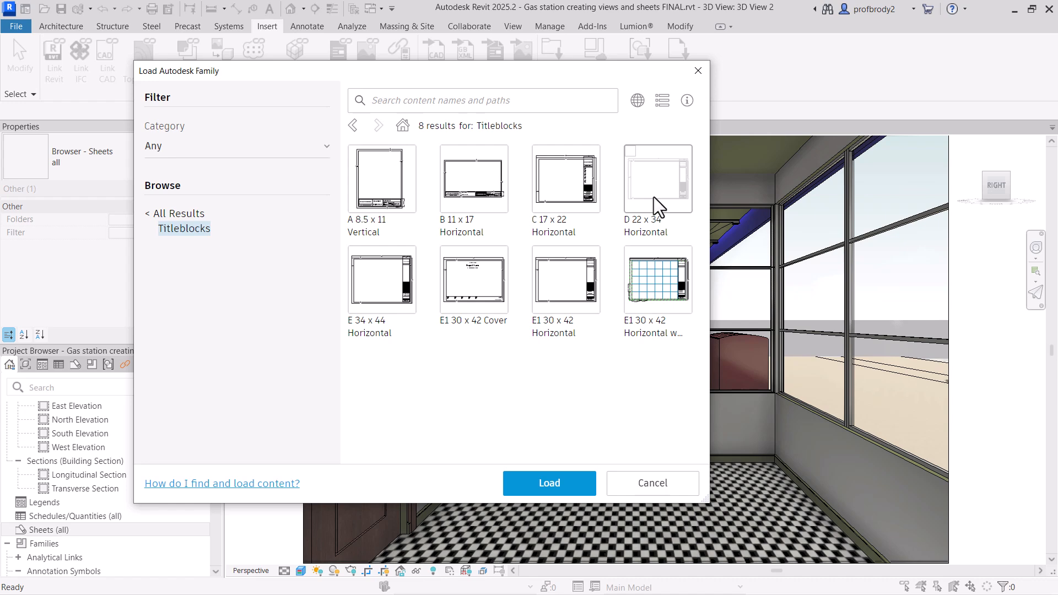
{"action": "left_click", "coordinate": [653, 197]}
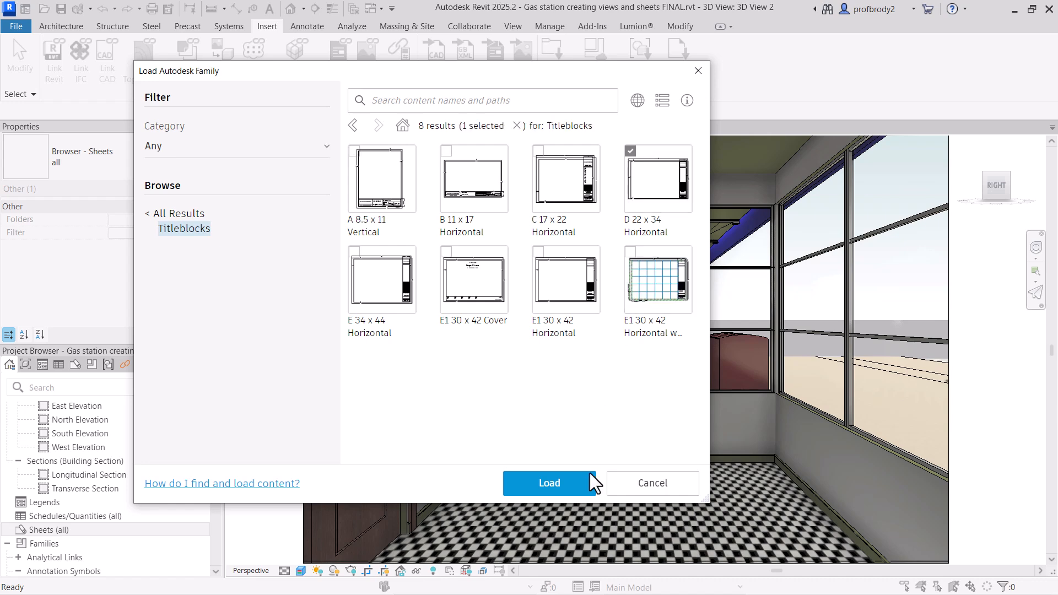
{"action": "left_click", "coordinate": [548, 490]}
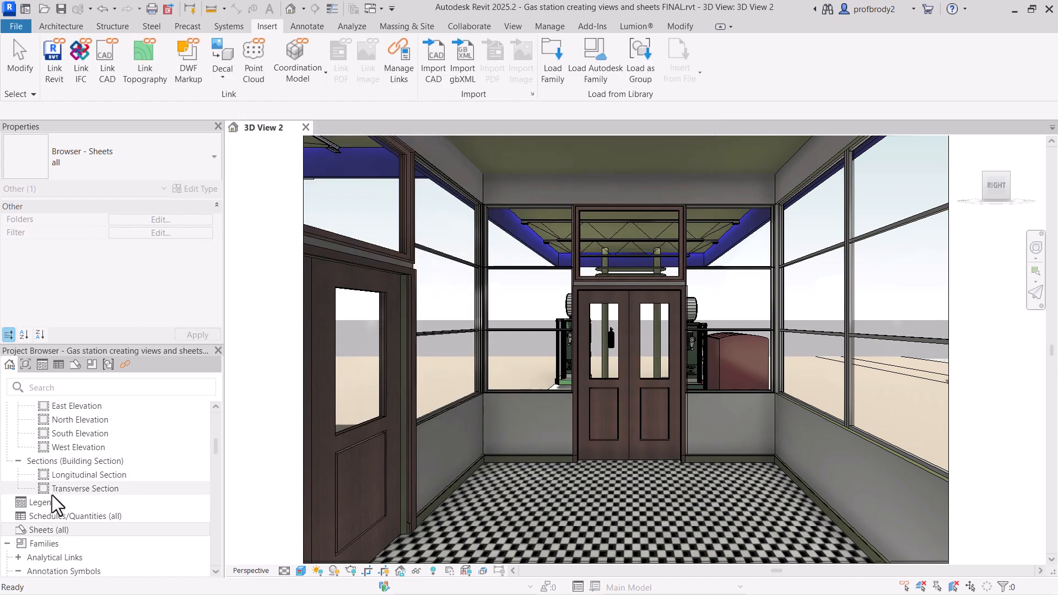
- Create a new sheet using the D 22 x 34 Horizontal titleblock
{"action": "right_click", "coordinate": [48, 532]}
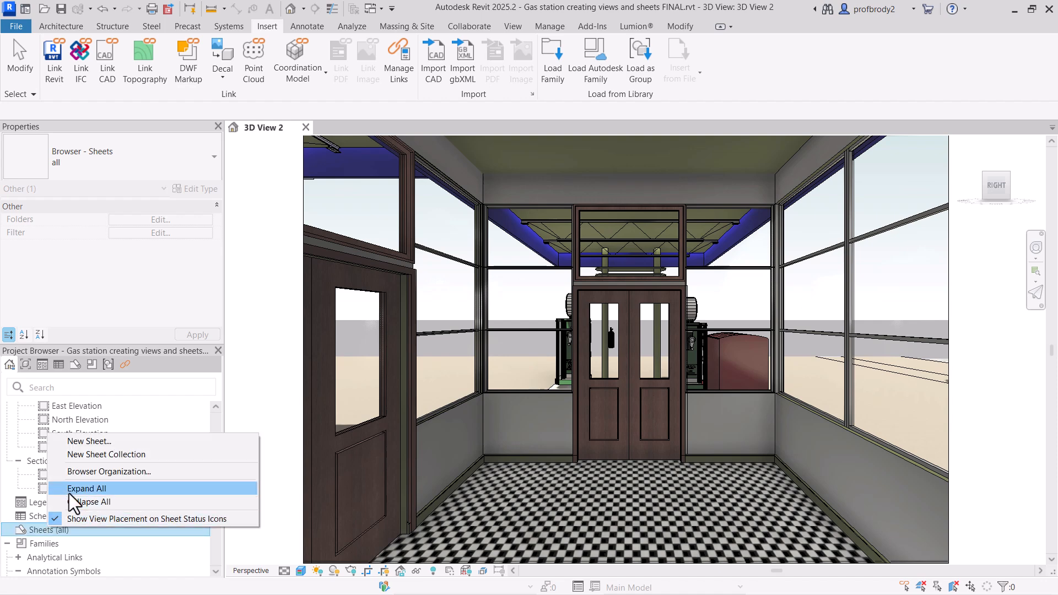
{"action": "left_click", "coordinate": [90, 442]}
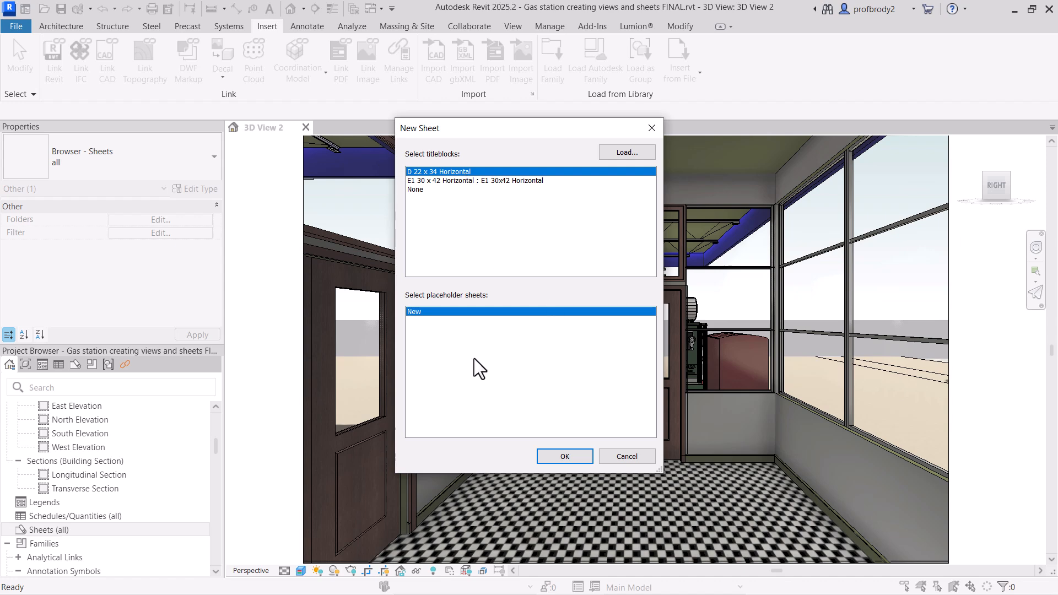
{"action": "left_click", "coordinate": [558, 454]}
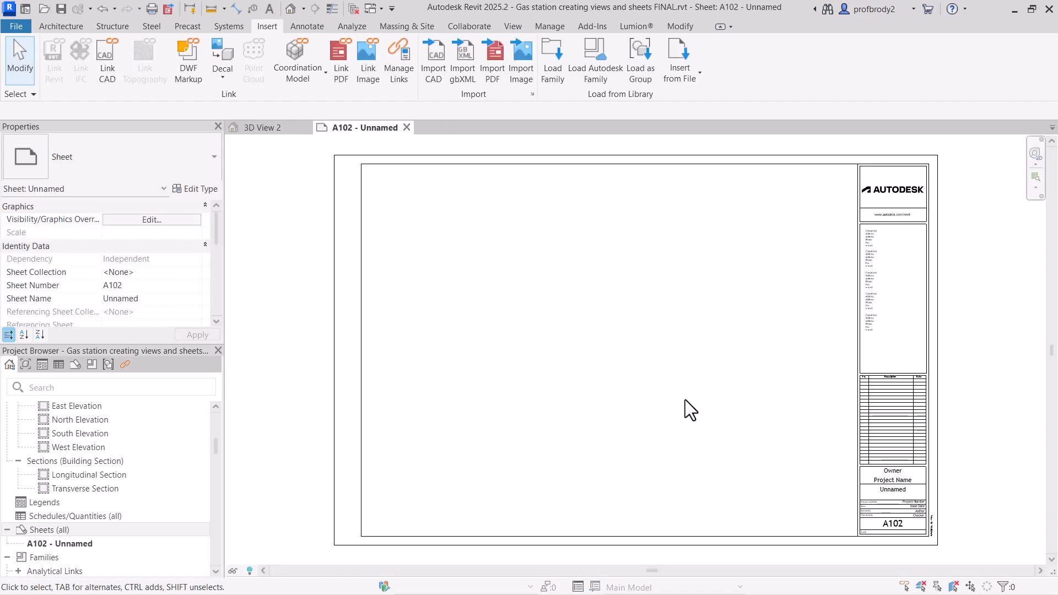
- Open the new sheet's D 22 x 34 Horizontal titleblock in the family editor
{"action": "left_click", "coordinate": [862, 306]}
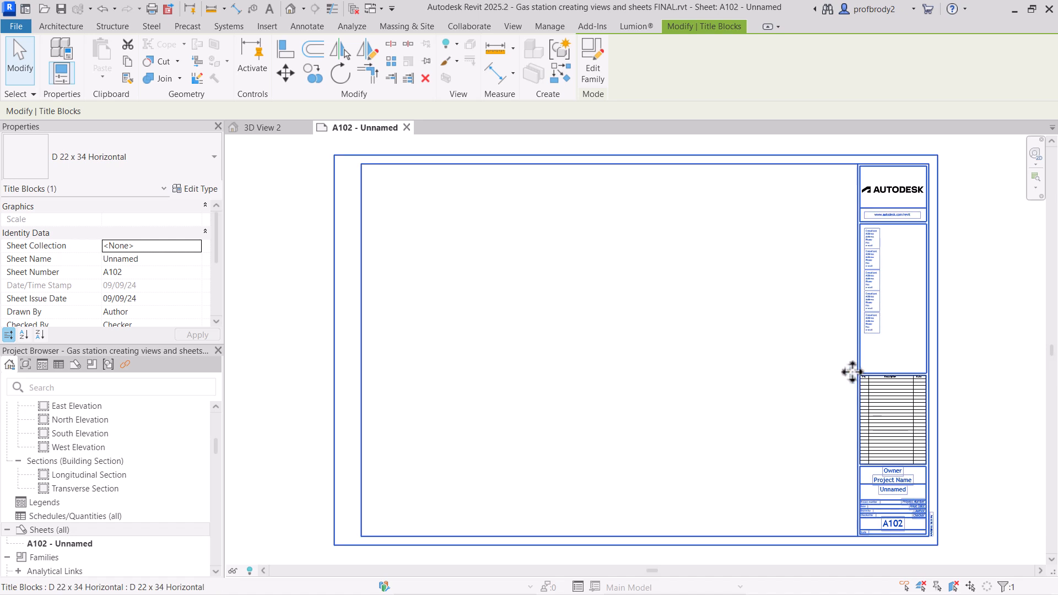
{"action": "scroll", "coordinate": [851, 372], "scroll_direction": "up", "scroll_amount": 5}
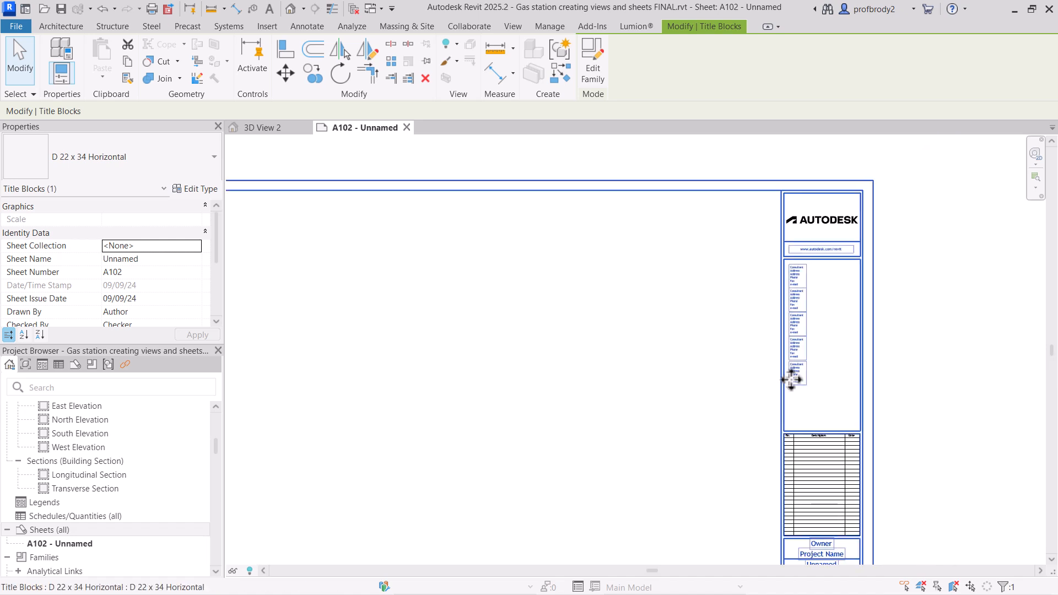
{"action": "double_click", "coordinate": [781, 379]}
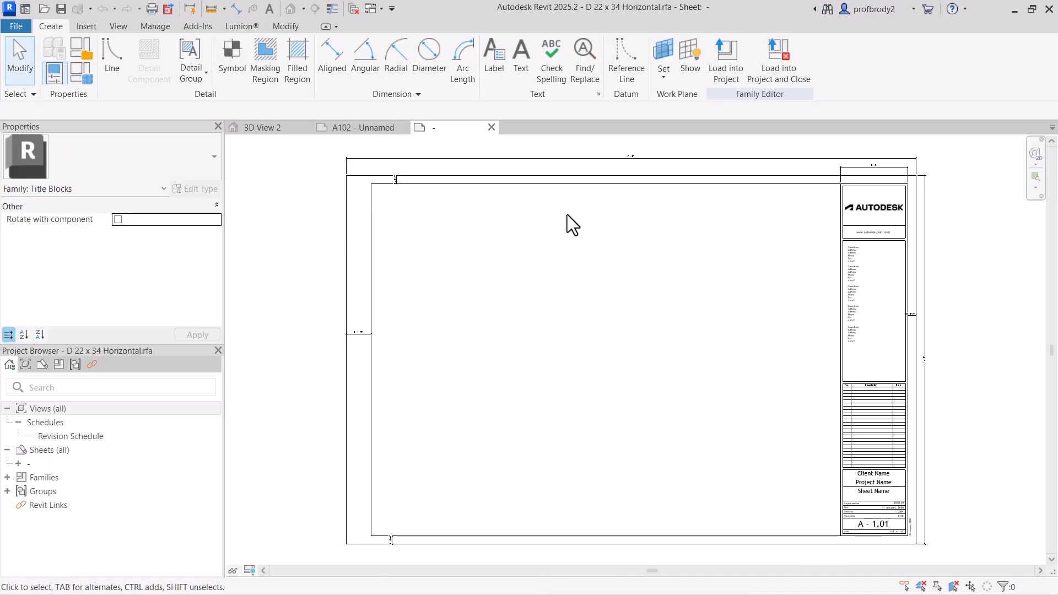
- Examine the titleblock's overall width and height dimensions and its information column
{"action": "scroll", "coordinate": [566, 213], "scroll_direction": "up", "scroll_amount": 3}
{"action": "middle_click_drag", "start_coordinate": [510, 183], "coordinate": [703, 363]}
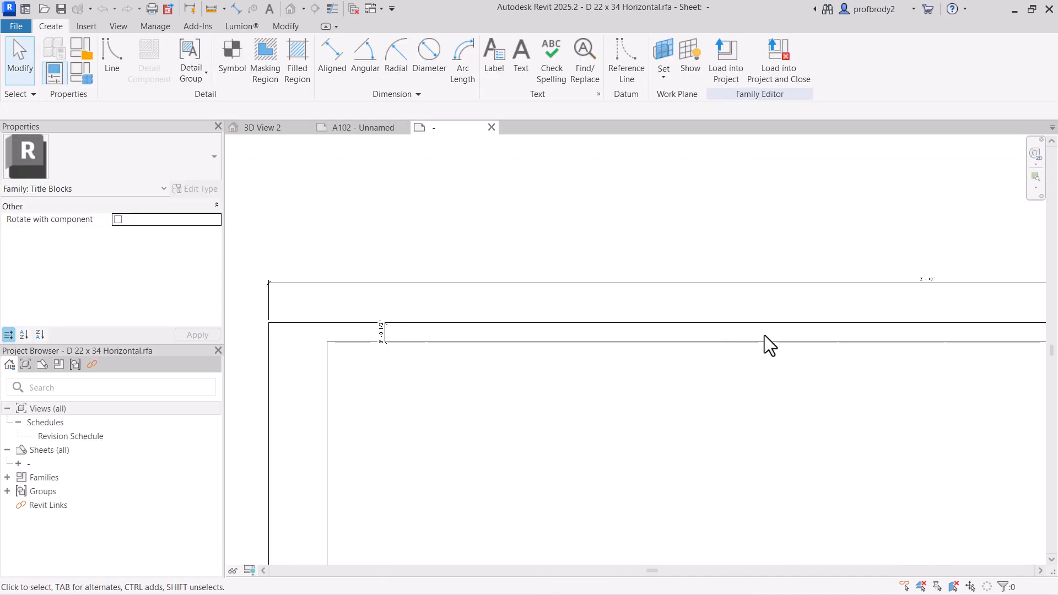
{"action": "scroll", "coordinate": [948, 302], "scroll_direction": "up", "scroll_amount": 3}
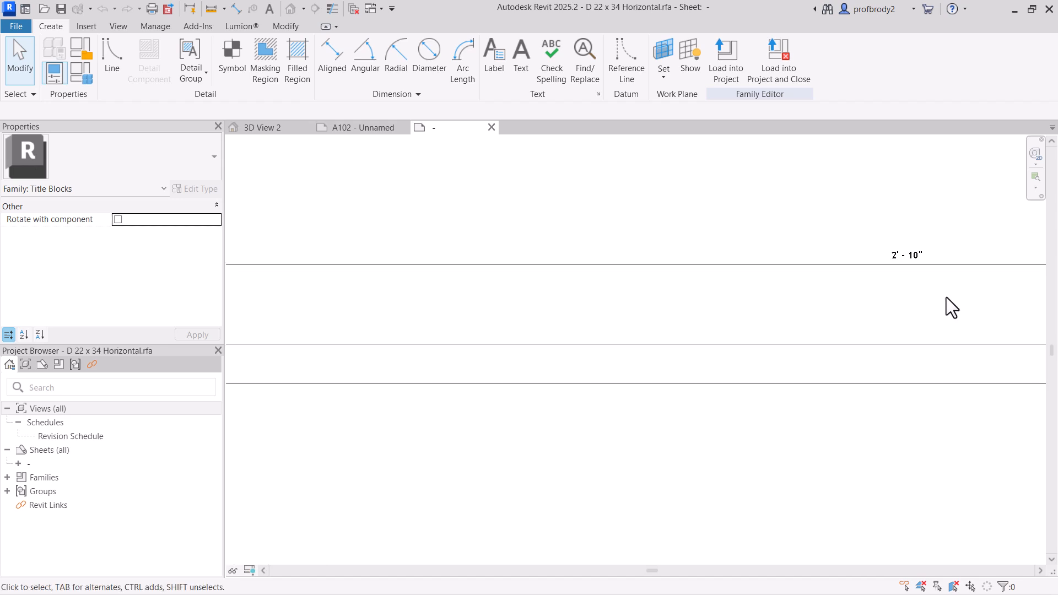
{"action": "scroll", "coordinate": [941, 297], "scroll_direction": "down", "scroll_amount": 3}
{"action": "middle_click_drag", "start_coordinate": [920, 312], "coordinate": [813, 243]}
{"action": "middle_click_drag", "start_coordinate": [743, 407], "coordinate": [550, 184]}
{"action": "scroll", "coordinate": [803, 478], "scroll_direction": "down", "scroll_amount": 1}
{"action": "middle_click_drag", "start_coordinate": [803, 478], "coordinate": [556, 475]}
{"action": "scroll", "coordinate": [870, 382], "scroll_direction": "down", "scroll_amount": 1}
{"action": "scroll", "coordinate": [911, 330], "scroll_direction": "up", "scroll_amount": 4}
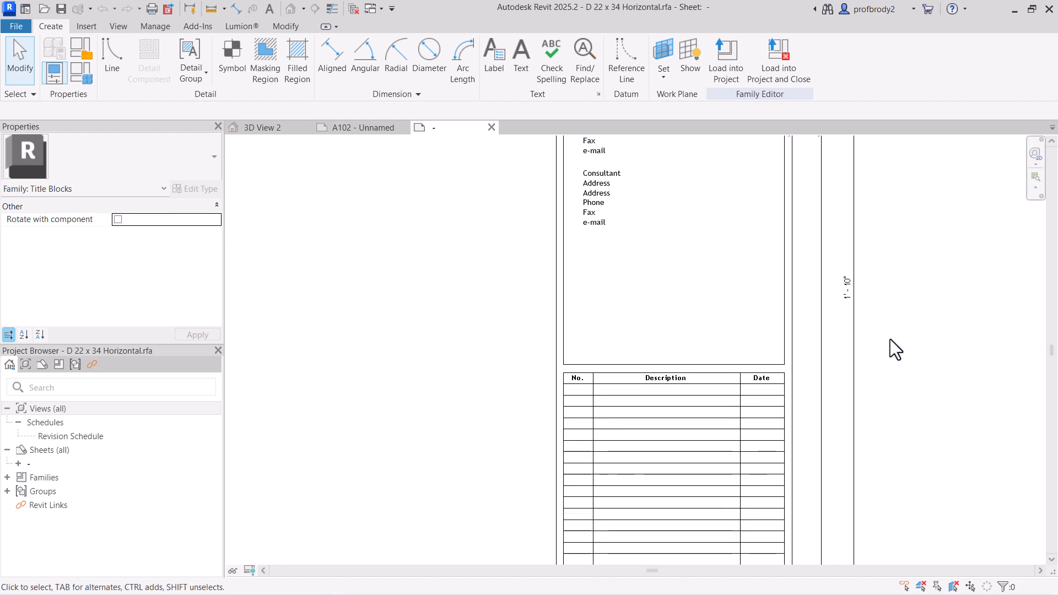
{"action": "scroll", "coordinate": [888, 339], "scroll_direction": "down", "scroll_amount": 6}
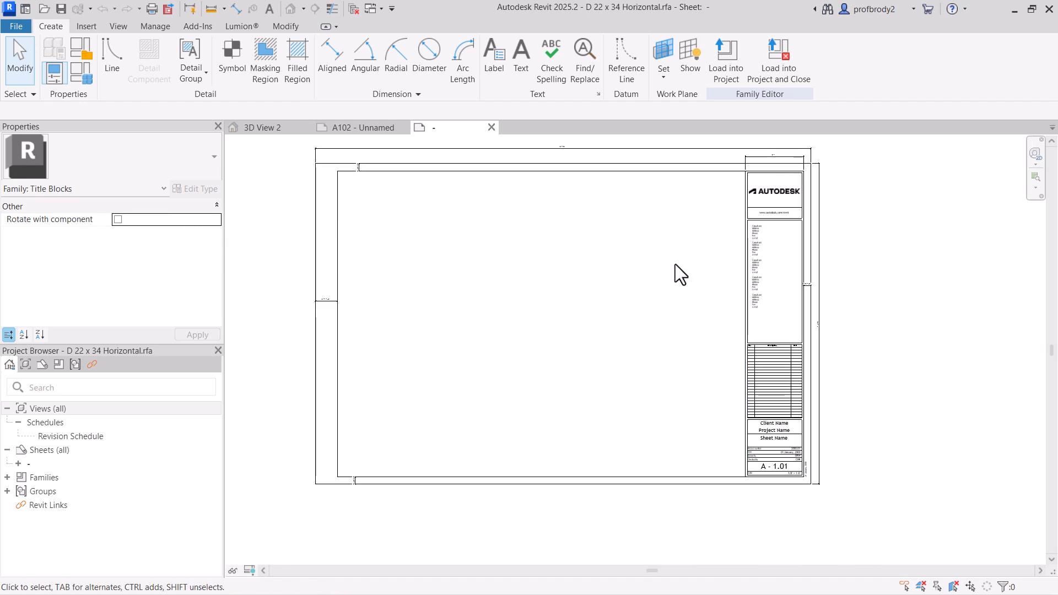
- Nudge the upper and lower inner border lines outward until the border is 1' 9 1/2" high
{"action": "left_click", "coordinate": [718, 153]}
{"action": "left_click", "coordinate": [518, 196]}
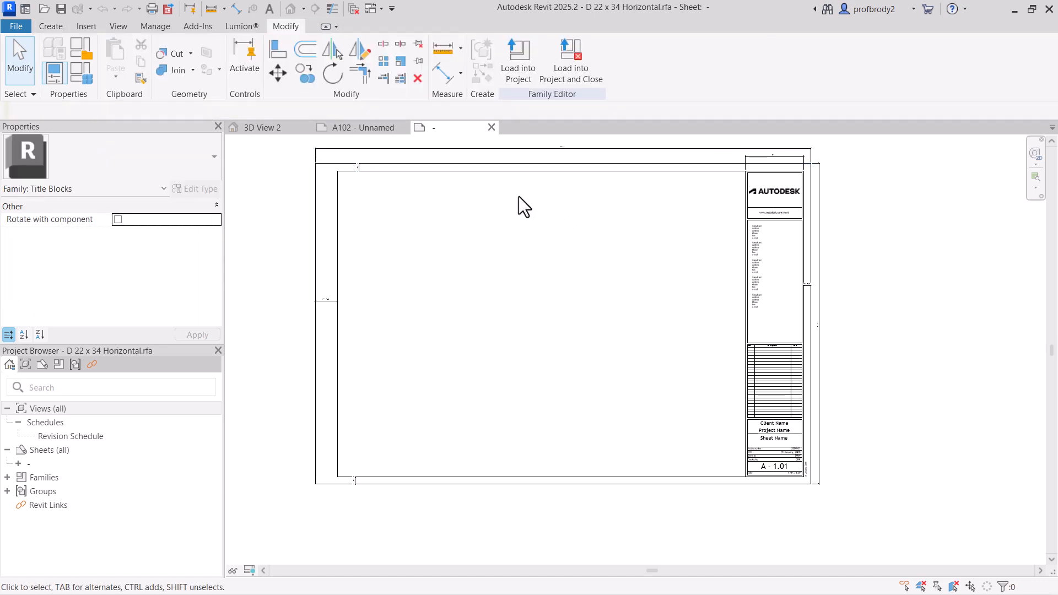
{"action": "left_click", "coordinate": [495, 172]}
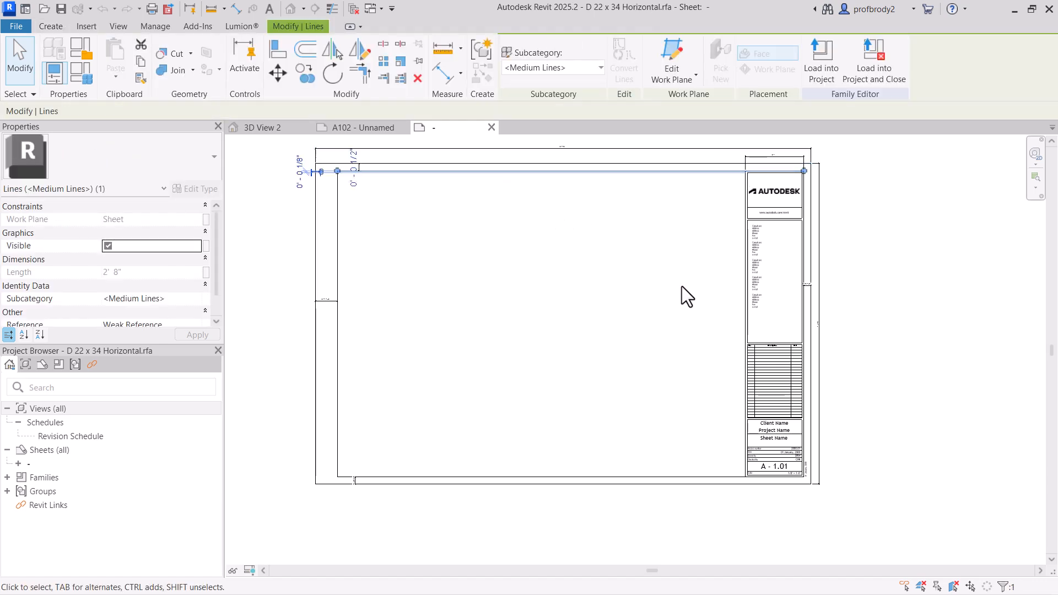
{"action": "left_click", "coordinate": [627, 318]}
{"action": "left_click", "coordinate": [646, 171]}
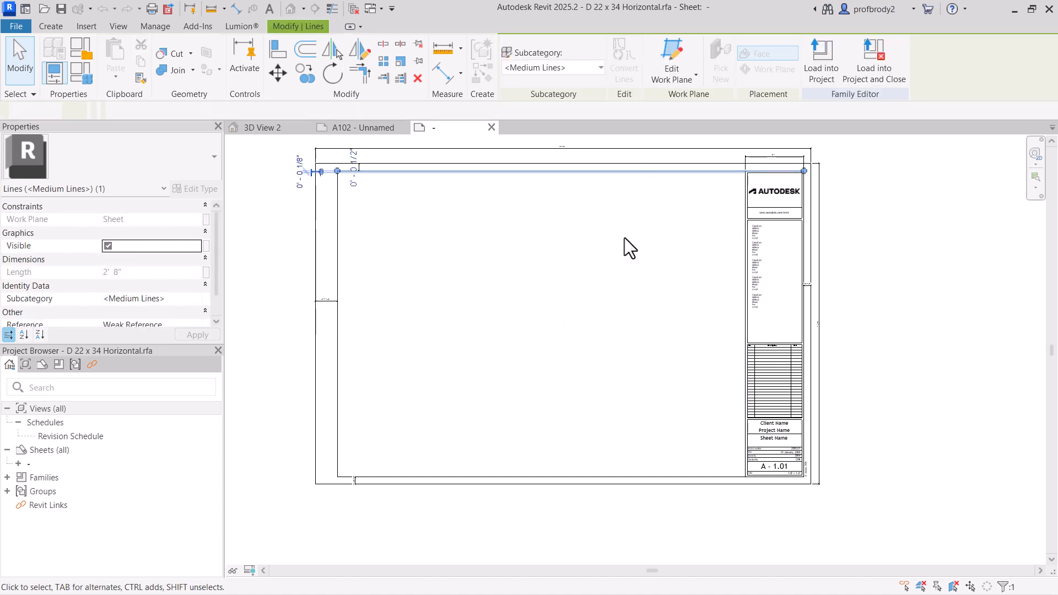
{"action": "left_click", "coordinate": [602, 479]}
{"action": "left_click", "coordinate": [602, 421]}
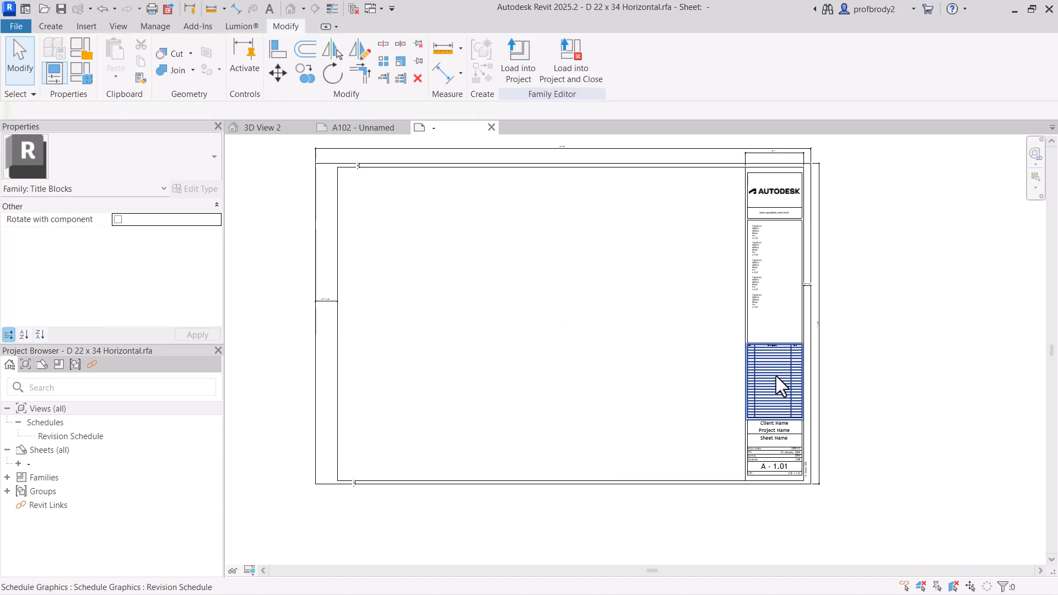
{"action": "left_click", "coordinate": [812, 392]}
{"action": "key", "text": "Right"}
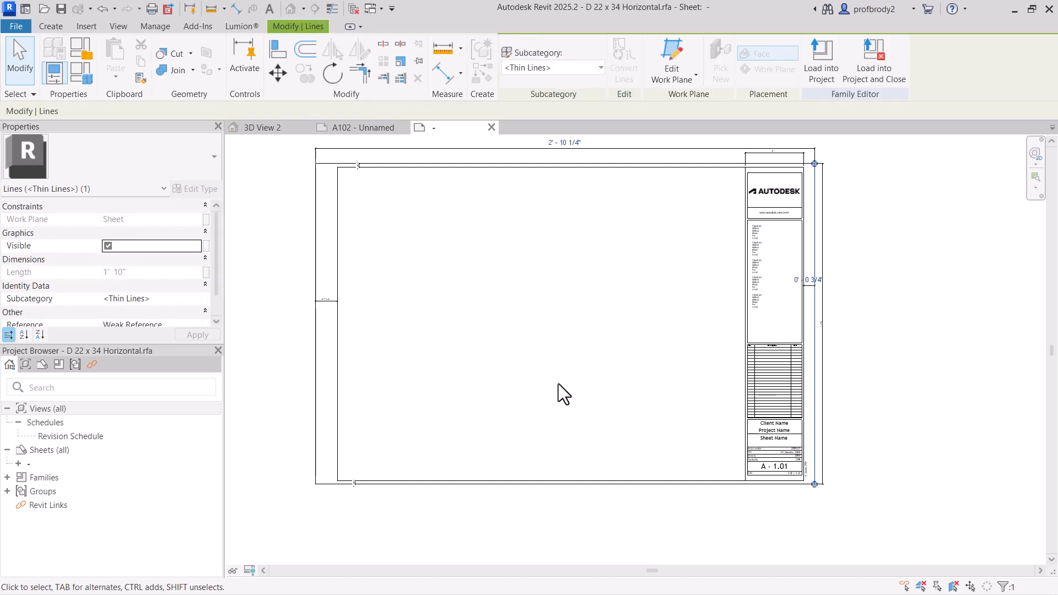
{"action": "key", "text": "Left"}
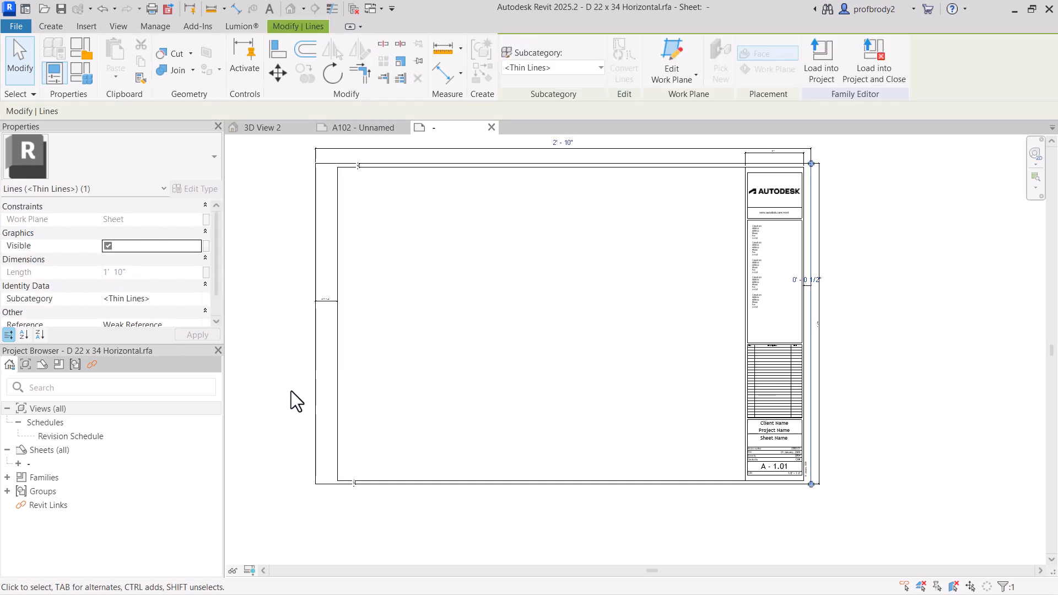
- Nudge the left inner border line outward to 1/2" from the sheet's edge
{"action": "left_click", "coordinate": [345, 395]}
{"action": "left_click", "coordinate": [337, 391]}
{"action": "key", "text": "Left"}
{"action": "key", "text": "Left"}
{"action": "key", "text": "Left"}
{"action": "key", "text": "Left"}
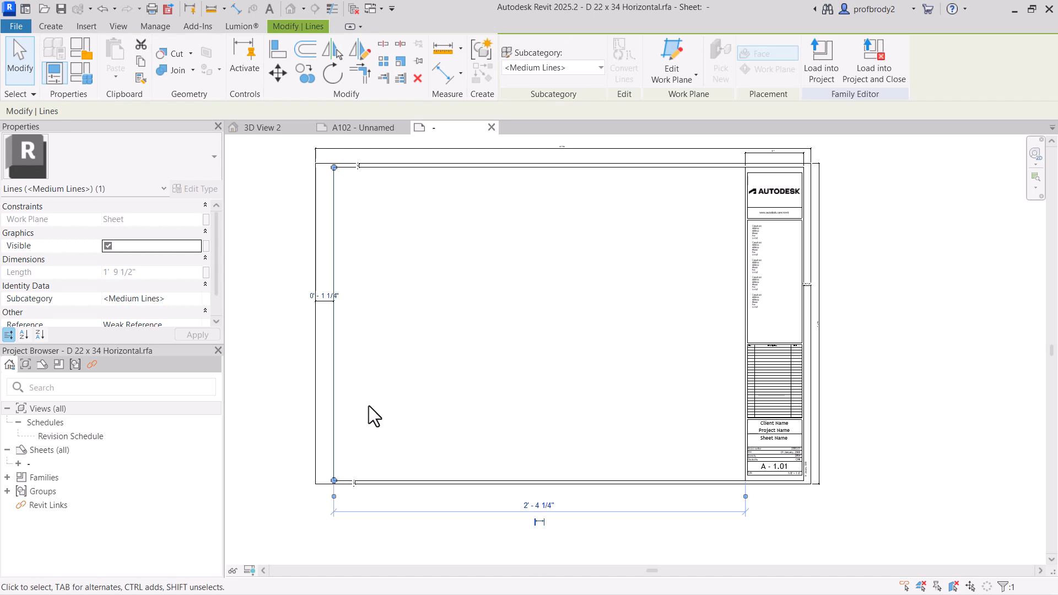
{"action": "key", "text": "Left"}
{"action": "scroll", "coordinate": [579, 317], "scroll_direction": "up", "scroll_amount": 2}
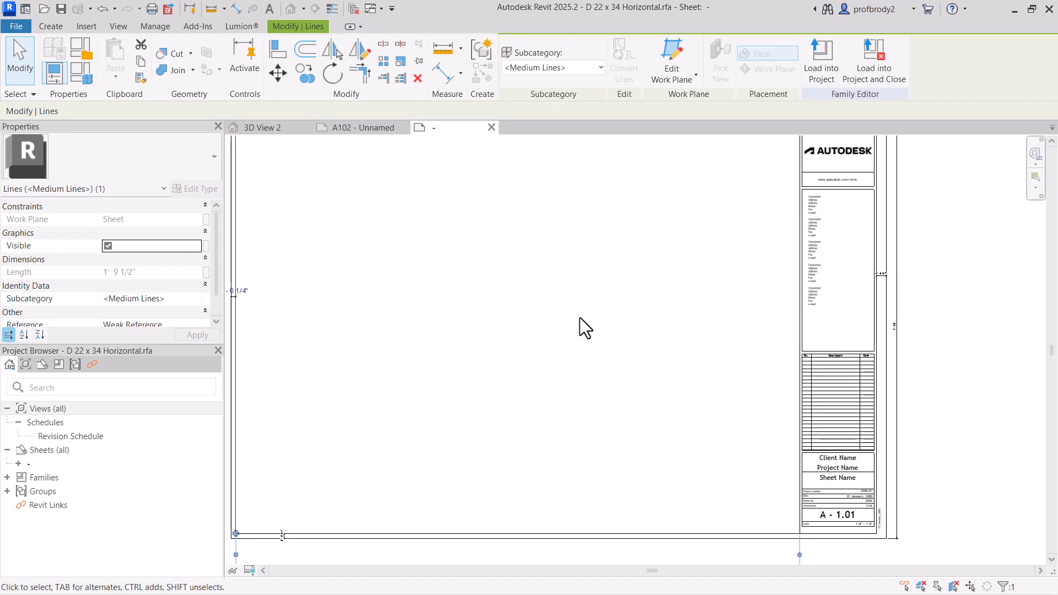
{"action": "key", "text": "Left"}
{"action": "scroll", "coordinate": [248, 479], "scroll_direction": "up", "scroll_amount": 1}
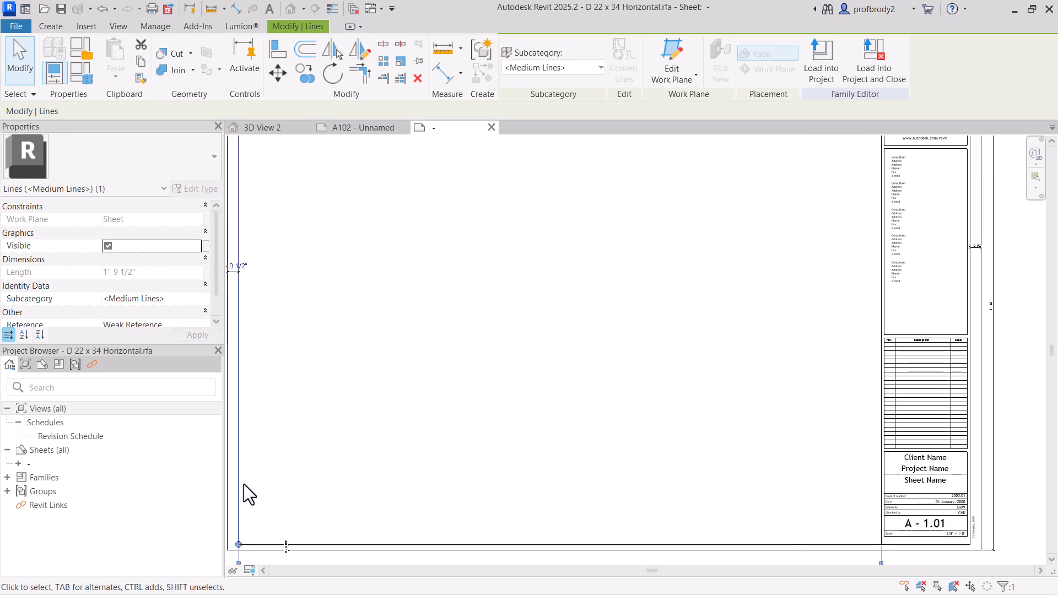
{"action": "scroll", "coordinate": [359, 465], "scroll_direction": "down", "scroll_amount": 2}
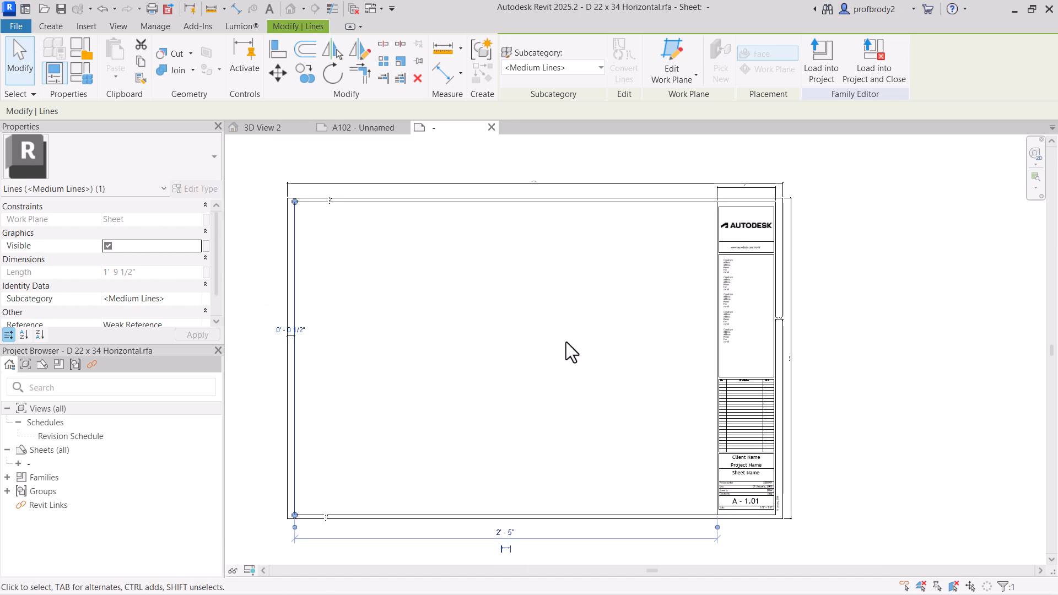
{"action": "middle_click_drag", "start_coordinate": [566, 342], "coordinate": [578, 373]}
{"action": "left_click", "coordinate": [844, 218]}
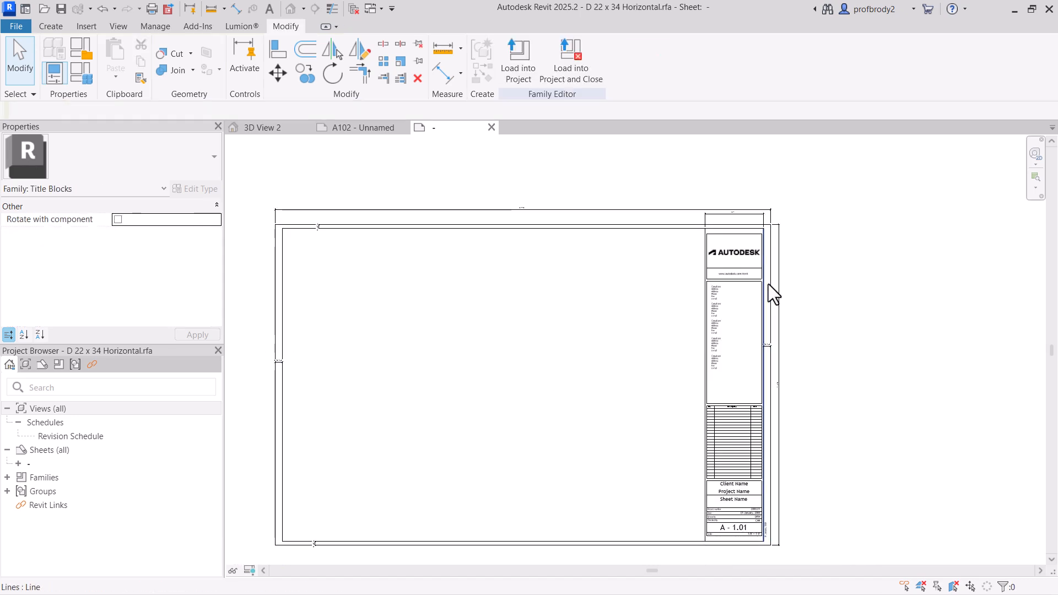
- Delete the Autodesk logo, web address, consultant text blocks and the lines dividing them from the titleblock's information column
{"action": "scroll", "coordinate": [751, 281], "scroll_direction": "up", "scroll_amount": 2}
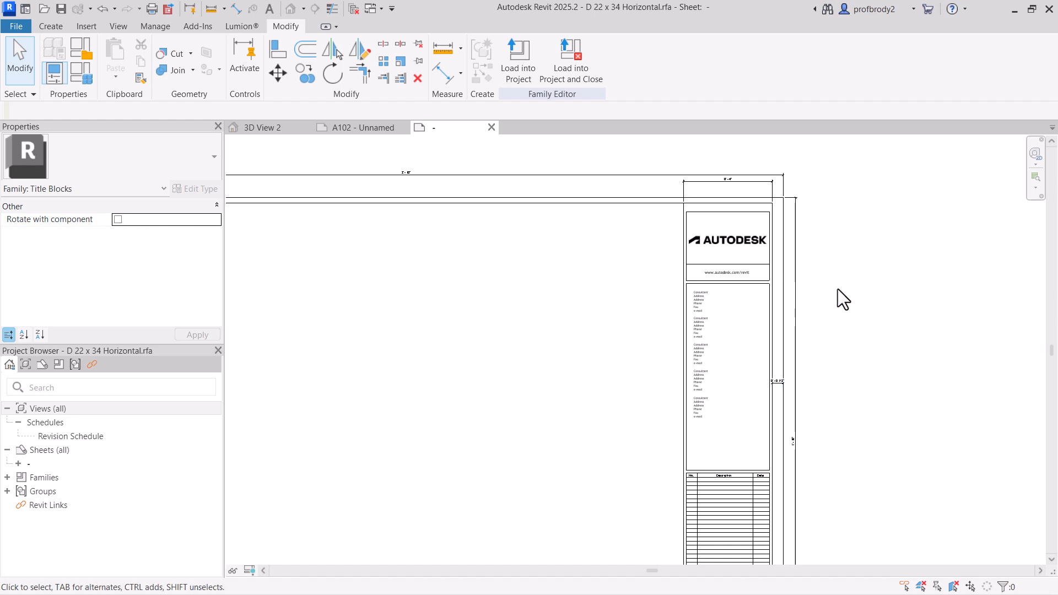
{"action": "scroll", "coordinate": [837, 289], "scroll_direction": "down", "scroll_amount": 2}
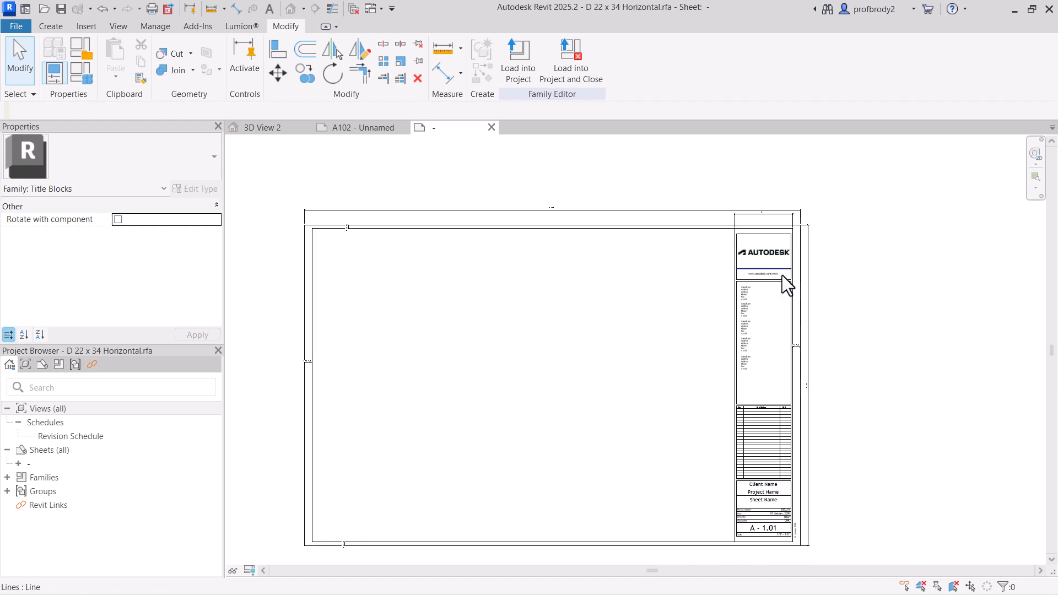
{"action": "scroll", "coordinate": [782, 275], "scroll_direction": "up", "scroll_amount": 1}
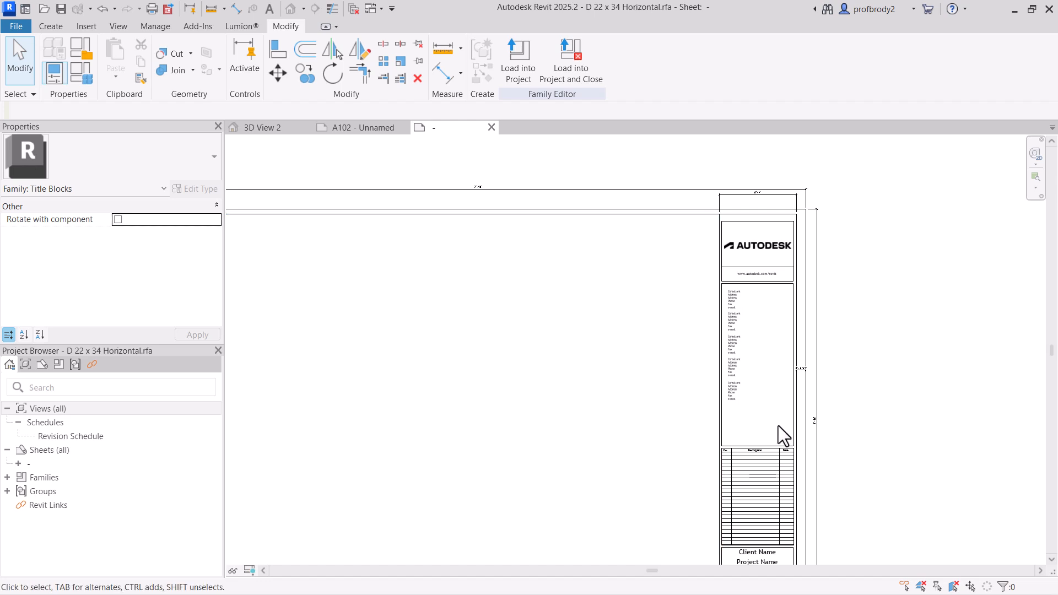
{"action": "left_click_drag", "start_coordinate": [777, 423], "coordinate": [733, 242]}
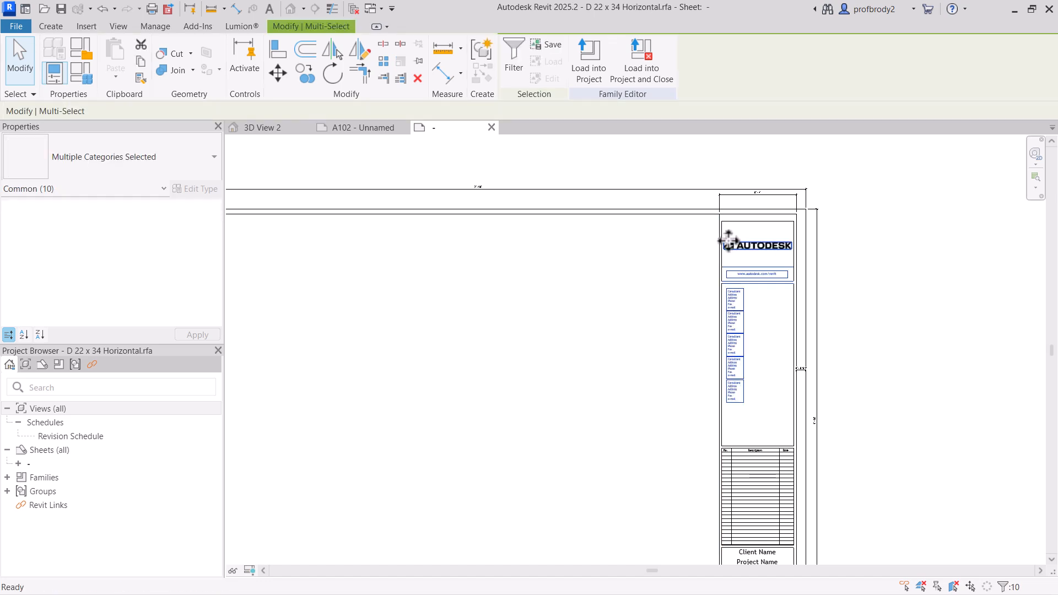
{"action": "left_click", "coordinate": [736, 369]}
{"action": "middle_click_drag", "start_coordinate": [756, 419], "coordinate": [731, 281]}
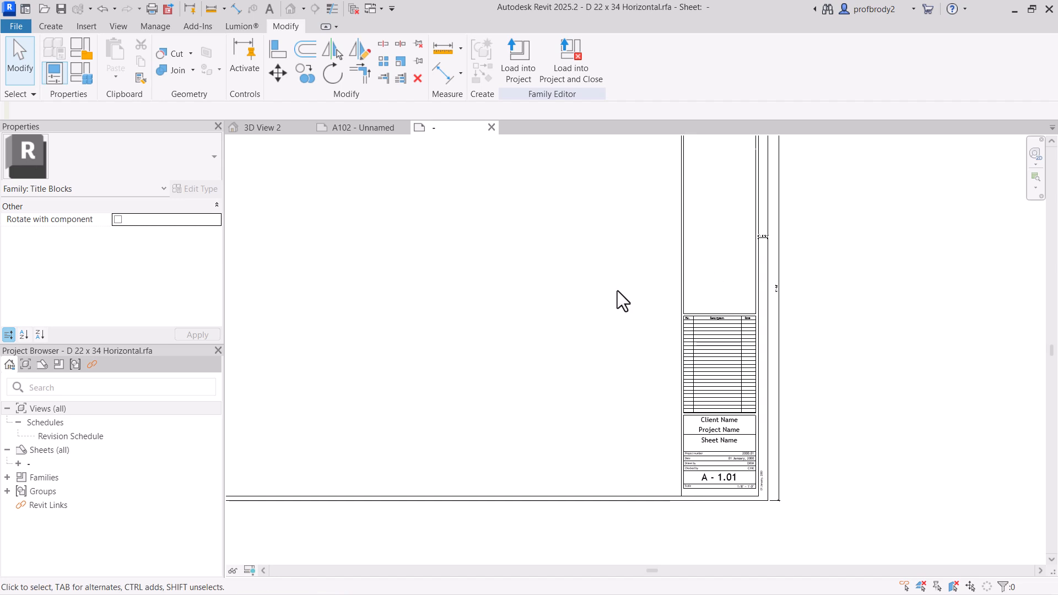
- Delete the revision schedule grid and its surrounding lines above the Client Name block in the titleblock
{"action": "left_click_drag", "start_coordinate": [619, 290], "coordinate": [772, 417]}
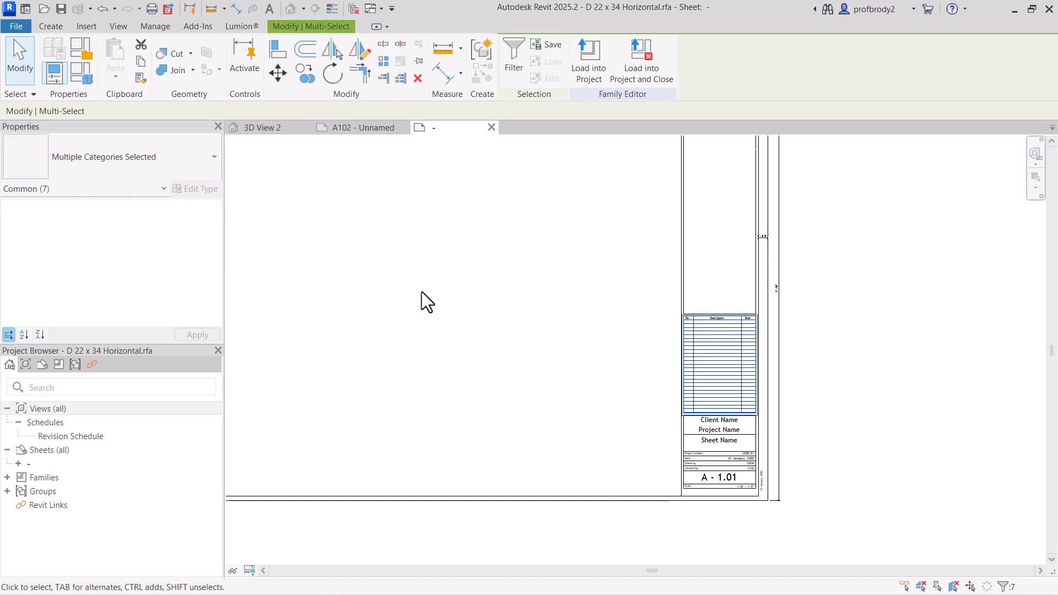
{"action": "key", "text": "Delete"}
{"action": "scroll", "coordinate": [661, 358], "scroll_direction": "up", "scroll_amount": 2}
{"action": "middle_click_drag", "start_coordinate": [661, 359], "coordinate": [641, 319]}
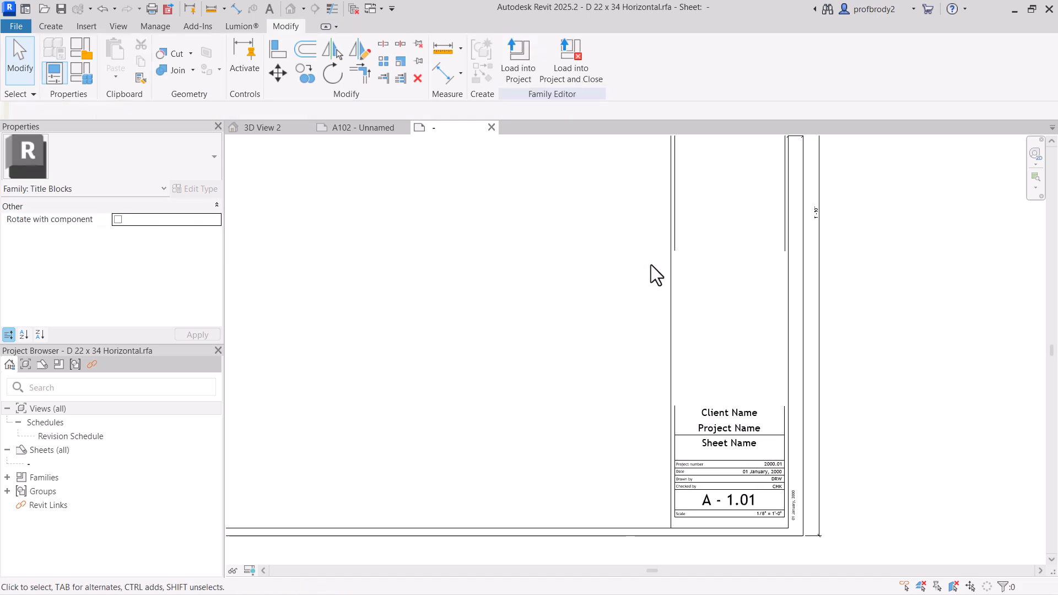
- Copy the thin line between Project Name and Sheet Name up to close the box above Client Name
{"action": "left_click", "coordinate": [683, 435]}
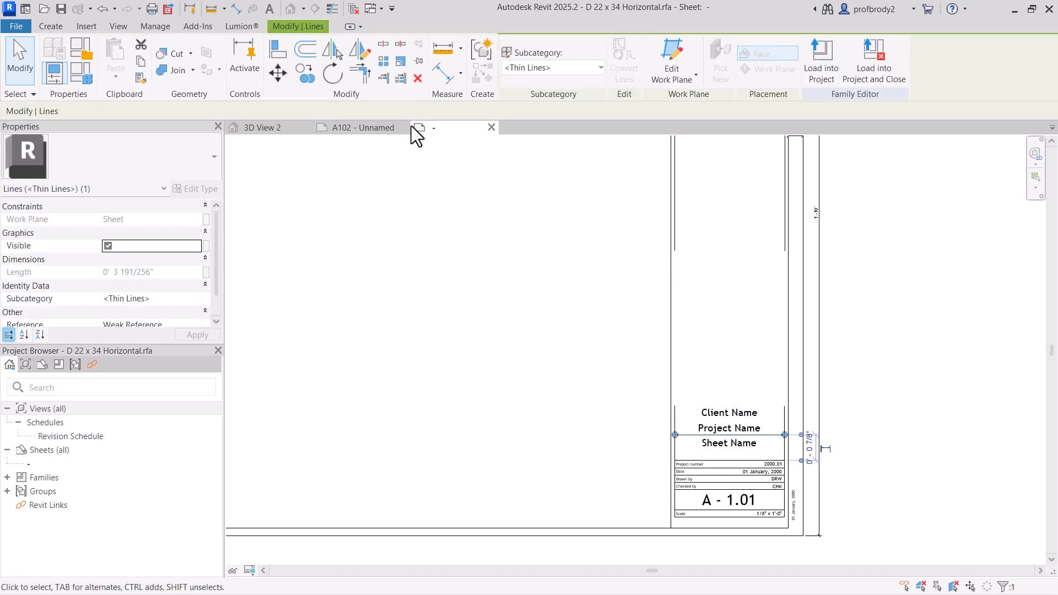
{"action": "left_click", "coordinate": [305, 74]}
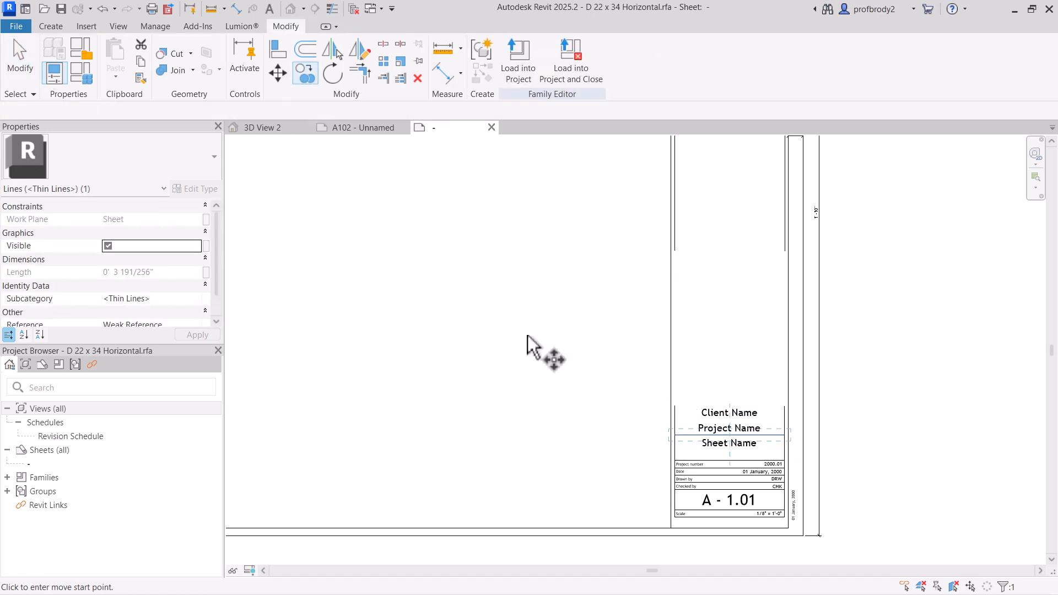
{"action": "left_click", "coordinate": [675, 435]}
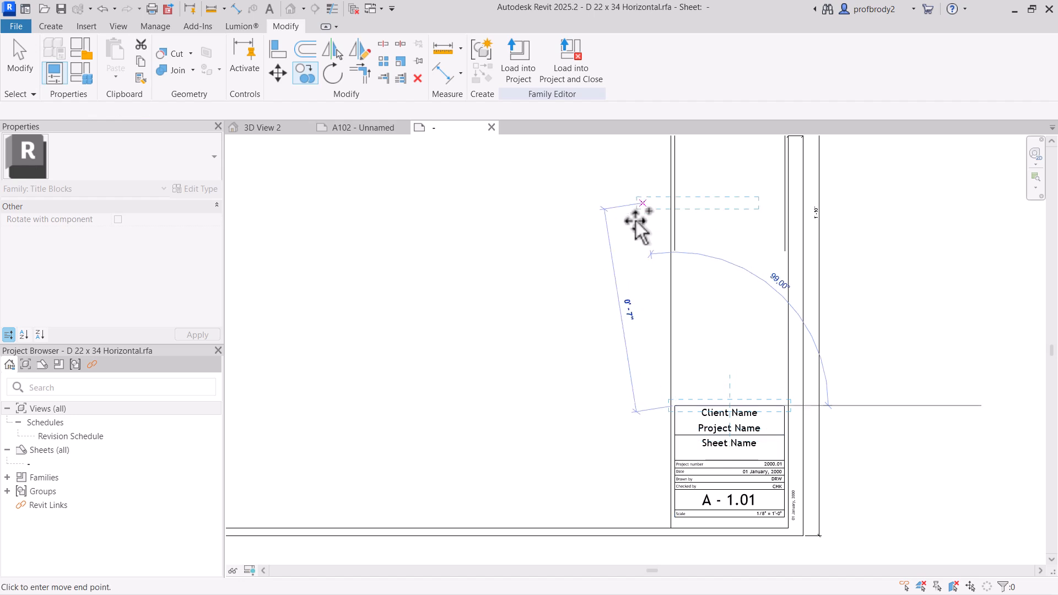
{"action": "left_click", "coordinate": [14, 58]}
- Extend the two inner vertical lines of the information column down to the corners of the Client Name box
{"action": "left_click", "coordinate": [672, 244]}
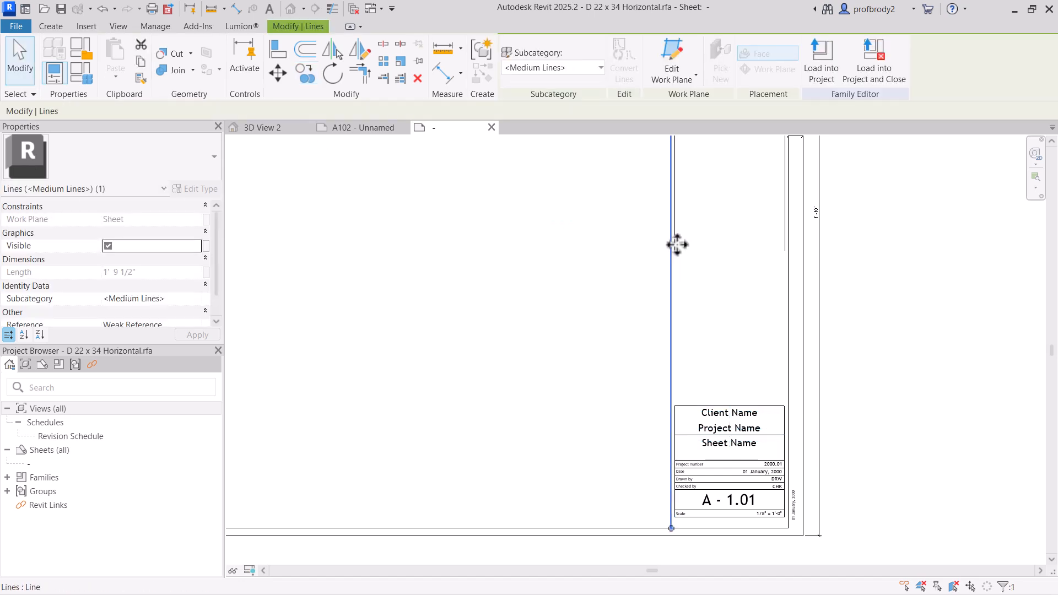
{"action": "left_click", "coordinate": [563, 233]}
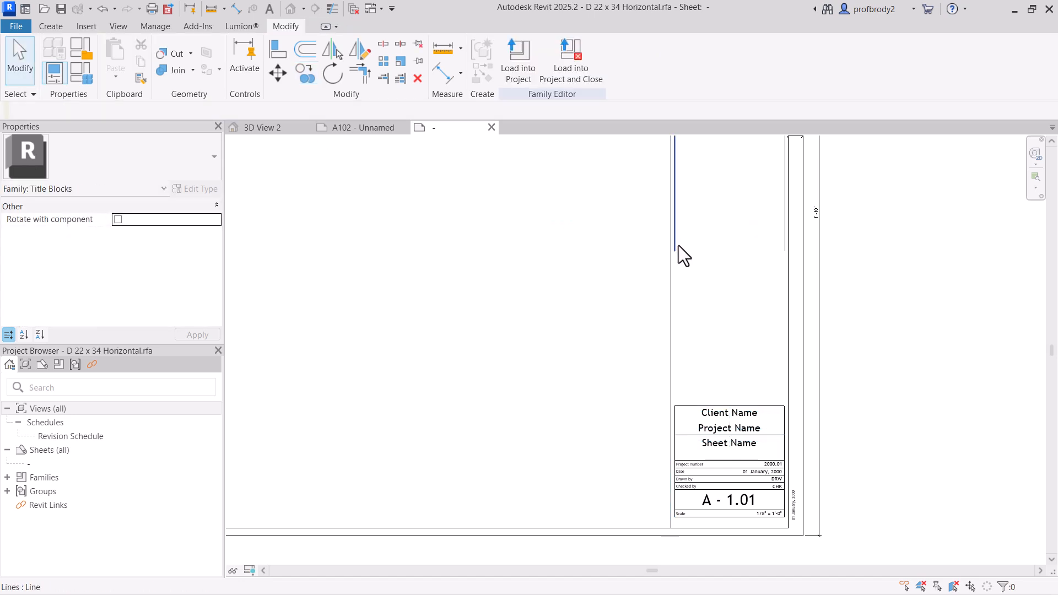
{"action": "left_click", "coordinate": [678, 245]}
{"action": "left_click_drag", "start_coordinate": [677, 255], "coordinate": [675, 405]}
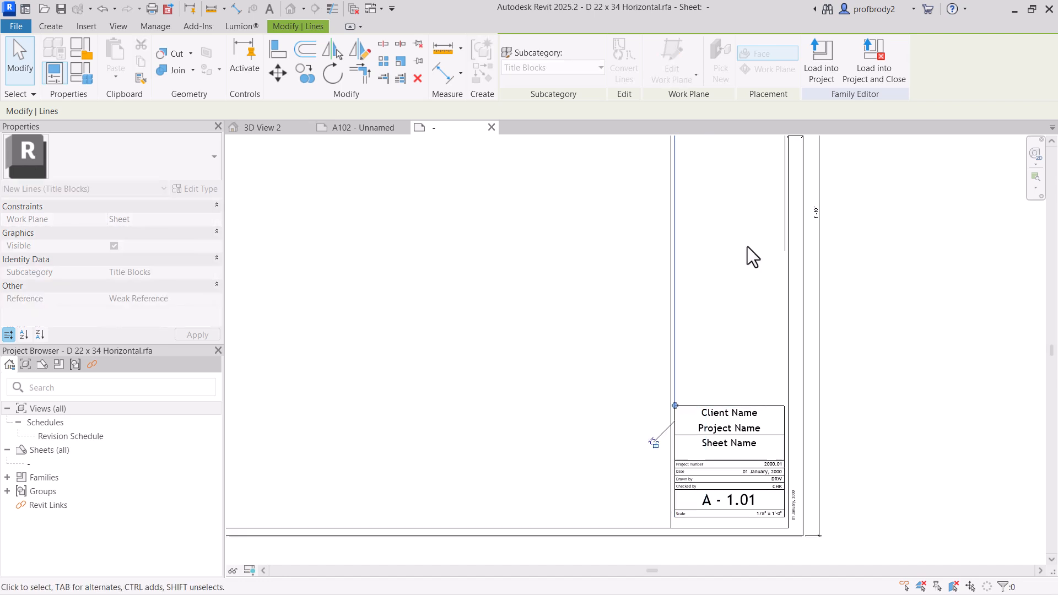
{"action": "left_click", "coordinate": [786, 242]}
{"action": "left_click_drag", "start_coordinate": [785, 242], "coordinate": [786, 405]}
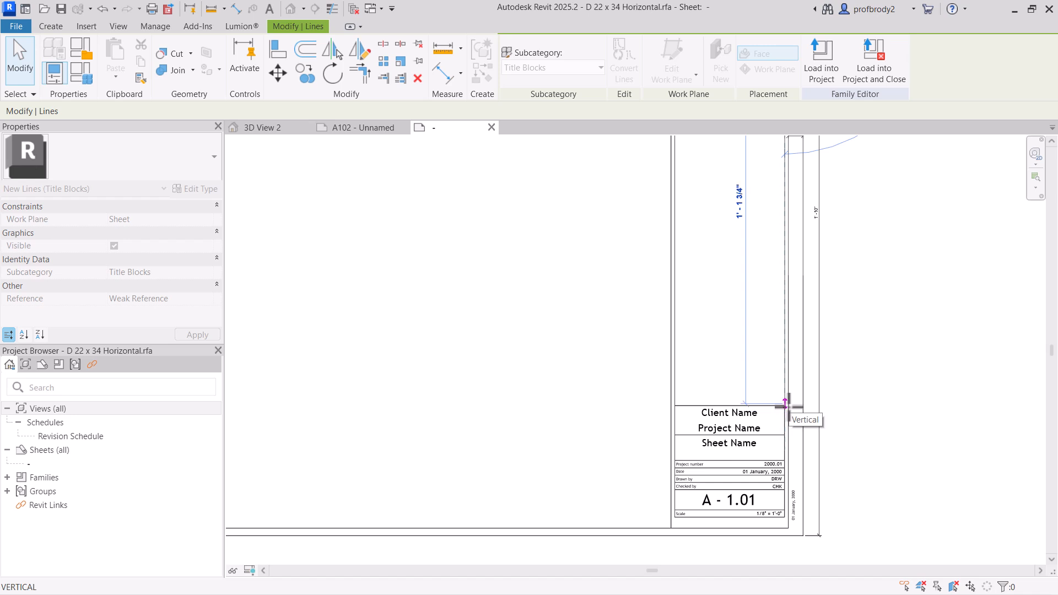
{"action": "scroll", "coordinate": [620, 293], "scroll_direction": "up", "scroll_amount": 2}
{"action": "scroll", "coordinate": [762, 417], "scroll_direction": "up", "scroll_amount": 4}
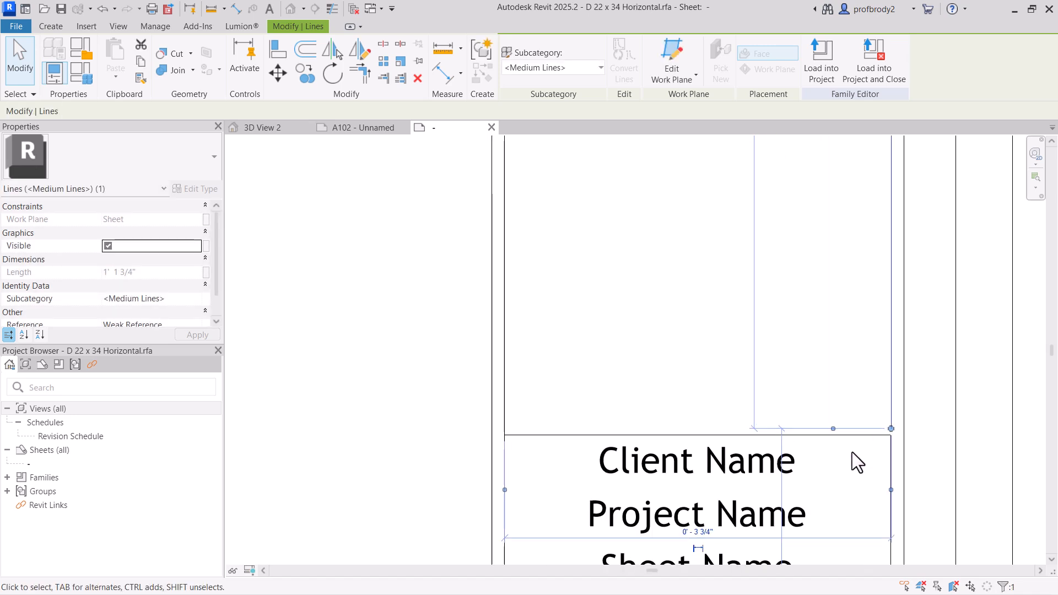
{"action": "left_click_drag", "start_coordinate": [892, 434], "coordinate": [892, 435]}
{"action": "scroll", "coordinate": [828, 382], "scroll_direction": "down", "scroll_amount": 5}
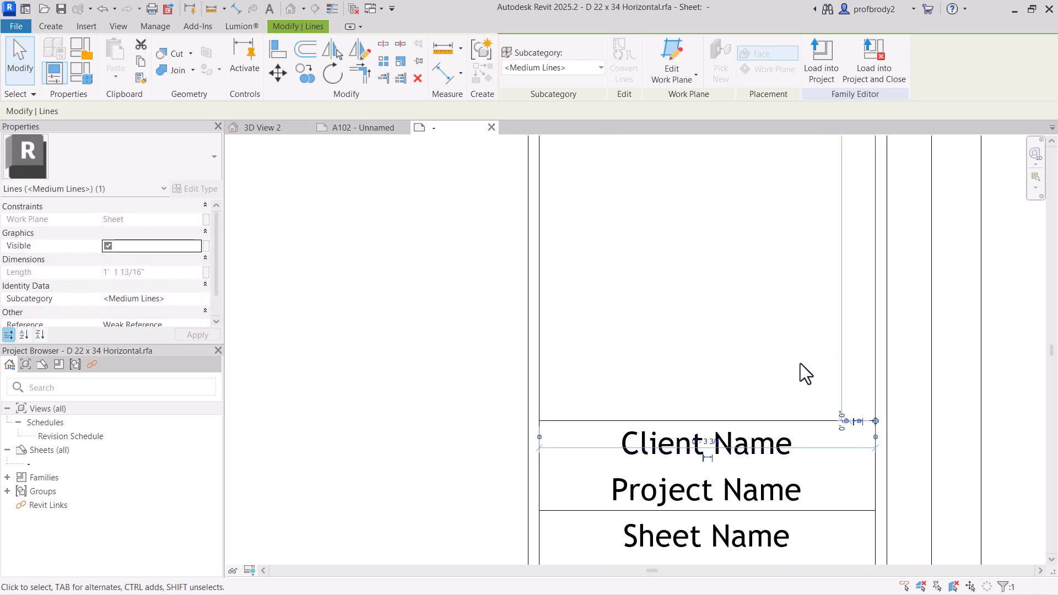
{"action": "left_click", "coordinate": [595, 321]}
- Examine the Client Name and Project Name labels and the empty column above them
{"action": "scroll", "coordinate": [595, 321], "scroll_direction": "down", "scroll_amount": 1}
{"action": "middle_click_drag", "start_coordinate": [591, 314], "coordinate": [512, 289]}
{"action": "left_click", "coordinate": [656, 428]}
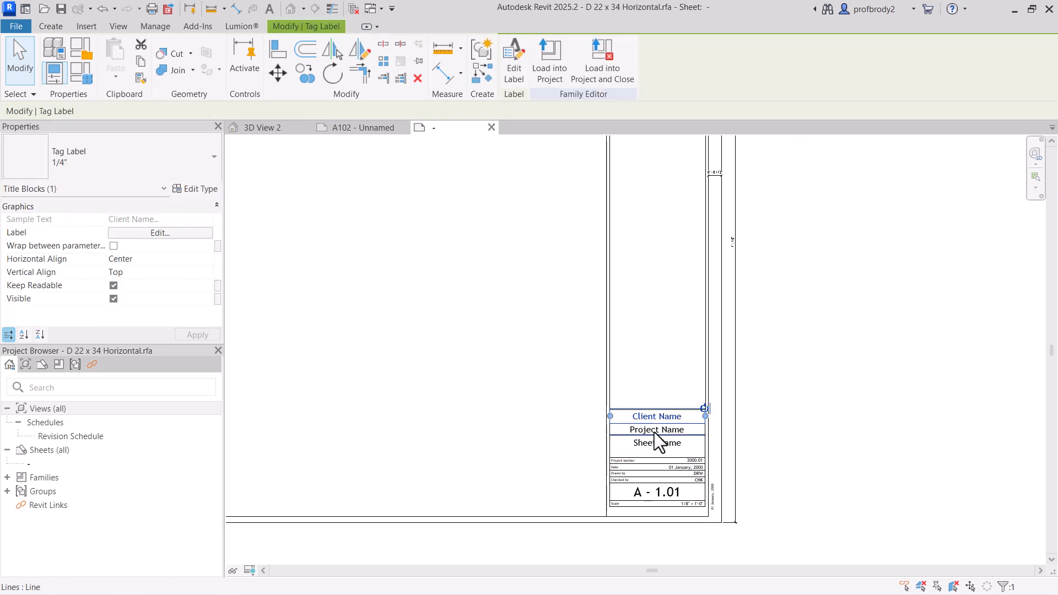
{"action": "scroll", "coordinate": [654, 435], "scroll_direction": "up", "scroll_amount": 2}
{"action": "left_click", "coordinate": [655, 433]}
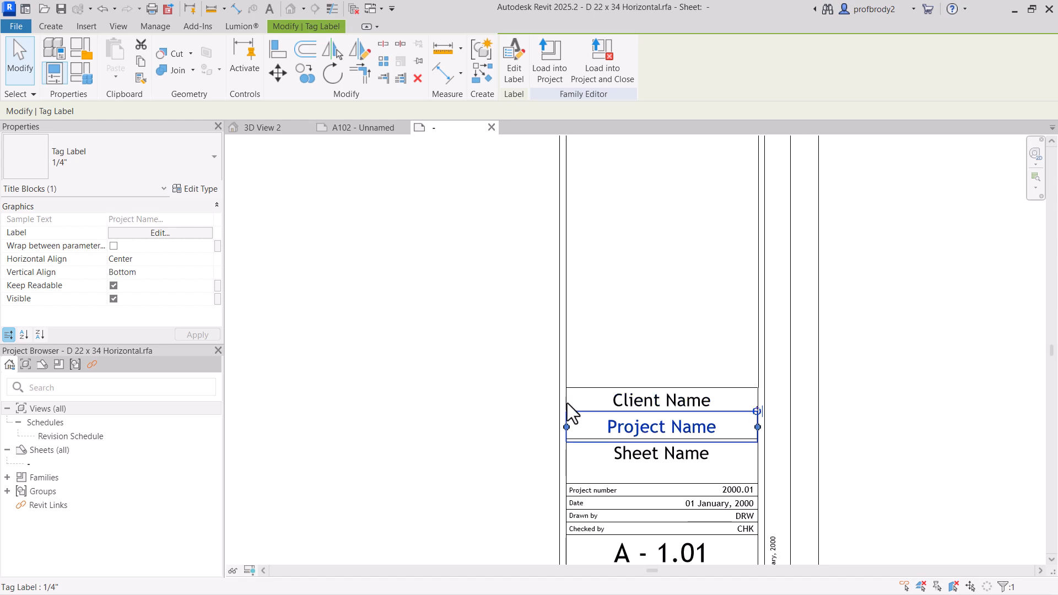
{"action": "scroll", "coordinate": [573, 386], "scroll_direction": "down", "scroll_amount": 3}
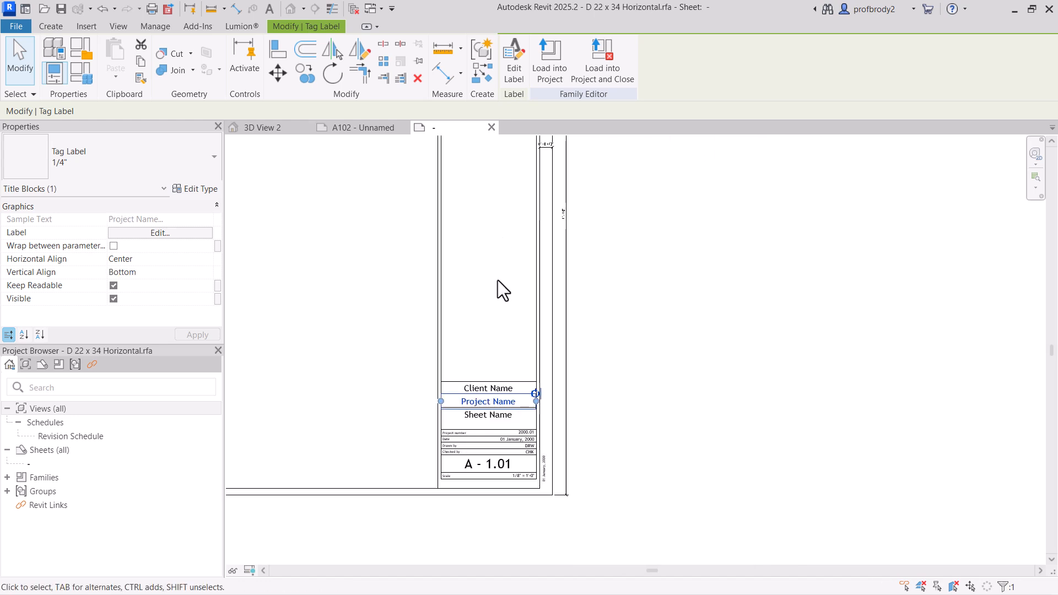
{"action": "scroll", "coordinate": [478, 211], "scroll_direction": "down", "scroll_amount": 1}
{"action": "middle_click_drag", "start_coordinate": [479, 211], "coordinate": [506, 276]}
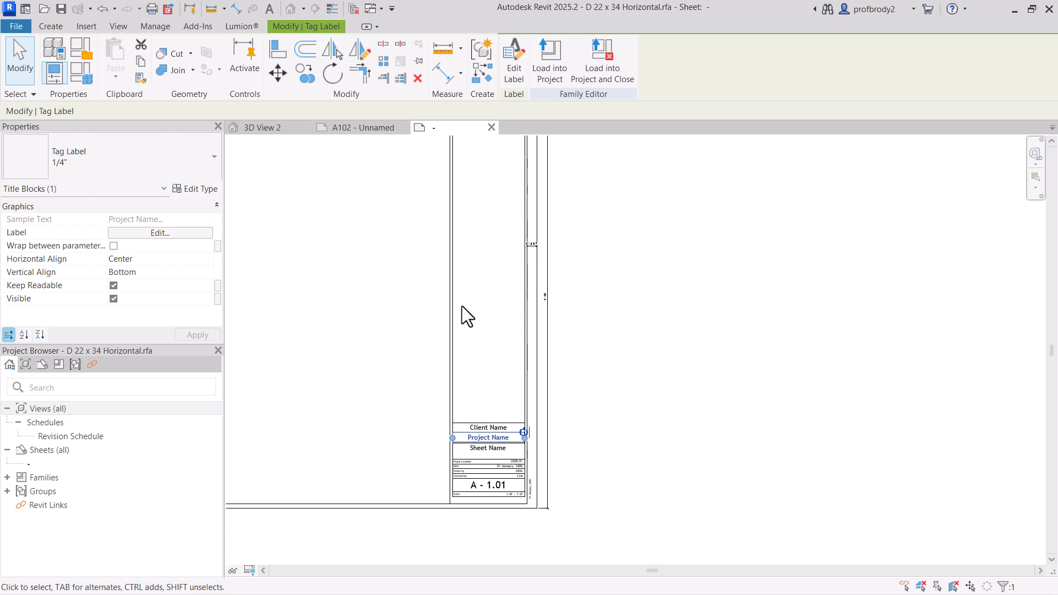
- Delete the full-height column divider and the two long inner vertical lines above the Client Name box
{"action": "middle_click_drag", "start_coordinate": [527, 434], "coordinate": [568, 481]}
{"action": "scroll", "coordinate": [568, 480], "scroll_direction": "down", "scroll_amount": 1}
{"action": "left_click", "coordinate": [524, 318]}
{"action": "left_click", "coordinate": [494, 287]}
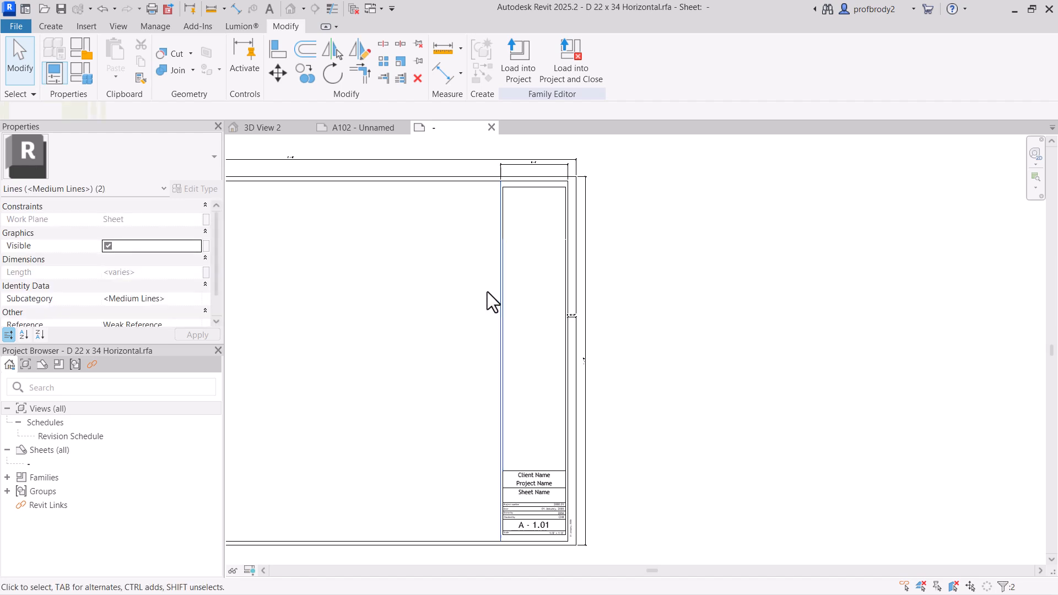
{"action": "key", "text": "Delete"}
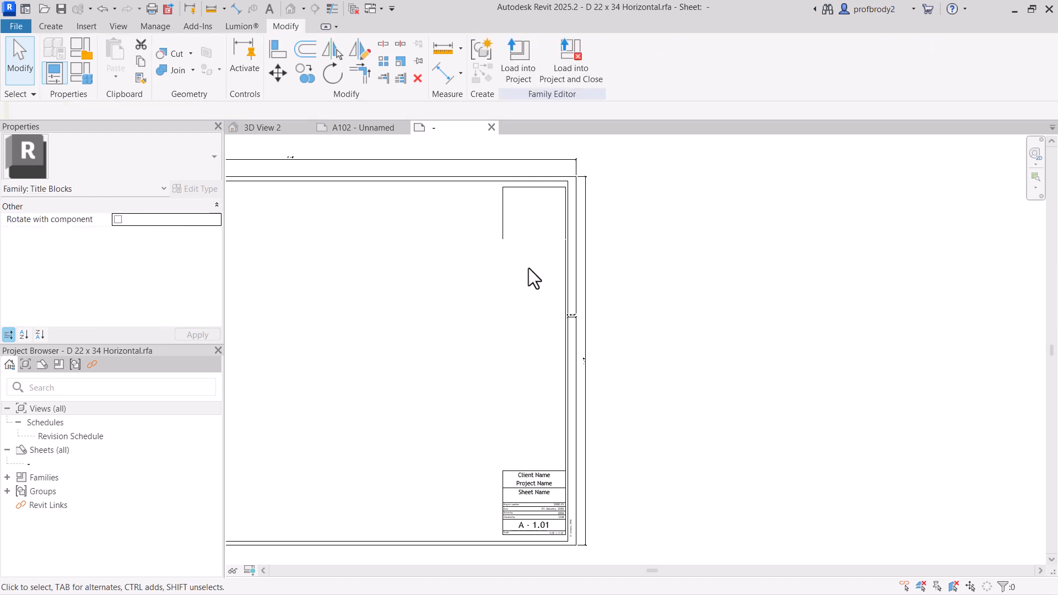
{"action": "left_click", "coordinate": [564, 296]}
{"action": "key", "text": "Delete"}
- Delete the three remaining frame lines at the upper end of the information column
{"action": "left_click", "coordinate": [564, 225]}
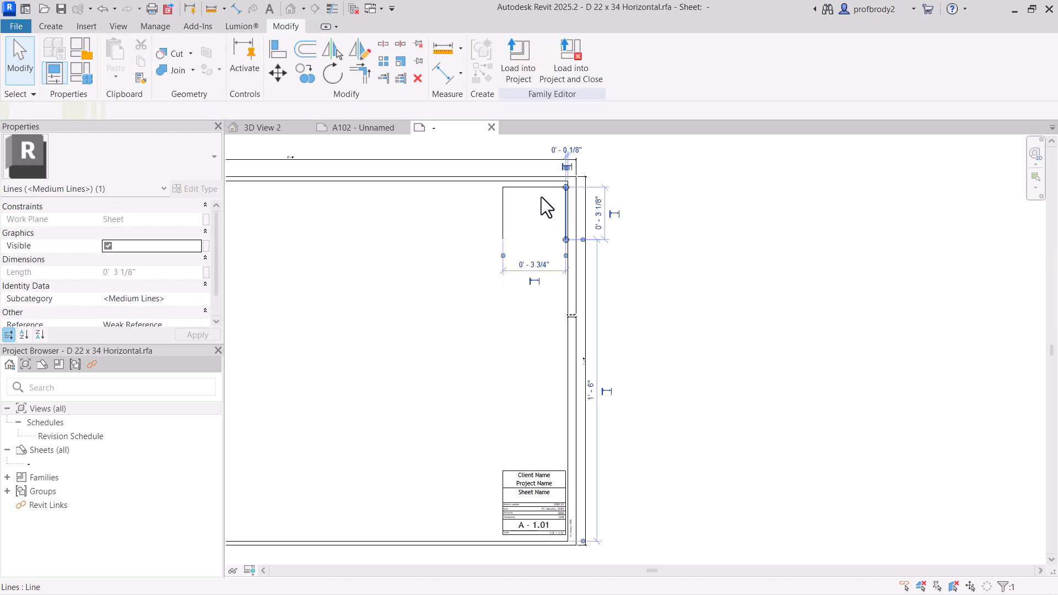
{"action": "key", "text": "Delete"}
{"action": "left_click", "coordinate": [533, 187]}
{"action": "key", "text": "Delete"}
{"action": "left_click", "coordinate": [502, 204]}
{"action": "key", "text": "Delete"}
- Delete the Client Name label and lower the information box's upper line to 9/16" above the line under Project Name
{"action": "scroll", "coordinate": [514, 517], "scroll_direction": "up", "scroll_amount": 6}
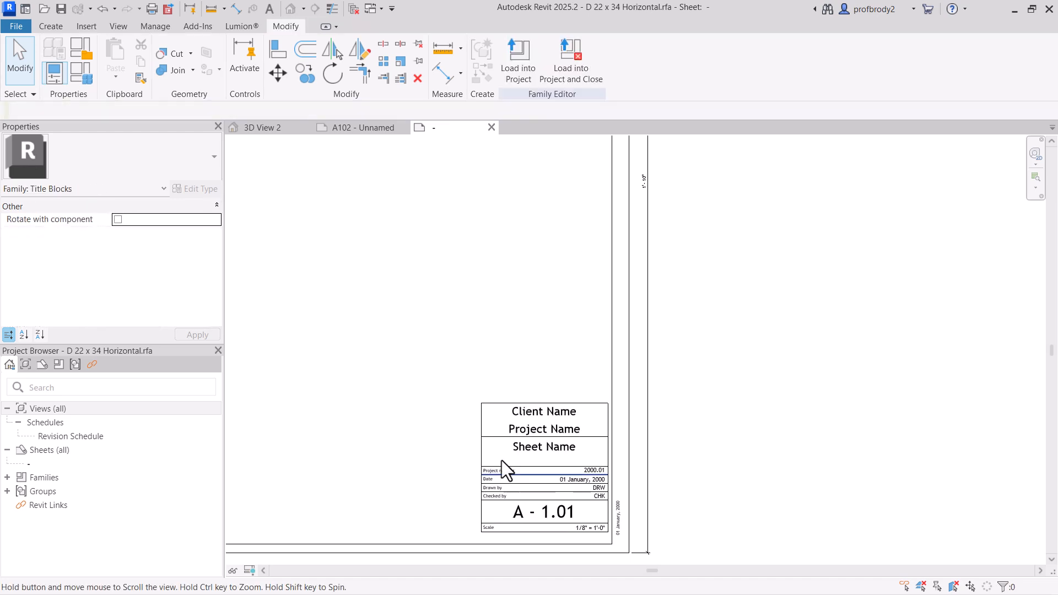
{"action": "left_click", "coordinate": [521, 357]}
{"action": "key", "text": "Delete"}
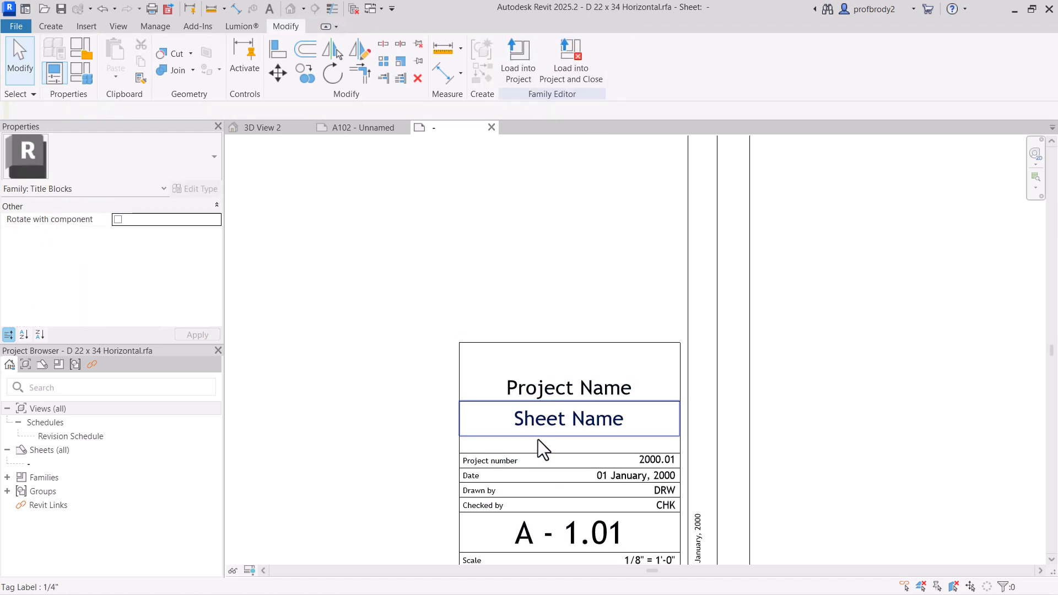
{"action": "left_click", "coordinate": [531, 343]}
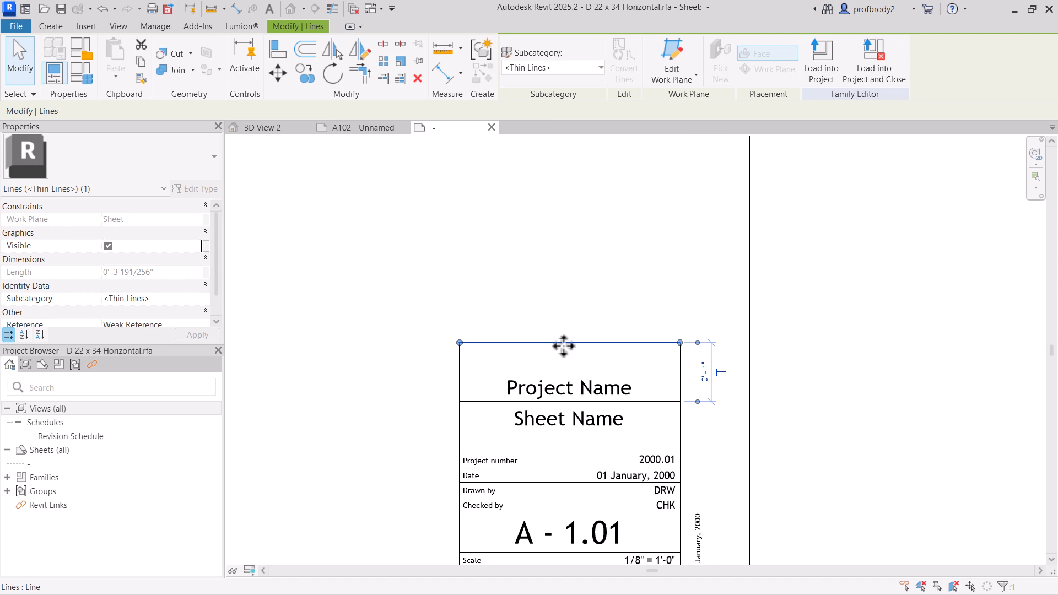
{"action": "left_click_drag", "start_coordinate": [562, 347], "coordinate": [578, 363]}
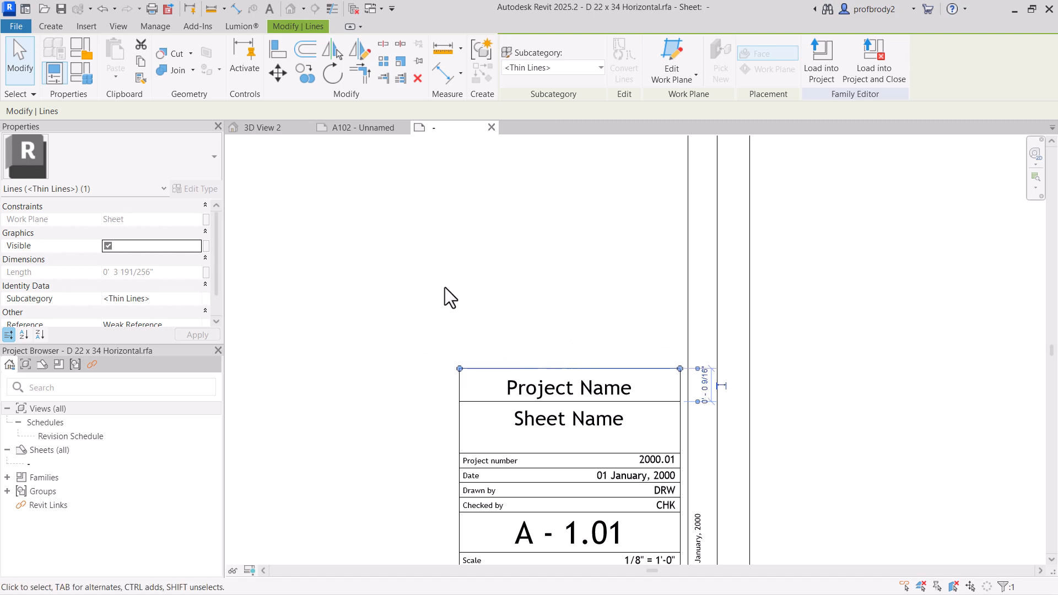
{"action": "left_click", "coordinate": [551, 431]}
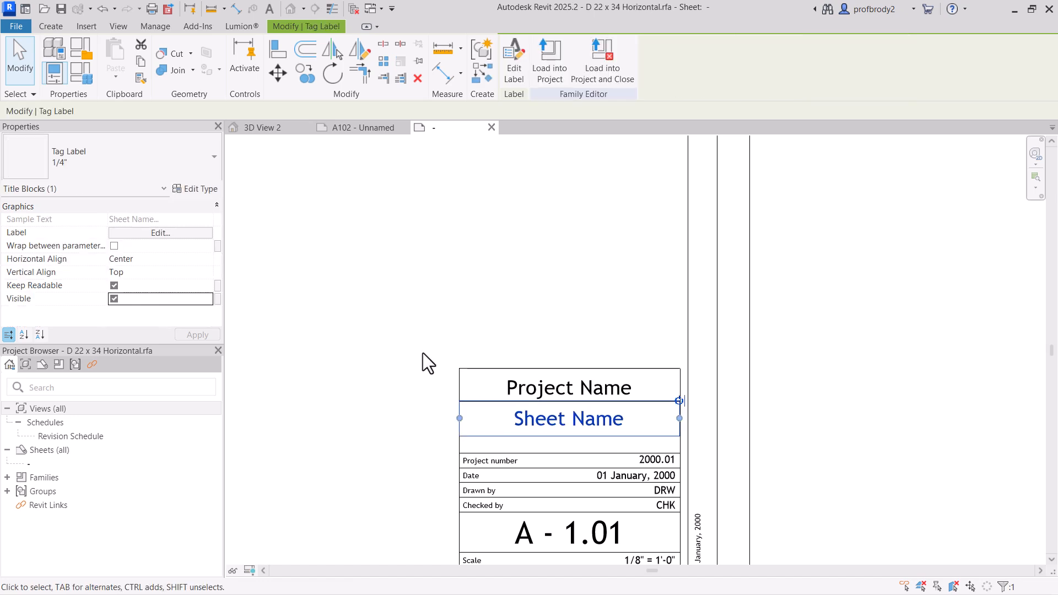
{"action": "left_click", "coordinate": [638, 258]}
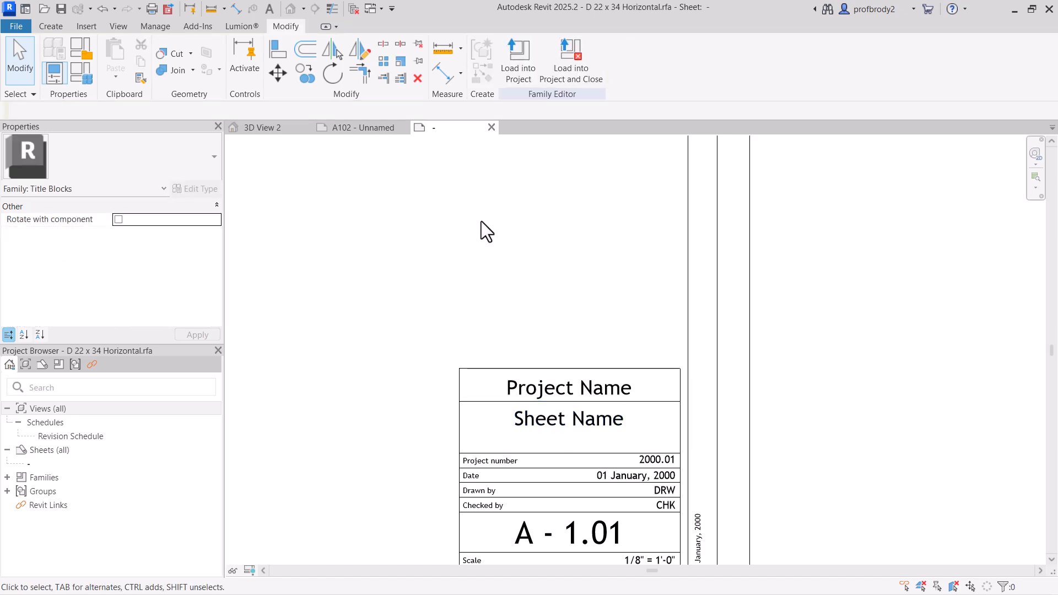
- Examine the sheet number label, the reduced information box and the overall layout of the titleblock
{"action": "scroll", "coordinate": [529, 310], "scroll_direction": "down", "scroll_amount": 3}
{"action": "middle_click_drag", "start_coordinate": [530, 300], "coordinate": [563, 301]}
{"action": "scroll", "coordinate": [543, 280], "scroll_direction": "down", "scroll_amount": 1}
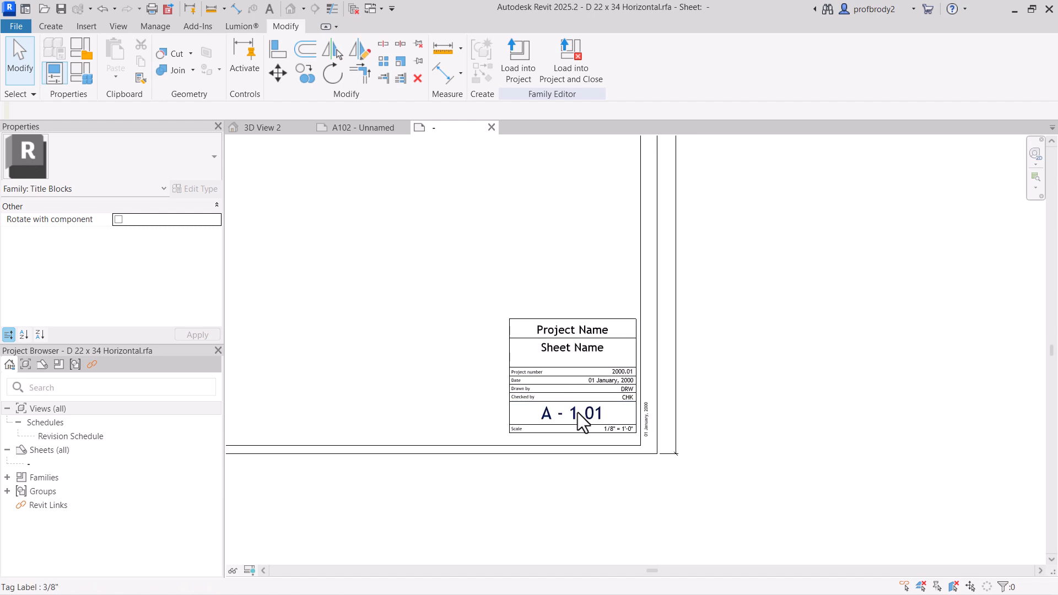
{"action": "left_click", "coordinate": [581, 422]}
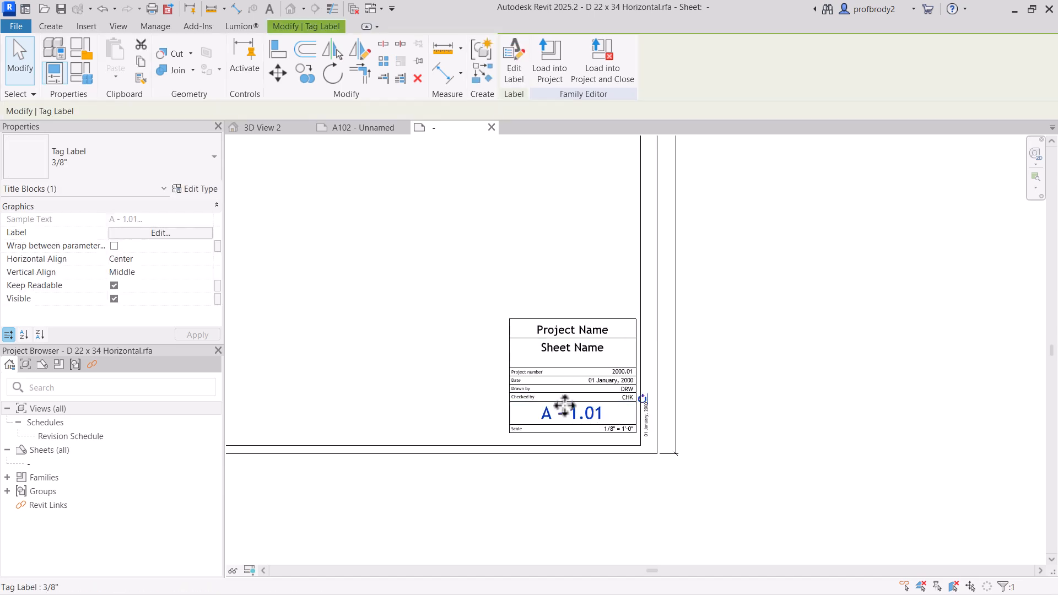
{"action": "left_click", "coordinate": [437, 375]}
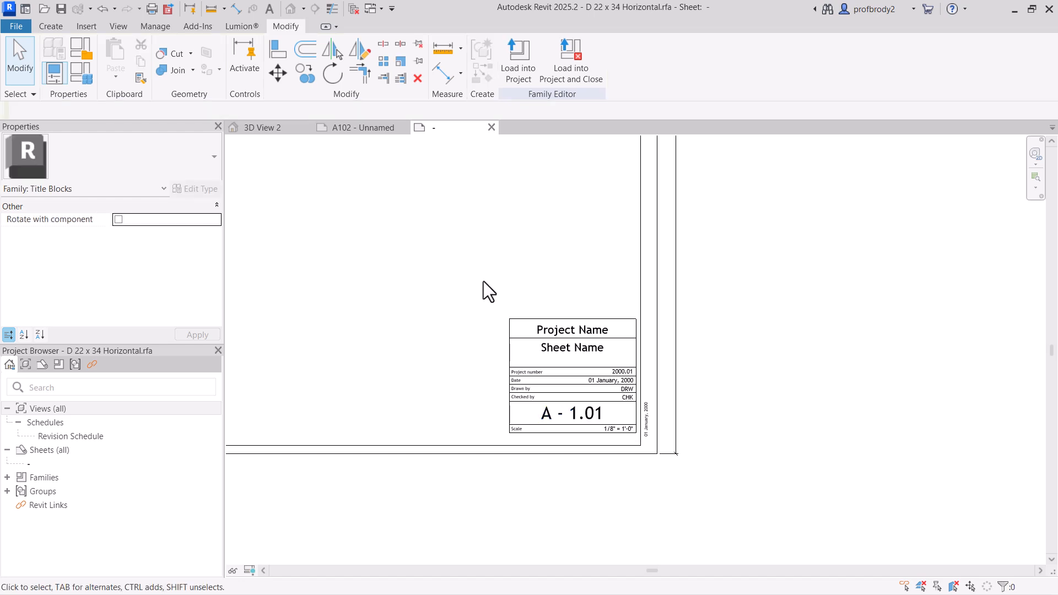
{"action": "scroll", "coordinate": [523, 389], "scroll_direction": "down", "scroll_amount": 4}
{"action": "middle_click_drag", "start_coordinate": [551, 412], "coordinate": [683, 465]}
{"action": "scroll", "coordinate": [682, 465], "scroll_direction": "down", "scroll_amount": 4}
{"action": "middle_click_drag", "start_coordinate": [456, 380], "coordinate": [523, 378]}
{"action": "scroll", "coordinate": [524, 378], "scroll_direction": "up", "scroll_amount": 1}
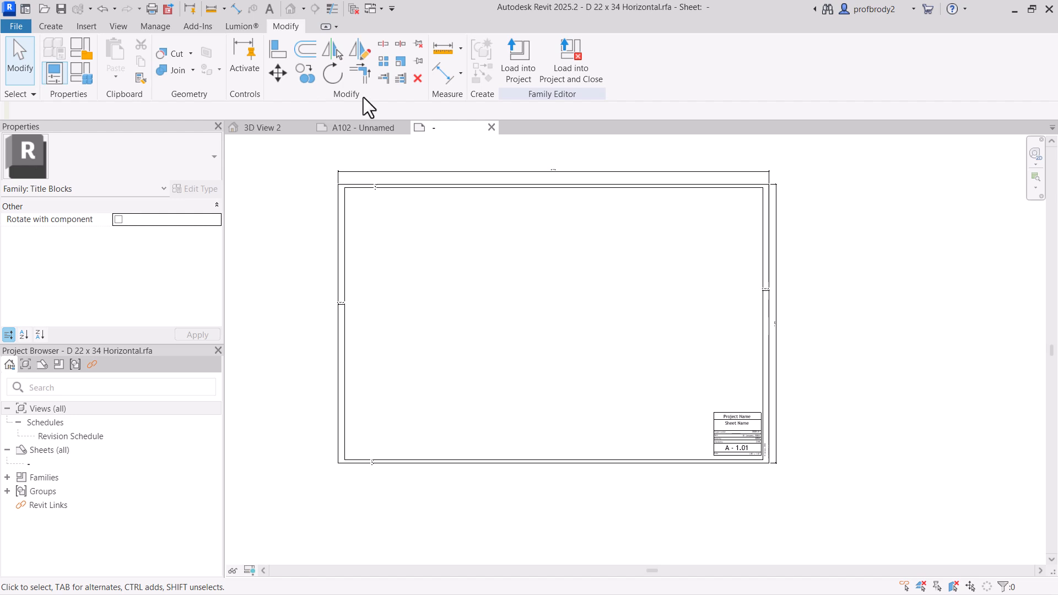
- Load the edited titleblock family into the gas station project, overwriting the existing version and its parameter values
{"action": "left_click", "coordinate": [515, 65]}
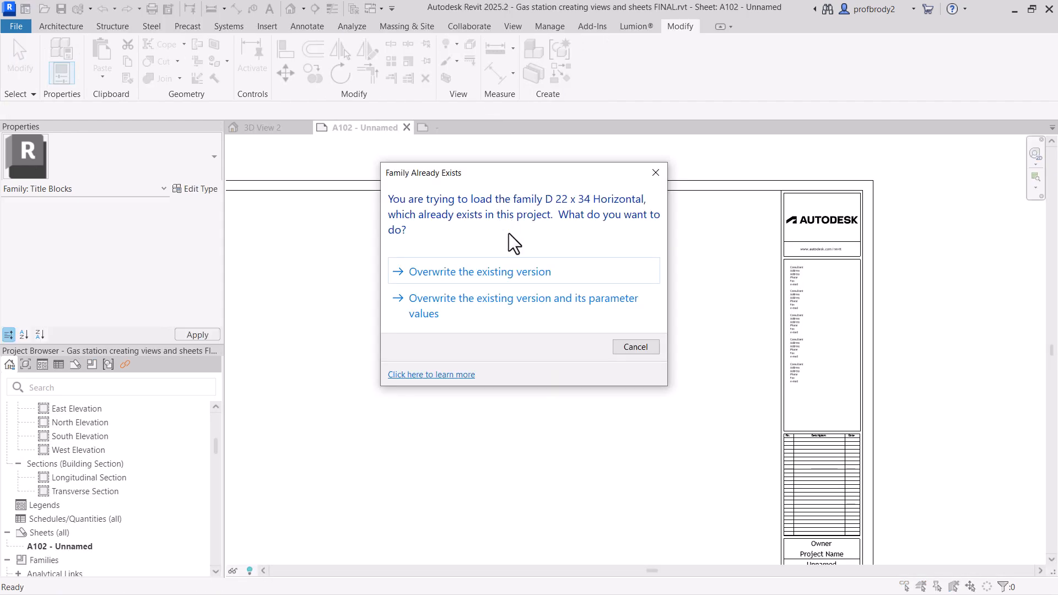
{"action": "left_click", "coordinate": [520, 305]}
{"action": "scroll", "coordinate": [699, 284], "scroll_direction": "down", "scroll_amount": 2}
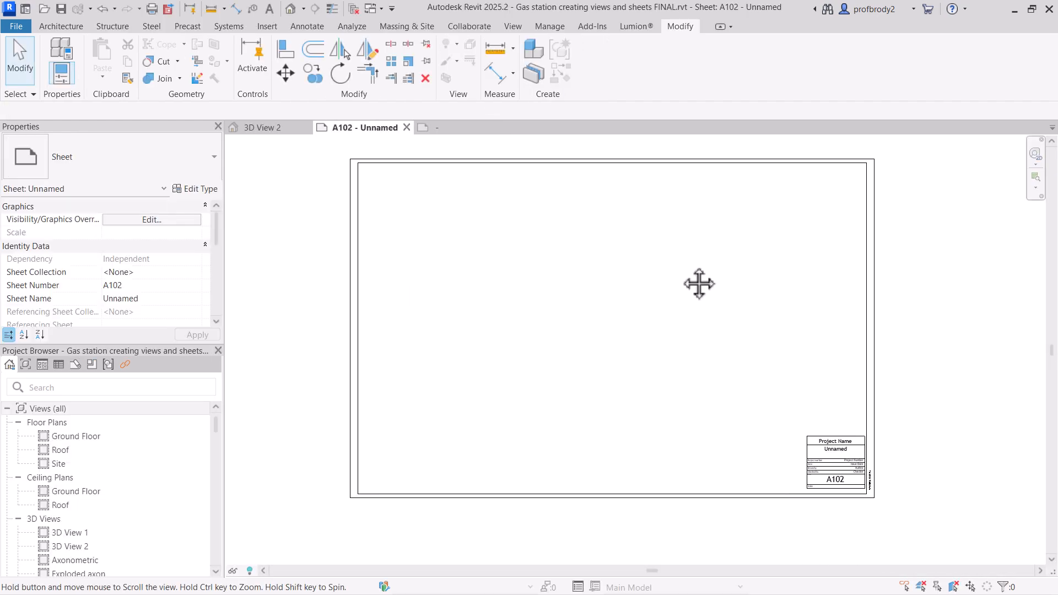
{"action": "middle_click_drag", "start_coordinate": [699, 283], "coordinate": [712, 276]}
{"action": "scroll", "coordinate": [795, 451], "scroll_direction": "up", "scroll_amount": 2}
{"action": "scroll", "coordinate": [811, 445], "scroll_direction": "down", "scroll_amount": 3}
{"action": "middle_click_drag", "start_coordinate": [789, 411], "coordinate": [815, 445]}
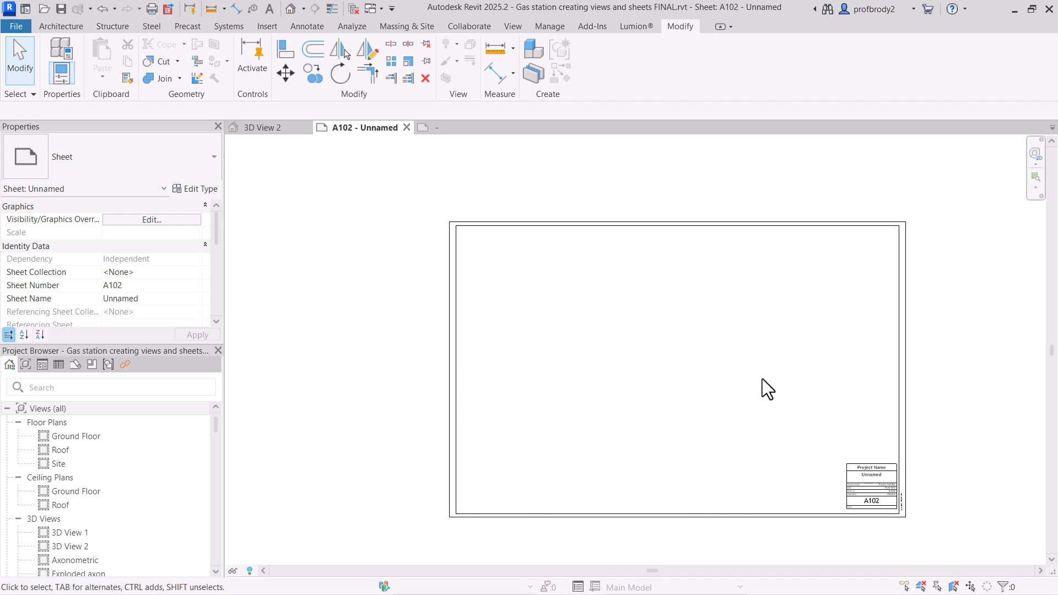
{"action": "scroll", "coordinate": [690, 387], "scroll_direction": "up", "scroll_amount": 1}
{"action": "middle_click_drag", "start_coordinate": [692, 395], "coordinate": [729, 396]}
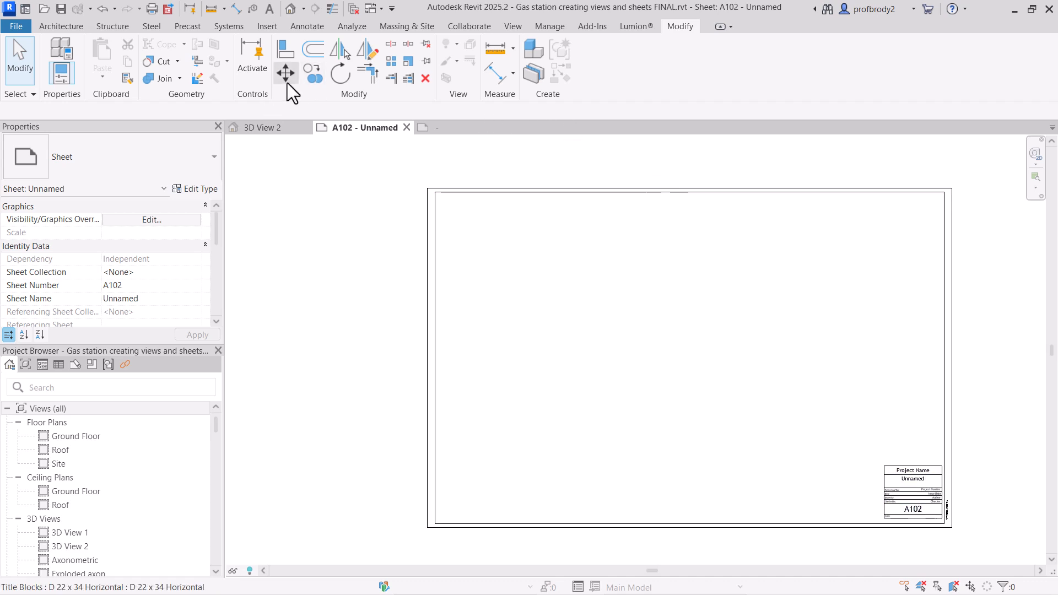
- Change the sheet number in the titleblock of the unnamed sheet to A1
{"action": "left_click", "coordinate": [547, 25]}
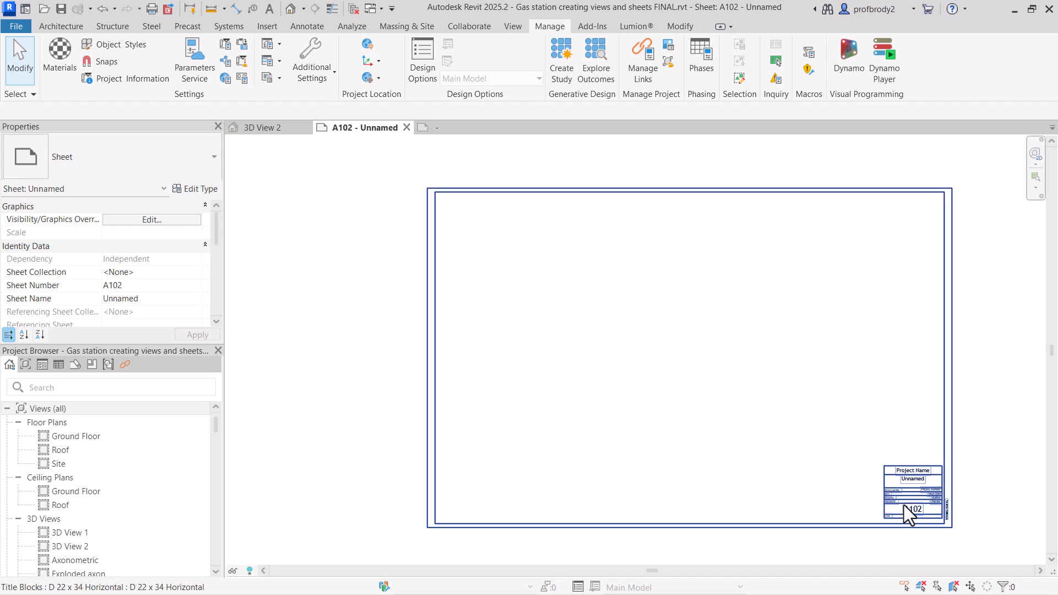
{"action": "scroll", "coordinate": [903, 508], "scroll_direction": "up", "scroll_amount": 5}
{"action": "middle_click_drag", "start_coordinate": [890, 502], "coordinate": [550, 387]}
{"action": "scroll", "coordinate": [860, 485], "scroll_direction": "up", "scroll_amount": 6}
{"action": "scroll", "coordinate": [549, 386], "scroll_direction": "up", "scroll_amount": 1}
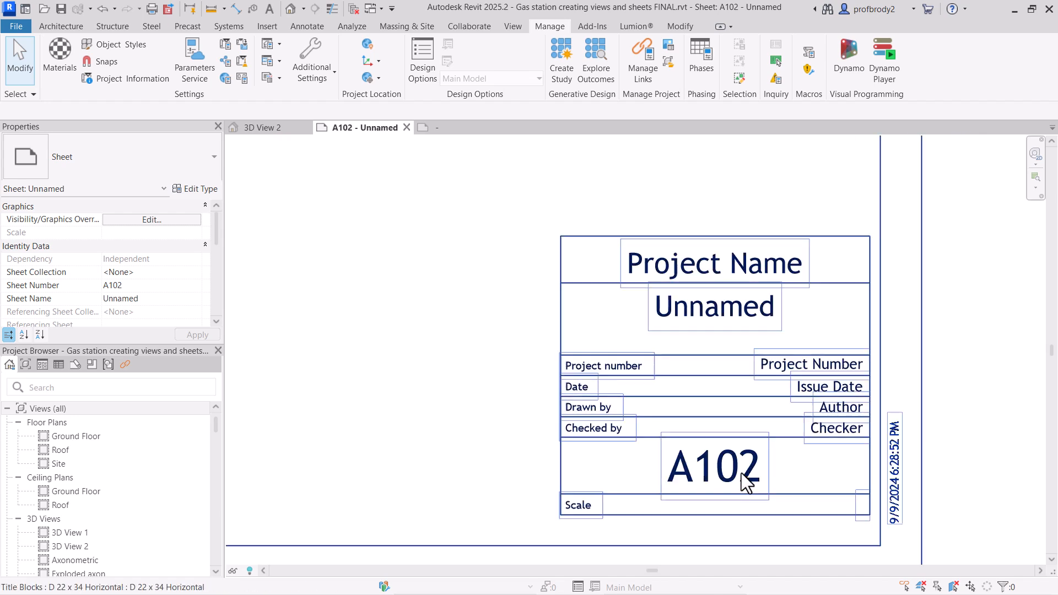
{"action": "left_click", "coordinate": [722, 484]}
{"action": "left_click", "coordinate": [713, 468]}
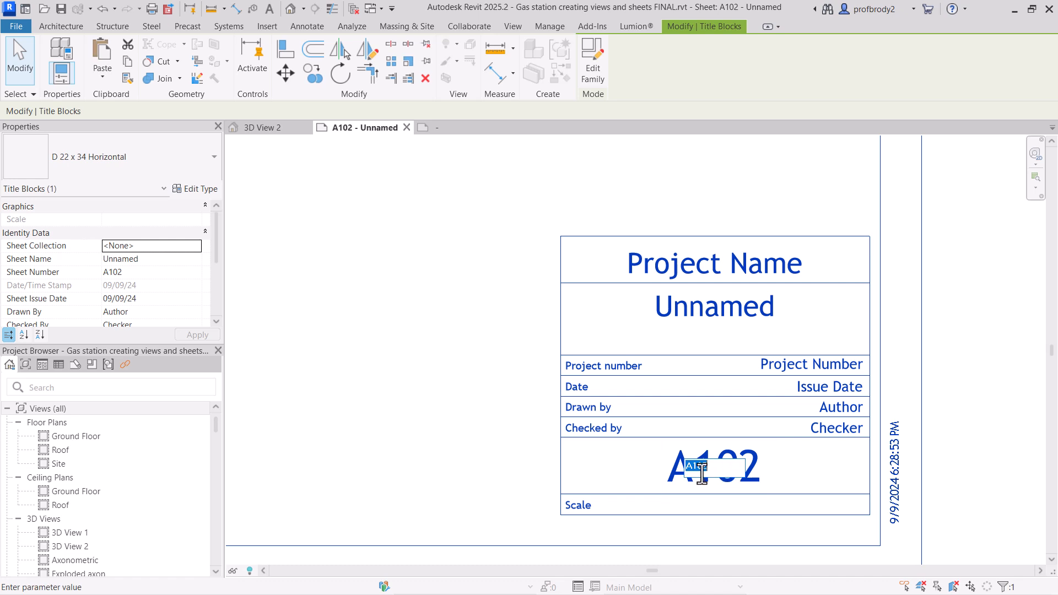
{"action": "left_click", "coordinate": [729, 468]}
{"action": "key", "text": "BackSpace"}
{"action": "key", "text": "BackSpace"}
{"action": "type", "text": "1"}
{"action": "key", "text": "Return"}
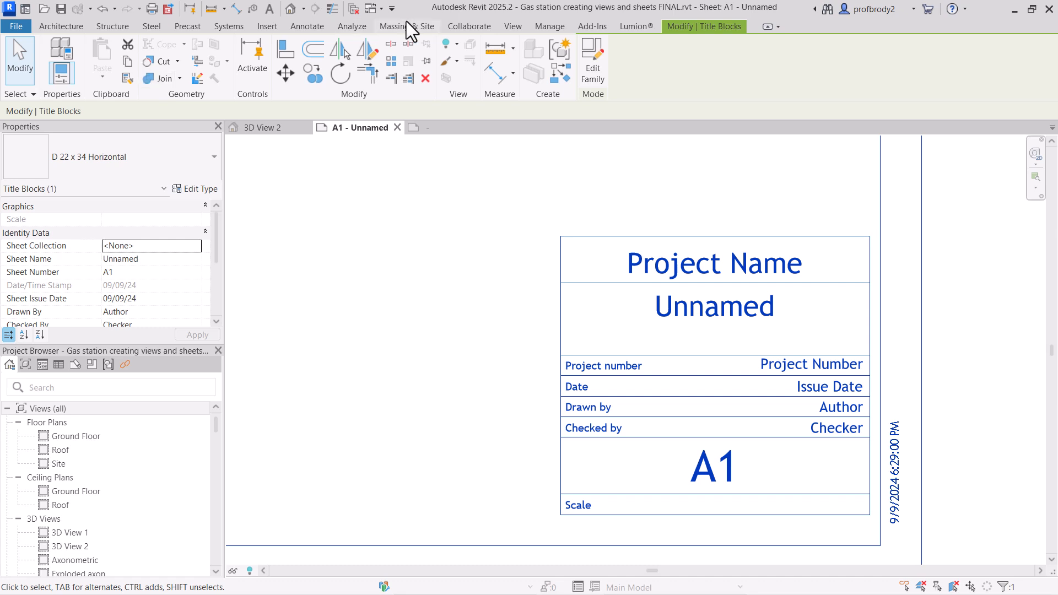
- Set the Project Issue Date in the project information to September 24th 2024
{"action": "left_click", "coordinate": [550, 26]}
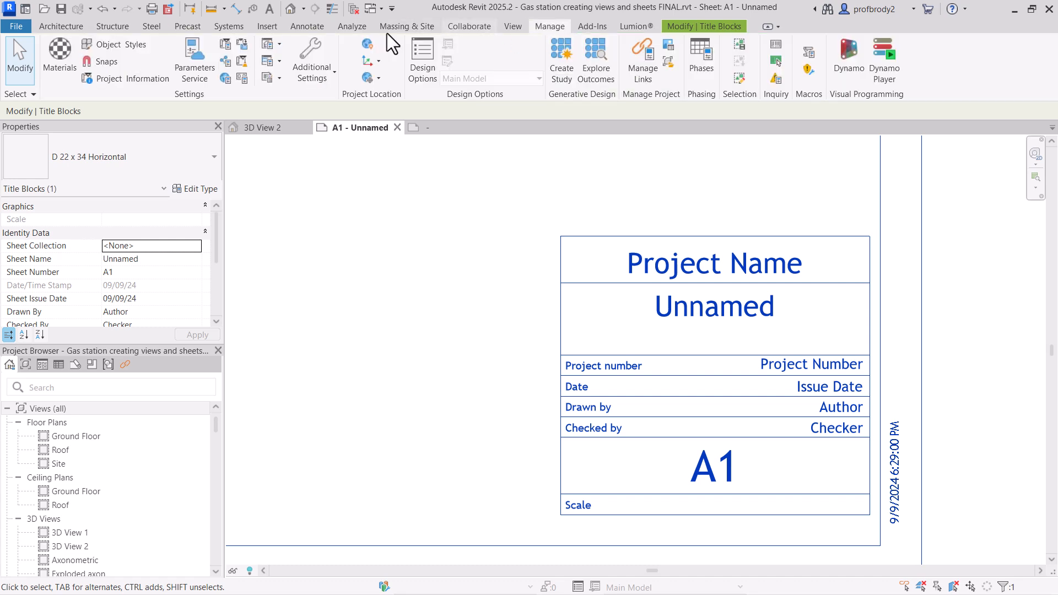
{"action": "left_click", "coordinate": [133, 80]}
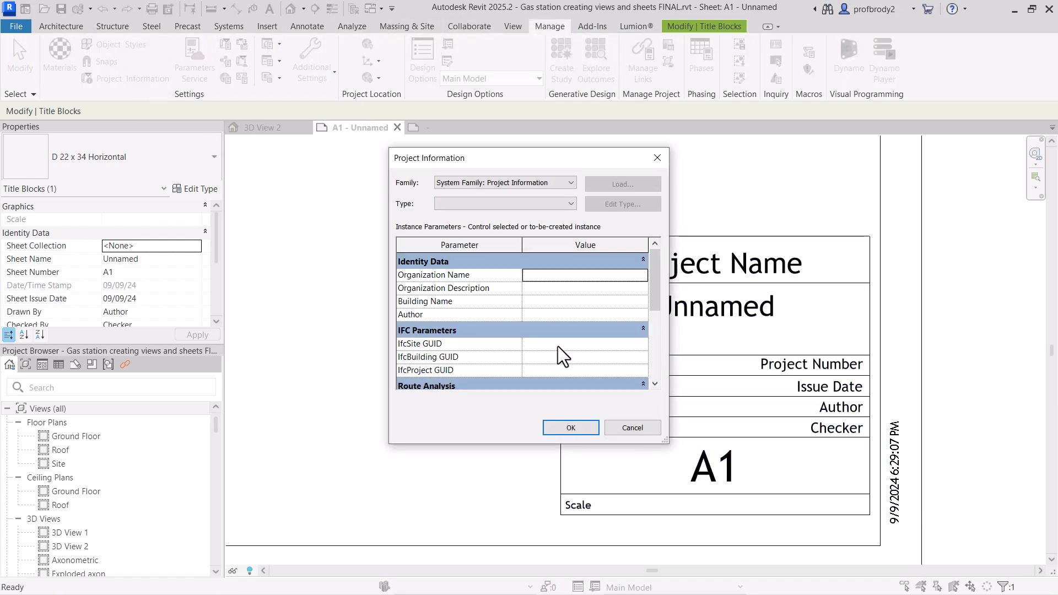
{"action": "left_click_drag", "start_coordinate": [667, 440], "coordinate": [693, 588]}
{"action": "left_click_drag", "start_coordinate": [504, 165], "coordinate": [434, 84]}
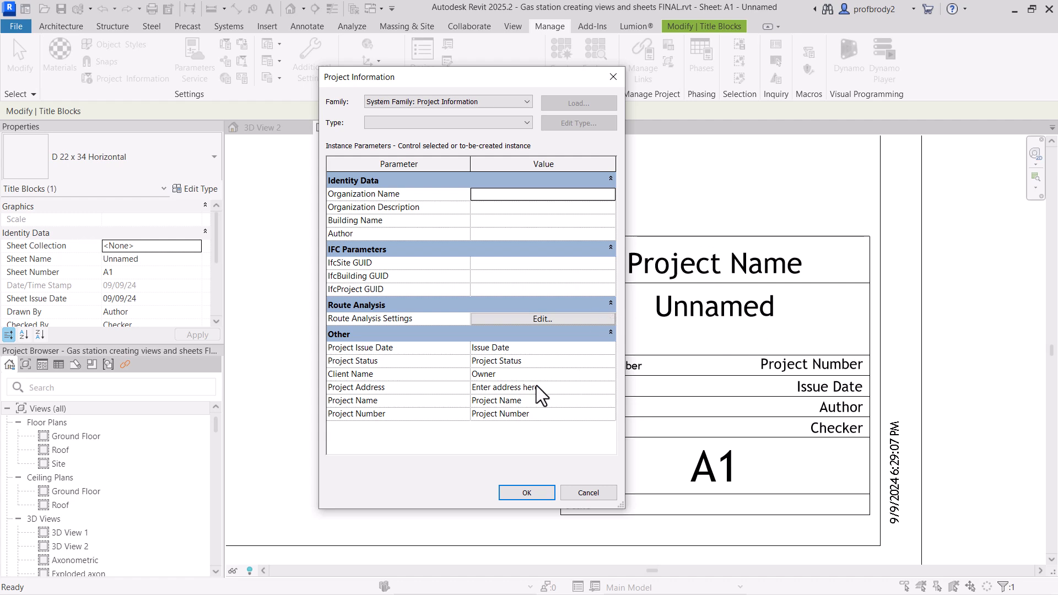
{"action": "left_click", "coordinate": [511, 352]}
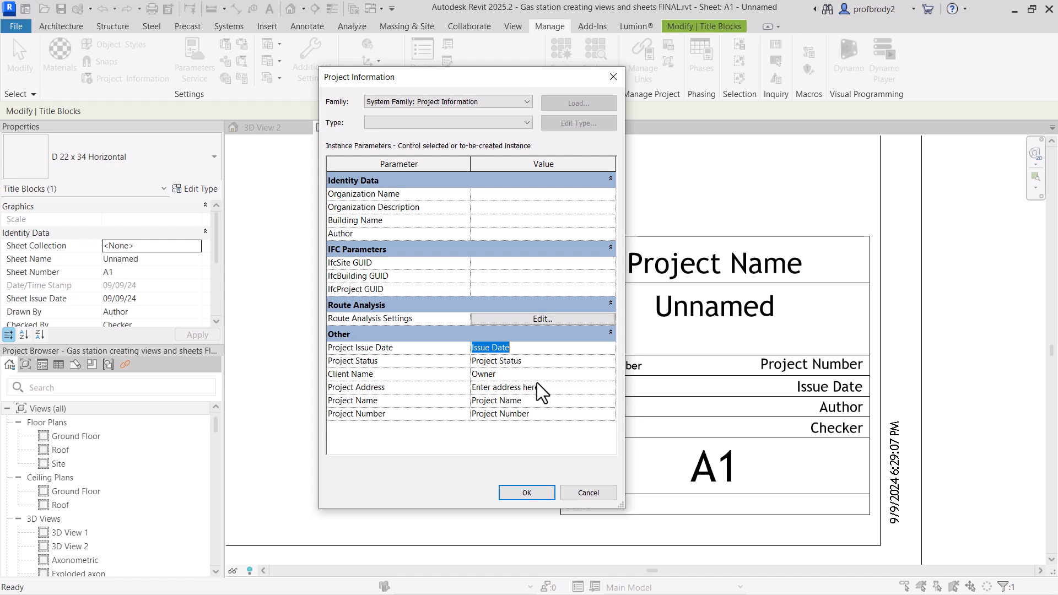
{"action": "type", "text": "September 24th 2024"}
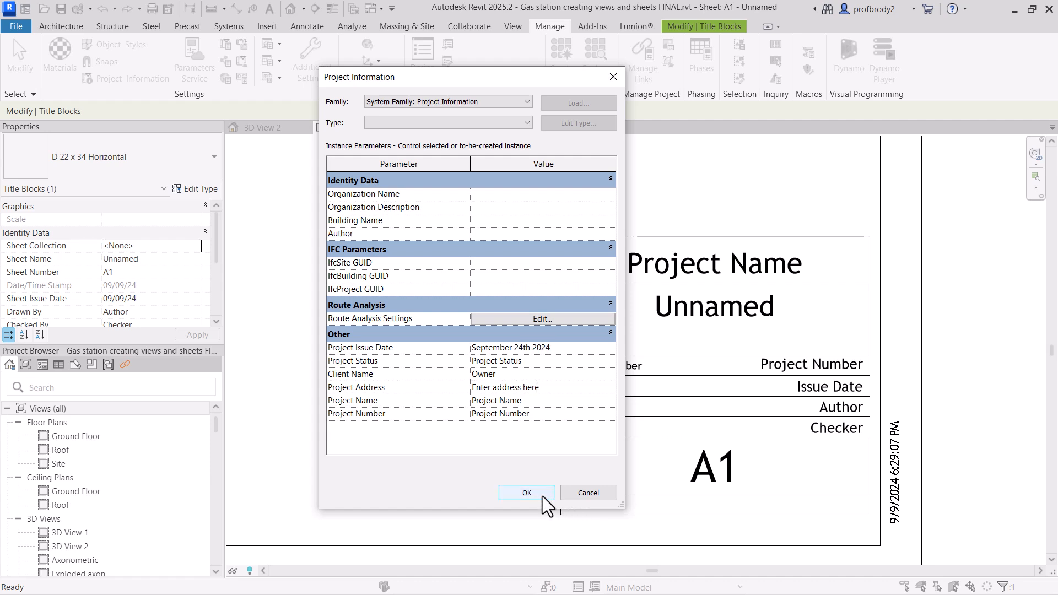
{"action": "left_click", "coordinate": [542, 496]}
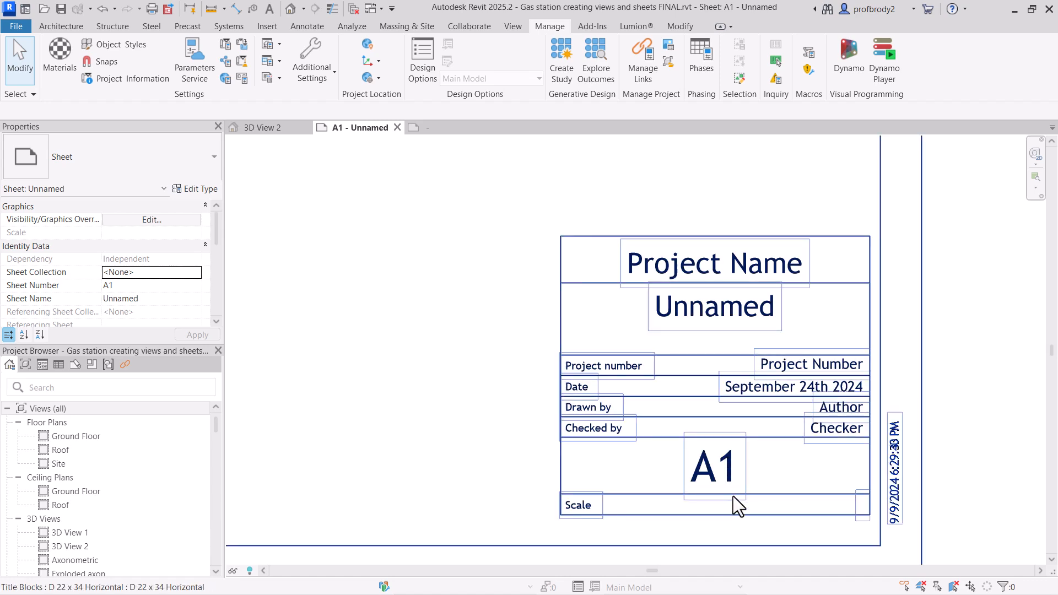
- Delete the vertical date/time stamp label beside the information box in the D 22 x 34 Horizontal titleblock family
{"action": "scroll", "coordinate": [898, 489], "scroll_direction": "down", "scroll_amount": 2}
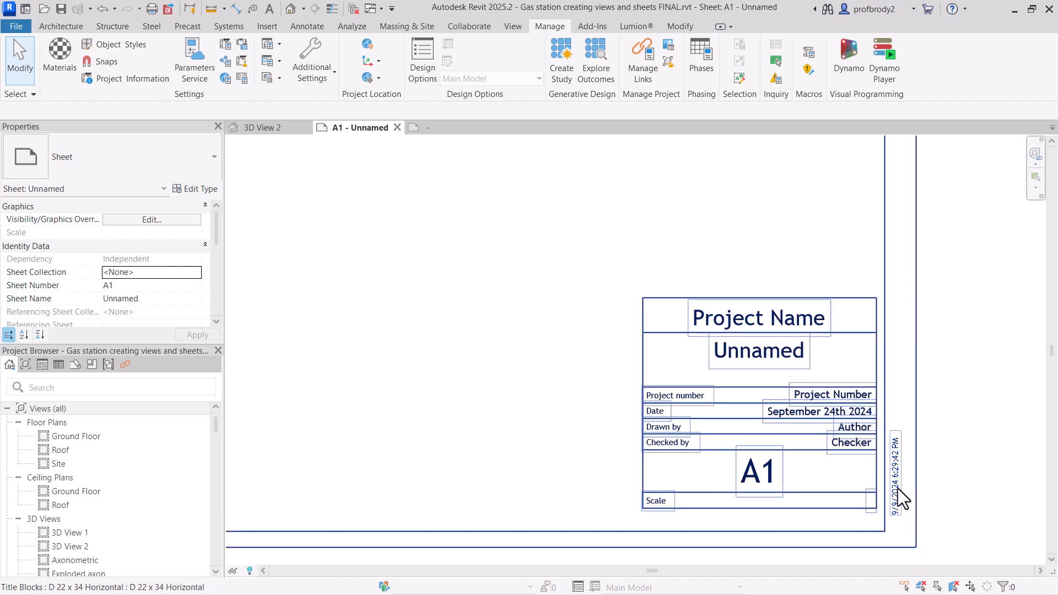
{"action": "scroll", "coordinate": [898, 498], "scroll_direction": "down", "scroll_amount": 2}
{"action": "scroll", "coordinate": [895, 503], "scroll_direction": "up", "scroll_amount": 5}
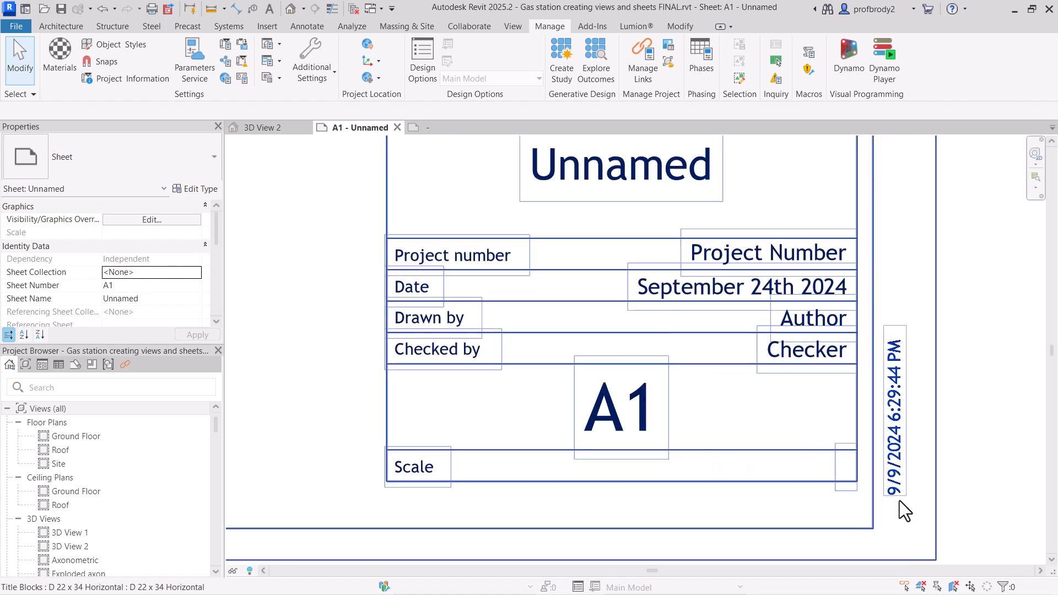
{"action": "scroll", "coordinate": [899, 500], "scroll_direction": "up", "scroll_amount": 2}
{"action": "scroll", "coordinate": [887, 473], "scroll_direction": "down", "scroll_amount": 4}
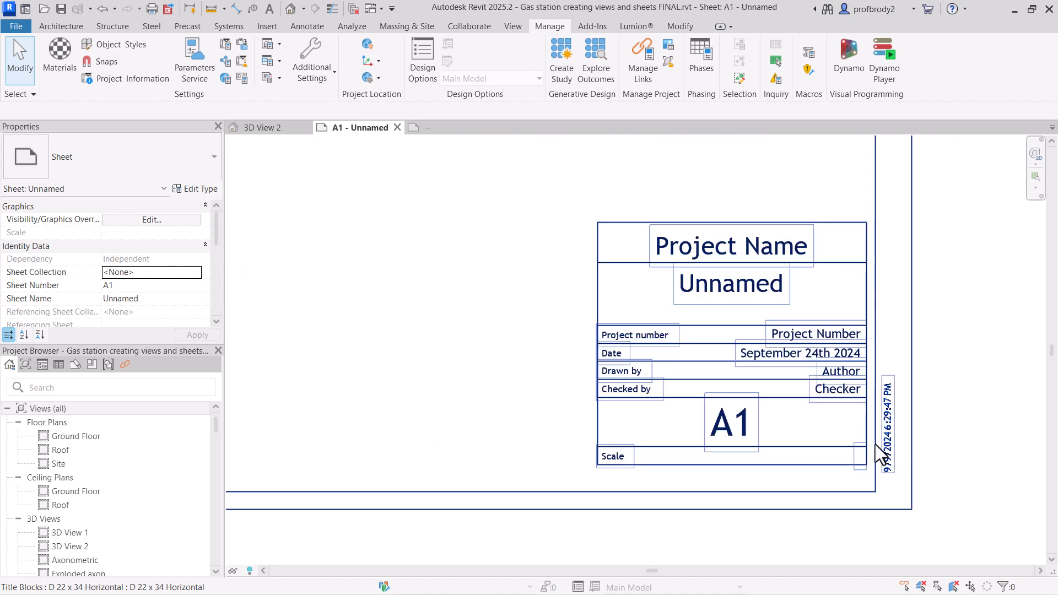
{"action": "left_click", "coordinate": [267, 127]}
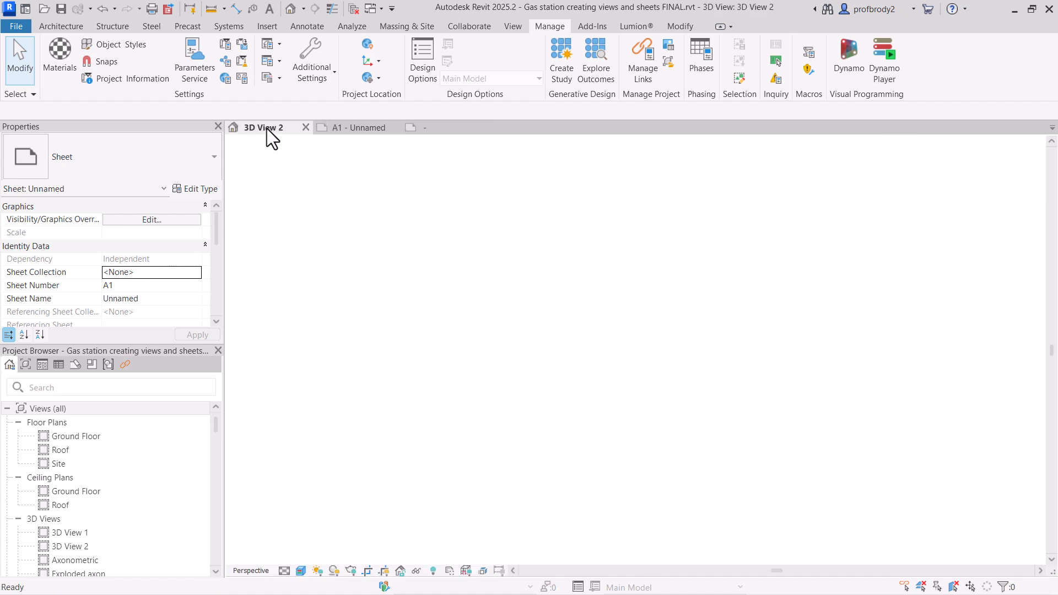
{"action": "left_click", "coordinate": [352, 128]}
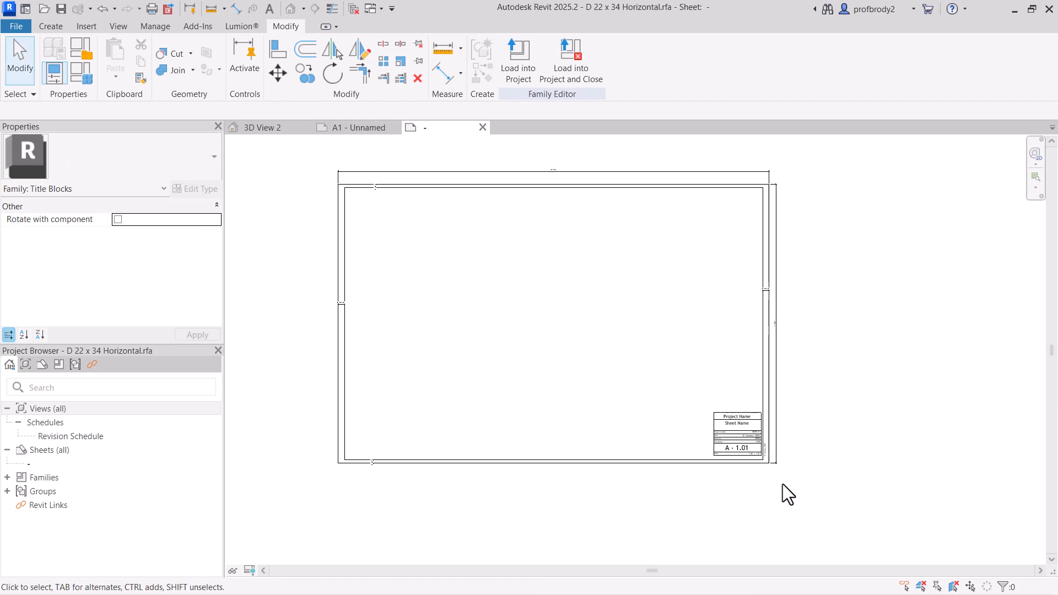
{"action": "scroll", "coordinate": [781, 470], "scroll_direction": "up", "scroll_amount": 3}
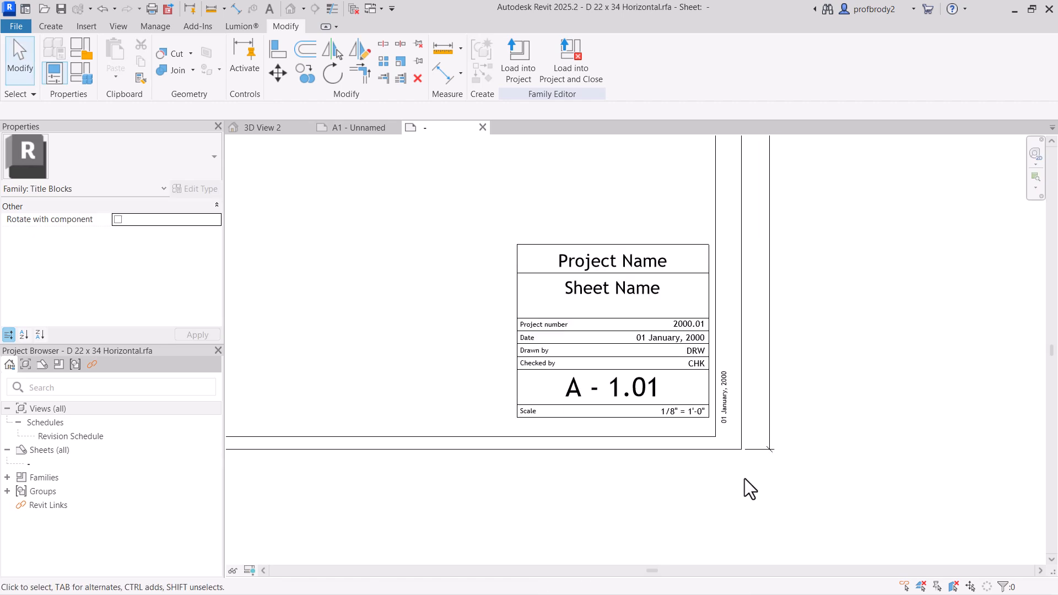
{"action": "left_click_drag", "start_coordinate": [741, 469], "coordinate": [728, 412]}
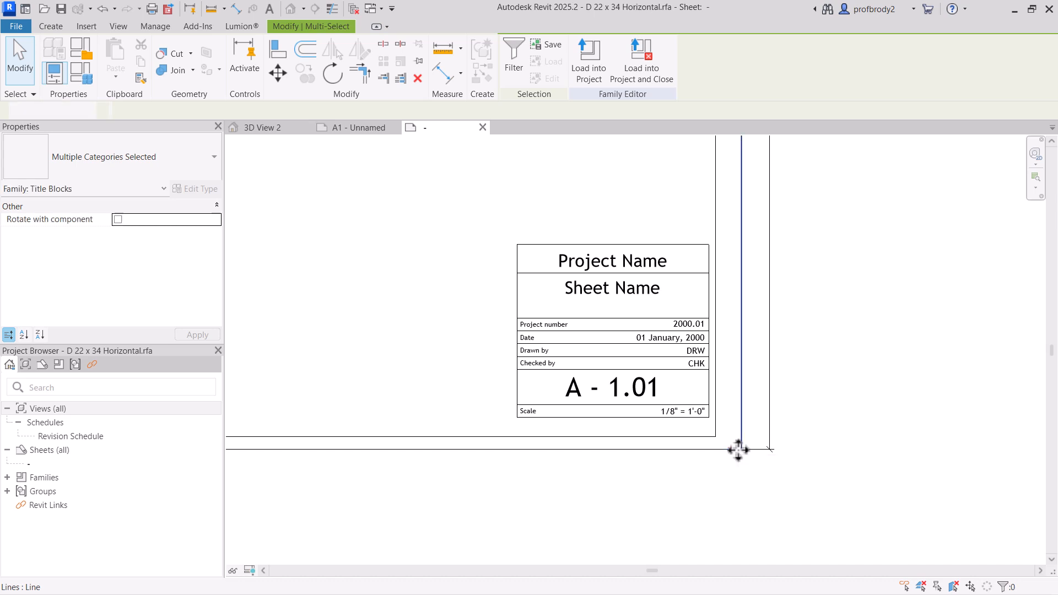
{"action": "key", "text": "Escape"}
- Check the titleblock's outer border lines and reload the family into the gas station project, overwriting the existing version
{"action": "left_click", "coordinate": [741, 404]}
{"action": "left_click", "coordinate": [653, 452]}
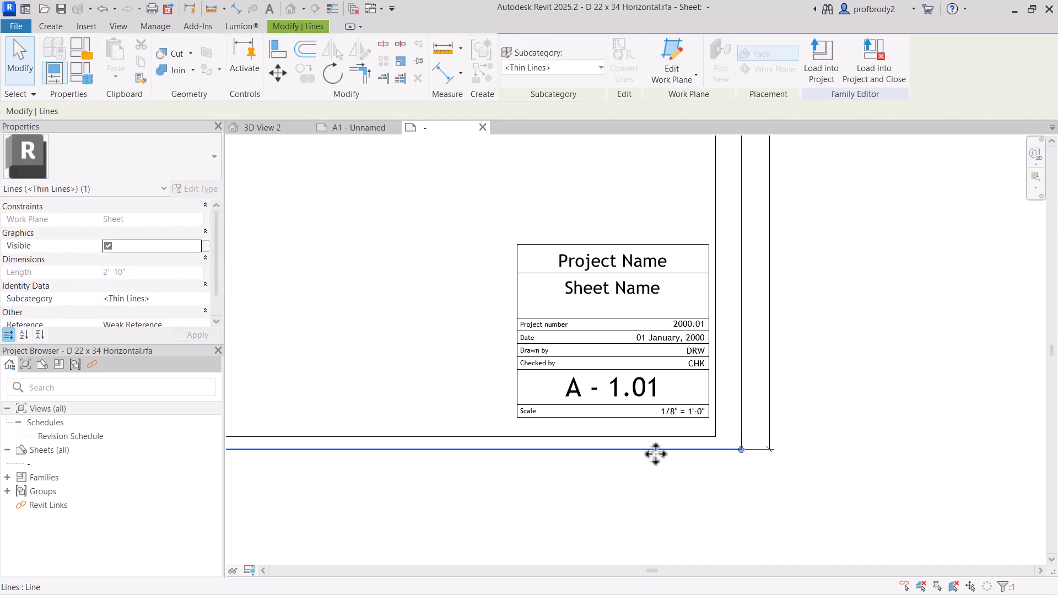
{"action": "scroll", "coordinate": [642, 496], "scroll_direction": "down", "scroll_amount": 6}
{"action": "scroll", "coordinate": [354, 395], "scroll_direction": "up", "scroll_amount": 5}
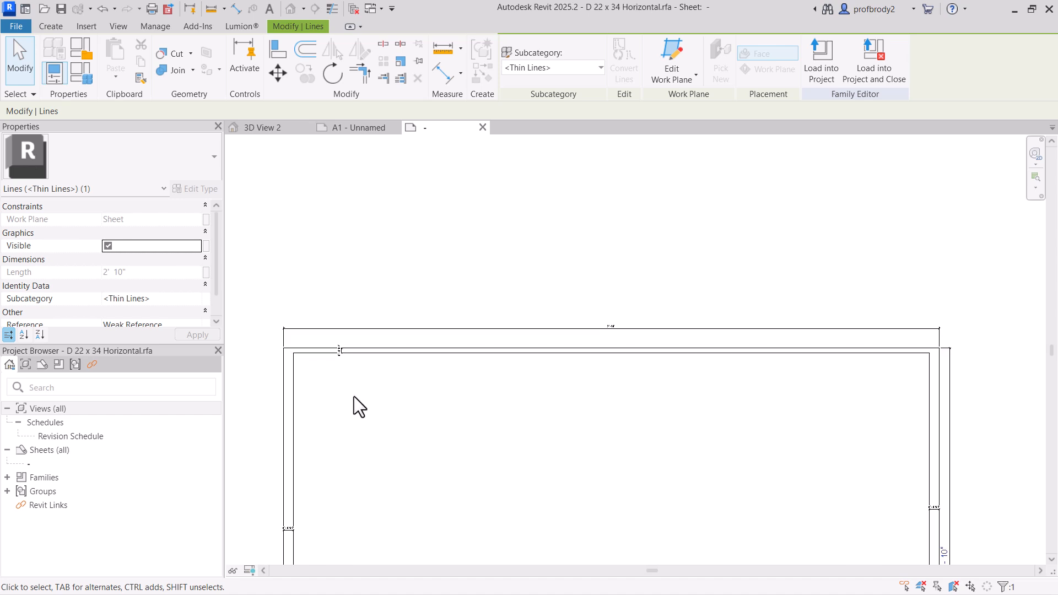
{"action": "left_click", "coordinate": [284, 336]}
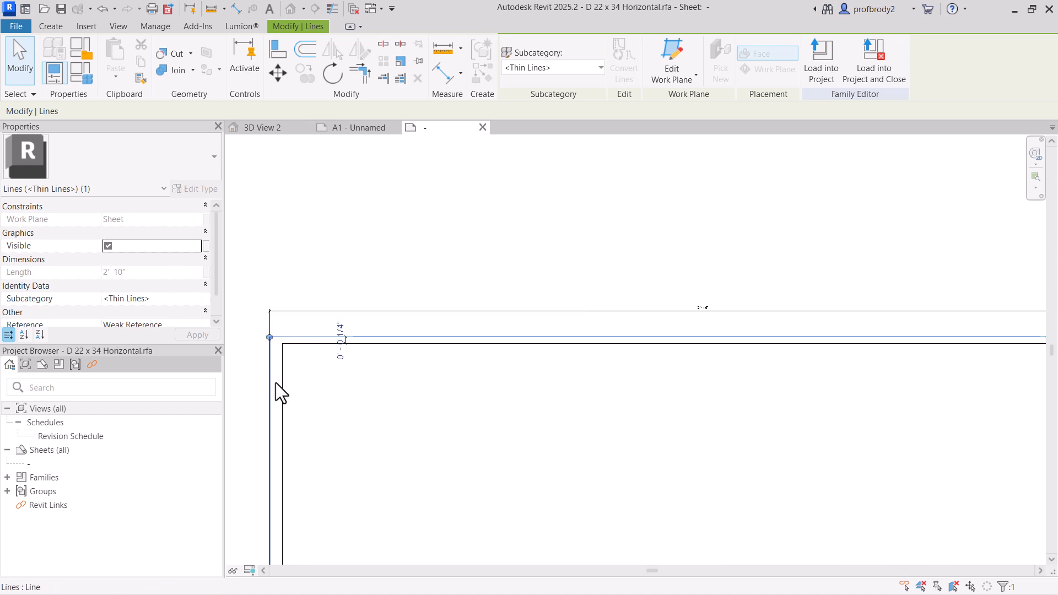
{"action": "scroll", "coordinate": [423, 333], "scroll_direction": "down", "scroll_amount": 5}
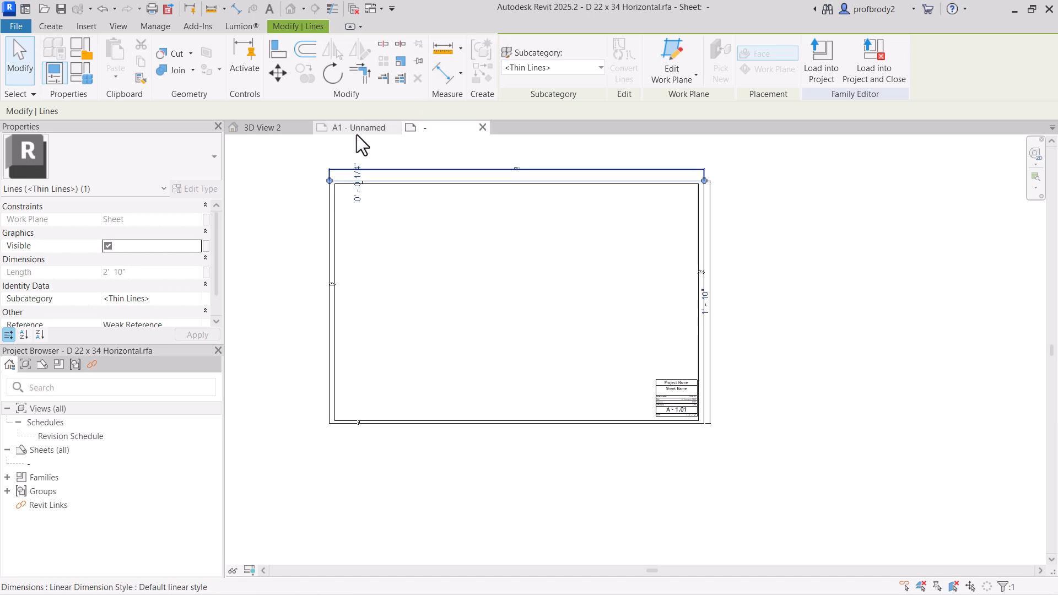
{"action": "left_click", "coordinate": [832, 71]}
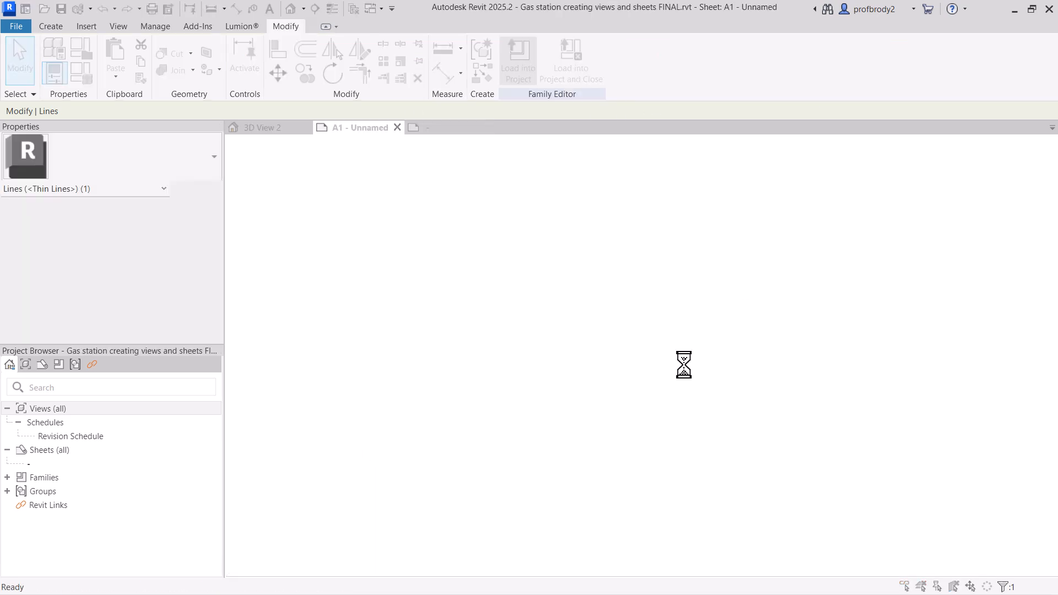
{"action": "left_click", "coordinate": [518, 305]}
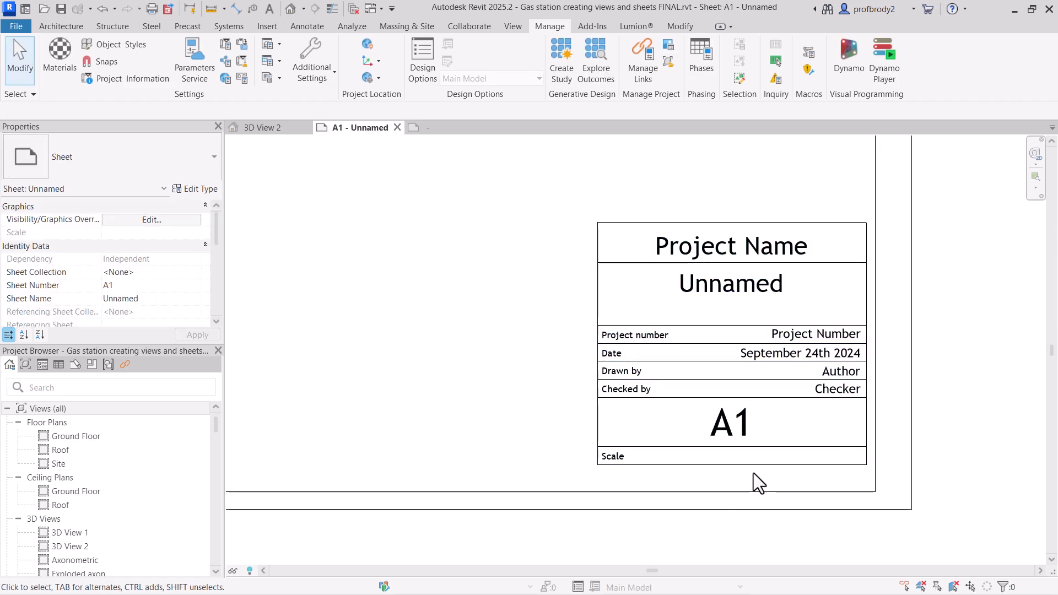
- In the titleblock family, nudge the whole information box down so its gap to the lower border matches the side gap
{"action": "scroll", "coordinate": [804, 485], "scroll_direction": "down", "scroll_amount": 1}
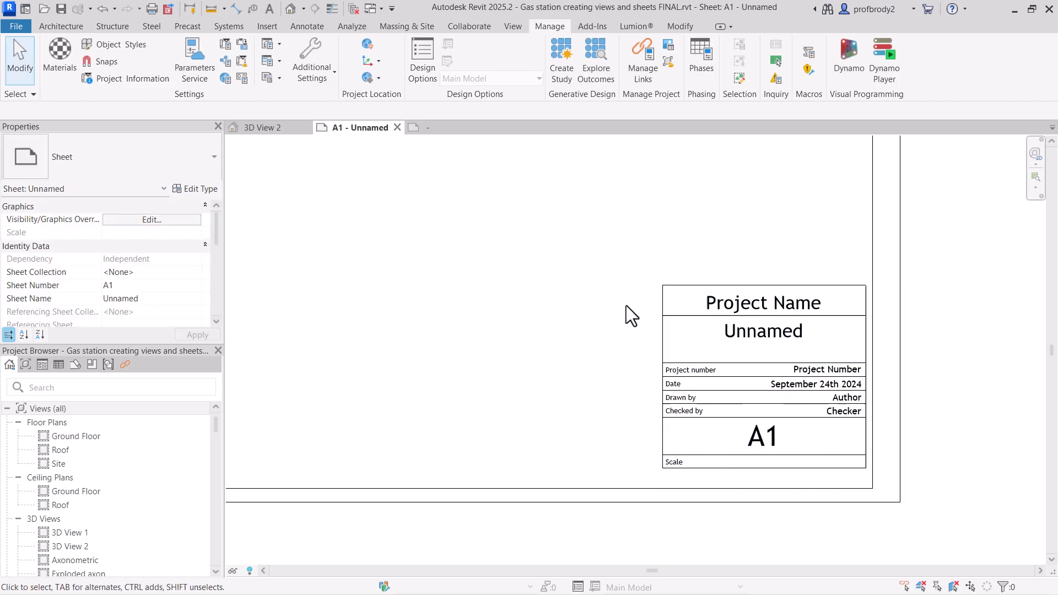
{"action": "left_click_drag", "start_coordinate": [626, 252], "coordinate": [878, 475]}
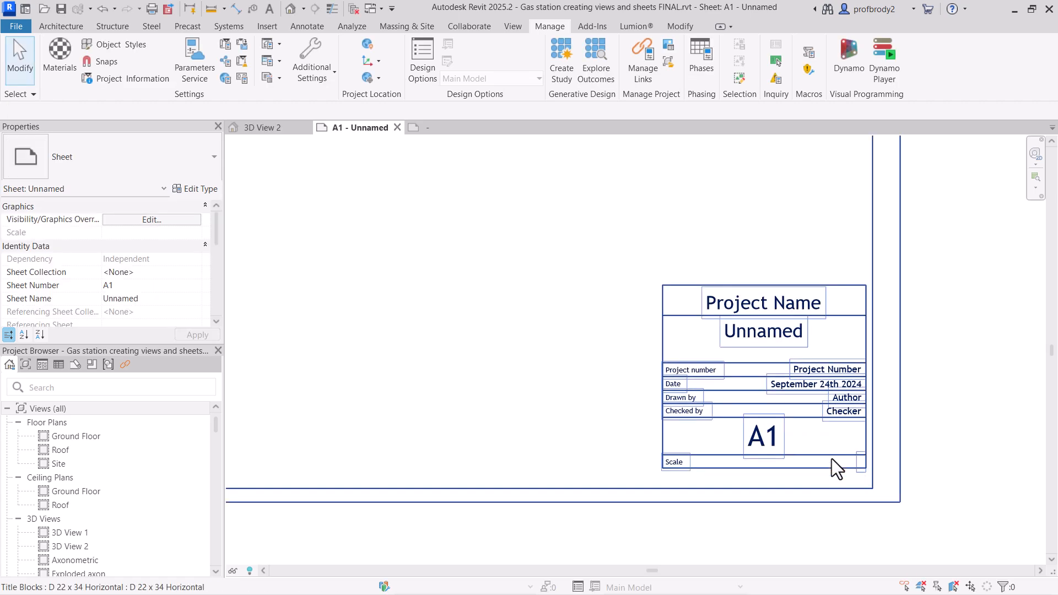
{"action": "key", "text": "Escape"}
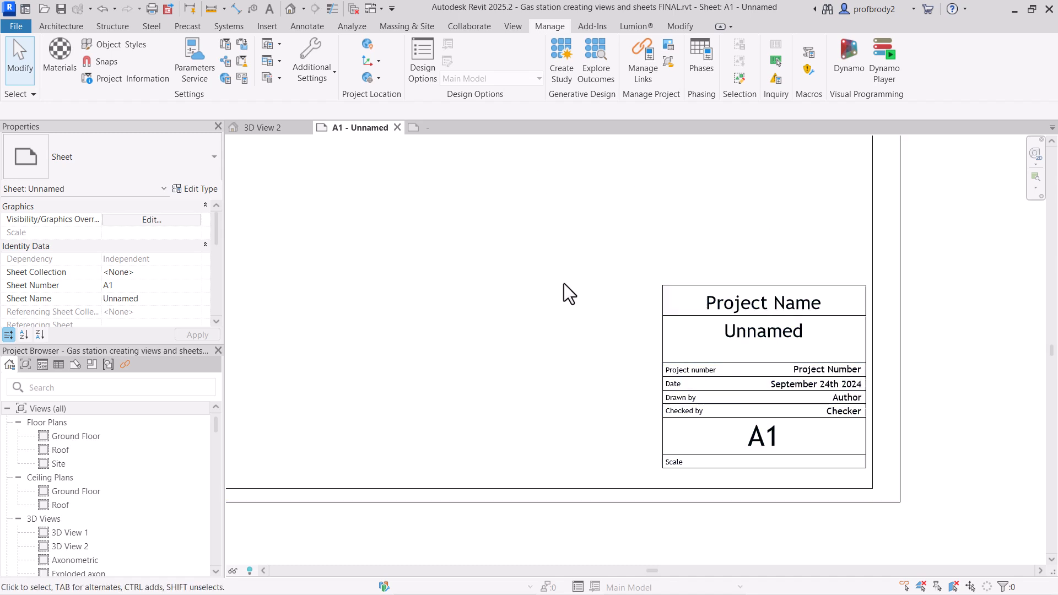
{"action": "left_click", "coordinate": [446, 127]}
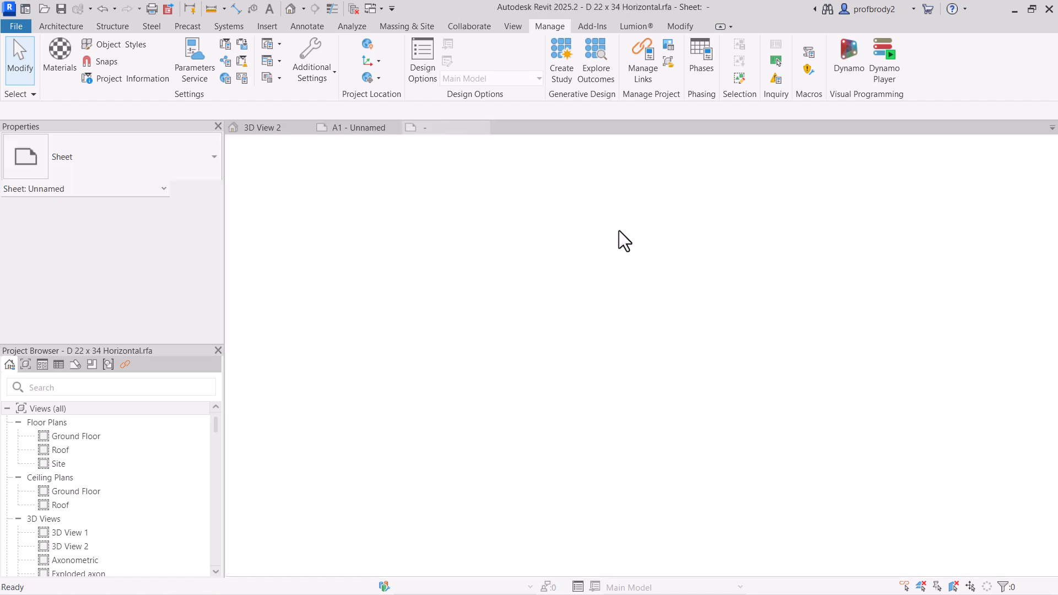
{"action": "scroll", "coordinate": [661, 374], "scroll_direction": "up", "scroll_amount": 2}
{"action": "scroll", "coordinate": [630, 342], "scroll_direction": "up", "scroll_amount": 5}
{"action": "middle_click_drag", "start_coordinate": [657, 402], "coordinate": [532, 280]}
{"action": "left_click_drag", "start_coordinate": [533, 197], "coordinate": [799, 442]}
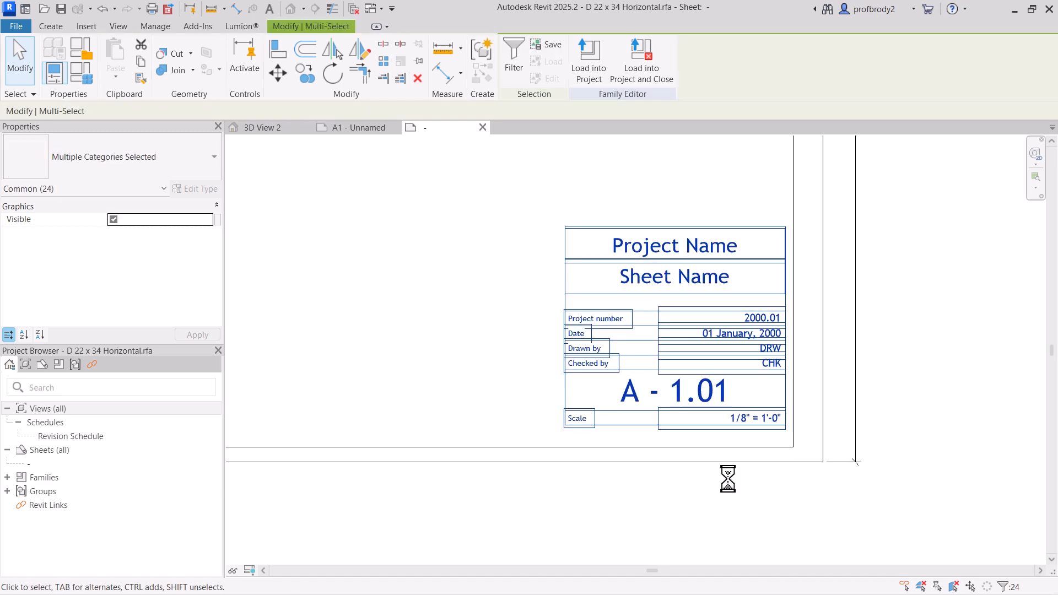
{"action": "key", "text": "Down"}
{"action": "key", "text": "Down"}
{"action": "key", "text": "Down"}
{"action": "left_click", "coordinate": [467, 365]}
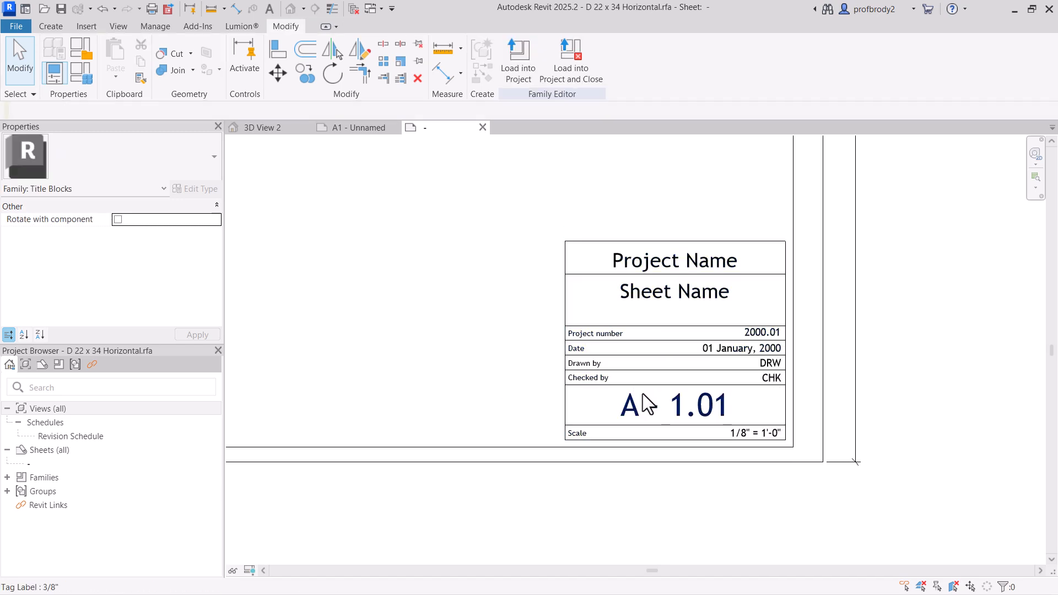
- Update the gas station project with the titleblock's repositioned information box and return to sheet A1
{"action": "left_click", "coordinate": [655, 406]}
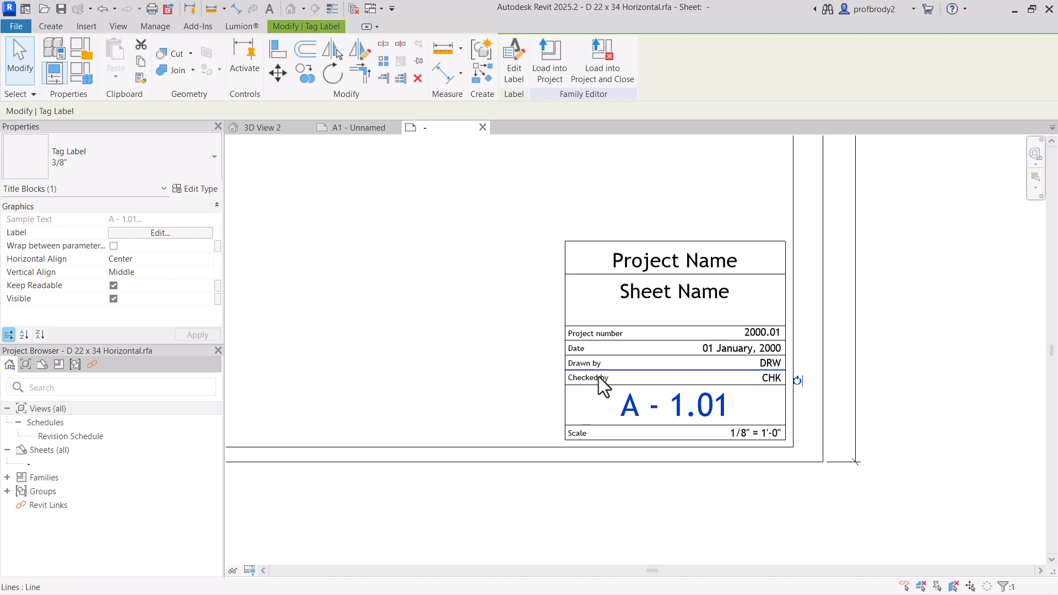
{"action": "left_click", "coordinate": [493, 273]}
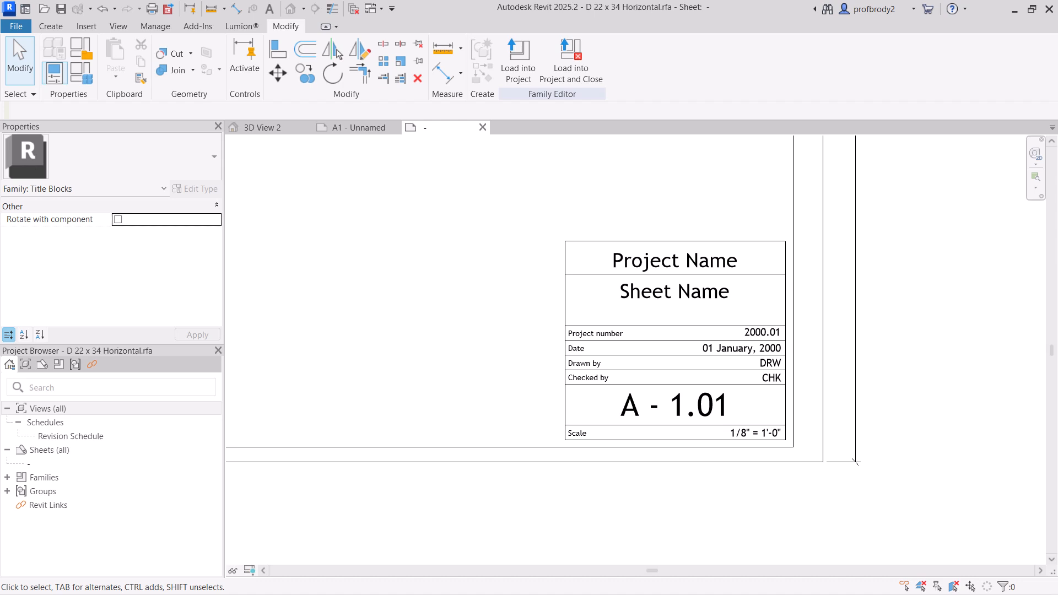
{"action": "left_click", "coordinate": [359, 127]}
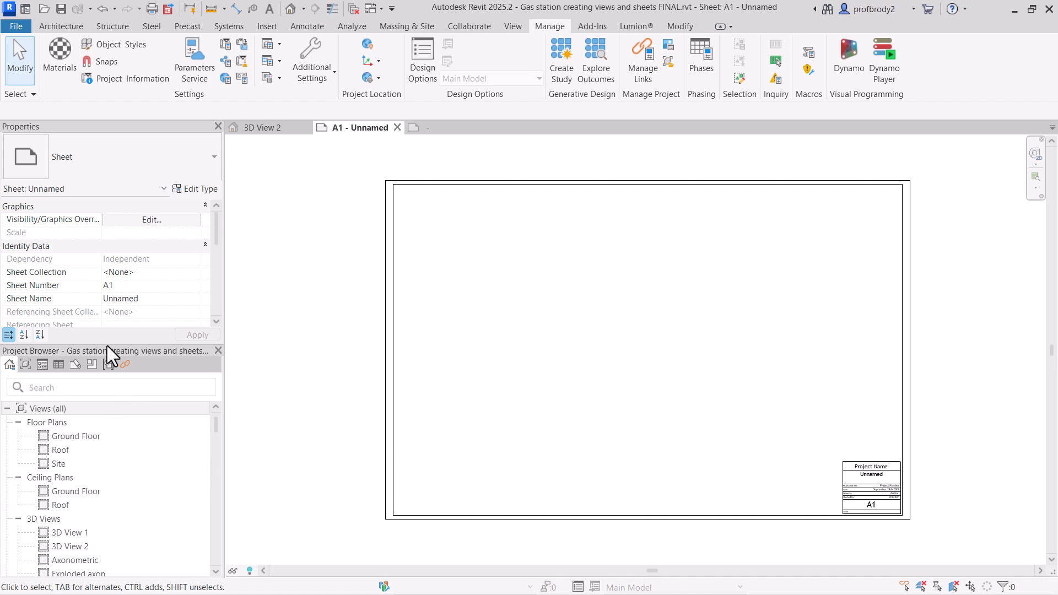
- Place the Site floor plan view in the upper-right area of sheet A1, above the information box
{"action": "left_click_drag", "start_coordinate": [107, 347], "coordinate": [107, 267]}
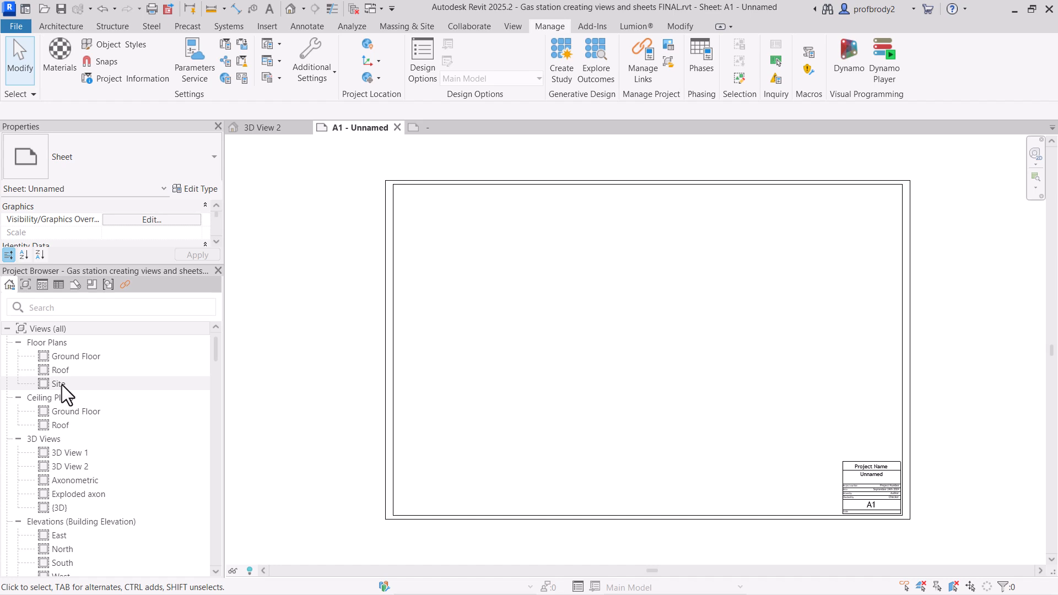
{"action": "left_click_drag", "start_coordinate": [61, 385], "coordinate": [660, 332]}
{"action": "left_click", "coordinate": [820, 280]}
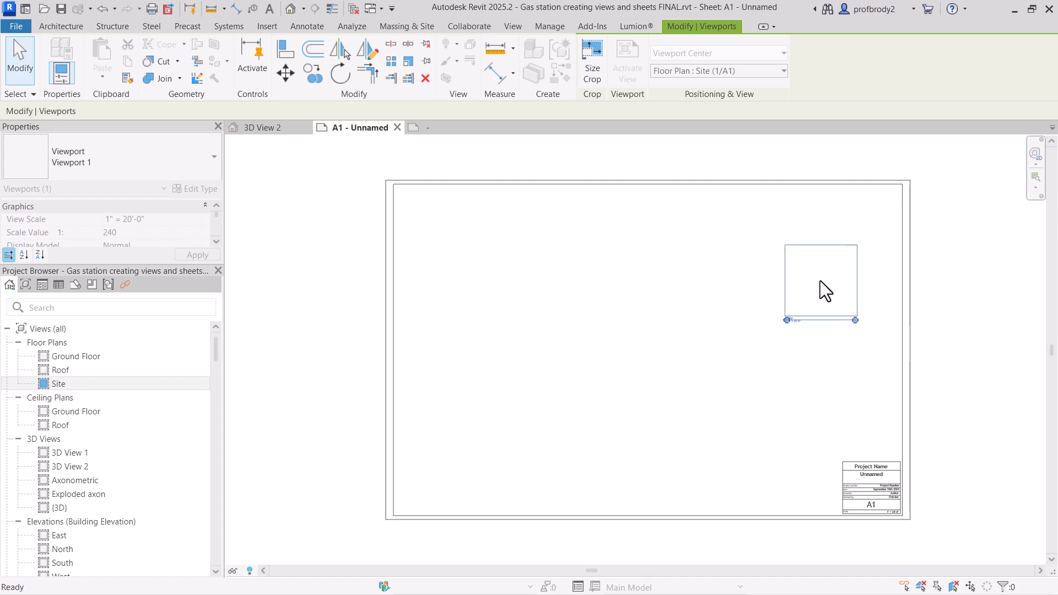
{"action": "scroll", "coordinate": [818, 323], "scroll_direction": "up", "scroll_amount": 5}
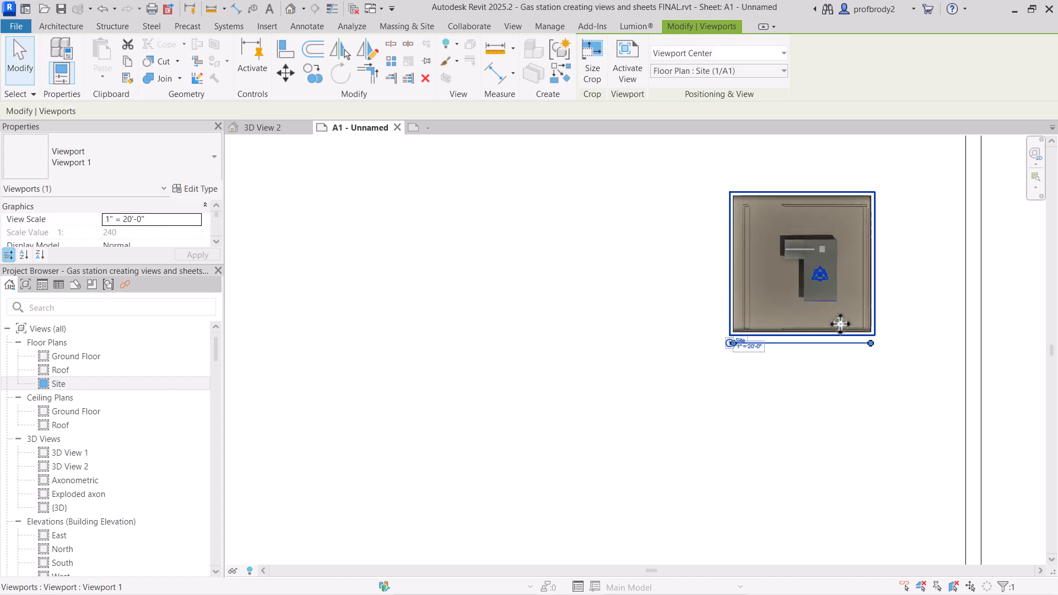
- Set the Site viewport's scale to 1/4" = 1'-0" and move the enlarged viewport back over sheet A1
{"action": "scroll", "coordinate": [844, 374], "scroll_direction": "down", "scroll_amount": 2}
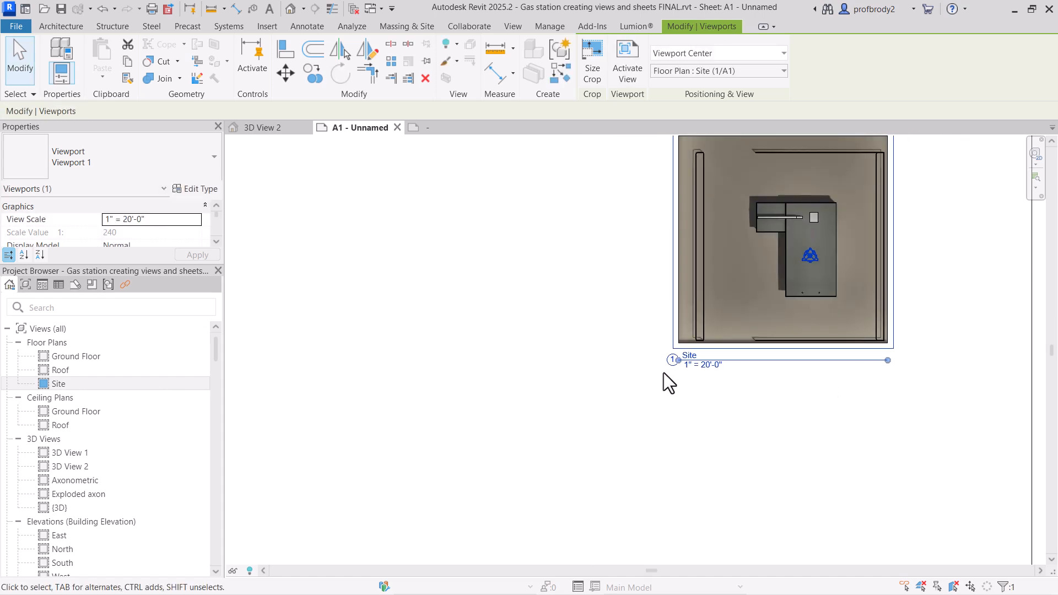
{"action": "scroll", "coordinate": [737, 361], "scroll_direction": "up", "scroll_amount": 3}
{"action": "scroll", "coordinate": [710, 469], "scroll_direction": "down", "scroll_amount": 3}
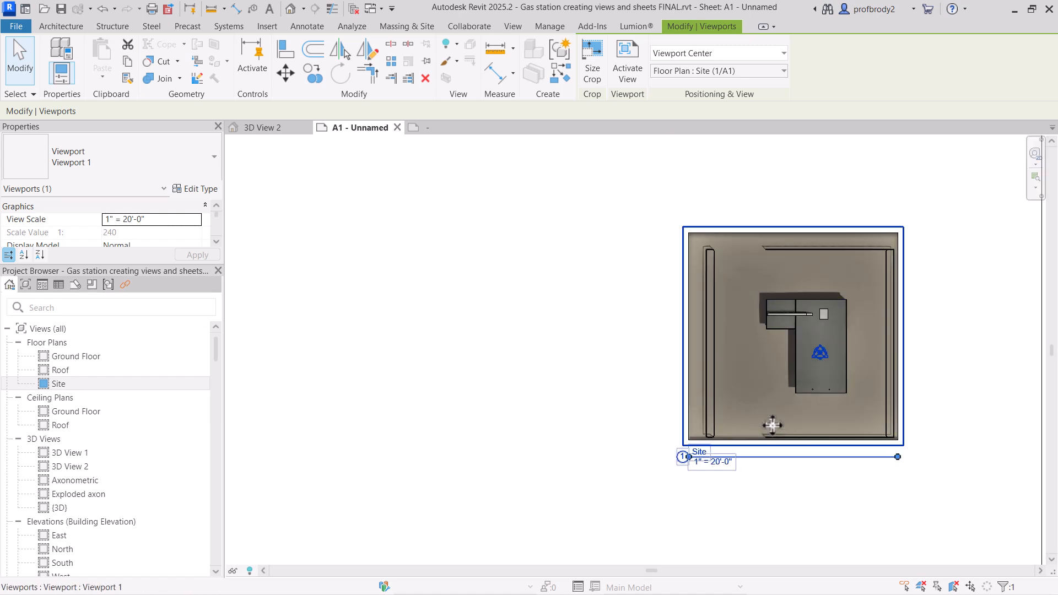
{"action": "left_click", "coordinate": [180, 219]}
{"action": "left_click", "coordinate": [196, 219]}
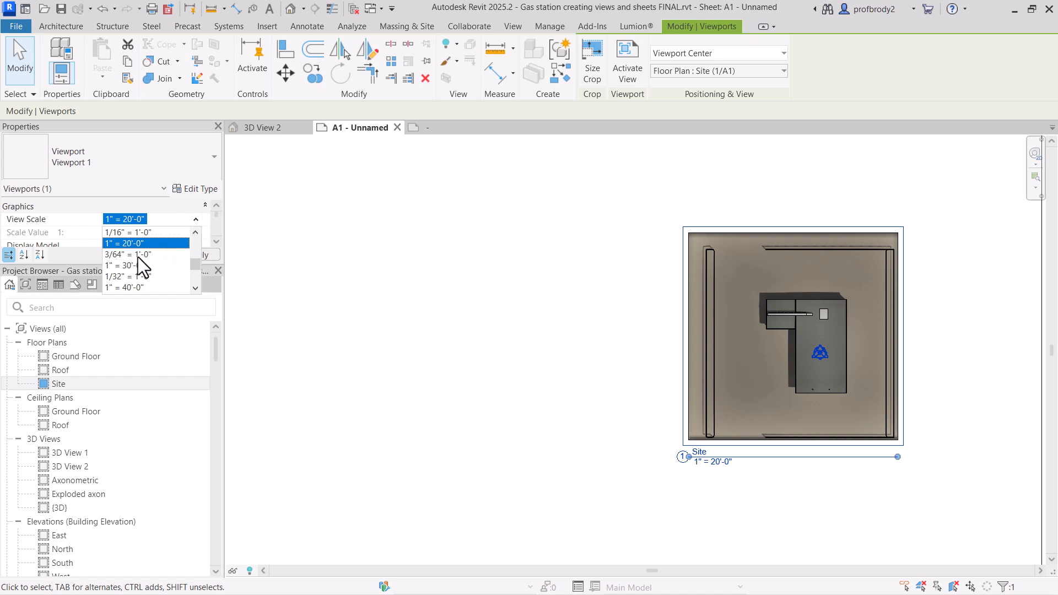
{"action": "left_click_drag", "start_coordinate": [196, 265], "coordinate": [193, 255]}
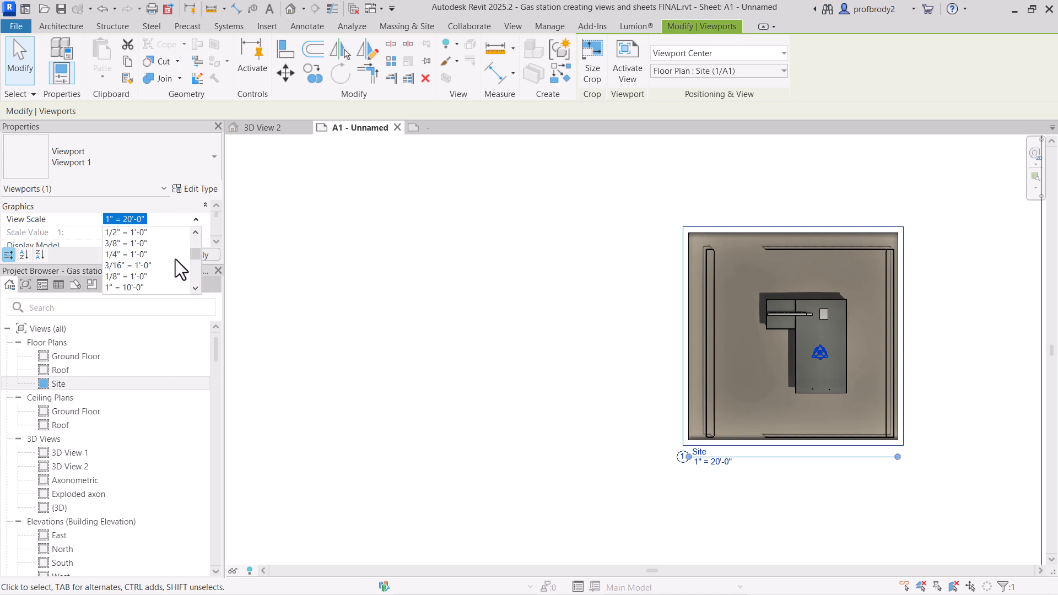
{"action": "left_click", "coordinate": [141, 255]}
{"action": "left_click", "coordinate": [193, 255]}
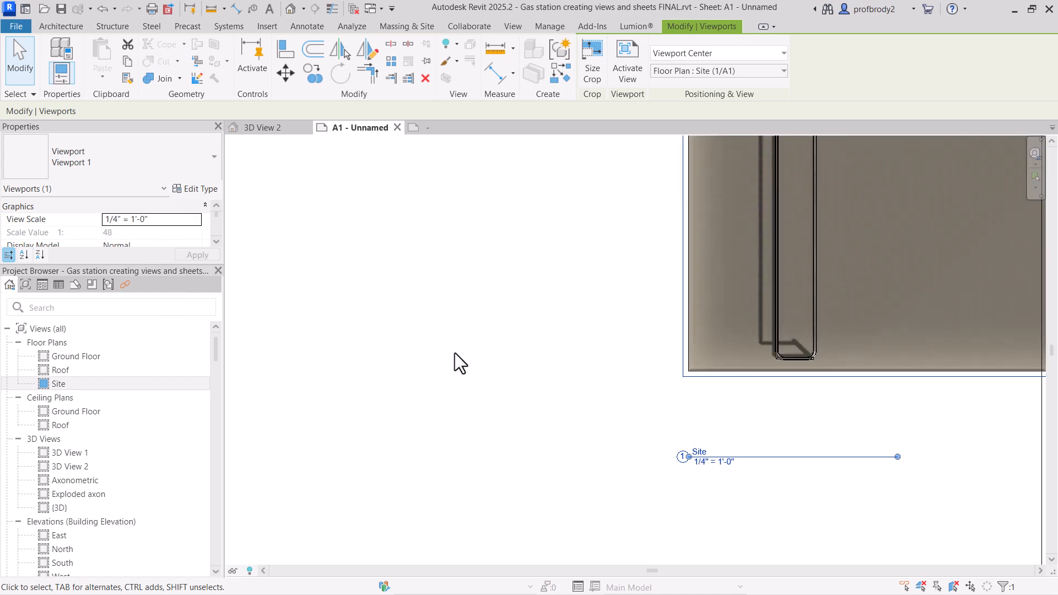
{"action": "scroll", "coordinate": [586, 448], "scroll_direction": "down", "scroll_amount": 6}
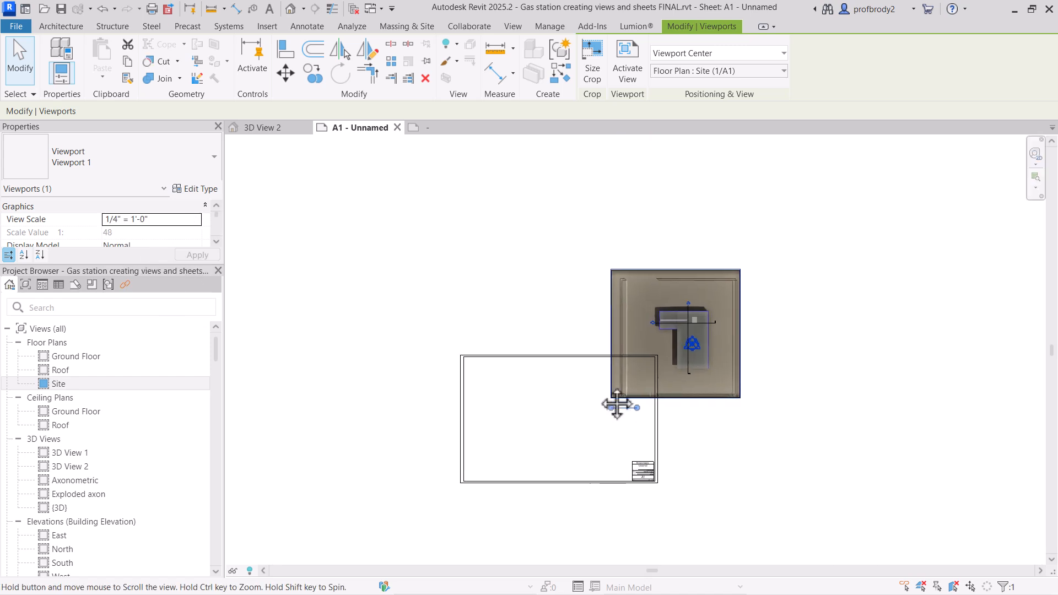
{"action": "left_click_drag", "start_coordinate": [624, 357], "coordinate": [512, 427]}
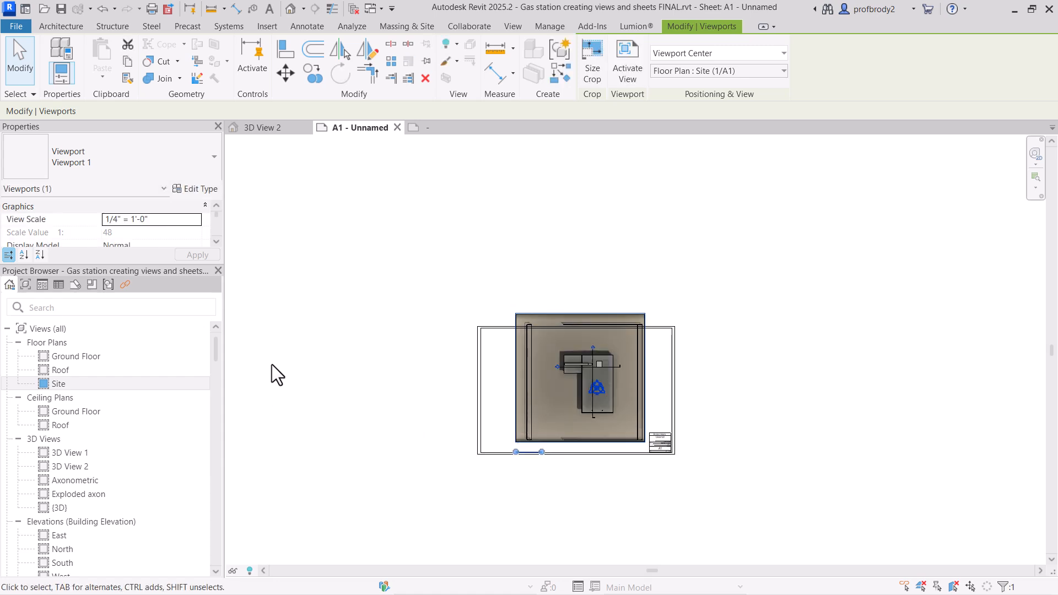
- Set the Site viewport's scale to 3/16" = 1'-0" and move it toward the right side of the sheet
{"action": "left_click", "coordinate": [193, 220]}
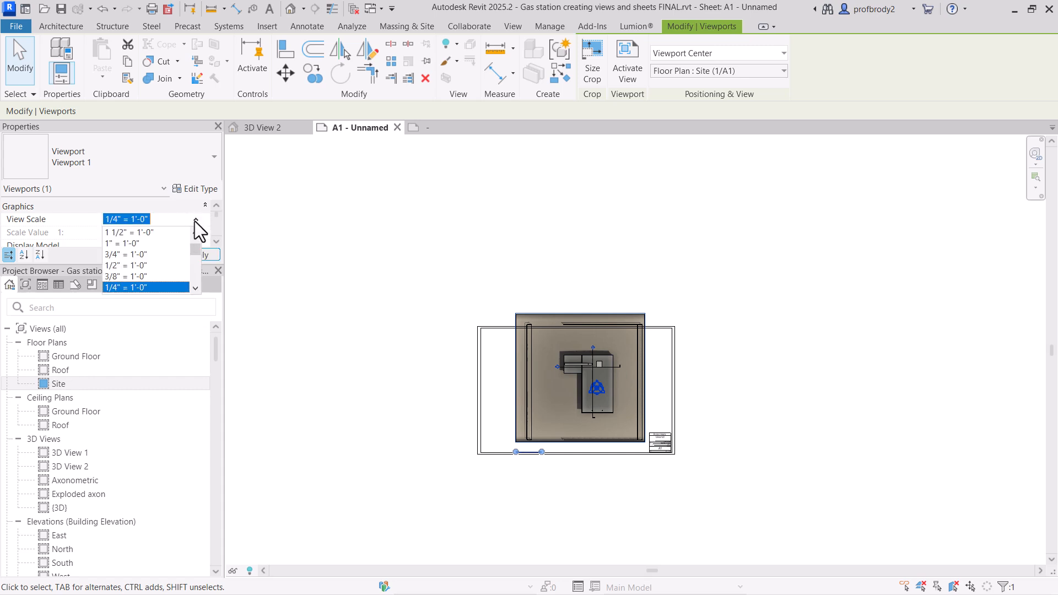
{"action": "left_click", "coordinate": [195, 288]}
{"action": "left_click", "coordinate": [194, 289]}
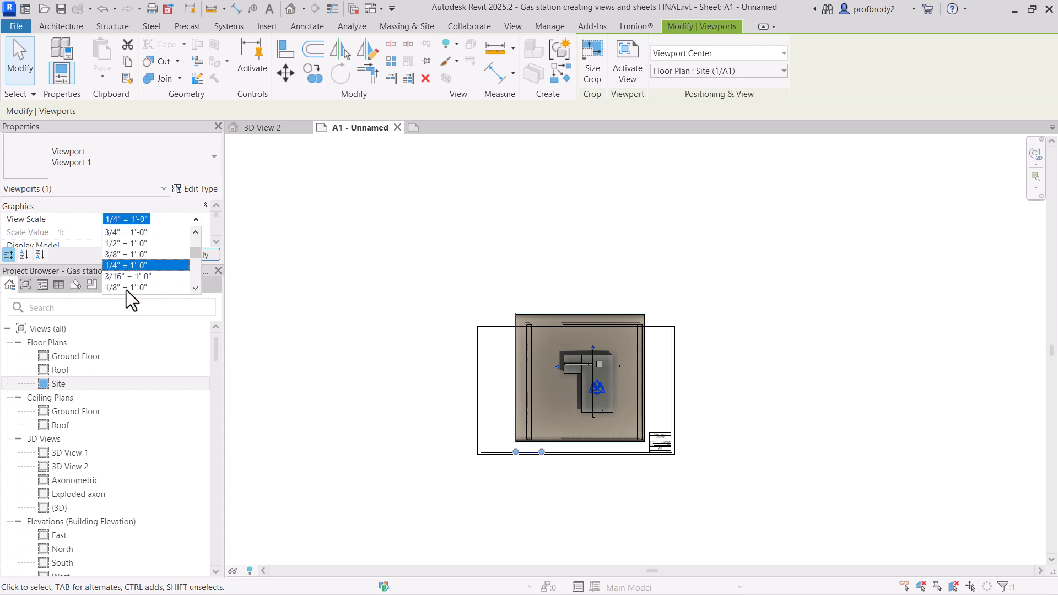
{"action": "left_click", "coordinate": [119, 276]}
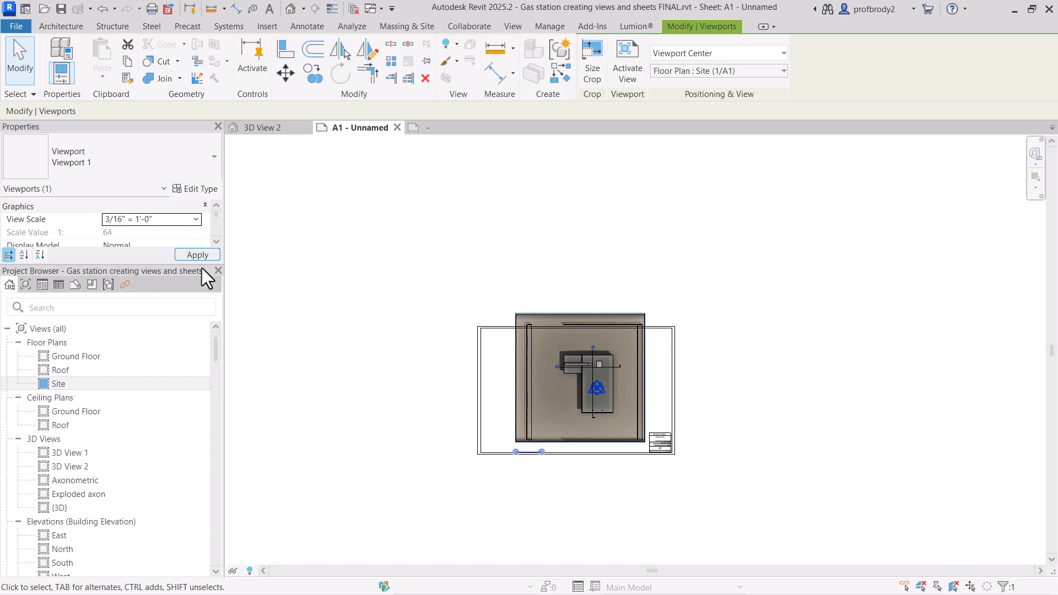
{"action": "left_click", "coordinate": [197, 255]}
{"action": "scroll", "coordinate": [589, 441], "scroll_direction": "up", "scroll_amount": 4}
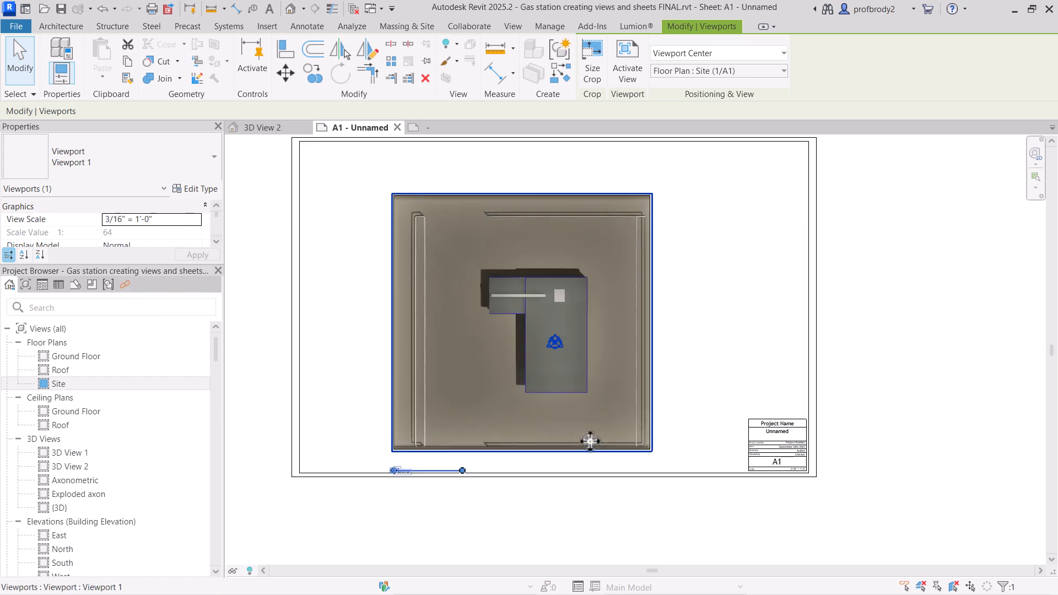
{"action": "left_click_drag", "start_coordinate": [666, 364], "coordinate": [751, 345]}
{"action": "left_click", "coordinate": [498, 488]}
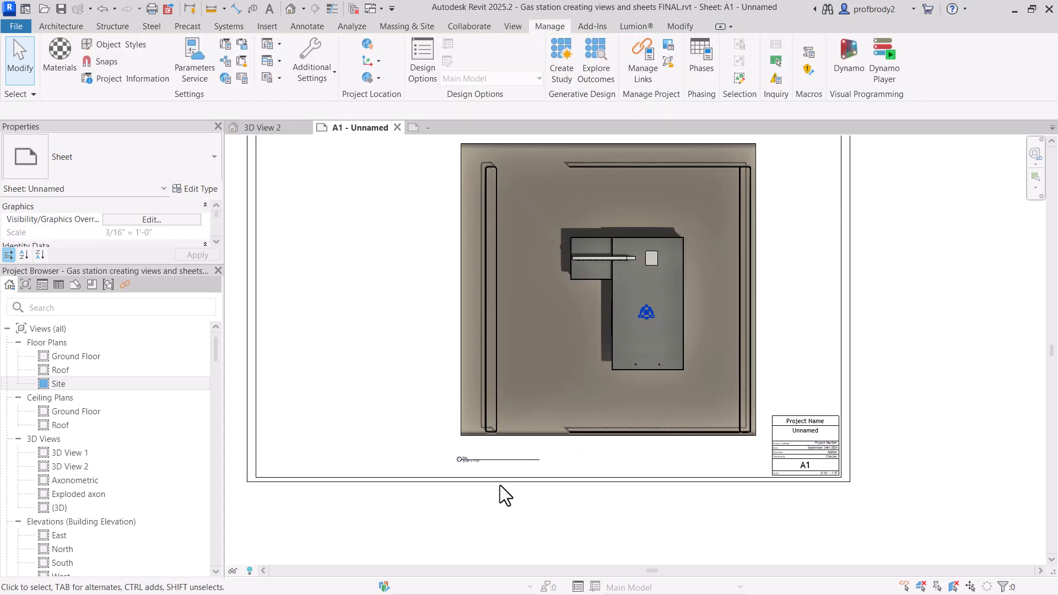
- Shorten the Site viewport's title line so it ends just past the scale text
{"action": "scroll", "coordinate": [500, 477], "scroll_direction": "up", "scroll_amount": 4}
{"action": "scroll", "coordinate": [498, 467], "scroll_direction": "up", "scroll_amount": 2}
{"action": "mouse_move", "coordinate": [419, 450]}
{"action": "left_mouse_down"}
{"action": "mouse_move", "coordinate": [439, 444]}
{"action": "mouse_move", "coordinate": [434, 425]}
{"action": "mouse_move", "coordinate": [433, 440]}
{"action": "left_mouse_up"}
{"action": "left_click", "coordinate": [290, 372]}
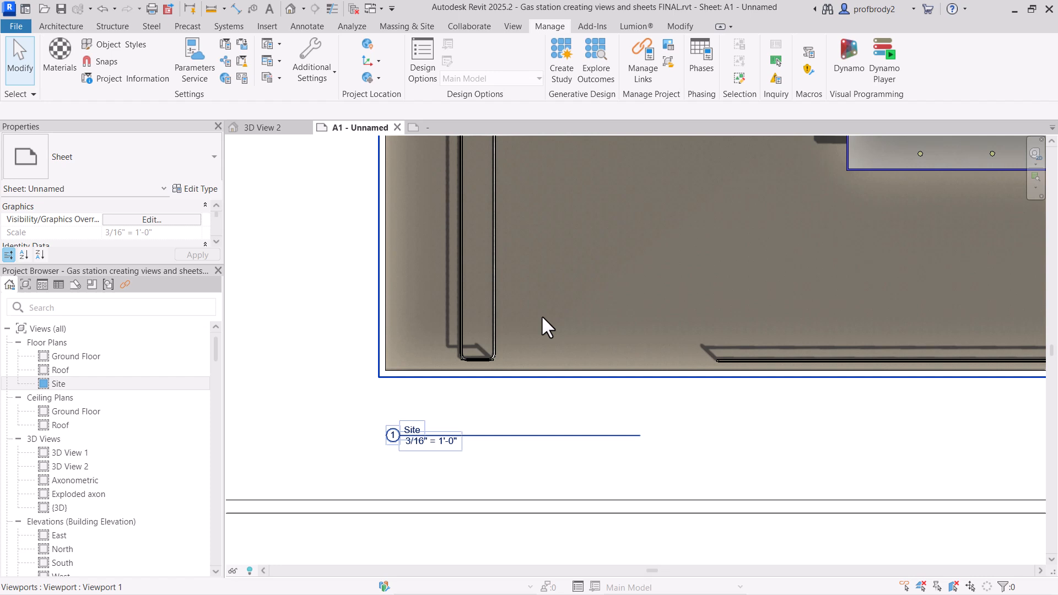
{"action": "left_click", "coordinate": [610, 292]}
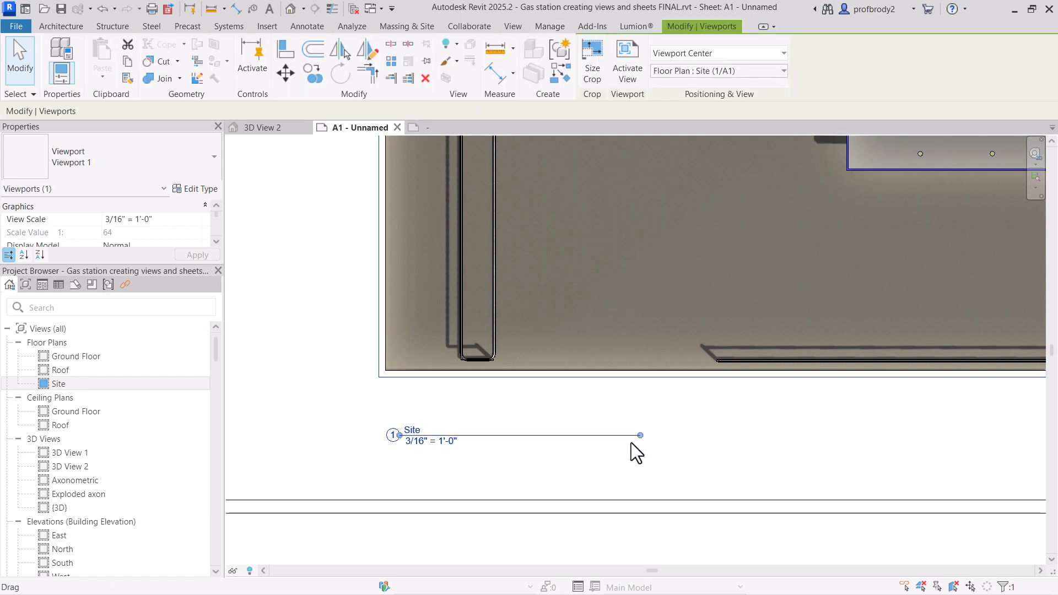
{"action": "left_click_drag", "start_coordinate": [640, 436], "coordinate": [487, 452]}
{"action": "left_click", "coordinate": [502, 473]}
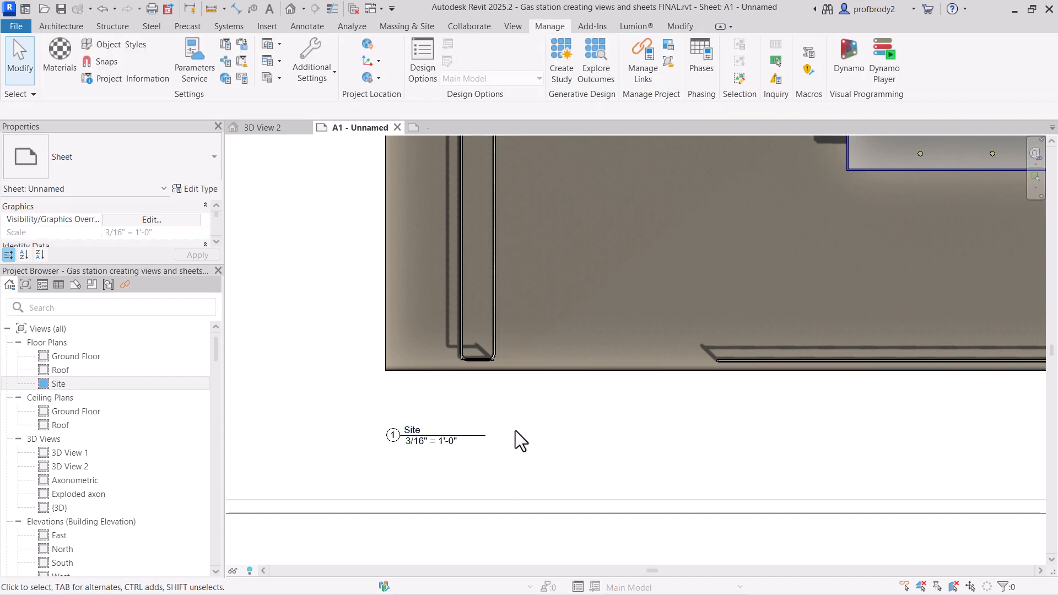
{"action": "left_click", "coordinate": [419, 446]}
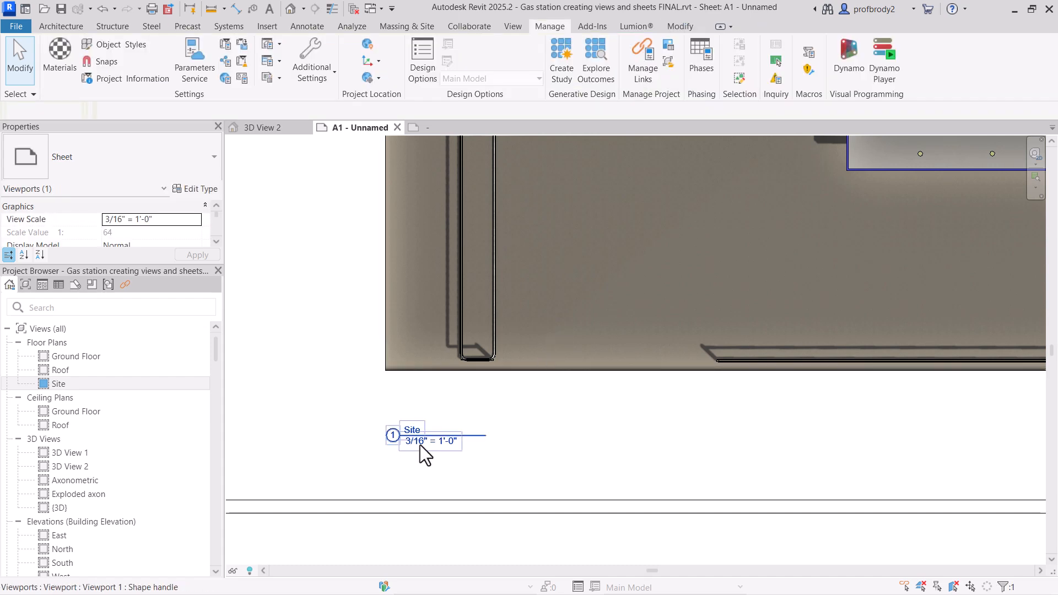
{"action": "mouse_move", "coordinate": [417, 441]}
{"action": "left_mouse_down"}
{"action": "mouse_move", "coordinate": [425, 410]}
{"action": "mouse_move", "coordinate": [417, 440]}
{"action": "left_mouse_up"}
{"action": "left_click", "coordinate": [355, 384]}
- Reposition the Site viewport in the sheet's upper right, close to the border and just above the information box
{"action": "scroll", "coordinate": [513, 390], "scroll_direction": "down", "scroll_amount": 5}
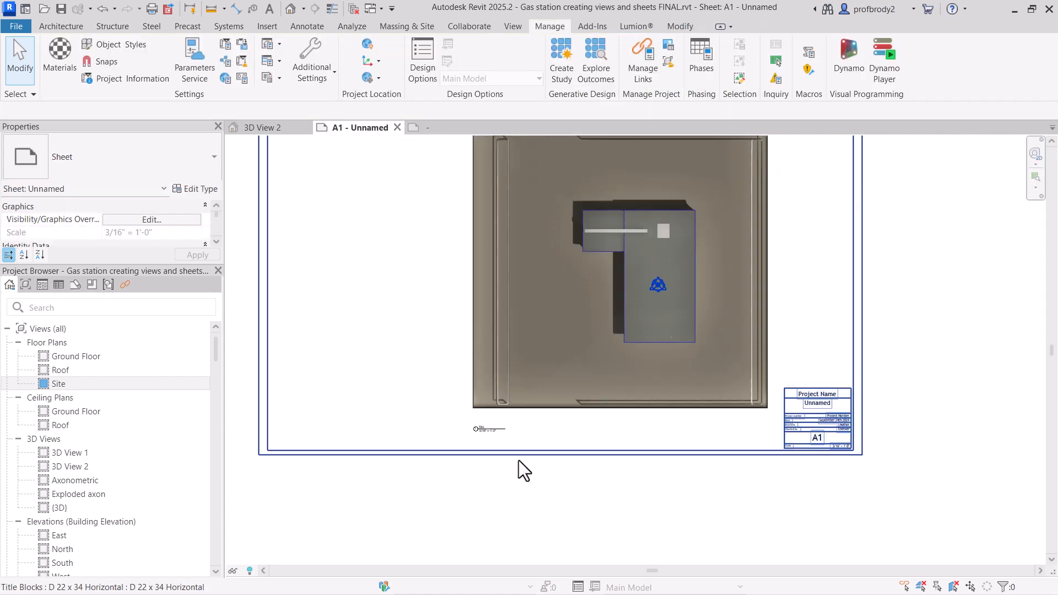
{"action": "left_click_drag", "start_coordinate": [480, 318], "coordinate": [465, 306]}
{"action": "scroll", "coordinate": [478, 363], "scroll_direction": "down", "scroll_amount": 2}
{"action": "middle_click_drag", "start_coordinate": [479, 365], "coordinate": [474, 503]}
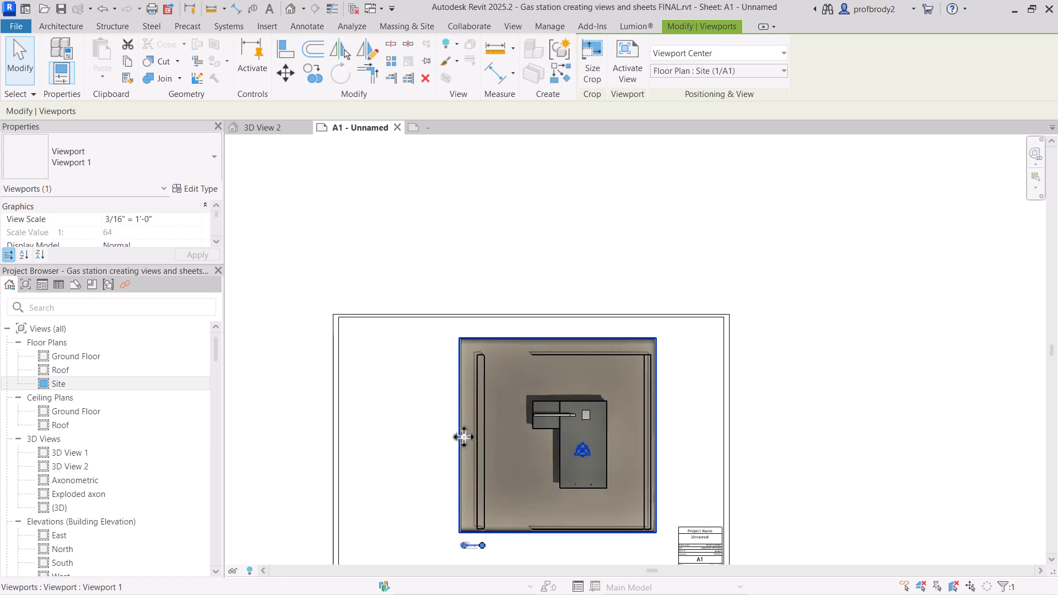
{"action": "left_click_drag", "start_coordinate": [462, 436], "coordinate": [517, 421]}
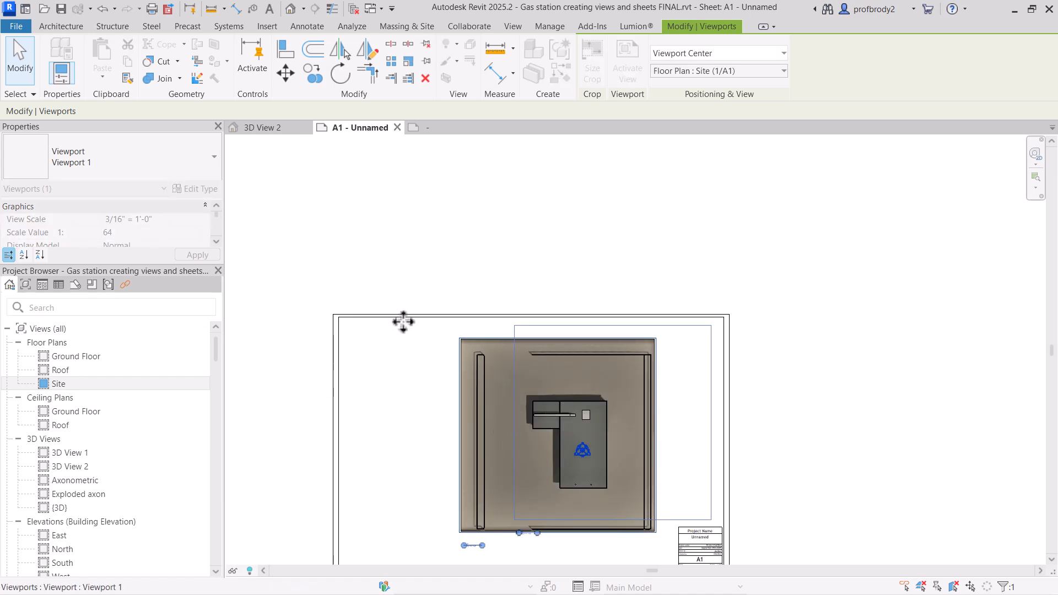
{"action": "left_click", "coordinate": [423, 226]}
{"action": "middle_click_drag", "start_coordinate": [514, 445], "coordinate": [467, 343]}
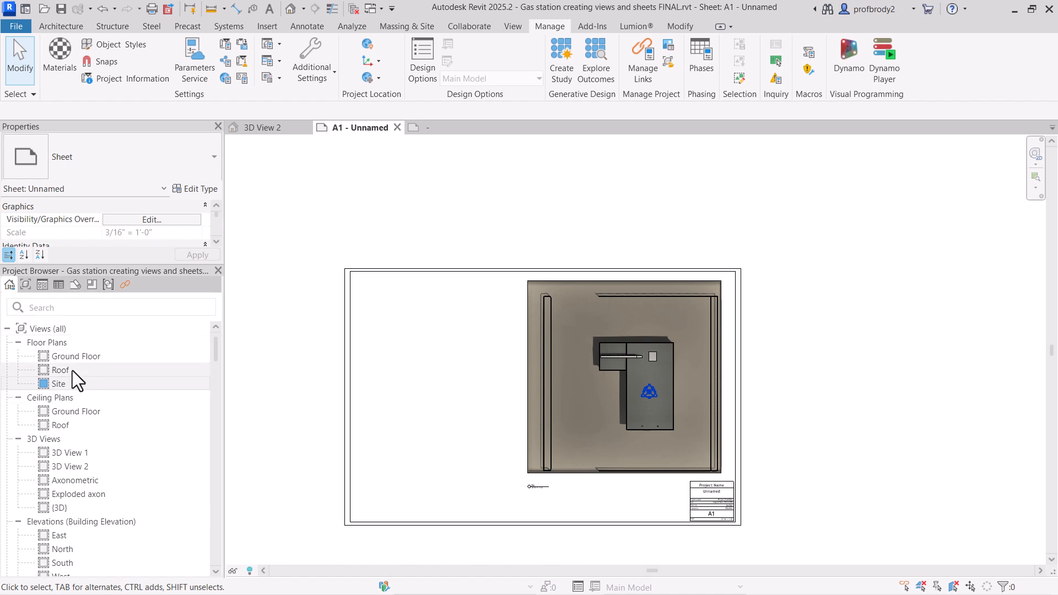
- Place the Ground Floor plan view on sheet A1, in the empty area left of the Site plan
{"action": "left_click_drag", "start_coordinate": [68, 358], "coordinate": [456, 396]}
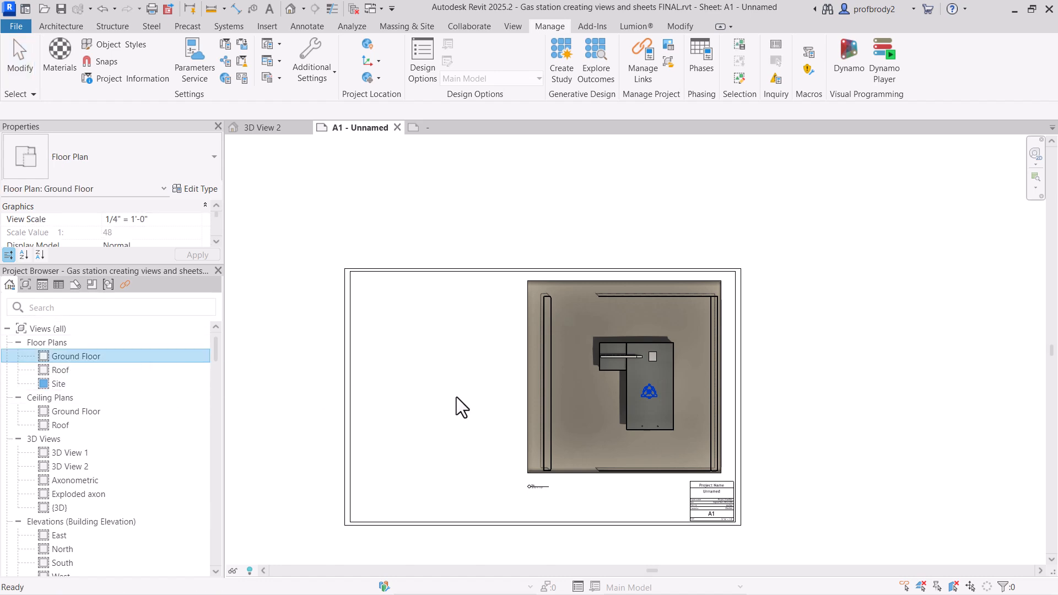
{"action": "left_click", "coordinate": [437, 383]}
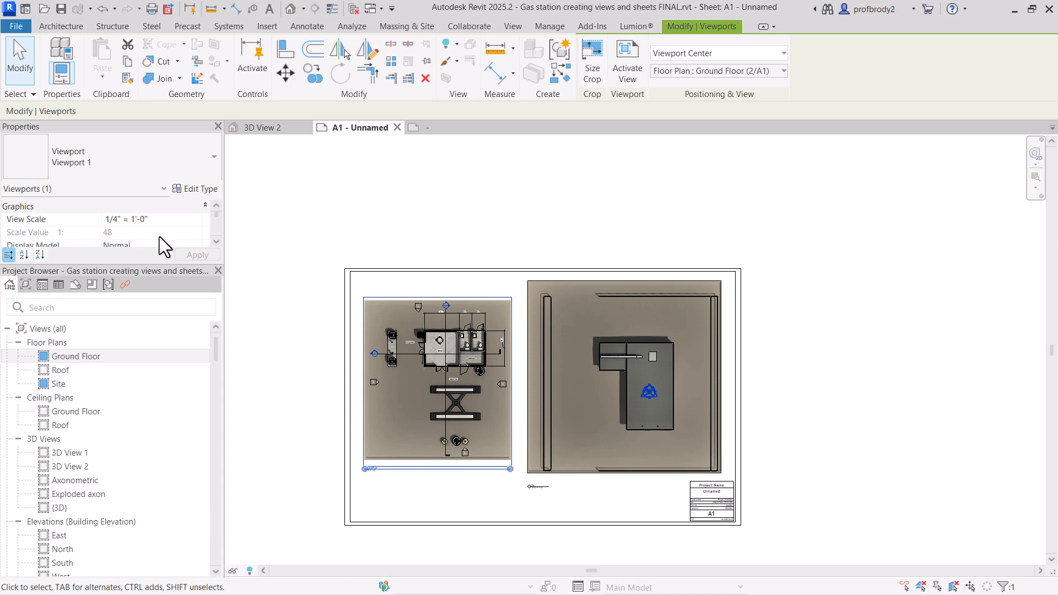
{"action": "left_click", "coordinate": [427, 501]}
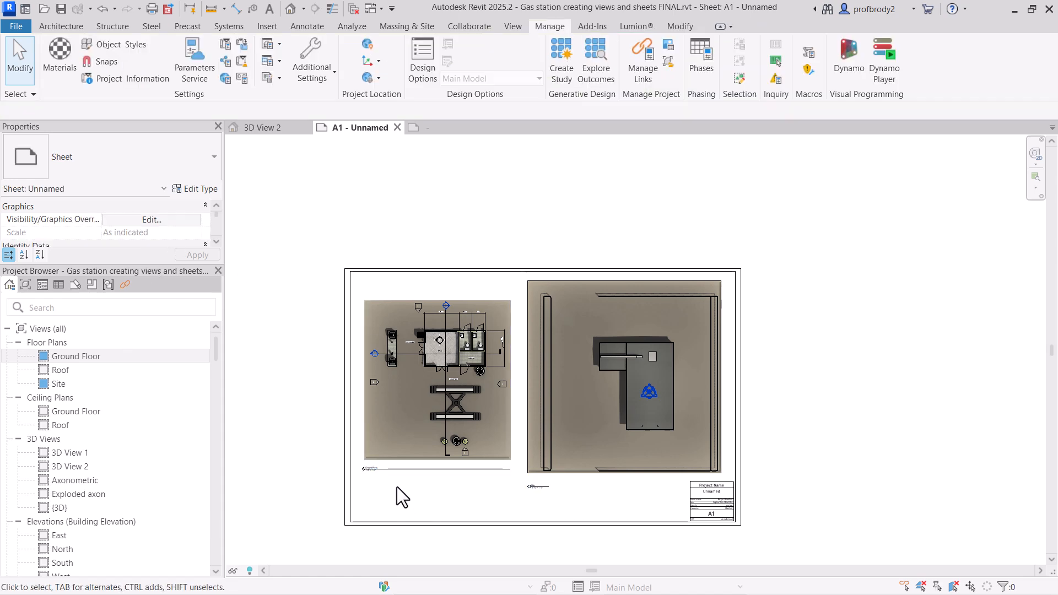
- Lower the Ground Floor viewport's title to line up with the Site title and shorten its title line
{"action": "left_click", "coordinate": [392, 470]}
{"action": "left_click_drag", "start_coordinate": [394, 485], "coordinate": [396, 502]}
{"action": "scroll", "coordinate": [510, 505], "scroll_direction": "up", "scroll_amount": 2}
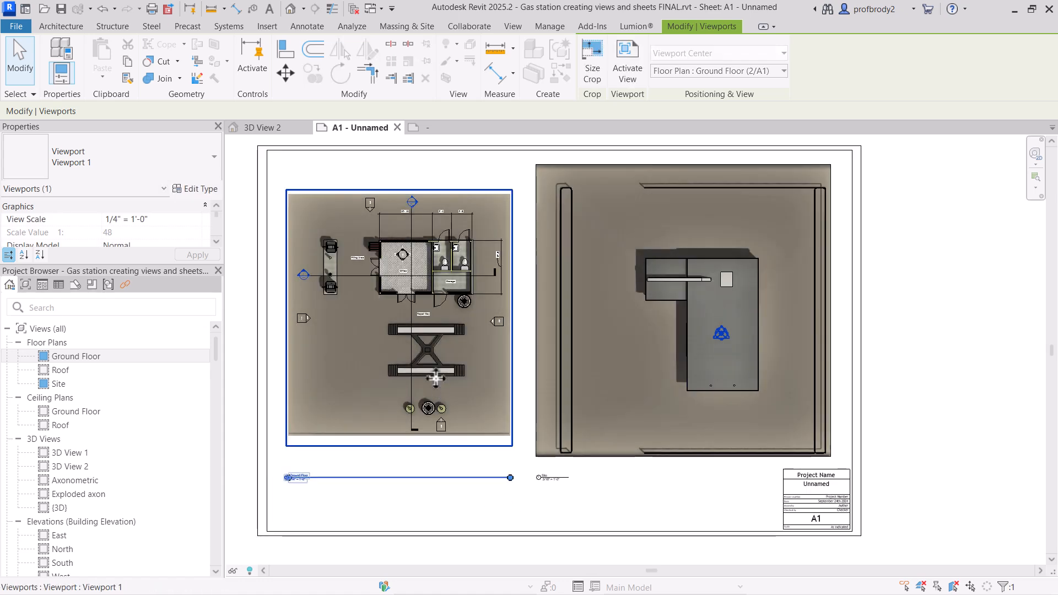
{"action": "left_click_drag", "start_coordinate": [510, 479], "coordinate": [320, 484]}
{"action": "left_click", "coordinate": [428, 511]}
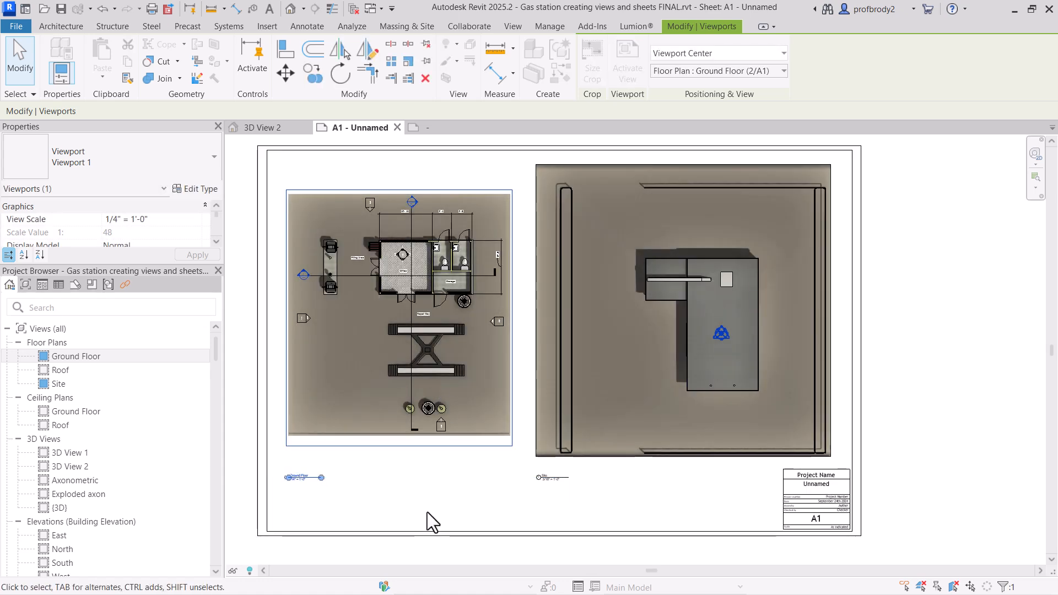
{"action": "left_click", "coordinate": [308, 482]}
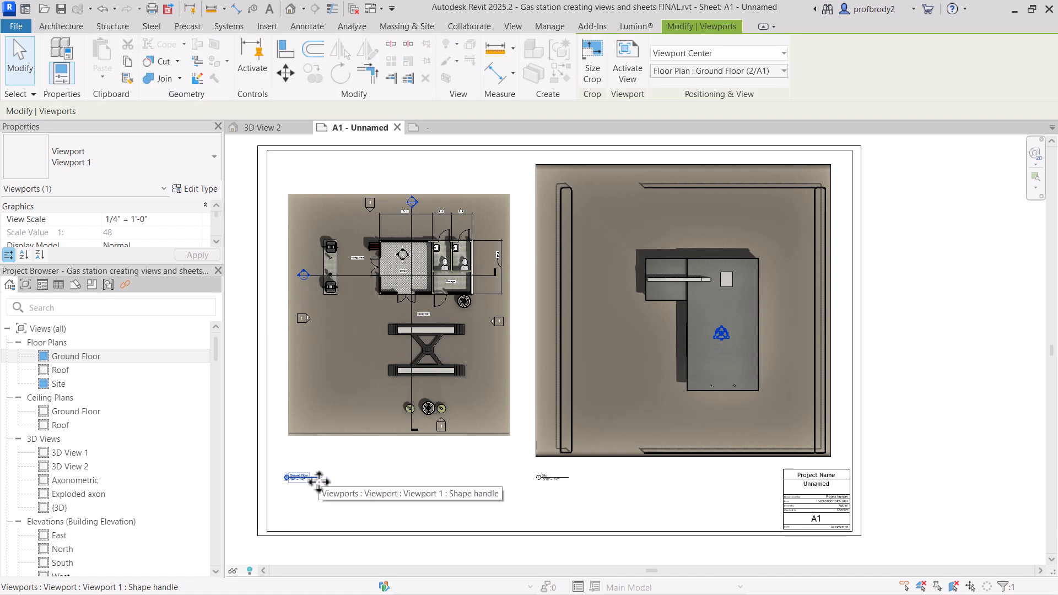
{"action": "left_click", "coordinate": [477, 497]}
{"action": "scroll", "coordinate": [477, 497], "scroll_direction": "down", "scroll_amount": 2}
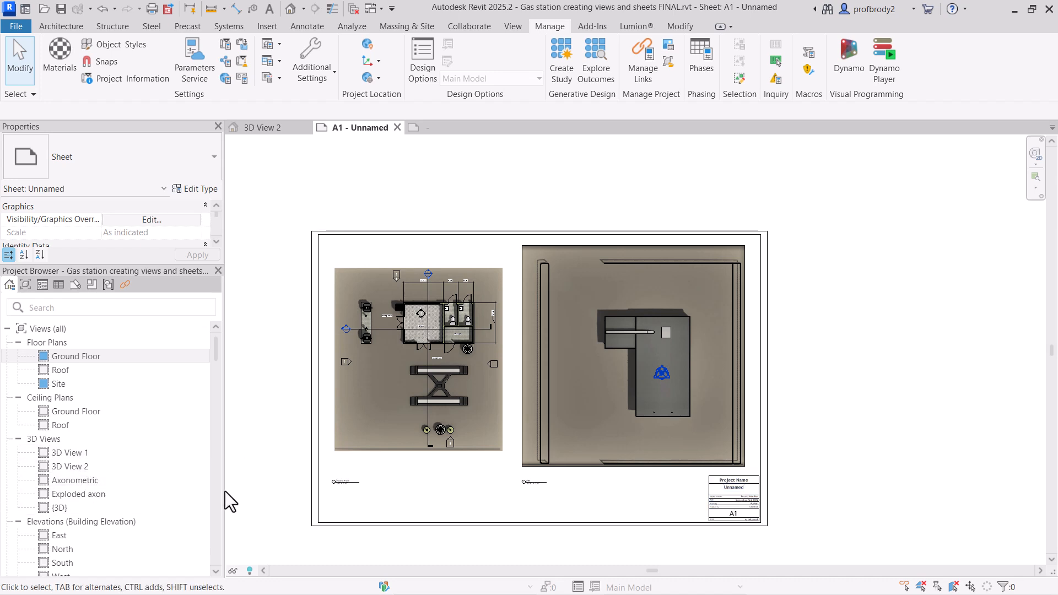
- In the sheet's titleblock, set the project name to Gas Station and the sheet name to Plans
{"action": "middle_click_drag", "start_coordinate": [463, 486], "coordinate": [477, 441]}
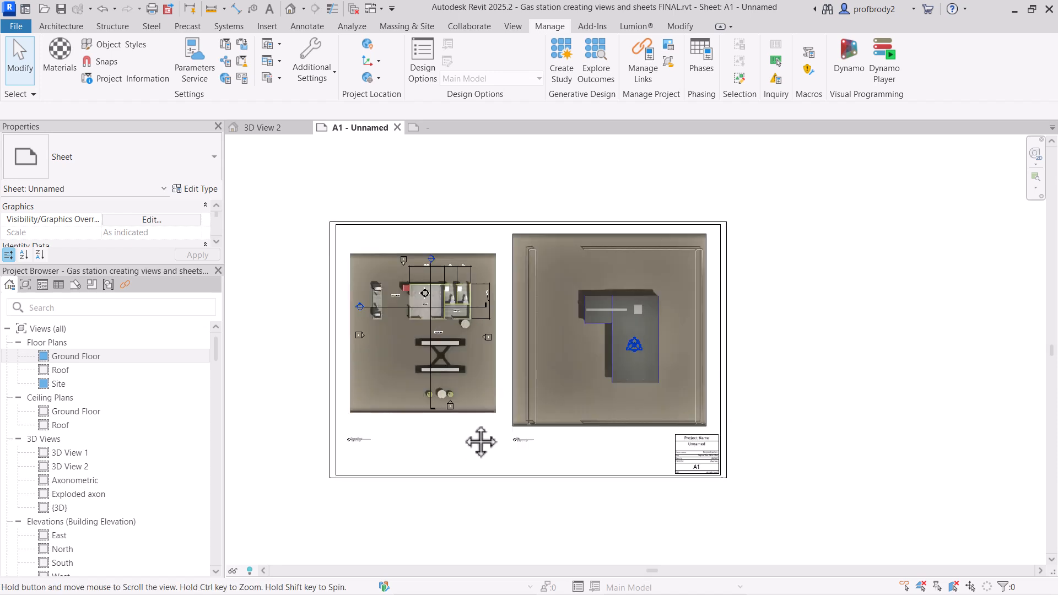
{"action": "scroll", "coordinate": [750, 455], "scroll_direction": "up", "scroll_amount": 4}
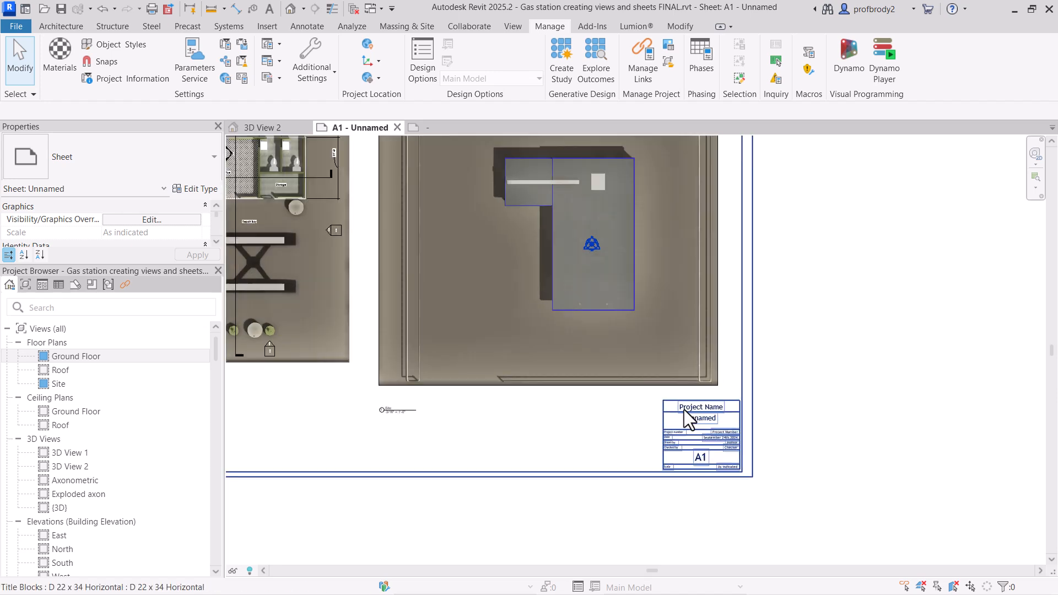
{"action": "left_click", "coordinate": [683, 424]}
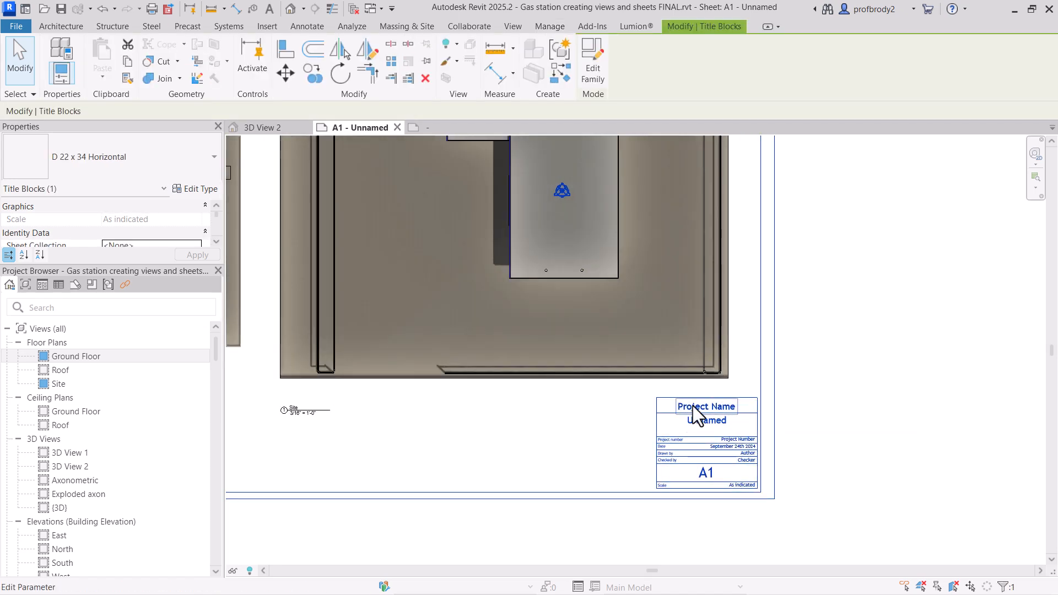
{"action": "left_click", "coordinate": [692, 406]}
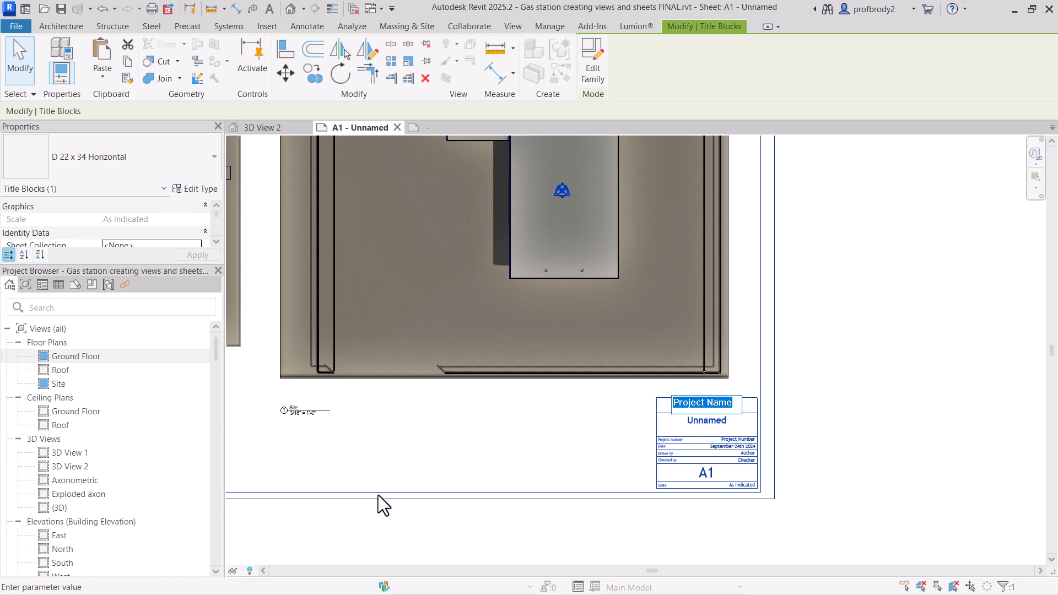
{"action": "type", "text": "G"}
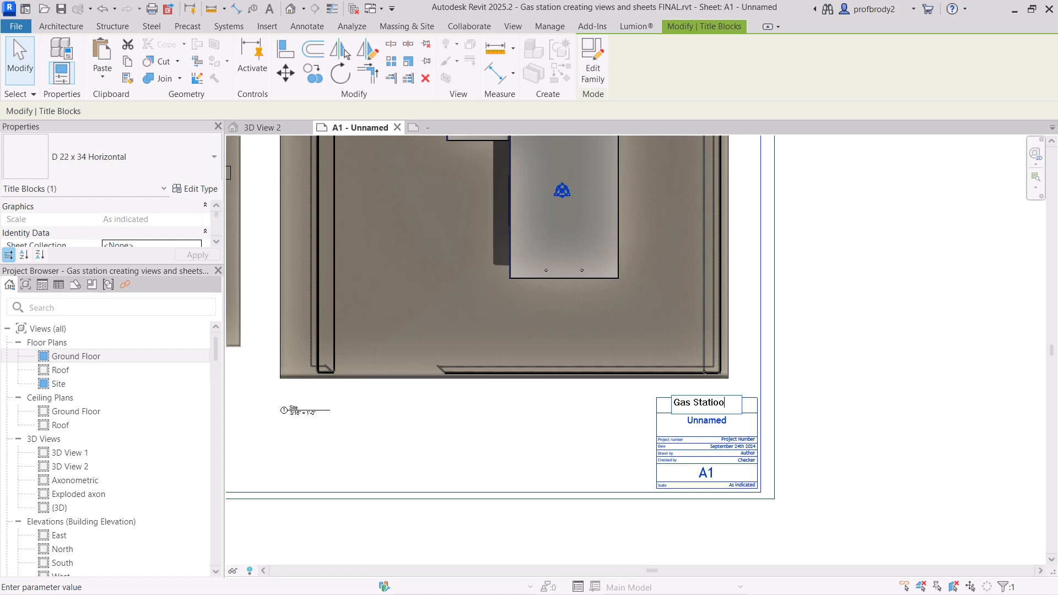
{"action": "type", "text": "as Station"}
{"action": "key", "text": "Return"}
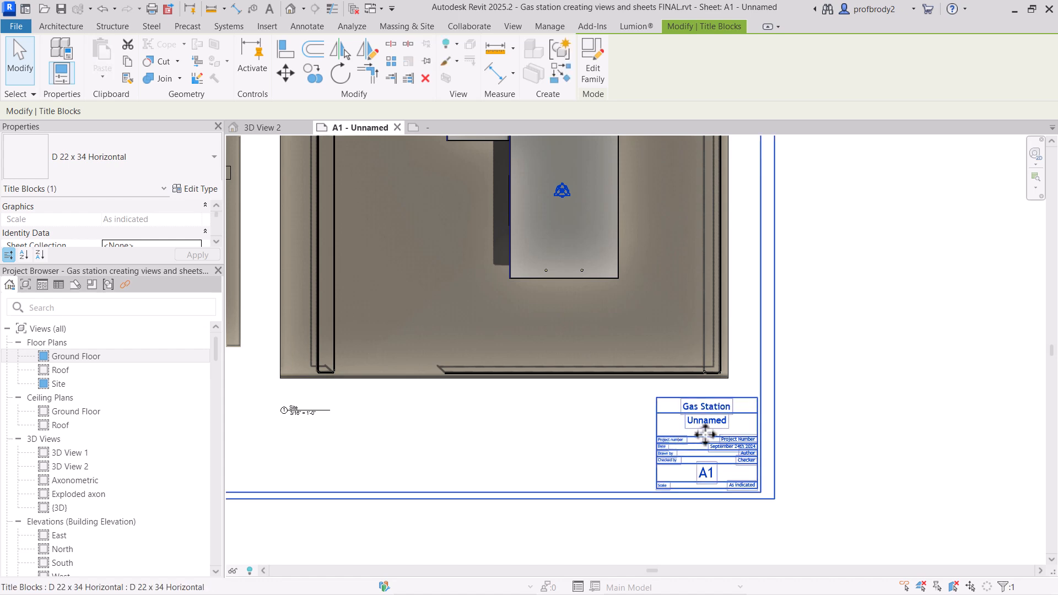
{"action": "left_click", "coordinate": [699, 425]}
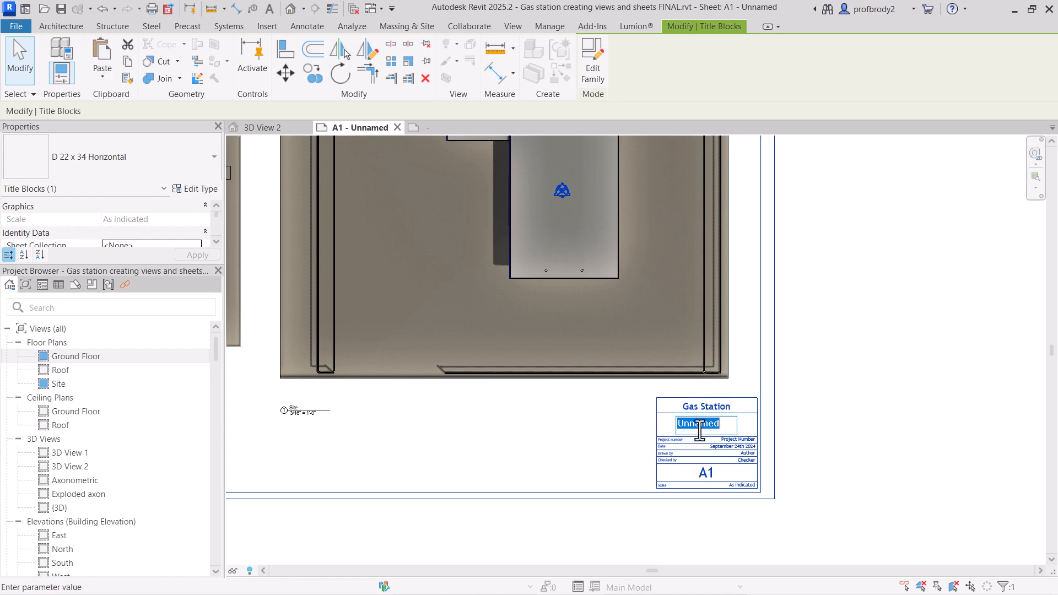
{"action": "type", "text": "Plans"}
{"action": "key", "text": "Return"}
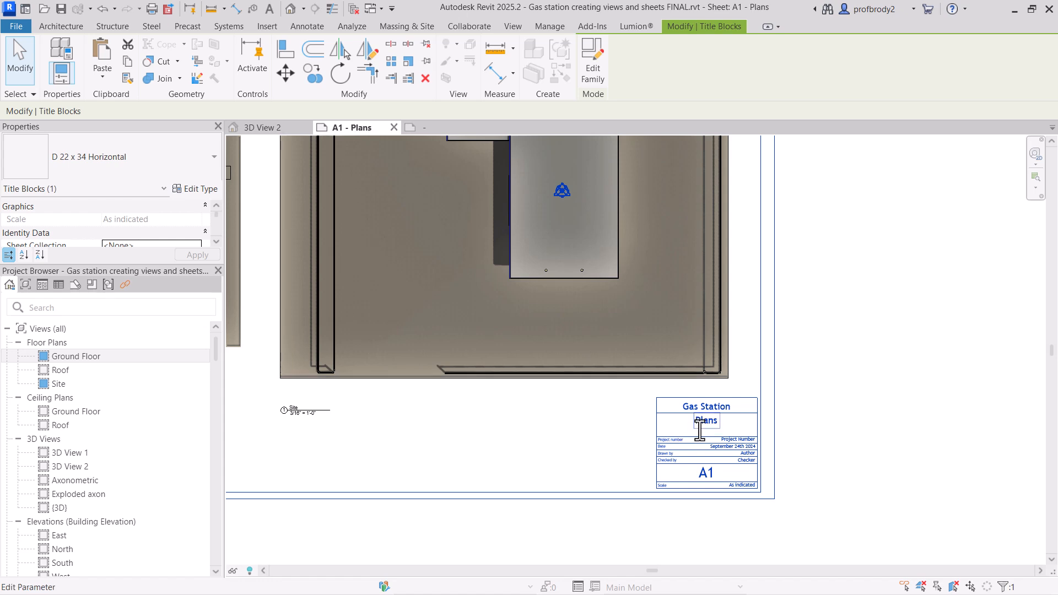
- Create a new sheet with the D 22 x 34 Horizontal titleblock
{"action": "left_click", "coordinate": [604, 455]}
{"action": "scroll", "coordinate": [586, 473], "scroll_direction": "down", "scroll_amount": 5}
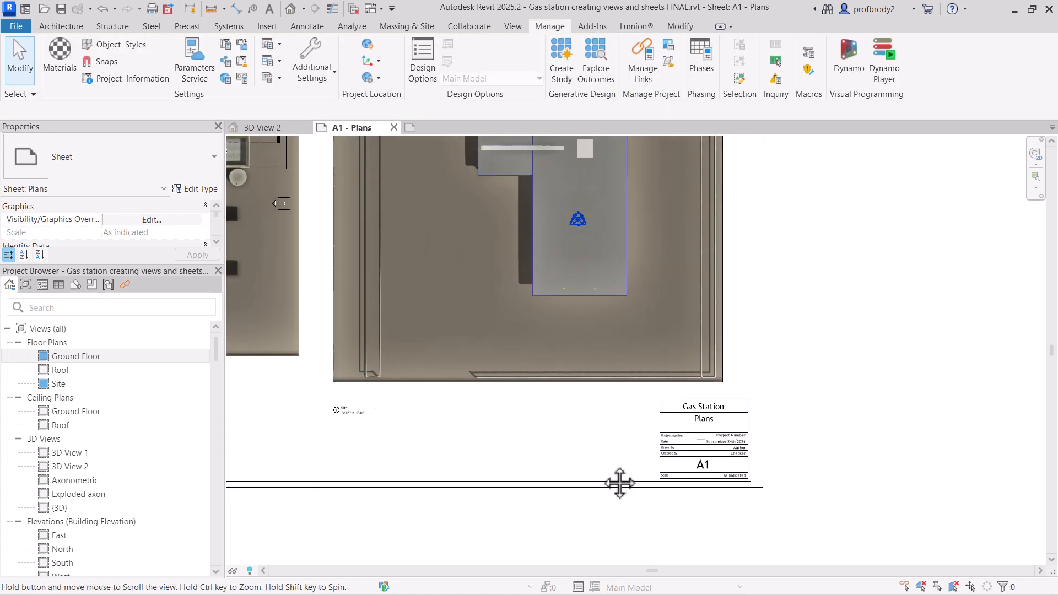
{"action": "scroll", "coordinate": [141, 492], "scroll_direction": "down", "scroll_amount": 10}
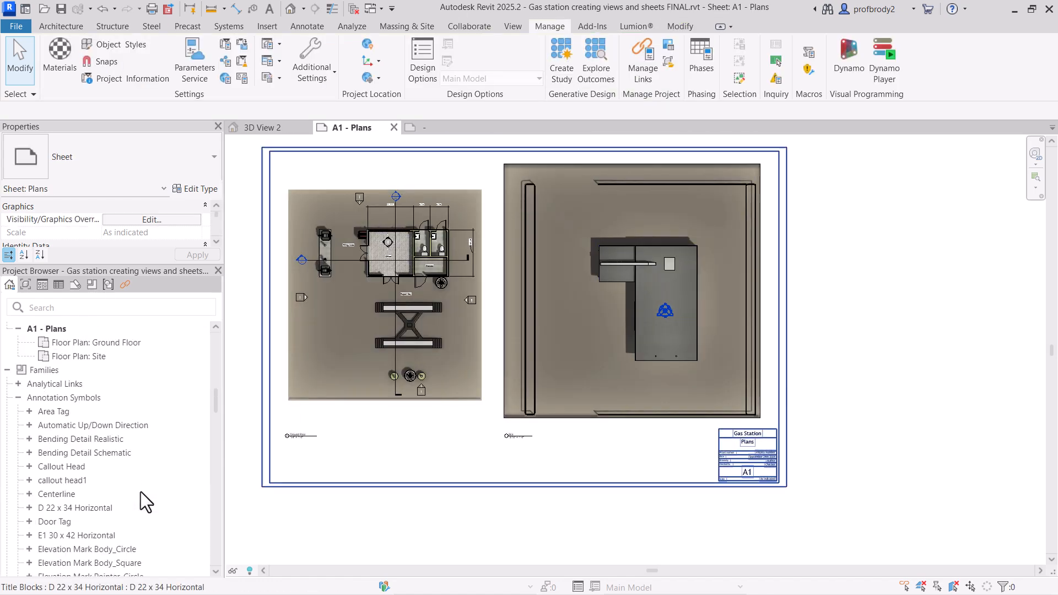
{"action": "scroll", "coordinate": [113, 464], "scroll_direction": "up", "scroll_amount": 7}
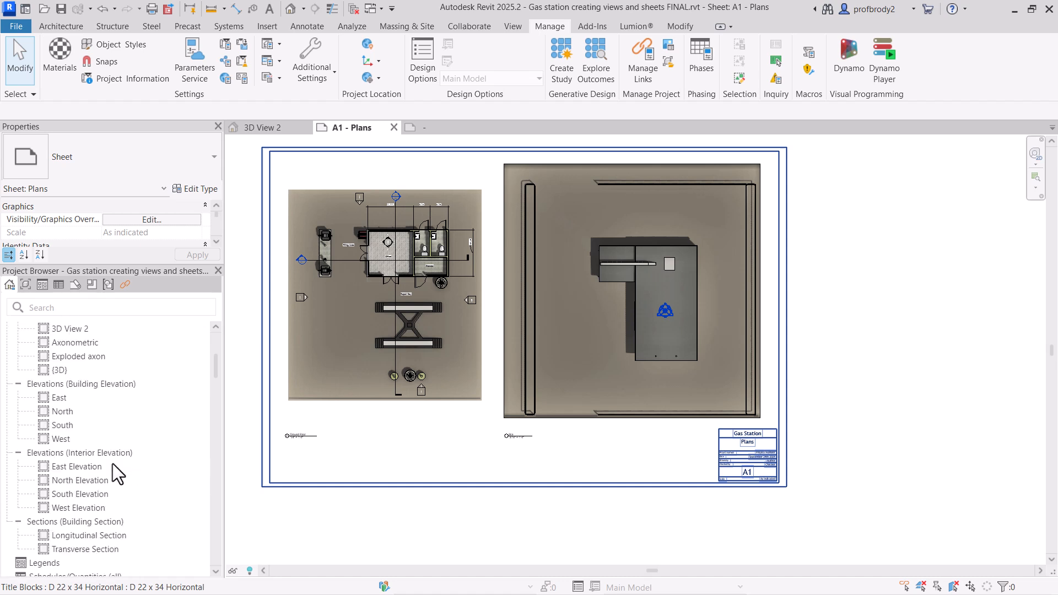
{"action": "scroll", "coordinate": [113, 464], "scroll_direction": "down", "scroll_amount": 3}
{"action": "scroll", "coordinate": [113, 464], "scroll_direction": "up", "scroll_amount": 7}
{"action": "scroll", "coordinate": [112, 463], "scroll_direction": "down", "scroll_amount": 10}
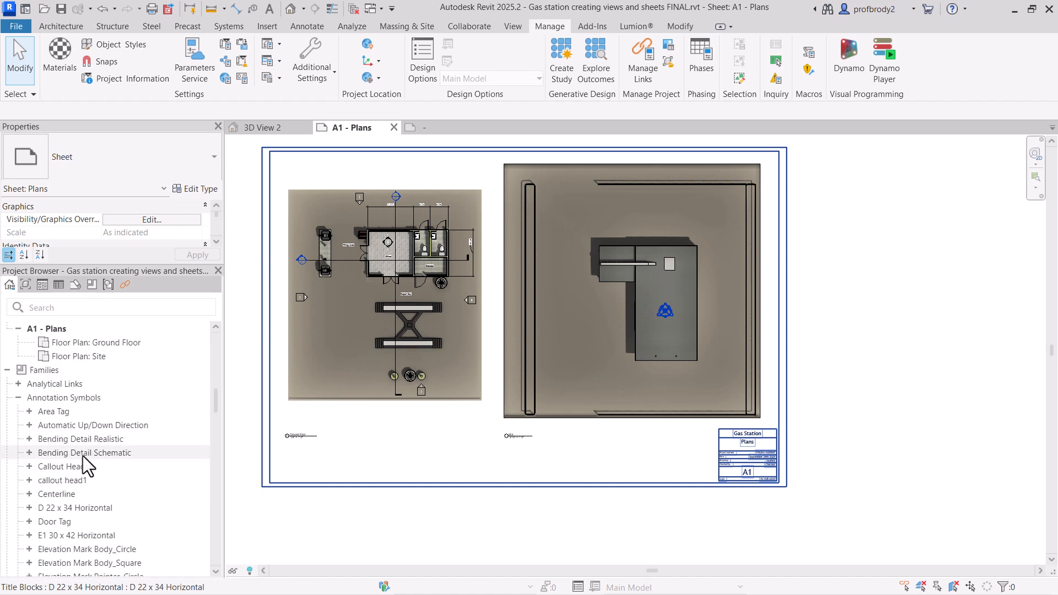
{"action": "scroll", "coordinate": [82, 455], "scroll_direction": "up", "scroll_amount": 3}
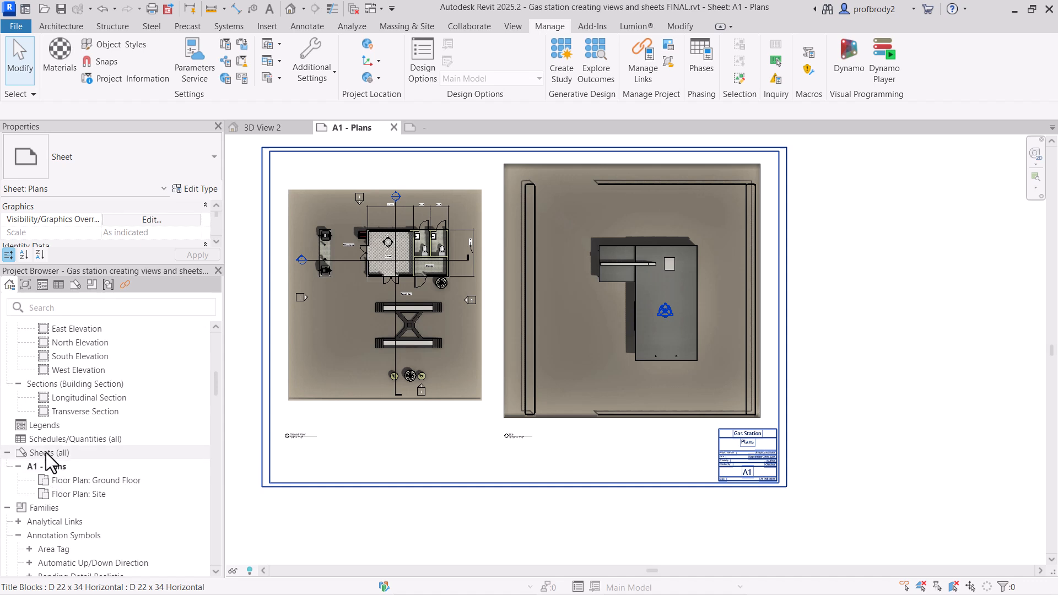
{"action": "right_click", "coordinate": [45, 451]}
{"action": "left_click", "coordinate": [79, 456]}
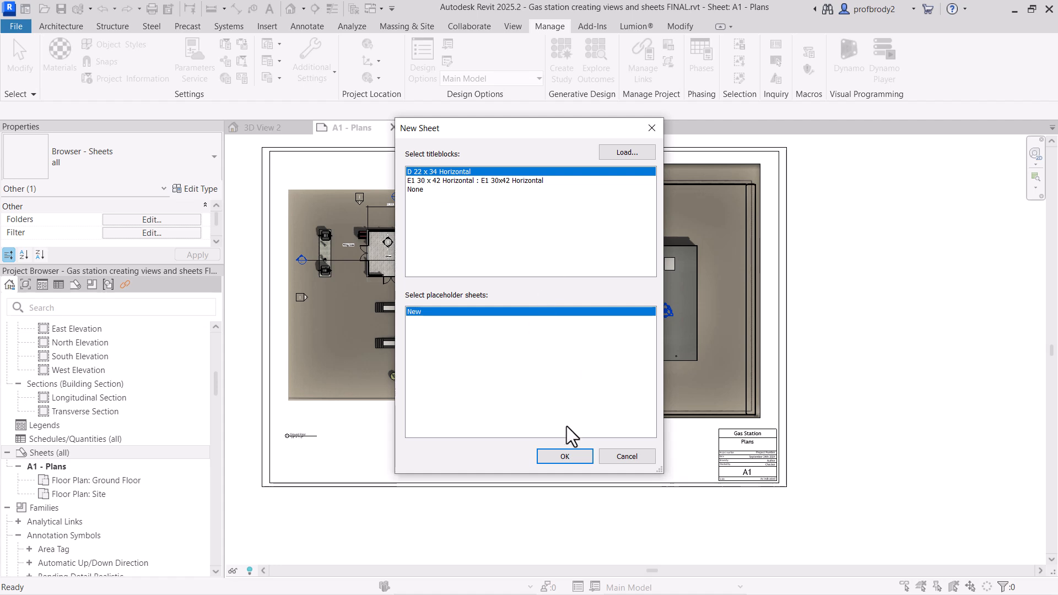
{"action": "left_click", "coordinate": [563, 457]}
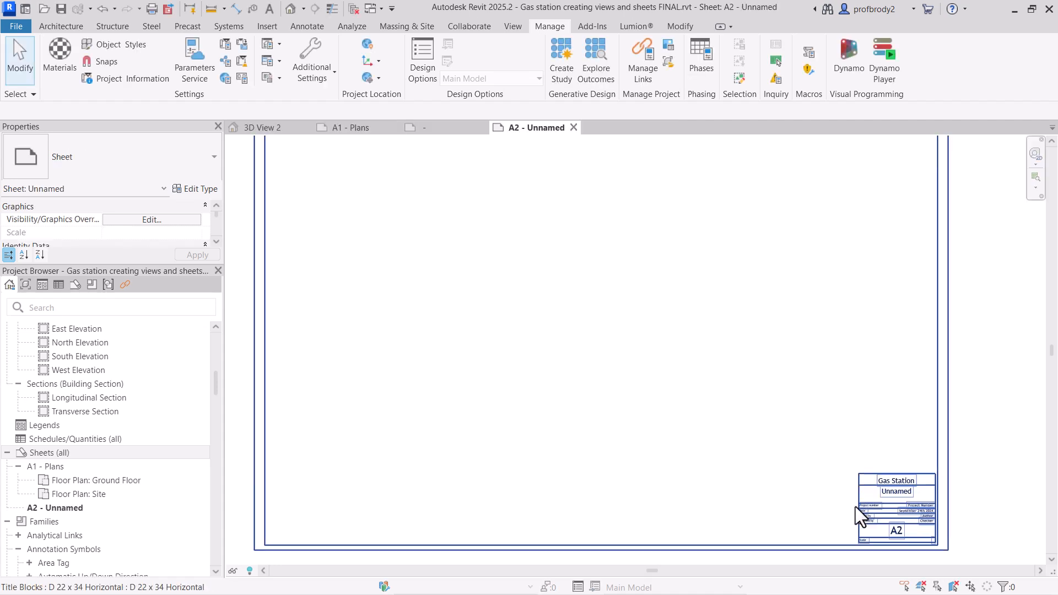
- Set the sheet name in the new sheet's titleblock to Sections
{"action": "scroll", "coordinate": [855, 507], "scroll_direction": "up", "scroll_amount": 3}
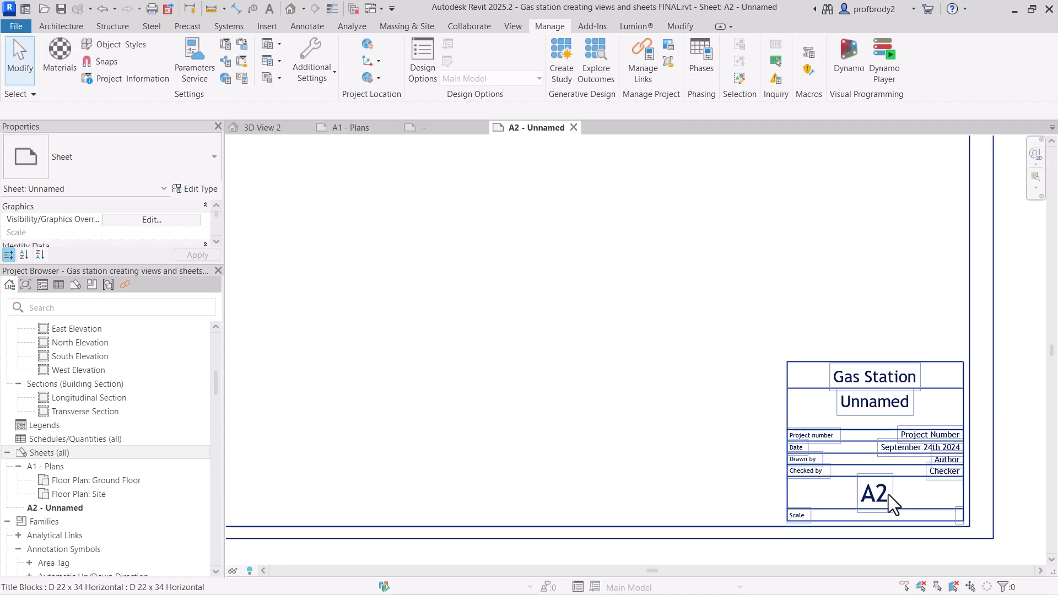
{"action": "left_click", "coordinate": [861, 410]}
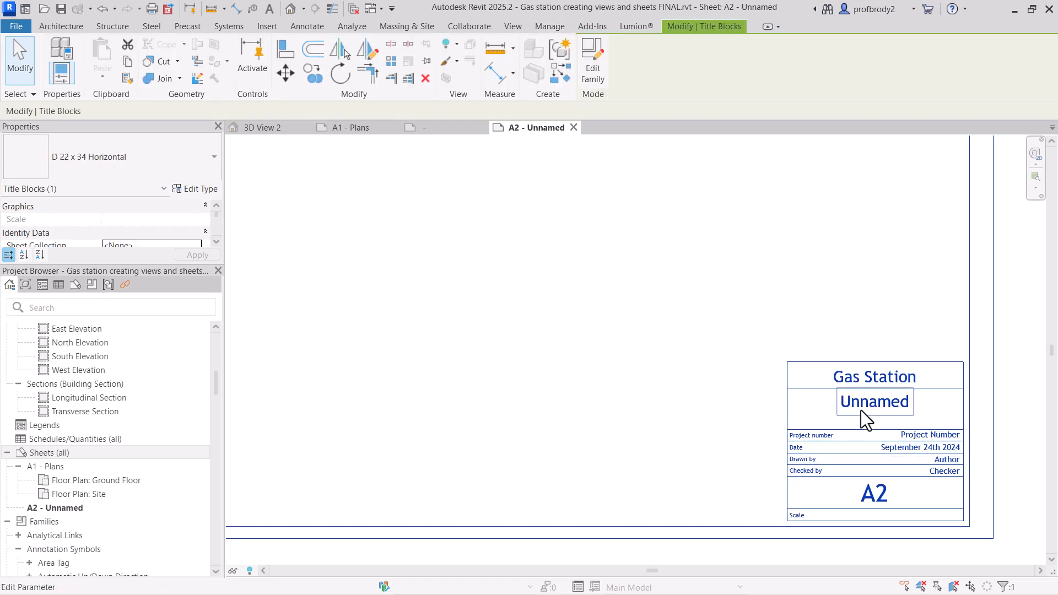
{"action": "left_click", "coordinate": [861, 410]}
{"action": "type", "text": "Sec"}
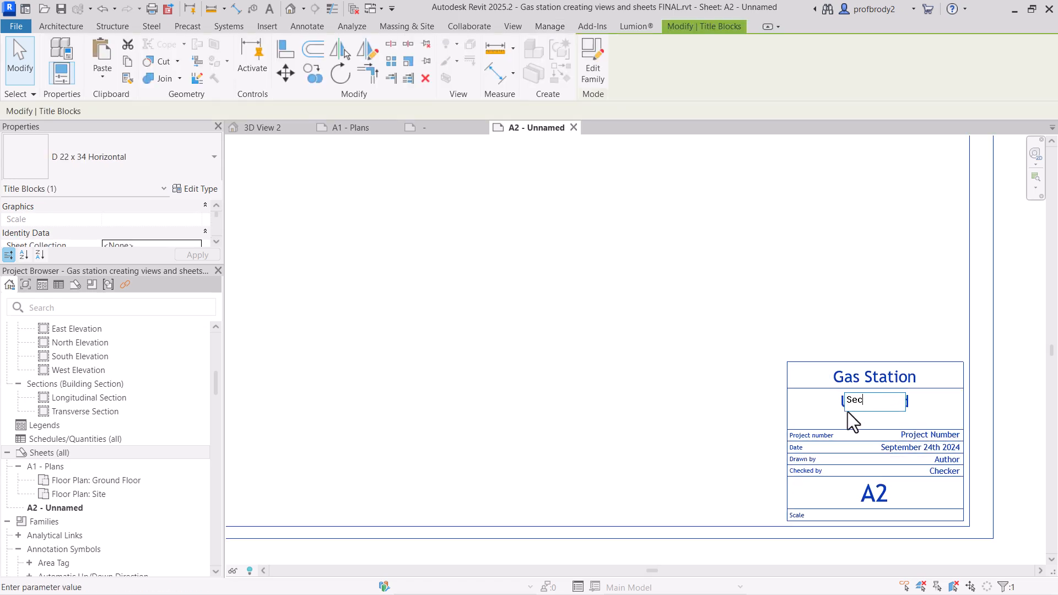
{"action": "type", "text": "tions"}
{"action": "key", "text": "Return"}
- Place the Longitudinal Section view in the upper left area of the Sections sheet
{"action": "scroll", "coordinate": [765, 373], "scroll_direction": "down", "scroll_amount": 7}
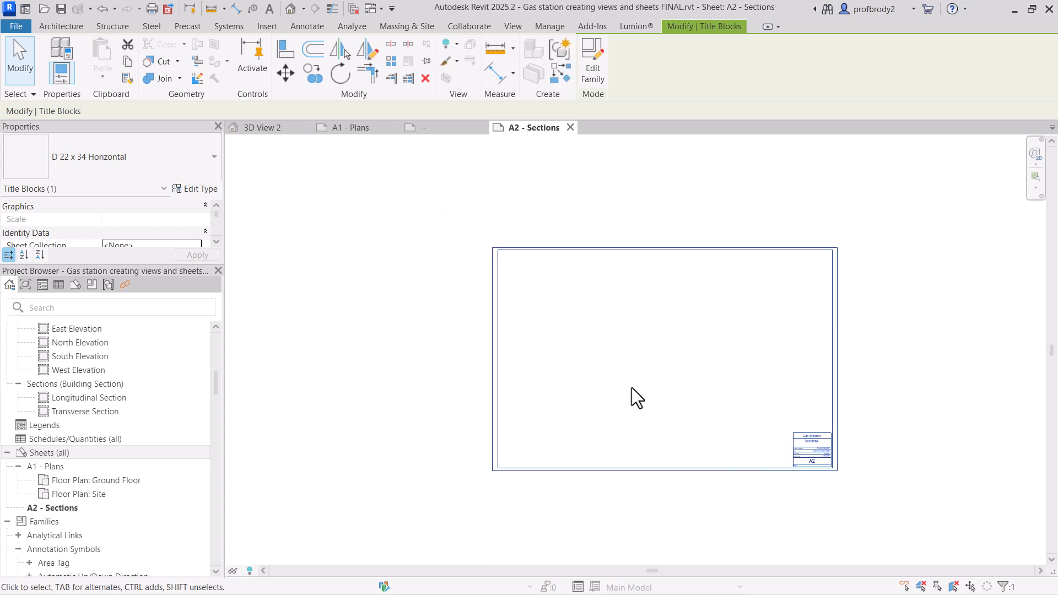
{"action": "scroll", "coordinate": [631, 388], "scroll_direction": "up", "scroll_amount": 2}
{"action": "middle_click_drag", "start_coordinate": [640, 405], "coordinate": [605, 405]}
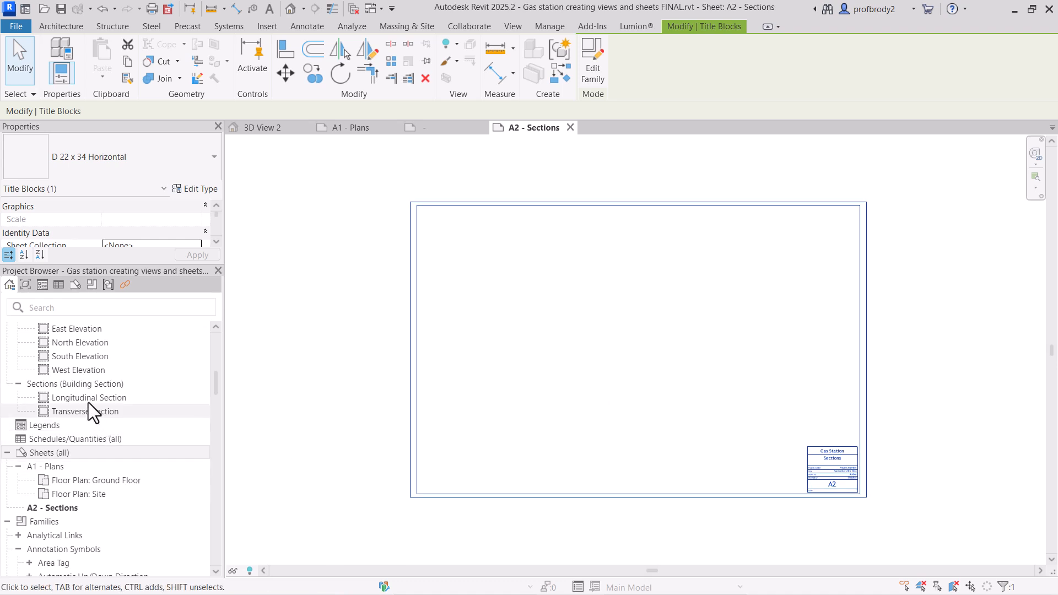
{"action": "left_click_drag", "start_coordinate": [84, 397], "coordinate": [560, 342]}
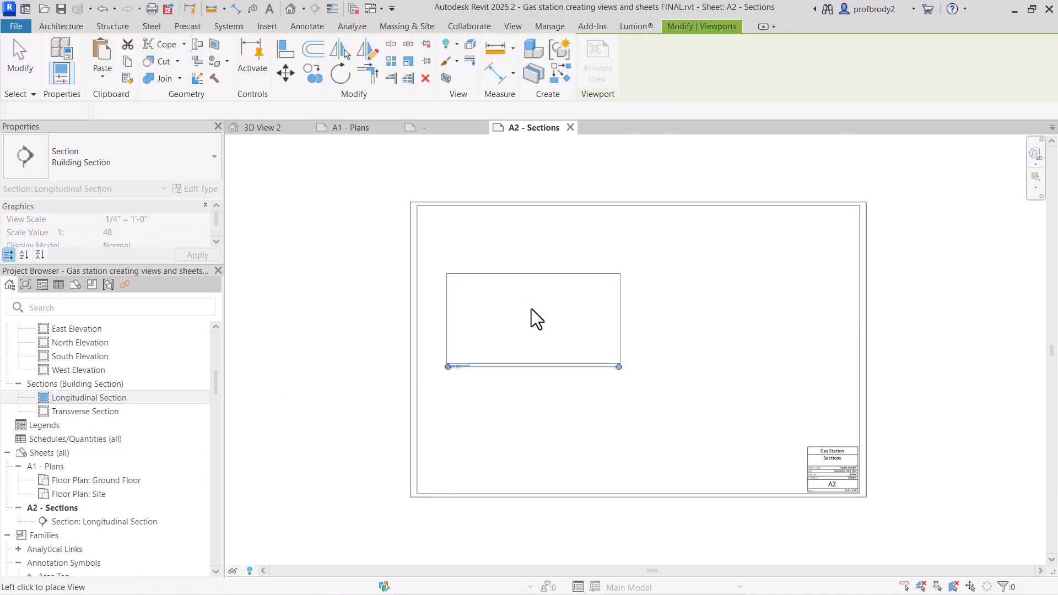
{"action": "left_click", "coordinate": [530, 279]}
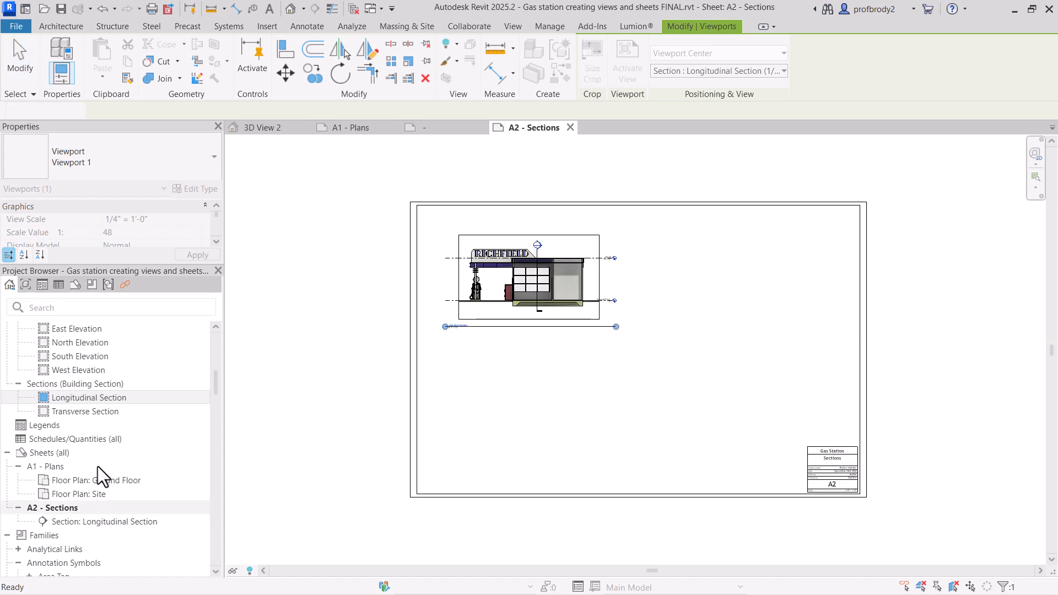
- Place the Transverse Section view on the Sections sheet and move it to the right of the Longitudinal Section
{"action": "left_click_drag", "start_coordinate": [82, 412], "coordinate": [741, 280]}
{"action": "left_click", "coordinate": [713, 282]}
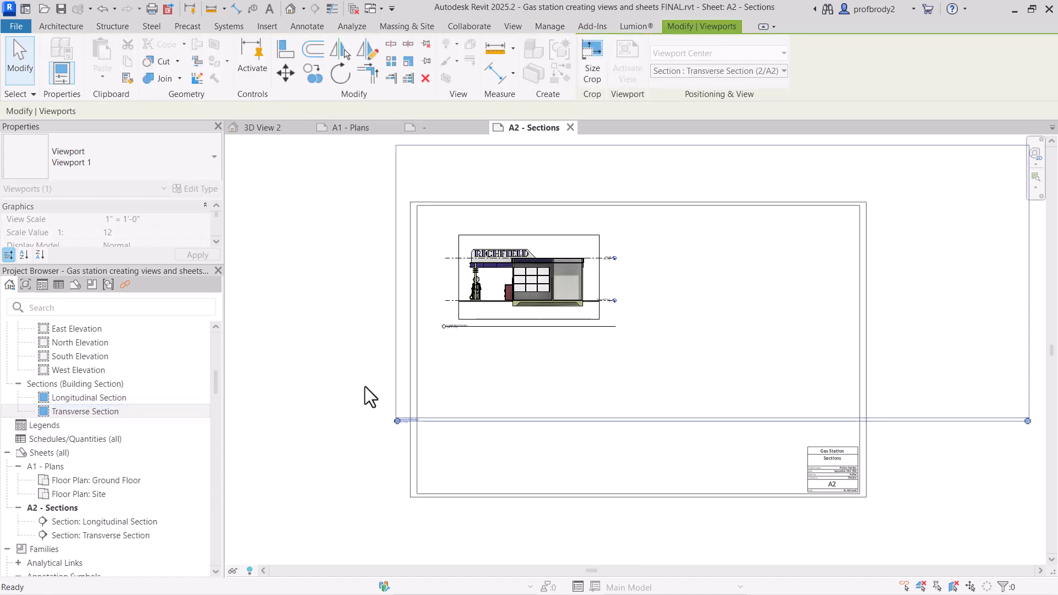
{"action": "scroll", "coordinate": [433, 456], "scroll_direction": "down", "scroll_amount": 3}
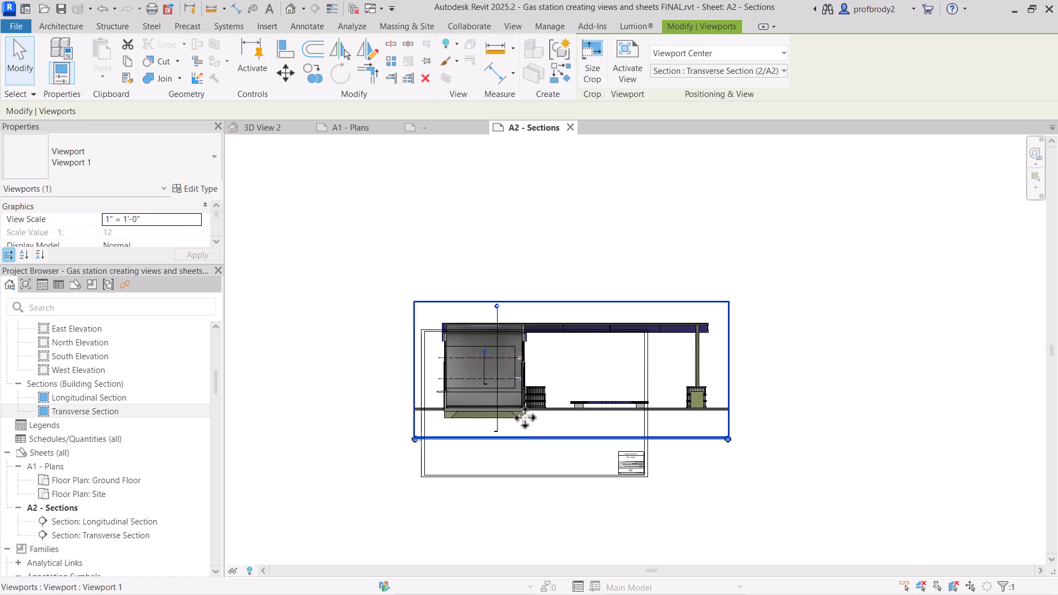
{"action": "left_click_drag", "start_coordinate": [529, 421], "coordinate": [683, 374]}
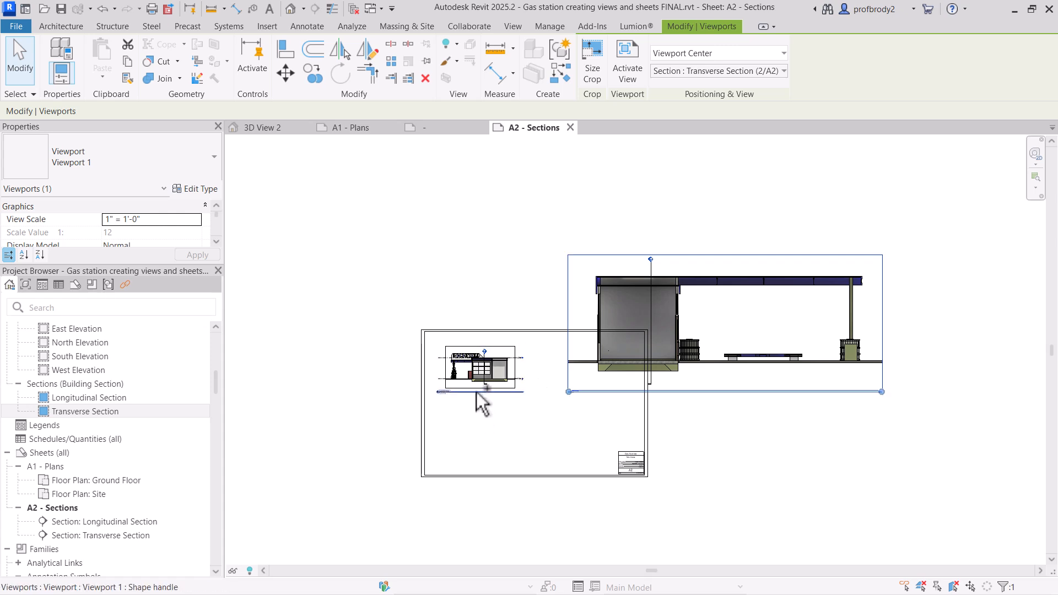
- Set the view scale of both section viewports to 1/4" = 1'-0"
{"action": "left_click", "coordinate": [477, 377], "text": "ctrl"}
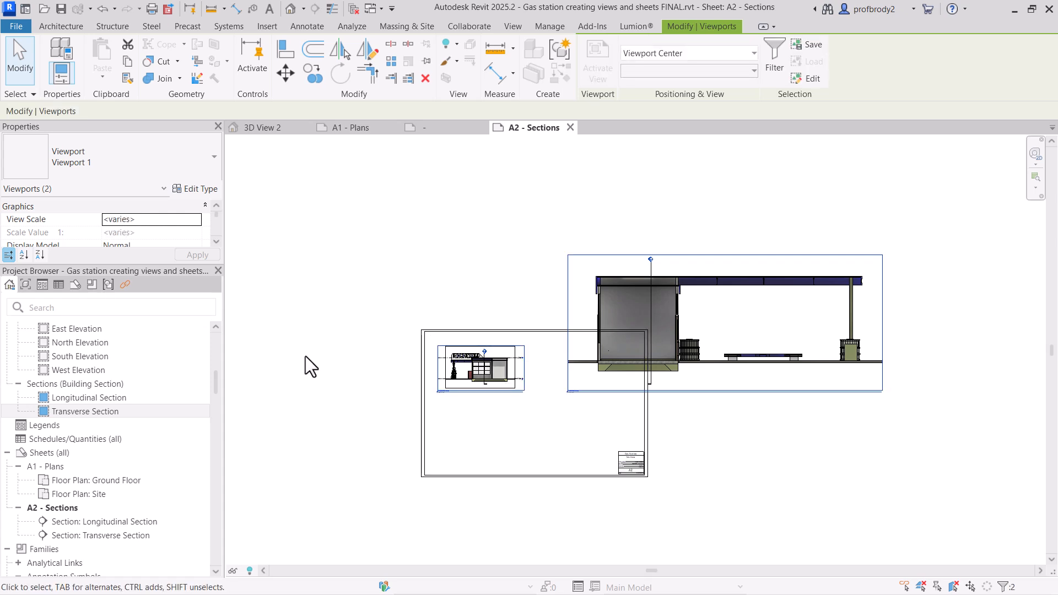
{"action": "left_click", "coordinate": [182, 221]}
{"action": "left_click", "coordinate": [193, 220]}
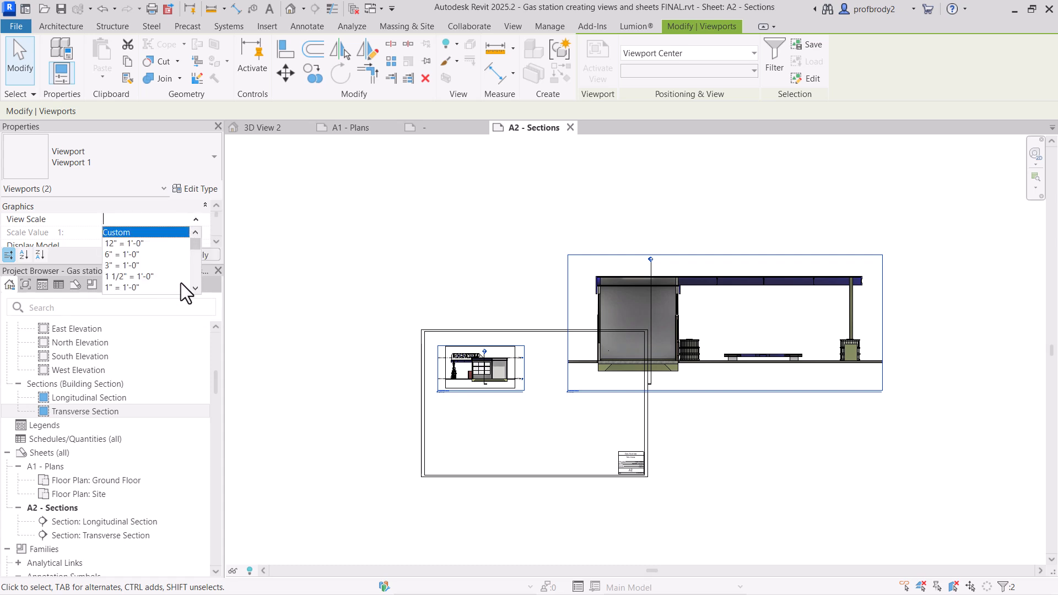
{"action": "scroll", "coordinate": [197, 274], "scroll_direction": "down", "scroll_amount": 2}
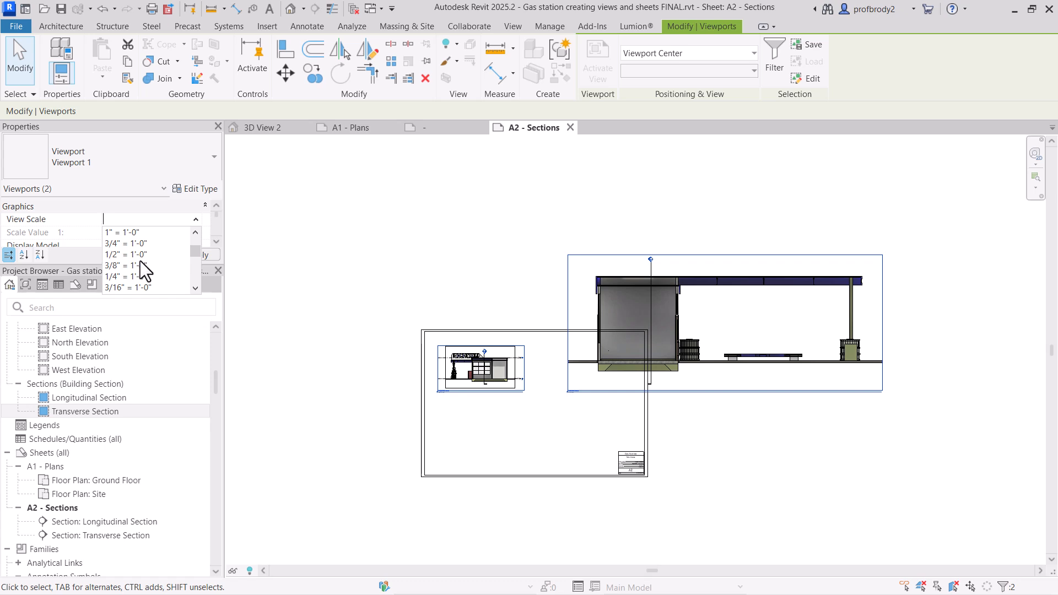
{"action": "left_click", "coordinate": [141, 277]}
{"action": "left_click", "coordinate": [196, 255]}
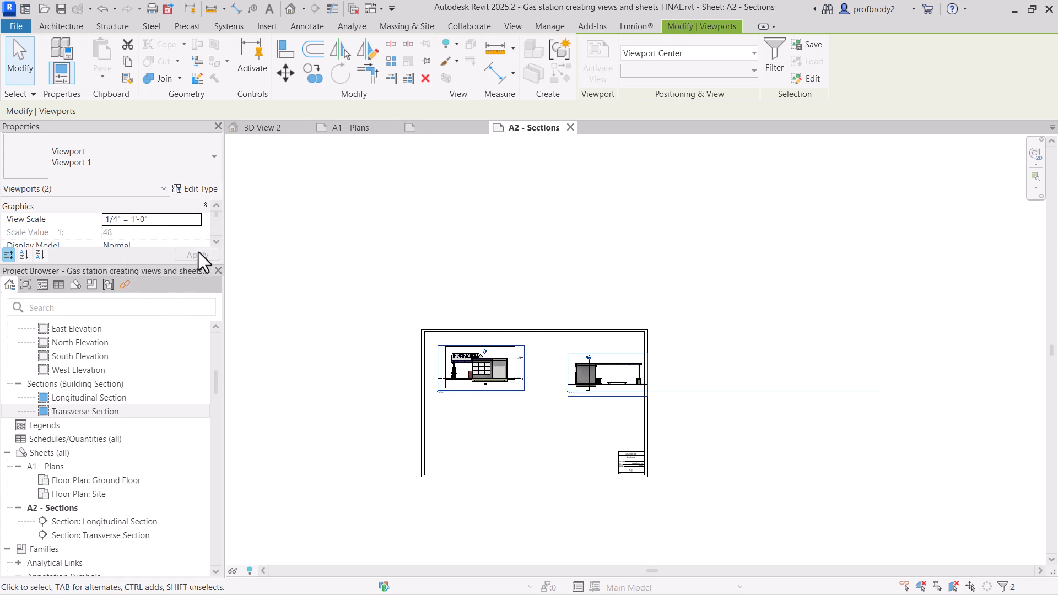
- Turn off crop region visibility for both section viewports
{"action": "scroll", "coordinate": [568, 424], "scroll_direction": "up", "scroll_amount": 2}
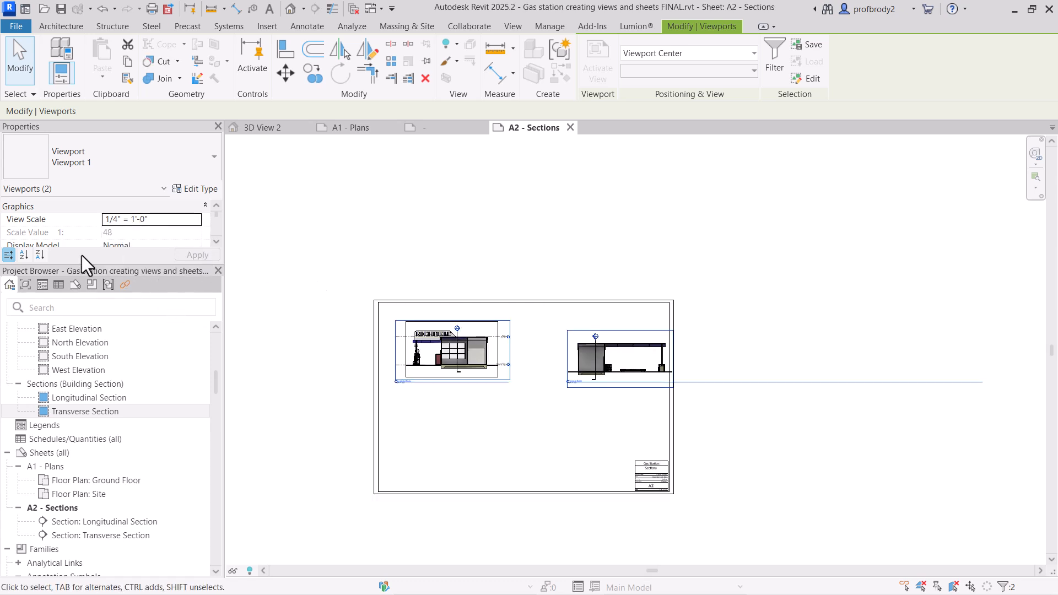
{"action": "left_click_drag", "start_coordinate": [161, 265], "coordinate": [165, 322]}
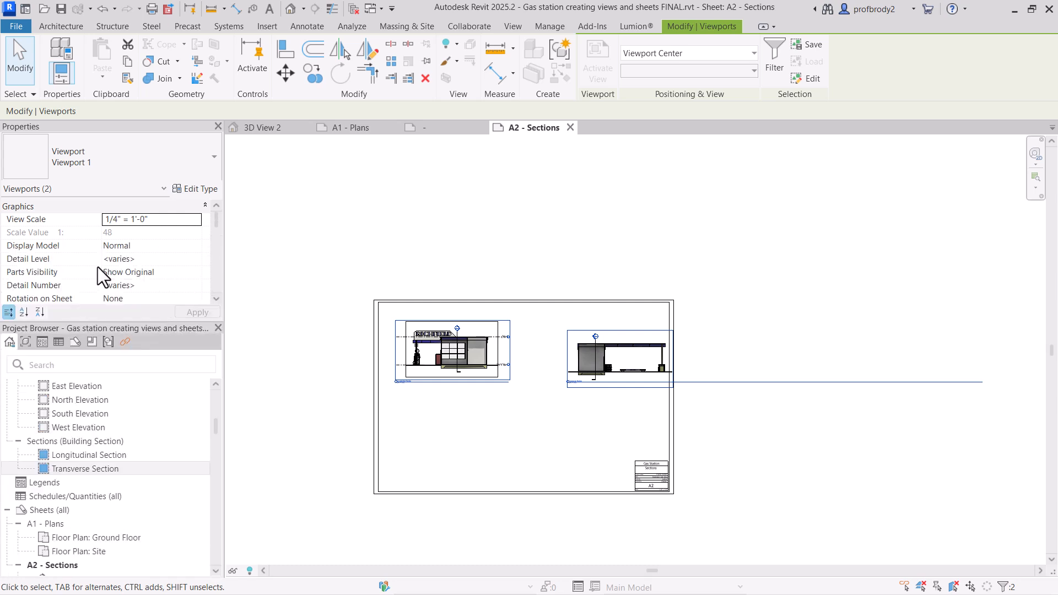
{"action": "left_click", "coordinate": [217, 284]}
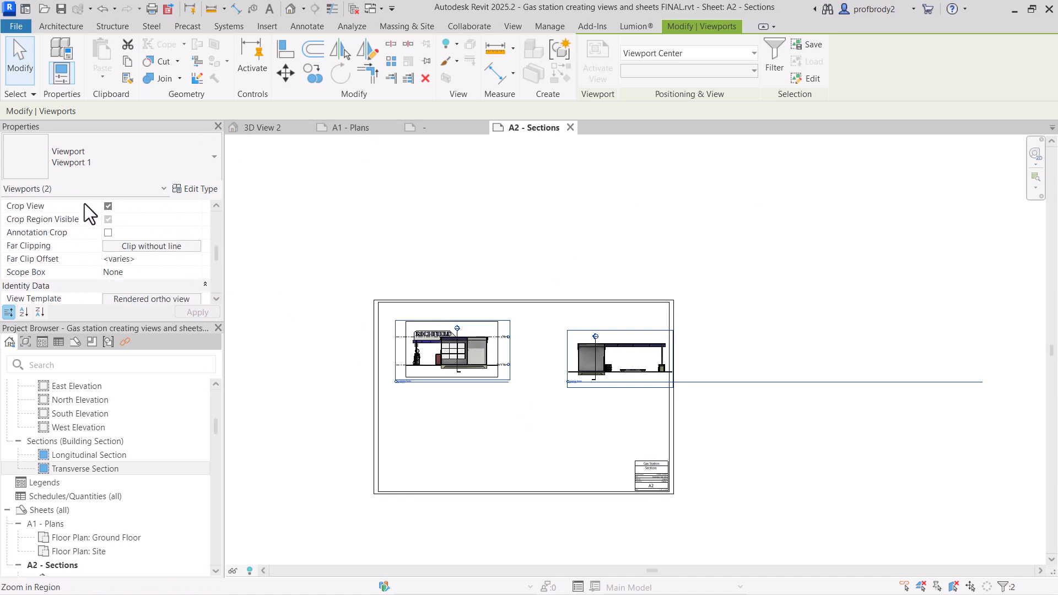
{"action": "left_click", "coordinate": [108, 219]}
{"action": "left_click", "coordinate": [108, 219]}
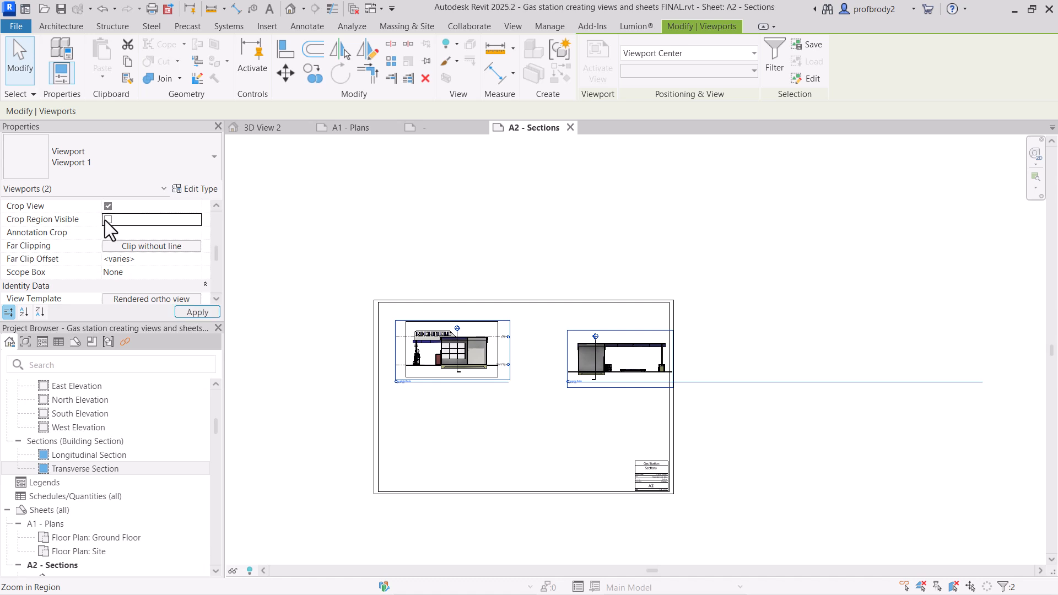
{"action": "left_click", "coordinate": [194, 312]}
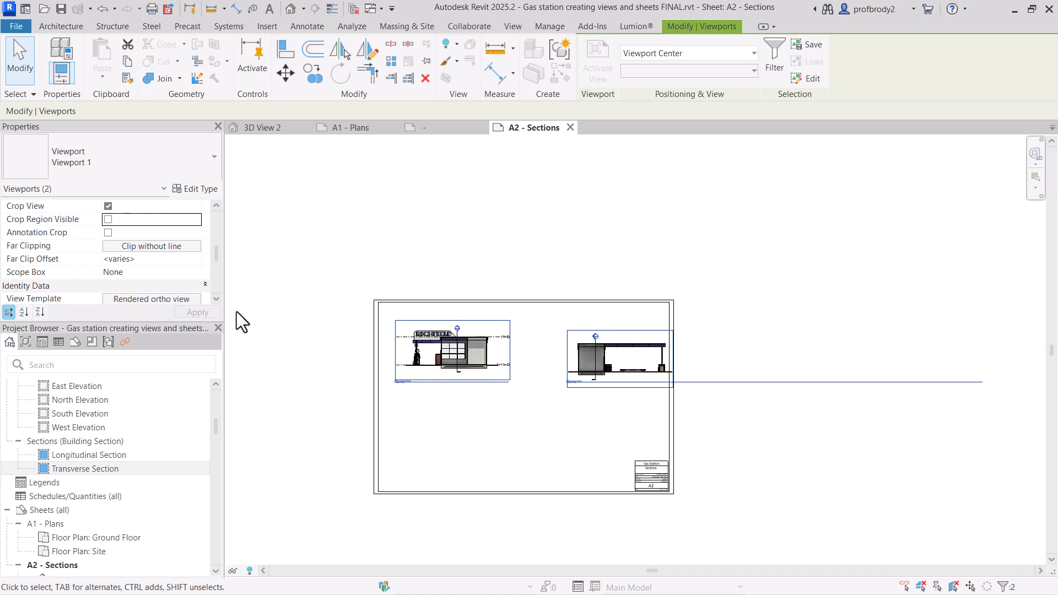
{"action": "left_click", "coordinate": [285, 322]}
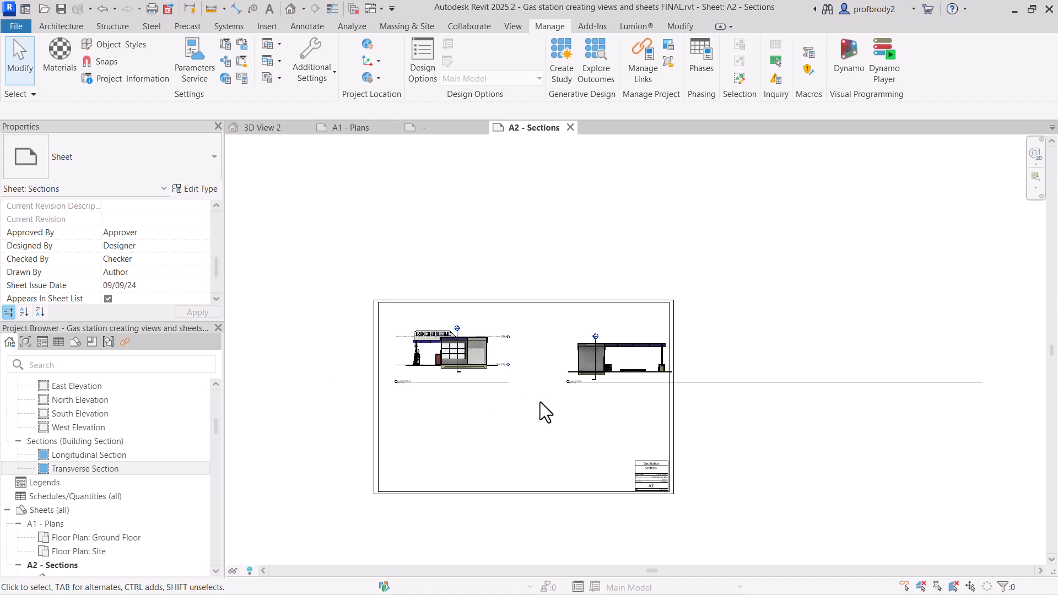
- Move the Transverse Section viewport inside the sheet border, with its ground line level with the Longitudinal Section's
{"action": "scroll", "coordinate": [565, 410], "scroll_direction": "up", "scroll_amount": 3}
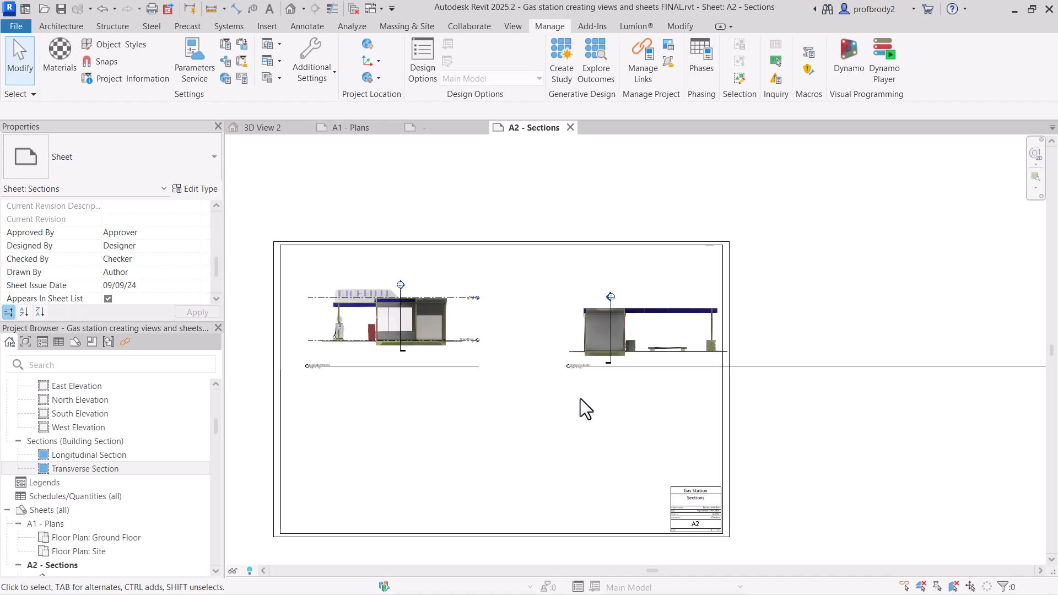
{"action": "left_click", "coordinate": [583, 336]}
{"action": "left_click_drag", "start_coordinate": [564, 330], "coordinate": [555, 333]}
{"action": "scroll", "coordinate": [508, 333], "scroll_direction": "up", "scroll_amount": 1}
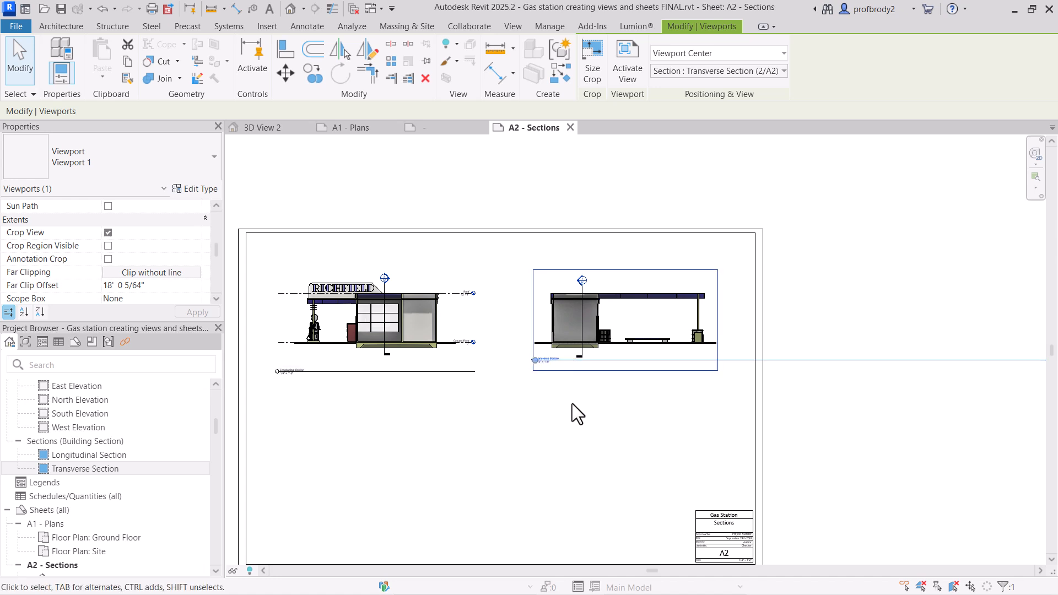
{"action": "left_click", "coordinate": [634, 448]}
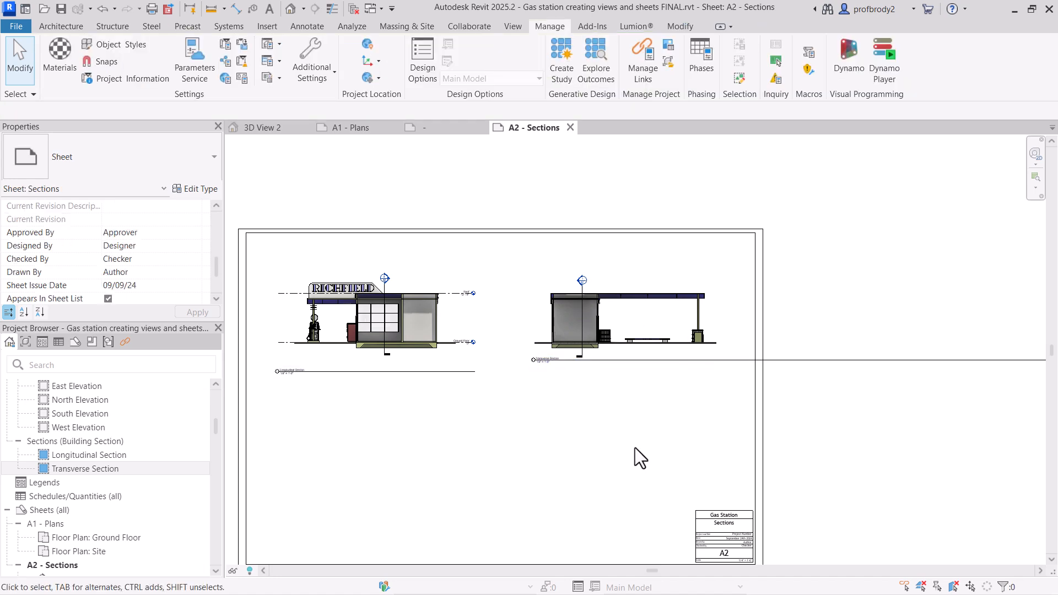
{"action": "scroll", "coordinate": [658, 417], "scroll_direction": "down", "scroll_amount": 2}
{"action": "left_click", "coordinate": [654, 366]}
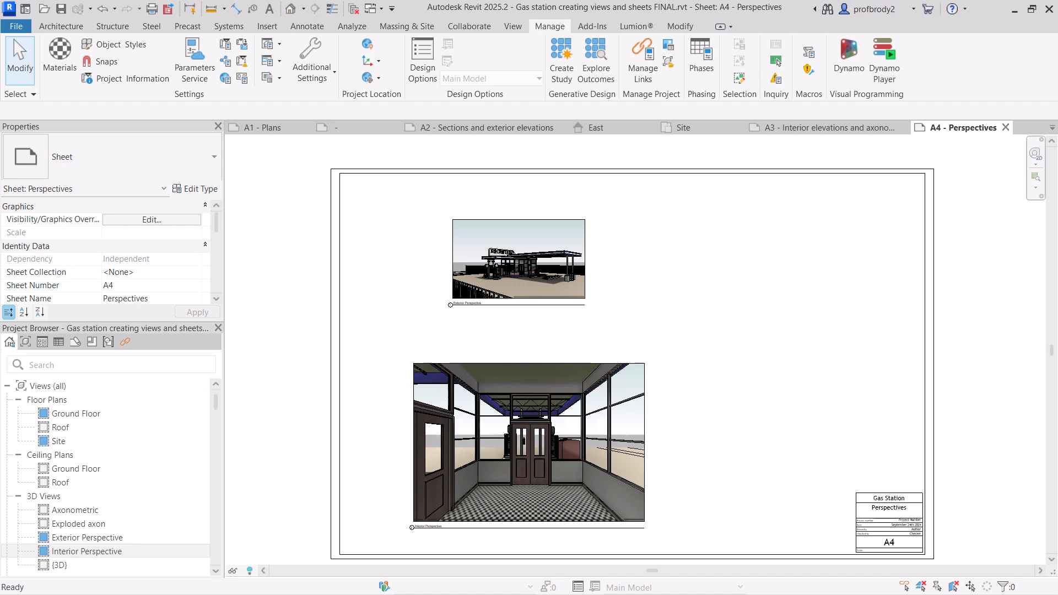
- Scale the Interior Perspective viewport's crop region to a height of 10" with locked proportions
{"action": "scroll", "coordinate": [500, 384], "scroll_direction": "up", "scroll_amount": 2}
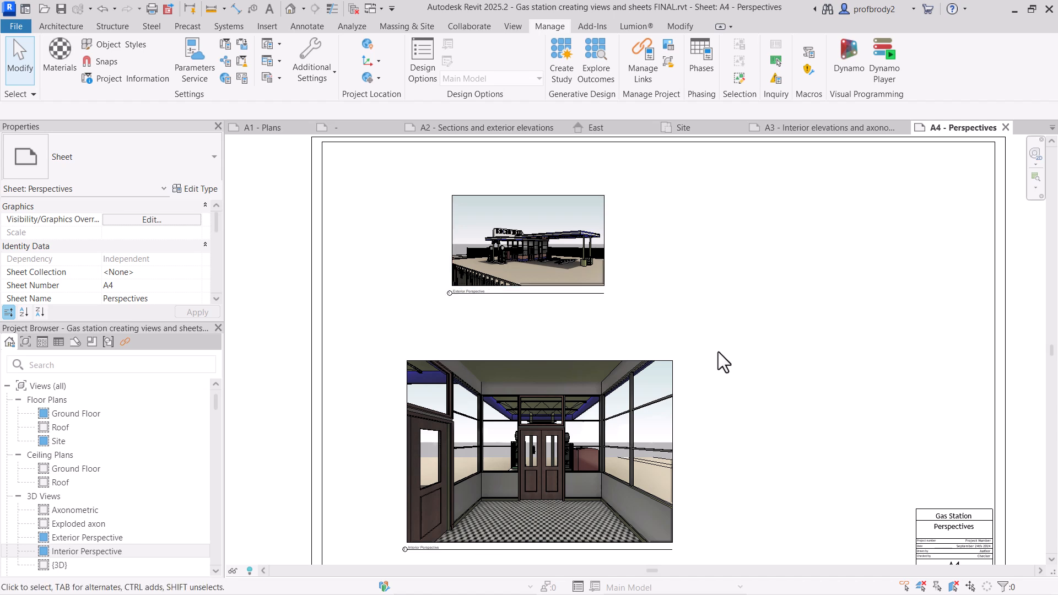
{"action": "middle_click_drag", "start_coordinate": [779, 342], "coordinate": [786, 354]}
{"action": "left_click", "coordinate": [649, 397]}
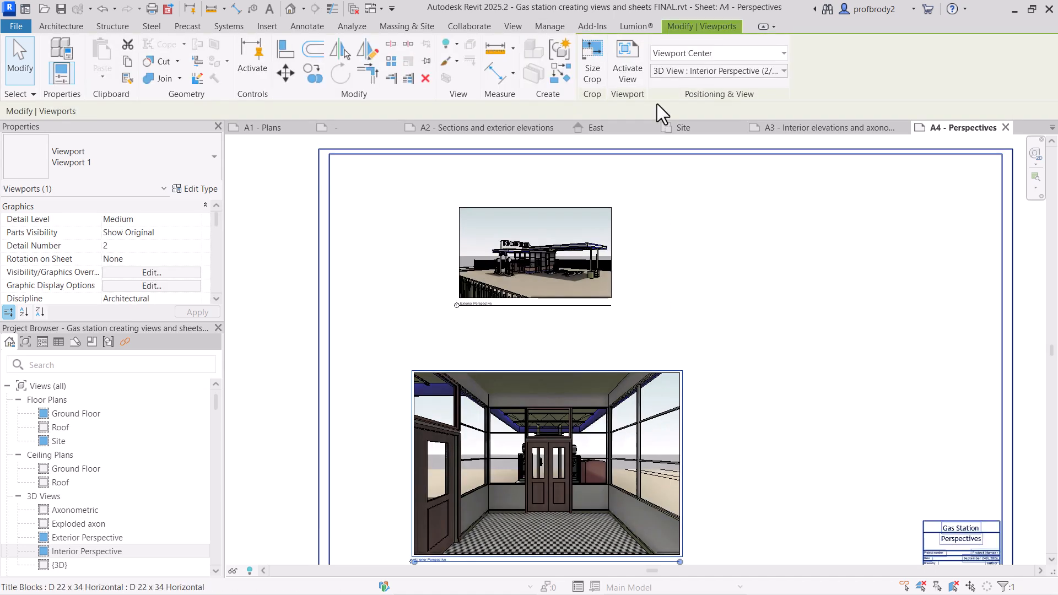
{"action": "left_click", "coordinate": [593, 64]}
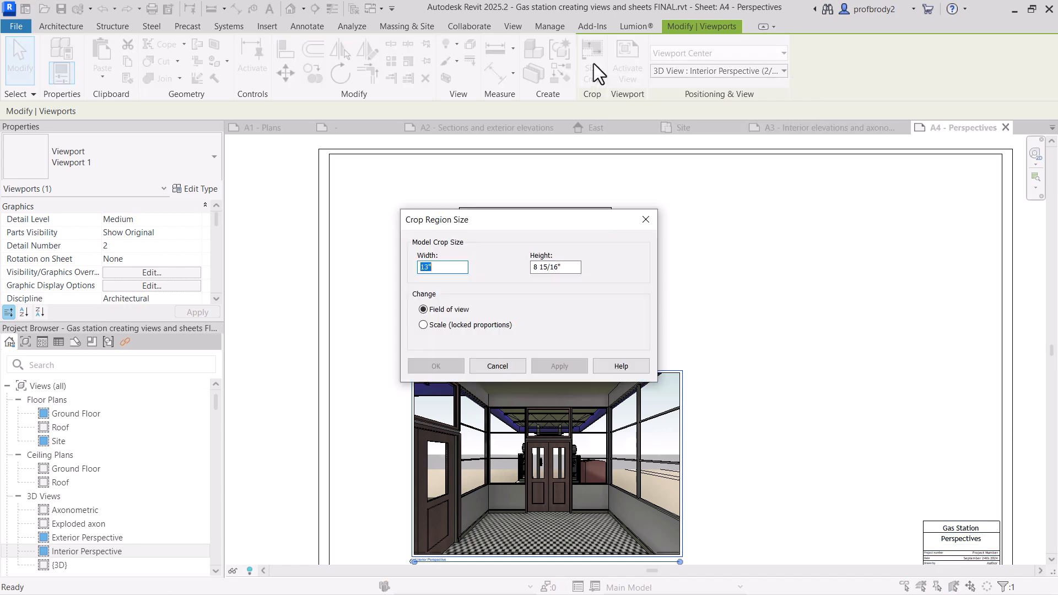
{"action": "left_click_drag", "start_coordinate": [496, 226], "coordinate": [699, 196]}
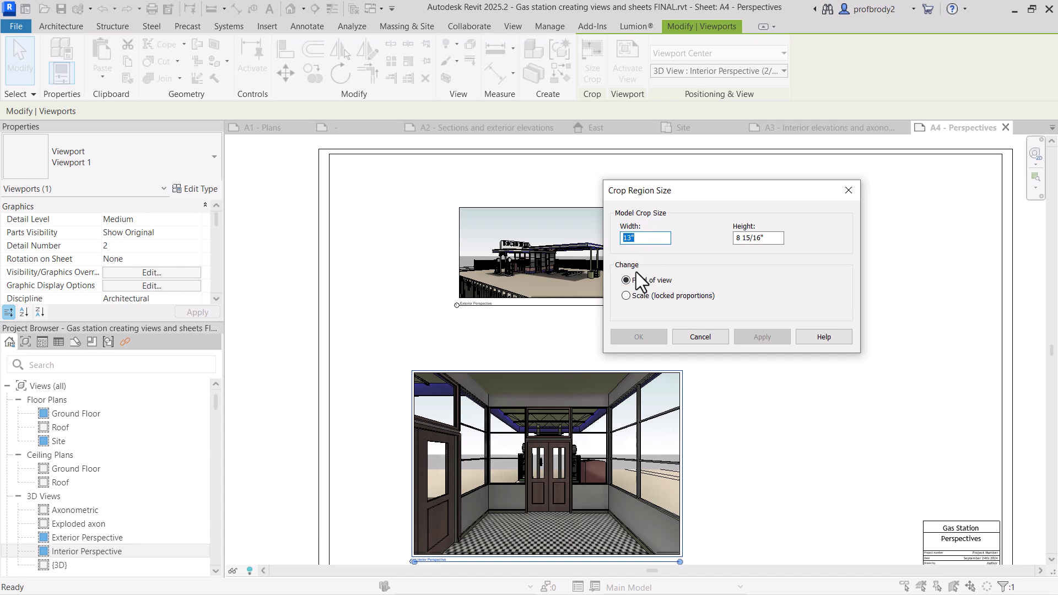
{"action": "left_click", "coordinate": [626, 296]}
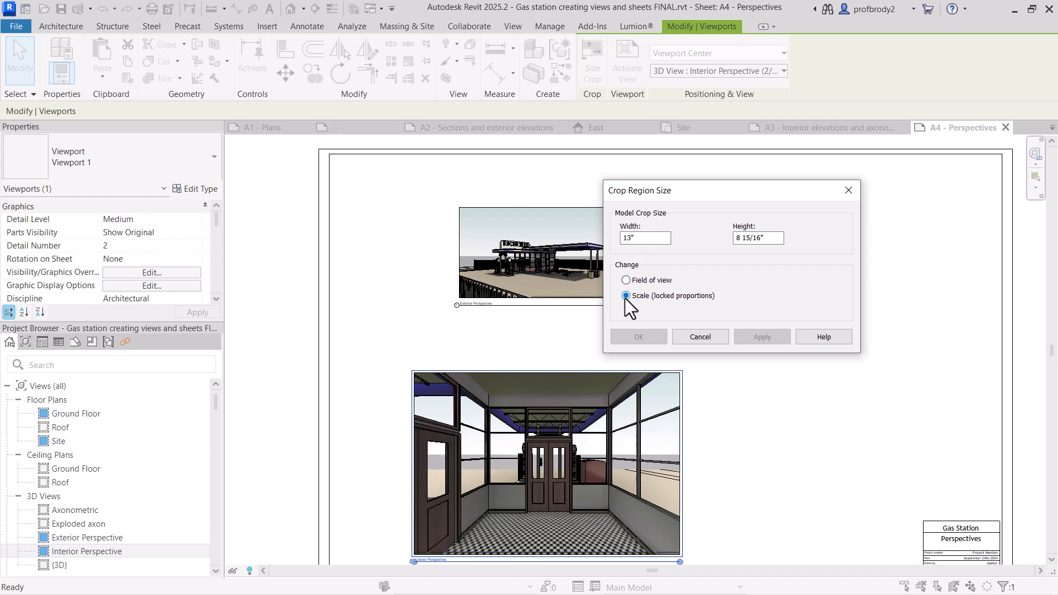
{"action": "left_click", "coordinate": [633, 238]}
{"action": "key", "text": "BackSpace"}
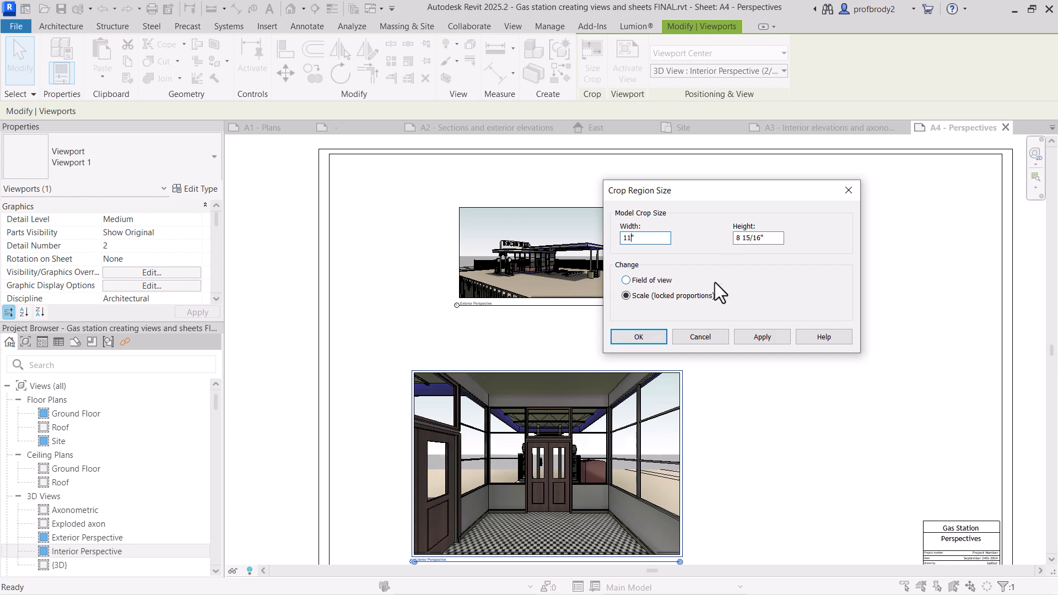
{"action": "left_click", "coordinate": [759, 237]}
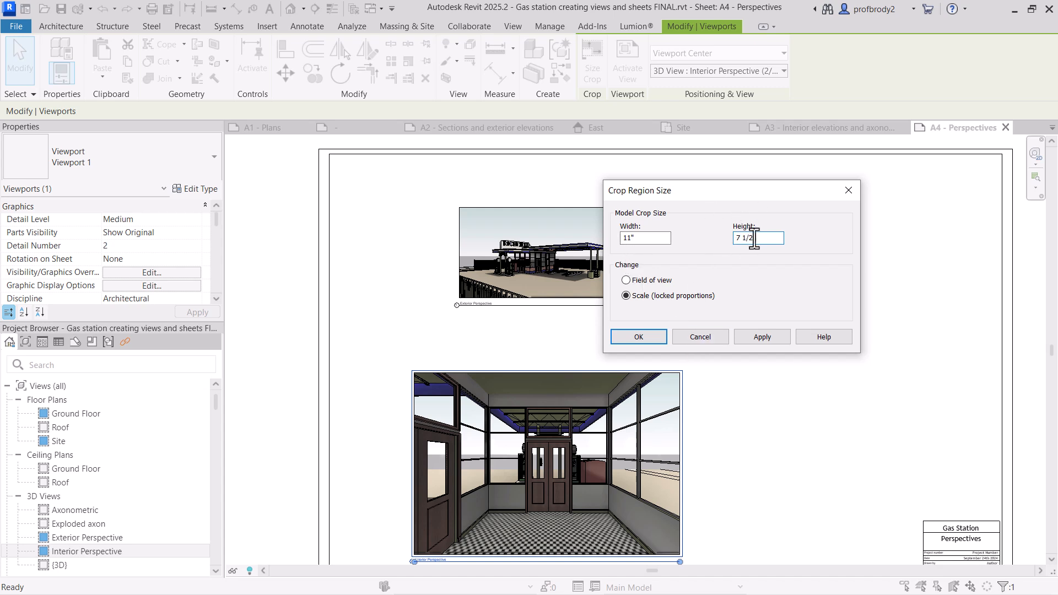
{"action": "left_click_drag", "start_coordinate": [754, 238], "coordinate": [729, 238]}
{"action": "left_click", "coordinate": [759, 342]}
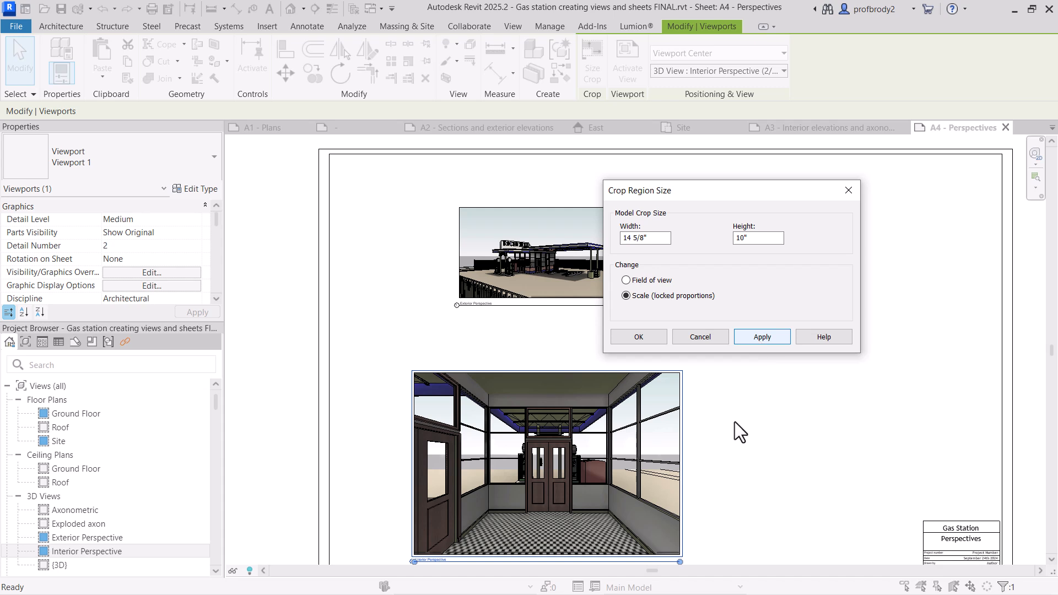
{"action": "left_click", "coordinate": [760, 340]}
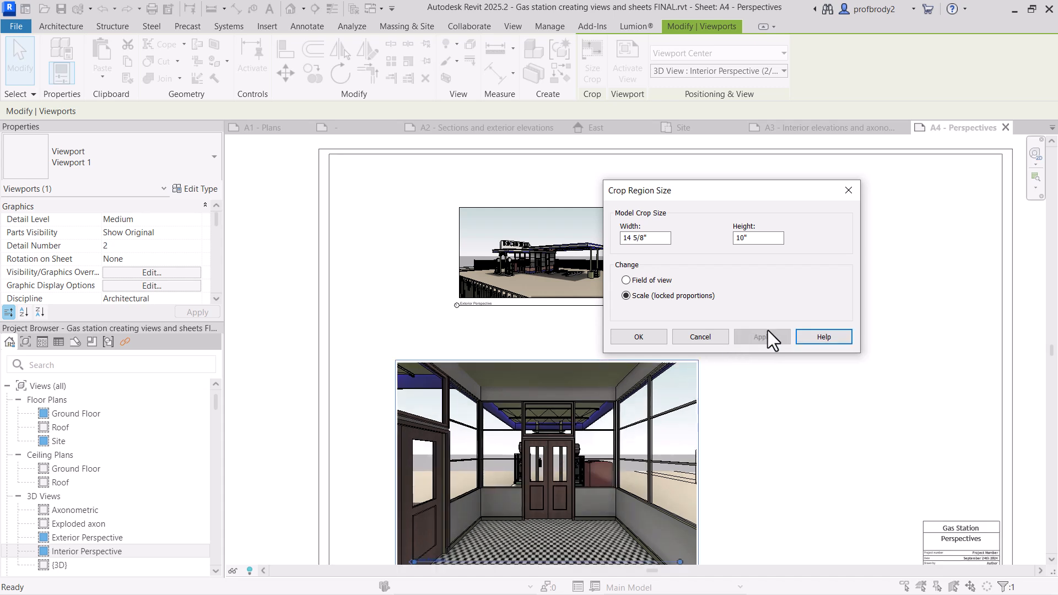
{"action": "left_click", "coordinate": [638, 337]}
- Scale the Exterior Perspective viewport's crop region to a height of 10" with locked proportions, and nudge the viewport up on the sheet
{"action": "left_click", "coordinate": [514, 276]}
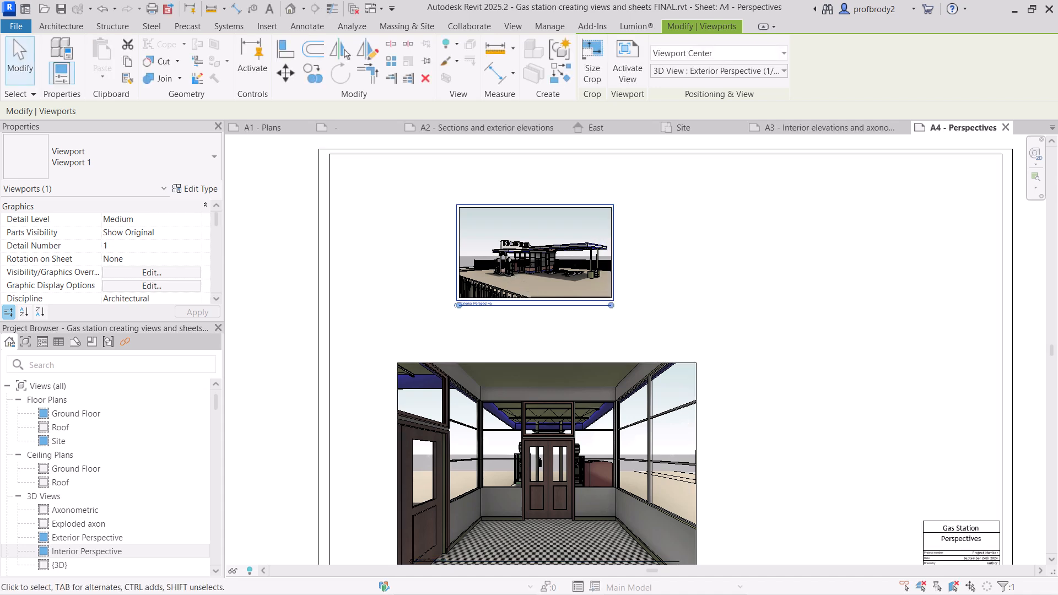
{"action": "left_click", "coordinate": [590, 69]}
{"action": "left_click", "coordinate": [626, 296]}
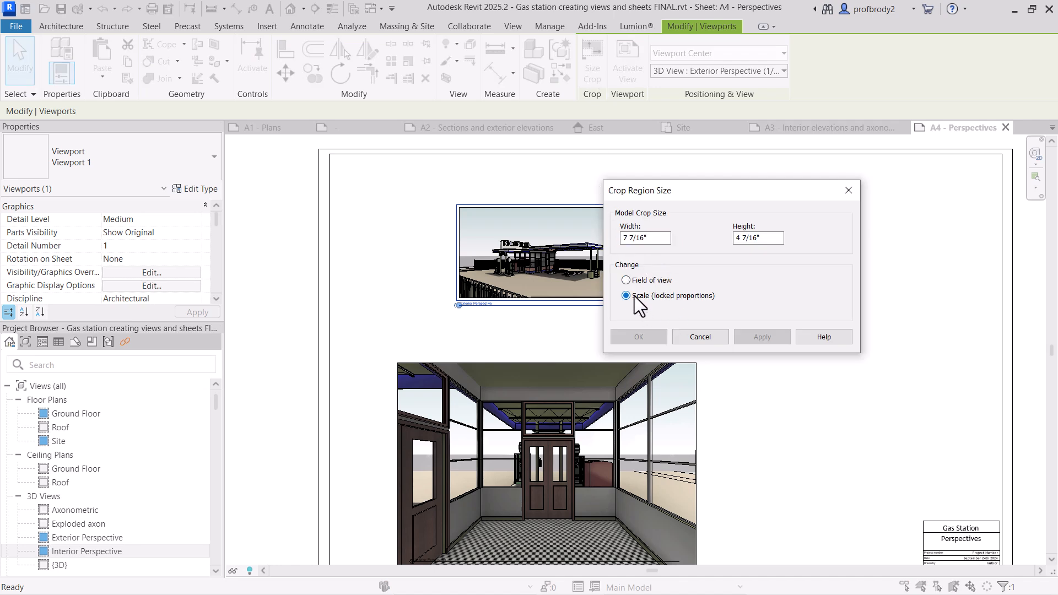
{"action": "left_click_drag", "start_coordinate": [759, 241], "coordinate": [722, 228]}
{"action": "type", "text": "10\""}
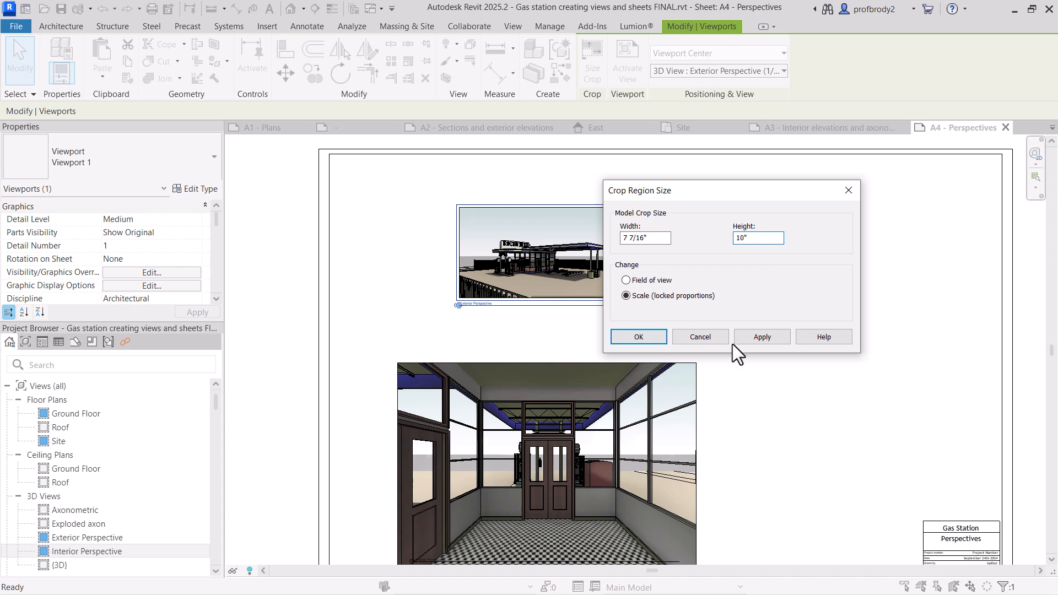
{"action": "left_click", "coordinate": [749, 339]}
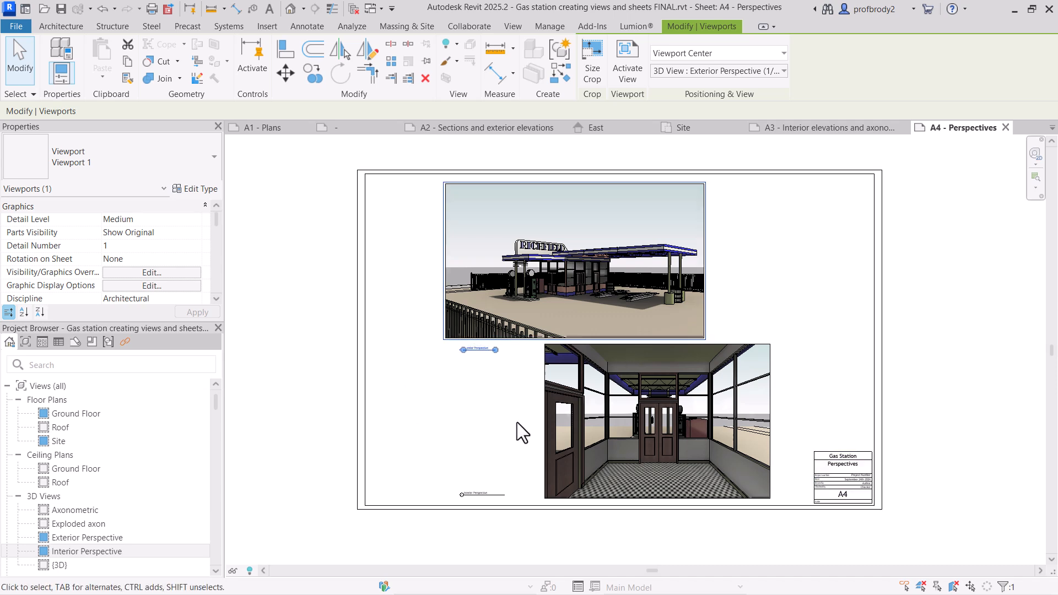
{"action": "key", "text": "Up"}
{"action": "left_click", "coordinate": [523, 407]}
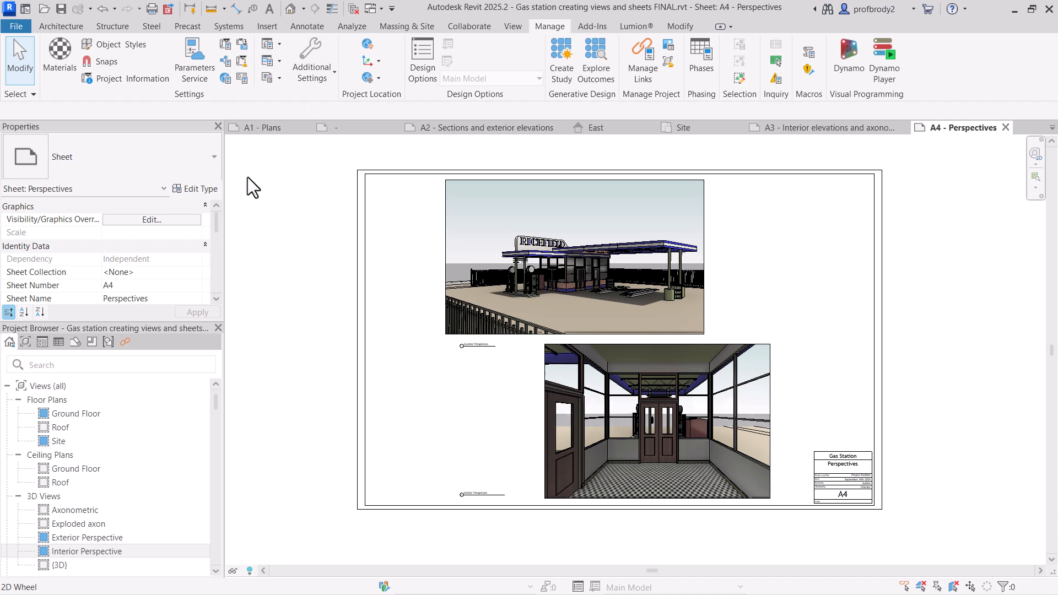
- Start a PDF export and set its output location to the Desktop
{"action": "left_click", "coordinate": [167, 9]}
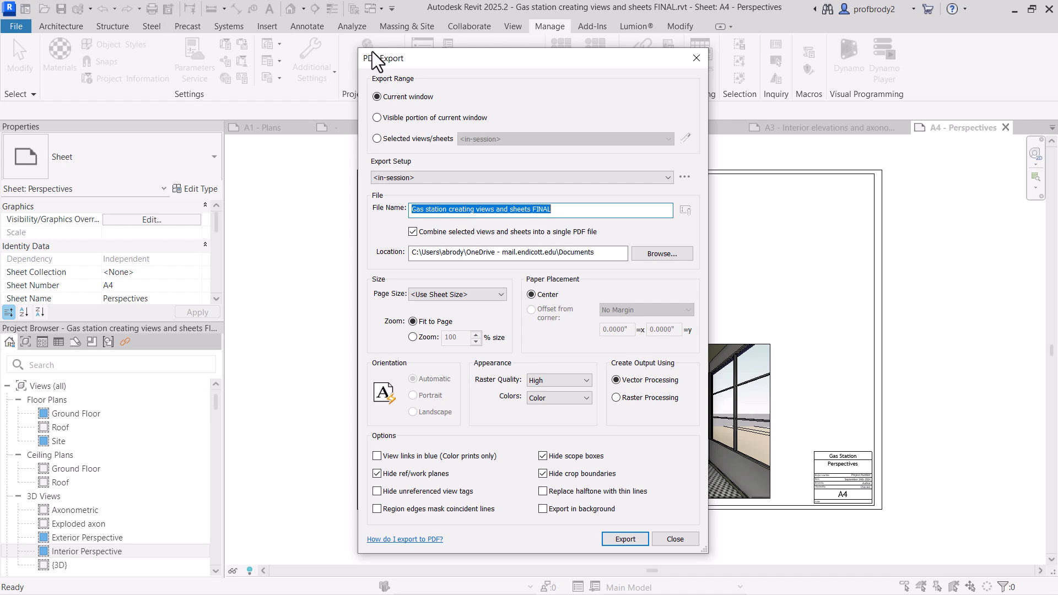
{"action": "left_click_drag", "start_coordinate": [446, 62], "coordinate": [415, 60]}
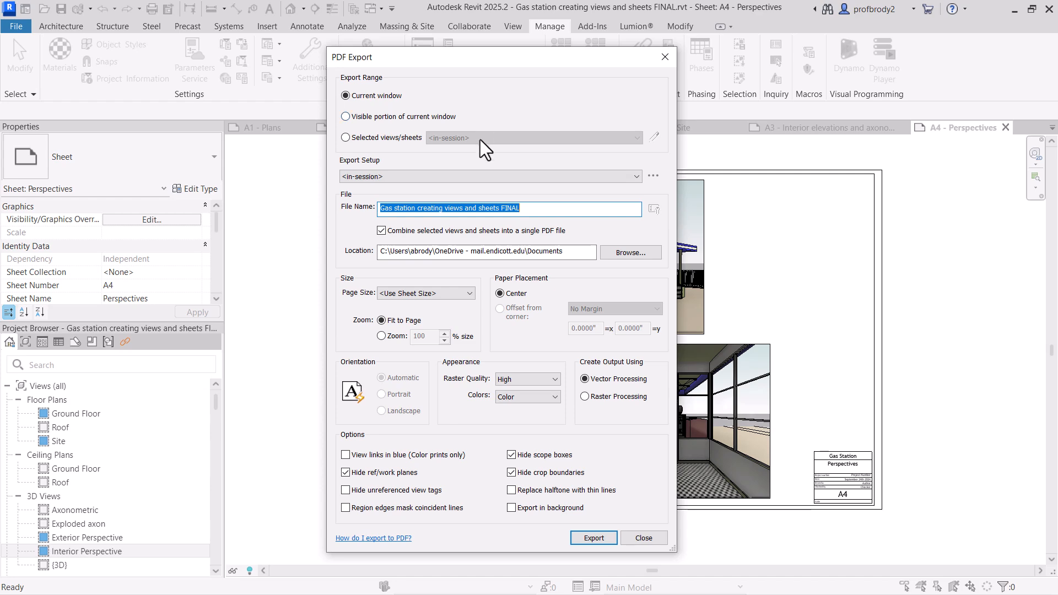
{"action": "left_click", "coordinate": [625, 254]}
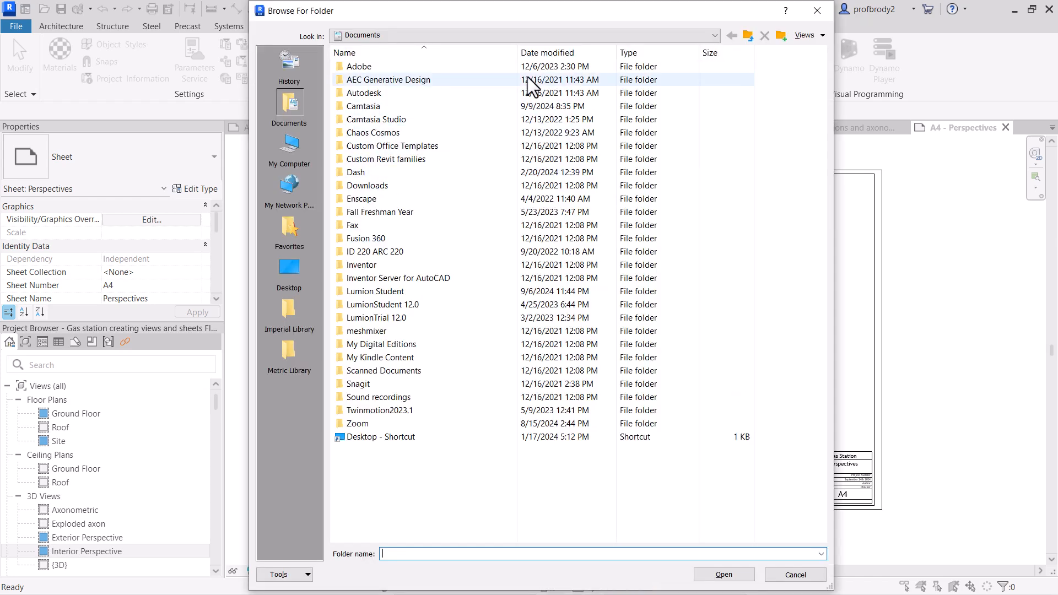
{"action": "left_click", "coordinate": [513, 35]}
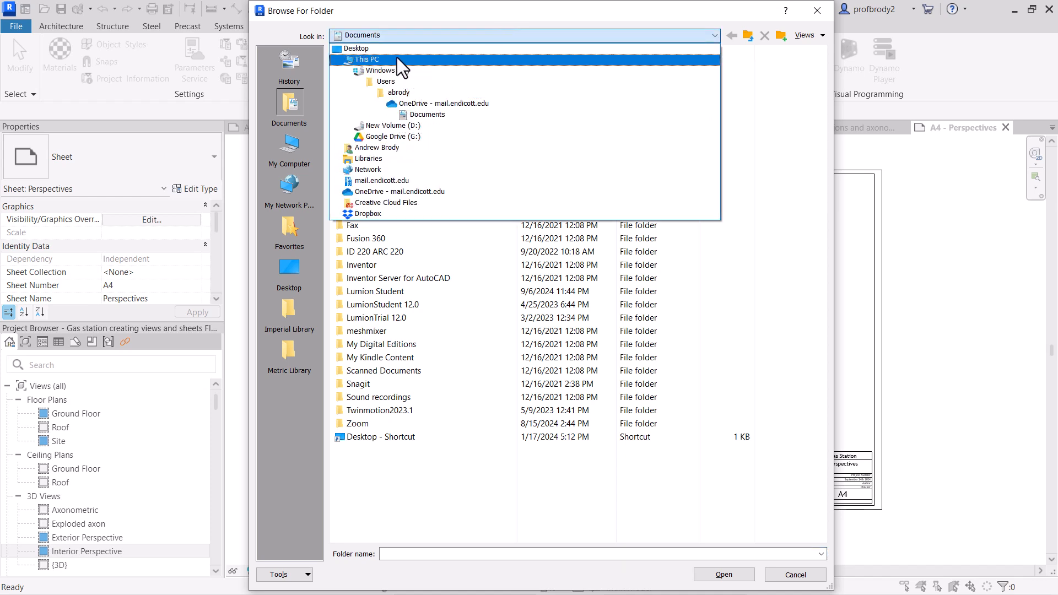
{"action": "left_click", "coordinate": [379, 49]}
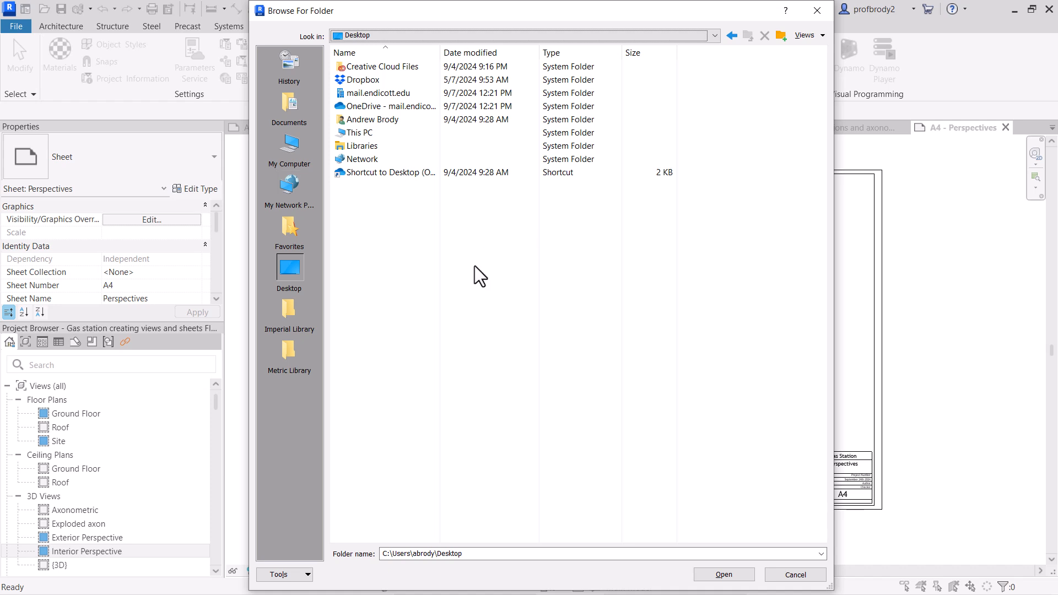
{"action": "left_click", "coordinate": [723, 575]}
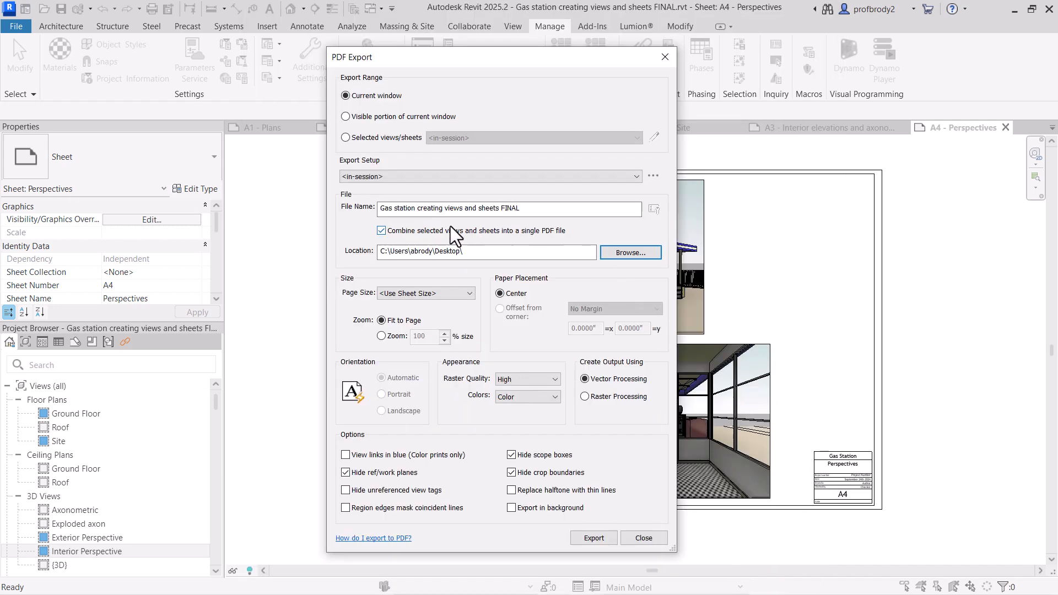
{"action": "left_click", "coordinate": [526, 213]}
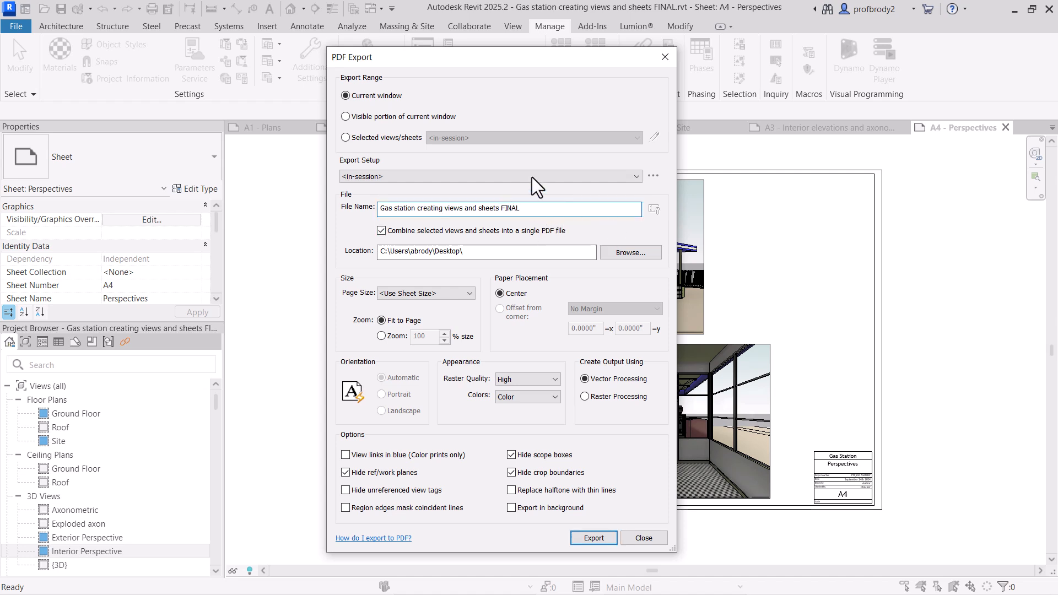
- Set the PDF export range to selected views/sheets and open the in-session set for editing
{"action": "left_click", "coordinate": [346, 138]}
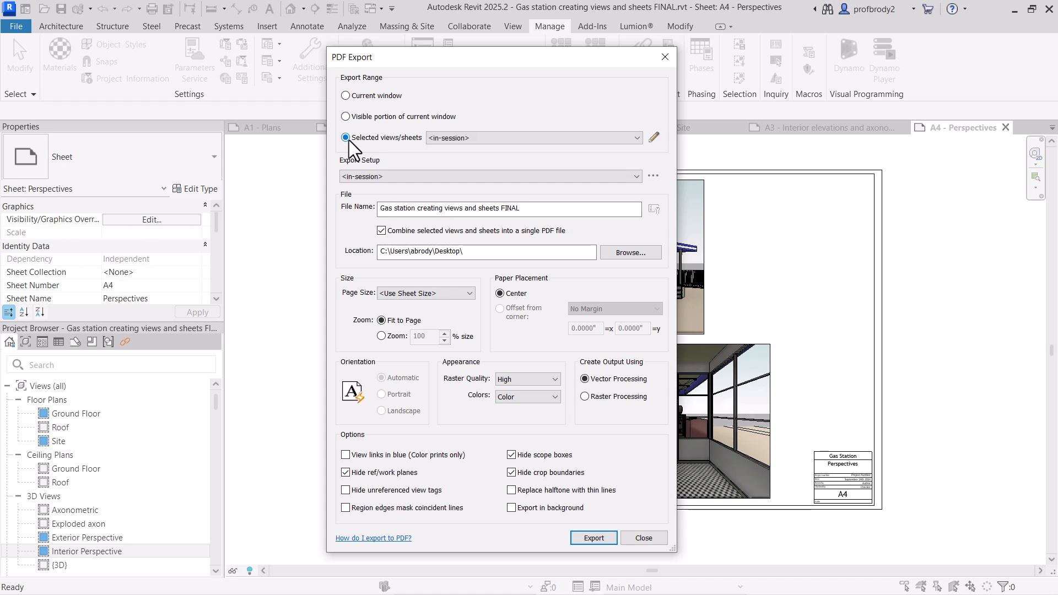
{"action": "left_click", "coordinate": [615, 144]}
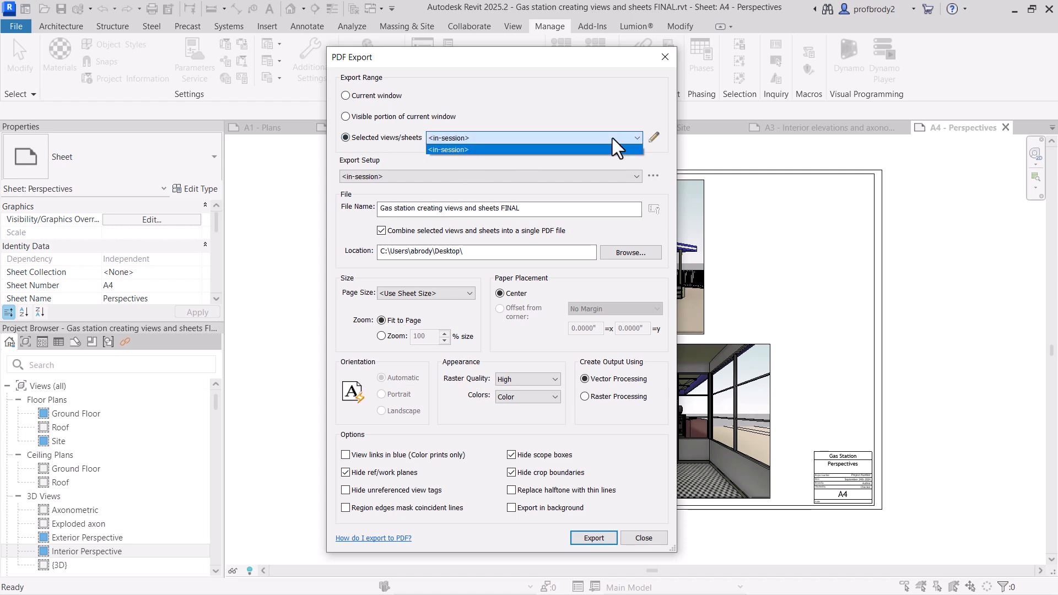
{"action": "left_click", "coordinate": [616, 148]}
{"action": "left_click", "coordinate": [654, 138]}
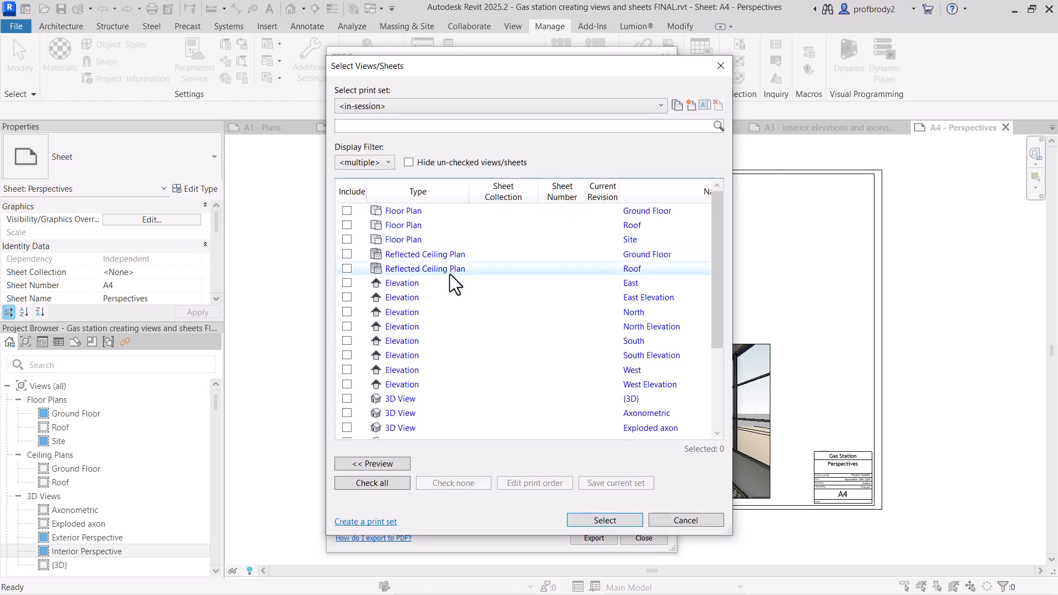
{"action": "left_click", "coordinate": [720, 65]}
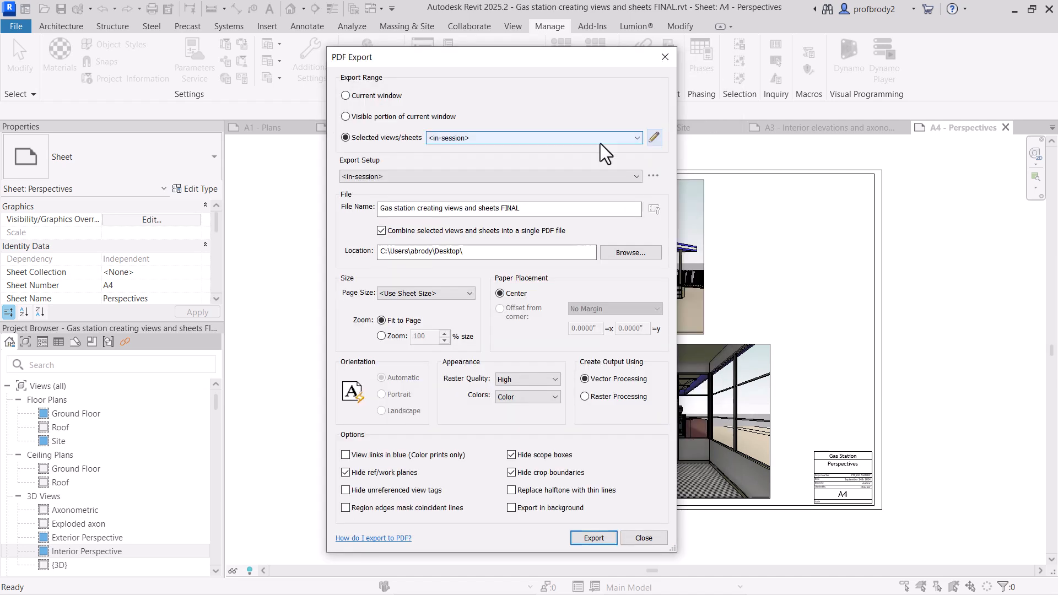
{"action": "left_click", "coordinate": [654, 138]}
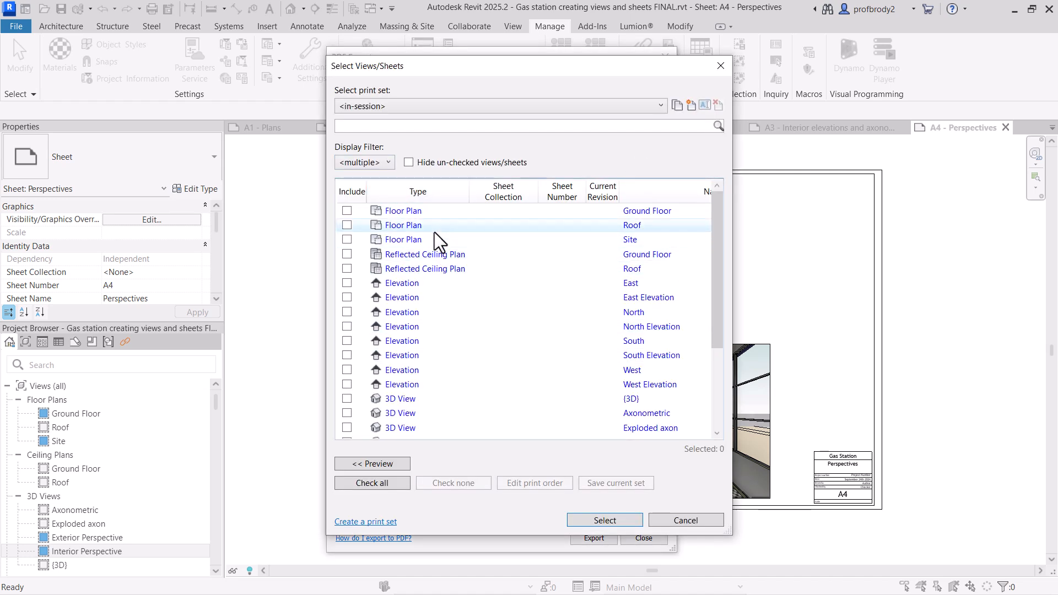
- Filter the export list to show only sheets, including those not in collections, without 2D and 3D views
{"action": "scroll", "coordinate": [437, 275], "scroll_direction": "down", "scroll_amount": 3}
{"action": "scroll", "coordinate": [436, 295], "scroll_direction": "up", "scroll_amount": 3}
{"action": "scroll", "coordinate": [437, 295], "scroll_direction": "down", "scroll_amount": 3}
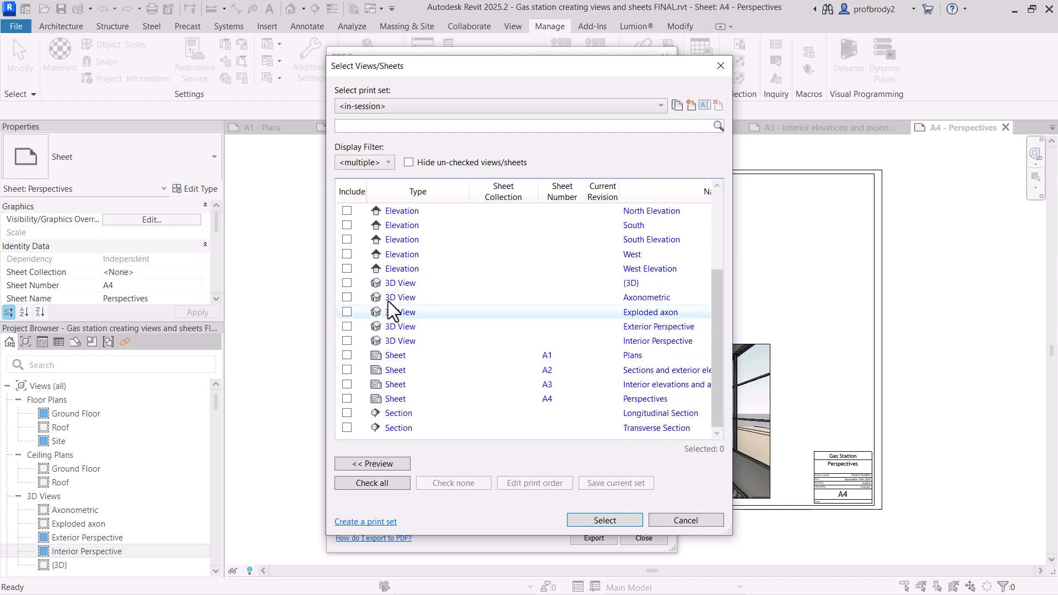
{"action": "left_click", "coordinate": [368, 162]}
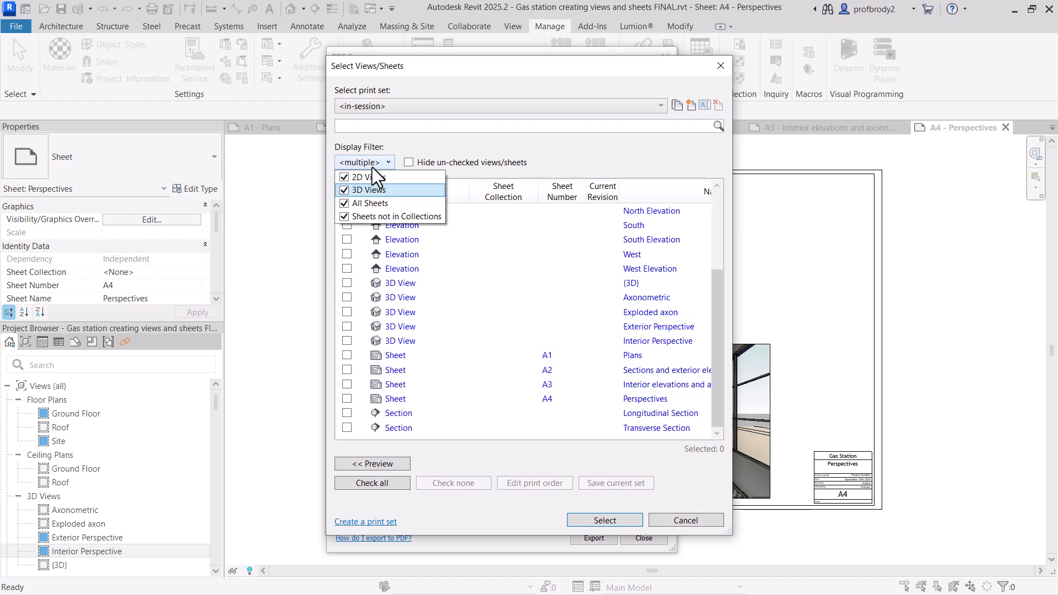
{"action": "left_click", "coordinate": [344, 217]}
{"action": "left_click", "coordinate": [343, 203]}
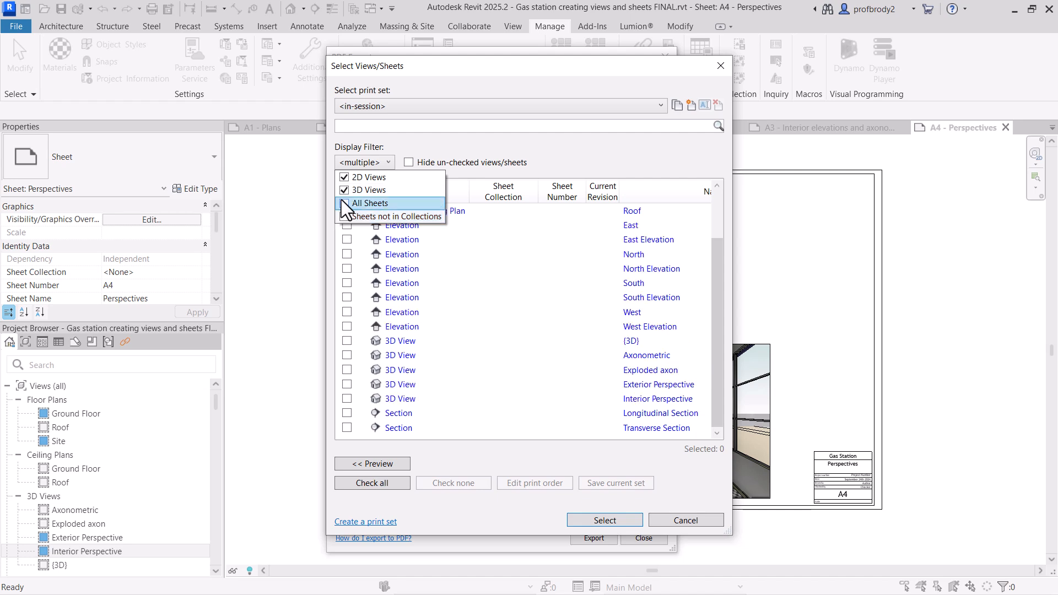
{"action": "left_click", "coordinate": [344, 190]}
{"action": "left_click", "coordinate": [344, 176]}
{"action": "left_click", "coordinate": [343, 203]}
{"action": "left_click", "coordinate": [344, 216]}
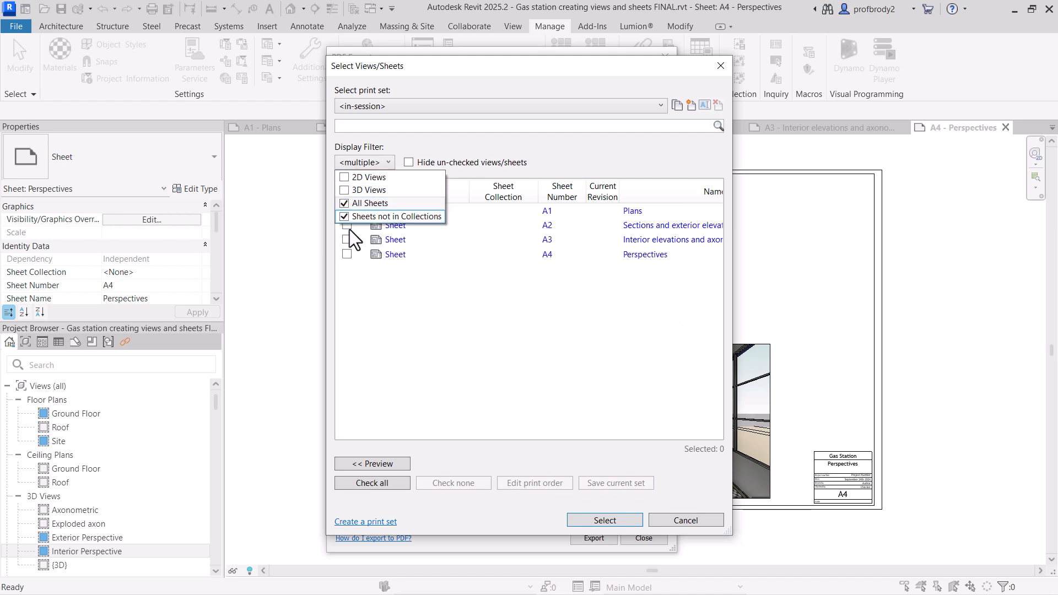
{"action": "left_click", "coordinate": [595, 523]}
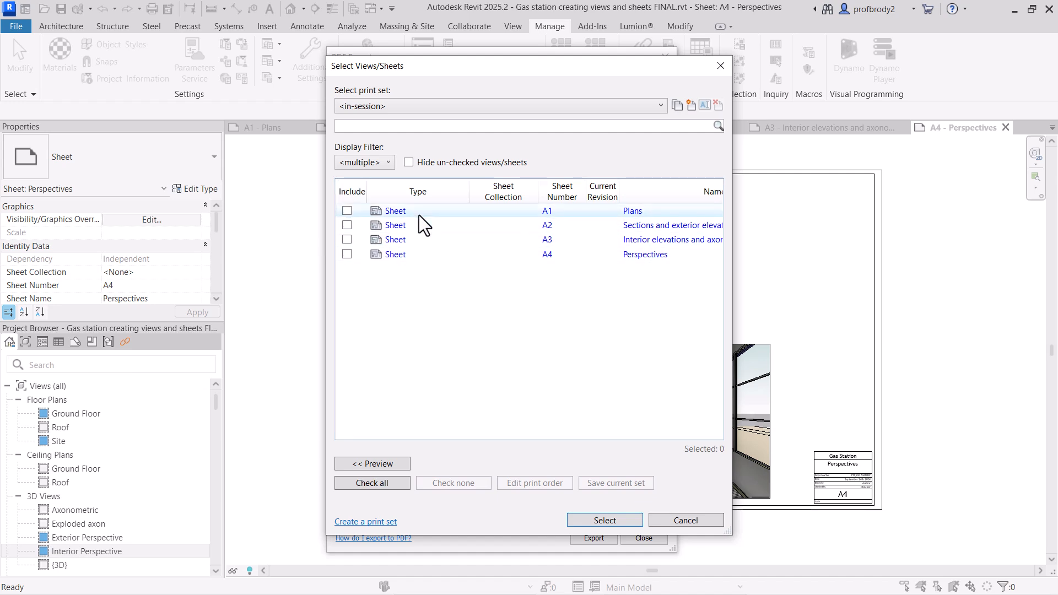
- Include sheets A1, A2, A3 and A4 in the PDF export set and check their print order
{"action": "left_click", "coordinate": [346, 211]}
{"action": "left_click", "coordinate": [346, 225]}
{"action": "left_click", "coordinate": [346, 239]}
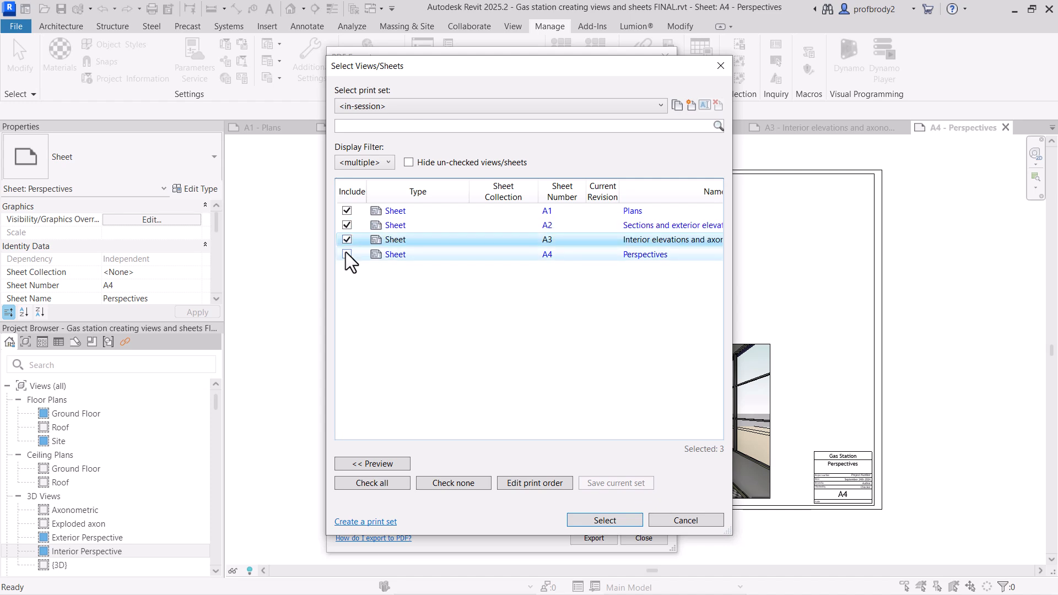
{"action": "left_click", "coordinate": [347, 254]}
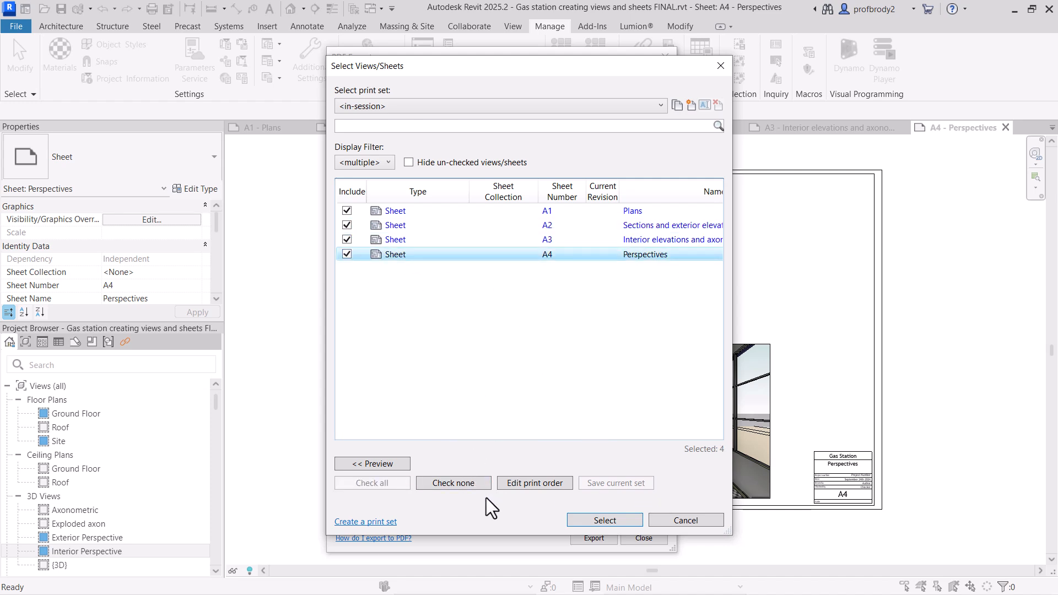
{"action": "left_click", "coordinate": [530, 483]}
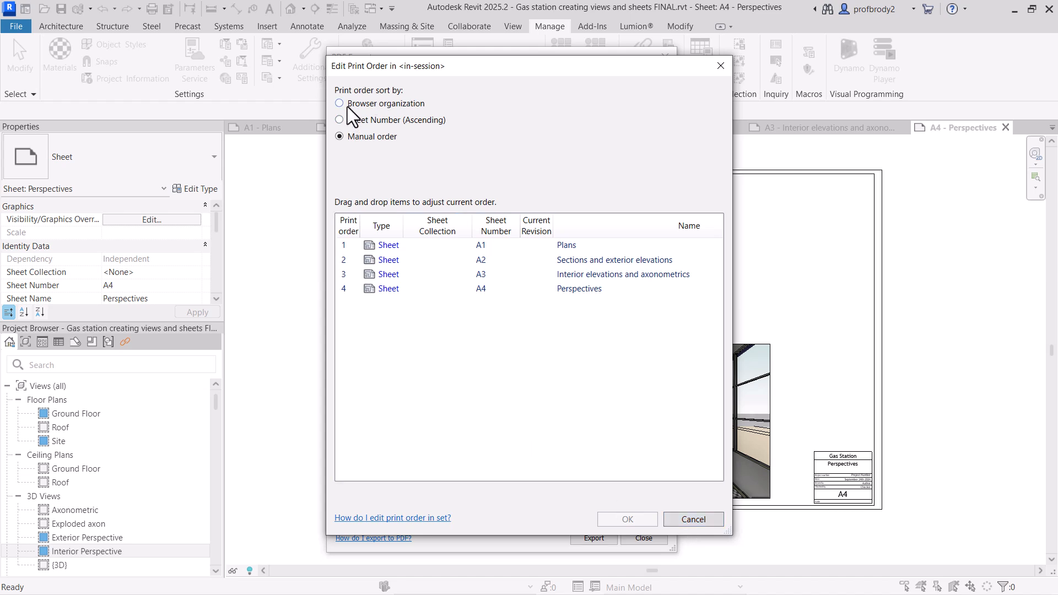
{"action": "left_click", "coordinate": [704, 520]}
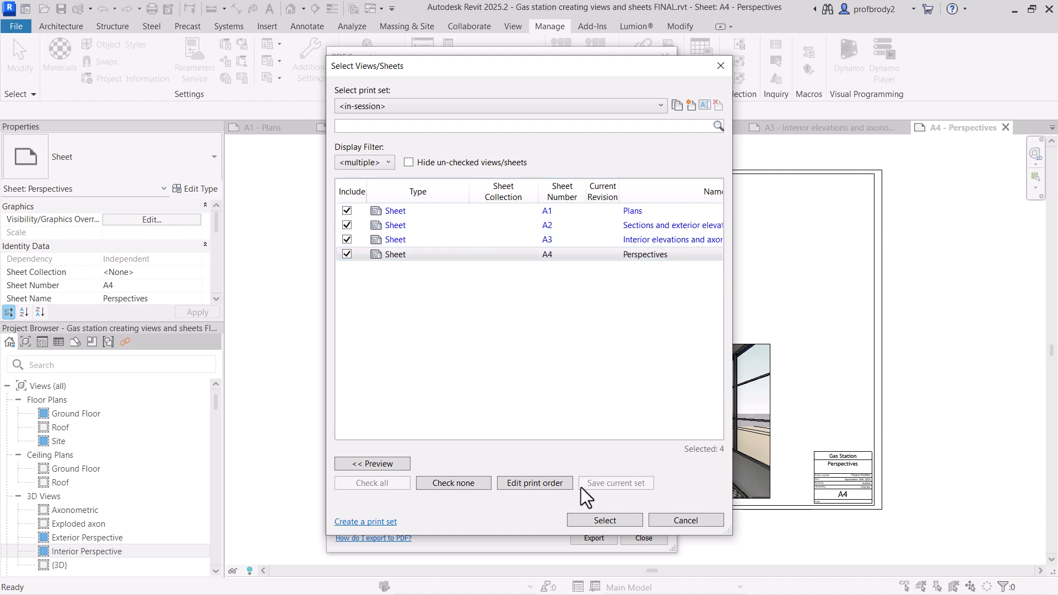
- Preview sheets A4, A3 and A1 in the view/sheet selection and accept the selected set for the PDF export
{"action": "left_click", "coordinate": [372, 464]}
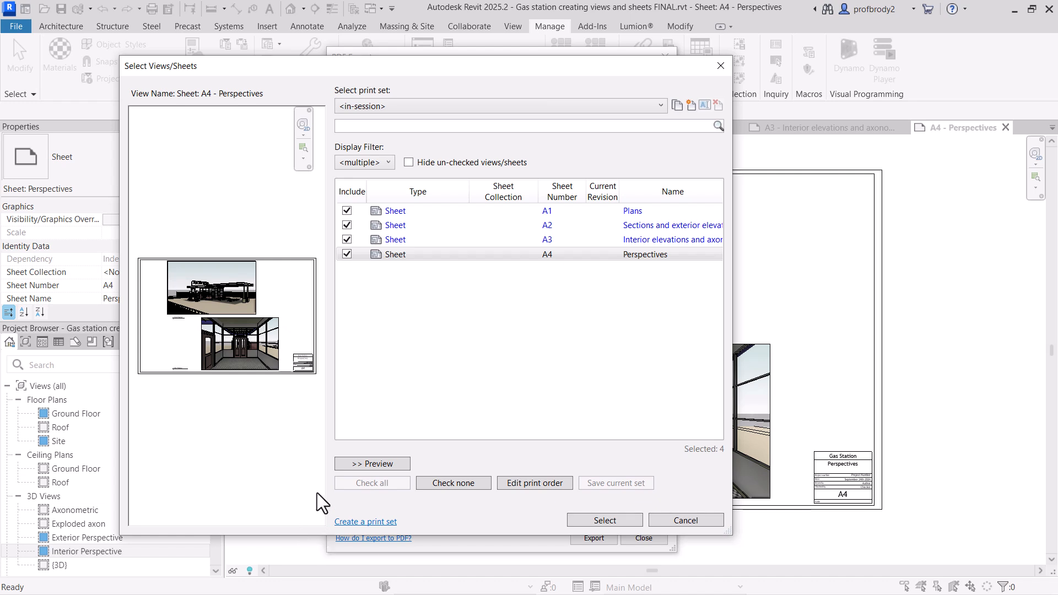
{"action": "left_click", "coordinate": [373, 239]}
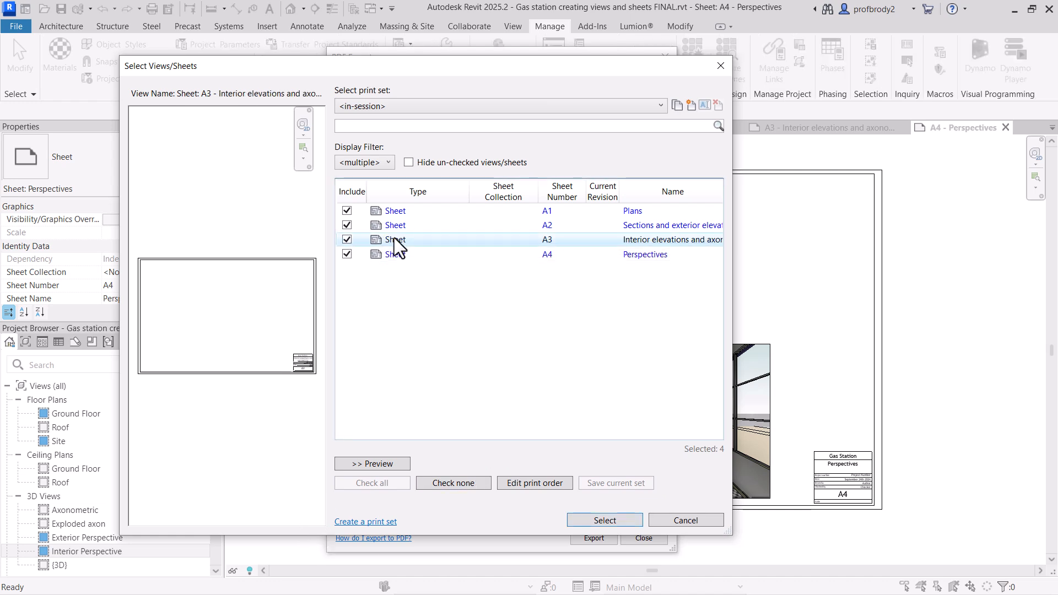
{"action": "left_click", "coordinate": [374, 211]}
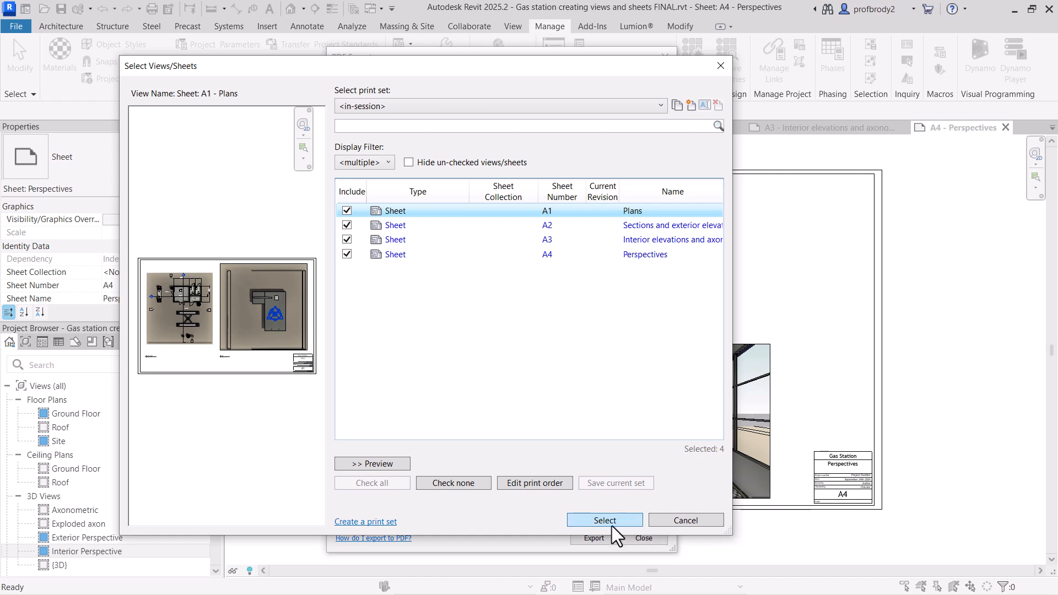
{"action": "left_click", "coordinate": [613, 526]}
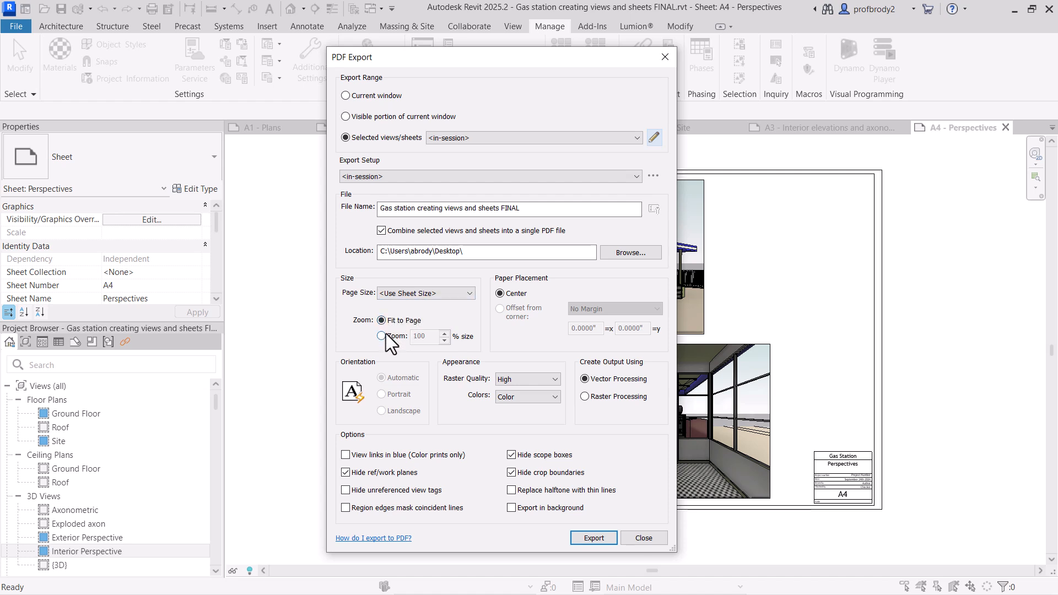
- Set the PDF export to 100% zoom with page size ARCH D : 24 x 36 in, and turn off hiding of crop boundaries
{"action": "left_click", "coordinate": [382, 335]}
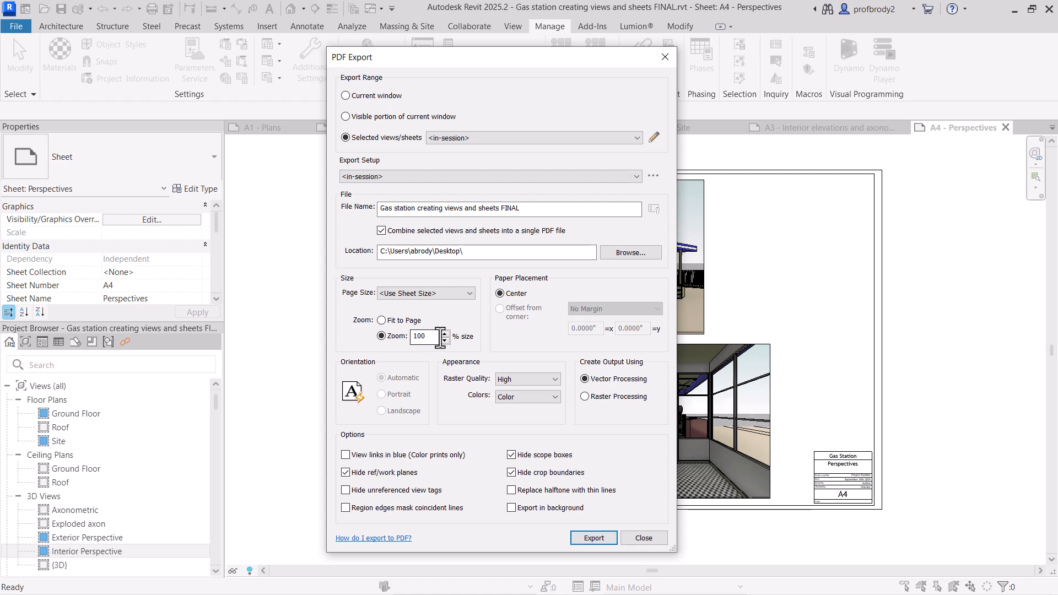
{"action": "left_click", "coordinate": [422, 293]}
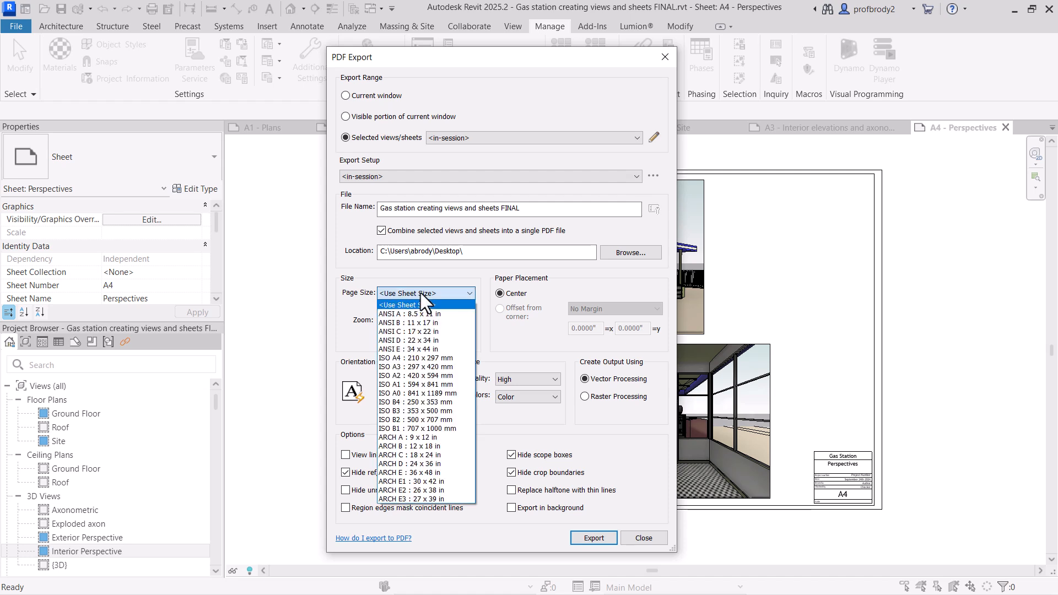
{"action": "left_click", "coordinate": [417, 464]}
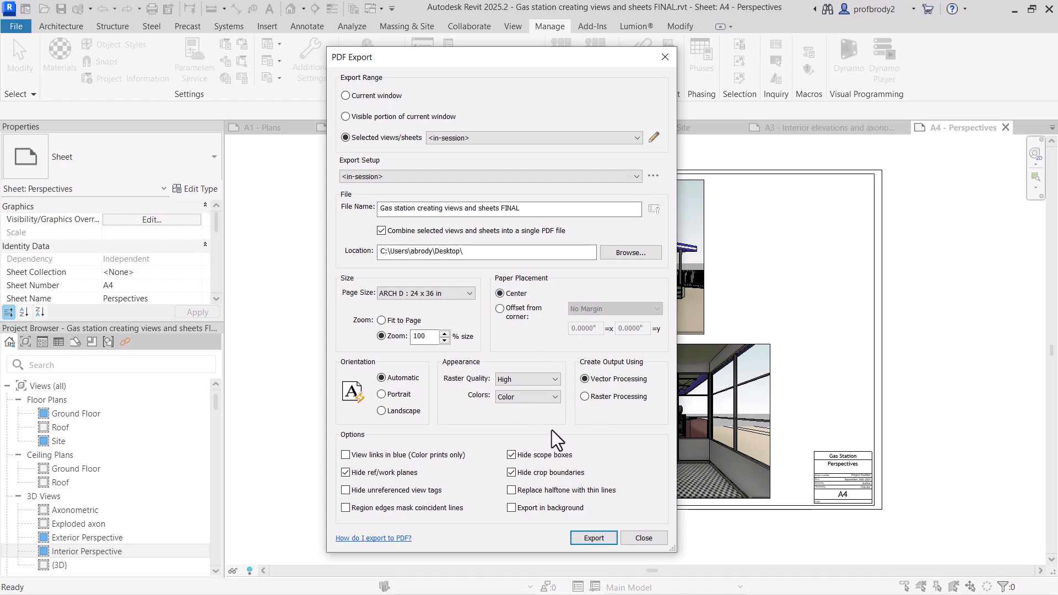
{"action": "left_click", "coordinate": [511, 473]}
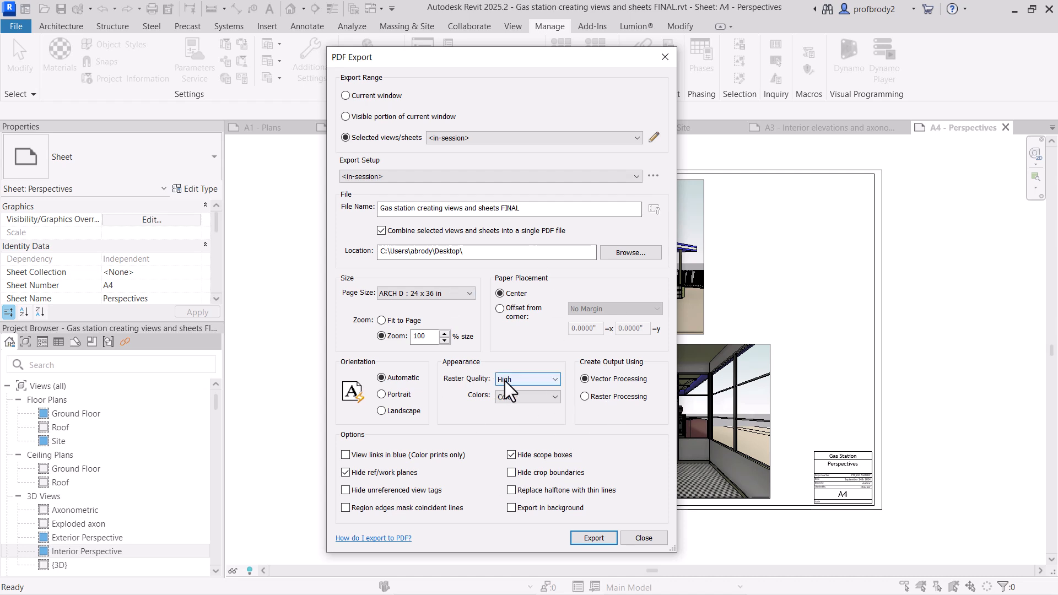
- Export the sheets to PDF, saving the export settings for future sessions under the name 33
{"action": "left_click", "coordinate": [591, 538]}
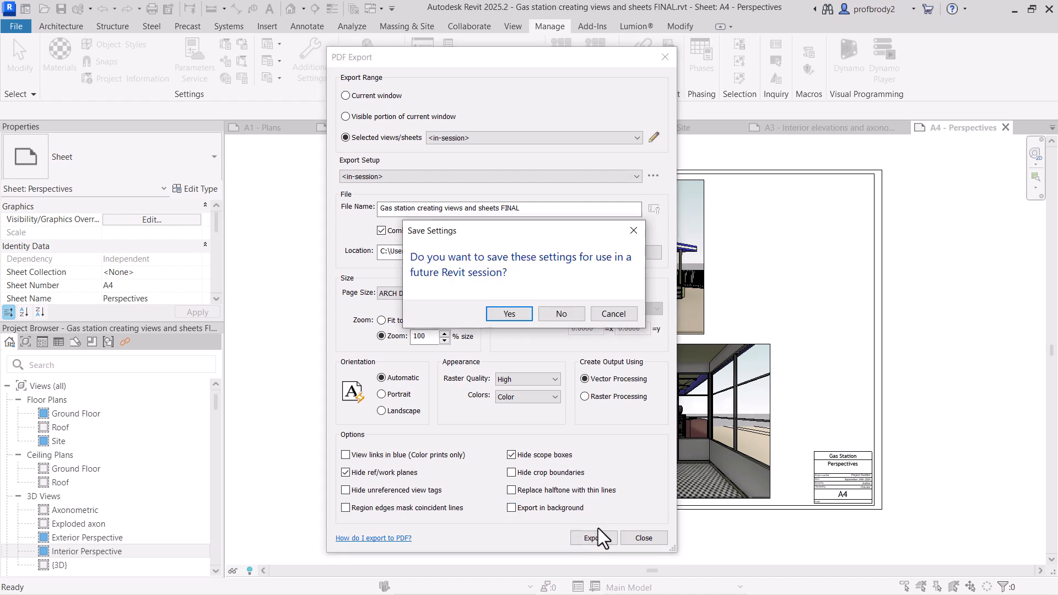
{"action": "left_click", "coordinate": [514, 314]}
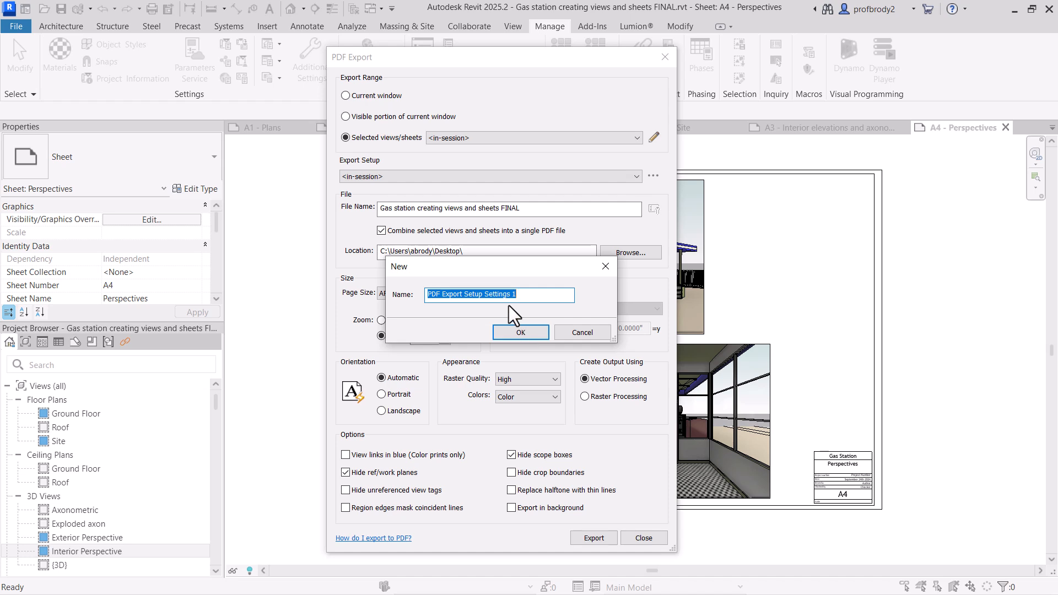
{"action": "type", "text": "33"}
{"action": "key", "text": "Return"}
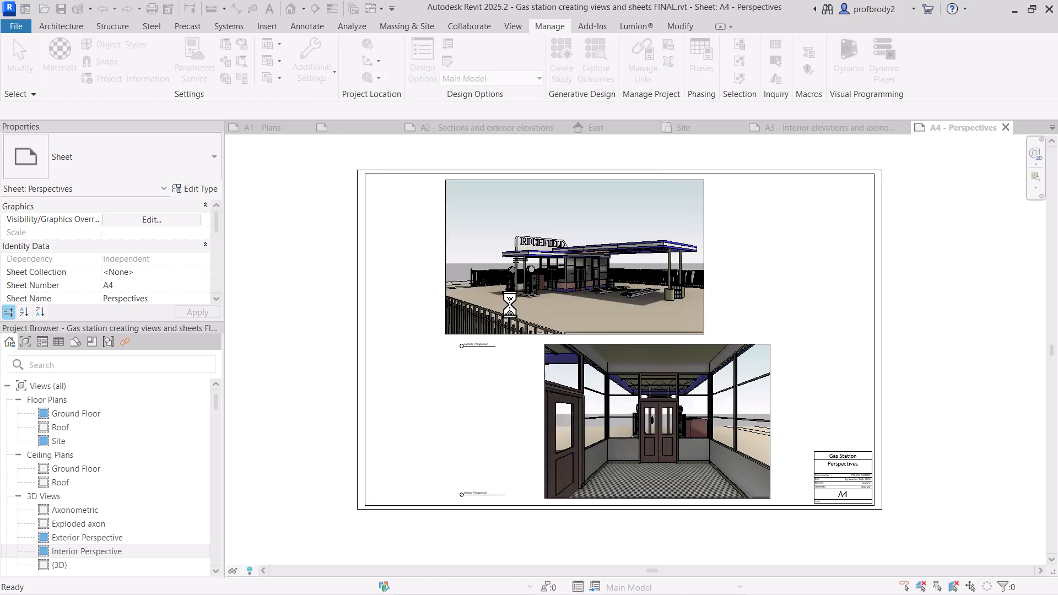